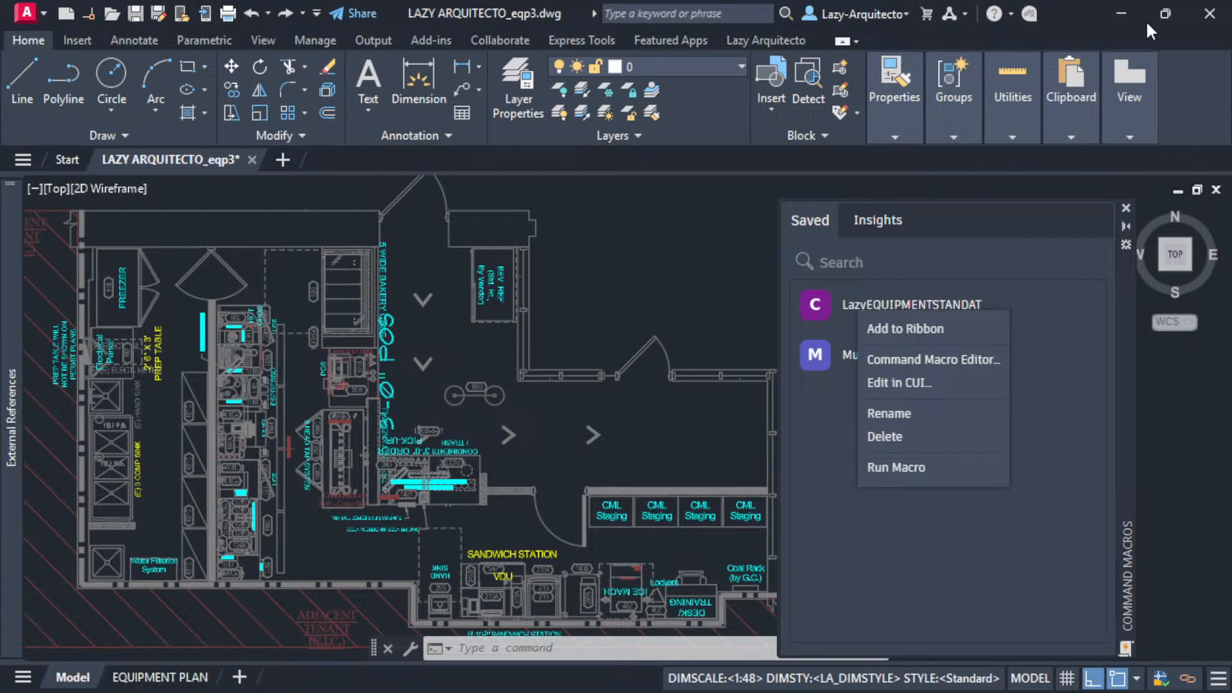
Step: Restore AutoCAD to a narrower window that uncovers the LazyMacros PDF guide, and lengthen the guide's window
left_click(1161, 14)
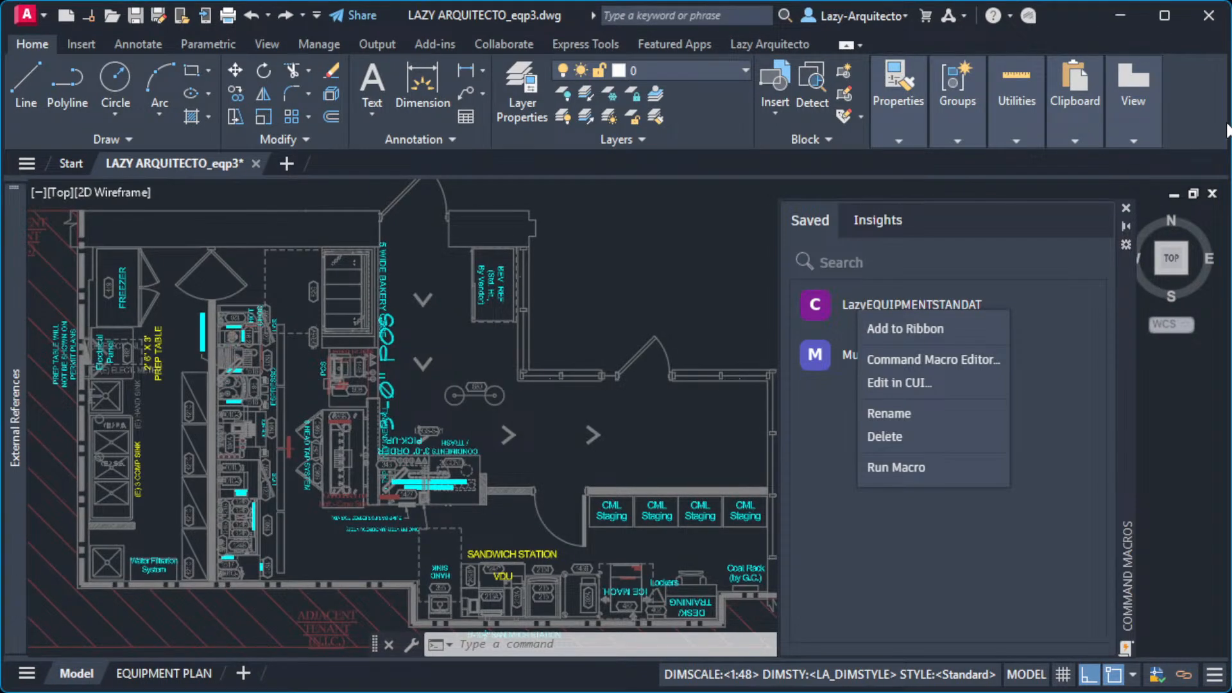
mouse_move(1227, 132)
left_mouse_down()
mouse_move(842, 160)
mouse_move(968, 82)
mouse_move(1022, 29)
left_mouse_up()
left_click(937, 187)
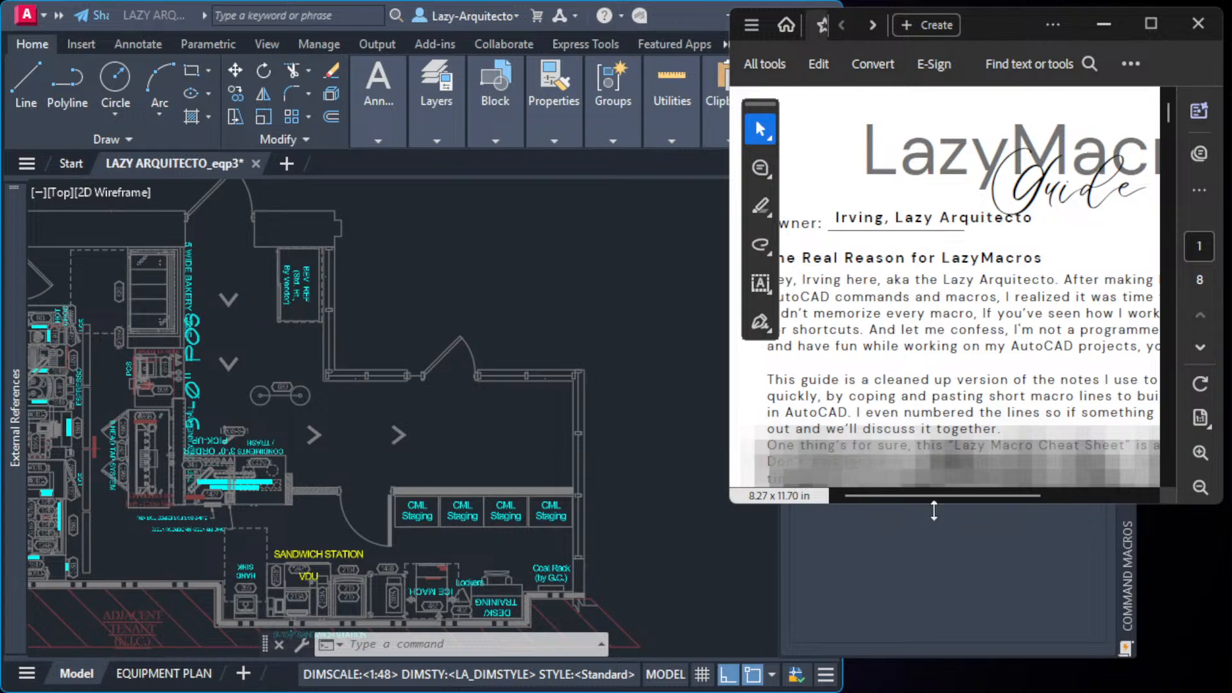
left_click_drag(942, 505, 940, 589)
left_click(942, 611)
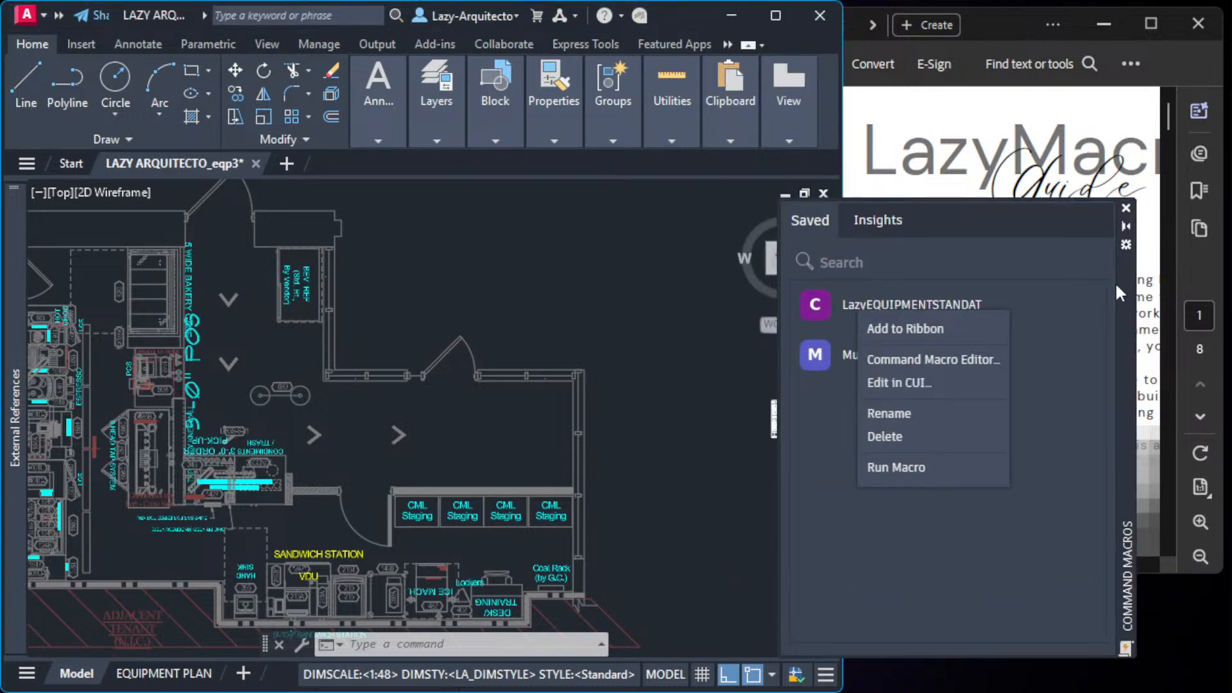
Step: Close the External References and Command Macros palettes to clear the drawing area
left_click_drag(1117, 288, 568, 307)
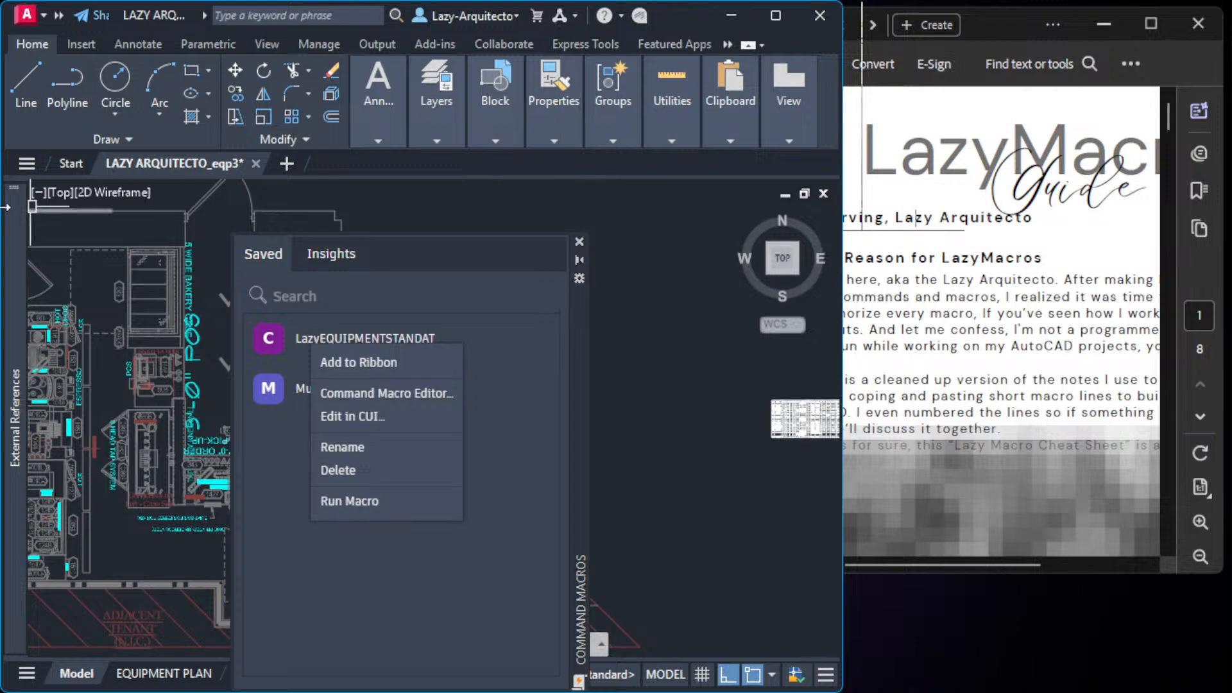
mouse_move(23, 211)
left_click(31, 190)
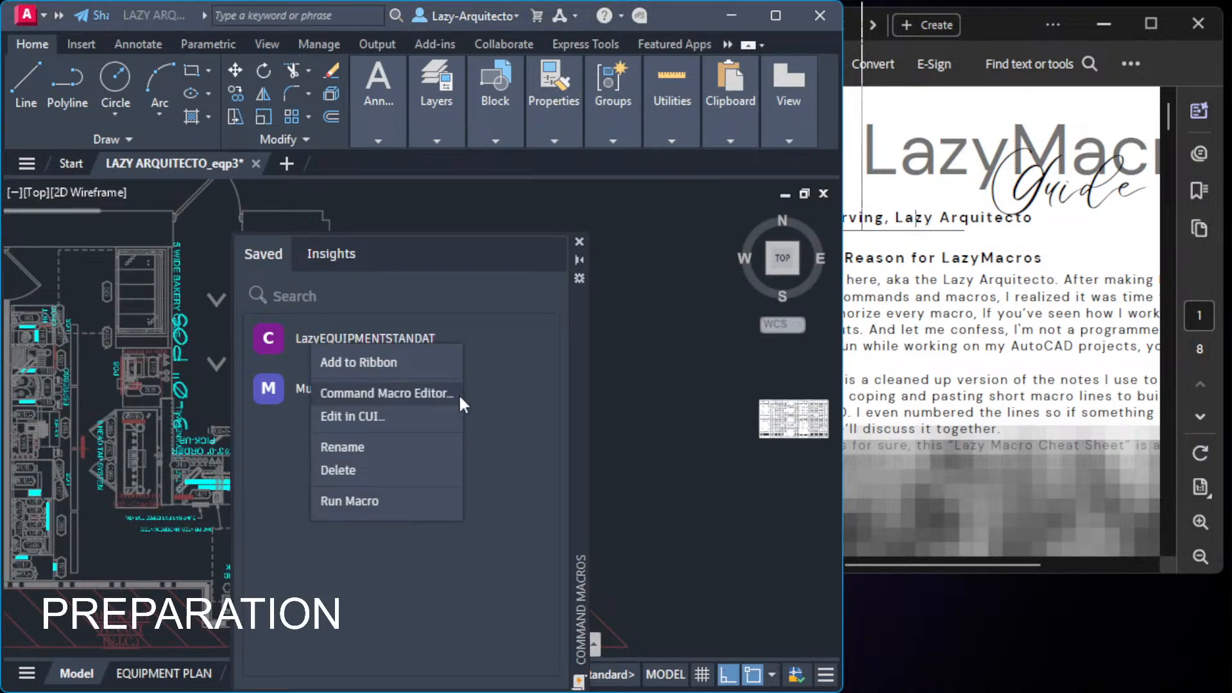
left_click_drag(583, 329, 606, 287)
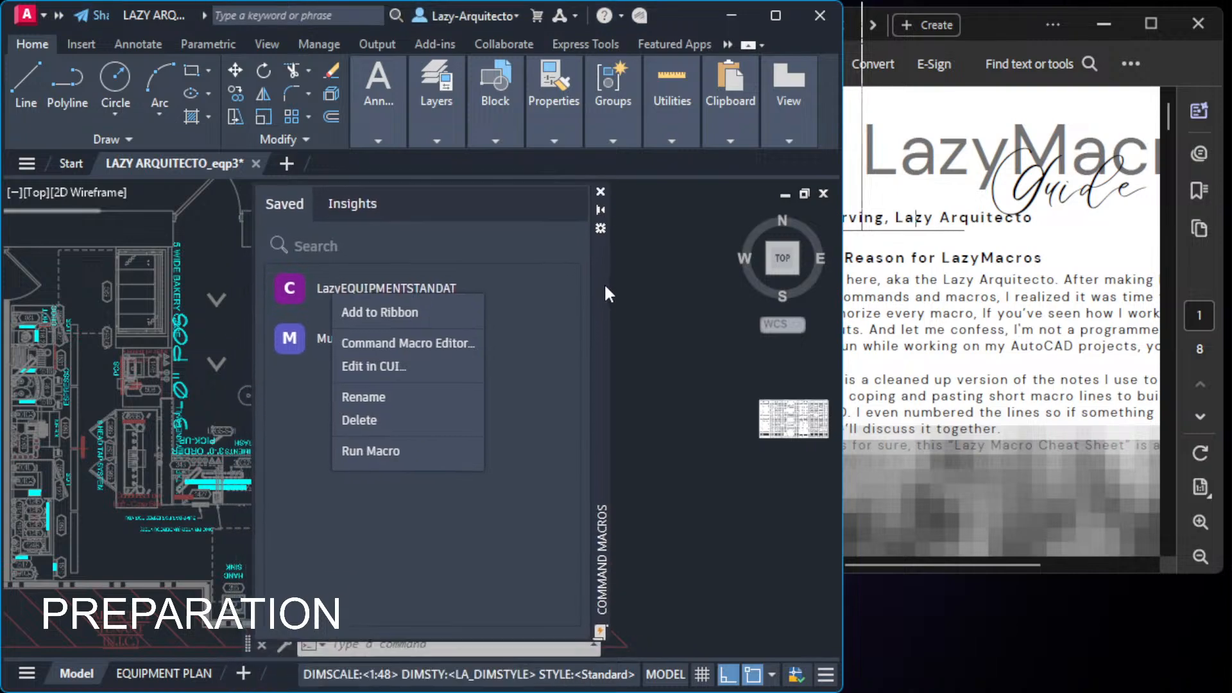
right_click(602, 276)
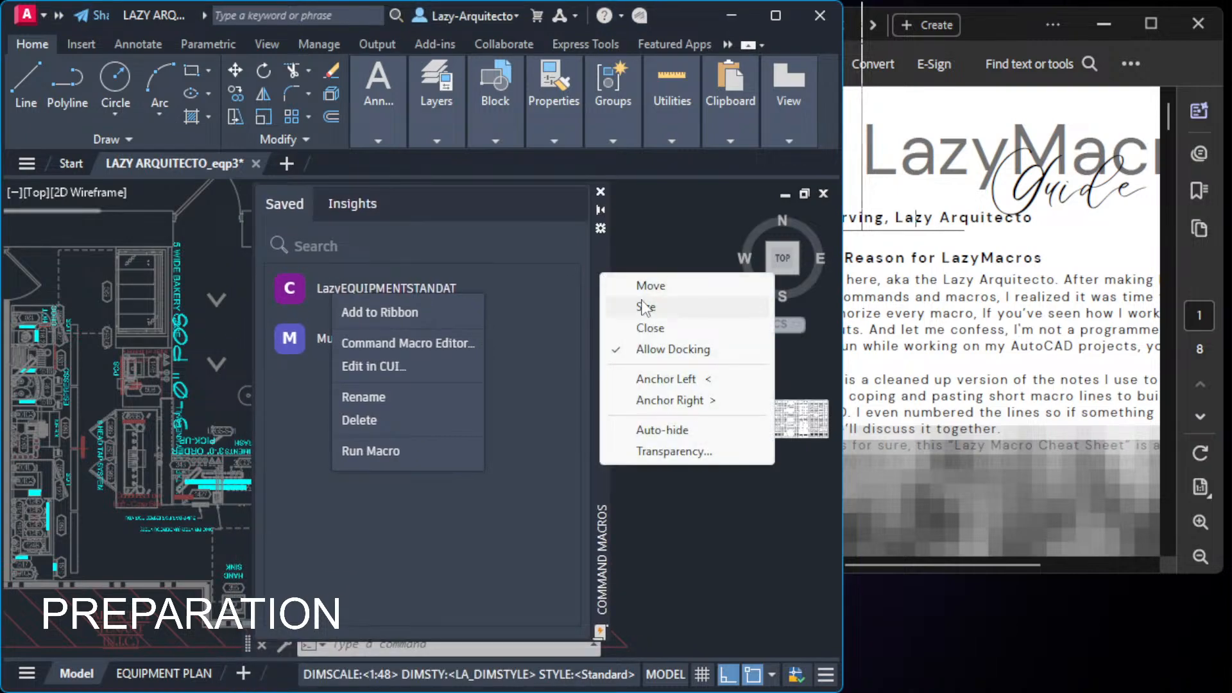
left_click(650, 329)
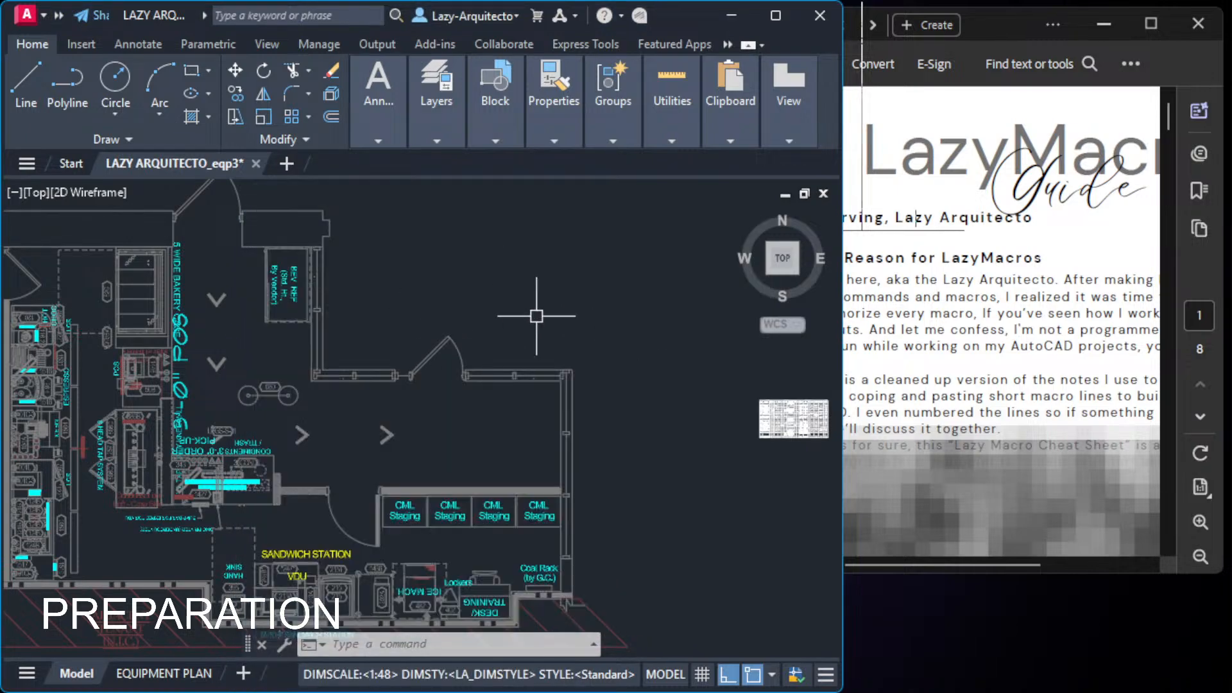
Step: Bring the LazyMacros guide in front of AutoCAD and extend its window down to the full screen height
left_click(1012, 25)
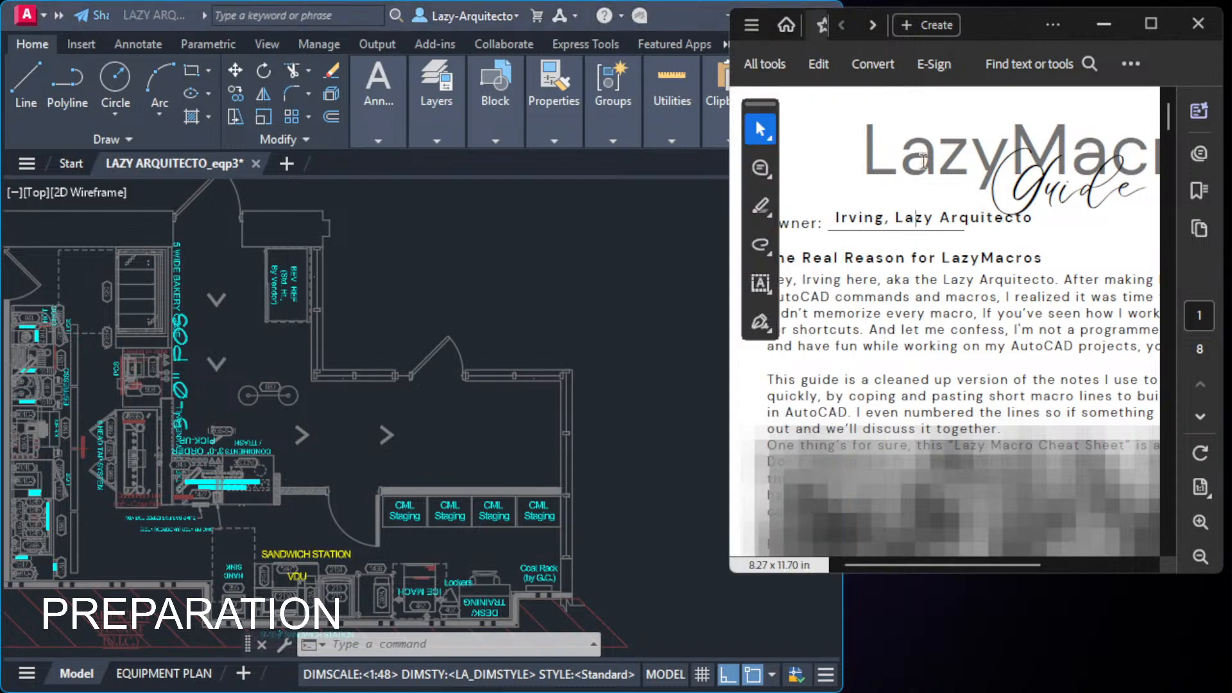
left_click_drag(989, 25, 994, 23)
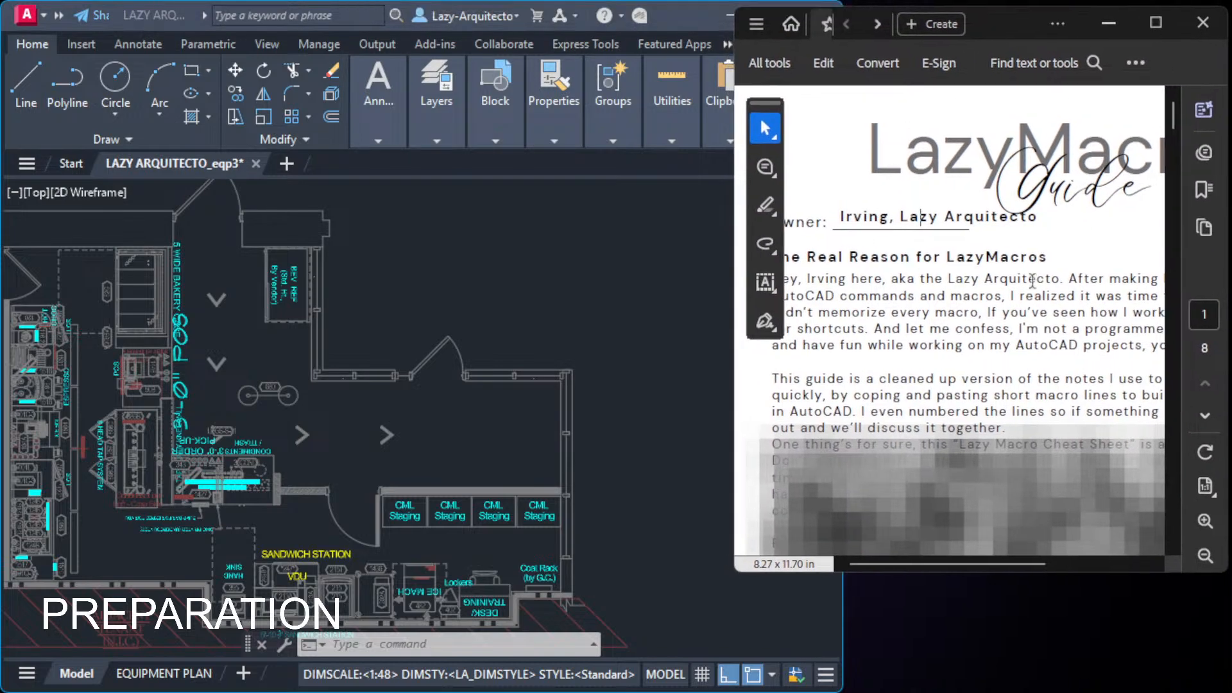
left_click(1050, 564)
left_click_drag(1041, 636, 1046, 692)
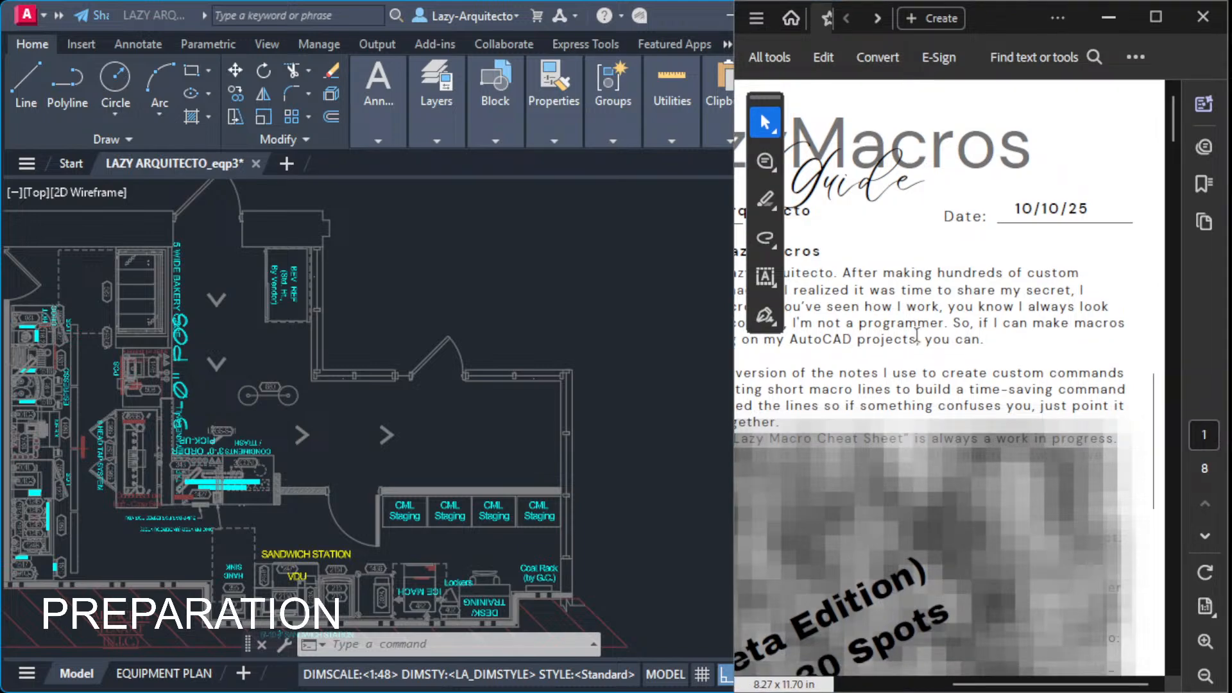
Step: Examine the LazyMacros guide from its introduction to the special characters table, and return to the floor plan drawing in AutoCAD
scroll(1005, 285, "down", 1, "ctrl")
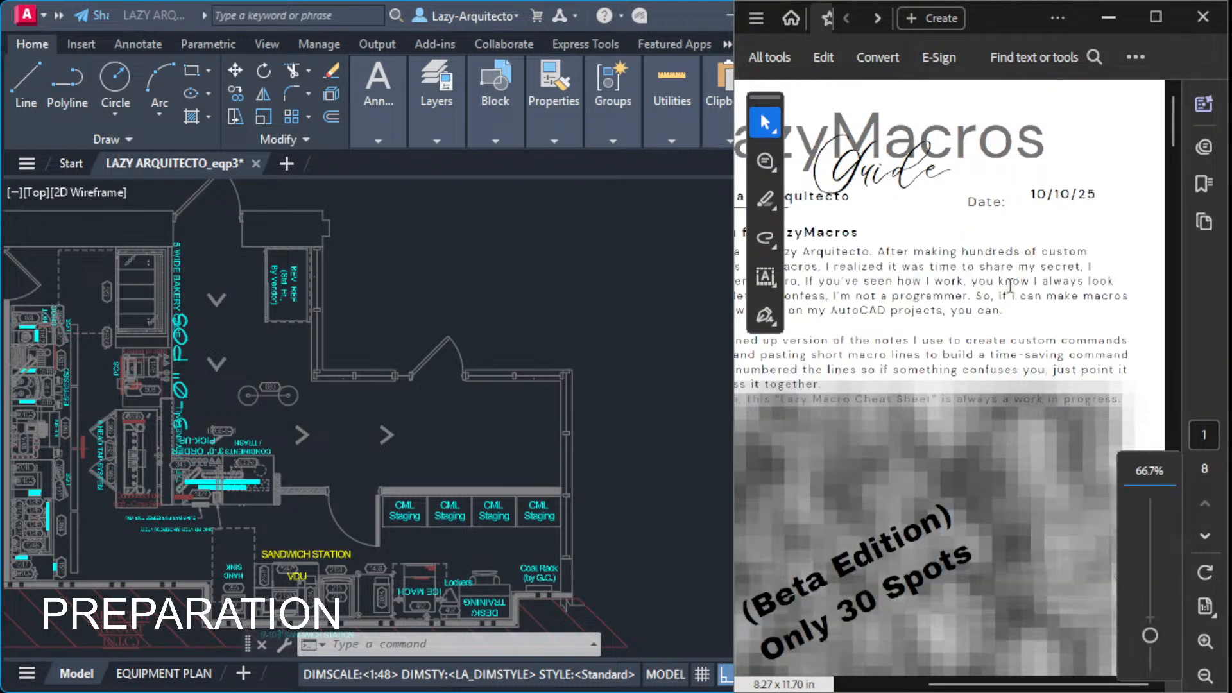
scroll(973, 313, "down", 1, "ctrl")
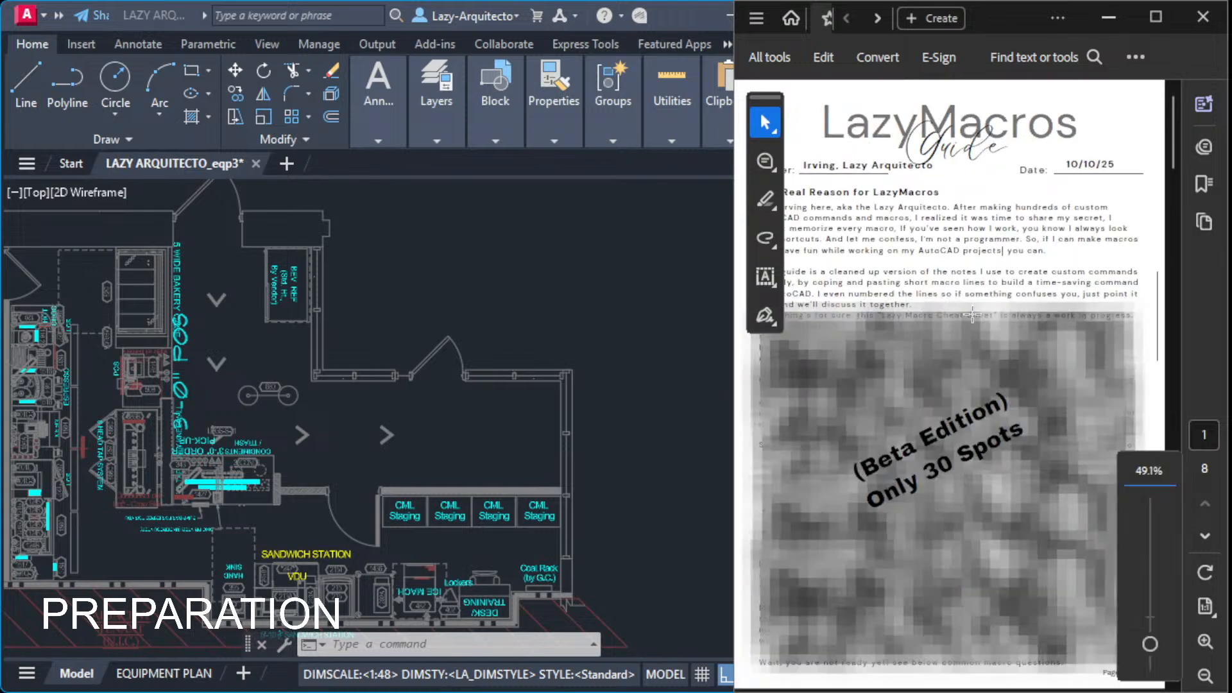
scroll(922, 269, "down", 3)
scroll(922, 270, "down", 5)
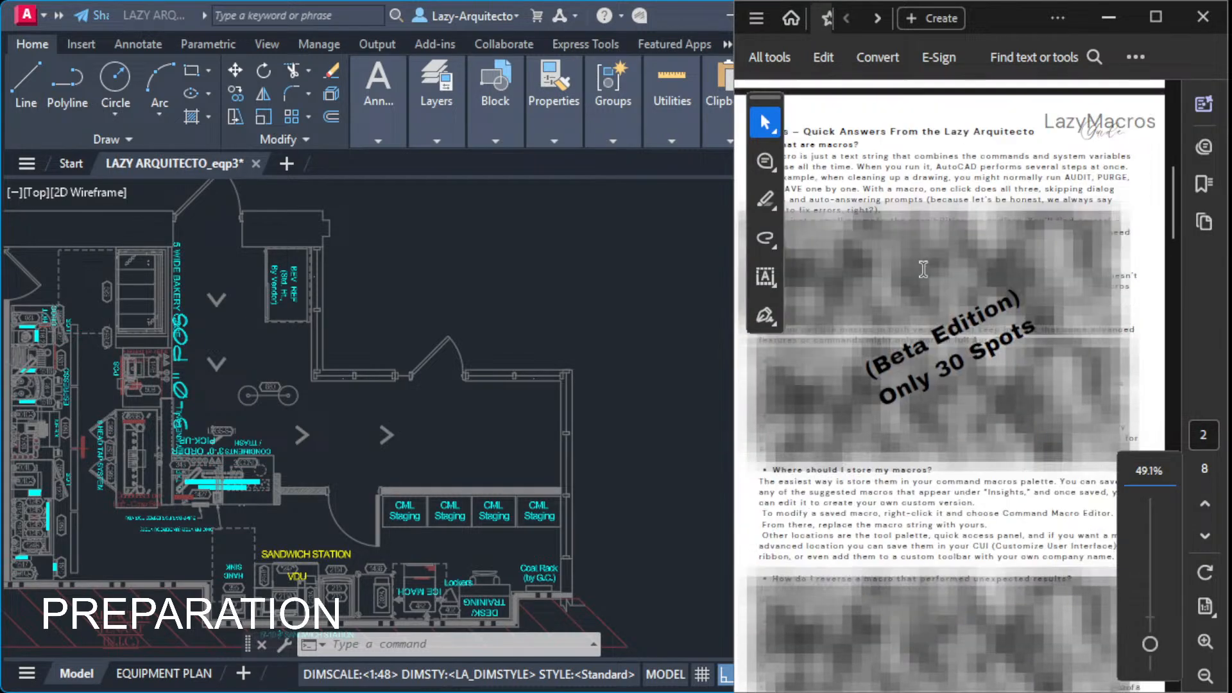
scroll(923, 270, "up", 3)
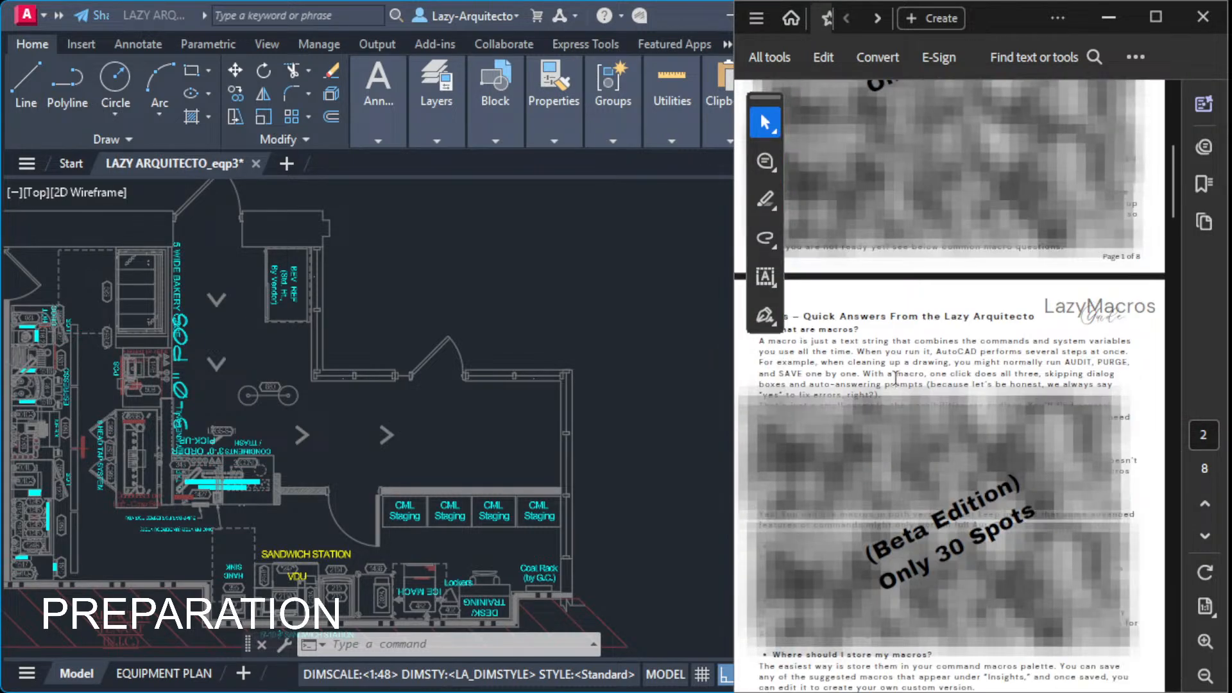
scroll(963, 330, "down", 10)
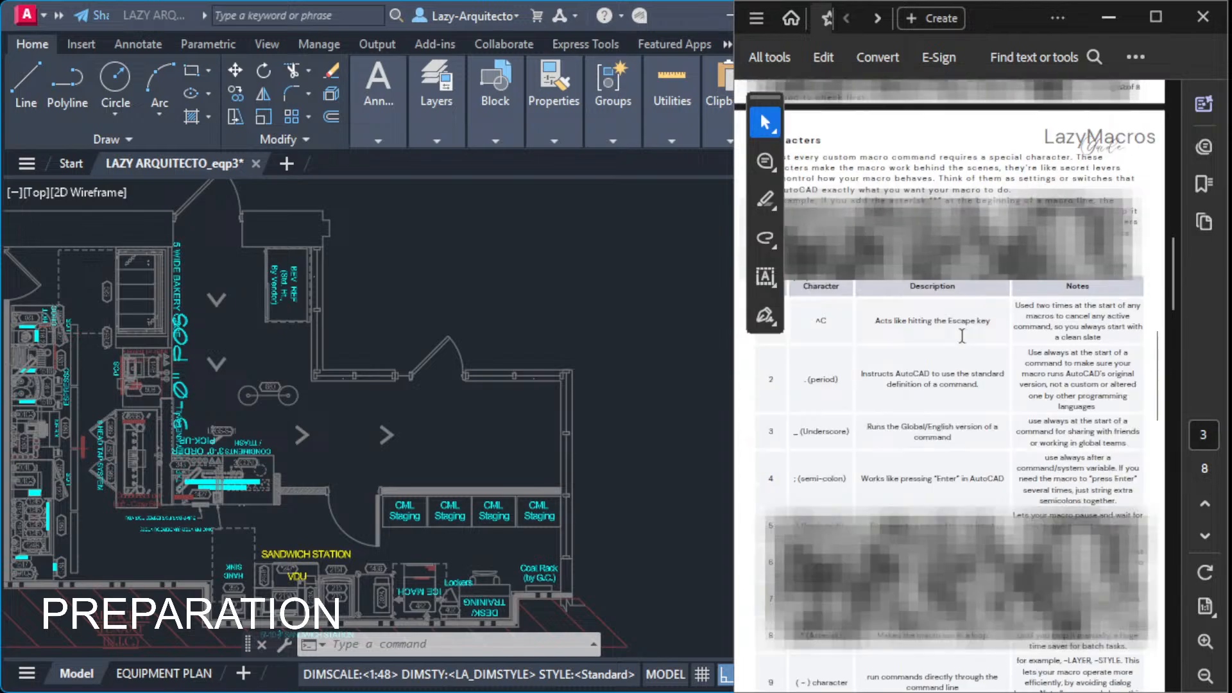
scroll(962, 336, "up", 3)
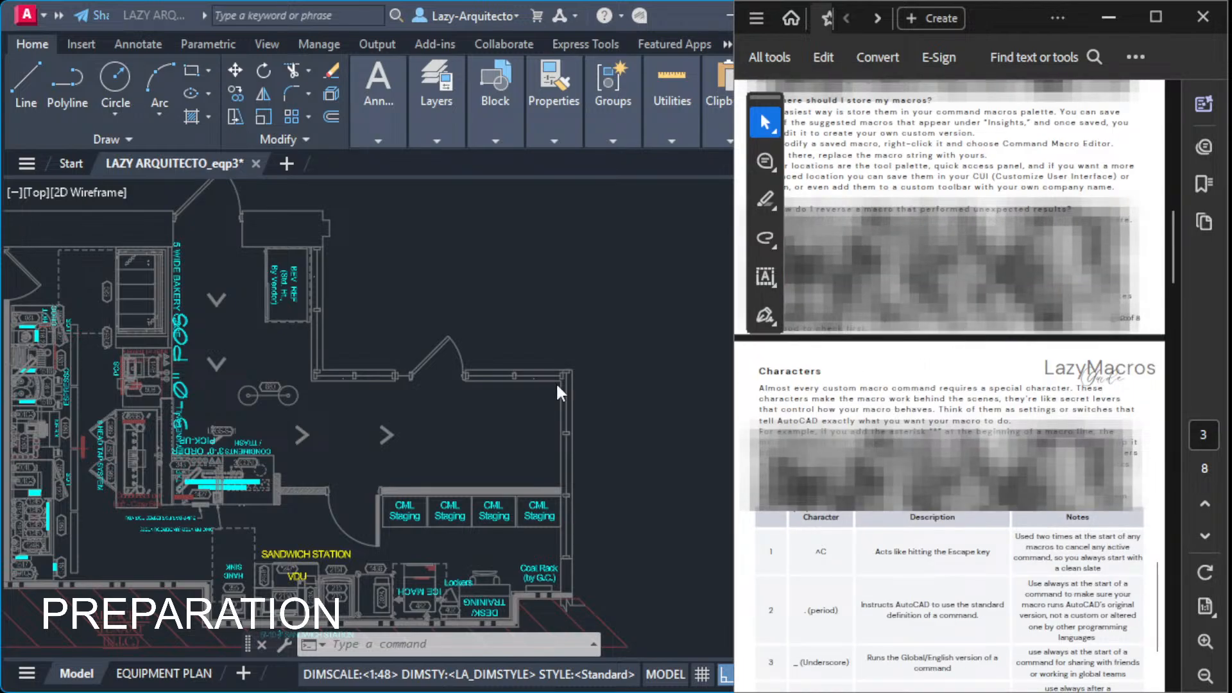
left_click(505, 308)
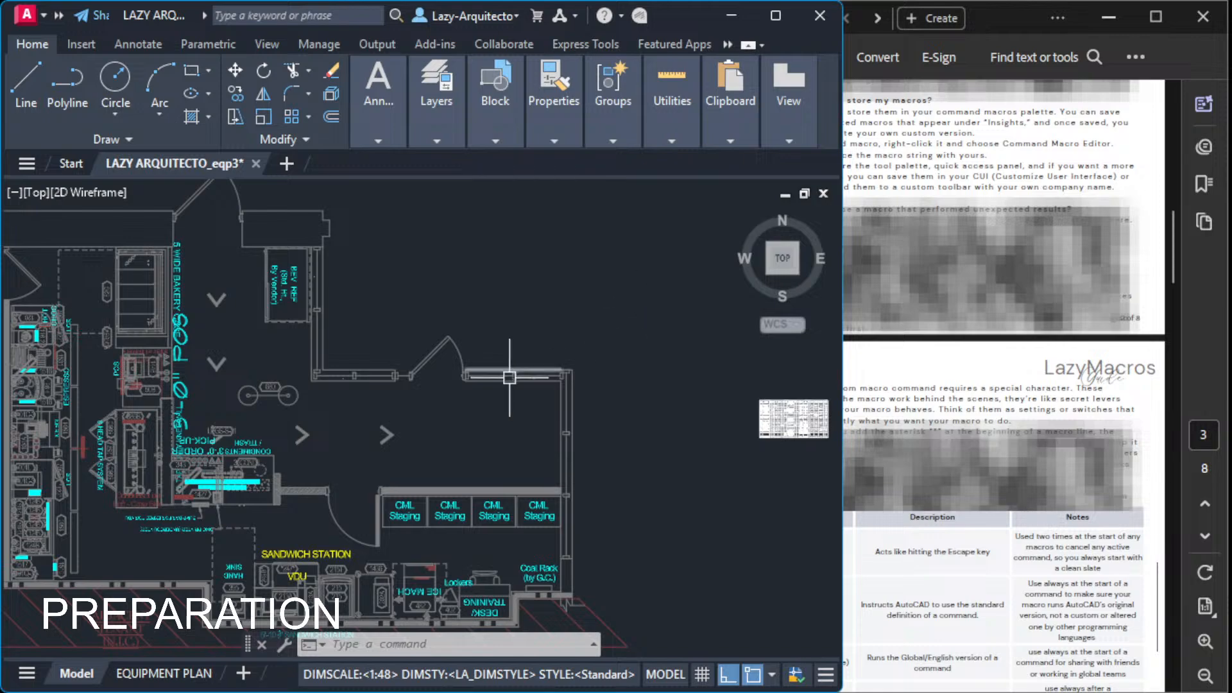
mouse_move(432, 364)
middle_mouse_down()
mouse_move(525, 383)
mouse_move(624, 376)
mouse_move(600, 373)
mouse_move(615, 360)
middle_mouse_up()
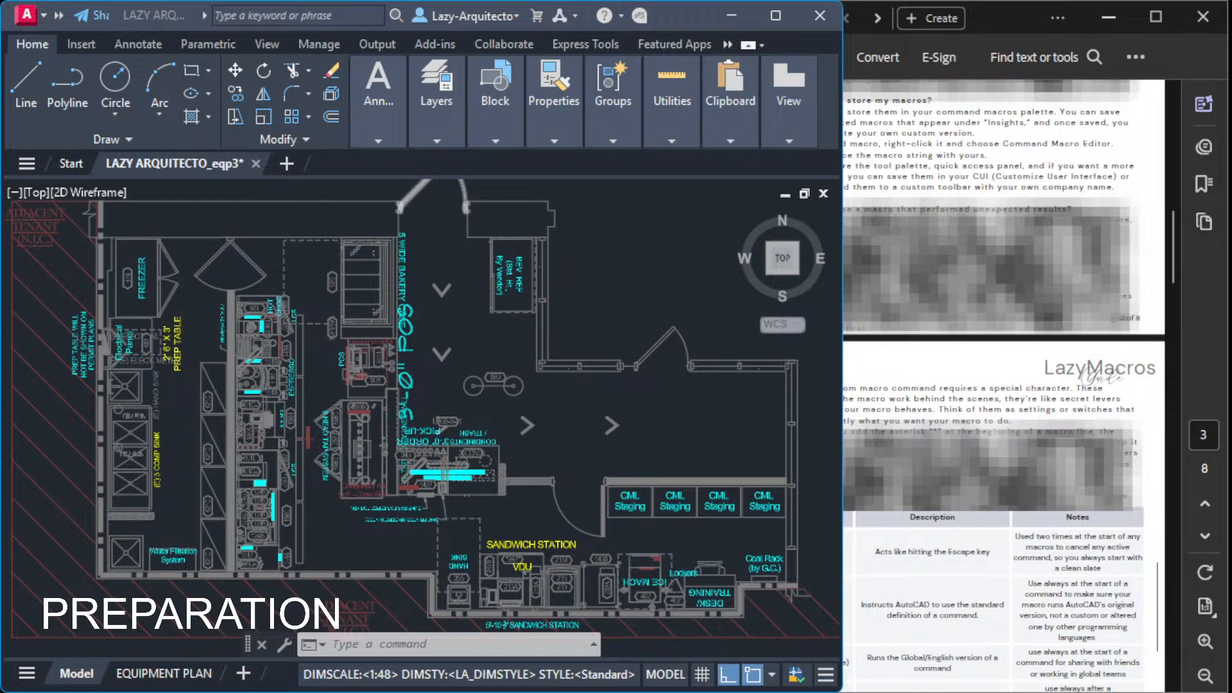
Step: Switch to Patreon in a maximized Edge window, search creators for "autocad", and open the Lazy Arquitecto page
left_click_drag(0, 0, 273, 144)
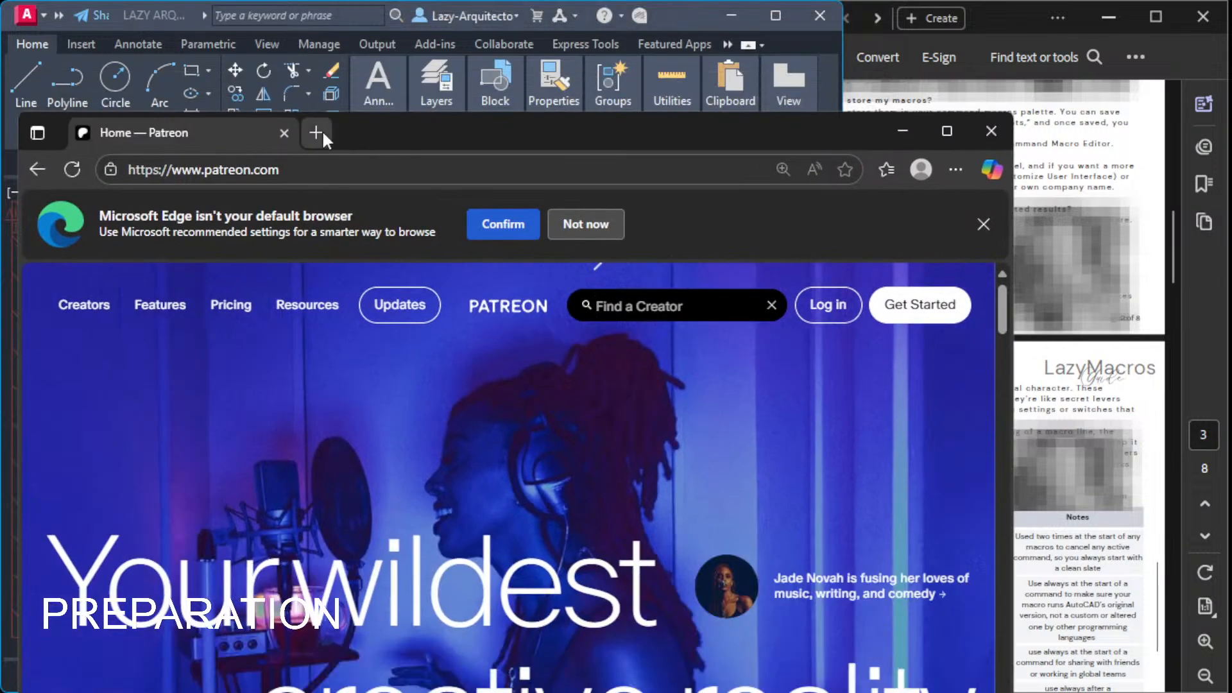
double_click(872, 120)
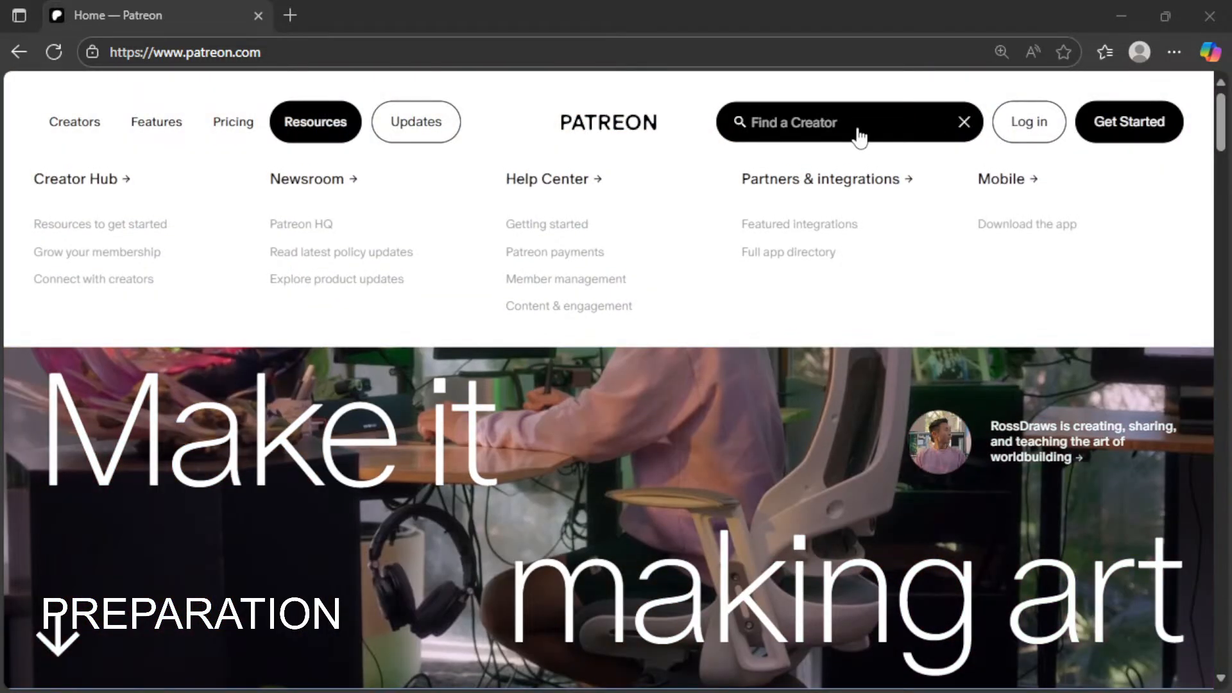
left_click(855, 128)
type("autocad")
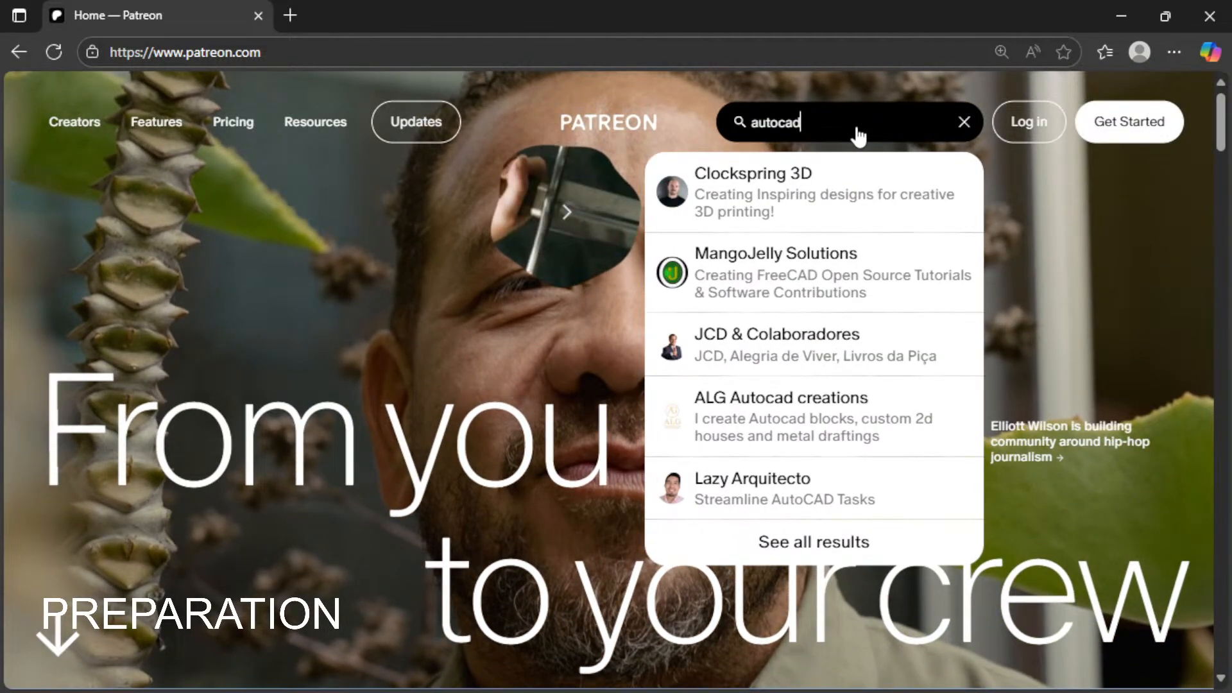
left_click(777, 485)
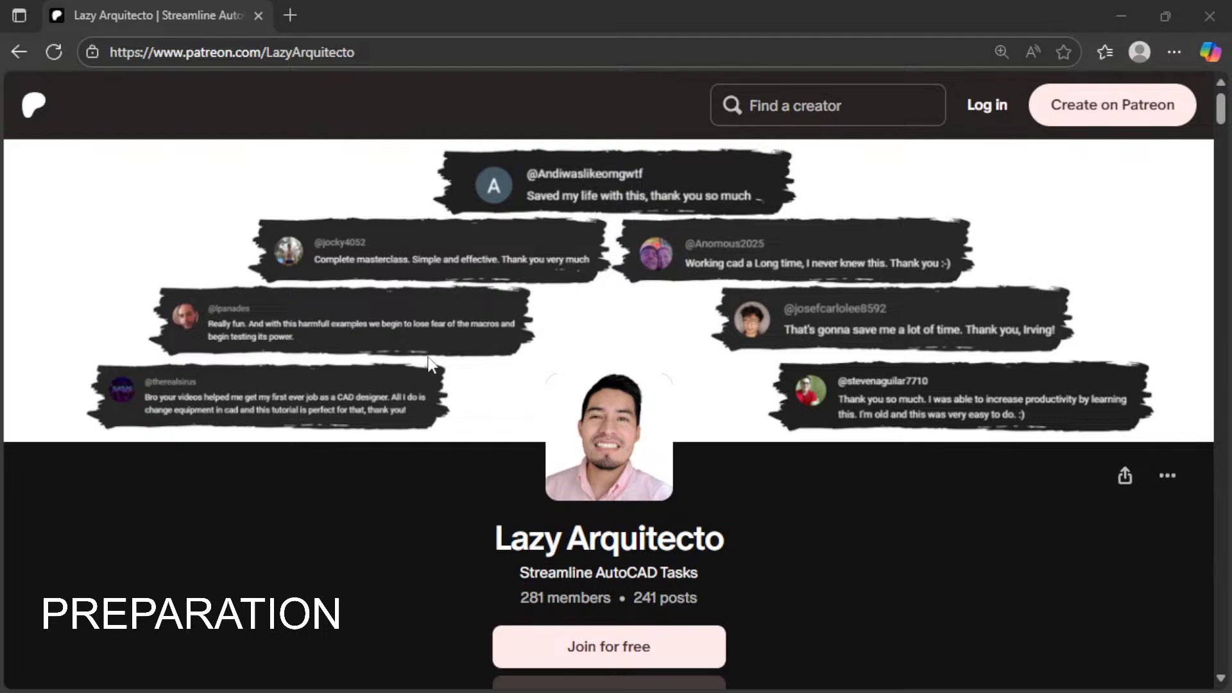
Step: Look over the Lazy Arquitecto creator page and its recent posts, and open the membership options
scroll(428, 364, "down", 3)
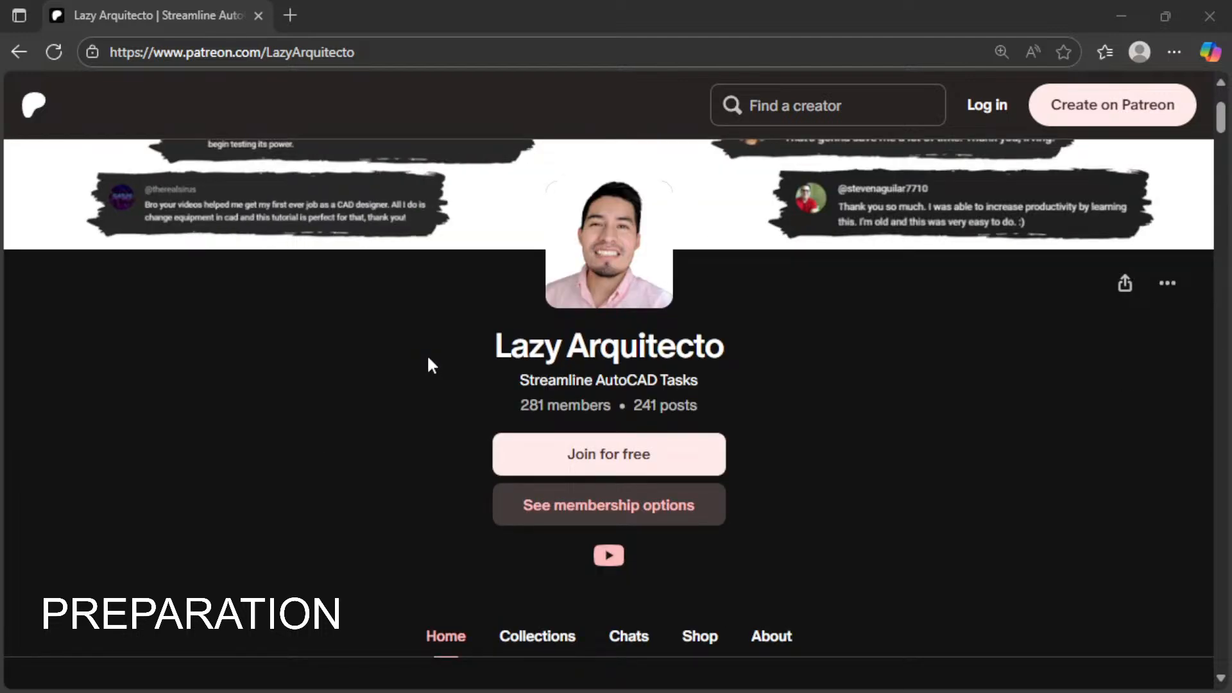
scroll(428, 360, "down", 6)
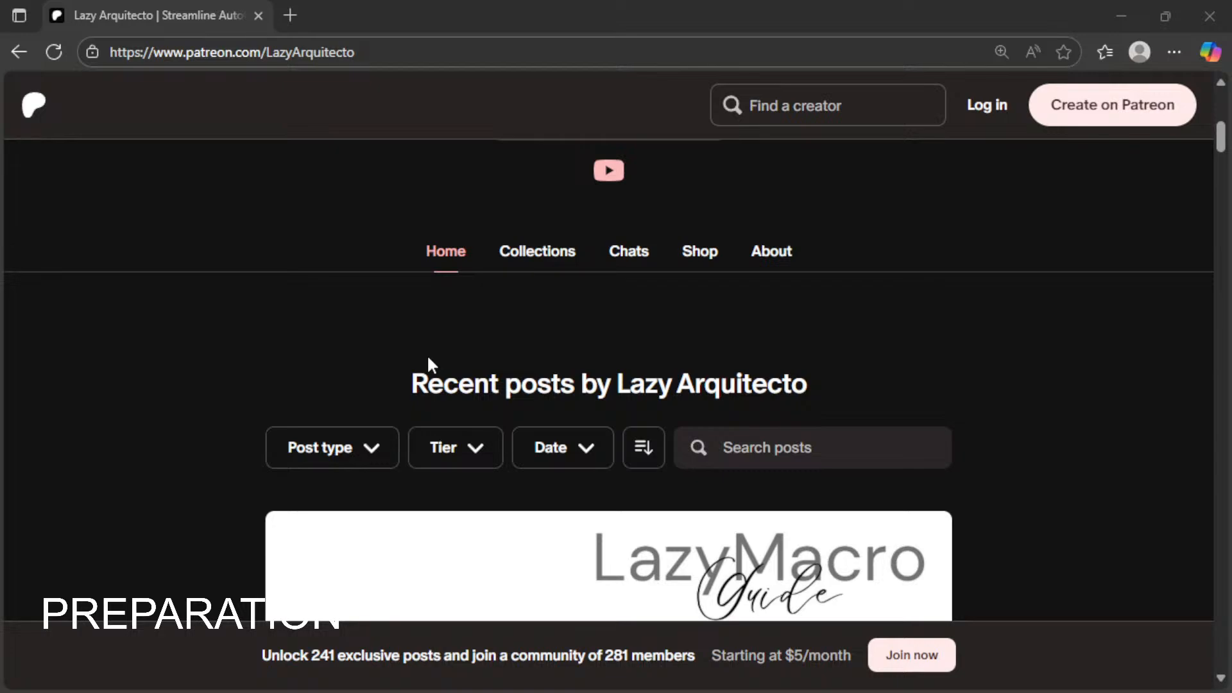
scroll(428, 363, "up", 3)
left_click(621, 319)
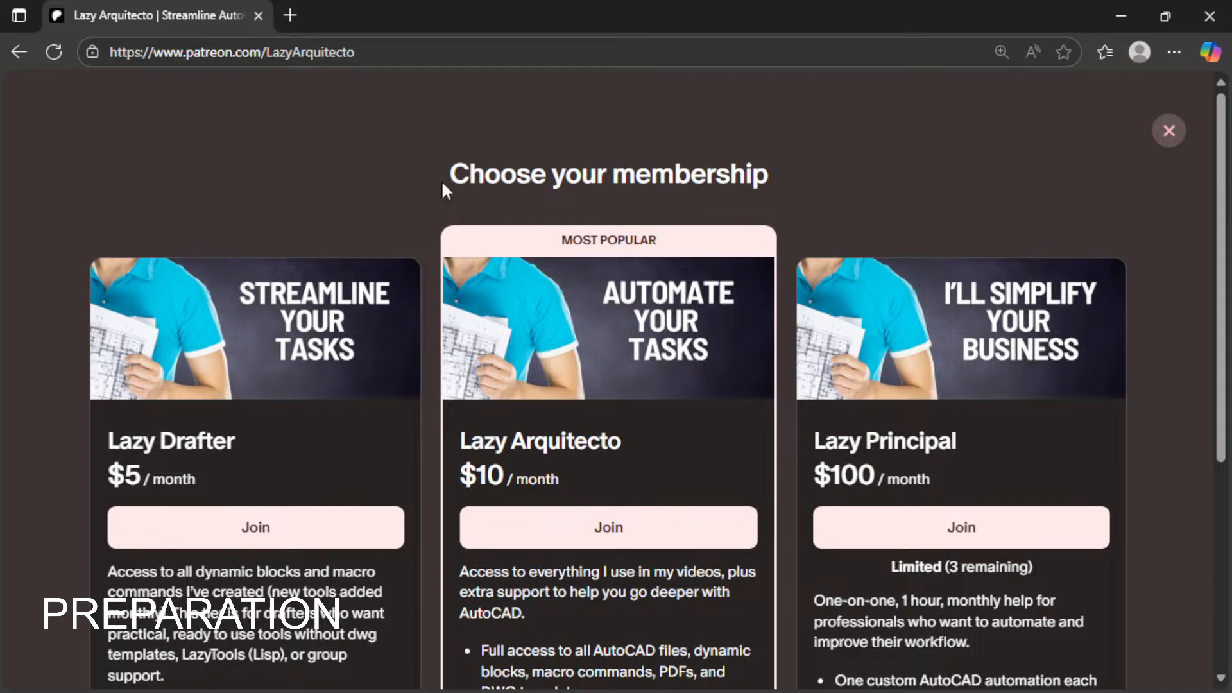
Step: Compare the prices and benefits of the Lazy Drafter, Lazy Arquitecto and Lazy Principal membership tiers
left_click(380, 54)
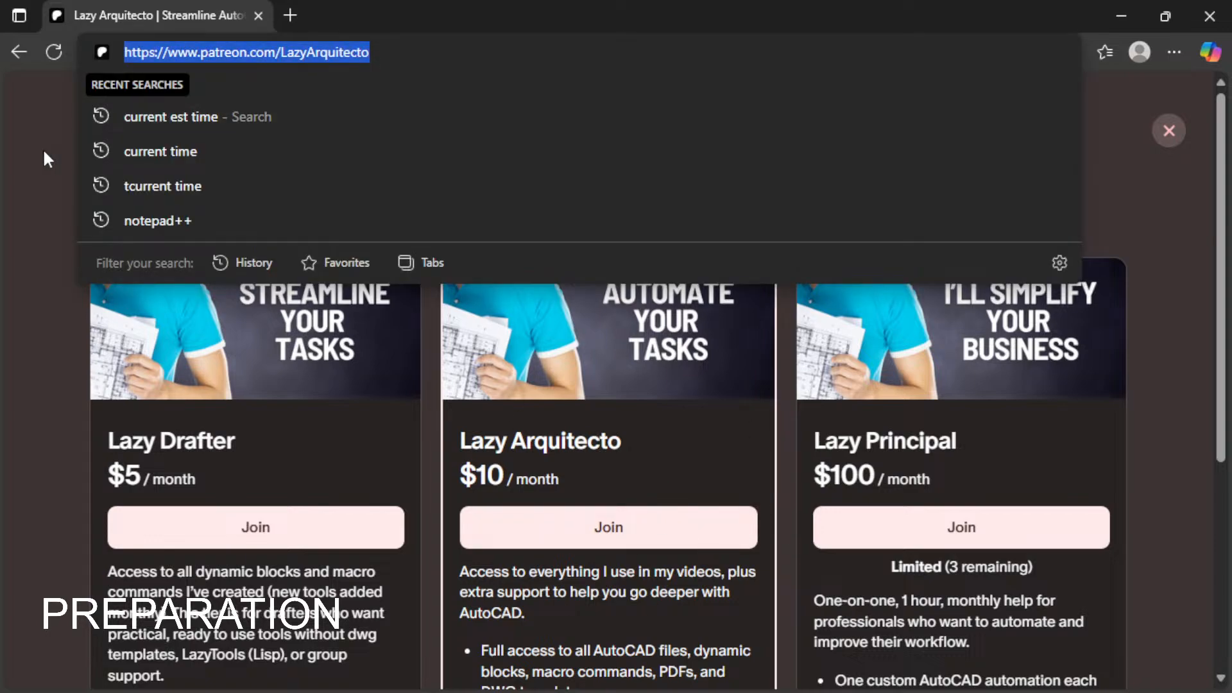
left_click(45, 157)
scroll(551, 316, "down", 2)
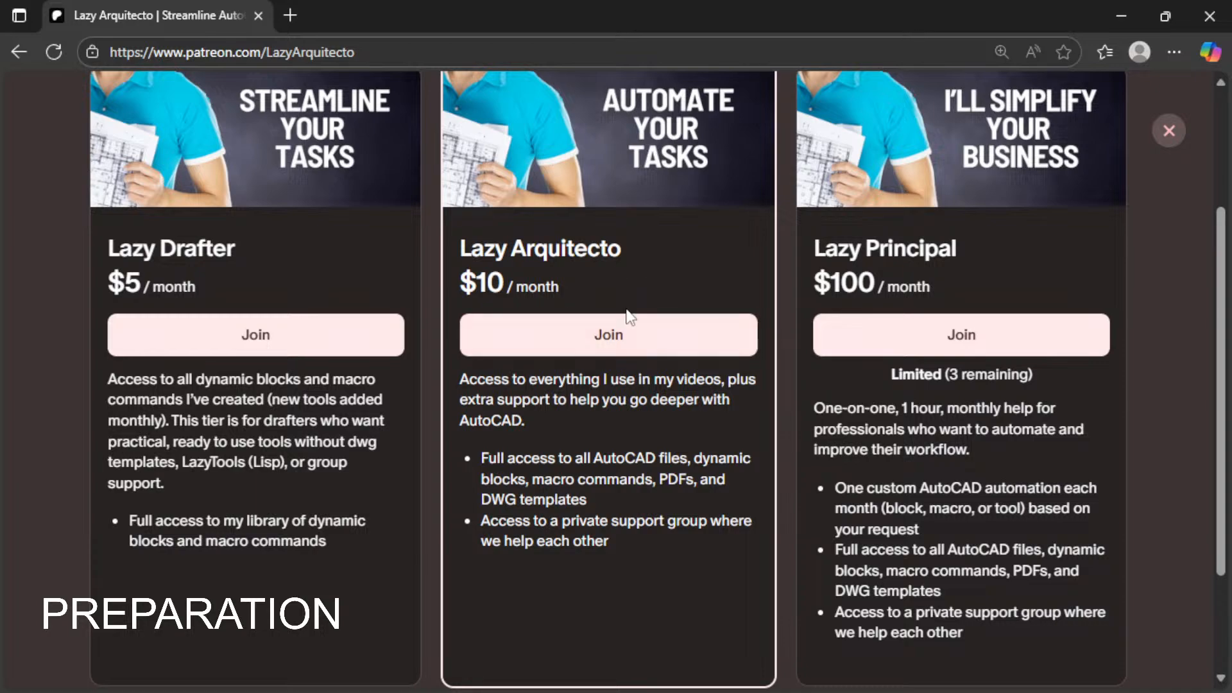
scroll(616, 381, "up", 1)
scroll(605, 344, "down", 1)
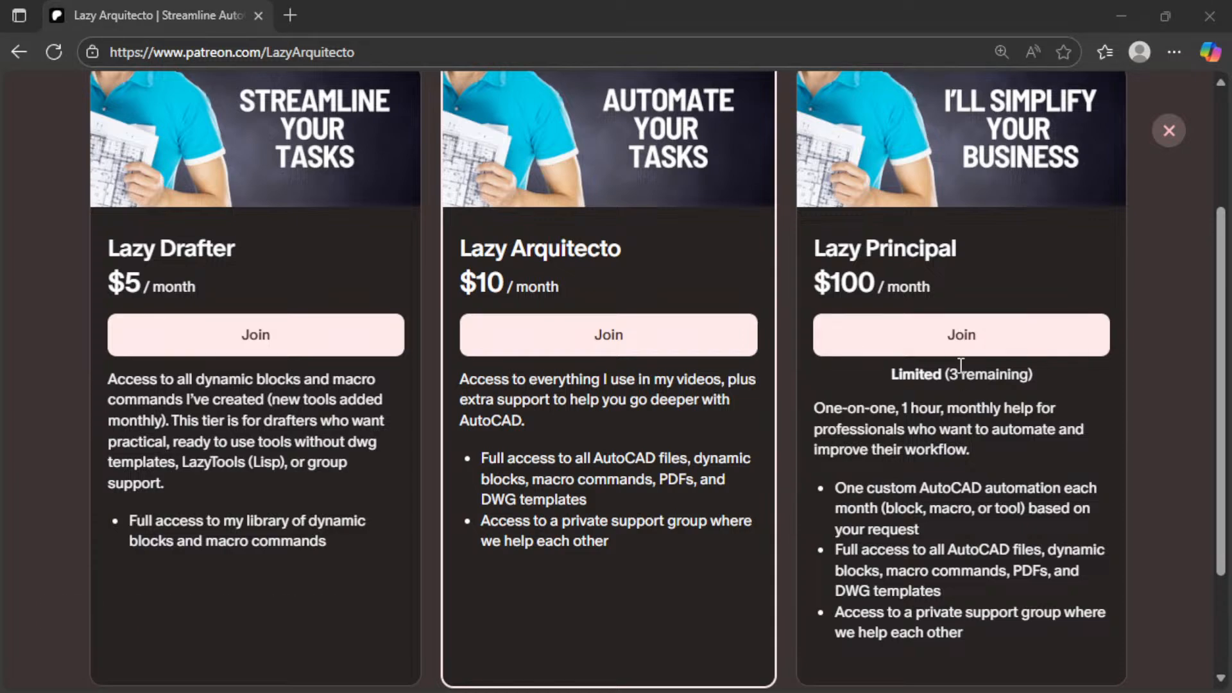
Step: Check the limited availability note under the Lazy Principal tier
left_click_drag(944, 374, 1034, 379)
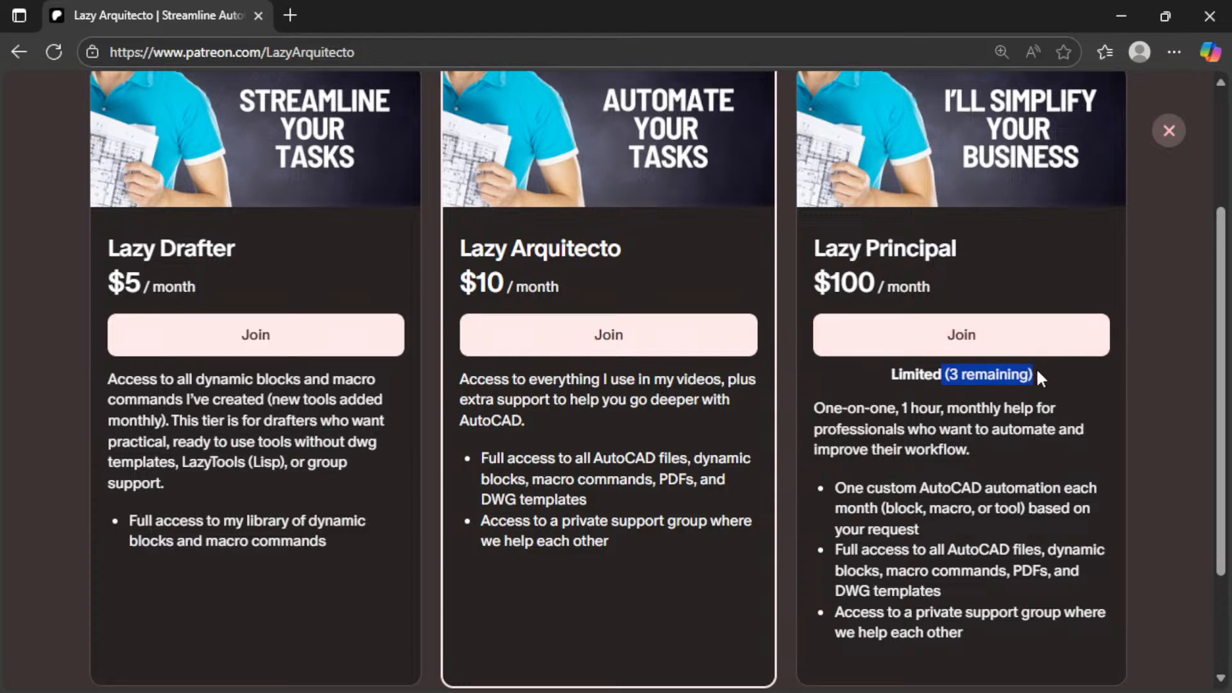
left_click_drag(1036, 367, 944, 377)
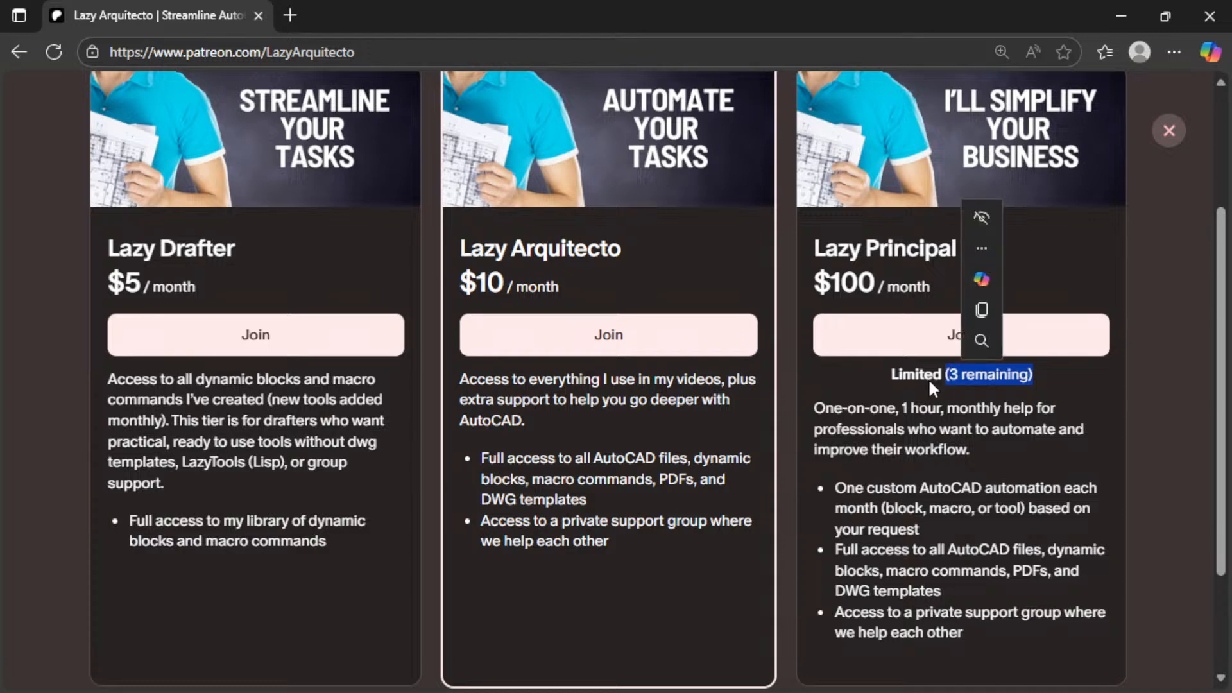
left_click(702, 392)
scroll(570, 426, "up", 2)
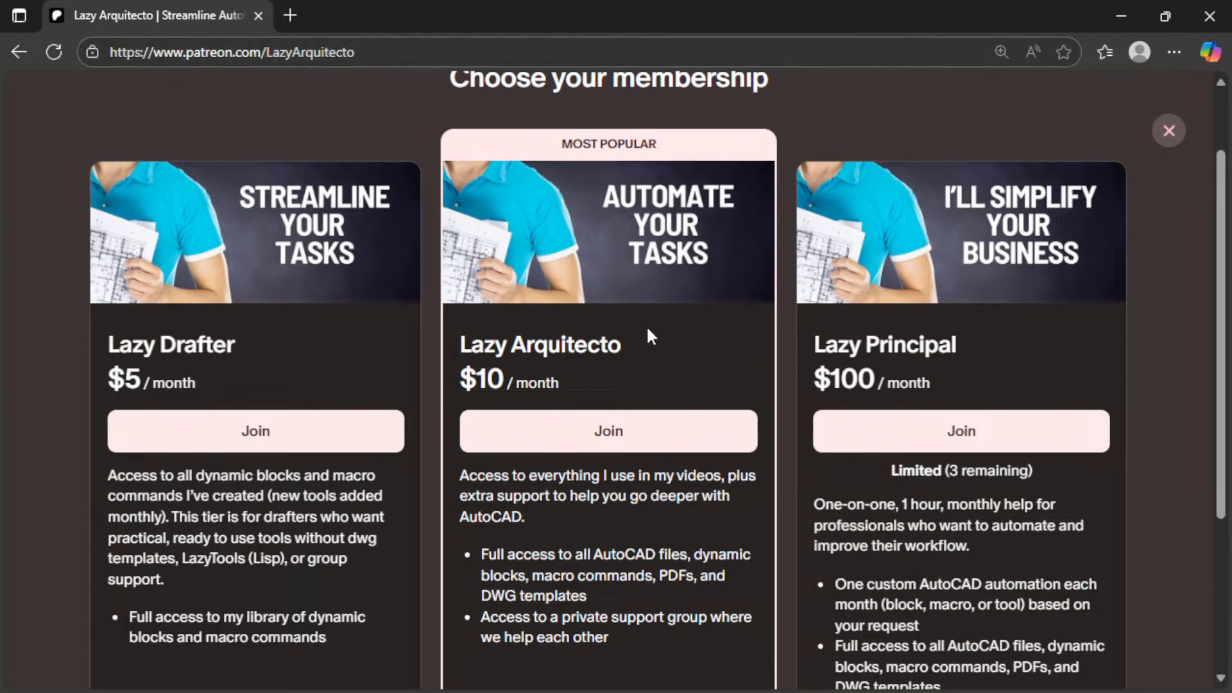
scroll(645, 325, "down", 2)
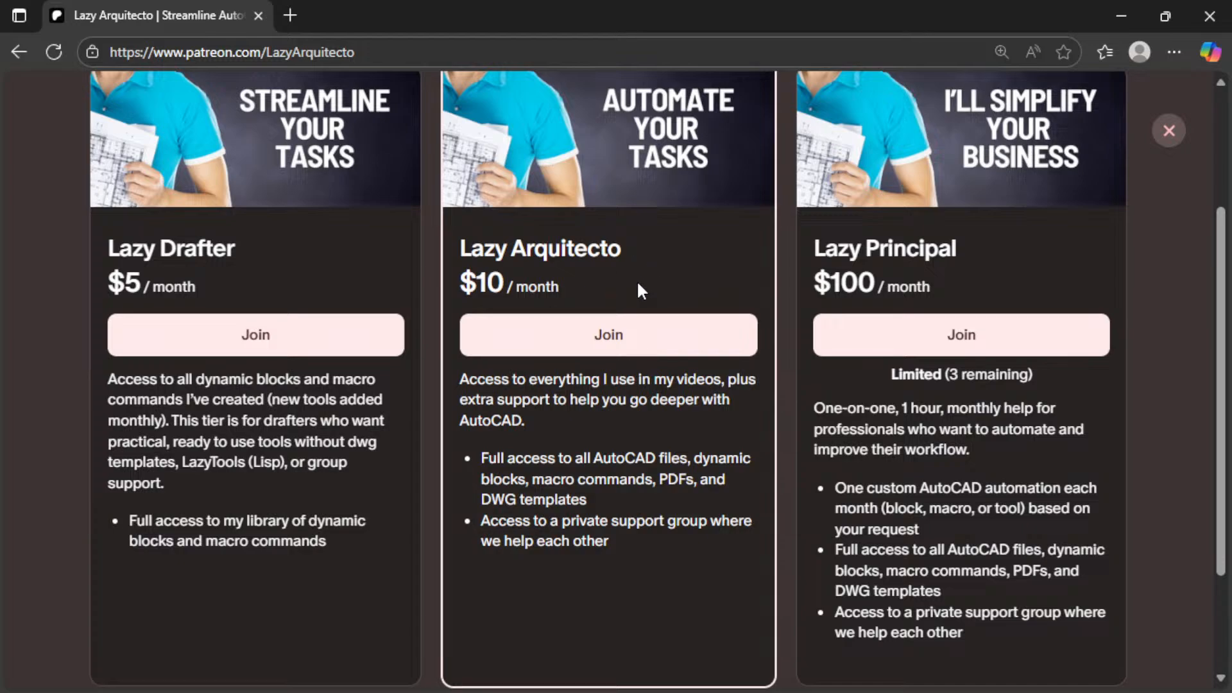
scroll(636, 282, "up", 2)
scroll(638, 285, "down", 2)
scroll(639, 285, "up", 2)
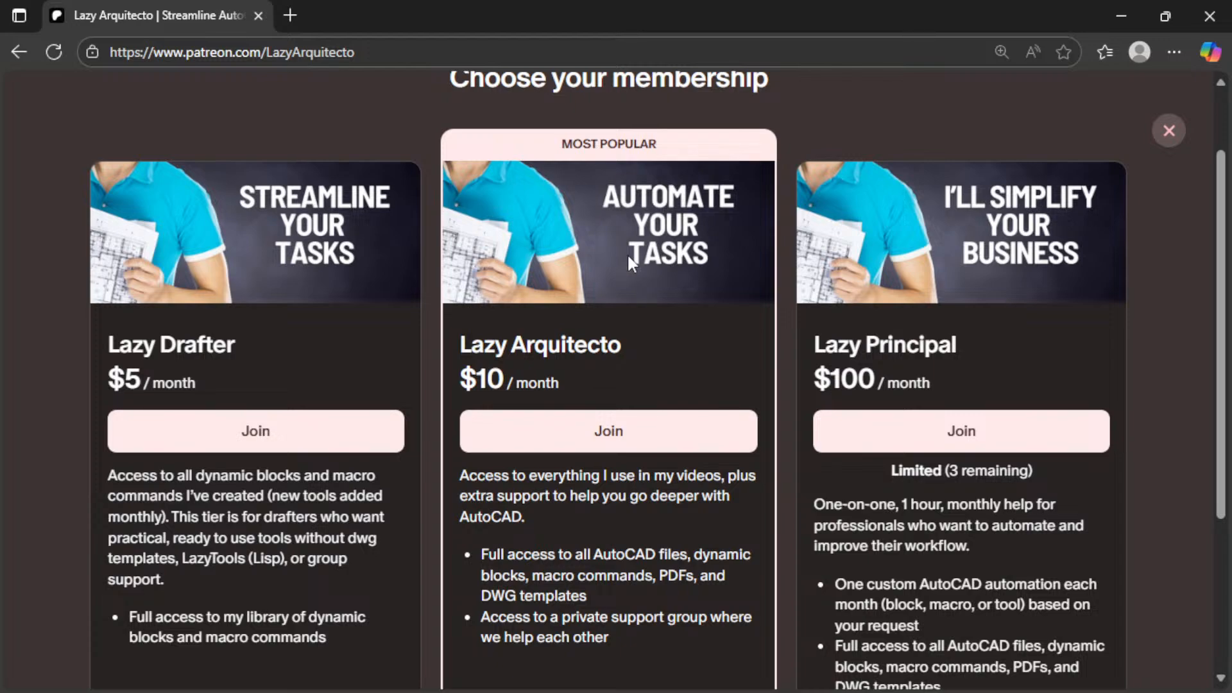
scroll(626, 253, "down", 2)
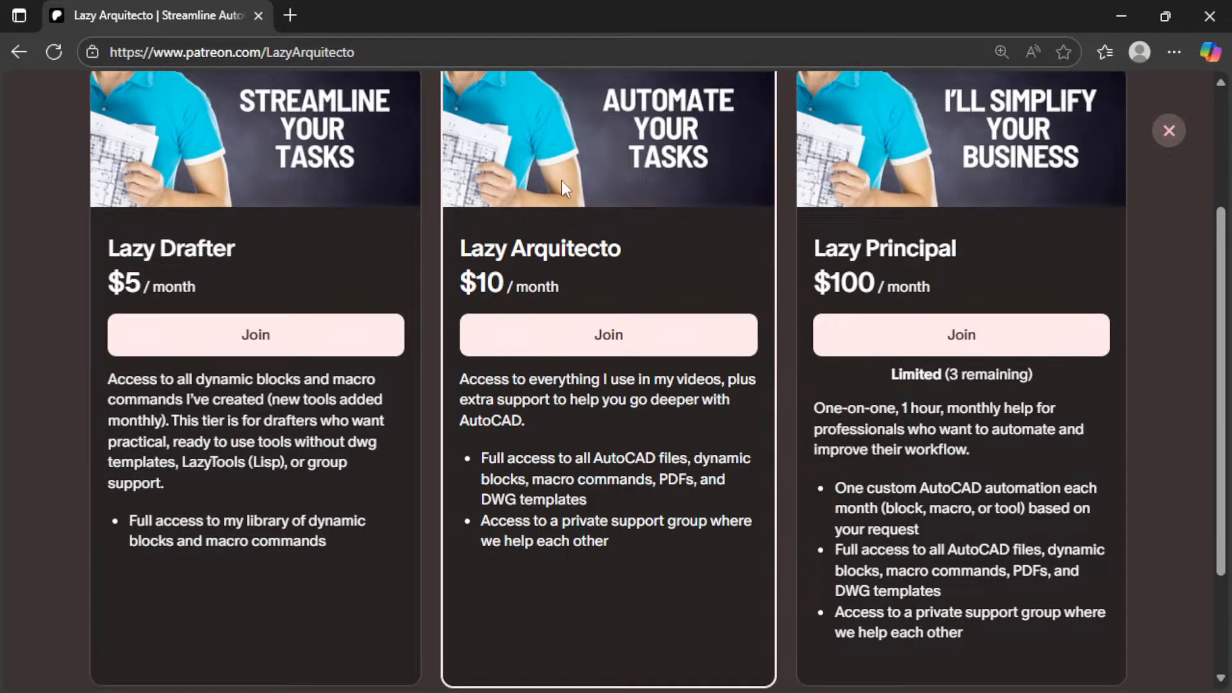
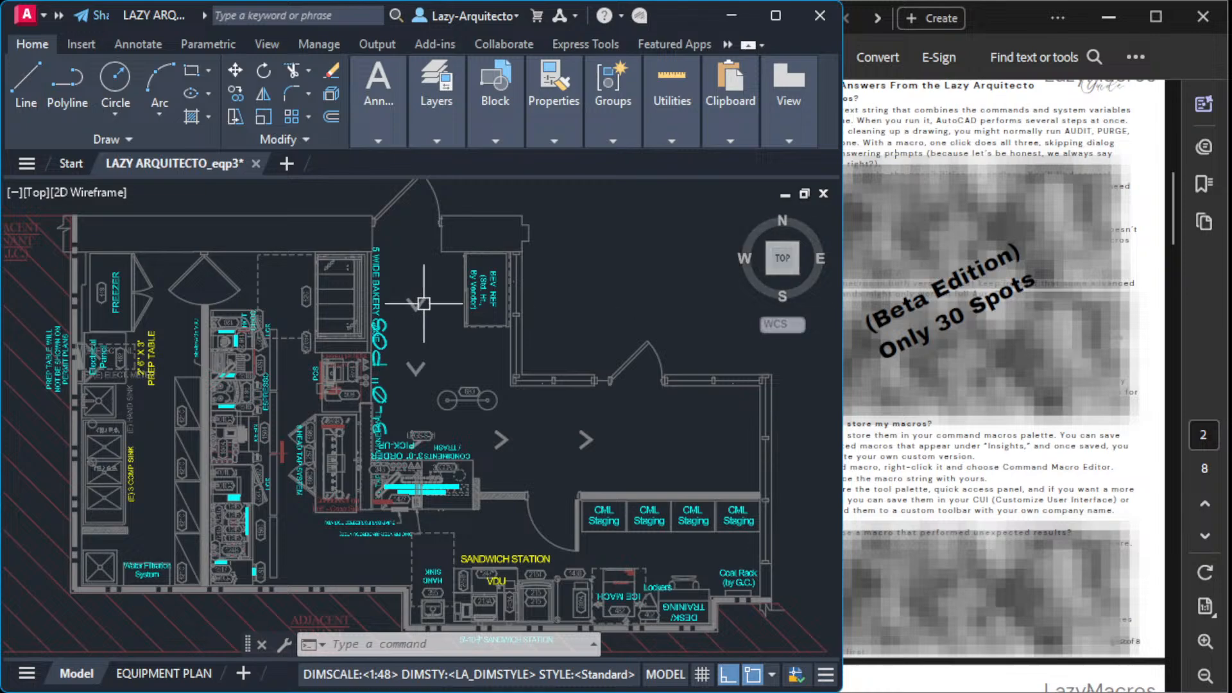
middle_click_drag(558, 312, 550, 345)
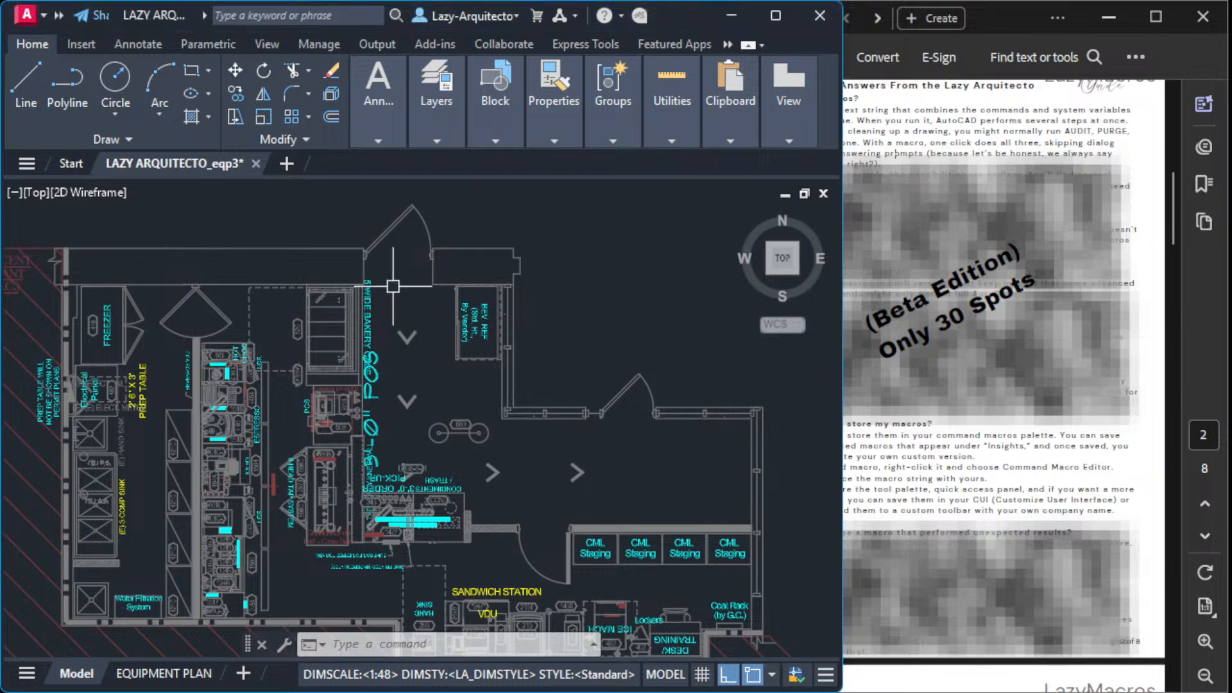
middle_click_drag(393, 321, 452, 329)
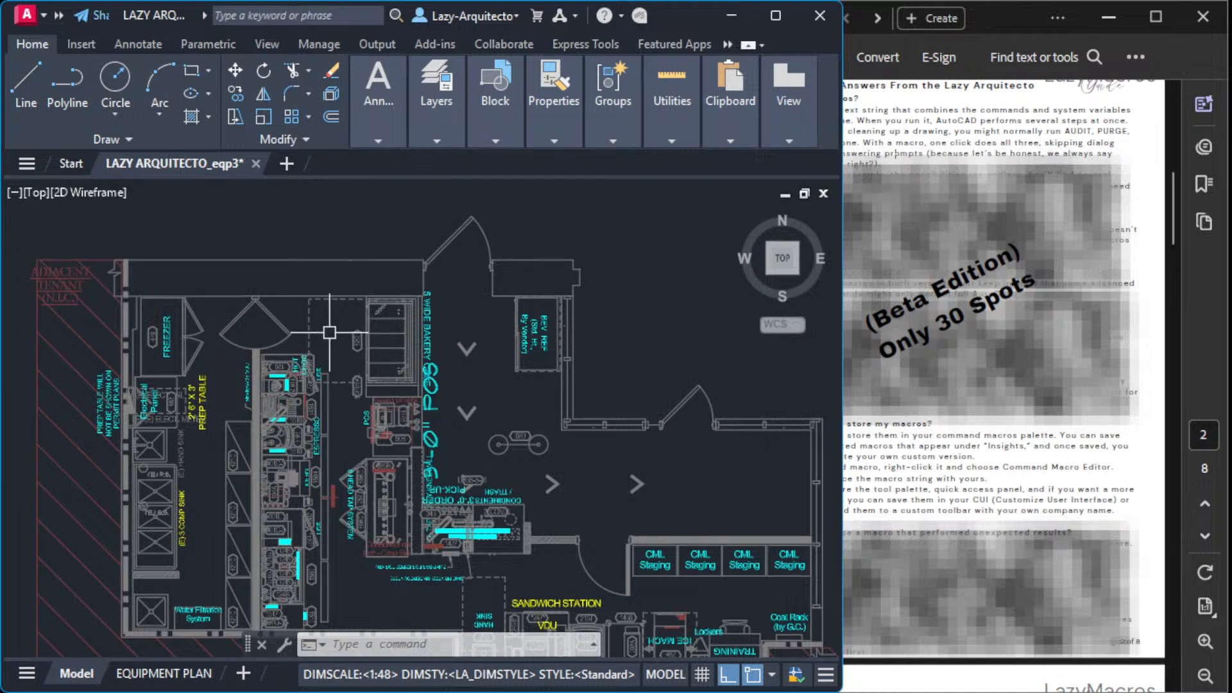
middle_click_drag(410, 361, 387, 333)
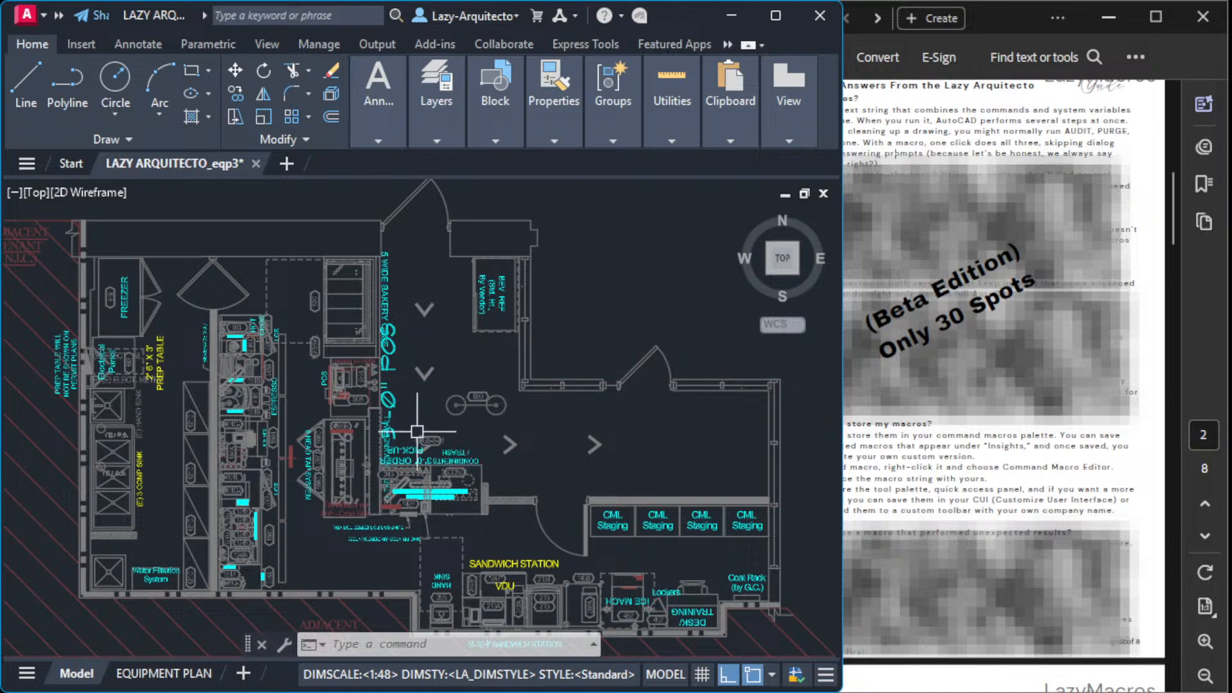
Step: Inspect the 3'-0" POS, SANDWICH STATION and PREP TABLE text labels in the equipment plan by selecting each one
scroll(407, 424, "up", 3)
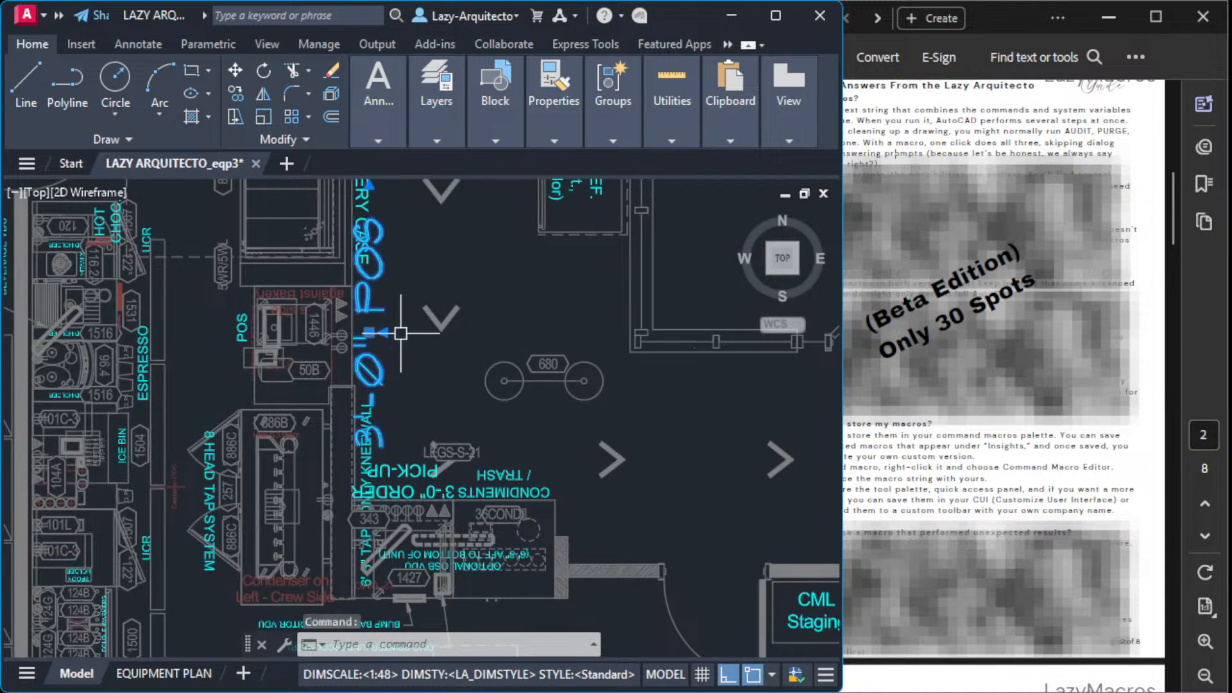
scroll(424, 372, "down", 4)
key("Escape")
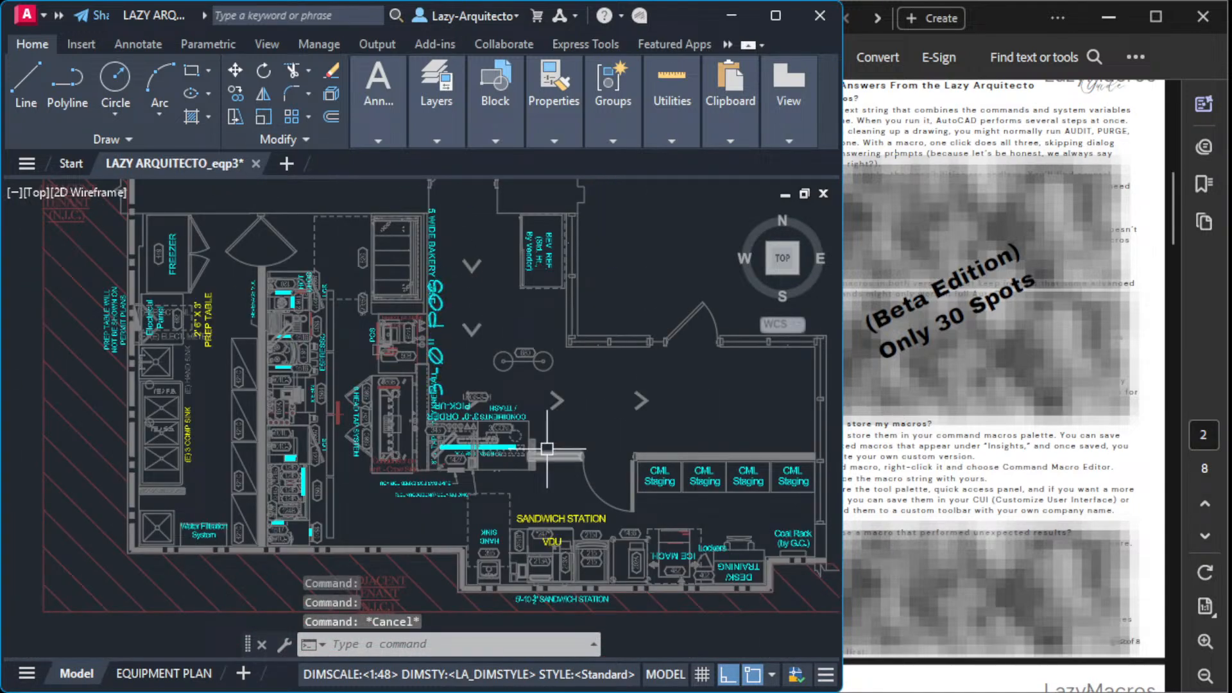
left_click(562, 514)
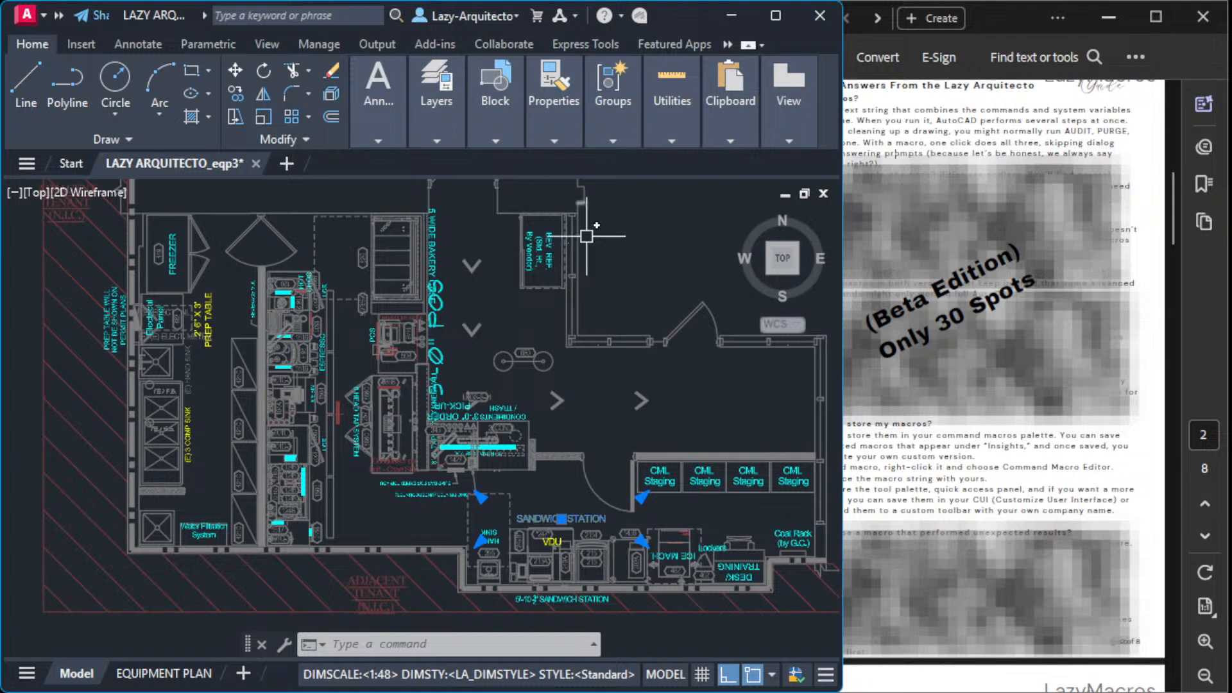
key("Escape")
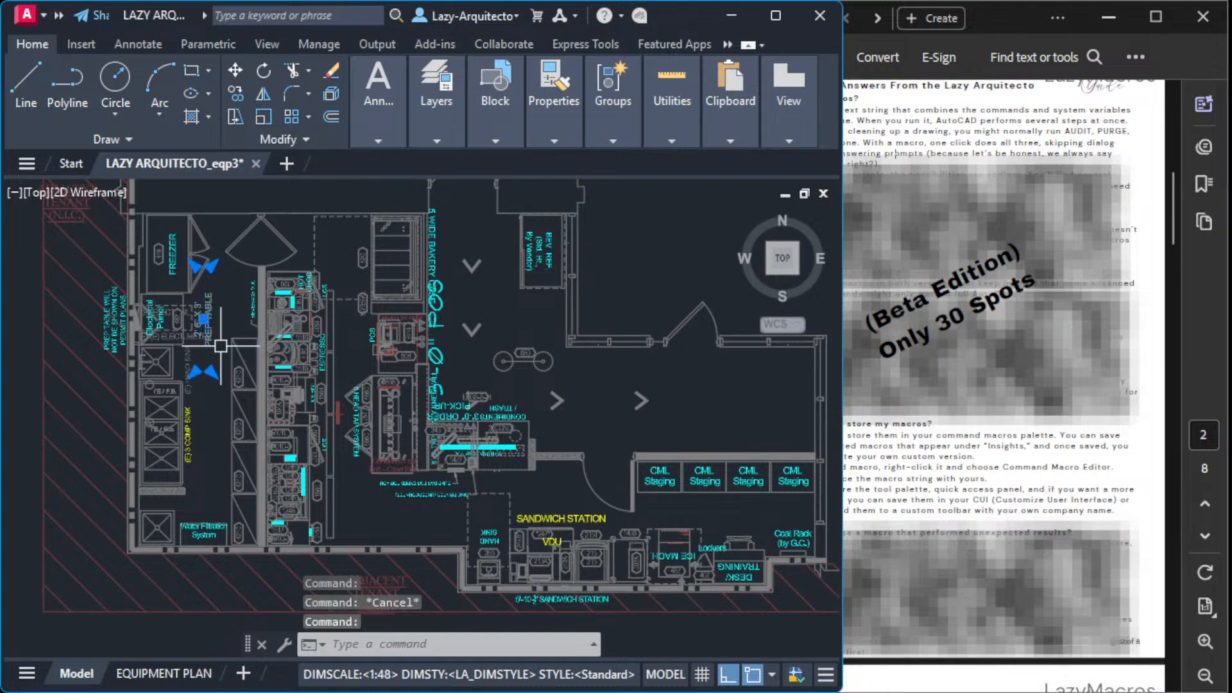
left_click(443, 337)
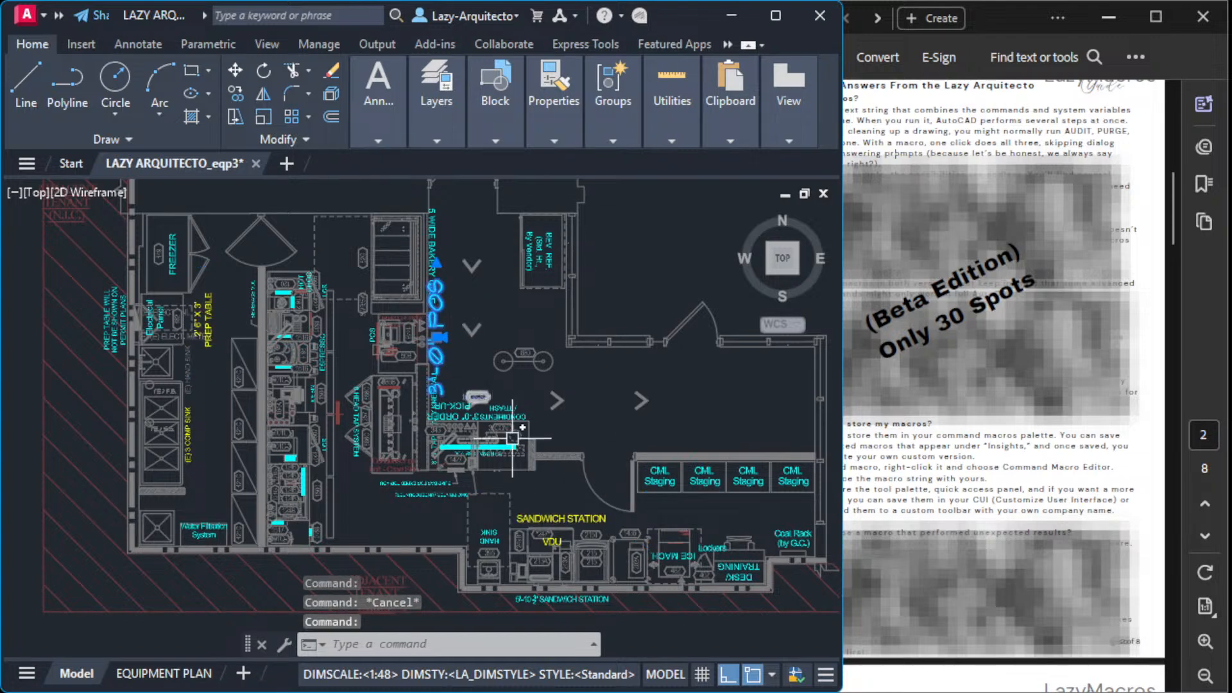
Step: Compare the text style and size of the 3'-0" POS label with the bakery case and BEV. REF. labels
scroll(538, 345, "up", 4)
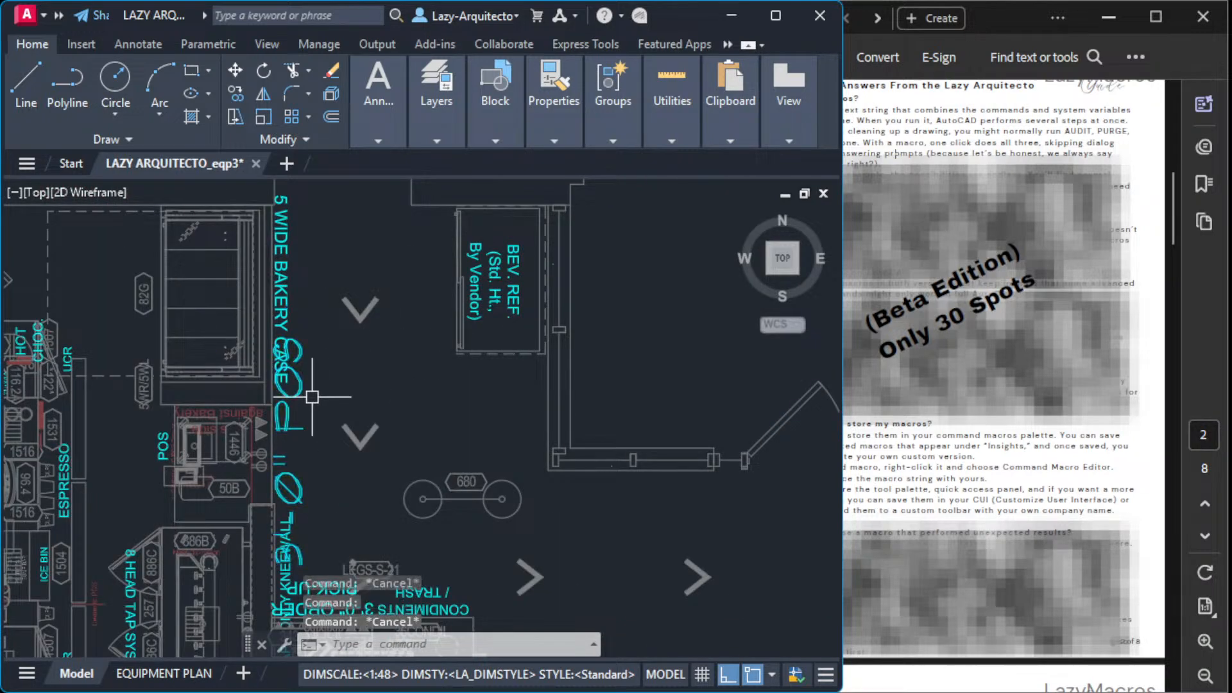
scroll(299, 391, "up", 2)
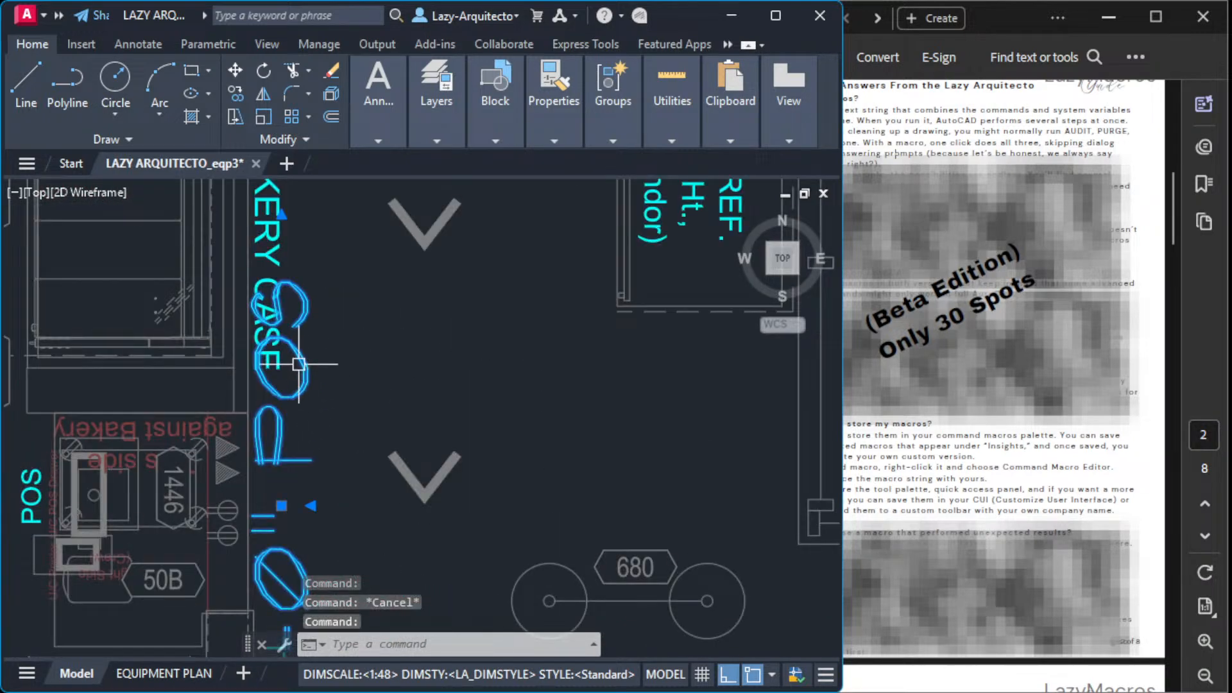
scroll(302, 363, "down", 2)
key("Escape")
scroll(442, 316, "up", 2)
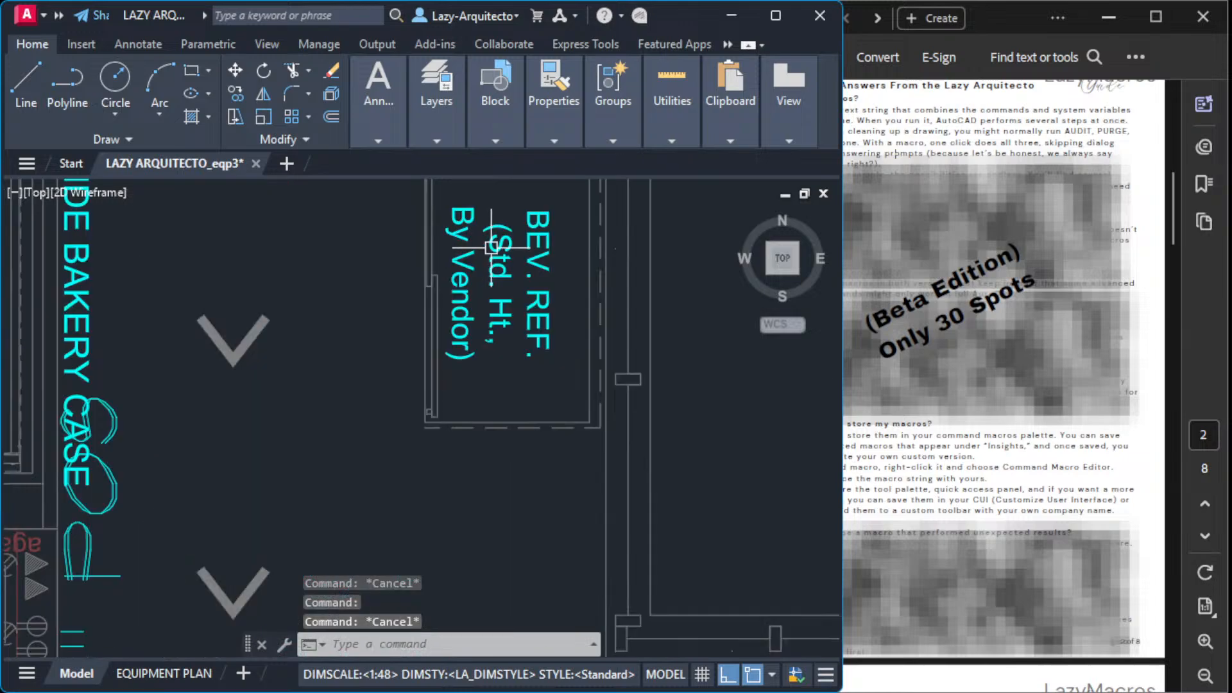
scroll(276, 334, "down", 6)
scroll(264, 384, "up", 4)
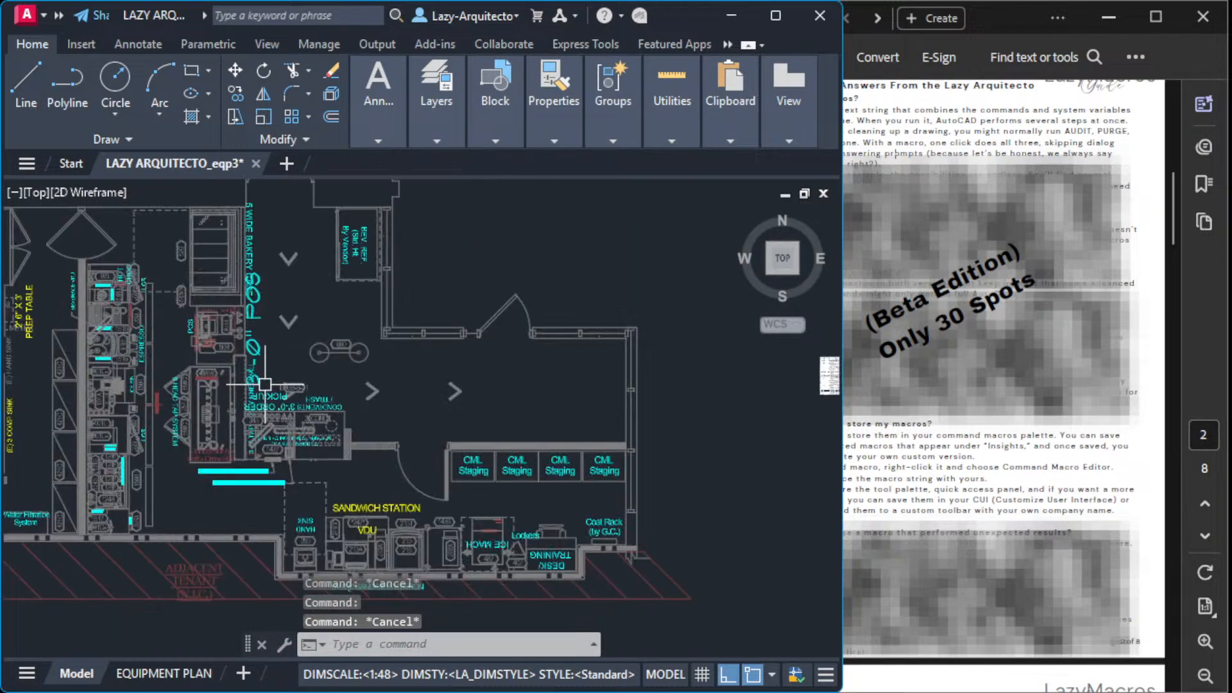
Step: Examine the red "Mixer Cup Station" note at the tap system and the "This side against Bakery" note at the POS counter
scroll(439, 401, "up", 2)
left_click(439, 397)
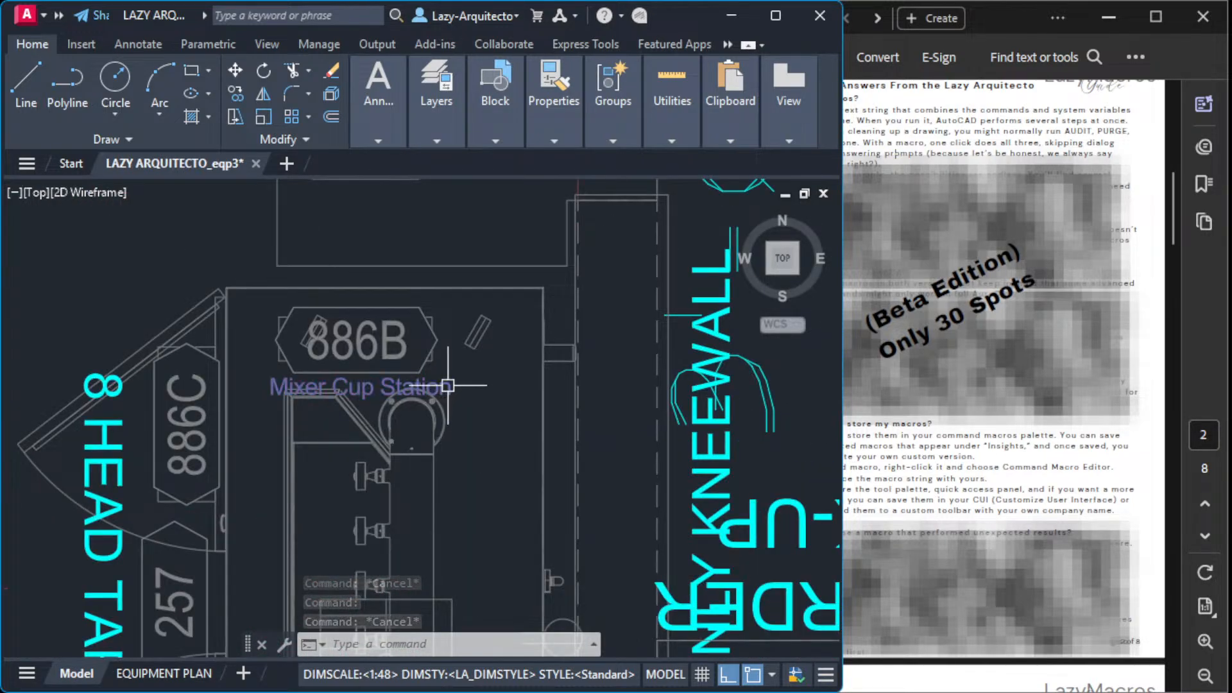
key("Escape")
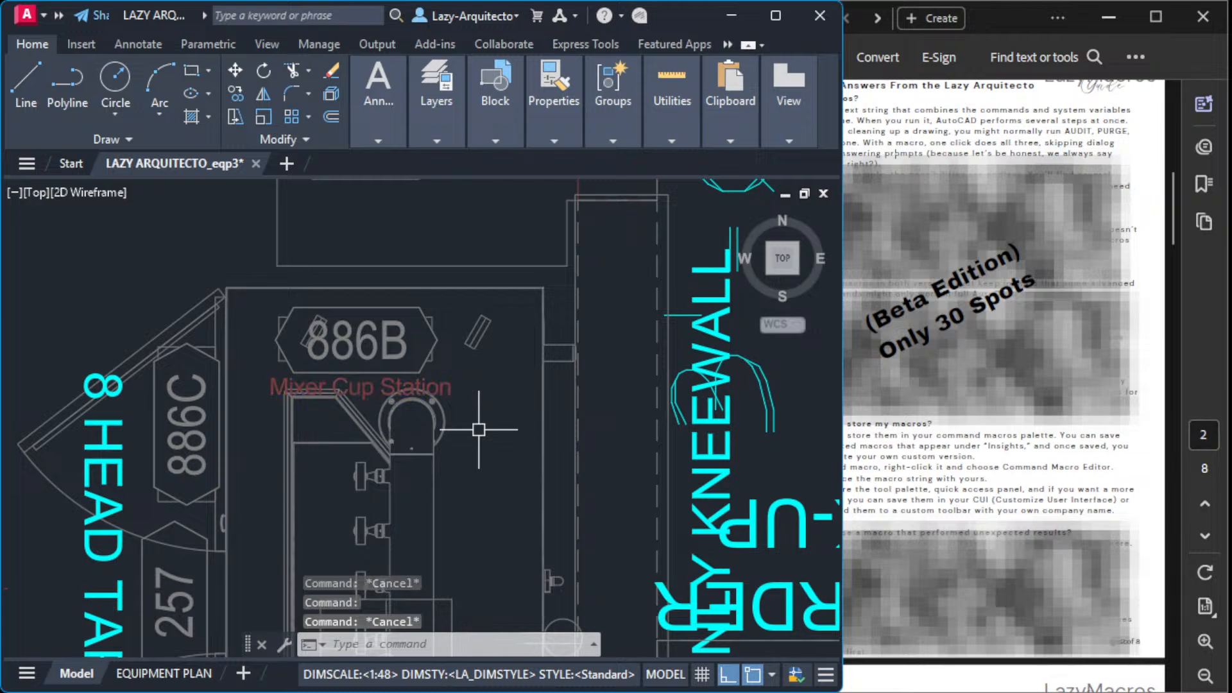
scroll(479, 429, "down", 5)
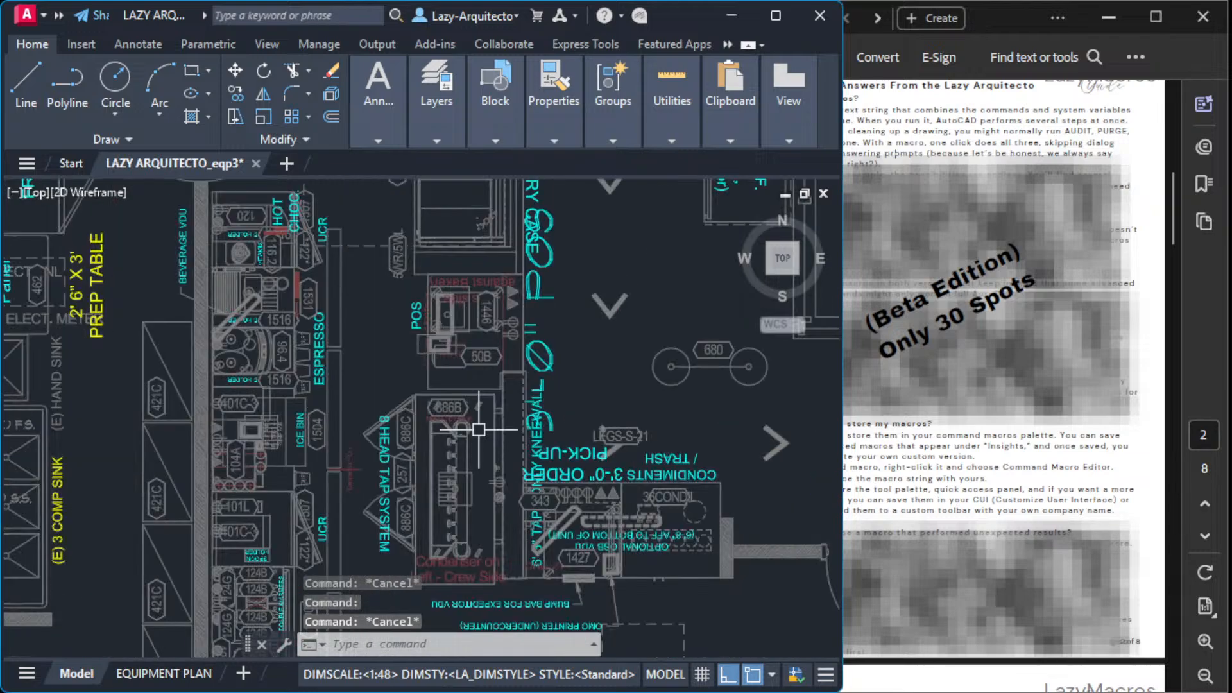
middle_click_drag(454, 370, 512, 523)
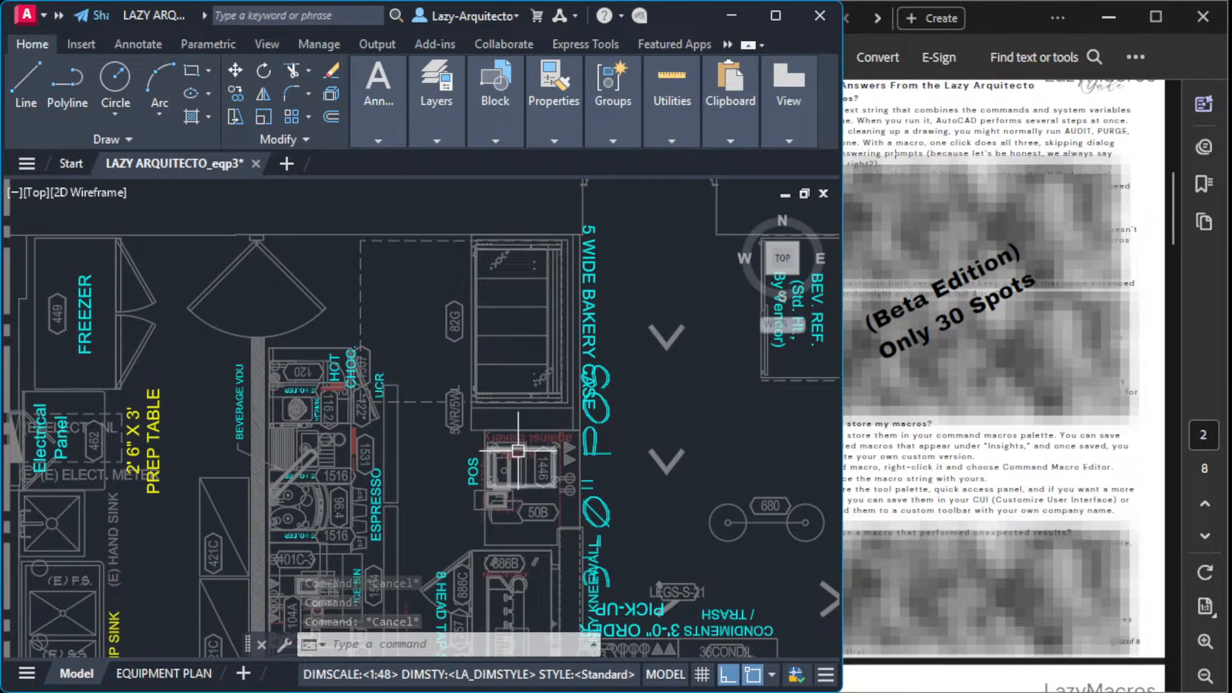
scroll(514, 462, "up", 3)
scroll(482, 345, "down", 1)
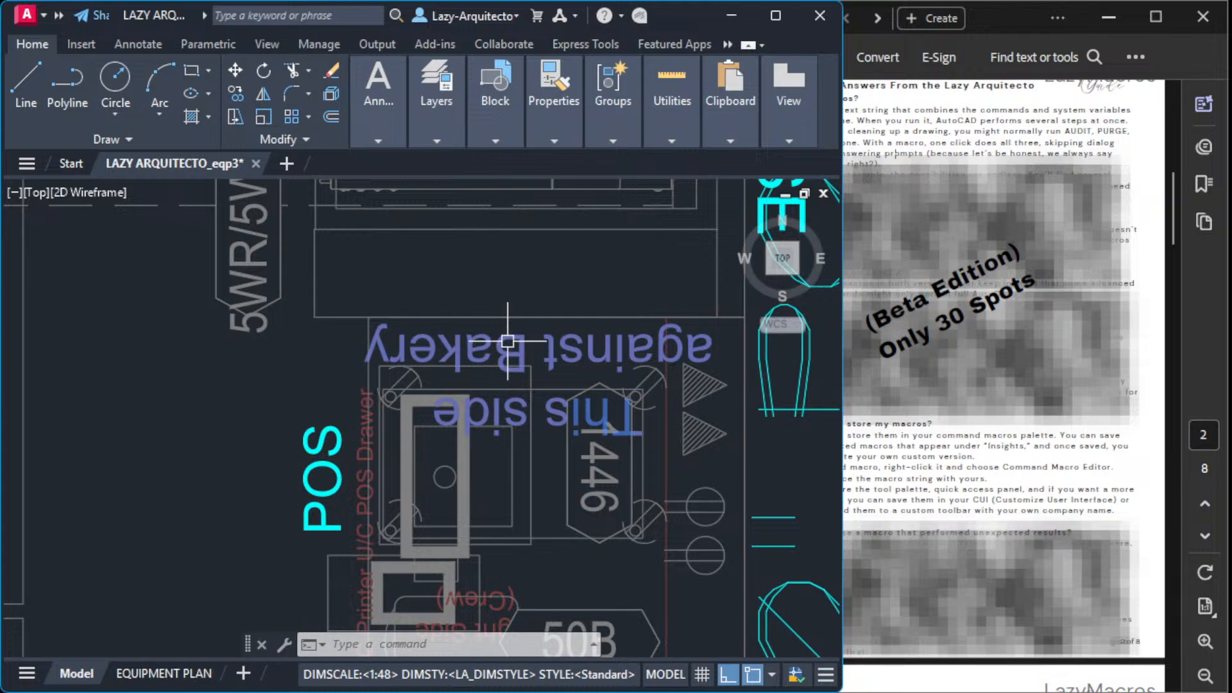
key("Escape")
scroll(412, 354, "down", 6)
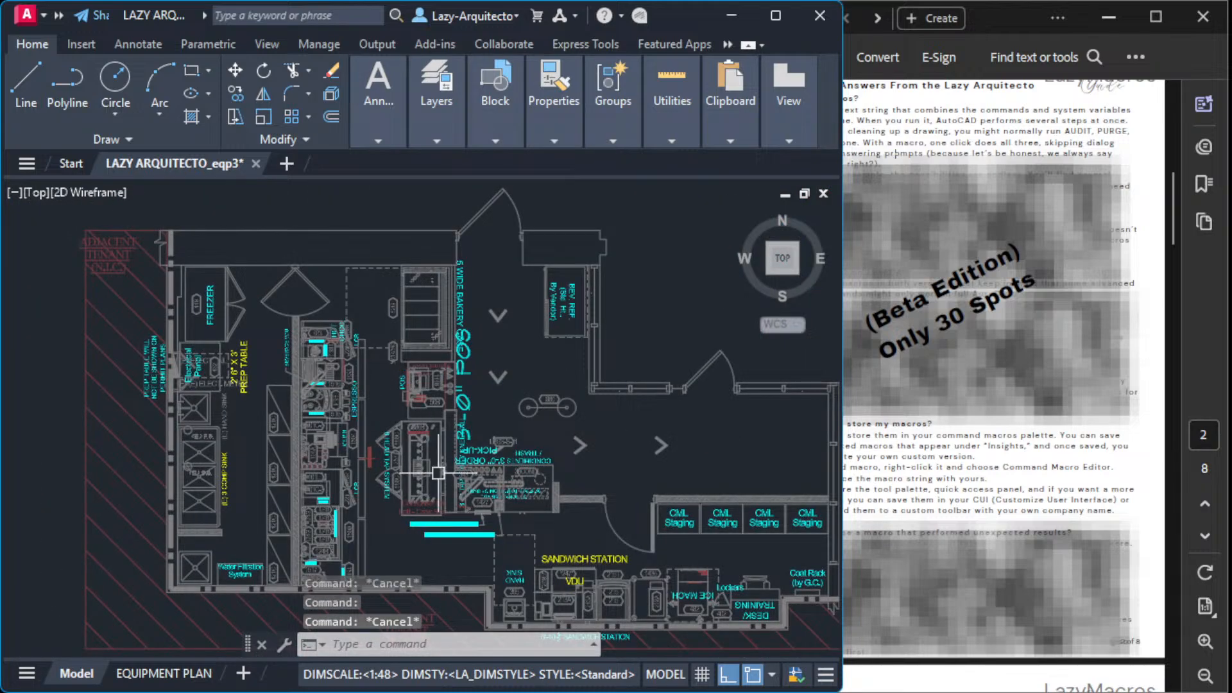
Step: Examine the red "Center to POS" note beside the 8 HEAD TAP SYSTEM label and look over the whole equipment plan
scroll(475, 507, "up", 7)
middle_click_drag(125, 329, 353, 517)
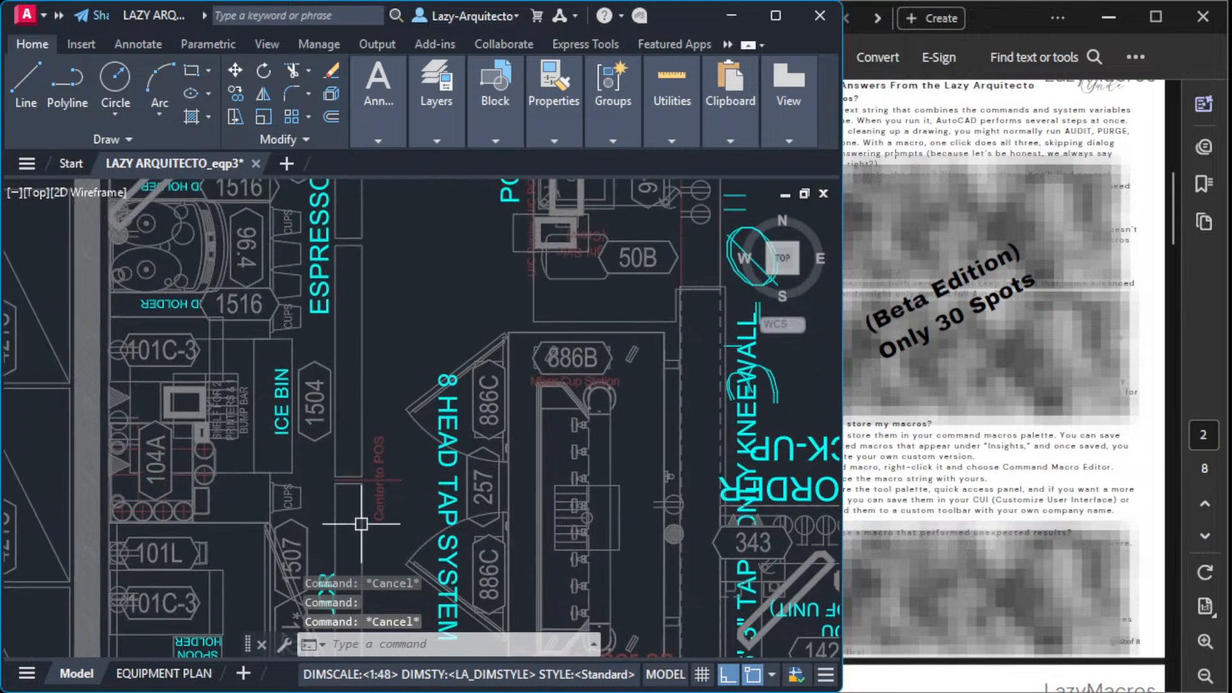
left_click(379, 460)
key("Escape")
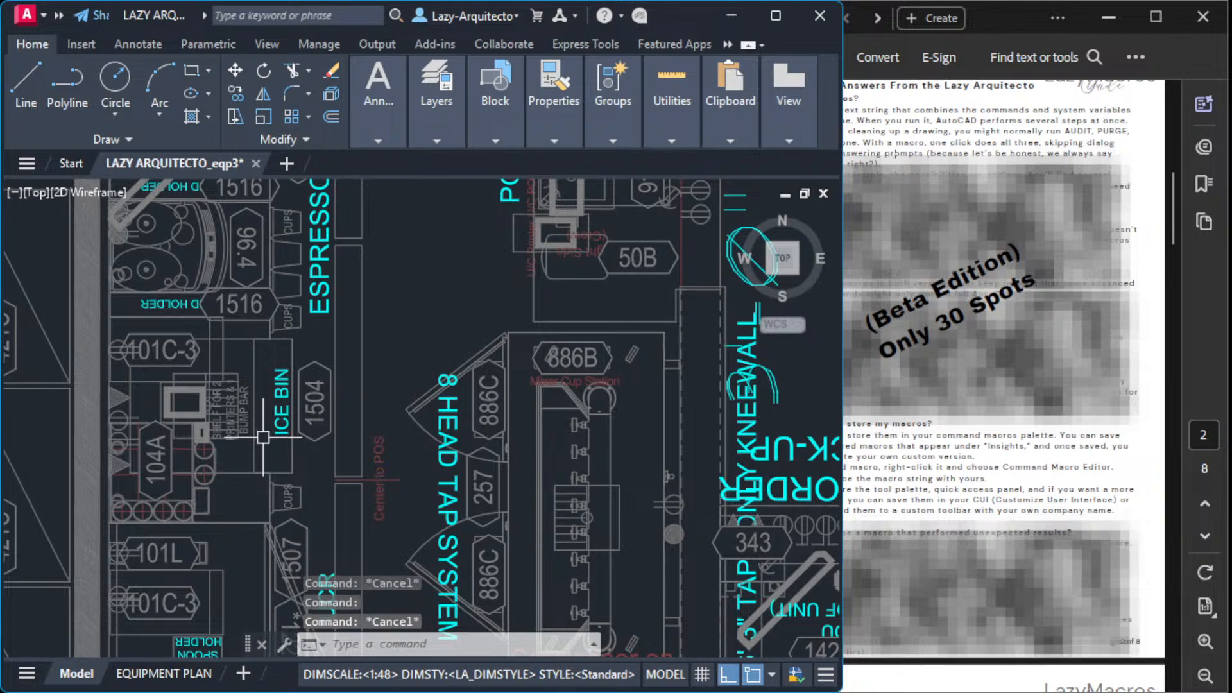
scroll(267, 435, "down", 7)
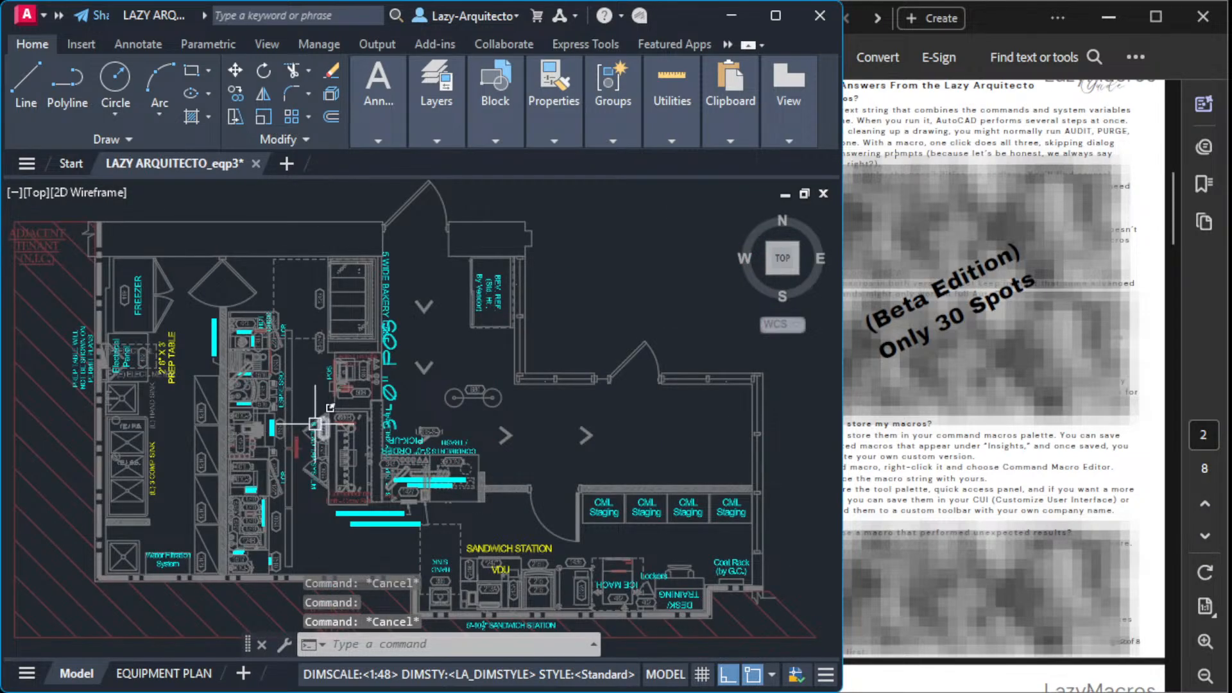
scroll(318, 409, "up", 6)
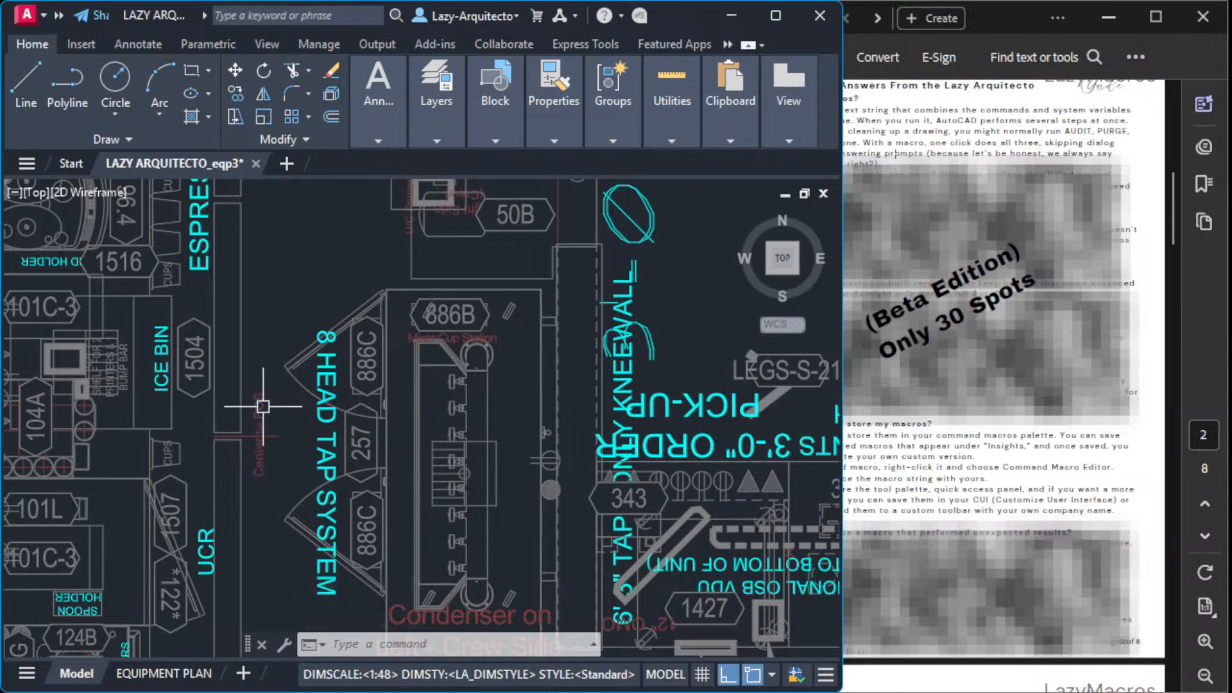
left_click(259, 429)
scroll(298, 448, "down", 4)
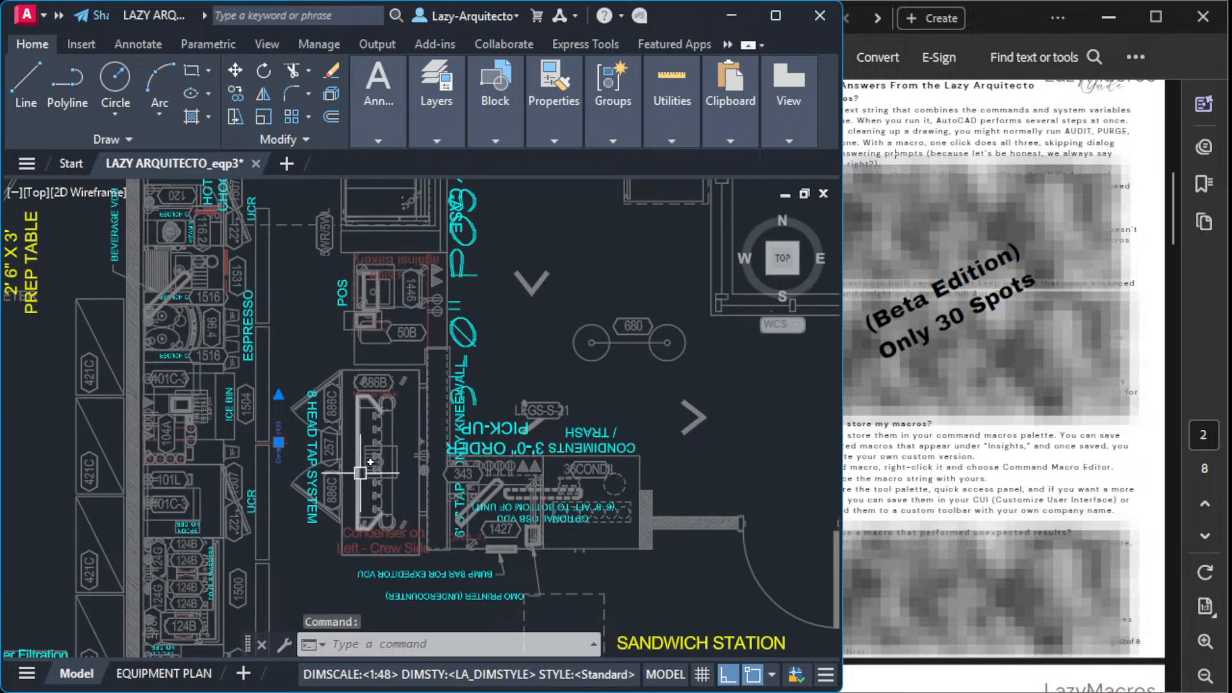
key("Escape")
key("Escape")
scroll(287, 453, "down", 4)
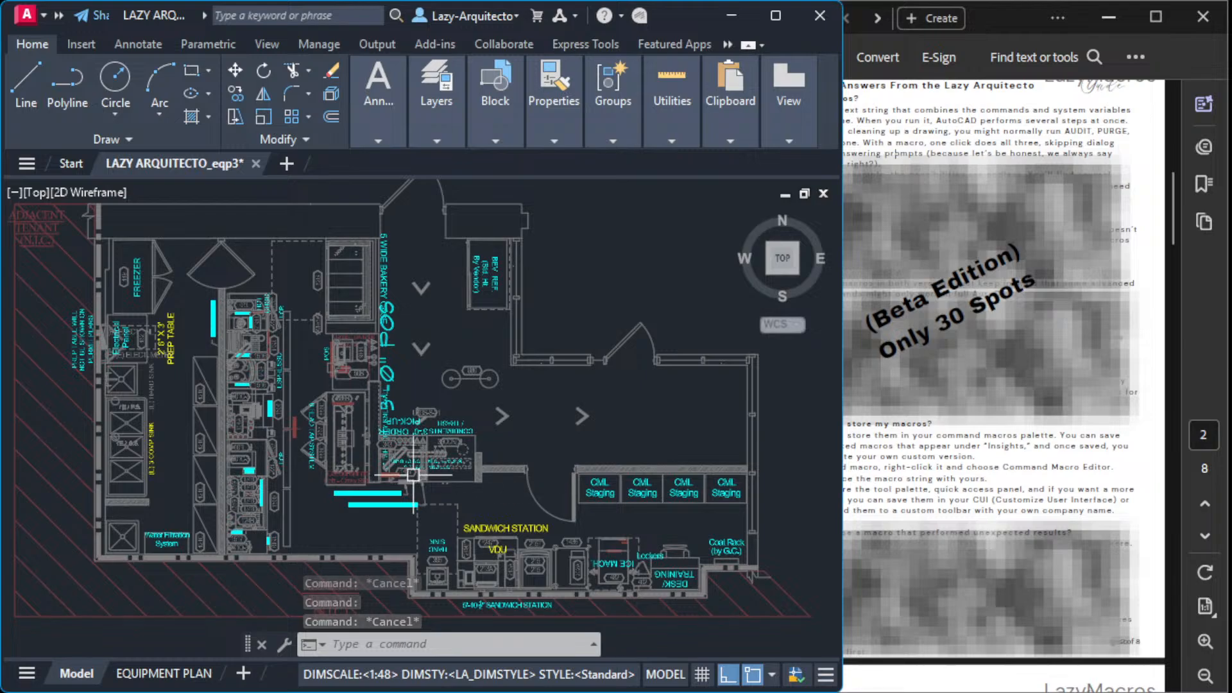
scroll(385, 324, "up", 8)
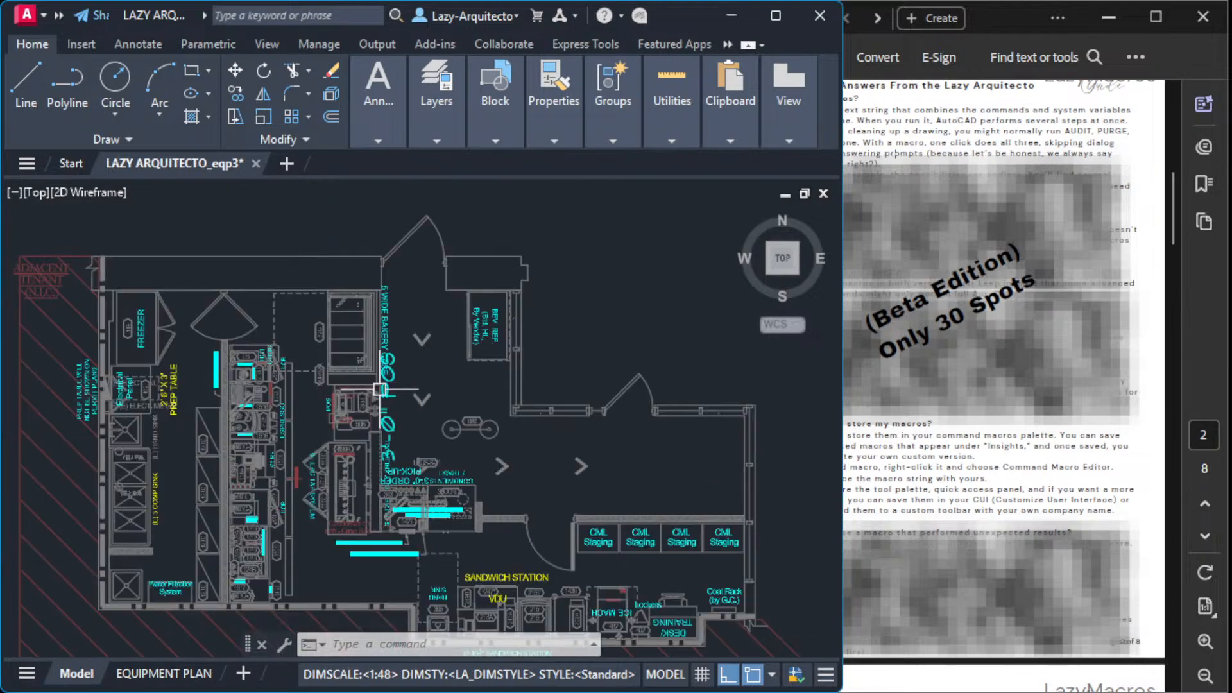
scroll(388, 334, "down", 8)
middle_click_drag(453, 379, 473, 373)
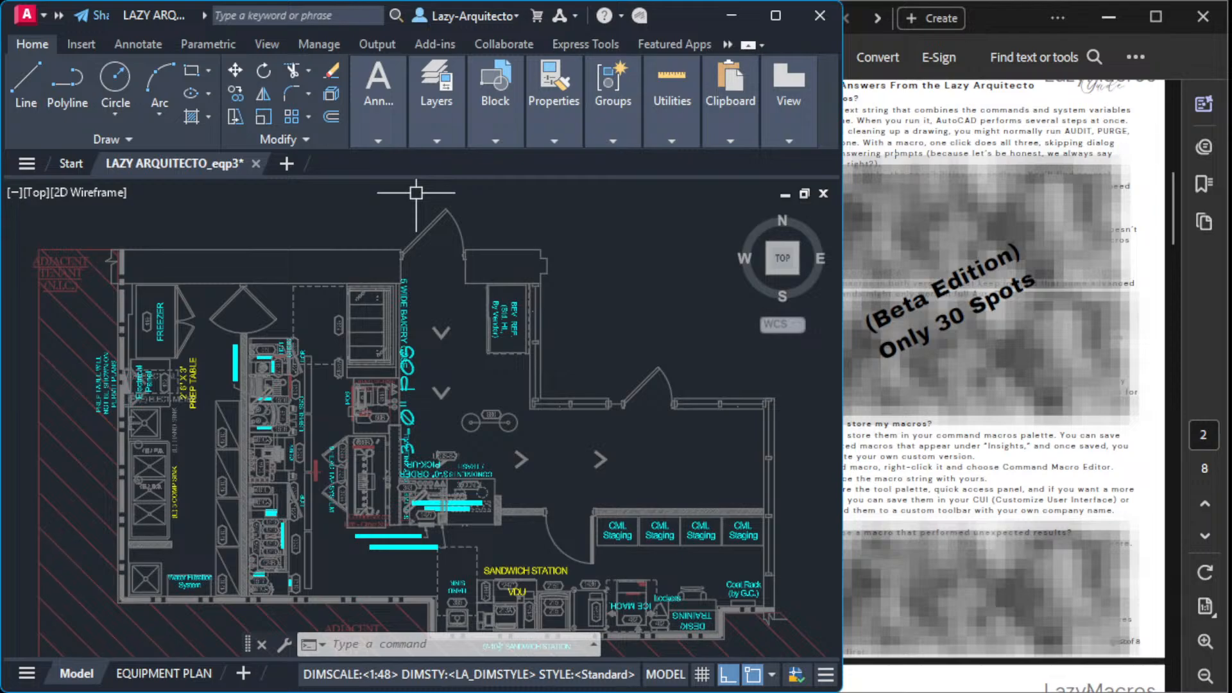
Step: Return the LazyMacros guide to its first page and bring the Notion Notes page to the front
left_click(929, 169)
scroll(941, 237, "up", 10)
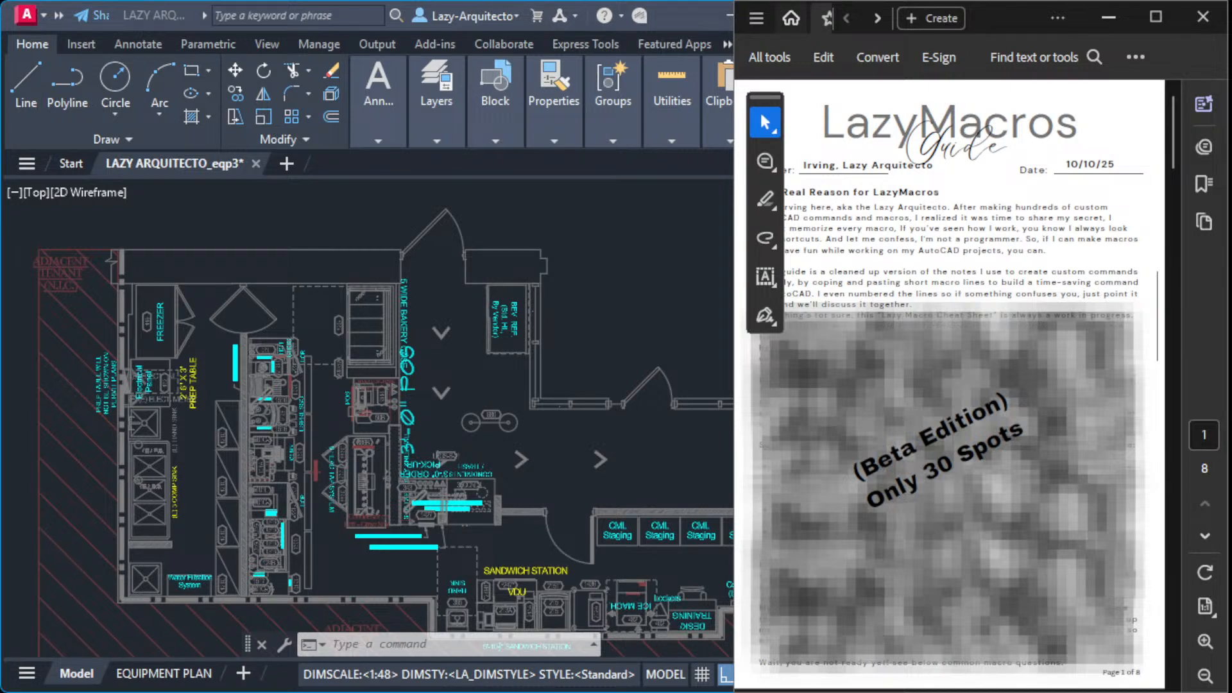
left_click_drag(0, 0, 455, 47)
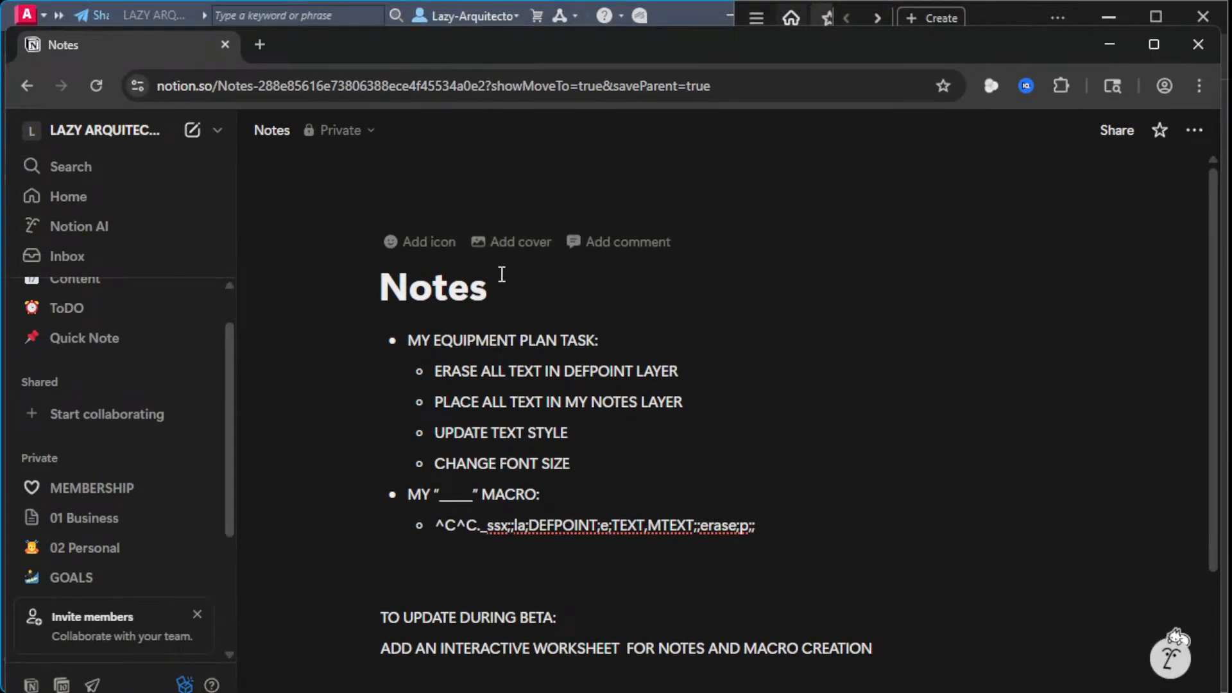
Step: Add "STANDARD" to the end of the "PLACE ALL TEXT IN MY NOTES LAYER" task in the equipment plan list
left_click(486, 318)
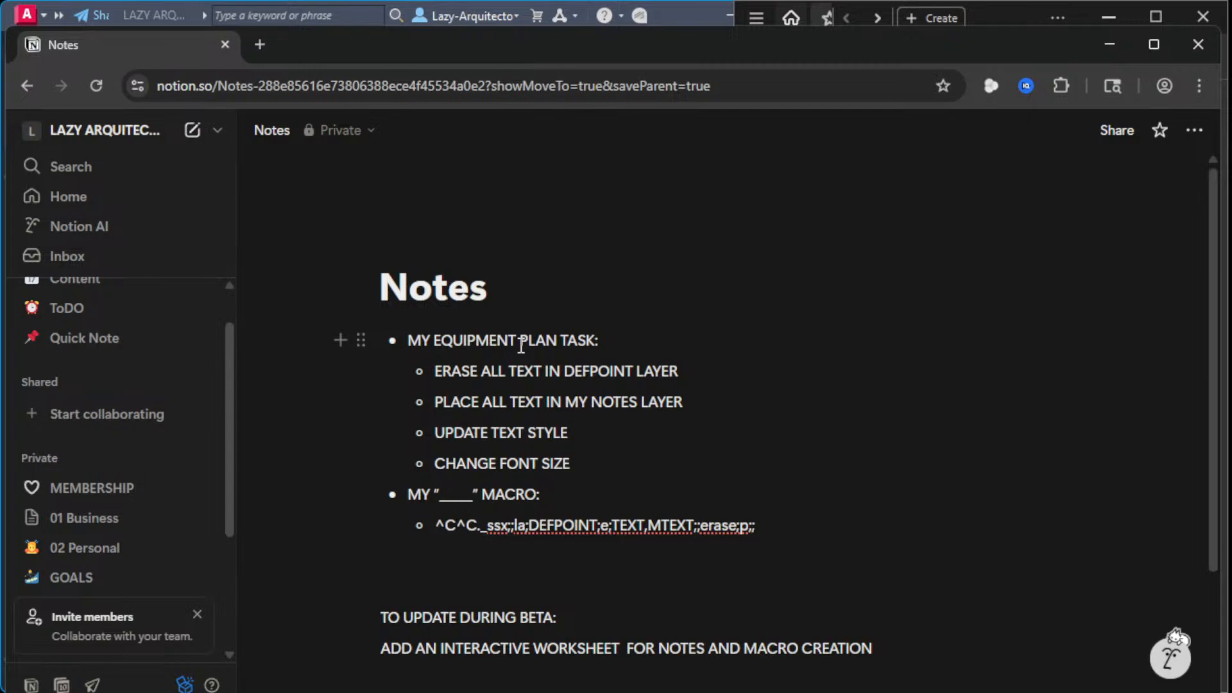
left_click(438, 377)
left_click_drag(434, 401, 682, 406)
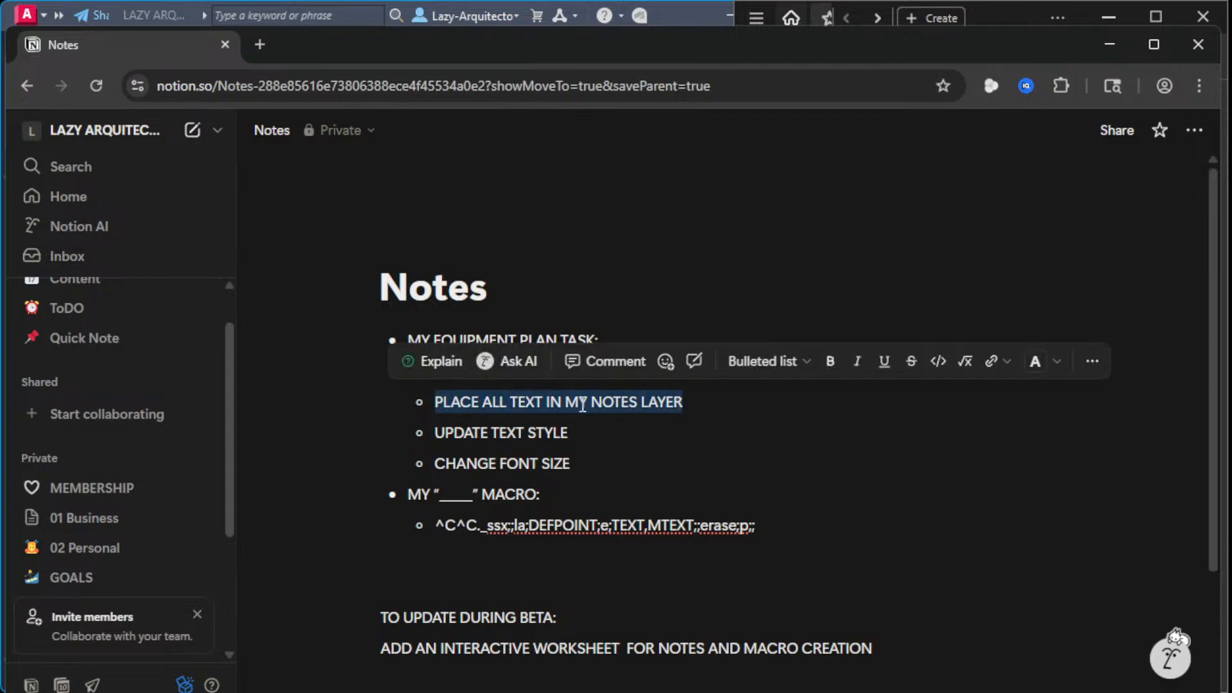
left_click(662, 403)
left_click(683, 403)
type("s")
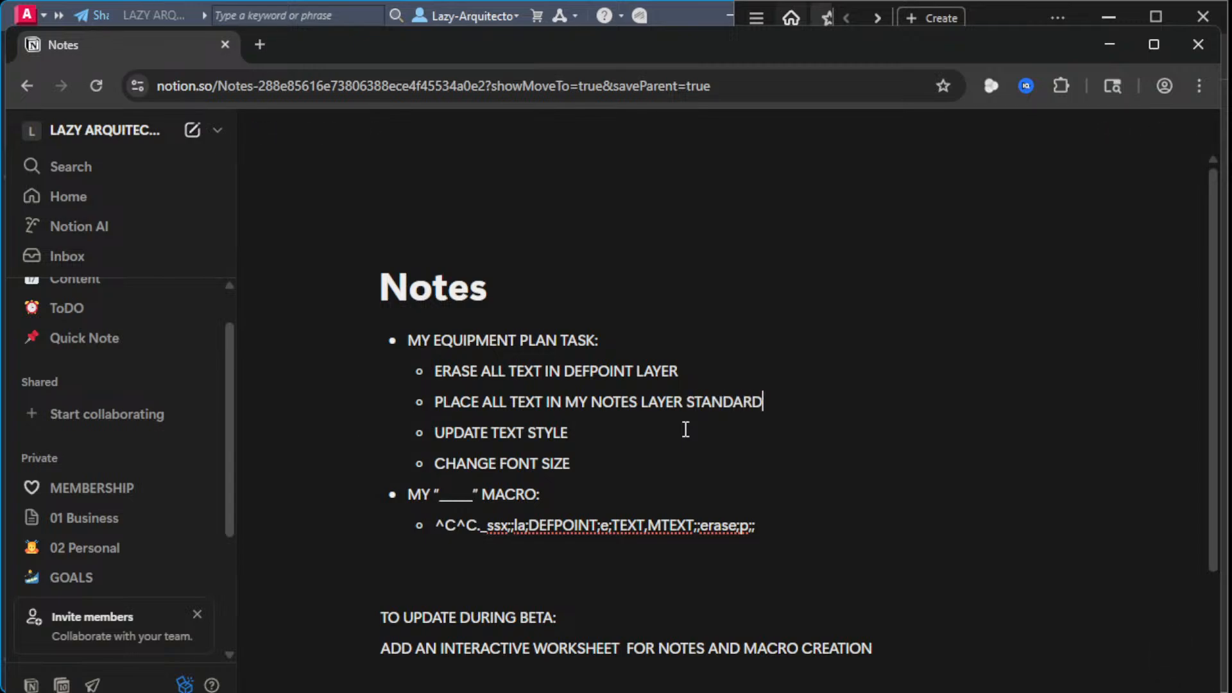
Step: Review the four text cleanup tasks listed under MY EQUIPMENT PLAN TASK
left_click(594, 434)
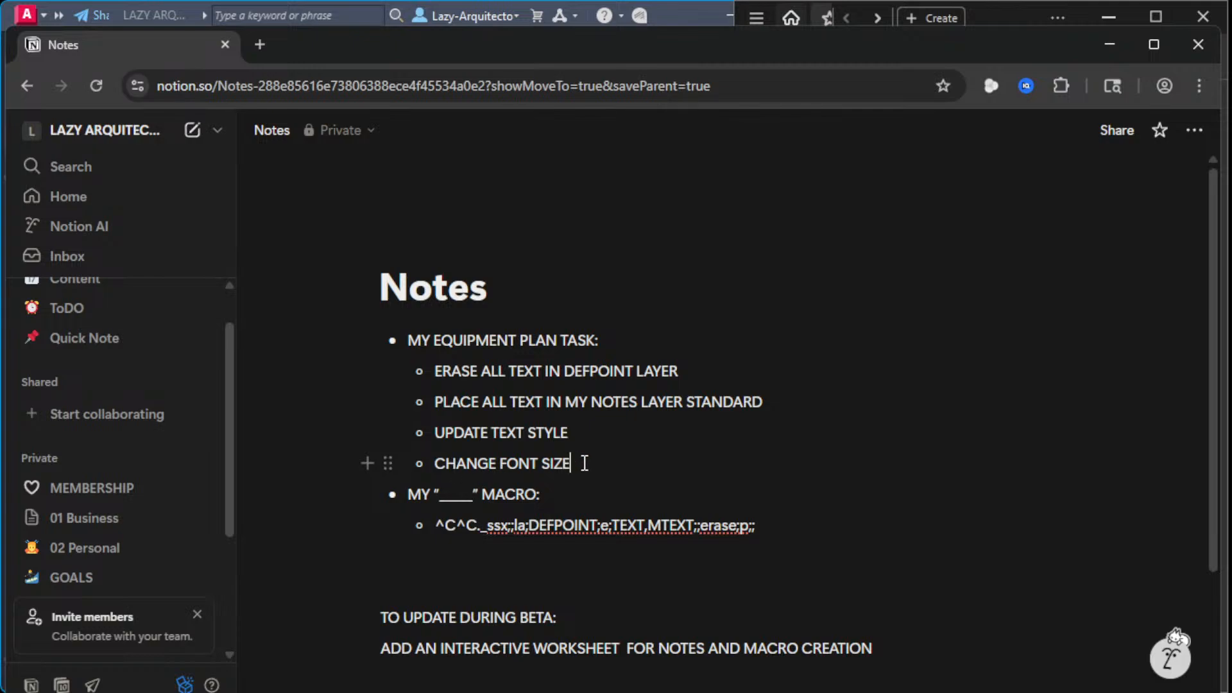
left_click_drag(589, 464, 438, 374)
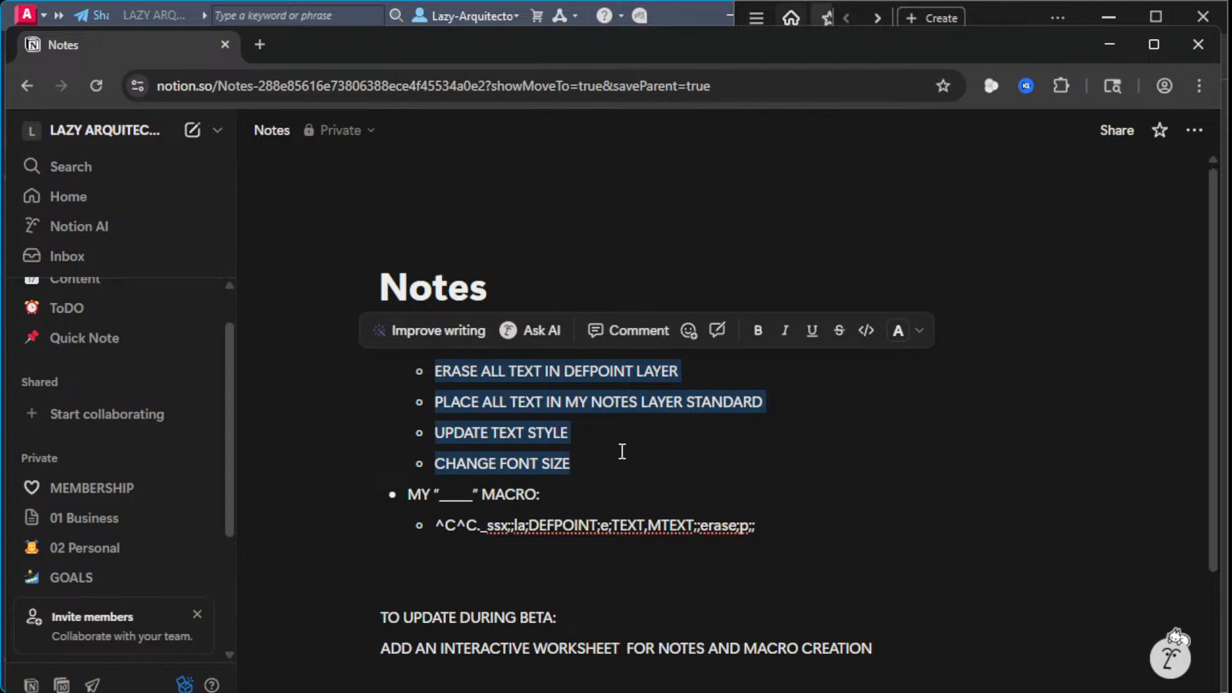
left_click(622, 452)
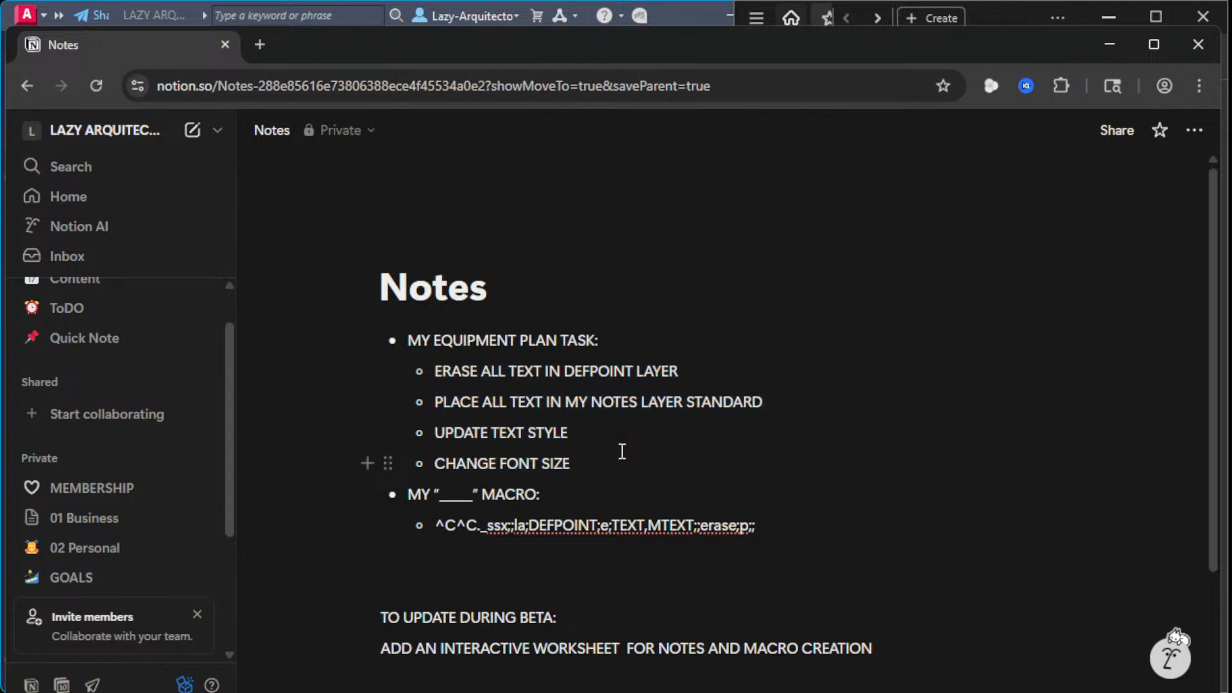
Step: Read the existing macro line and the TO UPDATE DURING BETA note on the Notes page
scroll(587, 426, "down", 2)
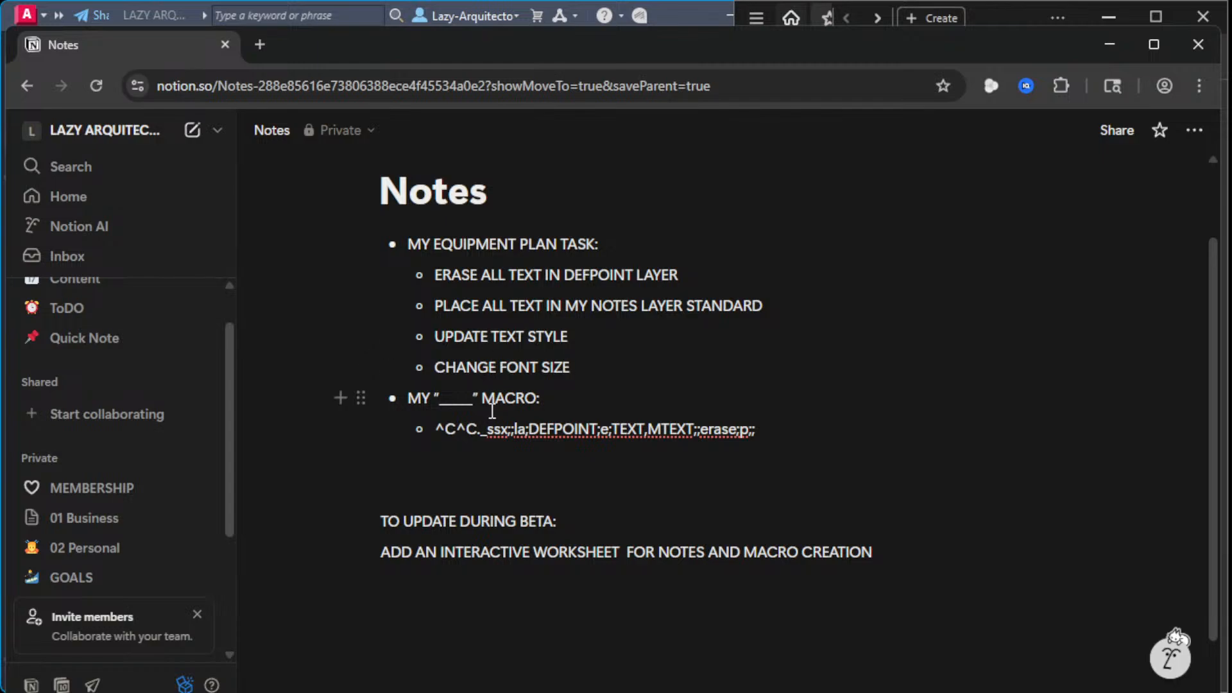
left_click(494, 451)
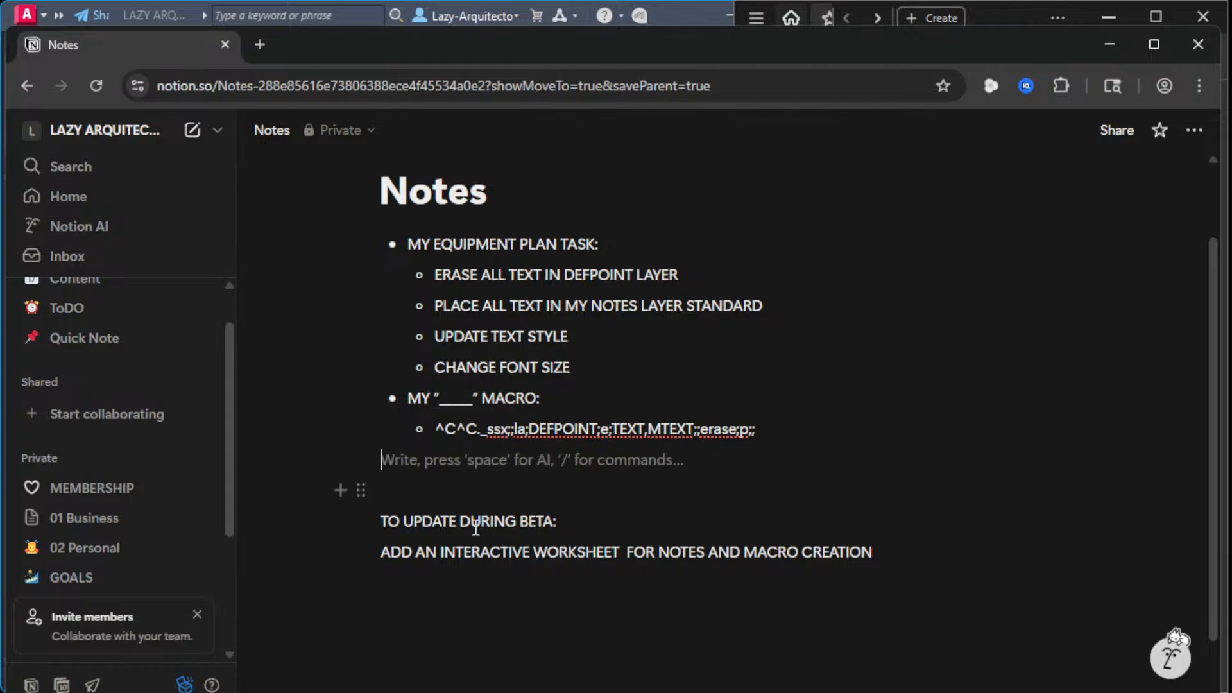
scroll(473, 529, "down", 1)
left_click(382, 452)
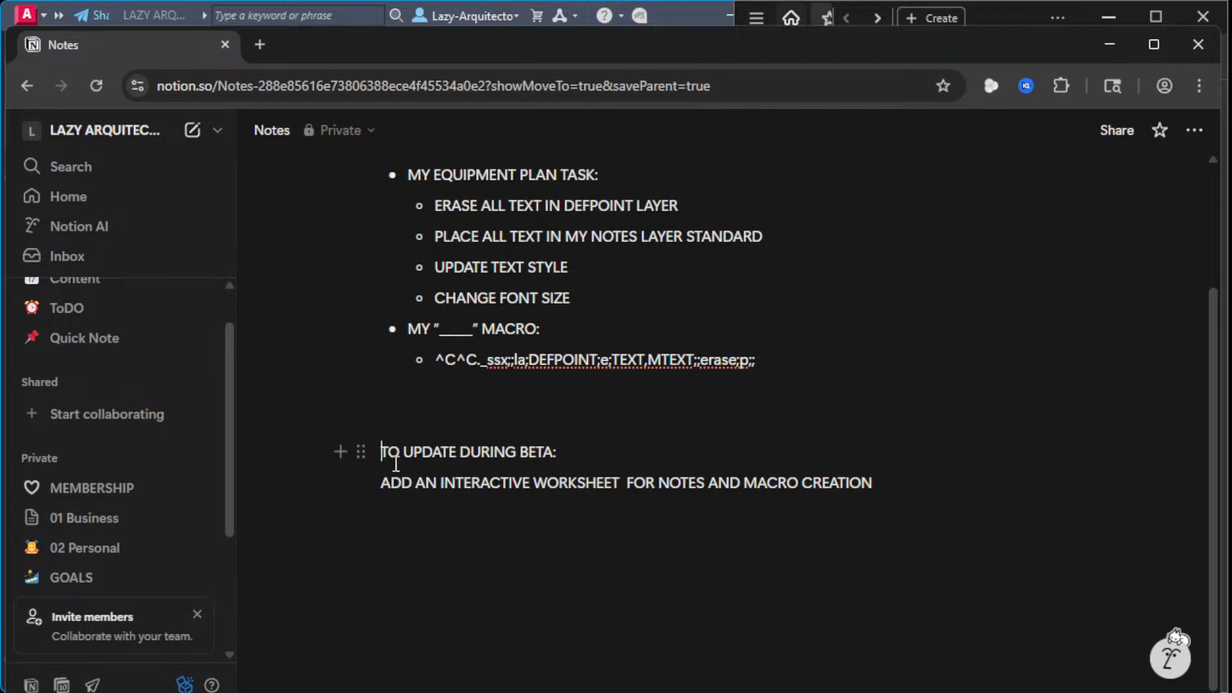
left_click_drag(385, 453, 842, 484)
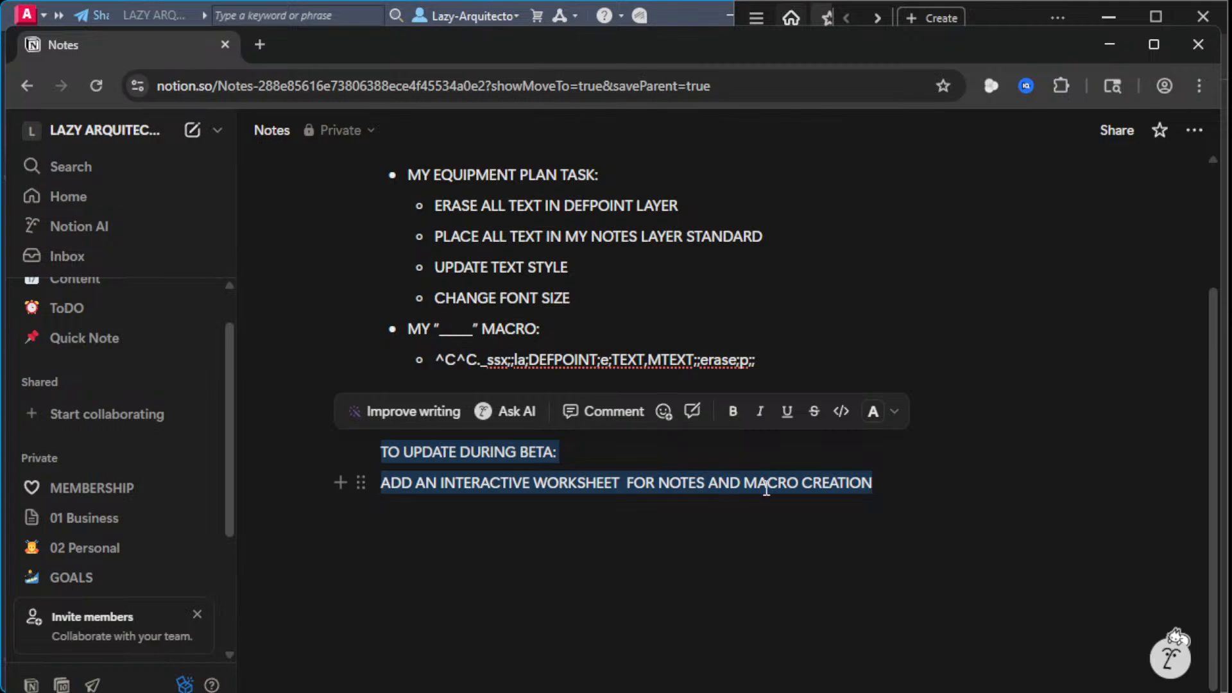
left_click(873, 486)
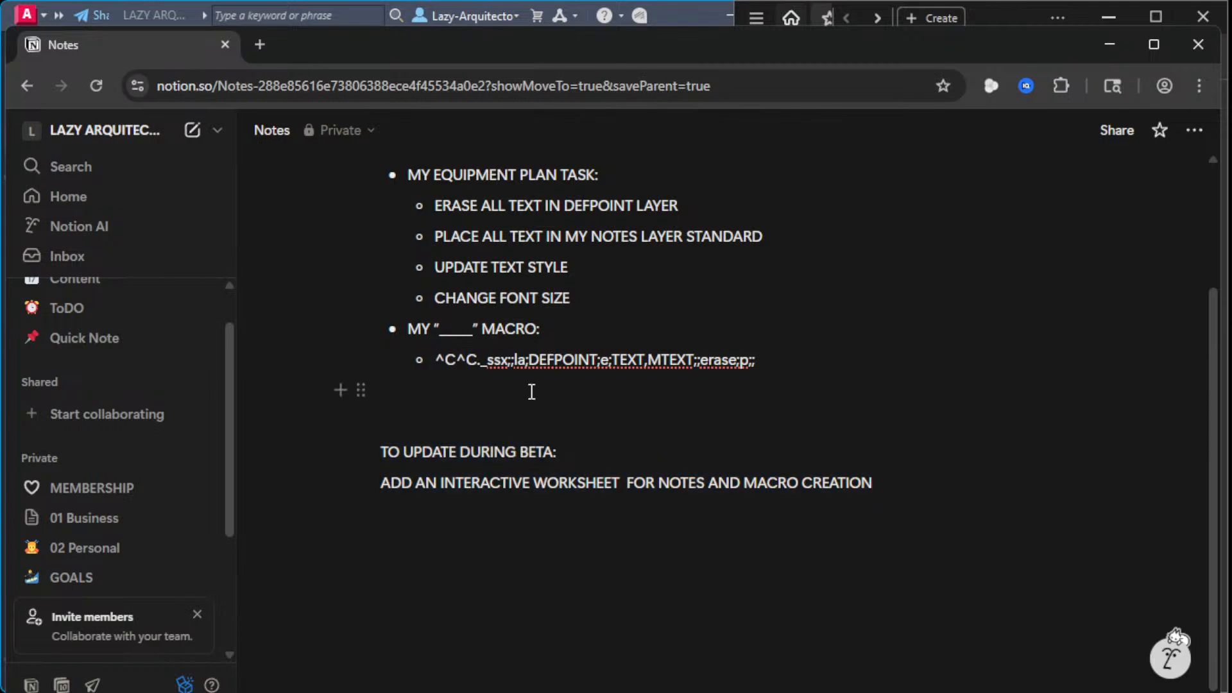
Step: Put the Notes page away and find the Example section on page 7 of the LazyMacros guide
left_click(1103, 44)
scroll(1047, 362, "down", 8)
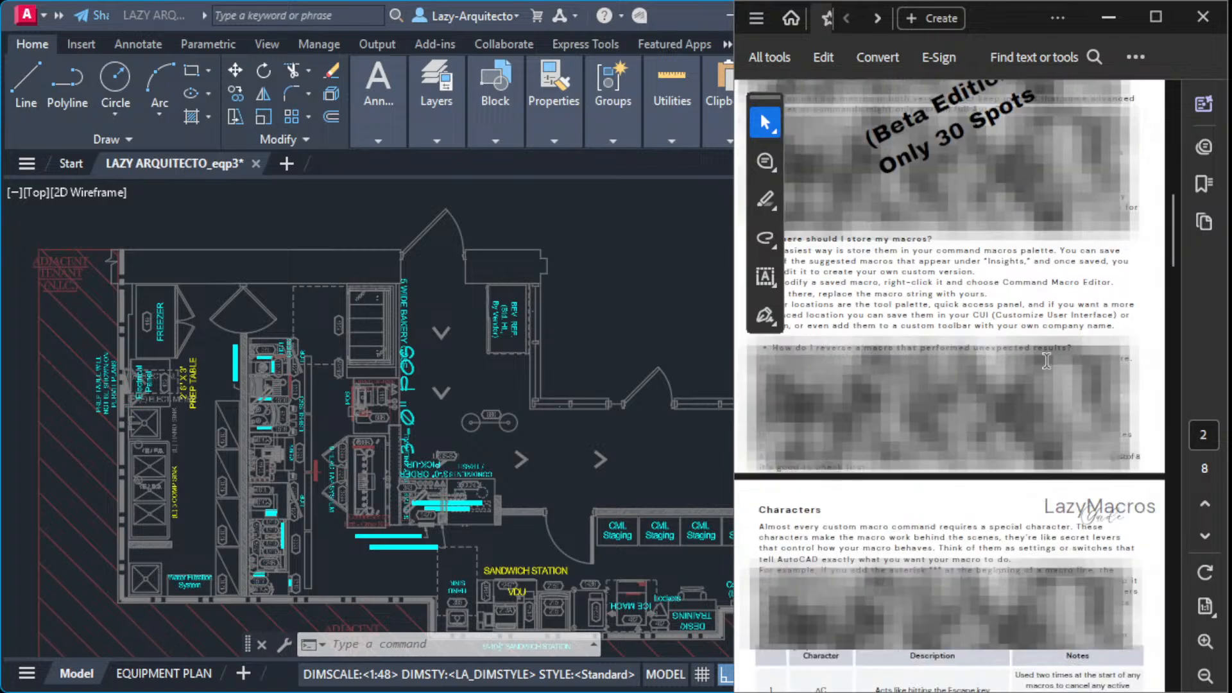
scroll(1047, 361, "down", 15)
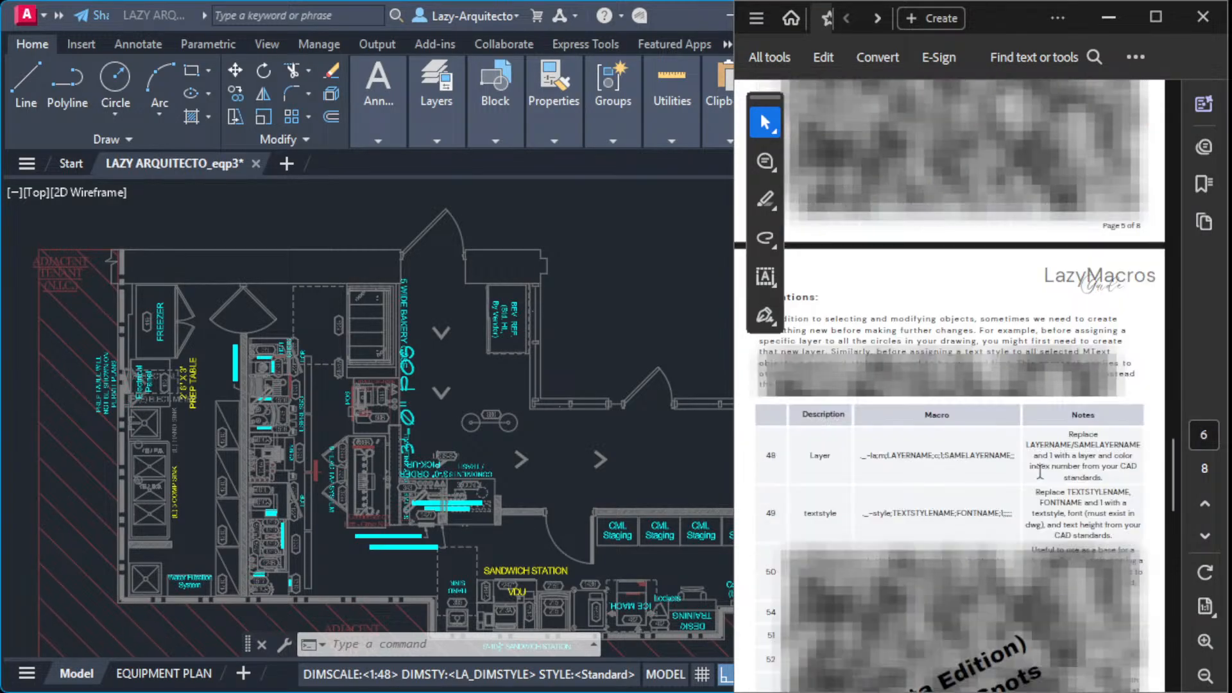
scroll(1040, 472, "down", 10)
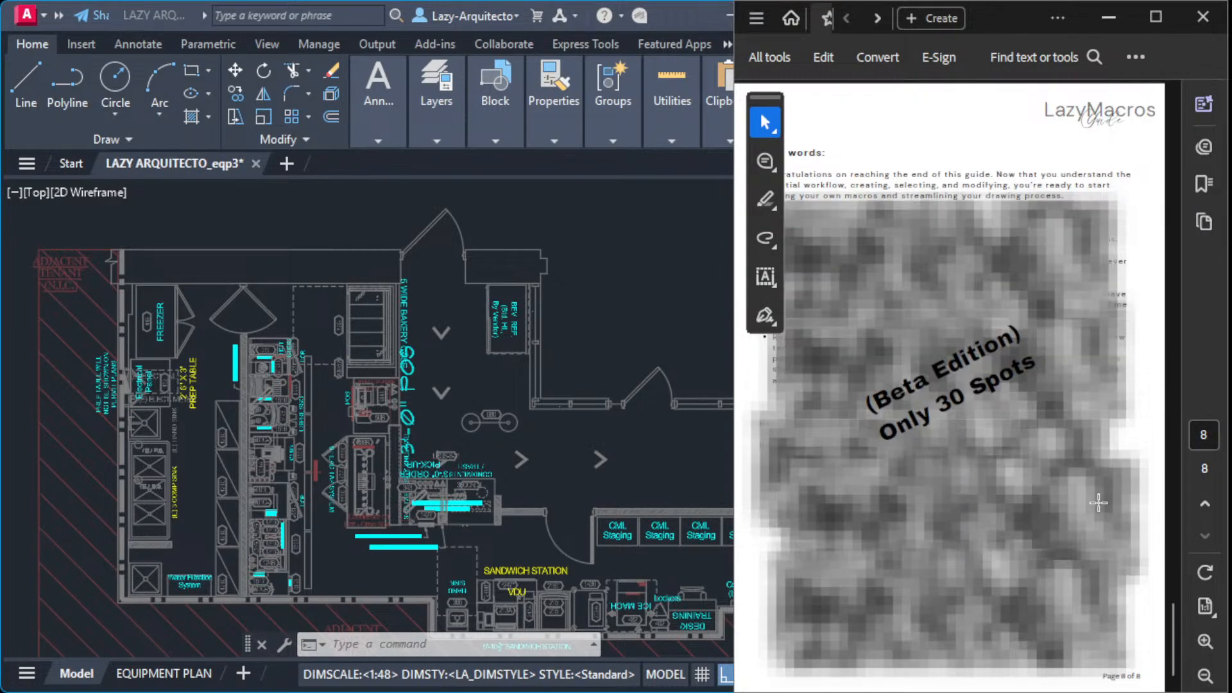
scroll(966, 431, "up", 5)
scroll(921, 265, "up", 3)
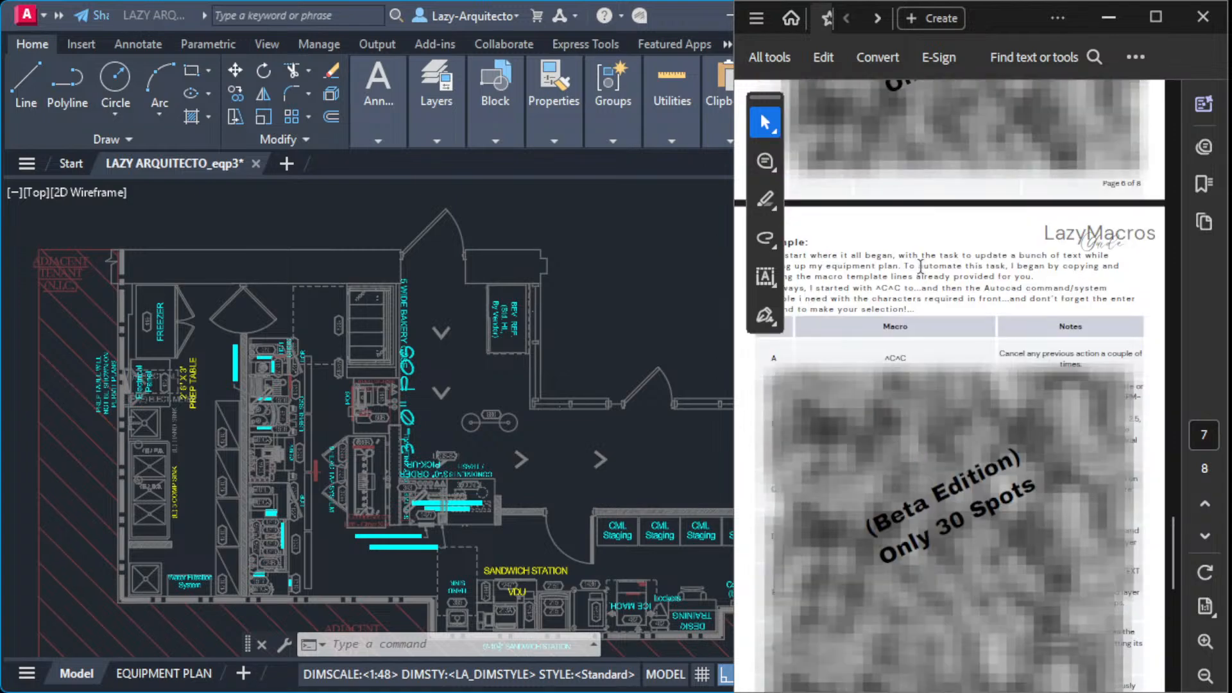
scroll(851, 260, "down", 1)
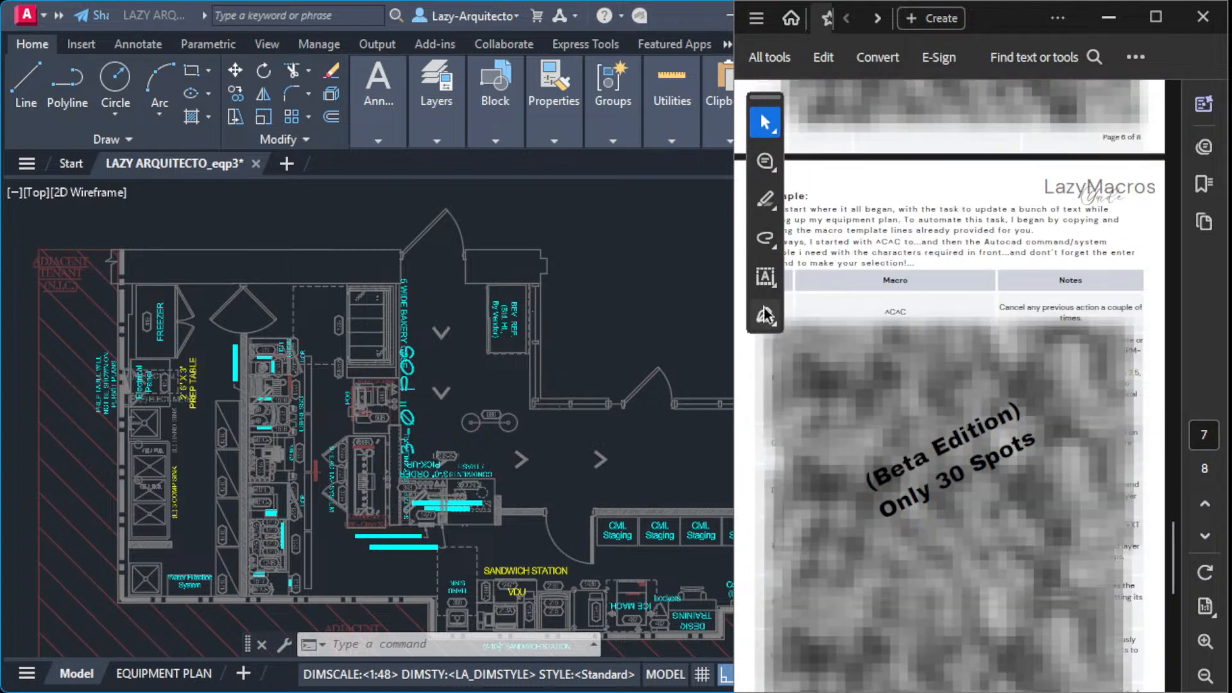
Step: Move the guide's floating toolbar down so the introductory text of the Example section is uncovered
mouse_move(764, 97)
left_mouse_down()
mouse_move(841, 114)
mouse_move(1130, 114)
mouse_move(1131, 218)
mouse_move(1025, 101)
mouse_move(757, 131)
left_mouse_up()
left_click(765, 387)
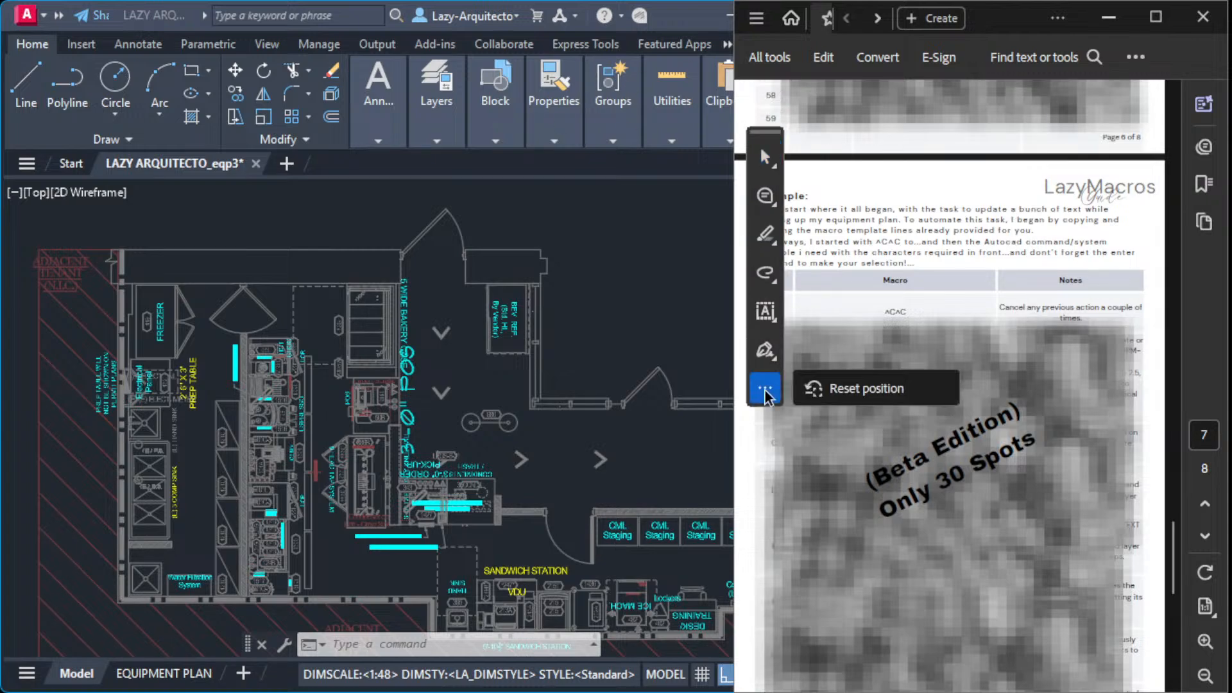
left_click(841, 389)
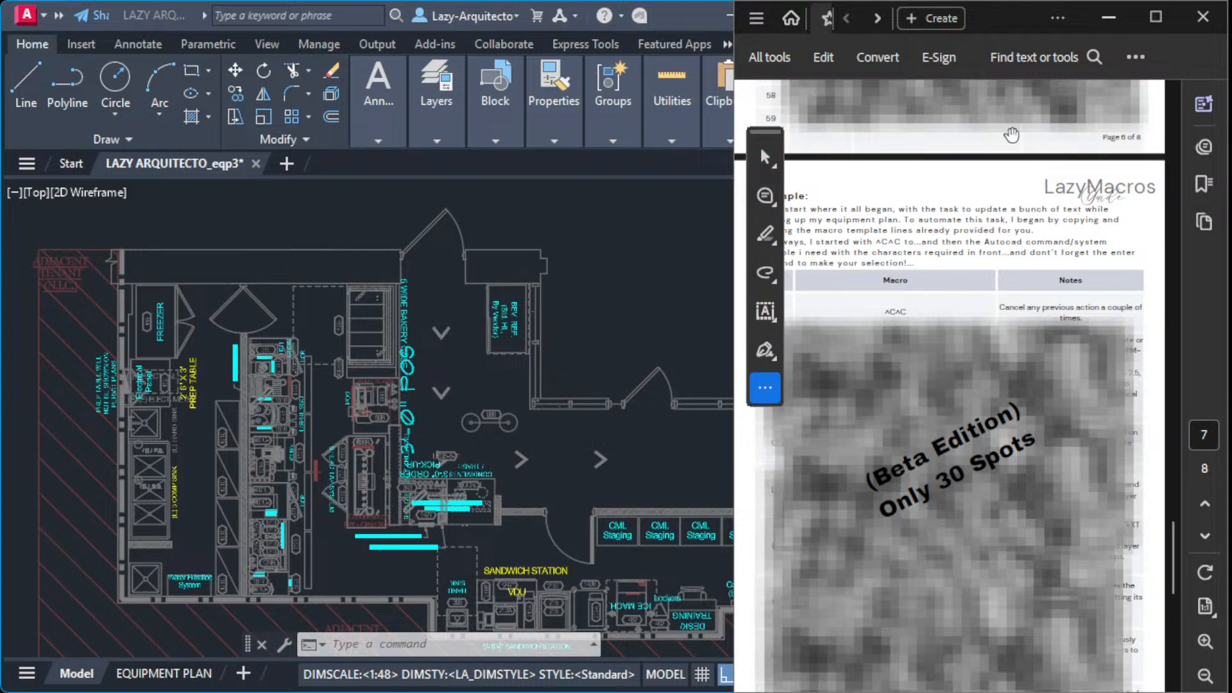
left_click_drag(770, 133, 765, 406)
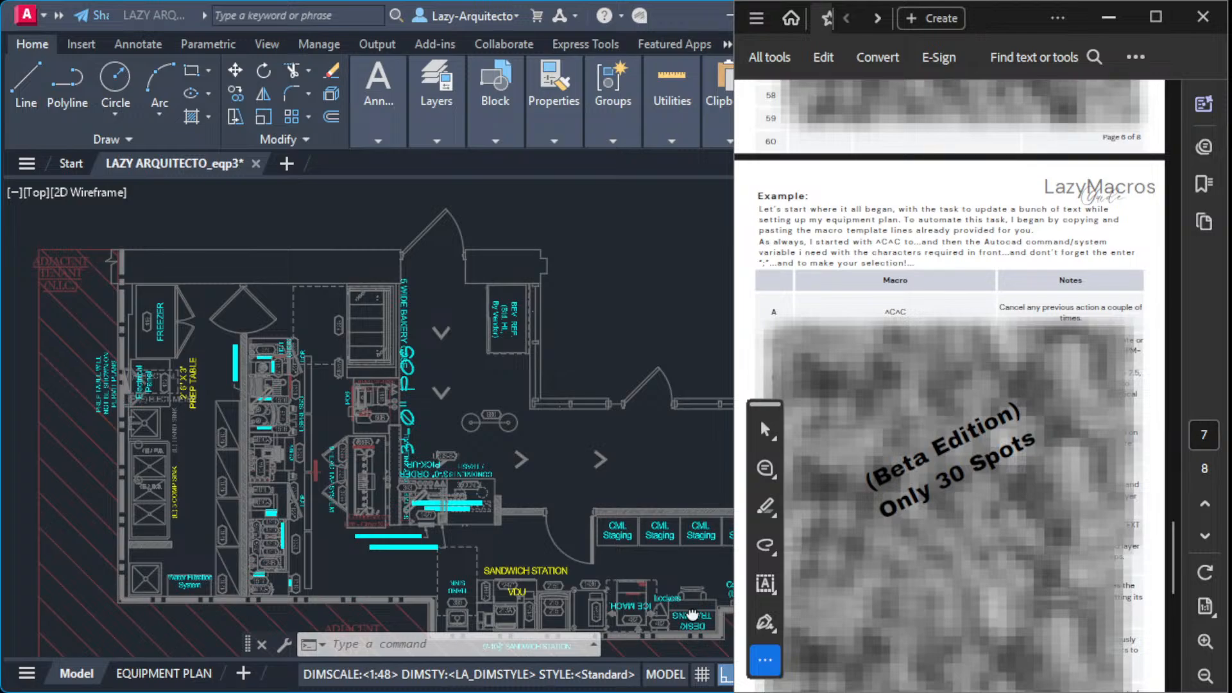
Step: Read the complete example macro at the end of page 7, just above the Final words section
scroll(884, 294, "up", 3)
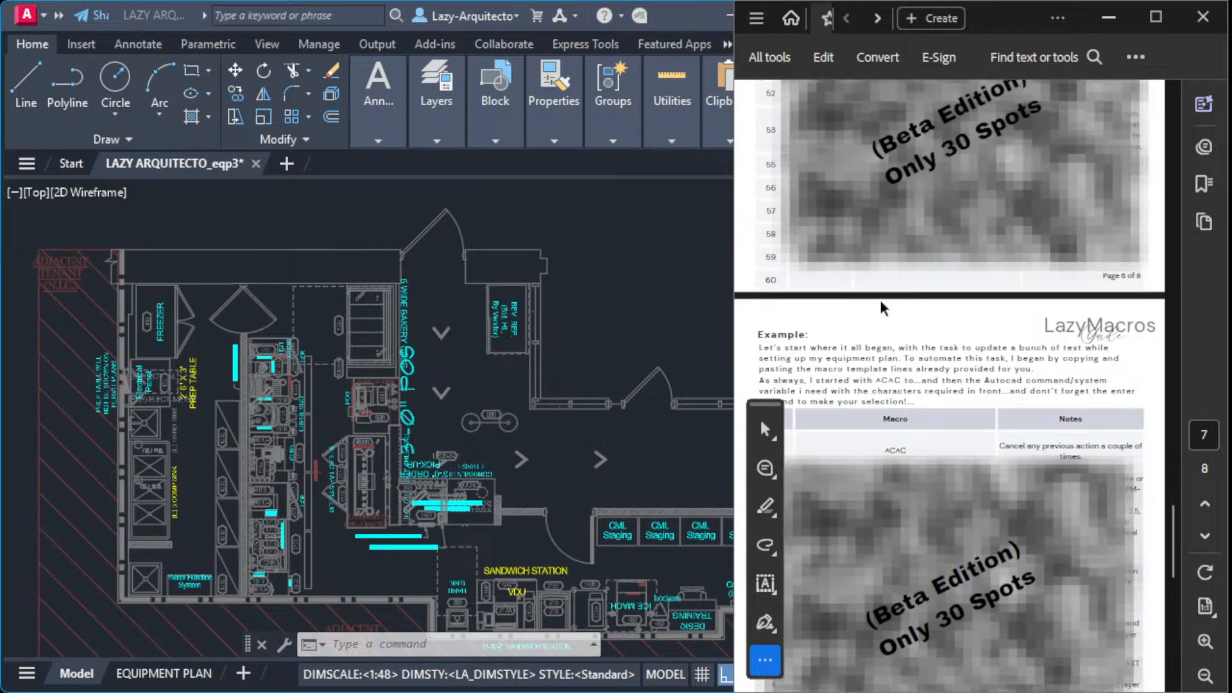
scroll(864, 337, "down", 12)
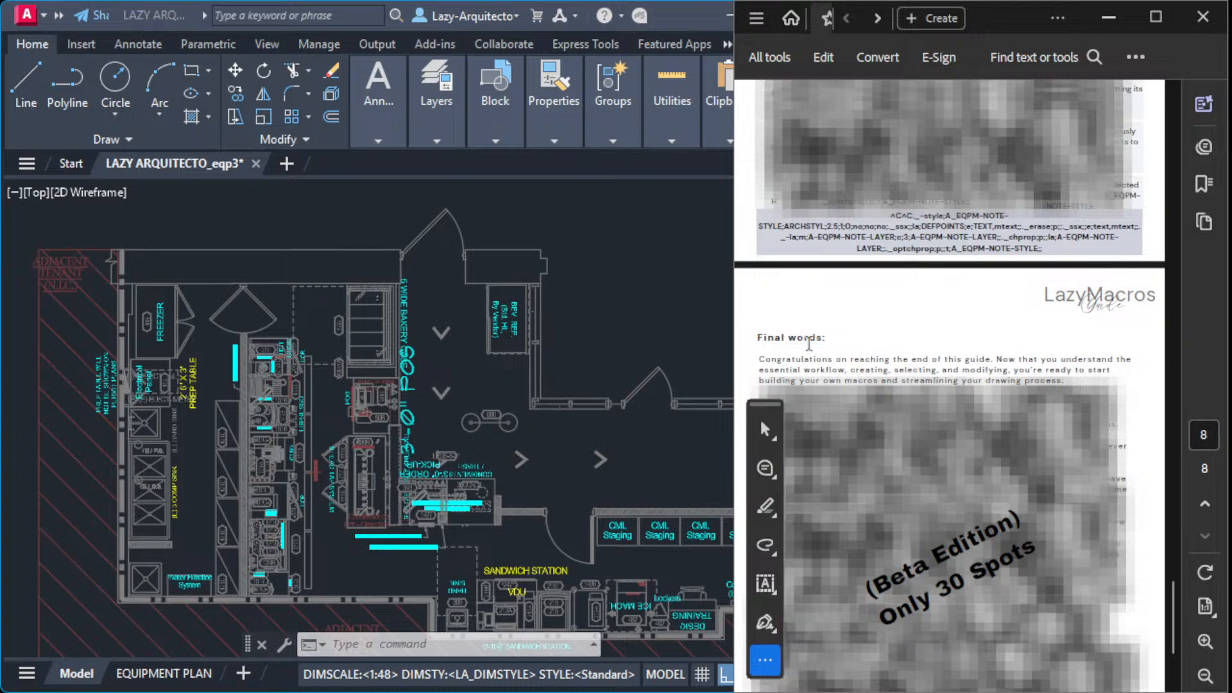
scroll(854, 352, "down", 1)
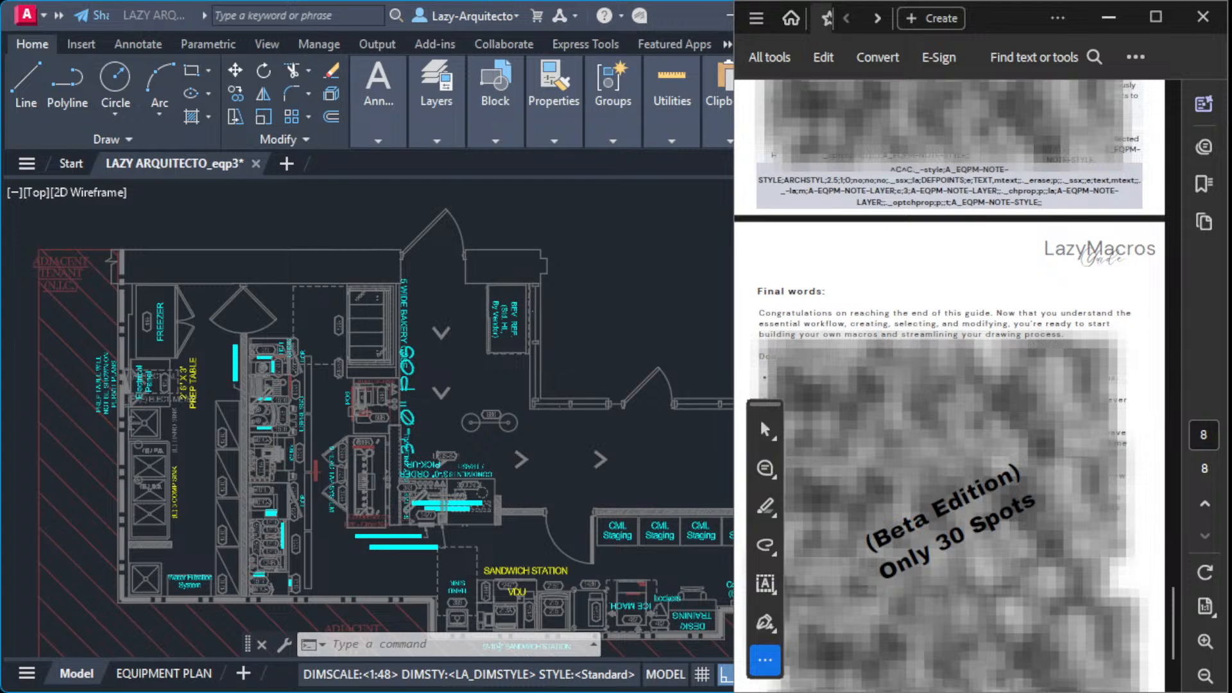
Step: Return to the Notes page in Notion and highlight the equipment plan tasks to review them
key("super+Down")
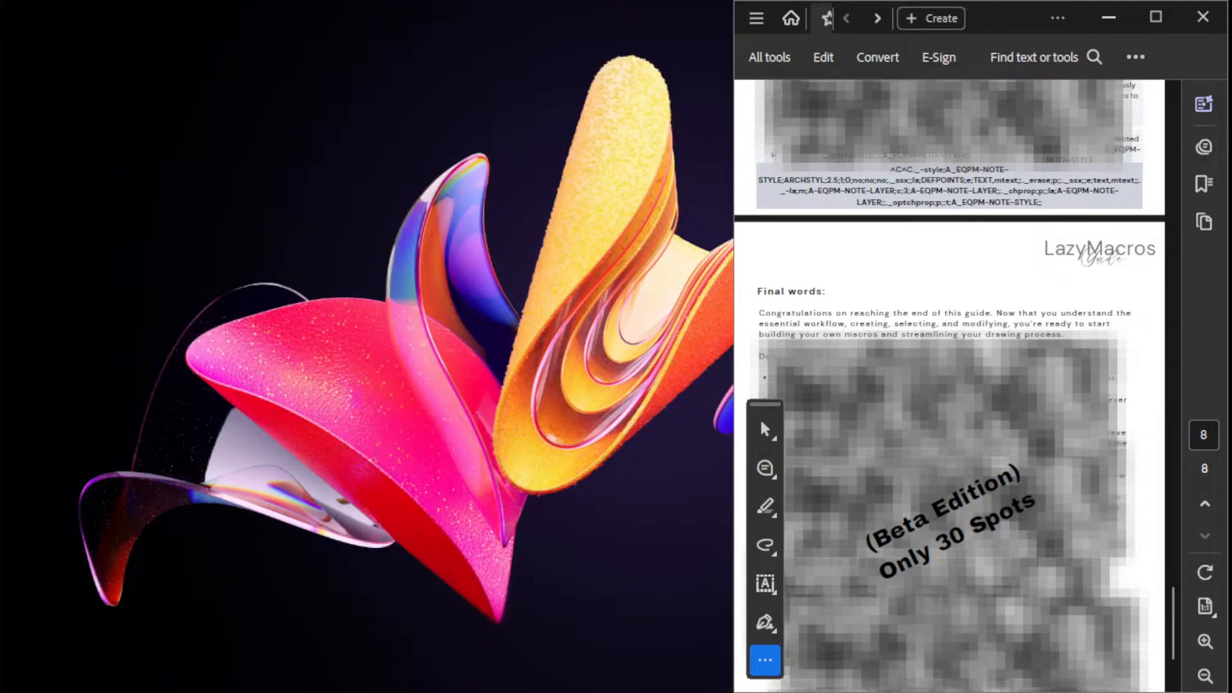
key("alt+Tab")
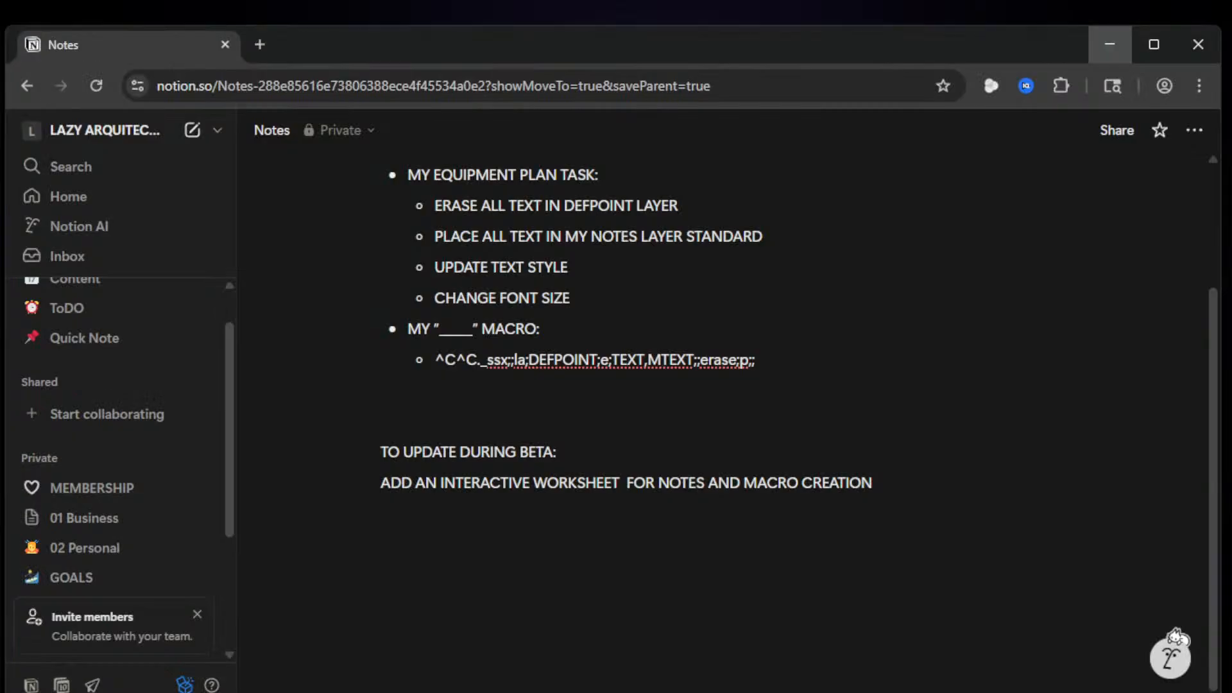
left_click(591, 296)
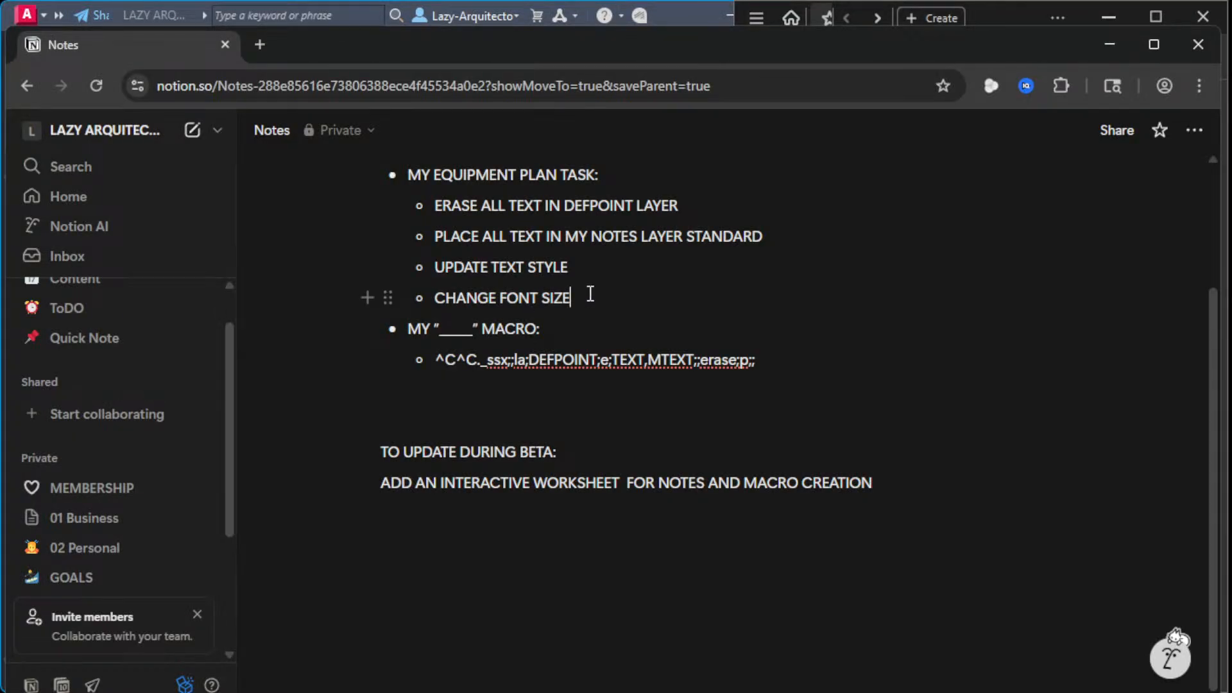
mouse_move(591, 296)
left_mouse_down()
mouse_move(514, 270)
mouse_move(442, 212)
mouse_move(441, 234)
left_mouse_up()
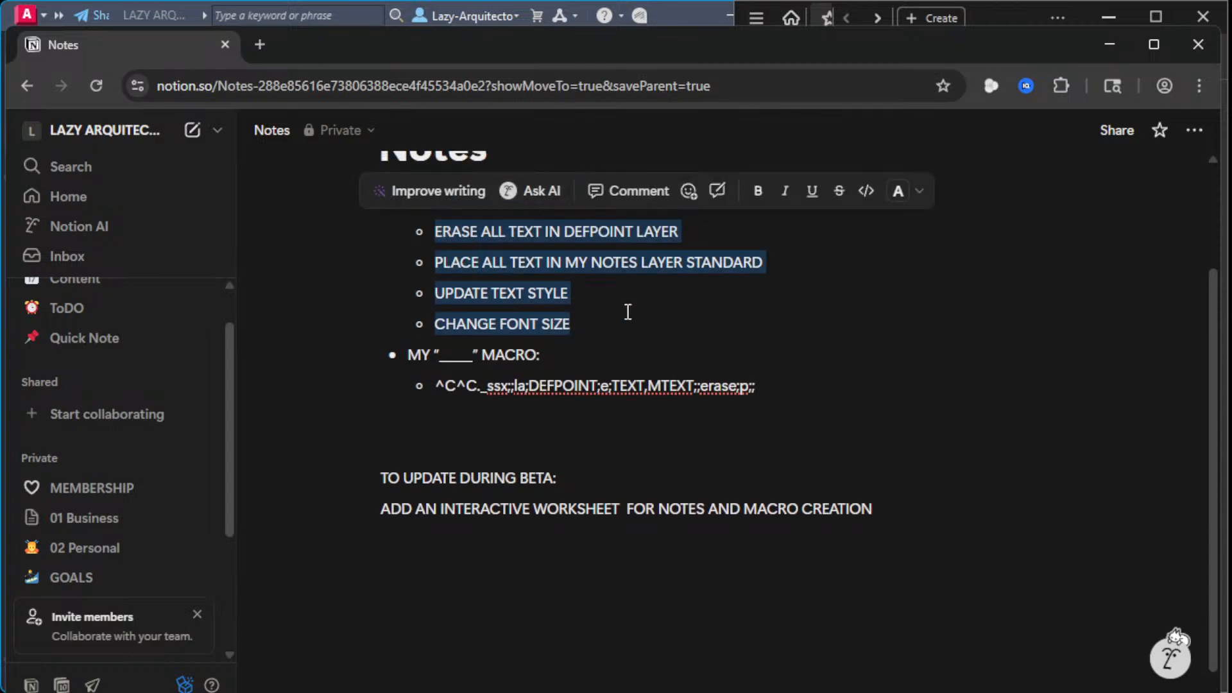
left_click(604, 319)
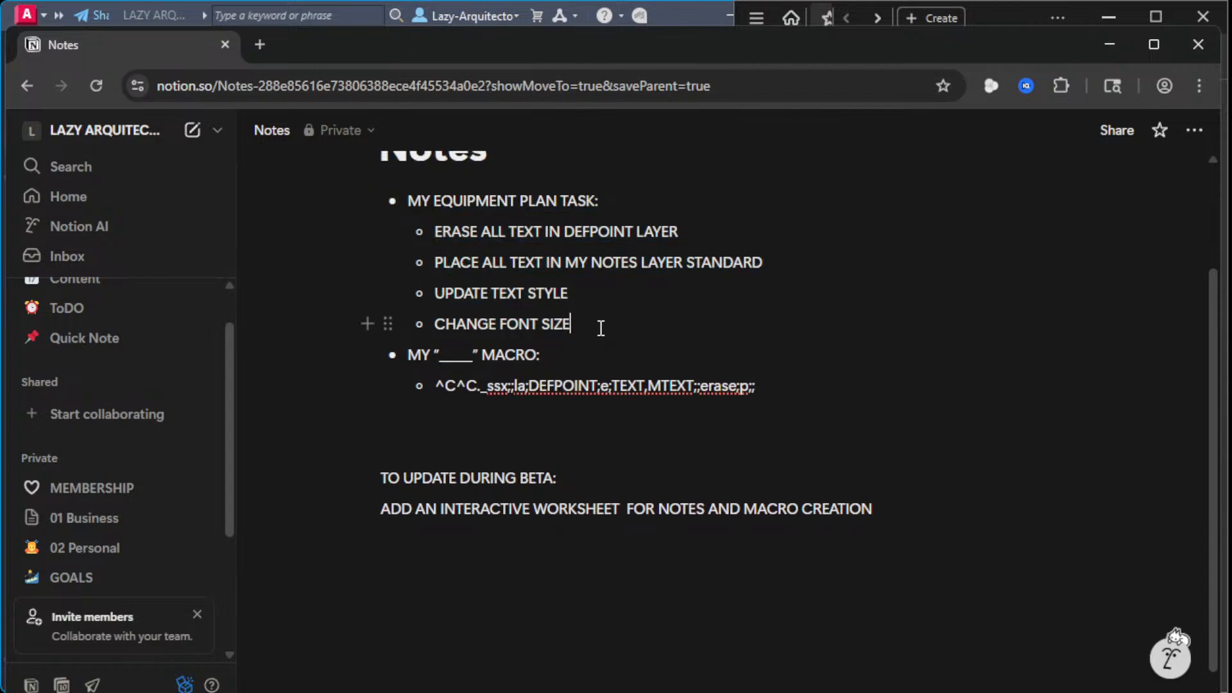
Step: Replace the blank in the MY "_____" MACRO heading with the name FIXEQUIPMENTTEXT
left_click_drag(438, 355, 475, 355)
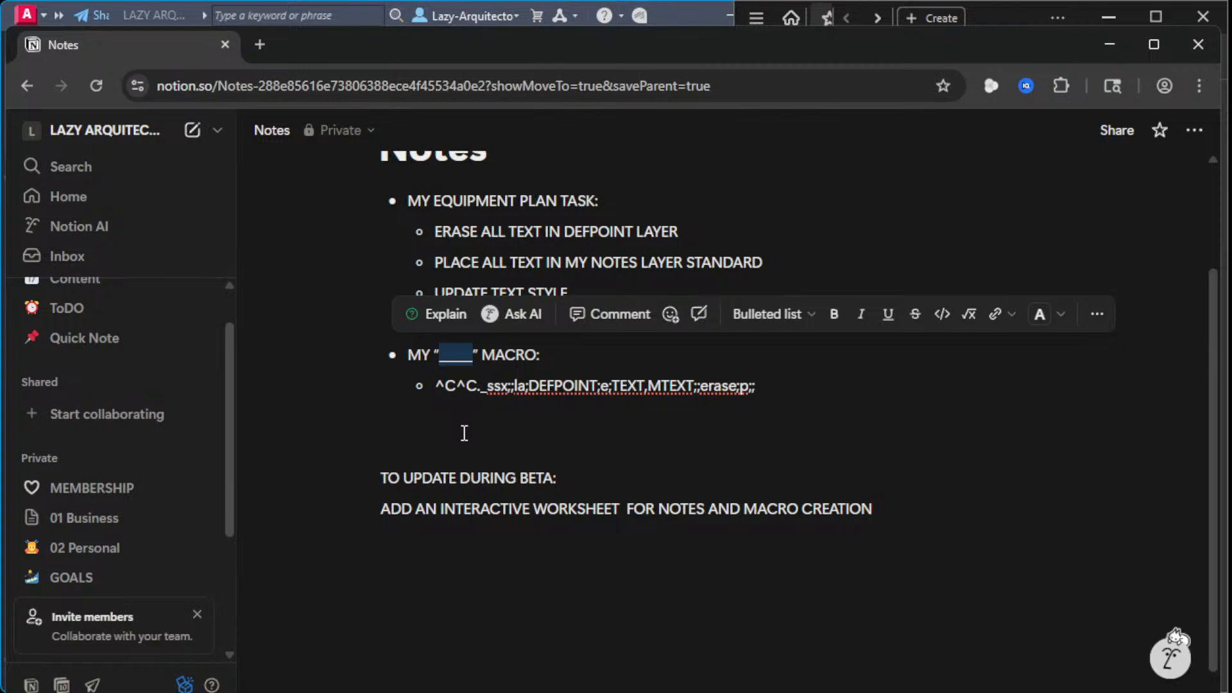
type("FIX")
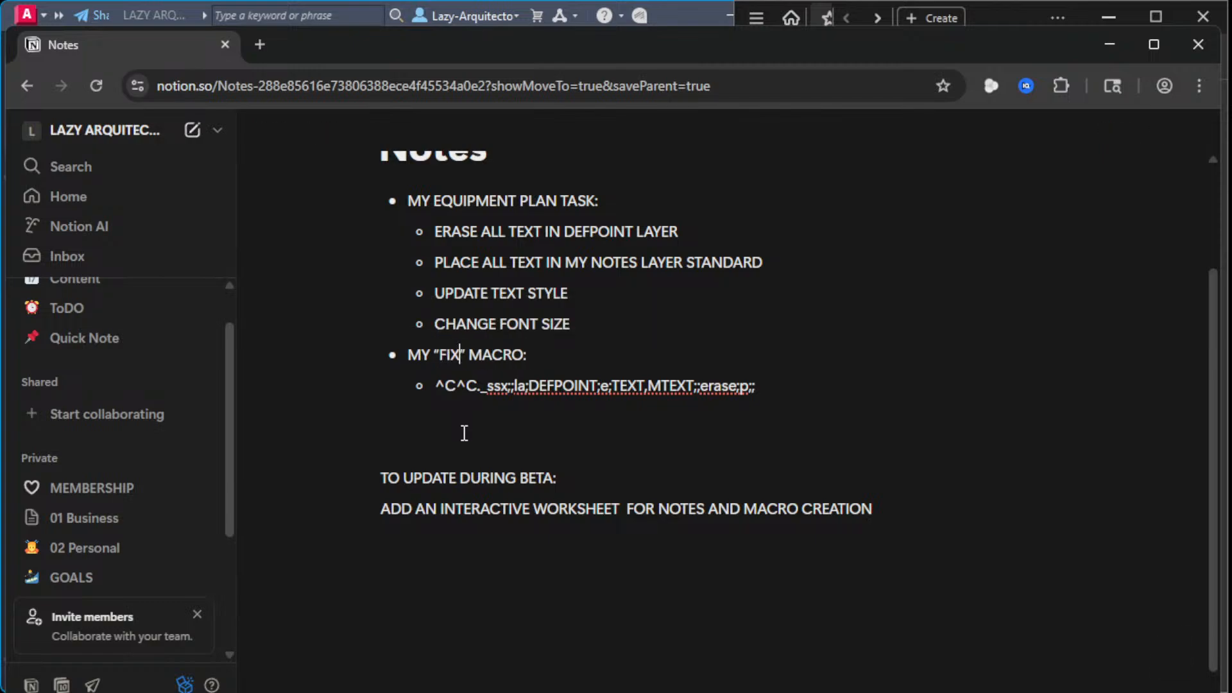
type("EQUIPMENT")
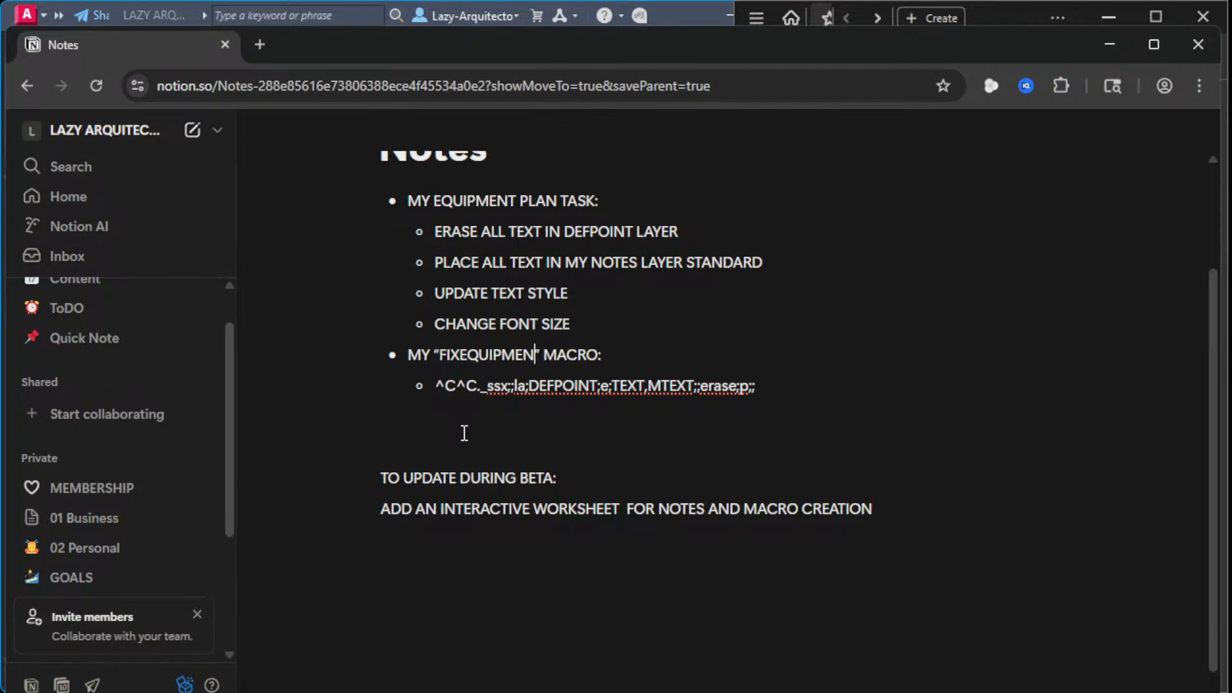
type("NOTES")
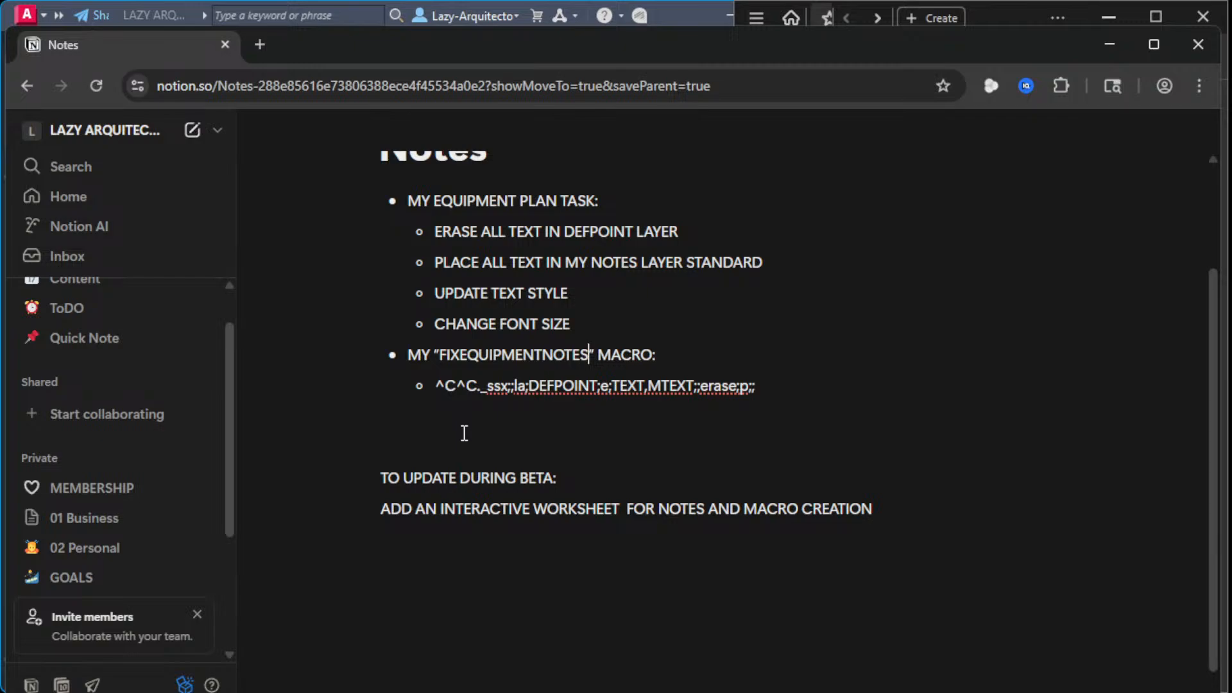
key("BackSpace")
key("BackSpace")
key("BackSpace")
key("BackSpace")
key("BackSpace")
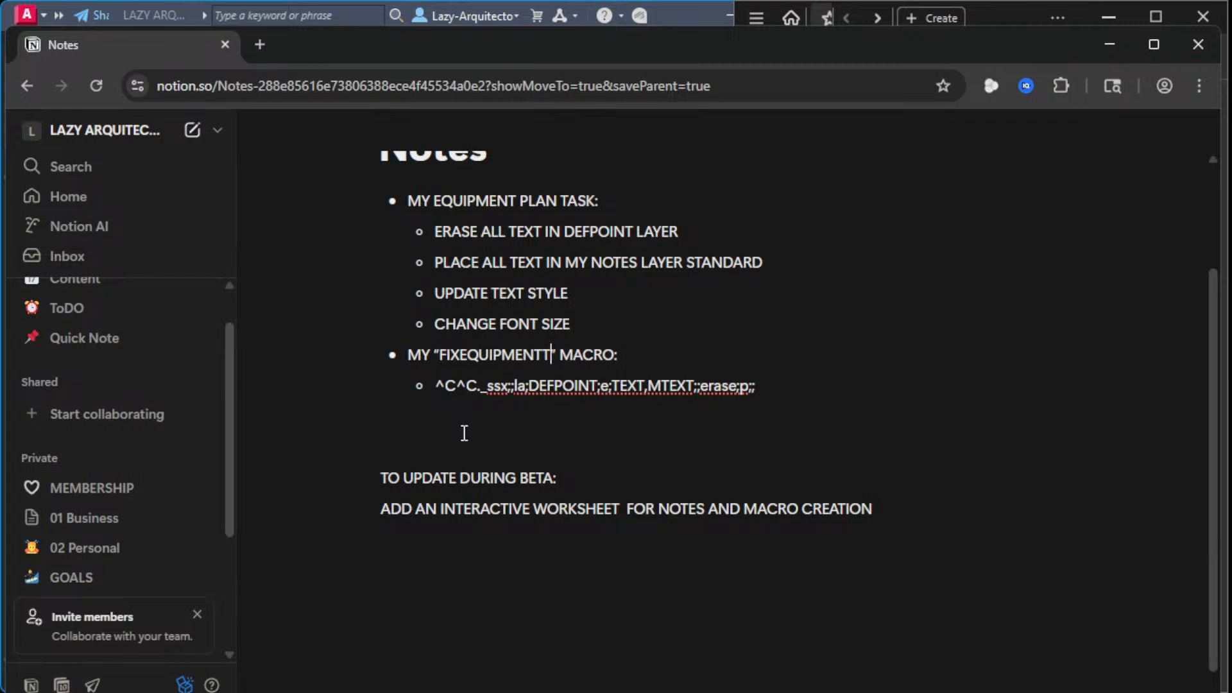
type("TEXT")
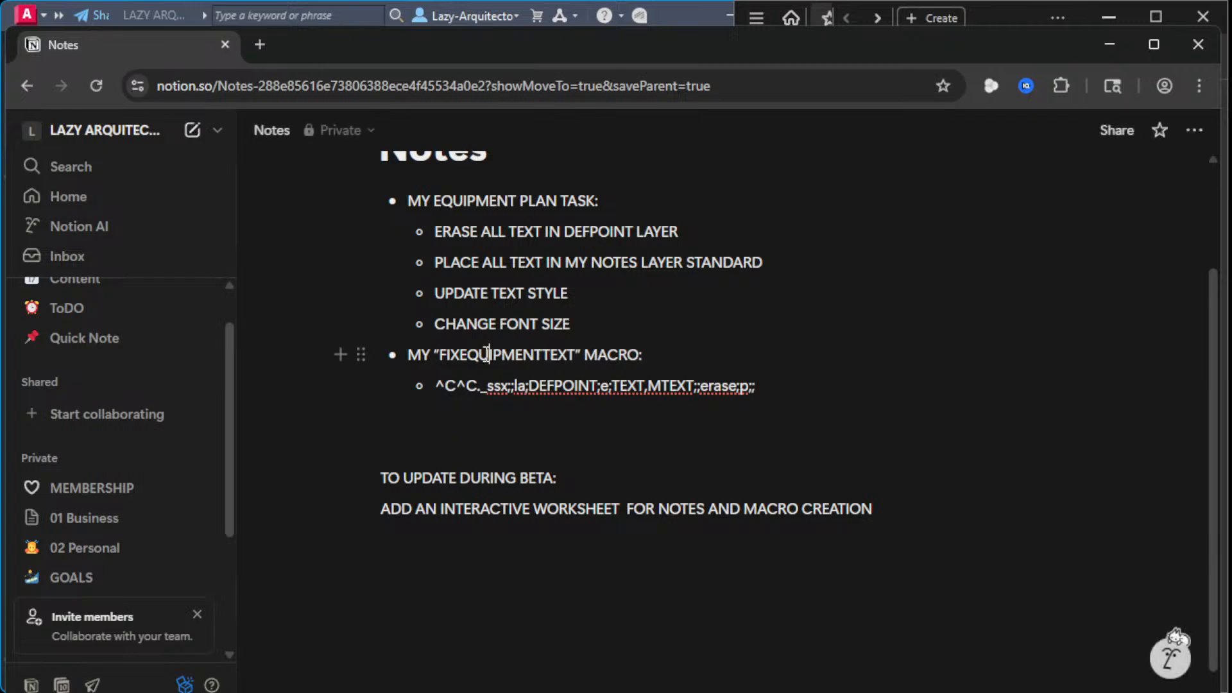
Step: Clear the old macro string from the bullet under the FIXEQUIPMENTTEXT macro heading, leaving the bullet empty
left_click(439, 357)
left_click(468, 387)
left_click(438, 387)
left_click_drag(446, 390, 817, 391)
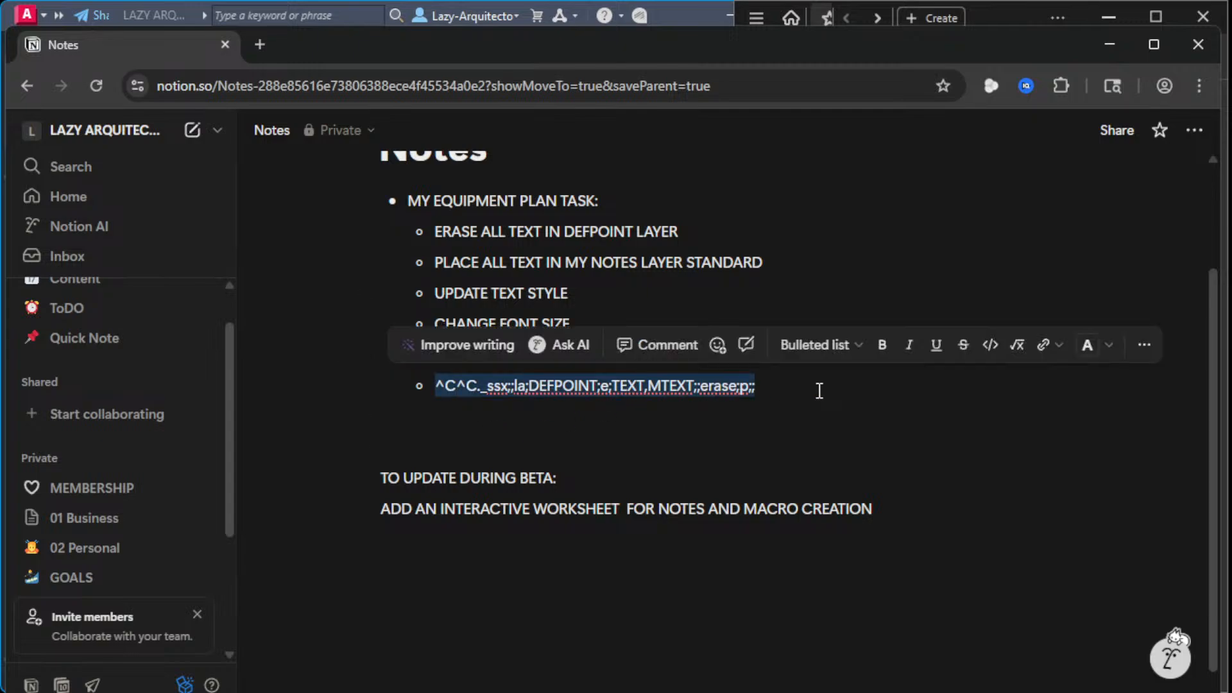
key("BackSpace")
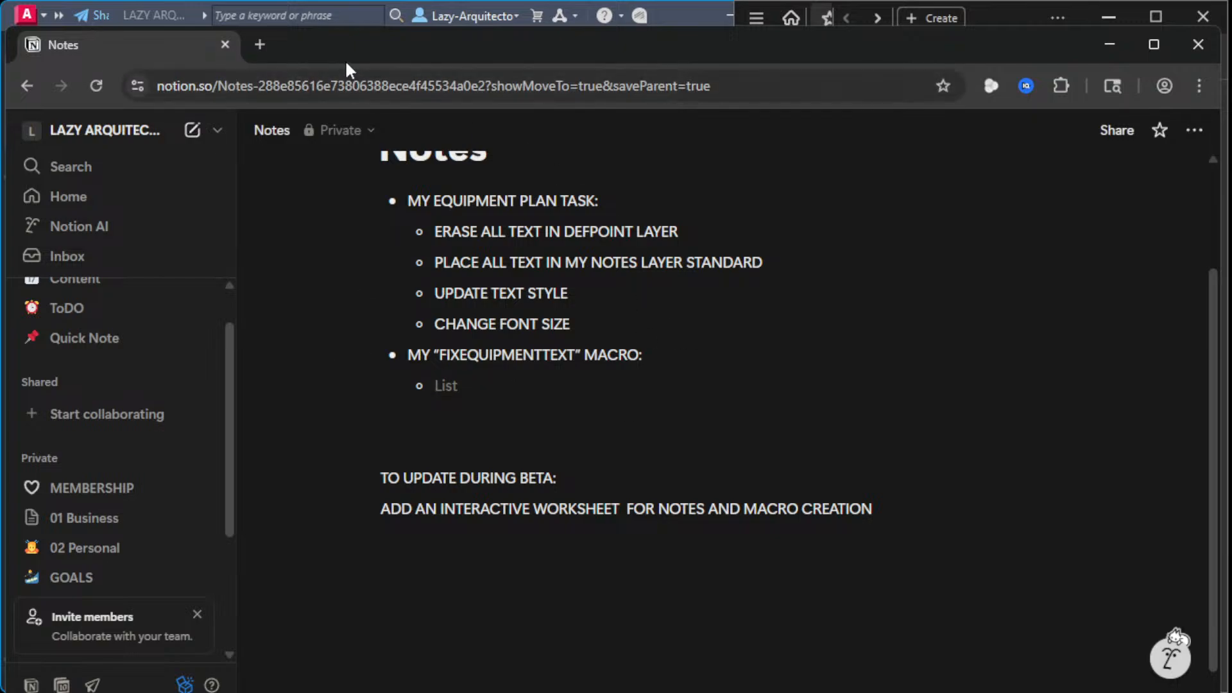
Step: Shift the Notes window slightly and highlight the "ERASE ALL TEXT IN DEFPOINT LAYER" task
left_click_drag(349, 50, 371, 56)
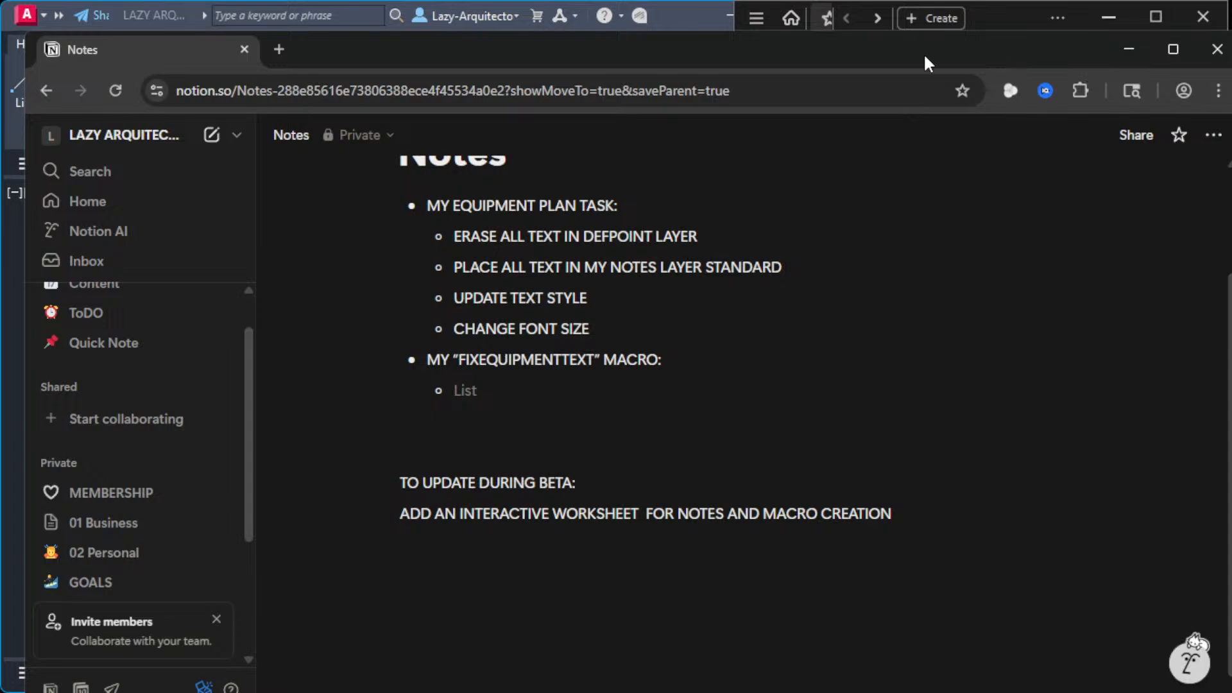
scroll(649, 225, "up", 2)
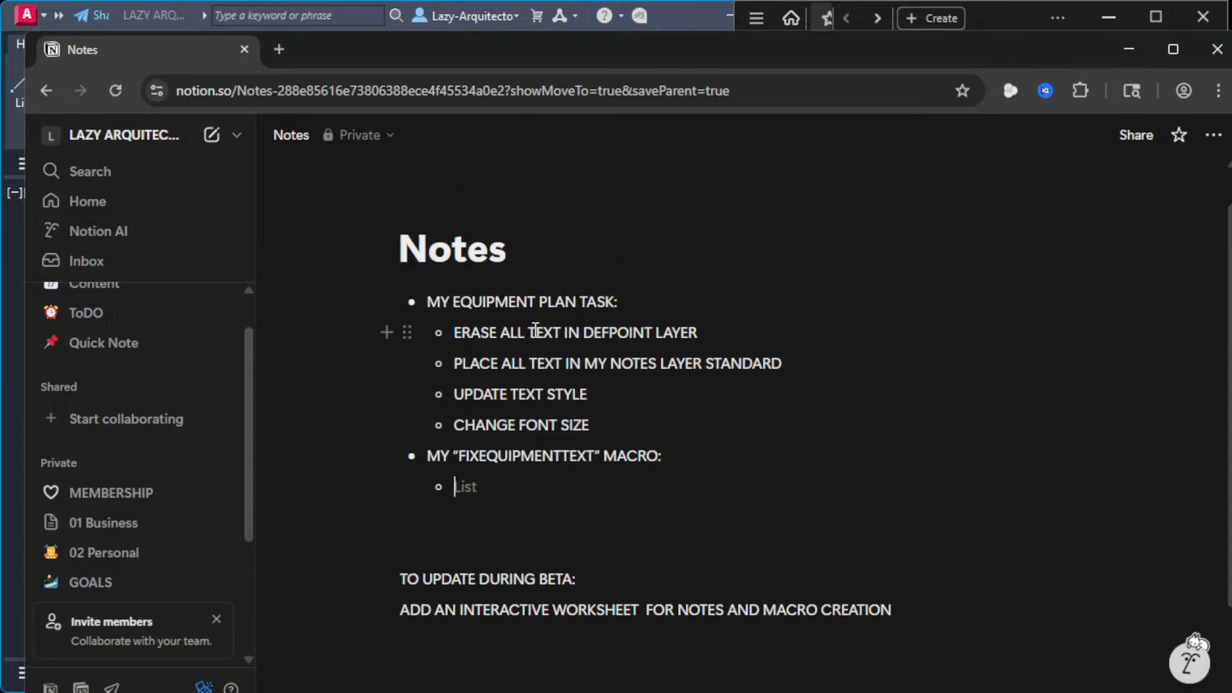
left_click(456, 333)
left_click(698, 332)
type(".")
left_click_drag(703, 333, 454, 335)
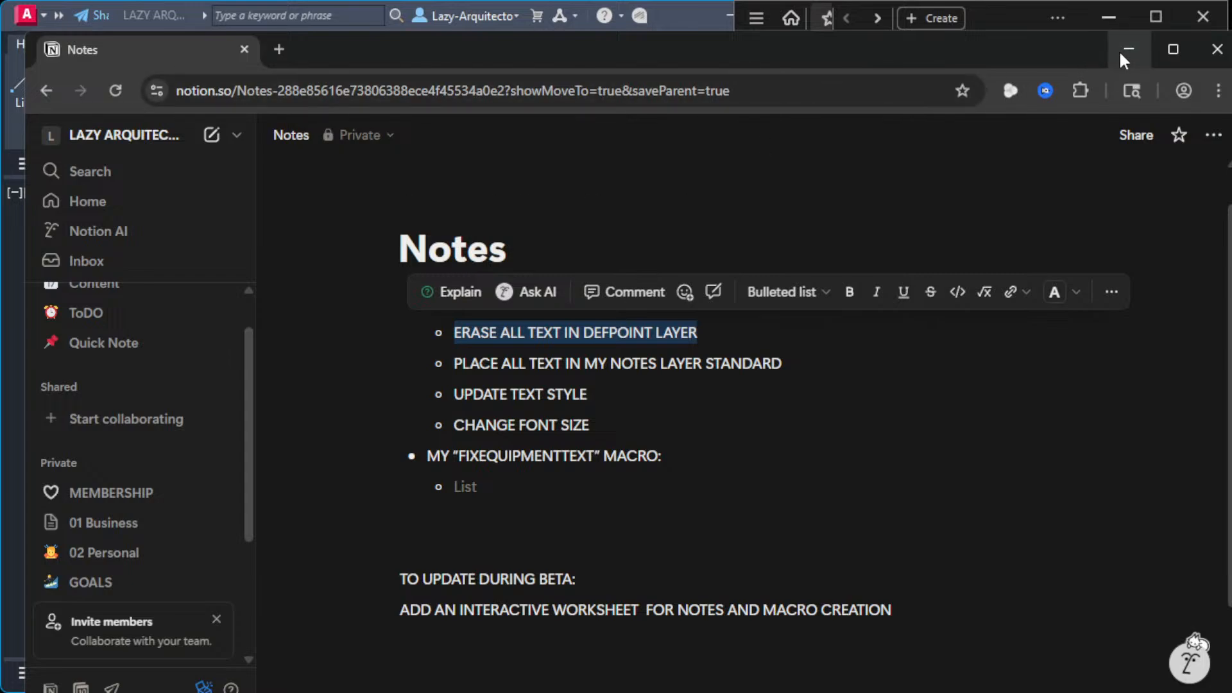
Step: Highlight the DEFPOINT layer erase task again and switch to the equipment plan drawing in AutoCAD
left_click(624, 419)
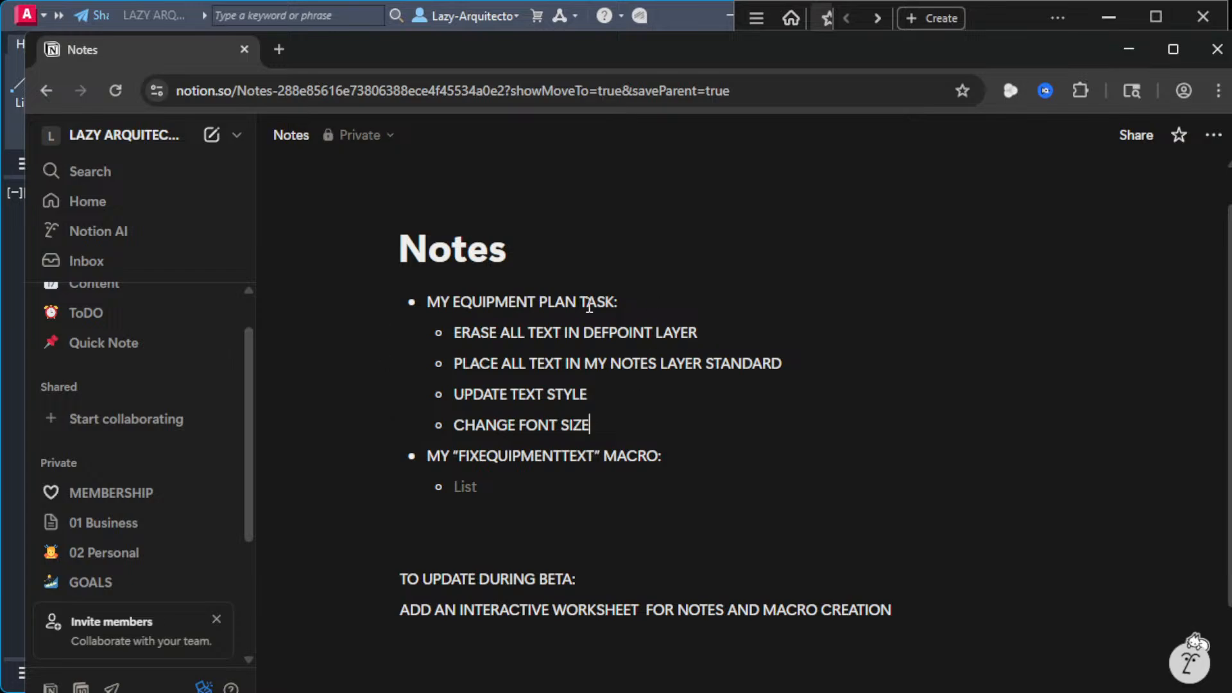
double_click(676, 340)
mouse_move(634, 345)
left_mouse_down()
mouse_move(418, 328)
mouse_move(454, 330)
left_mouse_up()
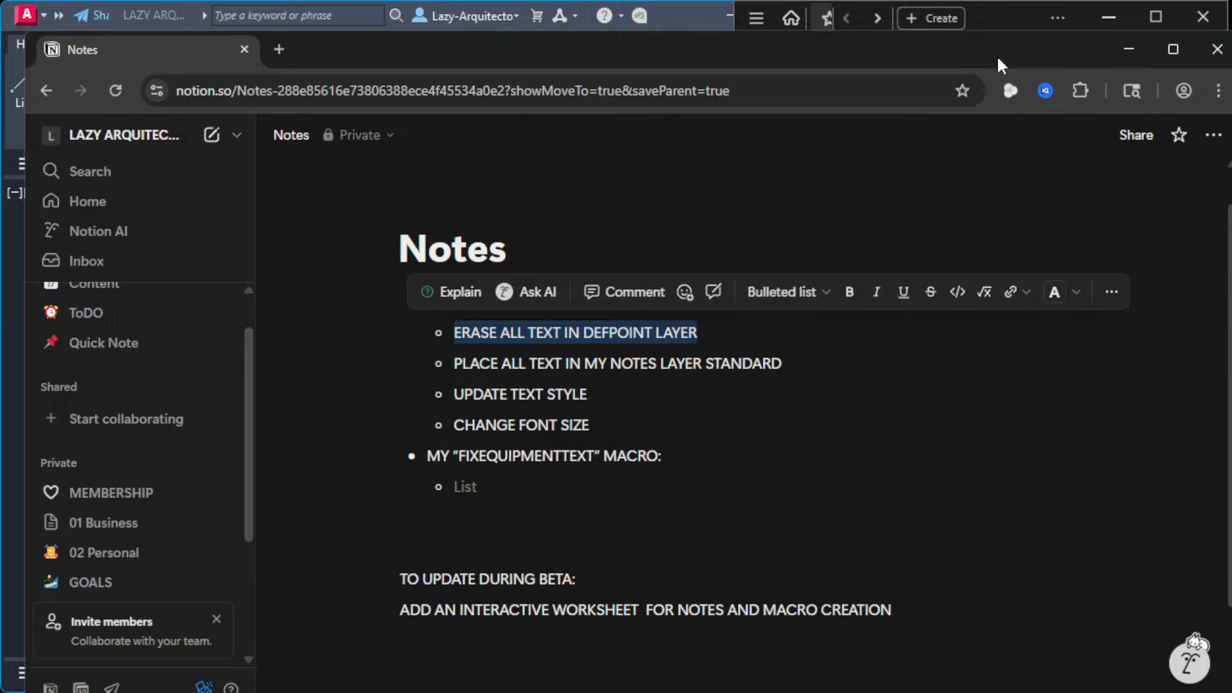
left_click(1136, 52)
left_click(483, 376)
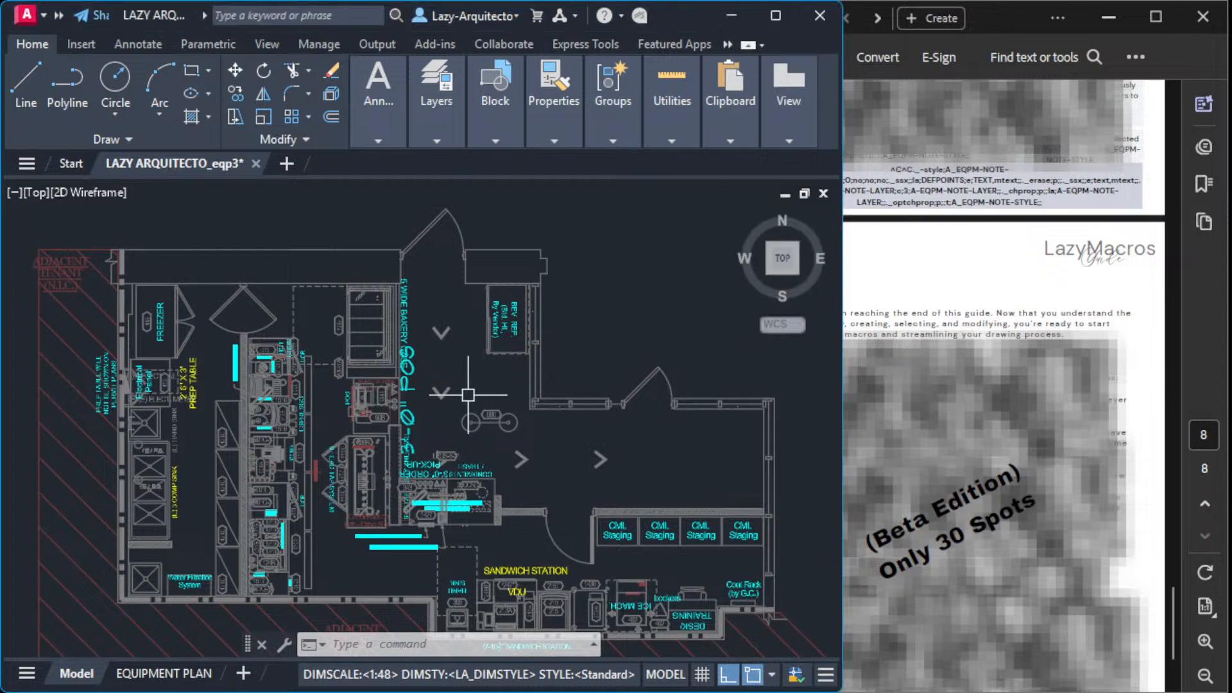
Step: Inspect the properties of the "Mixer Cup Station" text below tag 886B to check its layer and text style
middle_click_drag(468, 395, 471, 355)
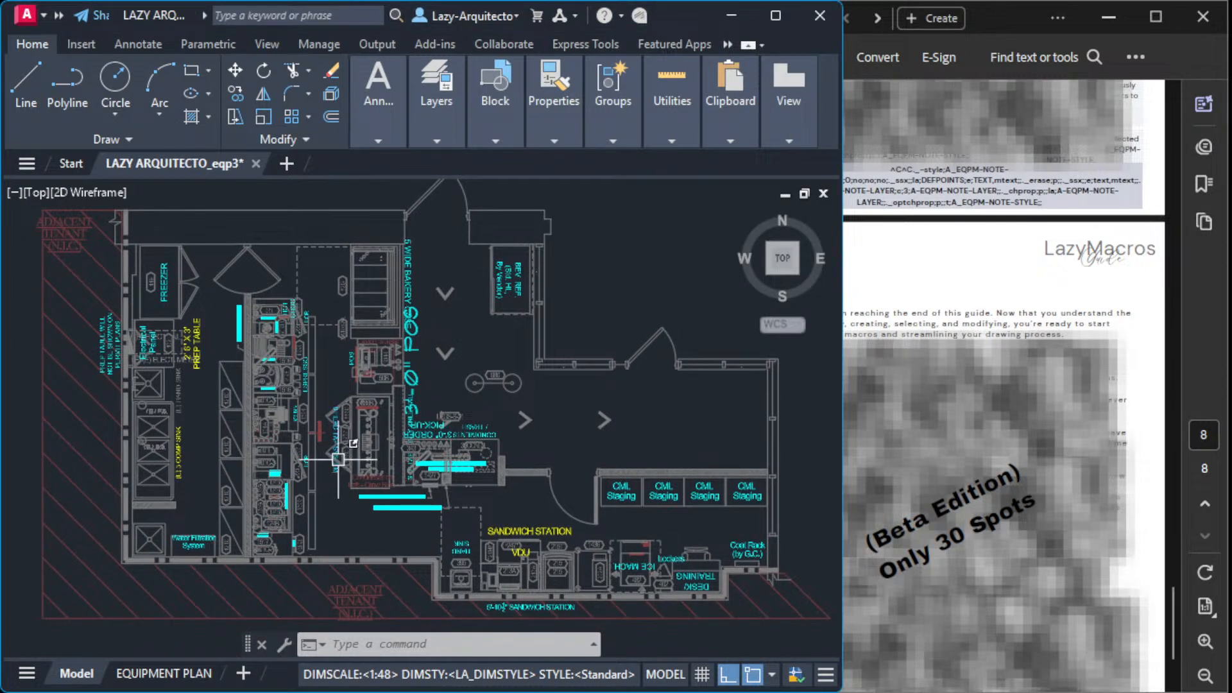
scroll(362, 411, "up", 3)
scroll(378, 387, "up", 2)
left_click(379, 387)
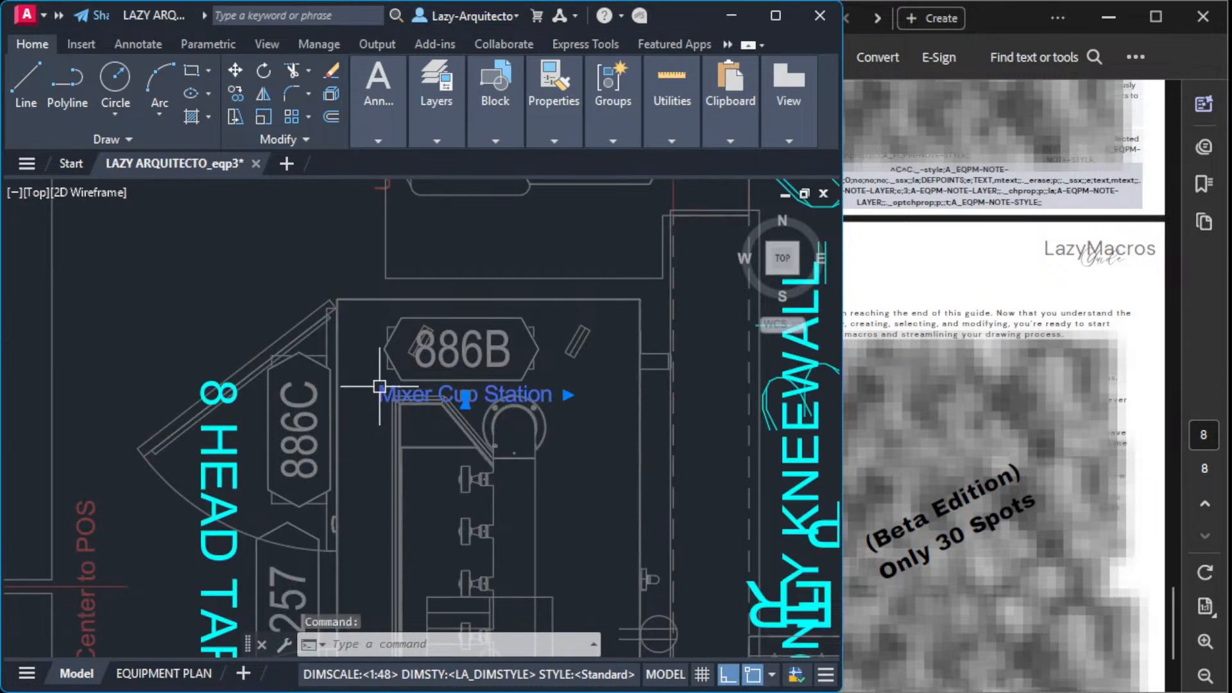
type("PR")
key("Return")
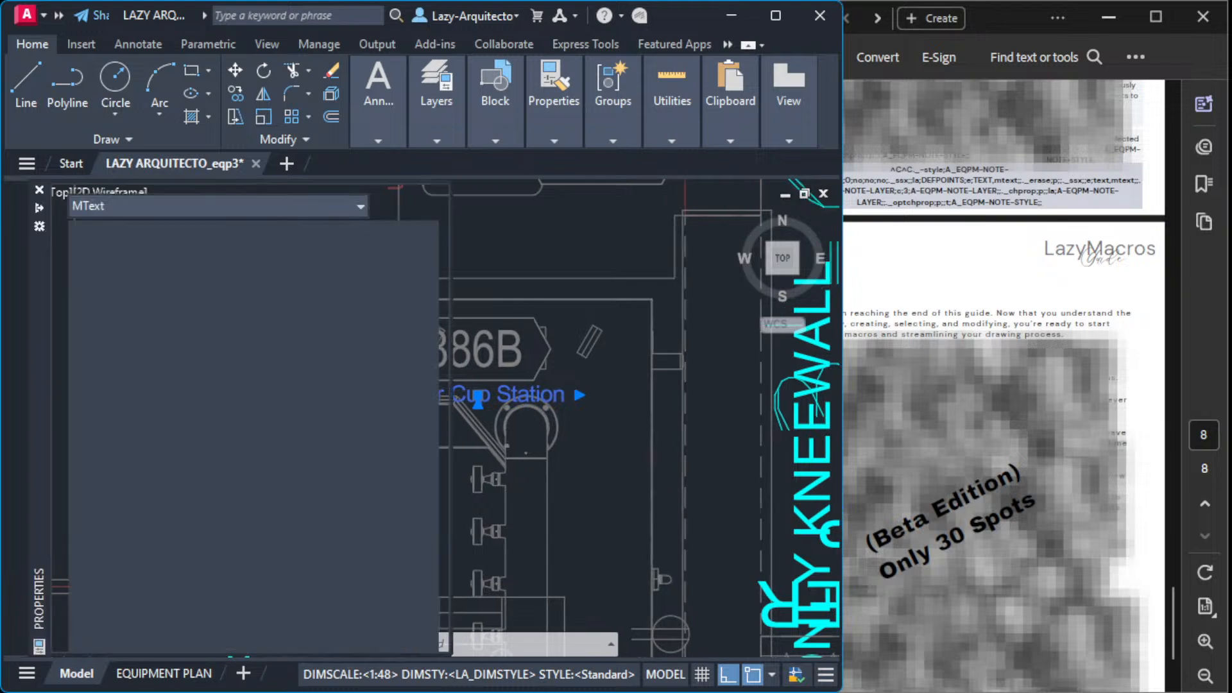
mouse_move(13, 187)
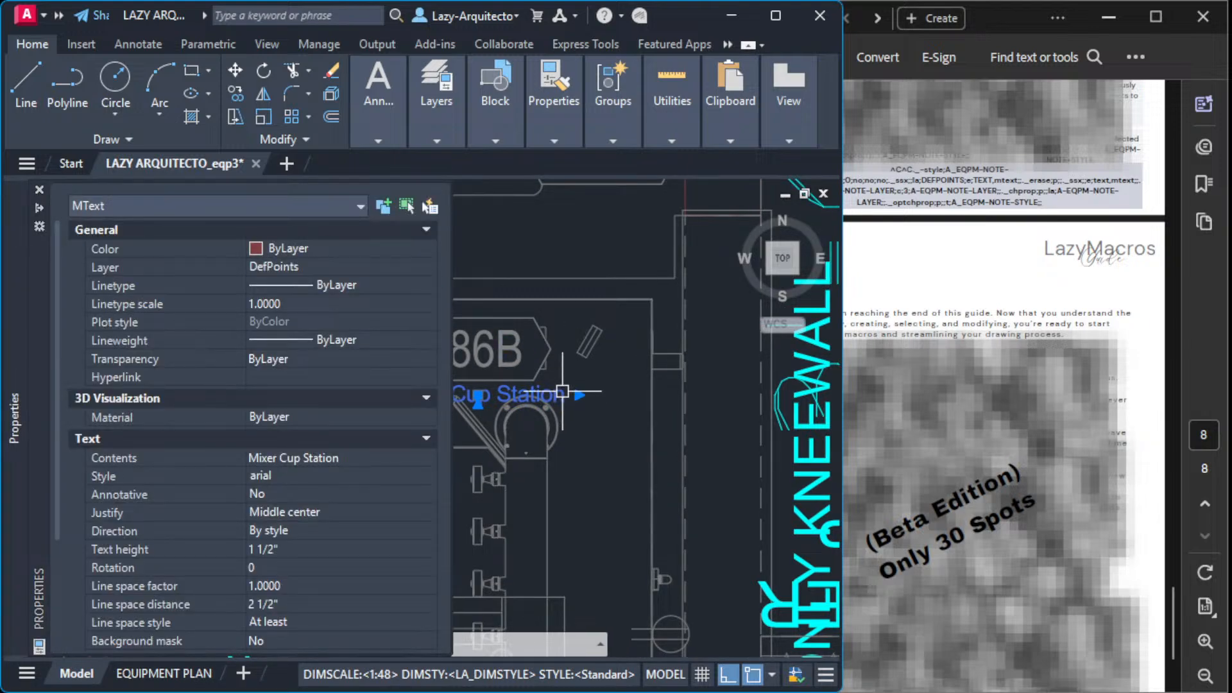
Step: Inspect the properties of the vertical "Center to POS" text, then clear the selection and return to the full equipment plan
scroll(546, 418, "down", 4)
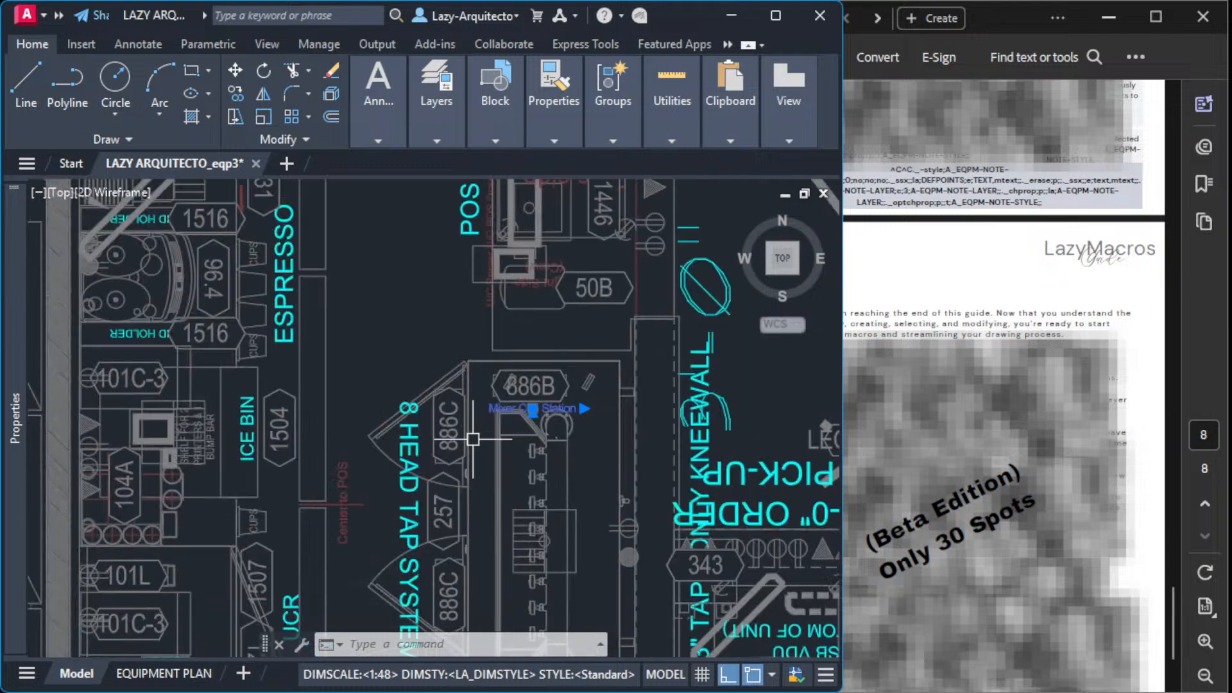
key("Escape")
left_click(371, 436)
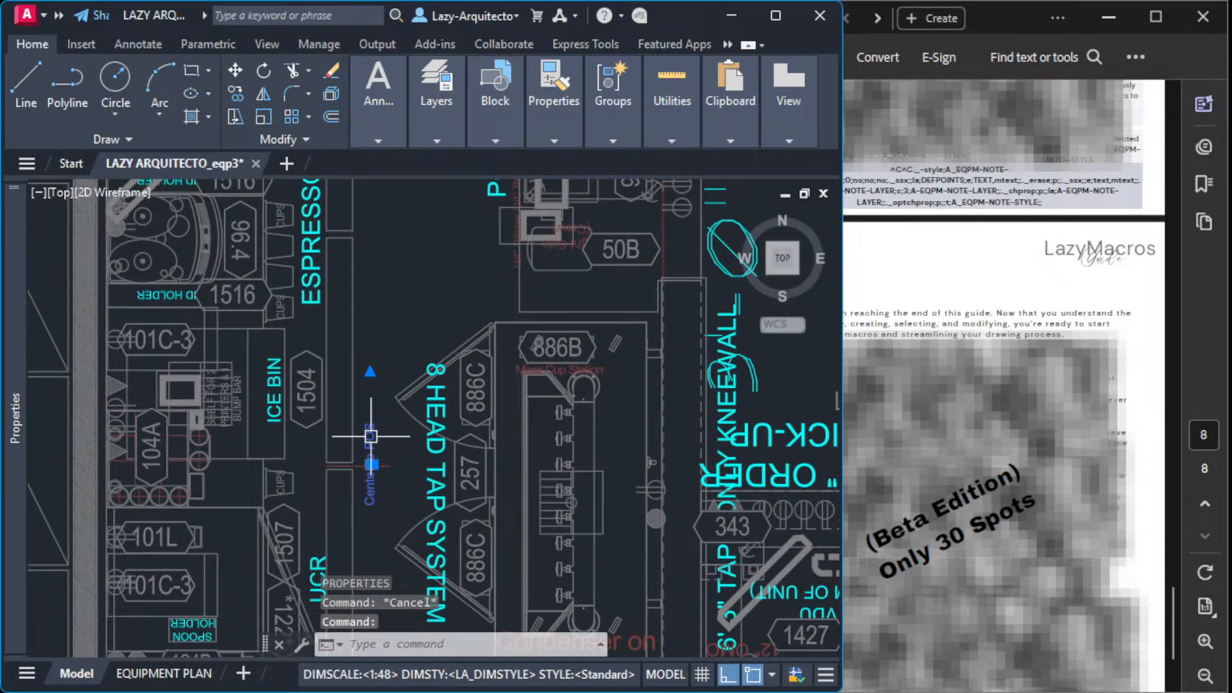
mouse_move(13, 340)
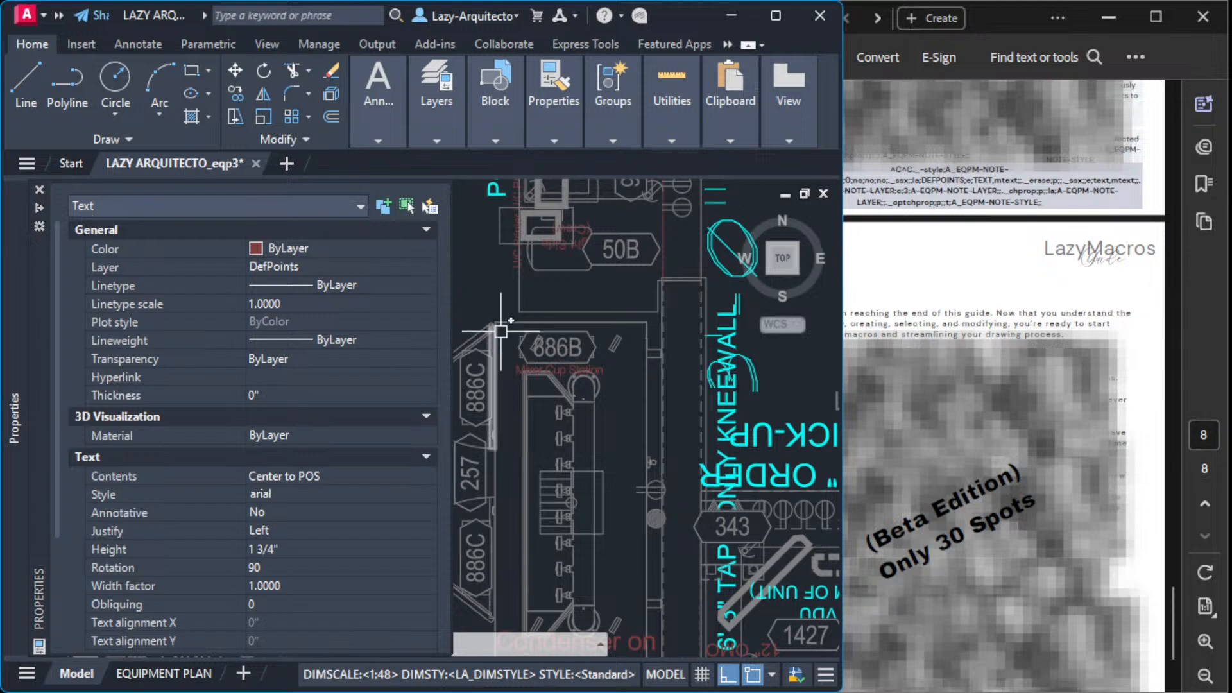
middle_click_drag(515, 349, 577, 349)
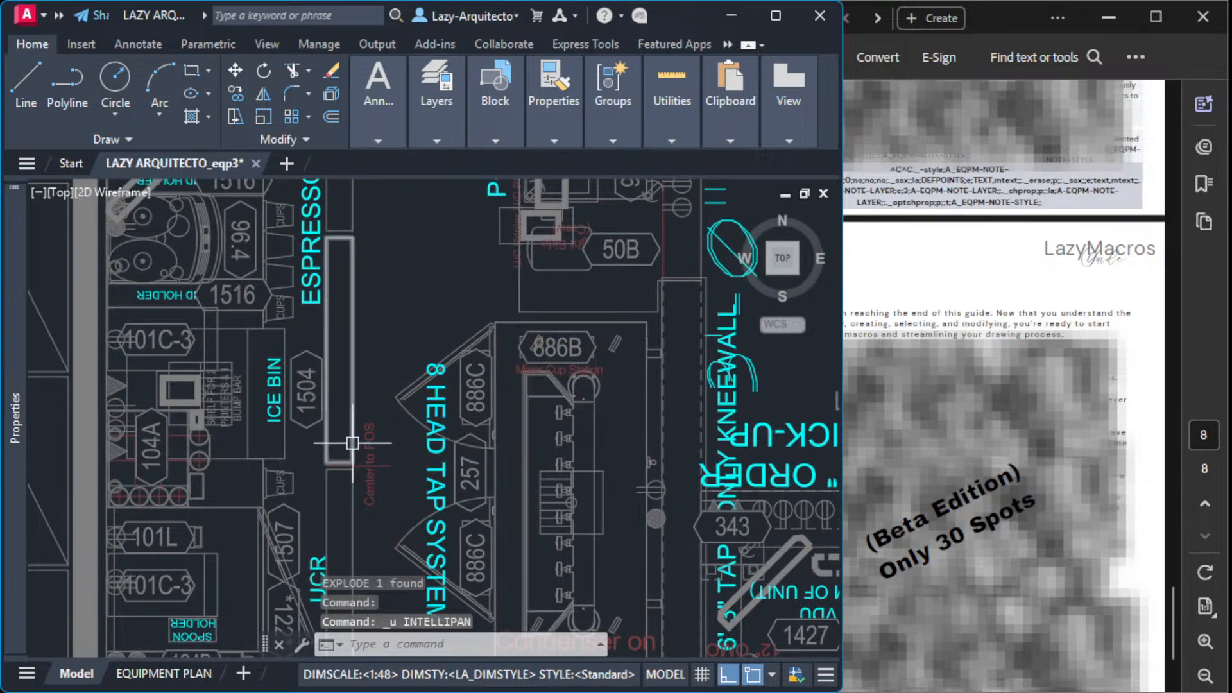
key("Escape")
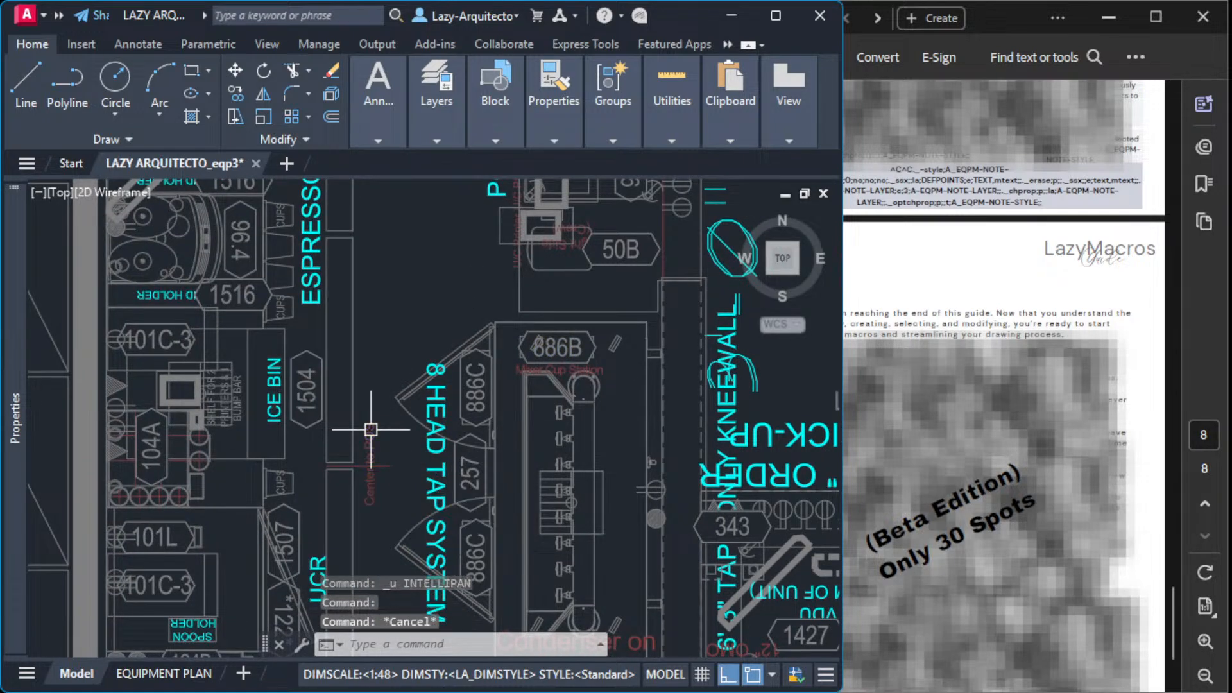
scroll(369, 431, "up", 3)
scroll(363, 441, "down", 5)
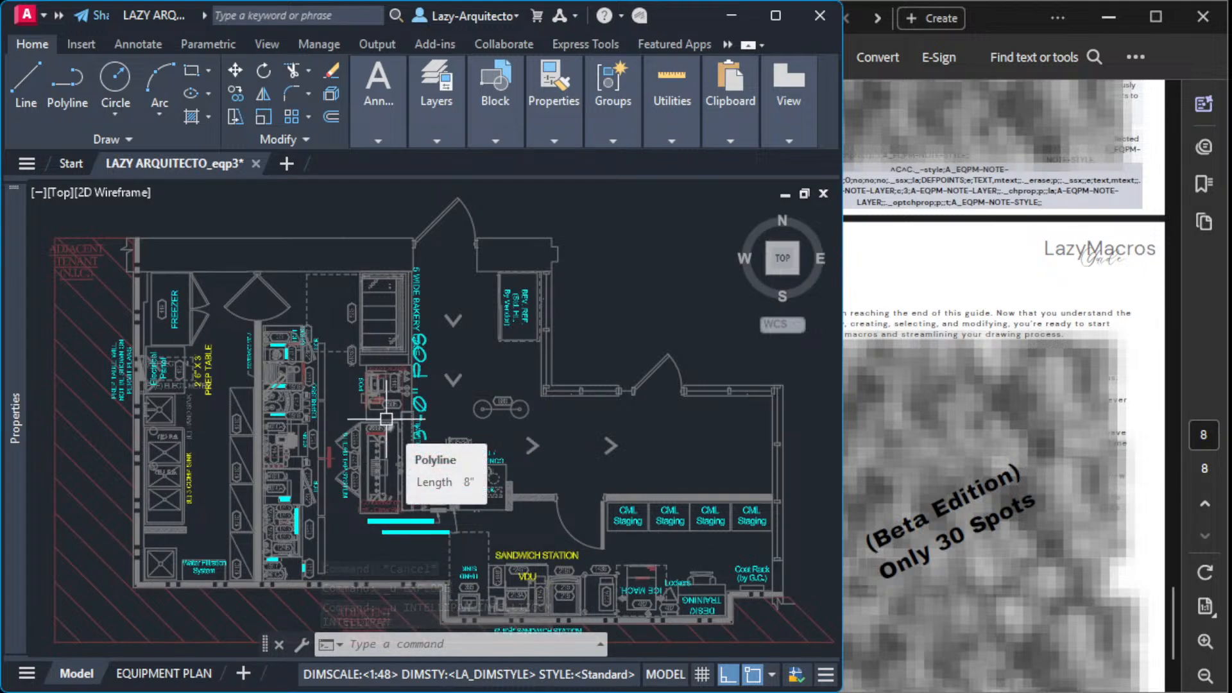
middle_click_drag(432, 390, 464, 385)
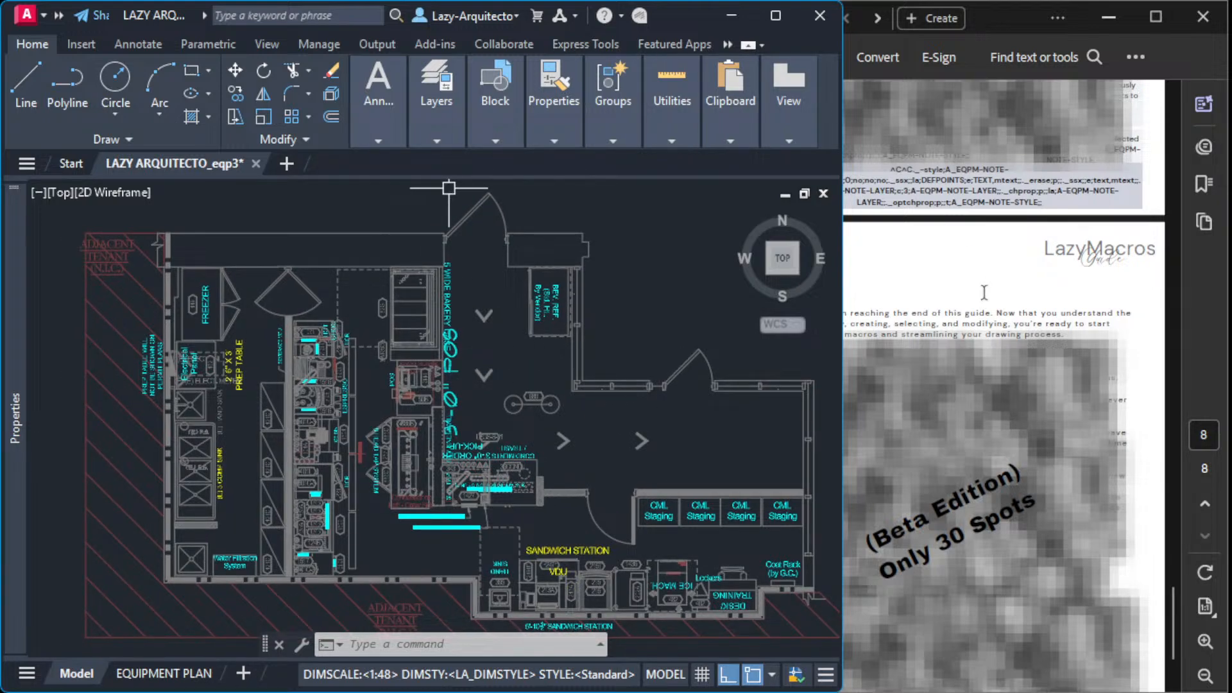
Step: Switch to the LazyMacros guide PDF and find the "What are macros?" question in the FAQs, highlighting its heading
scroll(979, 331, "up", 15)
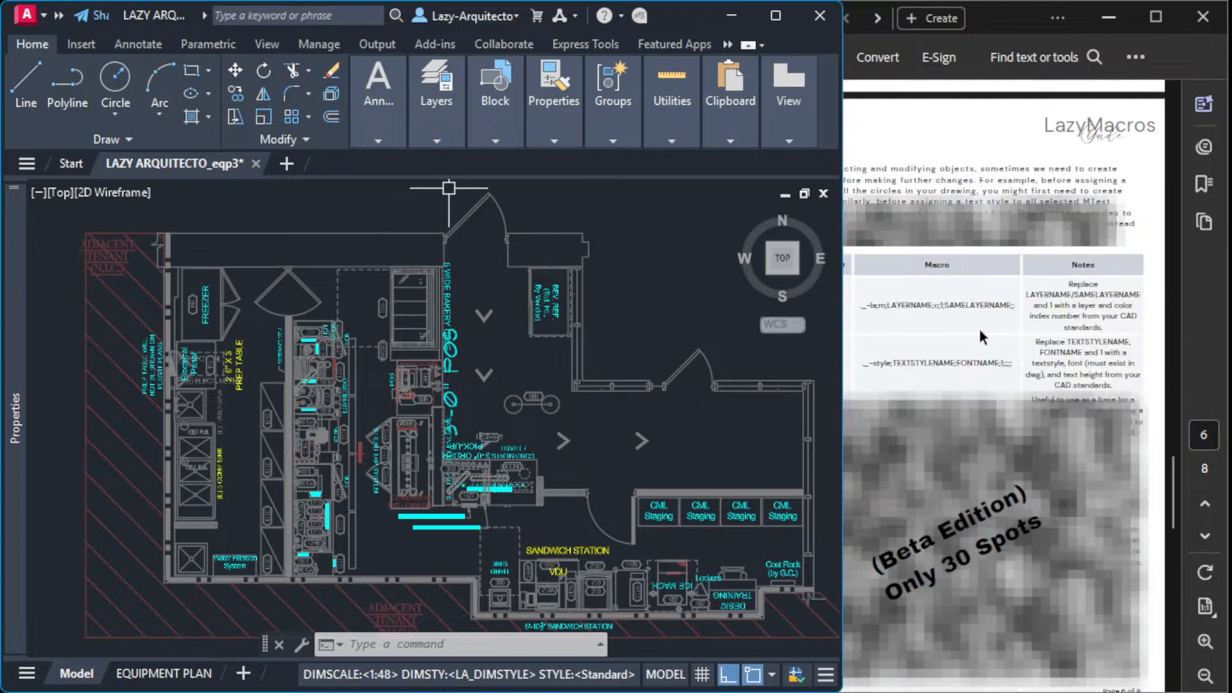
scroll(980, 329, "up", 20)
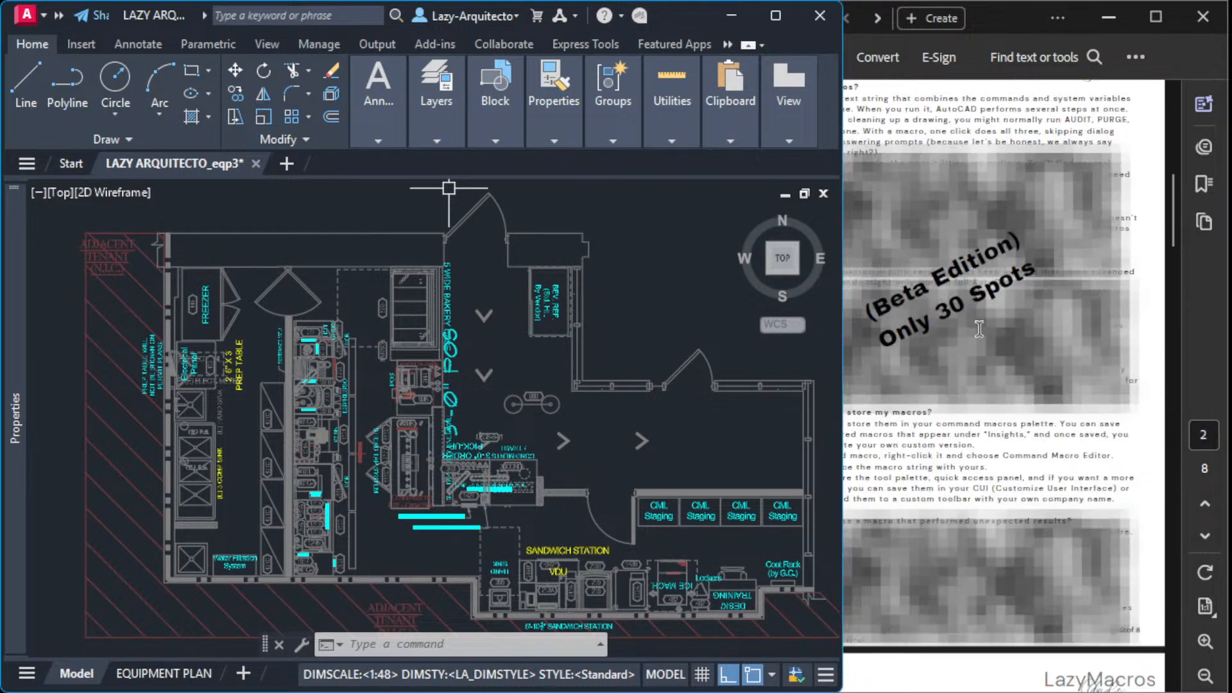
scroll(980, 329, "up", 8)
scroll(961, 258, "down", 6)
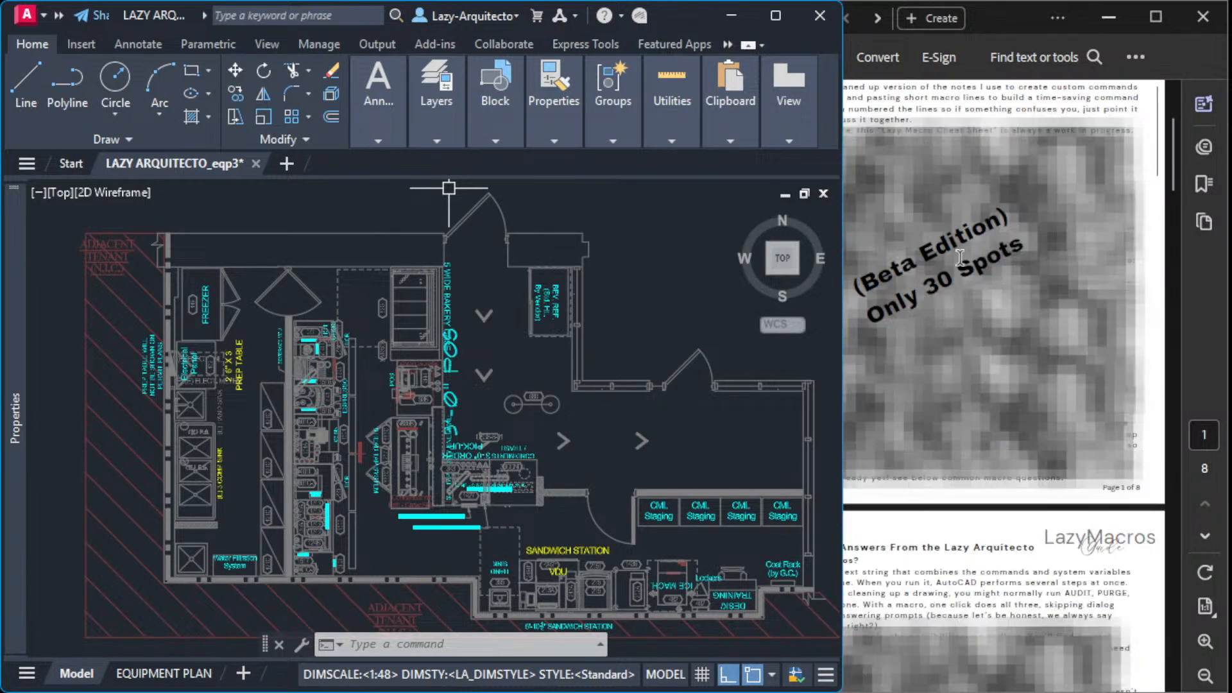
left_click(916, 333)
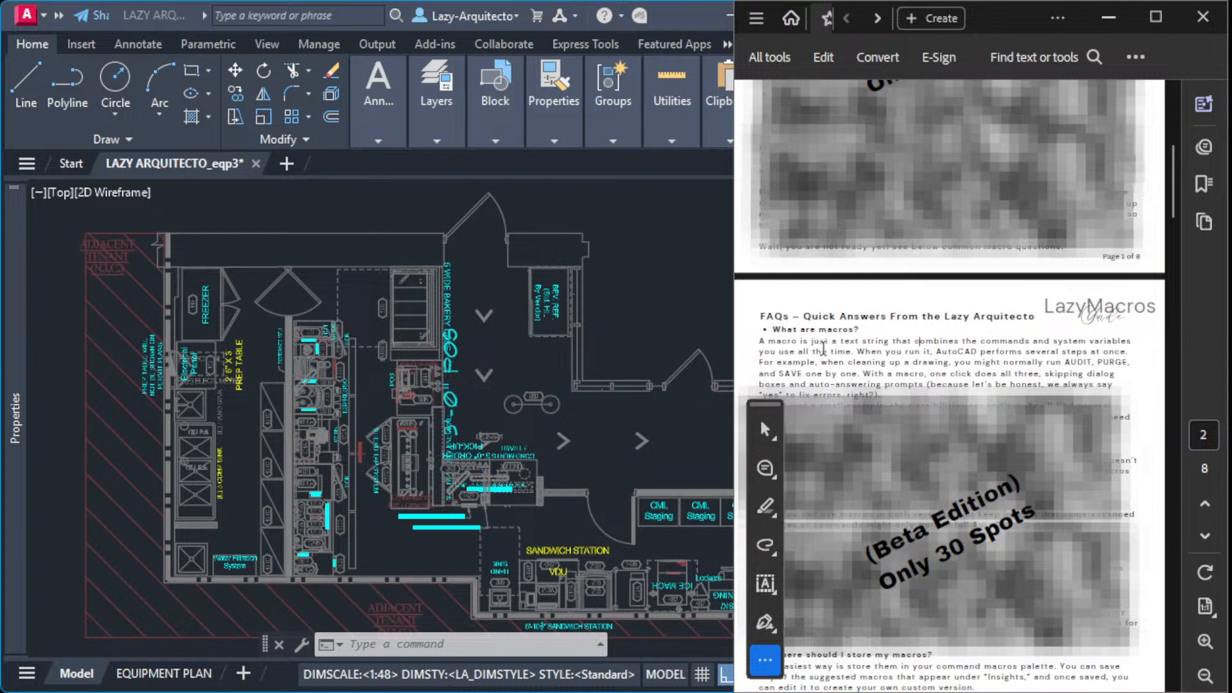
left_click_drag(776, 330, 860, 329)
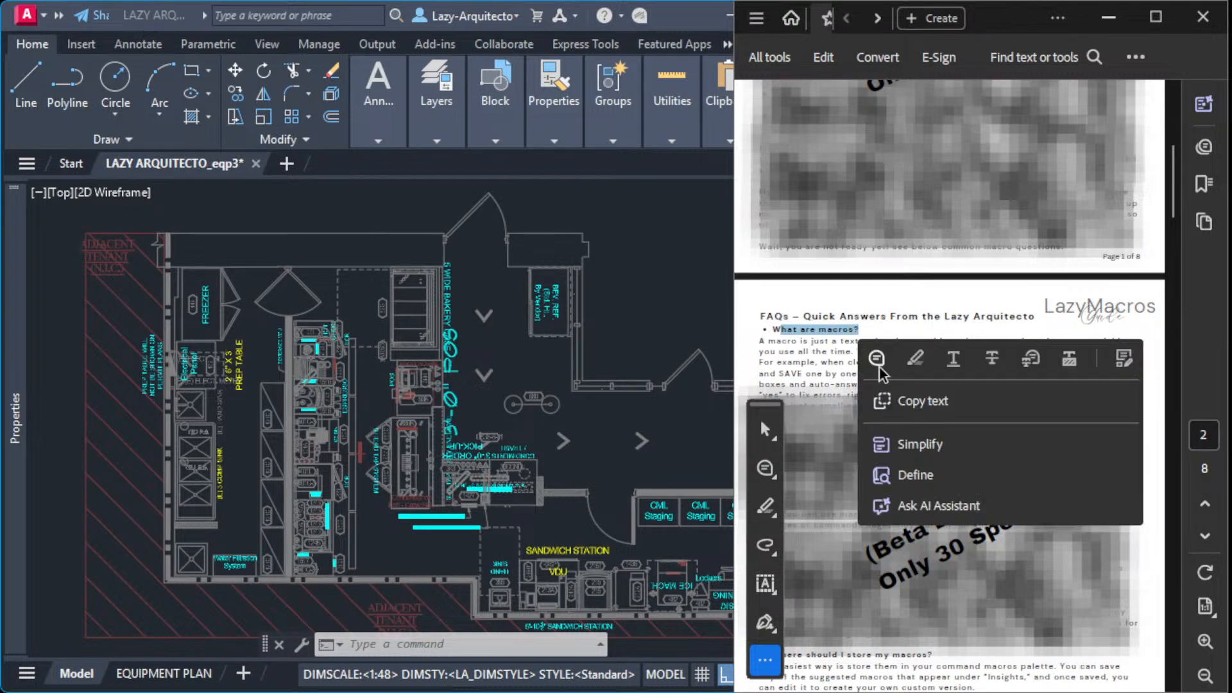
left_click(822, 363)
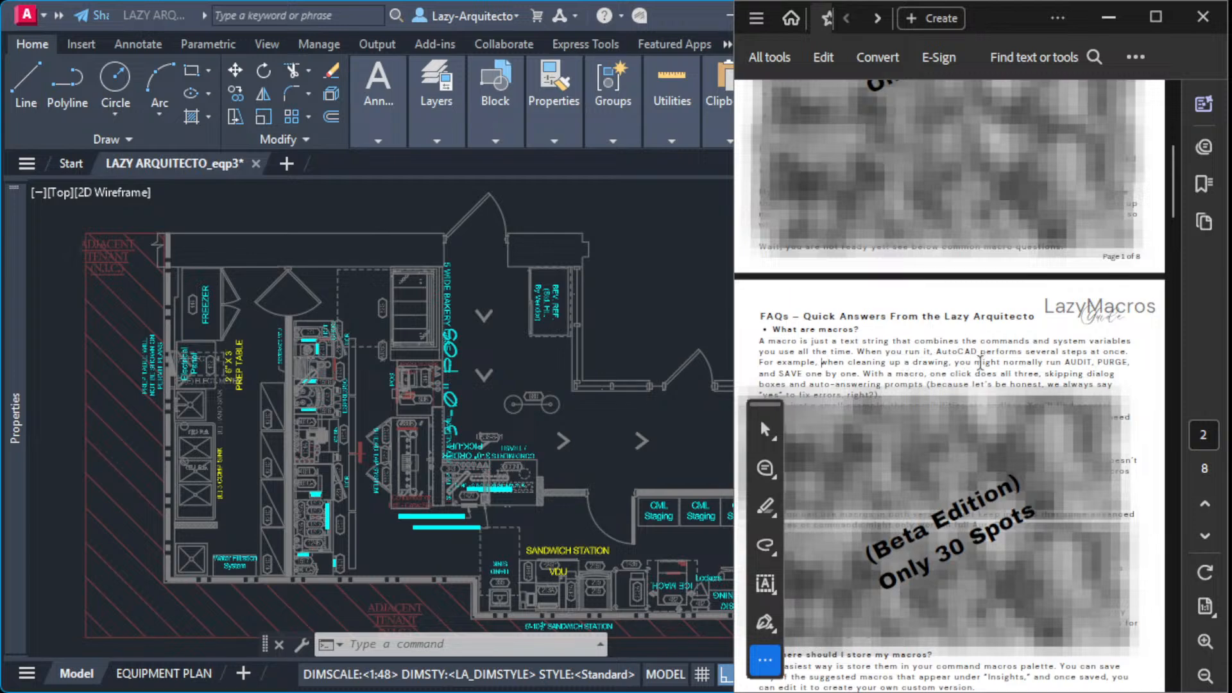
Step: Read the guide's AUDIT, PURGE and SAVE example, highlighting the command names and the "one click does" phrase
left_click_drag(1062, 364, 1127, 363)
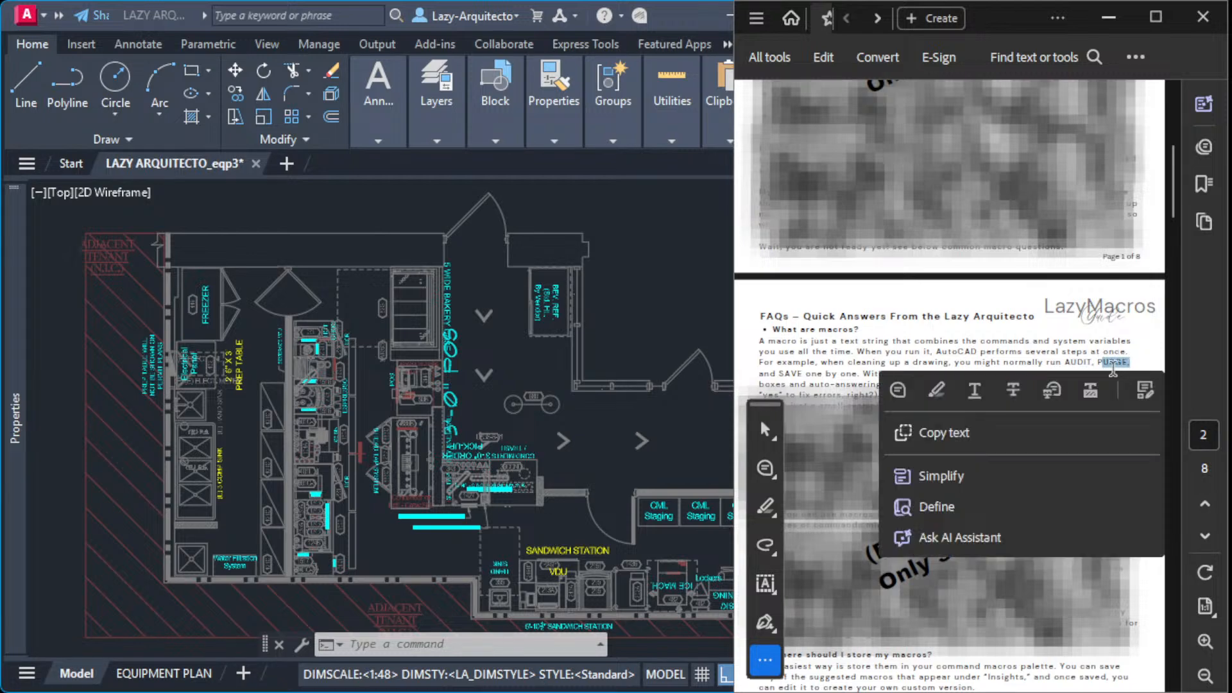
left_click(785, 375)
double_click(784, 374)
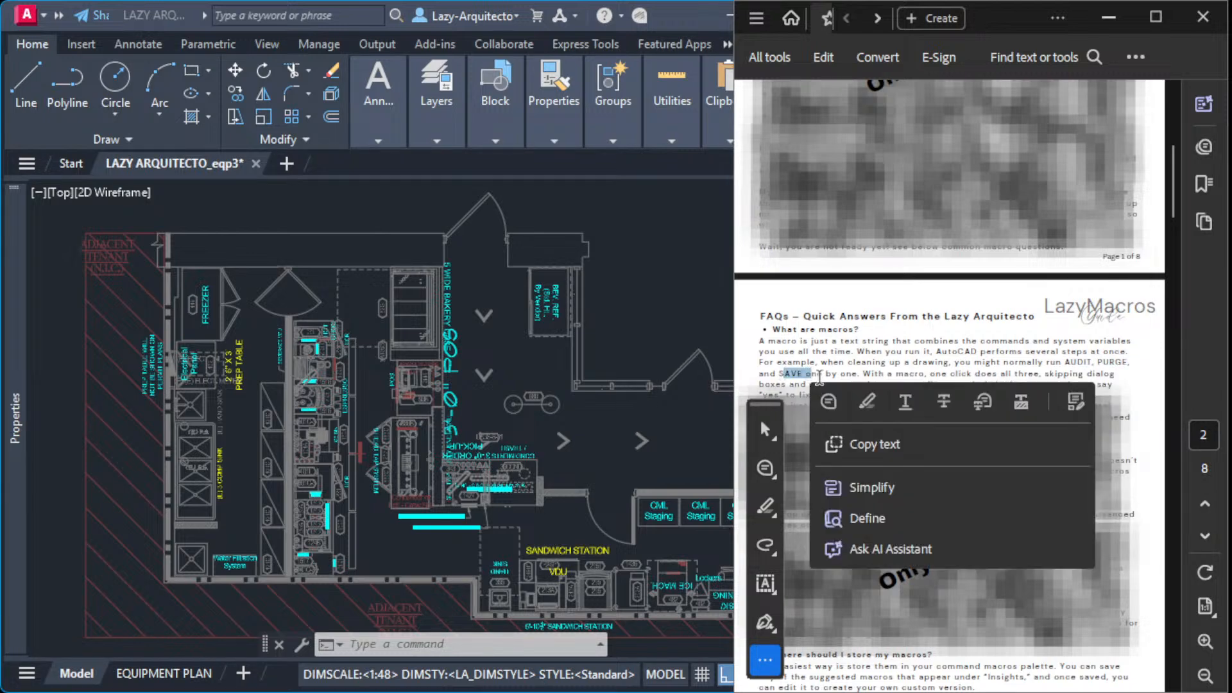
left_click(831, 375)
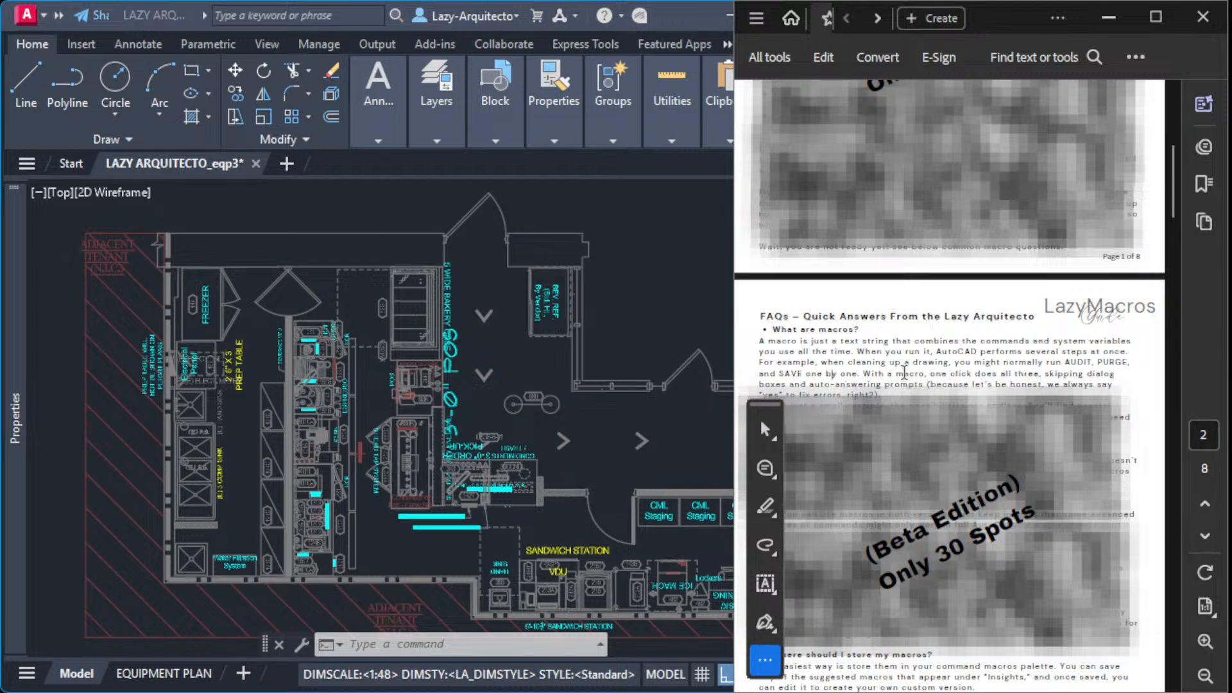
left_click_drag(930, 373, 986, 374)
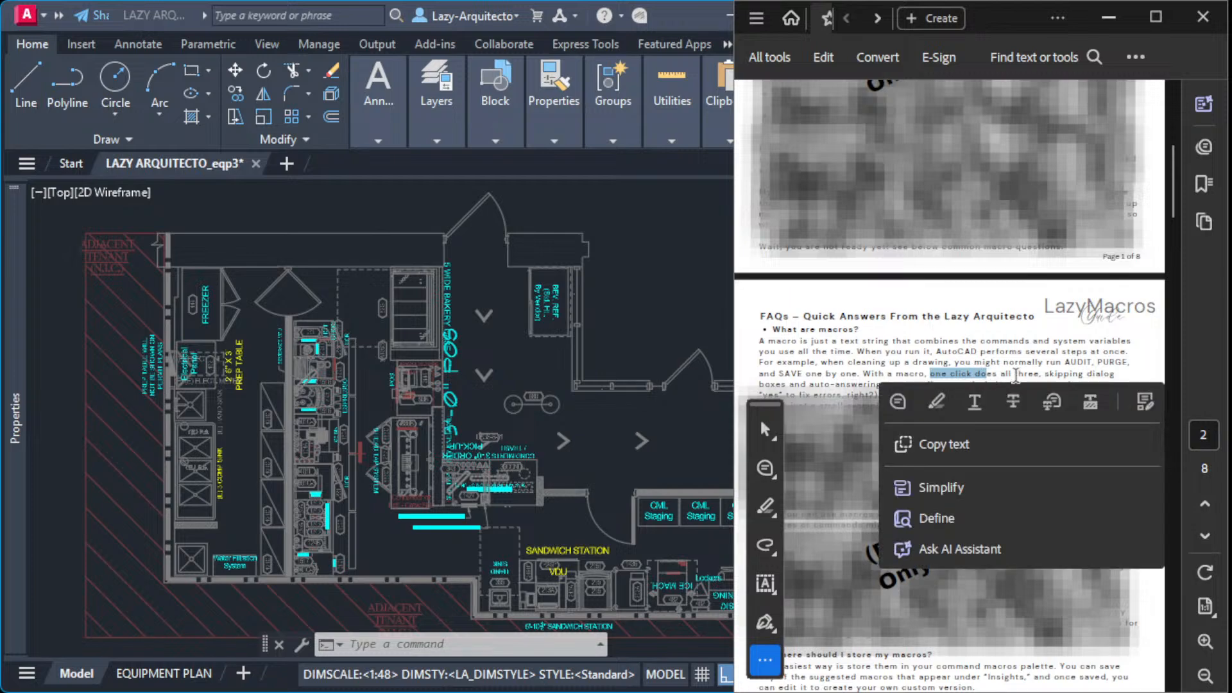
left_click(1016, 375)
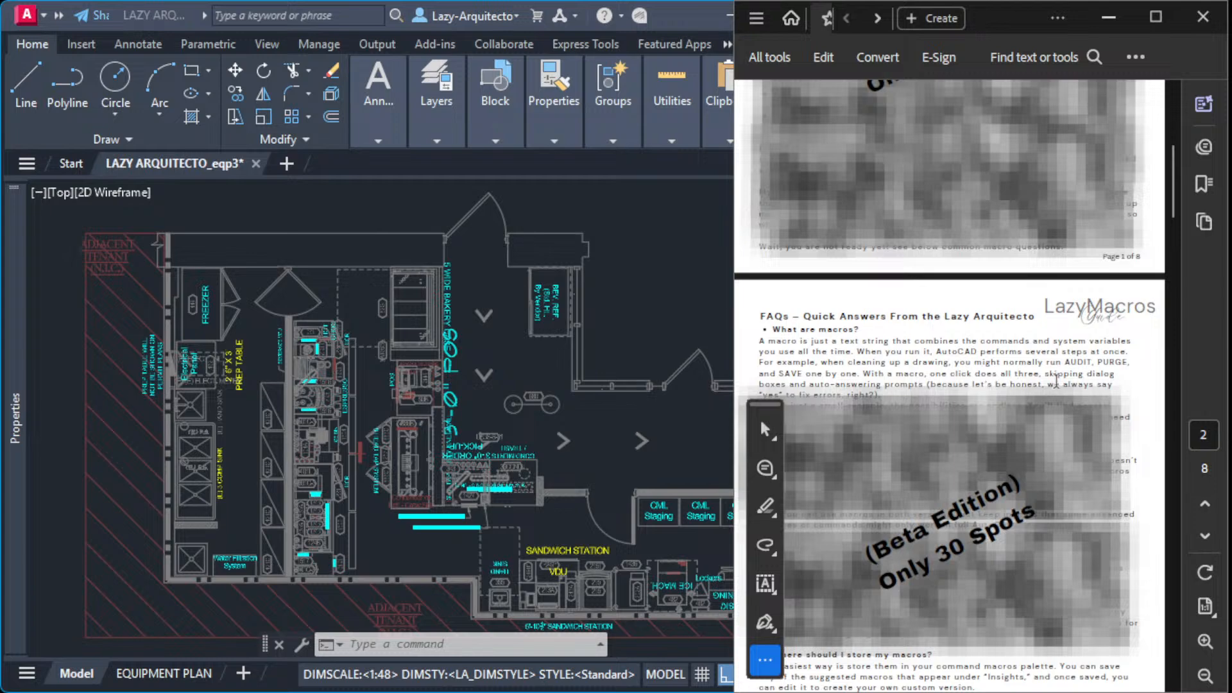
Step: Read the guide's "Where should I store my macros?" answer, highlighting the command macros palette and the other storage locations
scroll(782, 376, "down", 1)
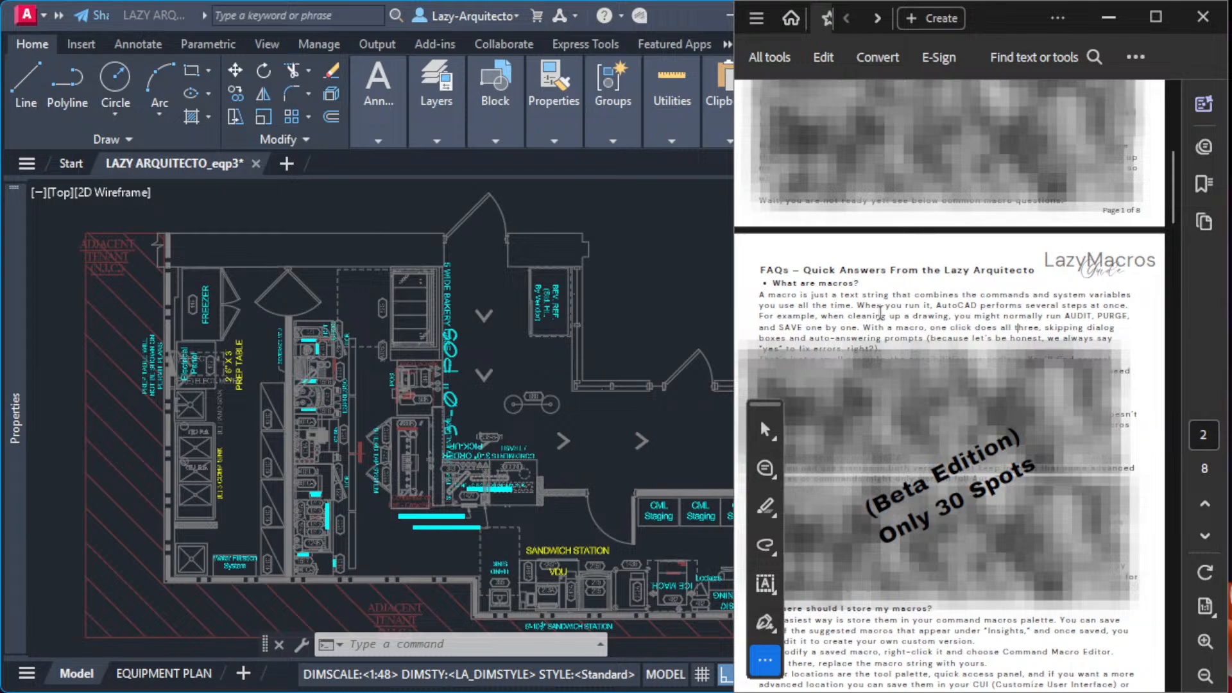
scroll(891, 313, "down", 3)
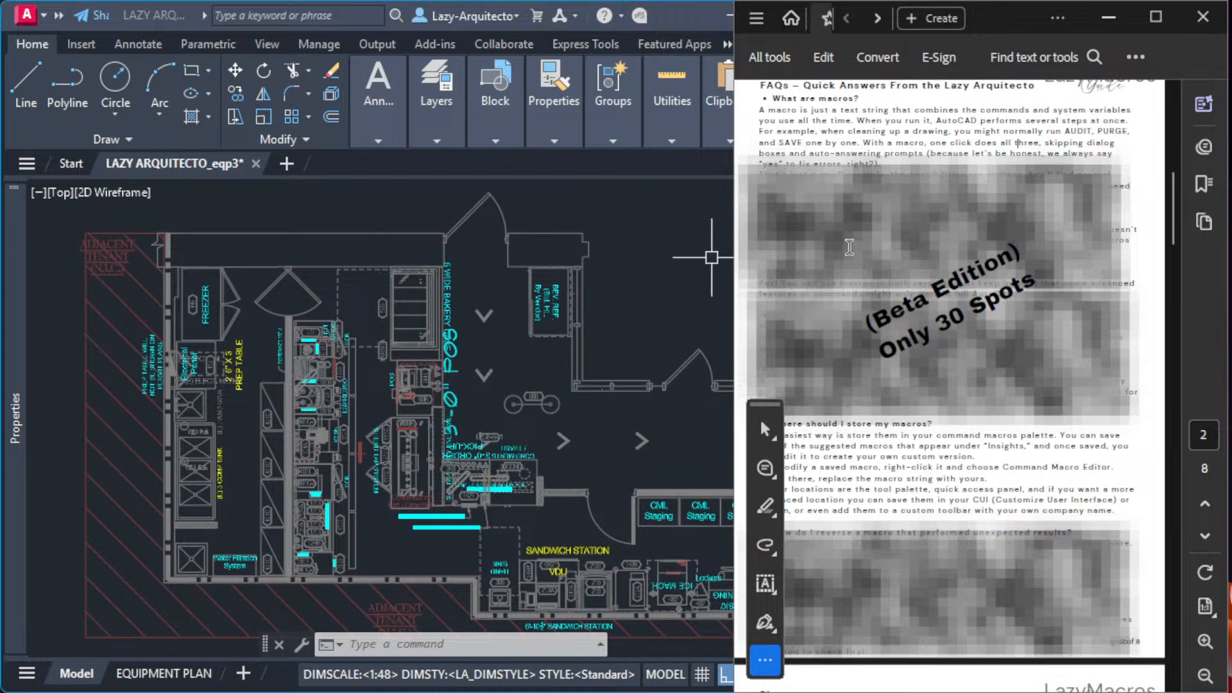
scroll(892, 218, "down", 1)
scroll(892, 218, "down", 2)
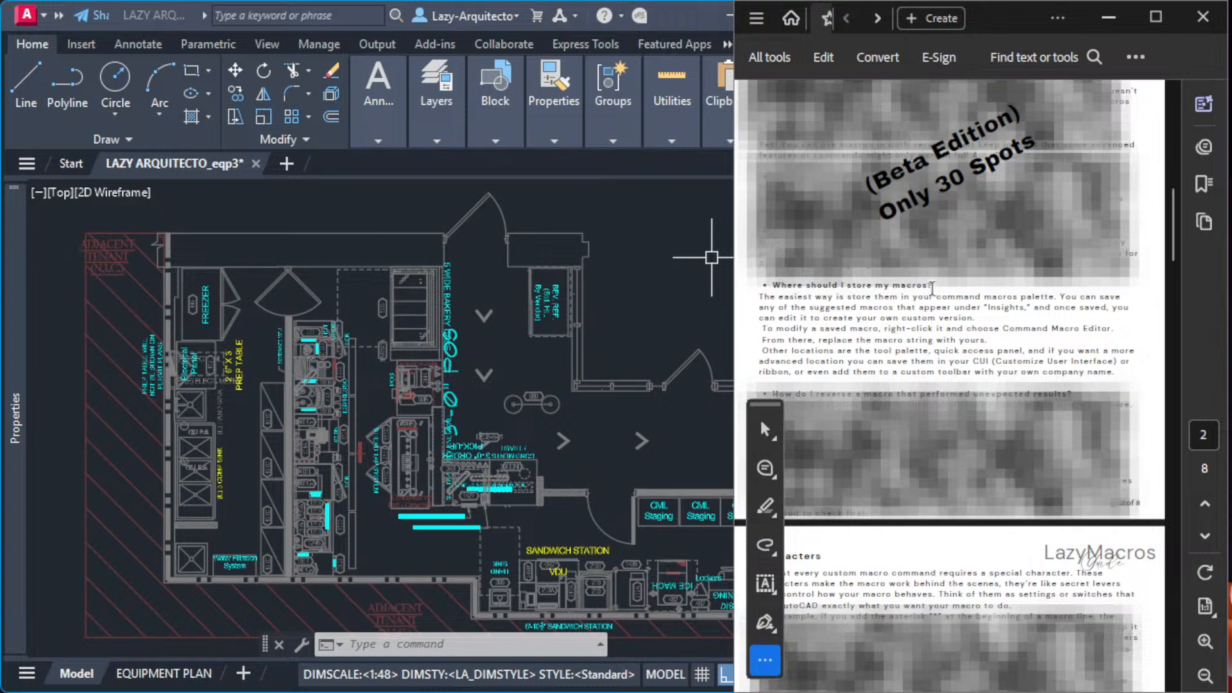
left_click_drag(764, 297, 1059, 299)
left_click(828, 349)
double_click(925, 350)
left_click_drag(874, 350, 1120, 351)
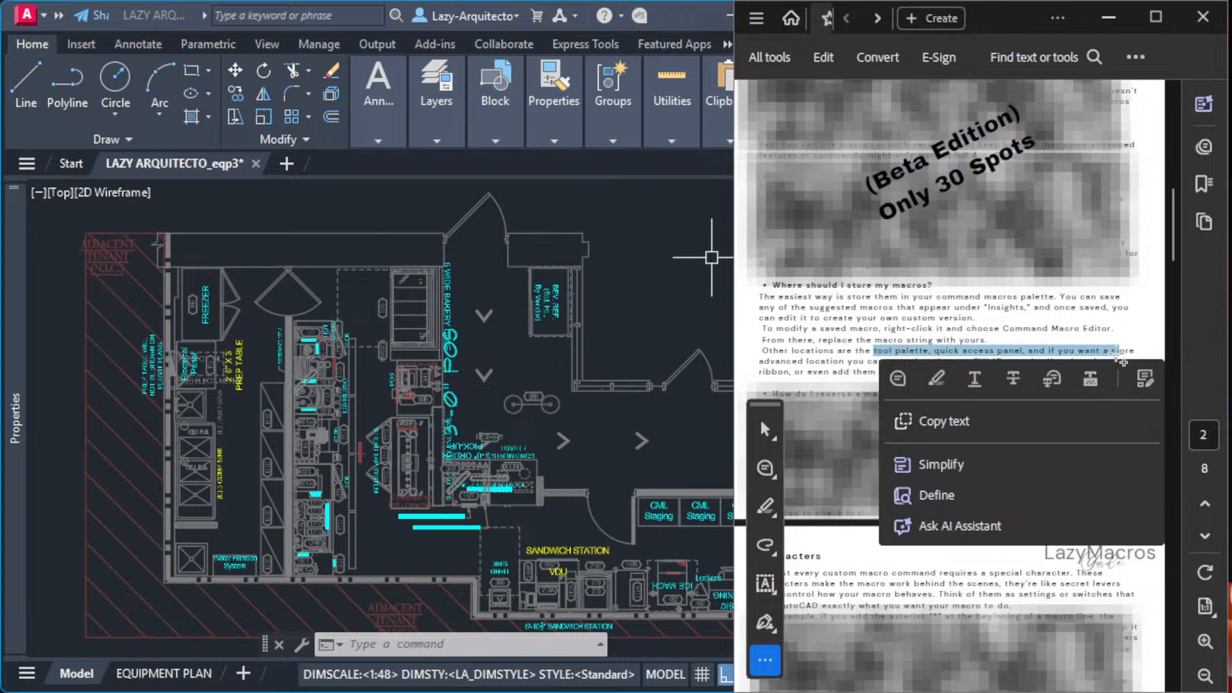
left_click(966, 309)
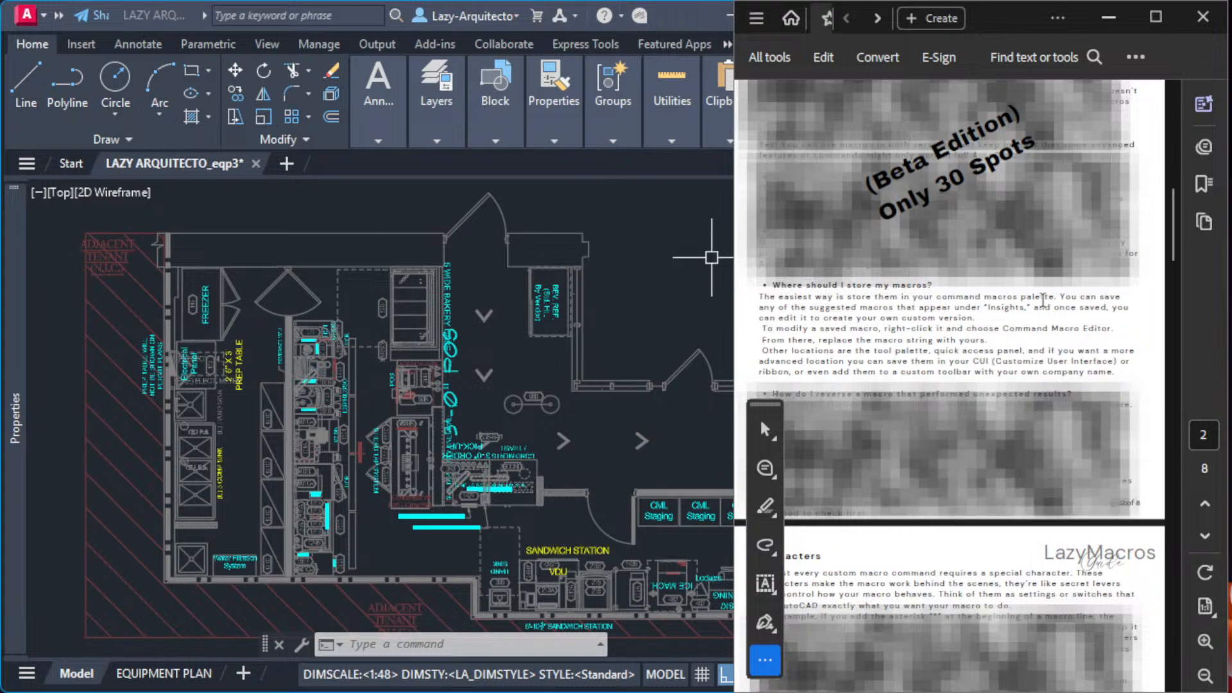
Step: Switch to AutoCAD and open the Command Macros palette with the COMMANDMACROS command
left_click(498, 393)
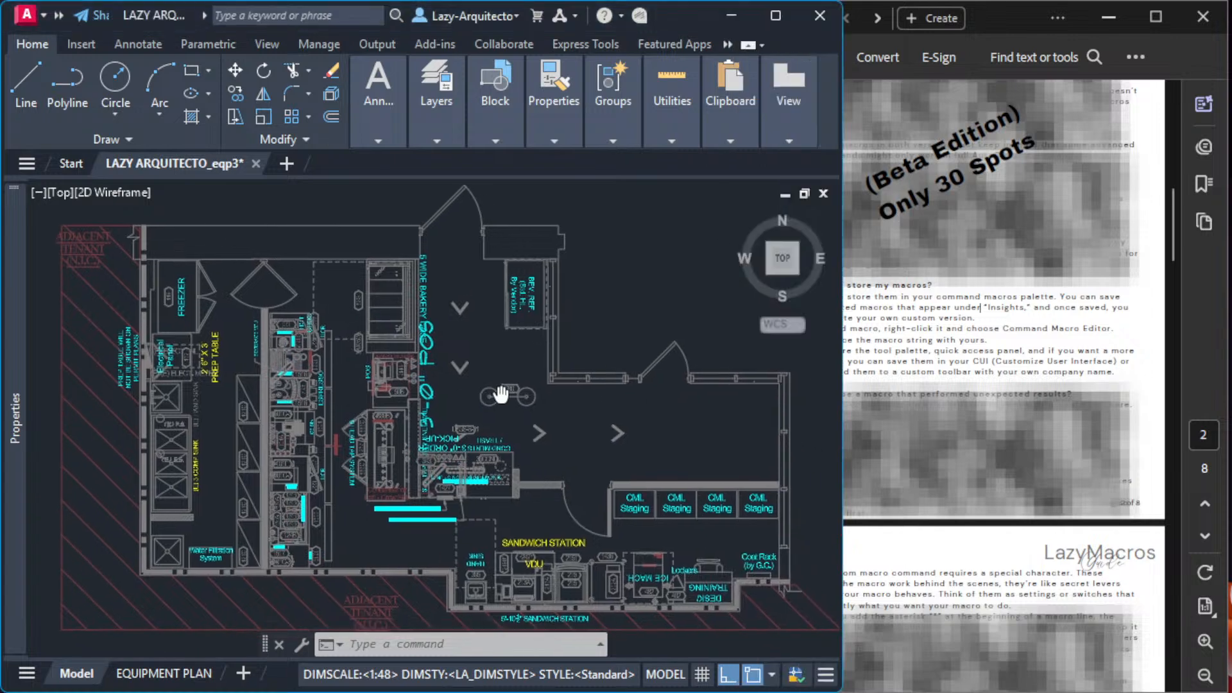
type("COMMANDMACROS")
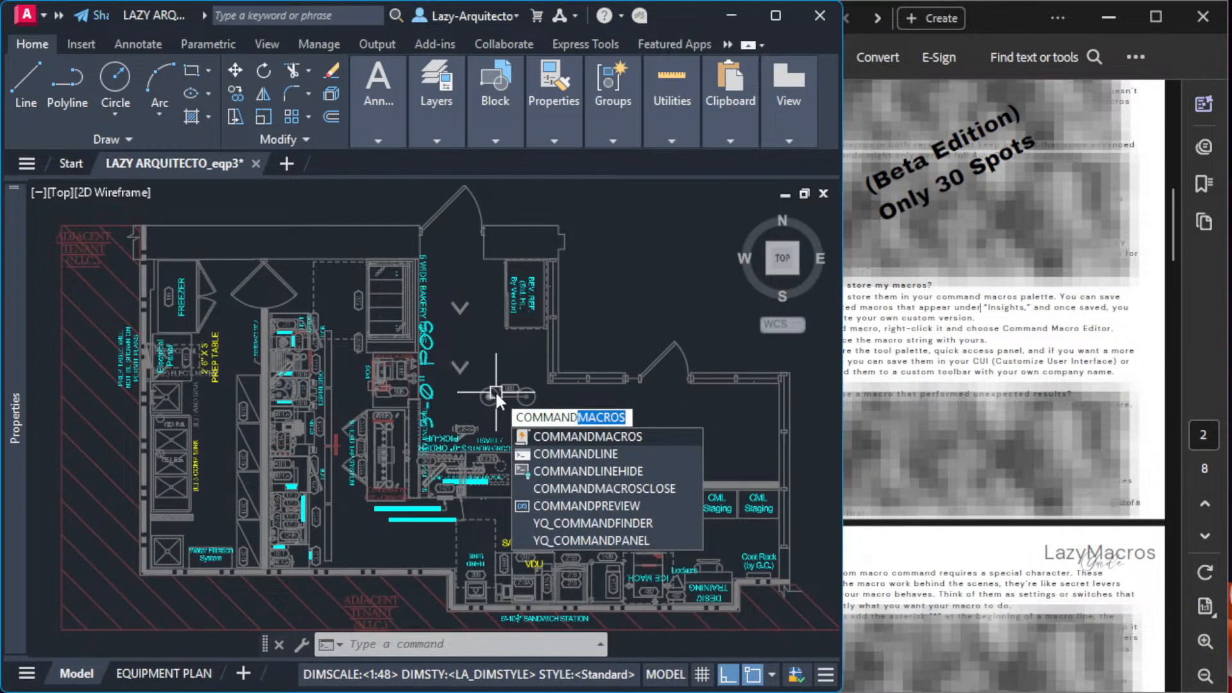
key("Return")
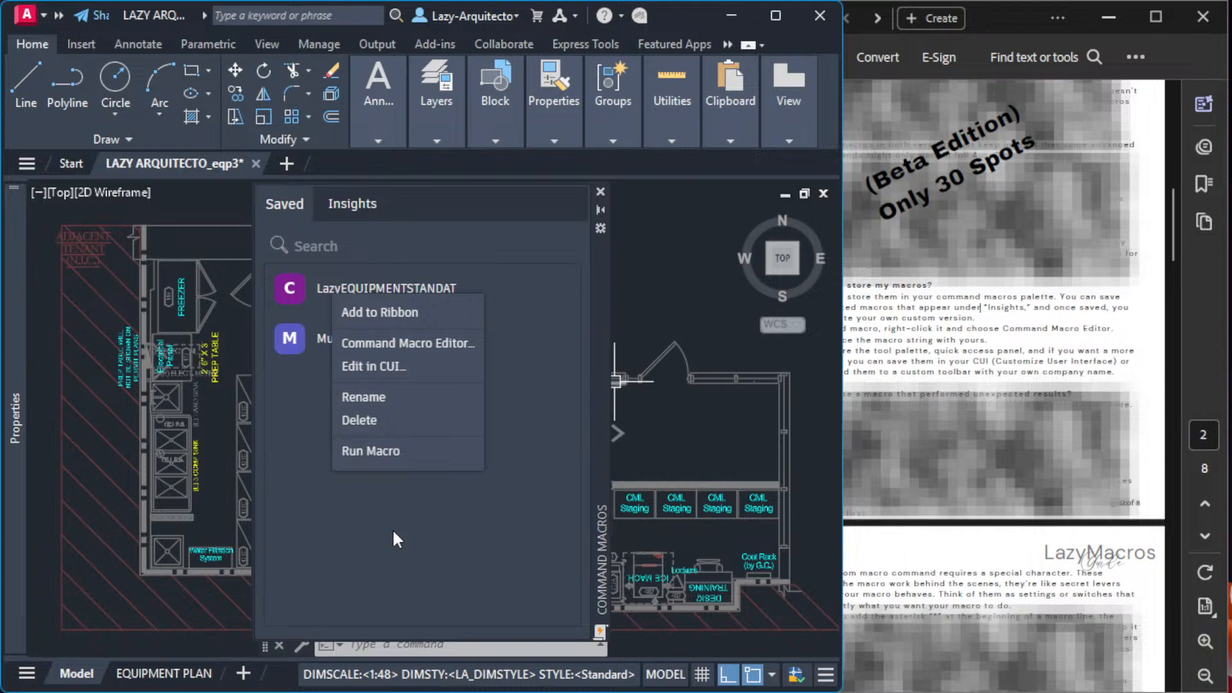
Step: Highlight the guide's passage on suggested macros under "Insights" and display the Insights section of the Command Macros palette
left_click(930, 330)
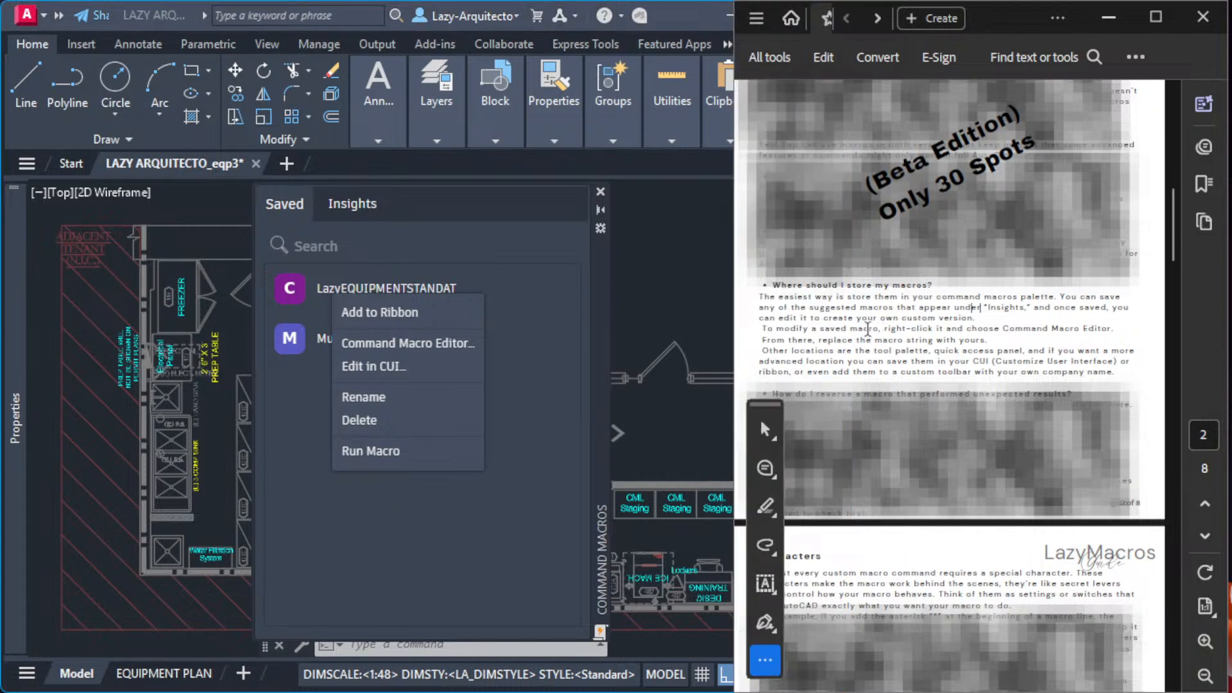
left_click_drag(1060, 296, 1120, 296)
left_click(805, 318)
left_click_drag(868, 307, 1035, 310)
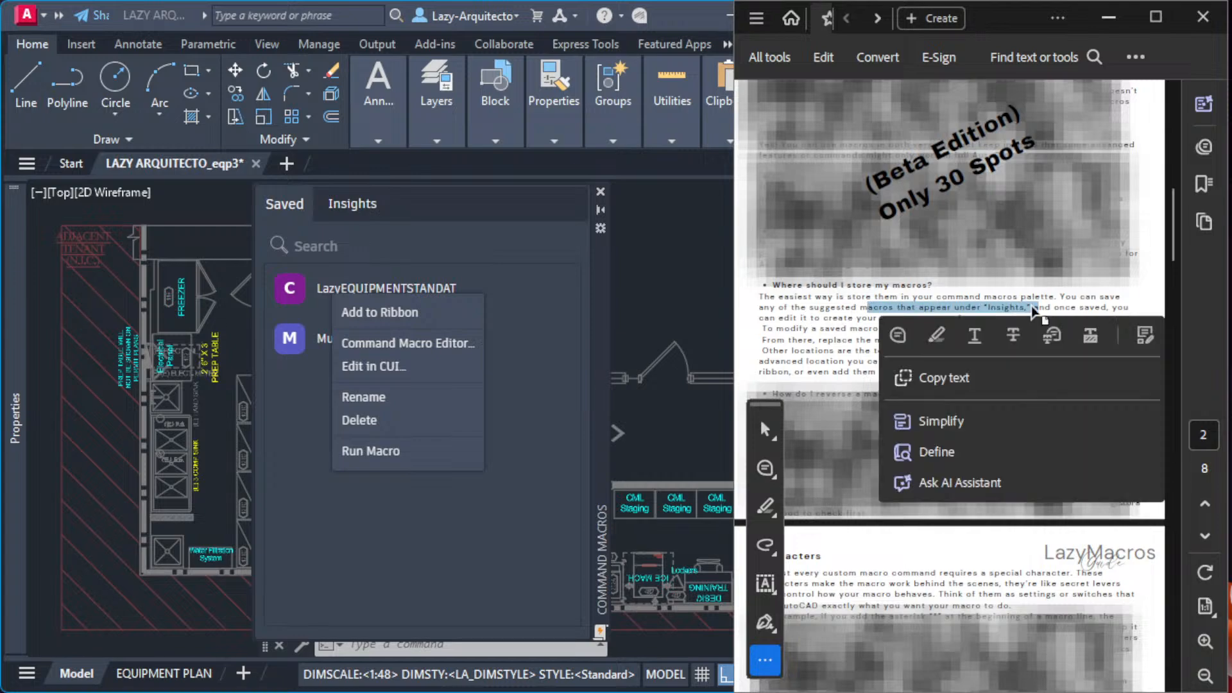
left_click(304, 211)
left_click(342, 207)
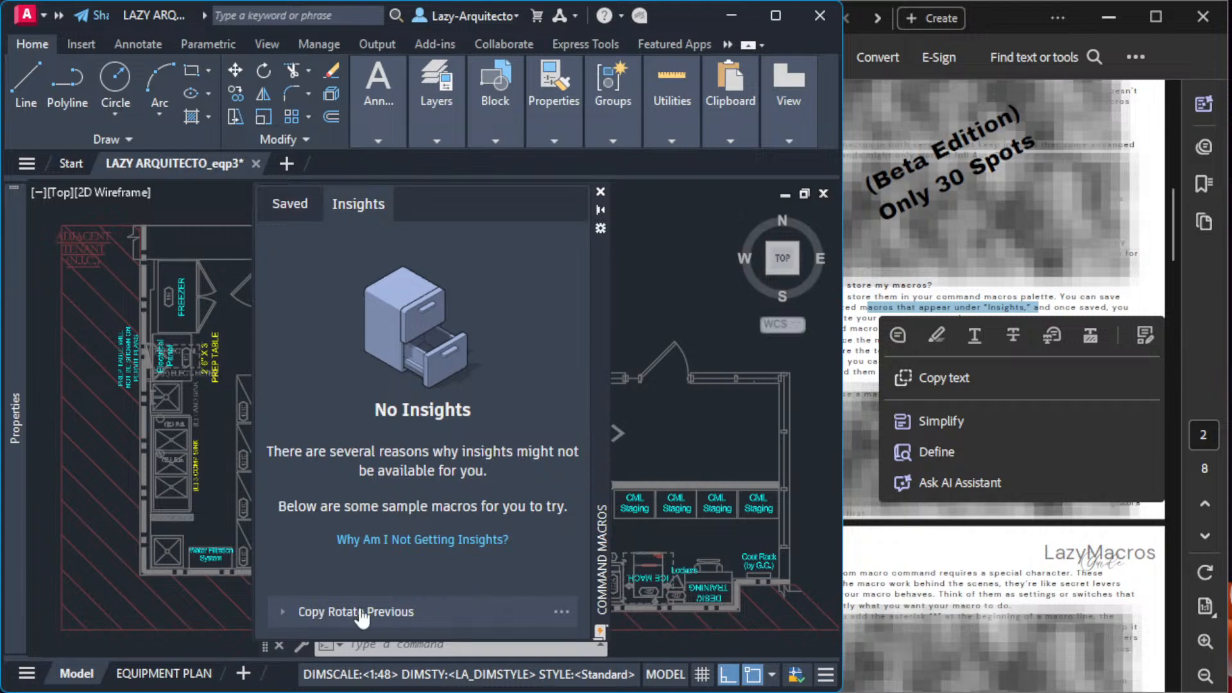
Step: Read the guide's passage on editing a saved suggested macro into a custom version, highlighting "and once saved"
left_click(1069, 303)
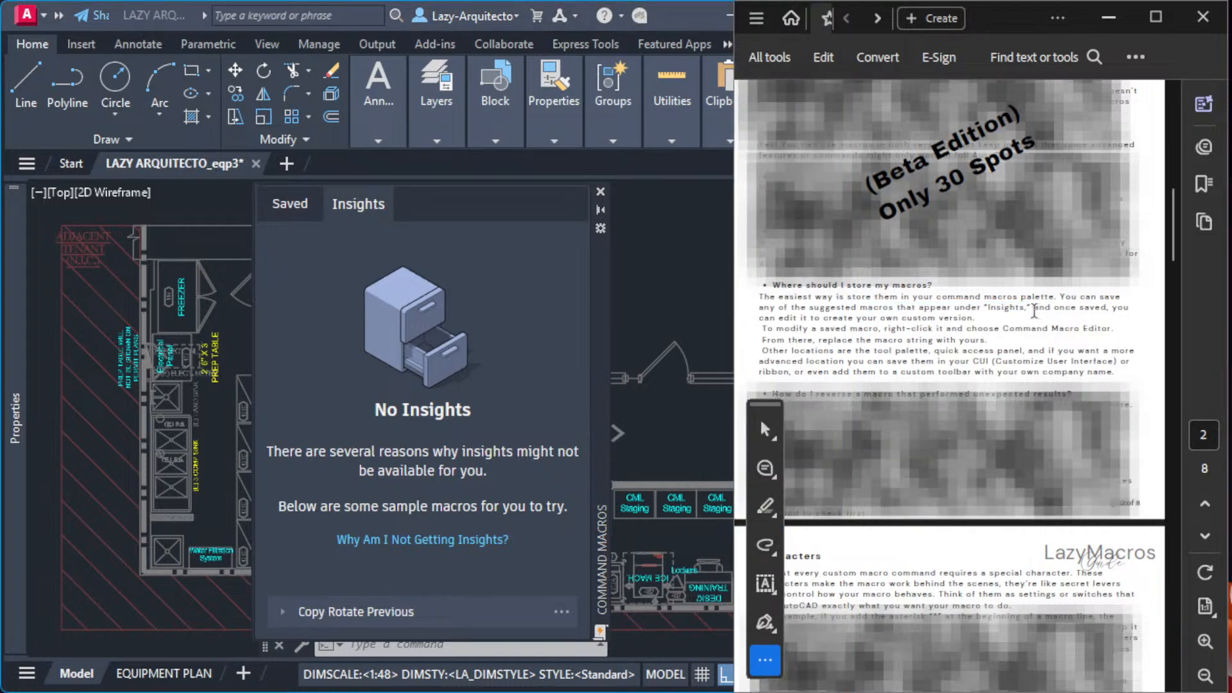
left_click_drag(1034, 310, 1115, 314)
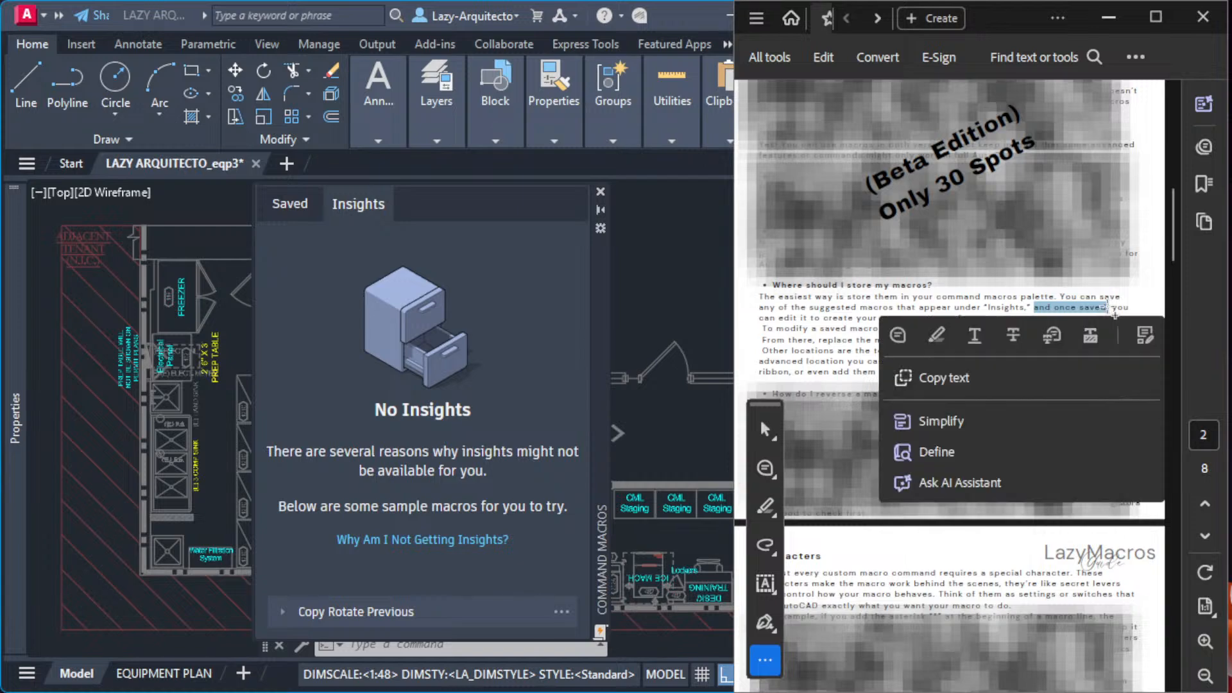
left_click(1115, 314)
left_click_drag(763, 318, 976, 312)
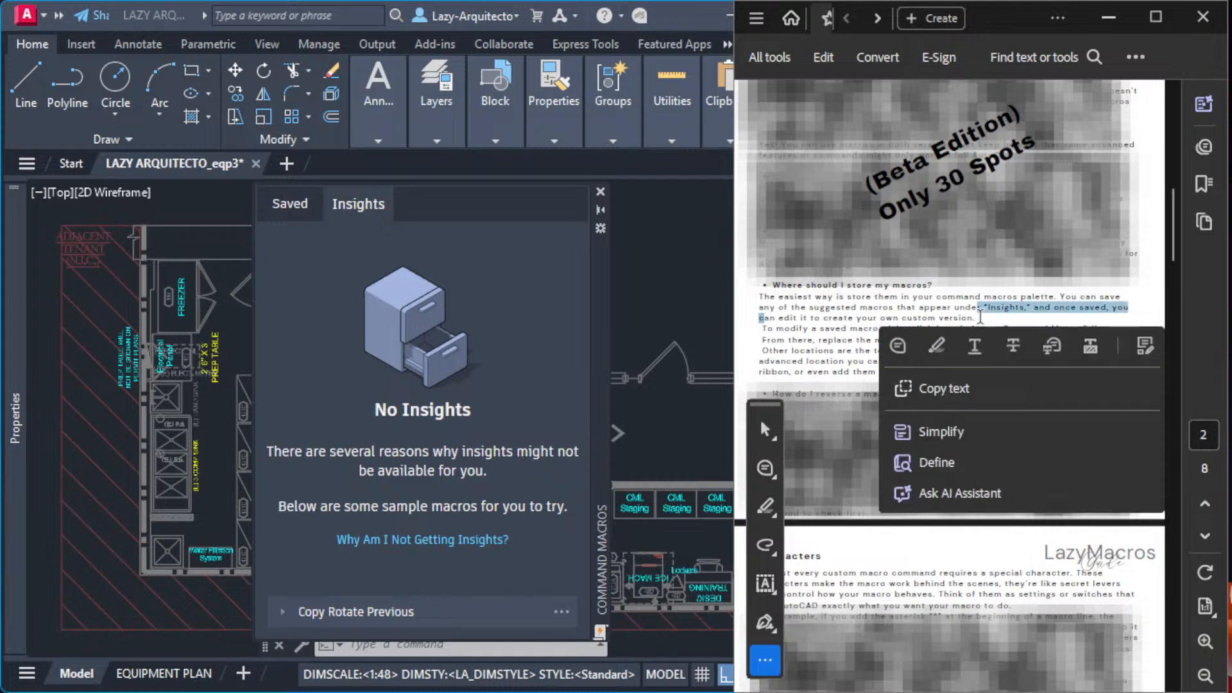
left_click(837, 364)
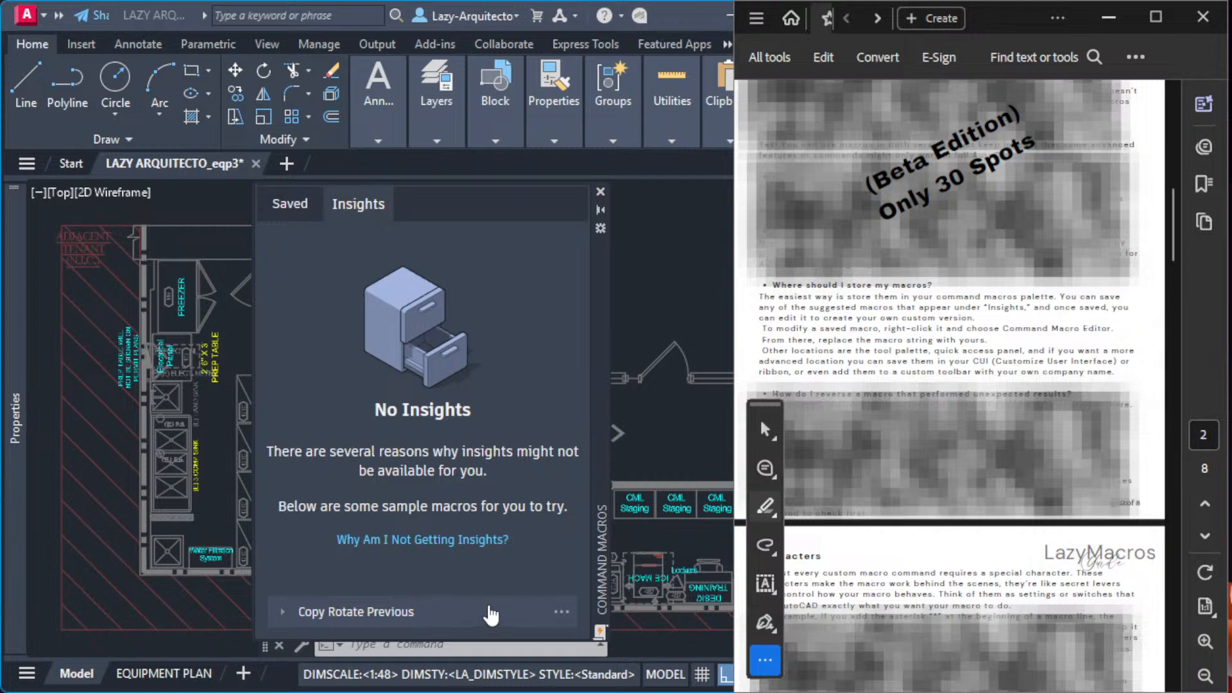
Step: Save the sample macro Copy Rotate Previous from Insights and display the saved macros in AutoCAD's Command Macros palette
left_click(561, 612)
left_click(534, 569)
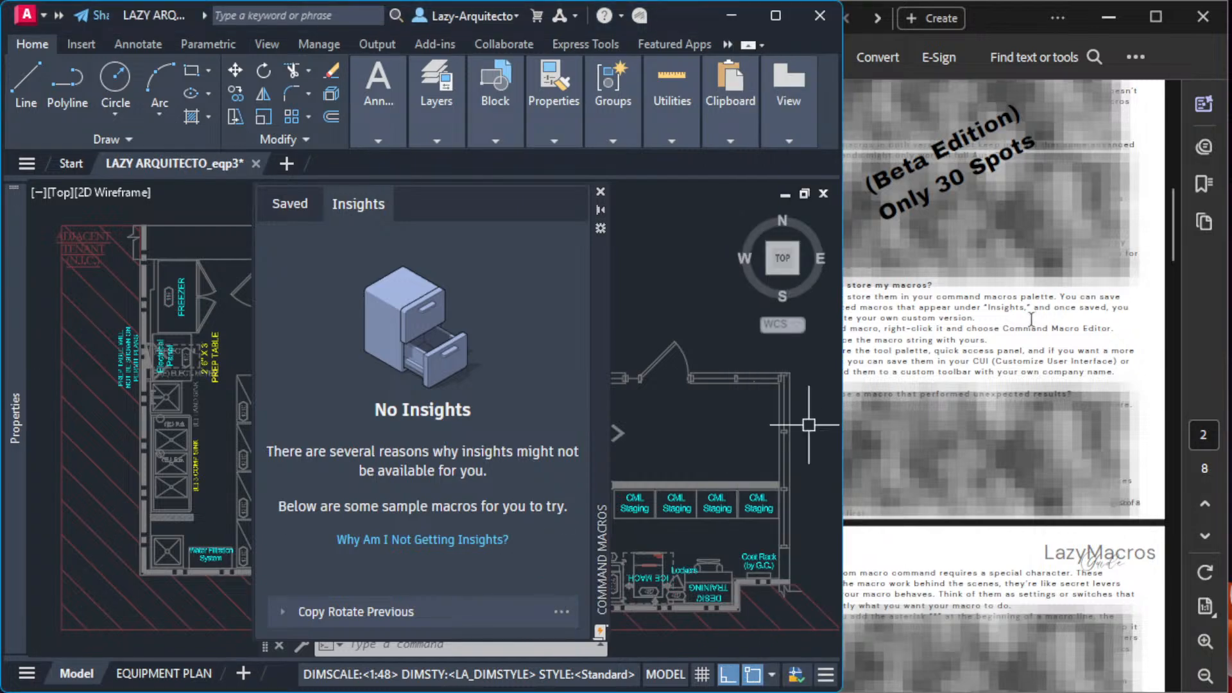
left_click(562, 613)
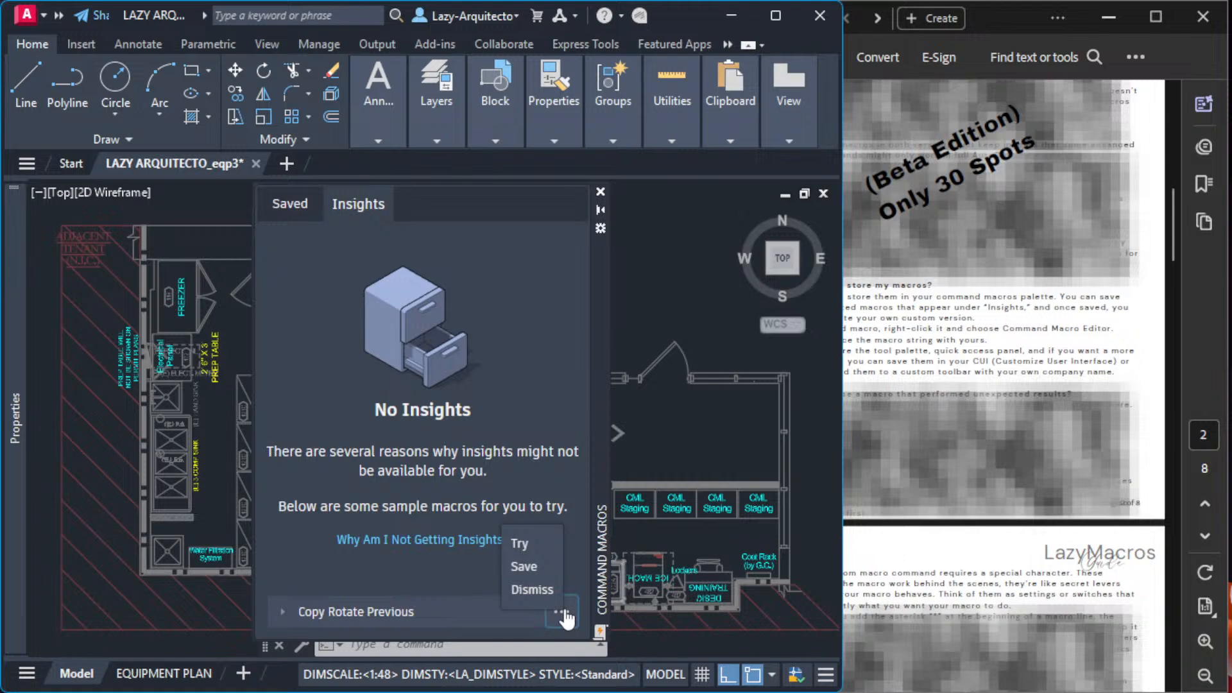
left_click(529, 566)
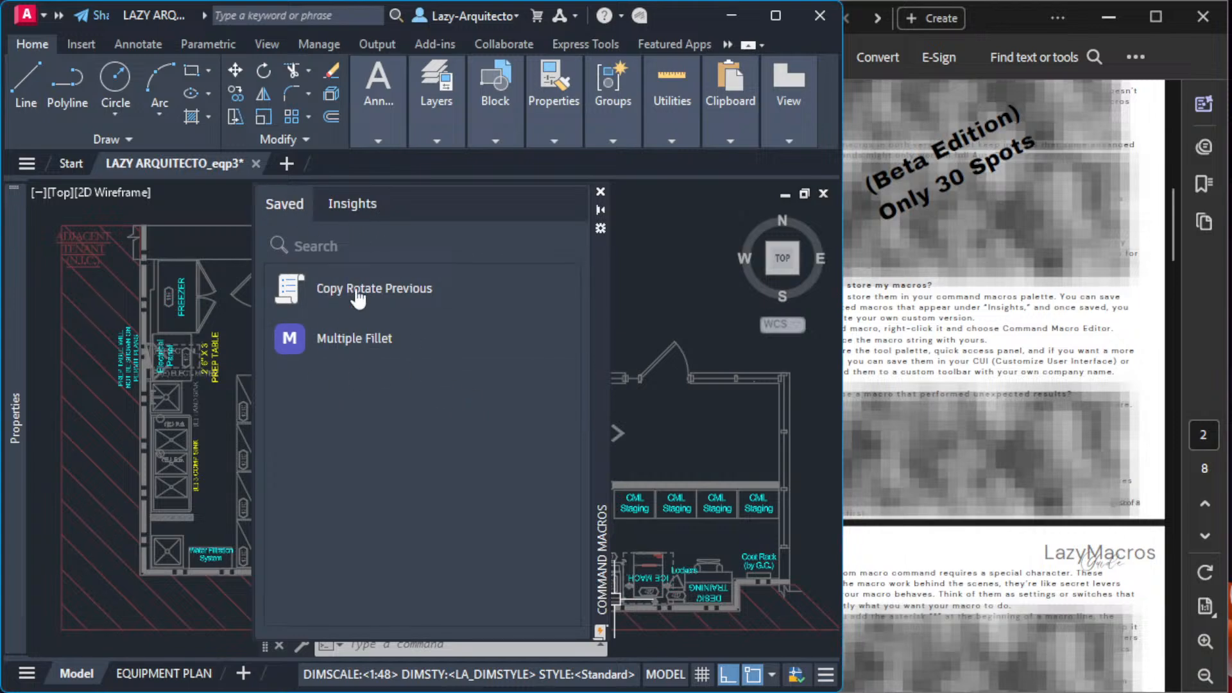
left_click(340, 205)
left_click(309, 204)
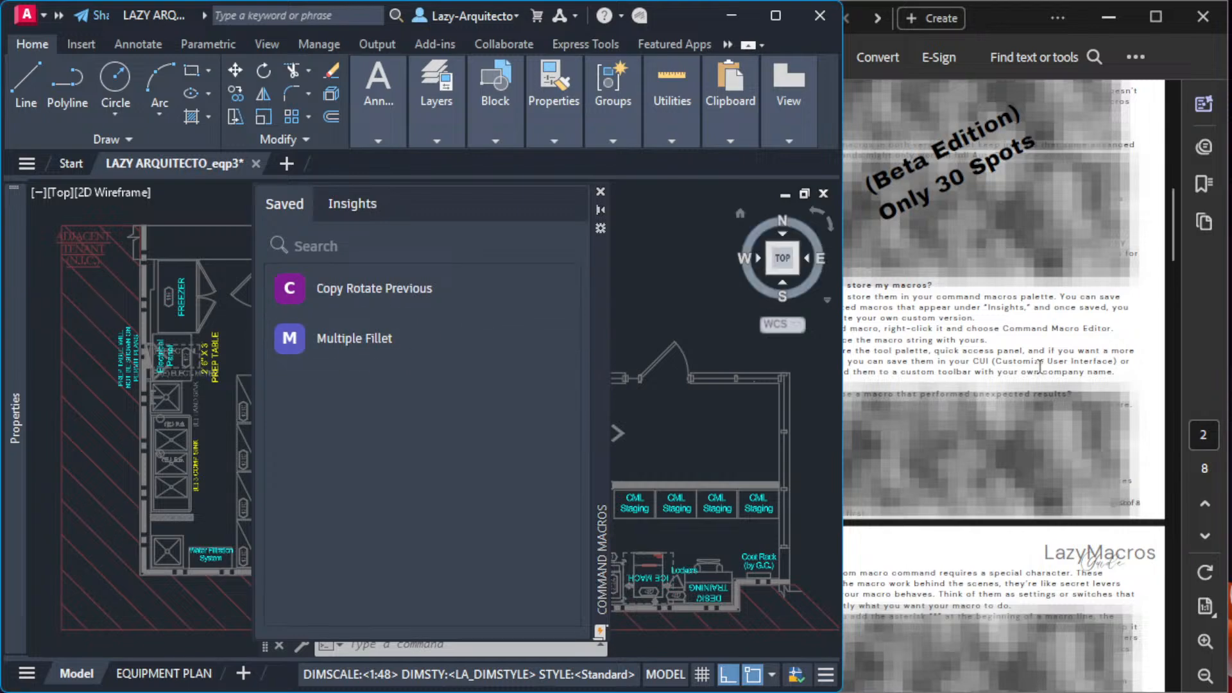
Step: Highlight the guide's sentence on modifying a saved macro and open Copy Rotate Previous in AutoCAD's Command Macro Editor
left_click(1027, 348)
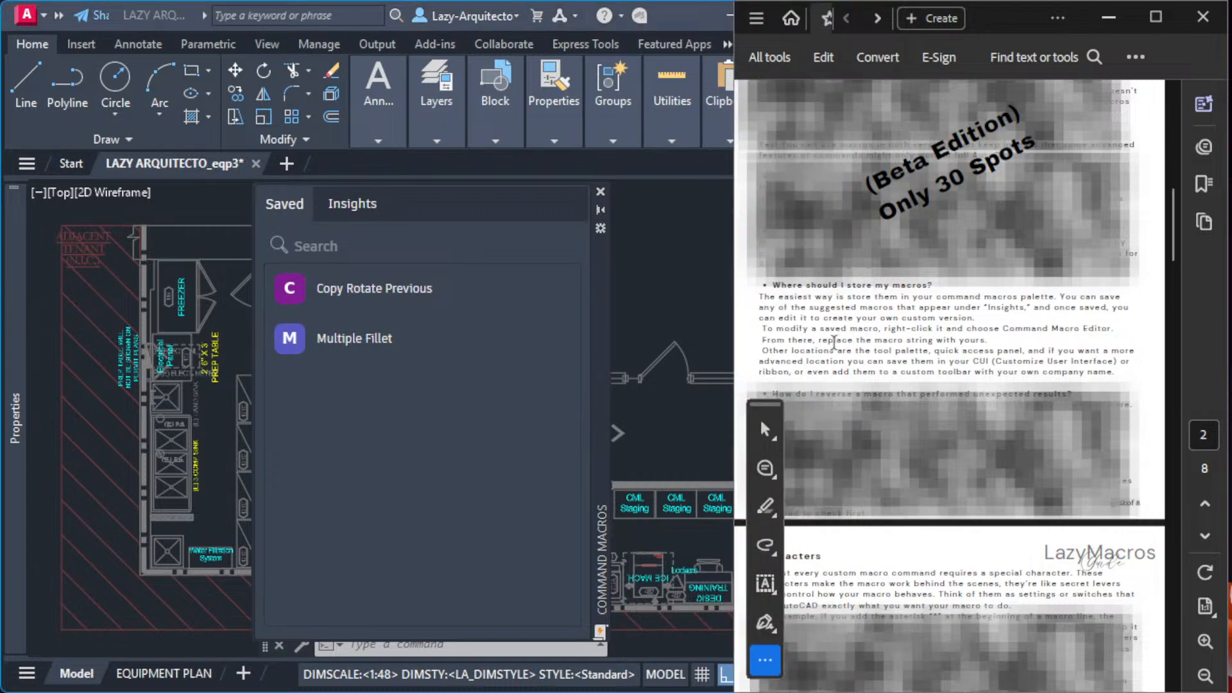
left_click_drag(763, 329, 1116, 327)
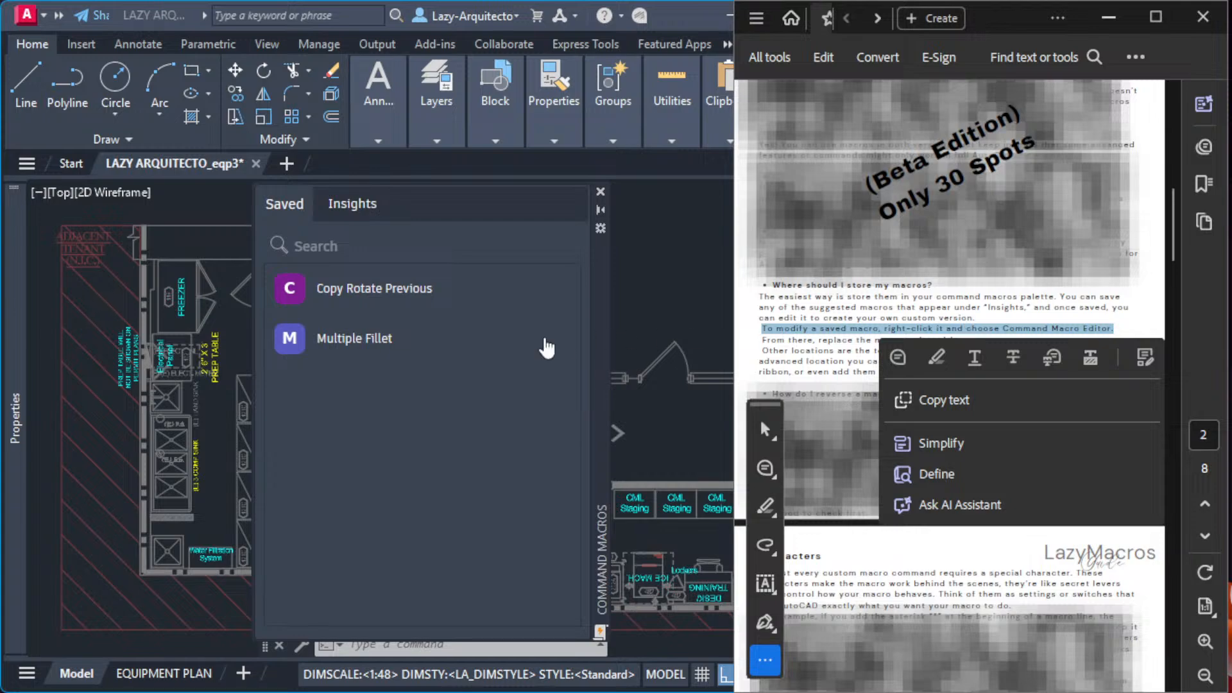
right_click(360, 299)
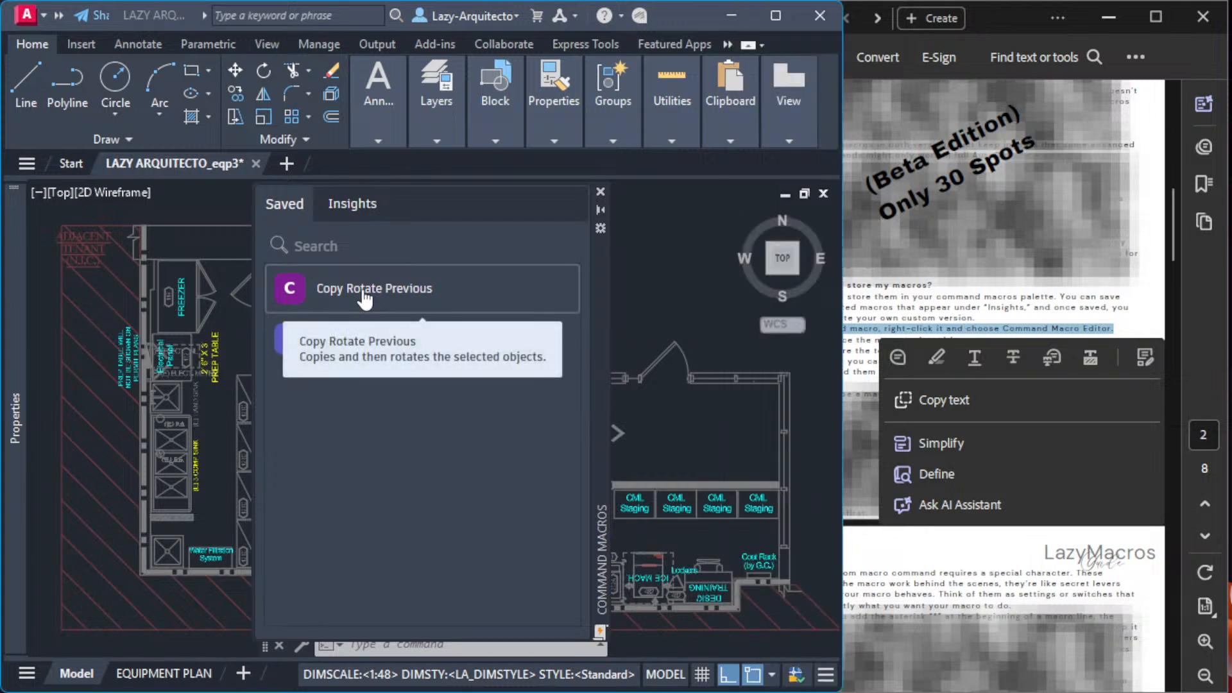
right_click(345, 298)
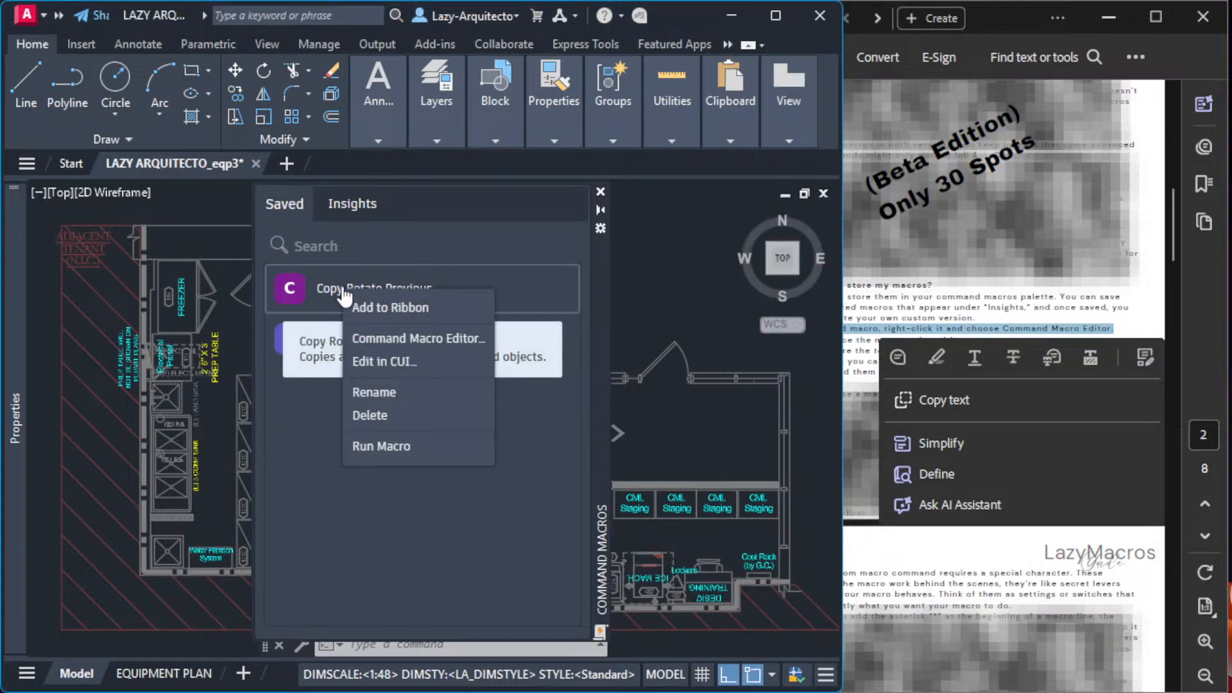
left_click(399, 341)
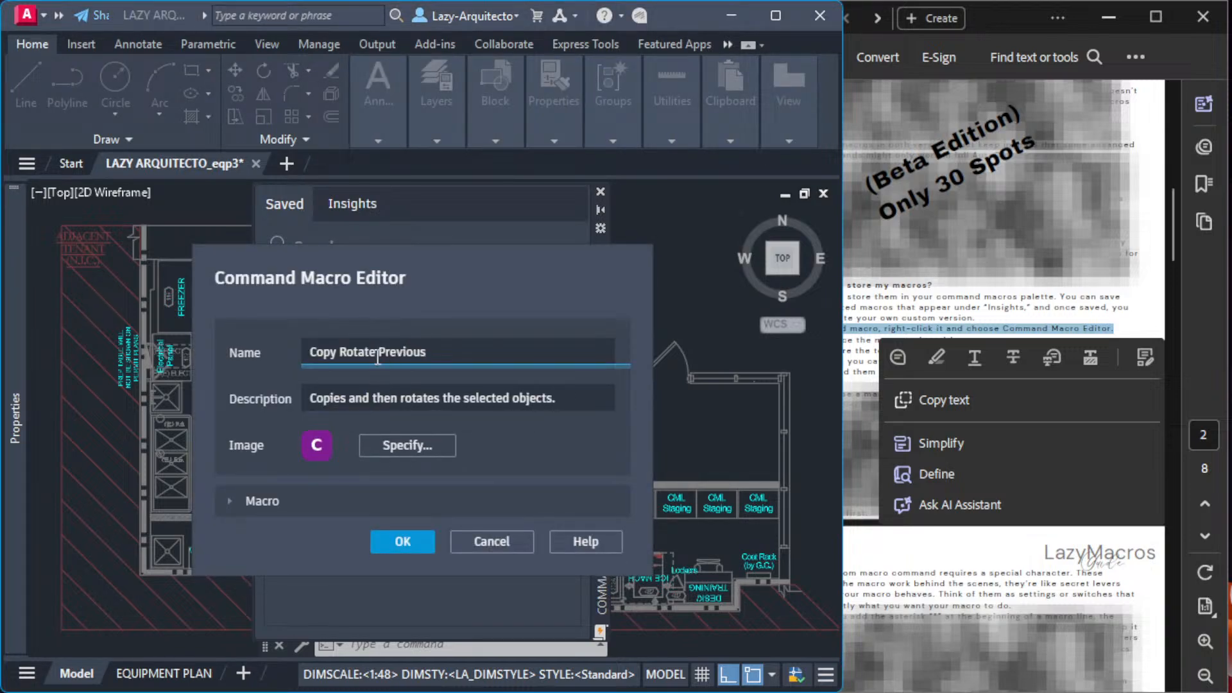
left_click_drag(325, 255, 386, 234)
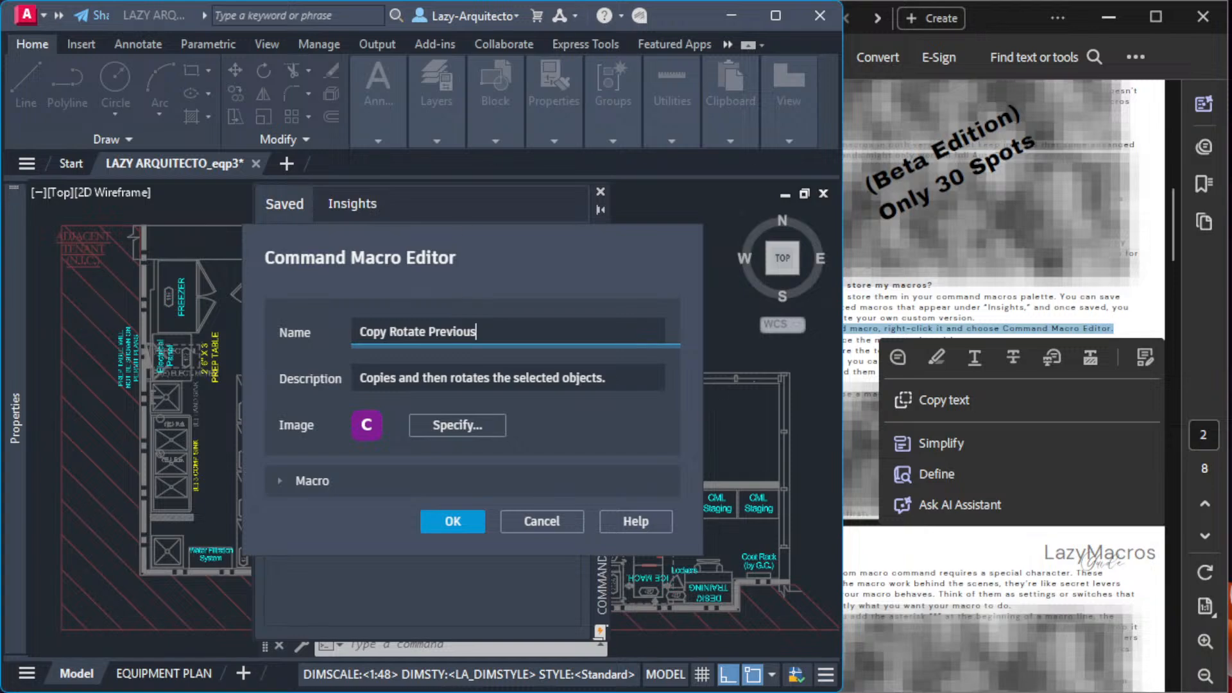
Step: Switch to the Notion notes and reword the first equipment plan task as "ERASE ALL TEXT AND MTEXT IN DEFPOINT LAYER"
key("alt+Tab")
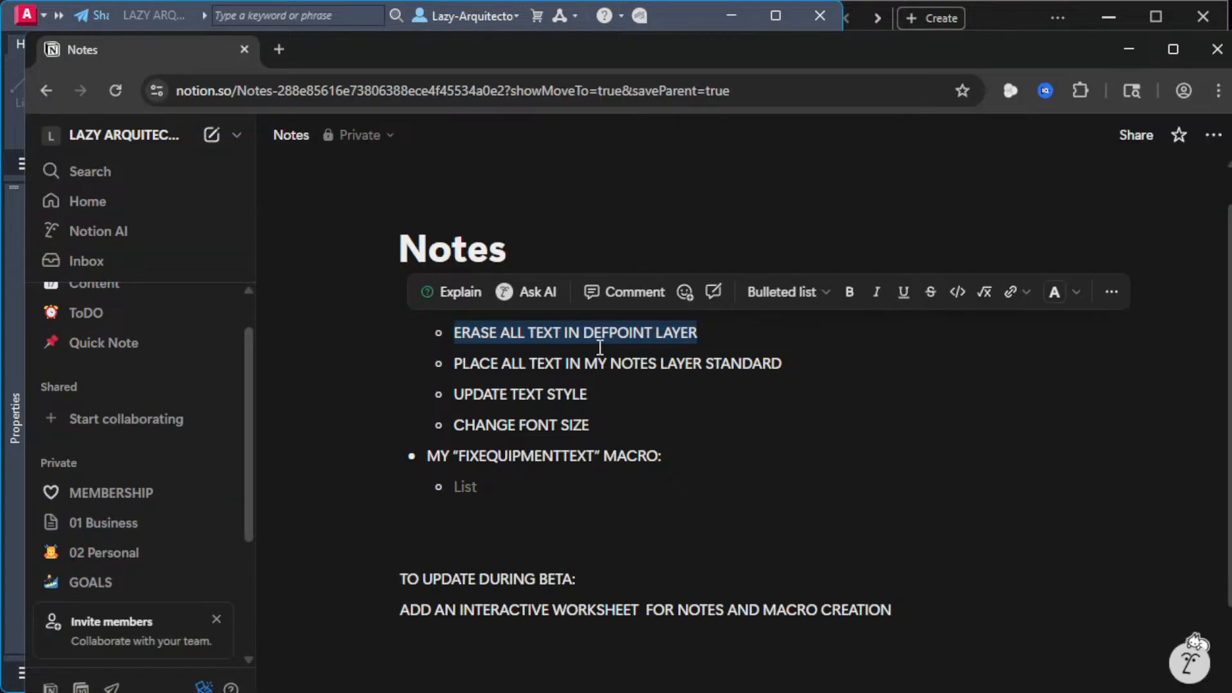
left_click(564, 334)
type("A")
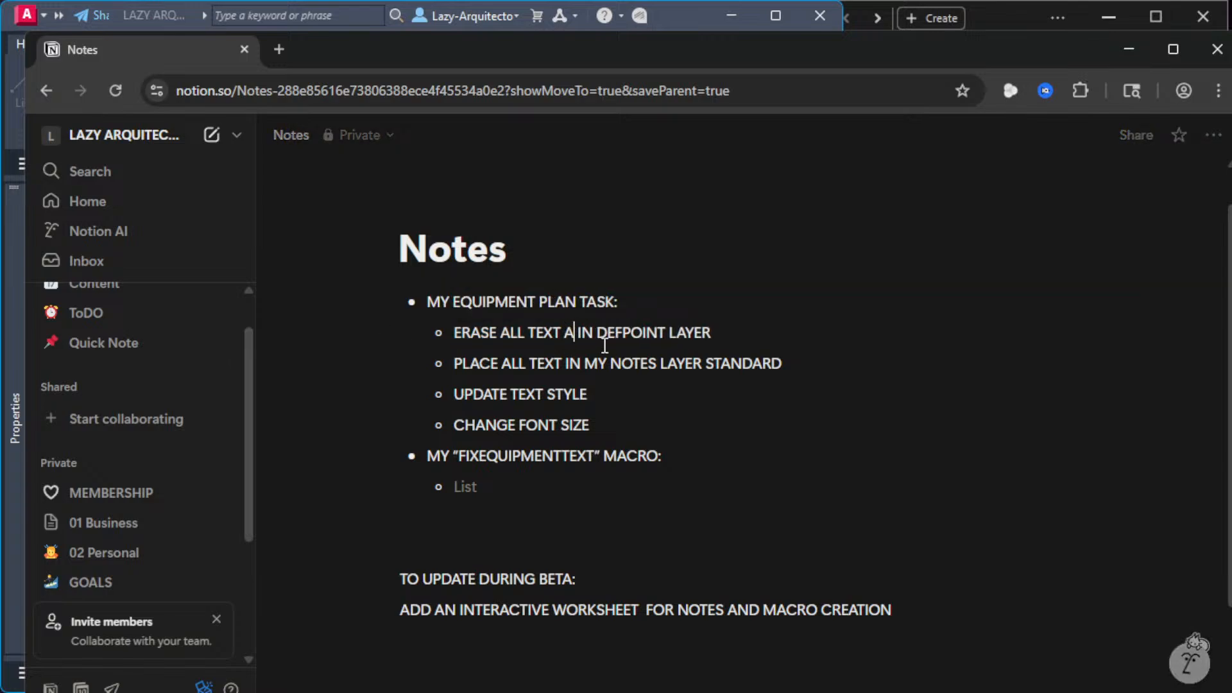
type("ND ")
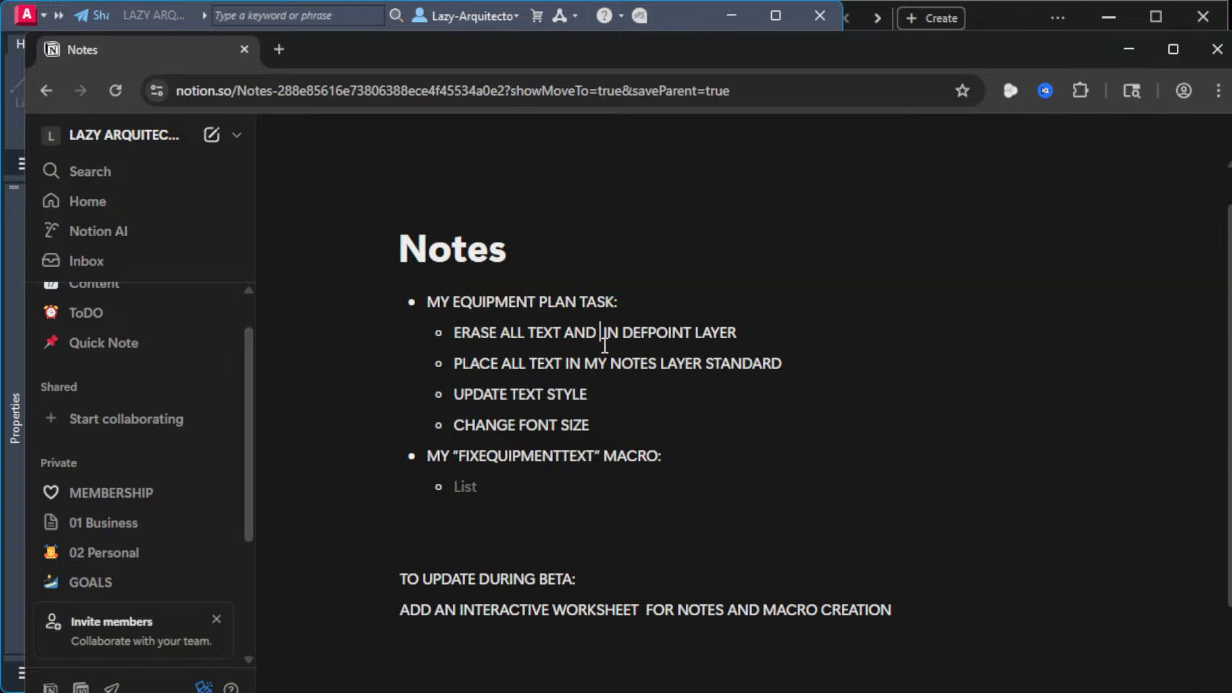
type("MTEXT")
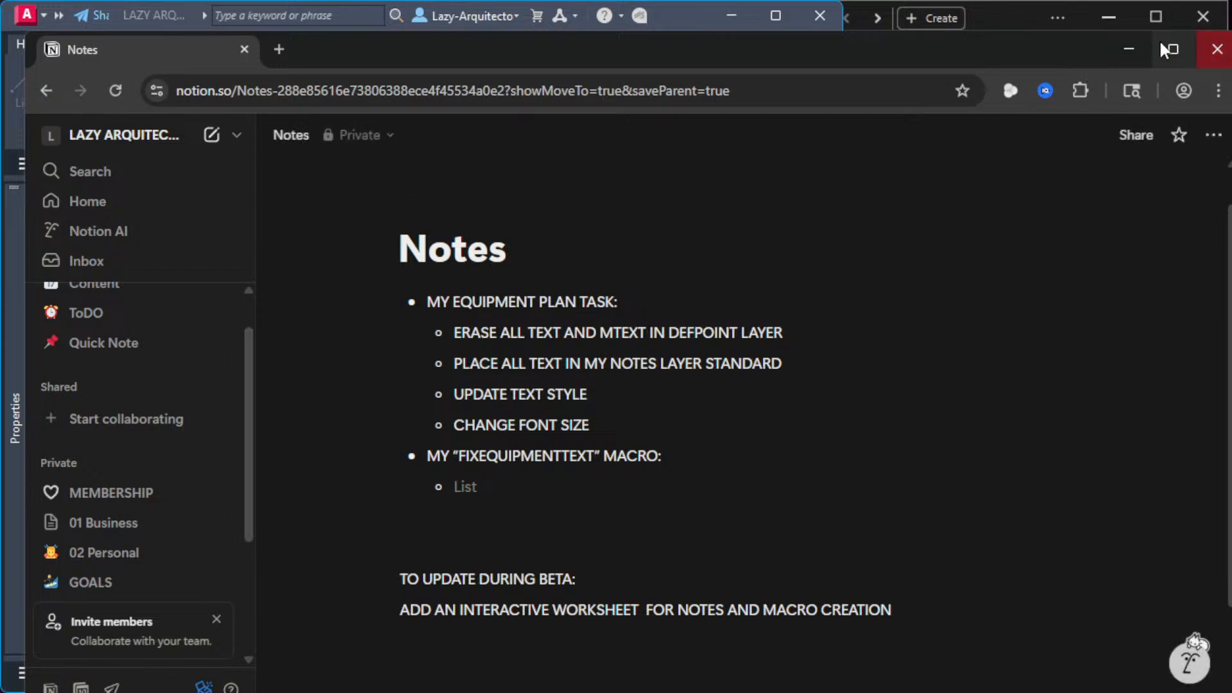
left_click(1128, 51)
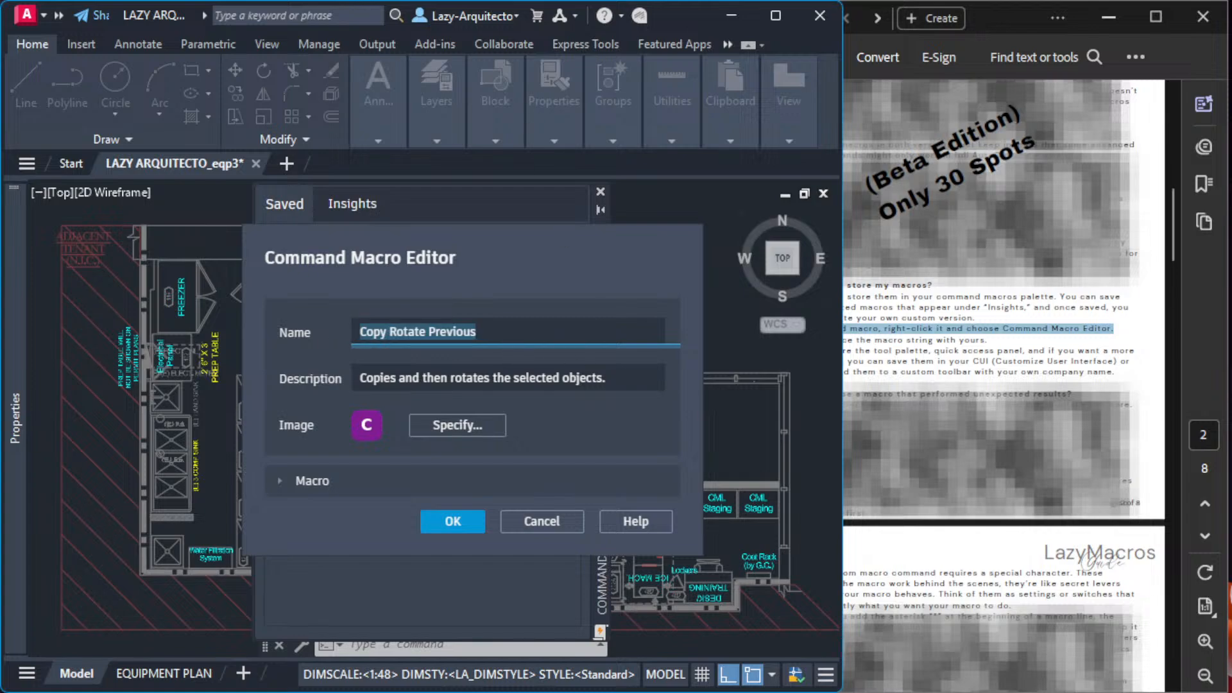
Step: Copy the macro name from the Notion notes and rename the Copy Rotate Previous macro in AutoCAD as FIXEQUIPMENTTEXT
key("alt+Tab")
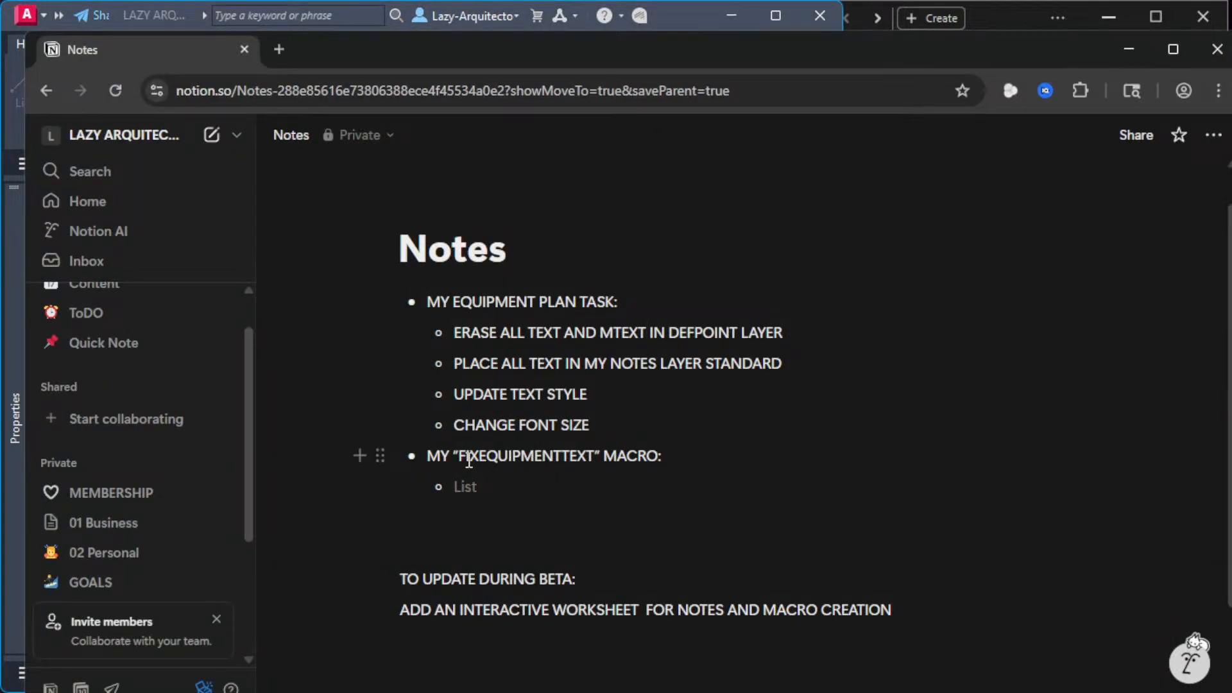
left_click_drag(459, 457, 537, 455)
left_click_drag(591, 462, 586, 459)
right_click(565, 453)
left_click(635, 254)
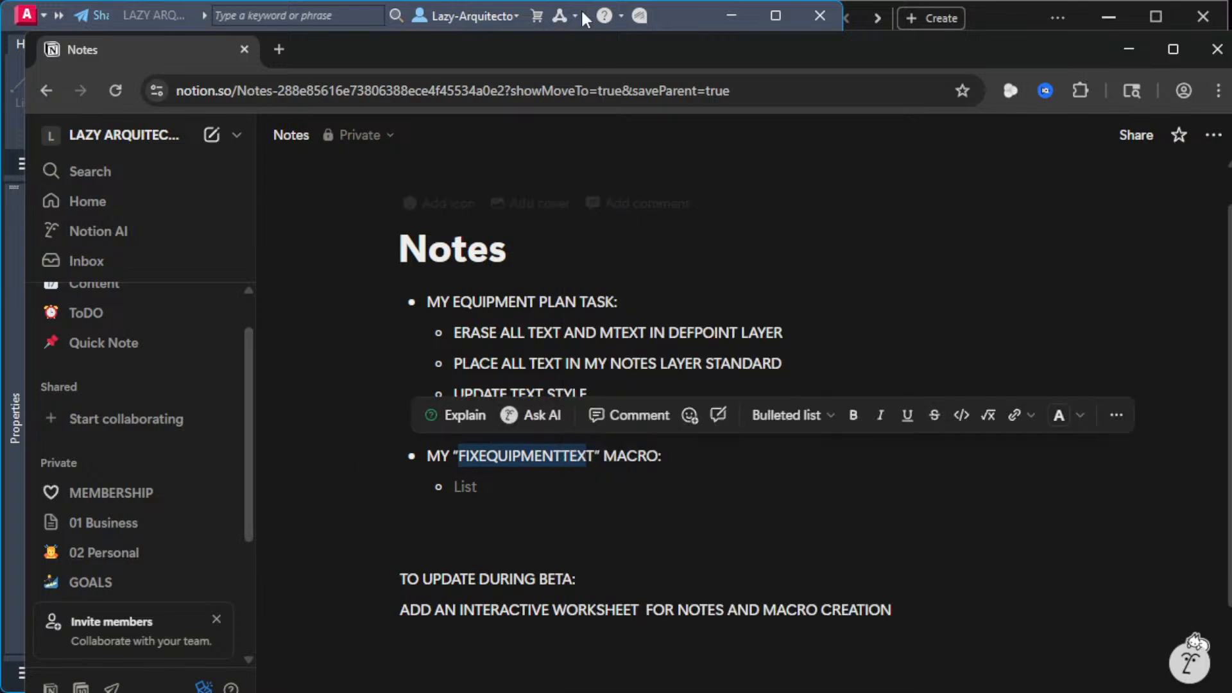
key("alt+Tab")
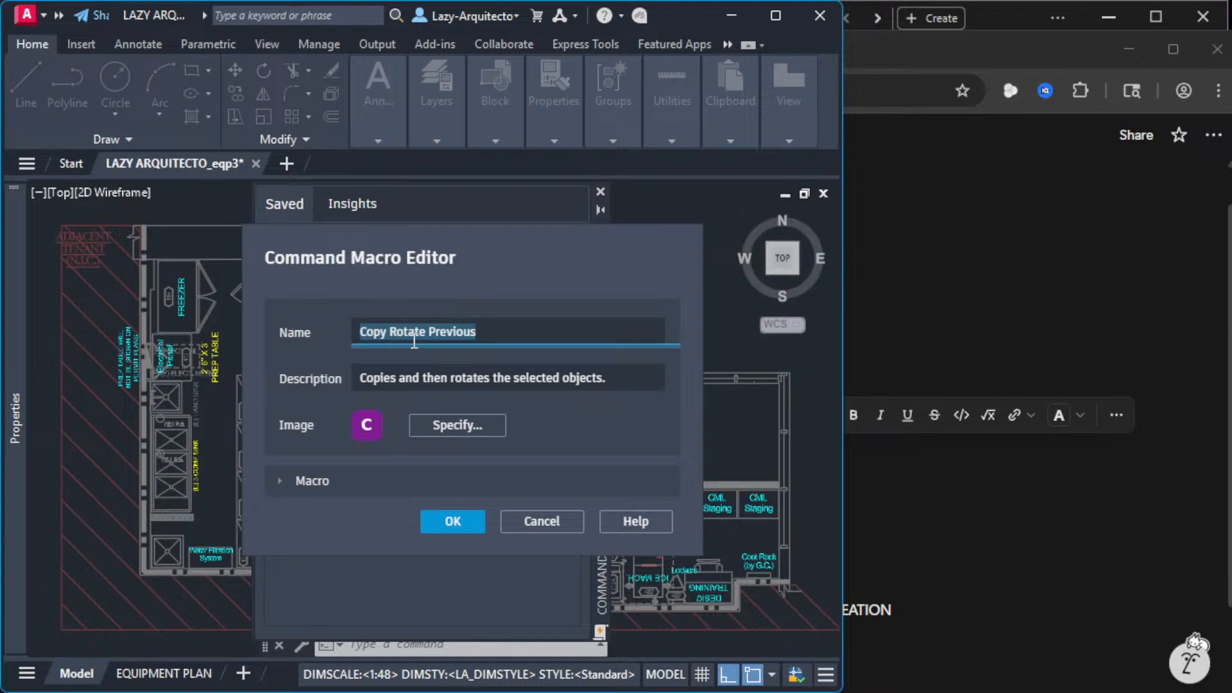
key("ctrl+v")
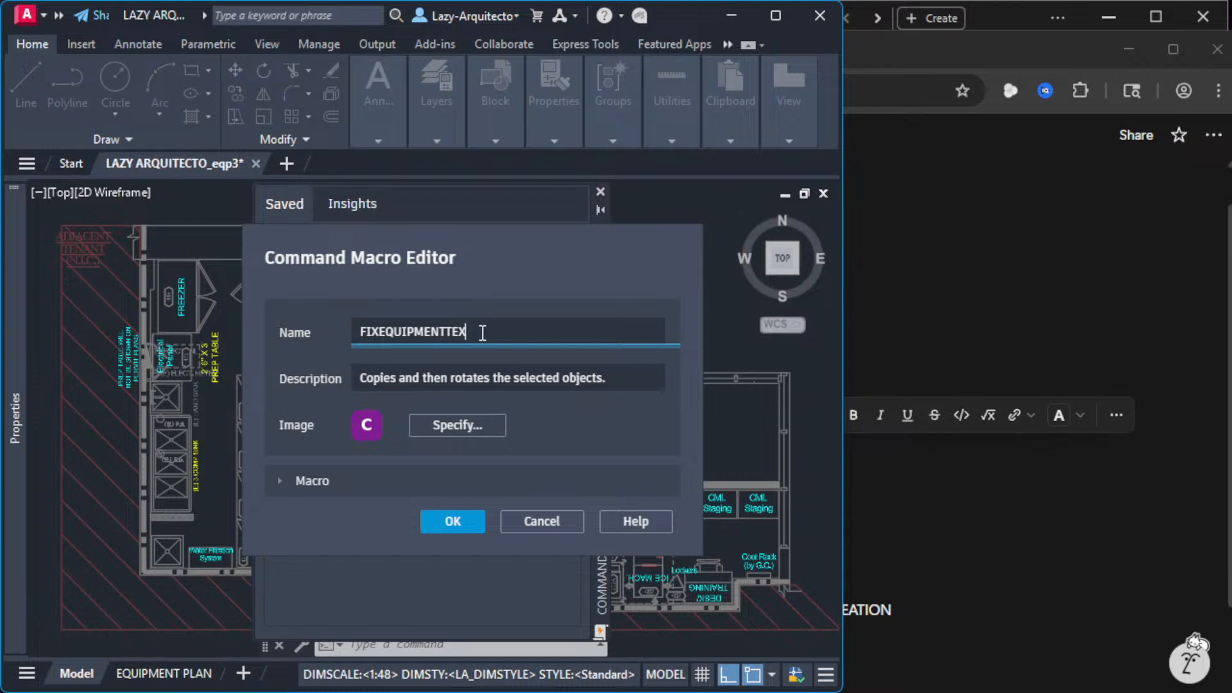
type("T")
Step: Set the macro's description to "This command fix all text per our standards." and view the image selection dialog without choosing an image
key("Tab")
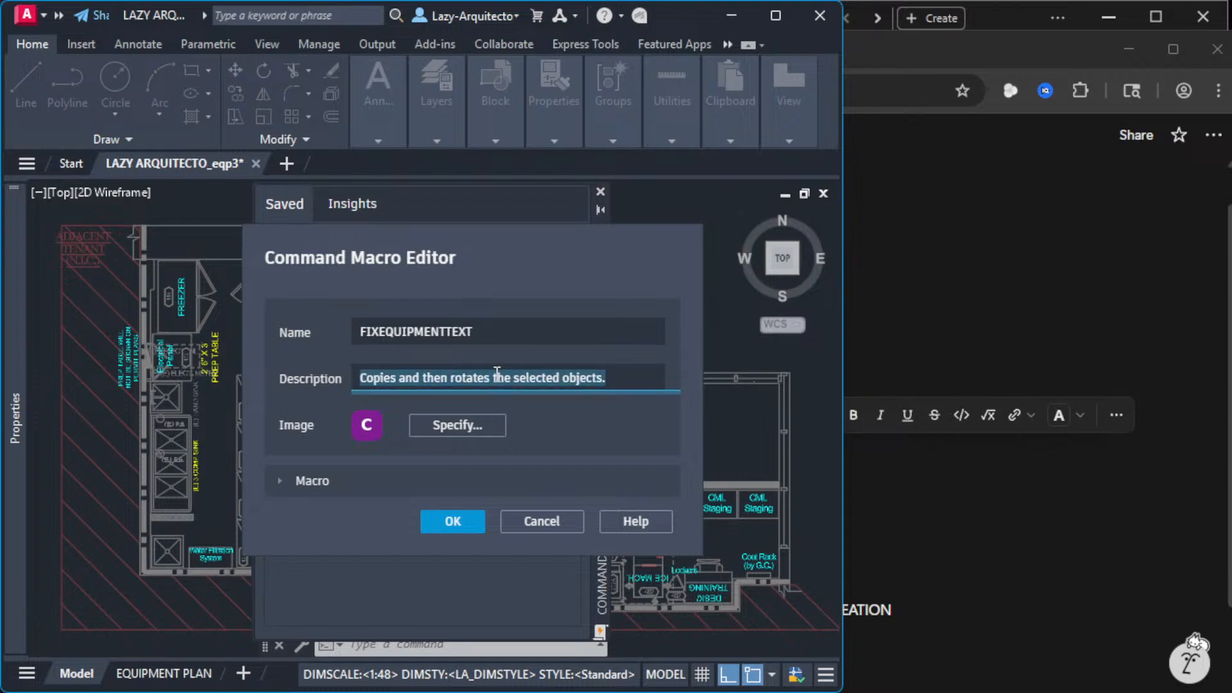
type("Th")
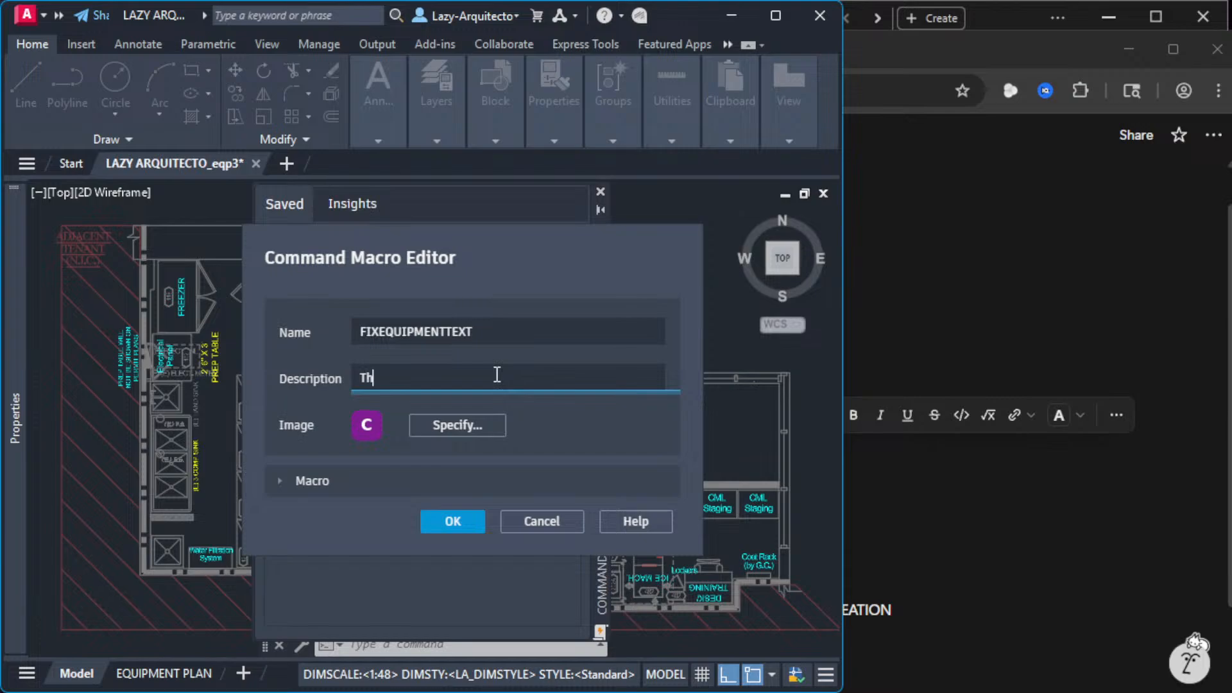
type("is command fix all te")
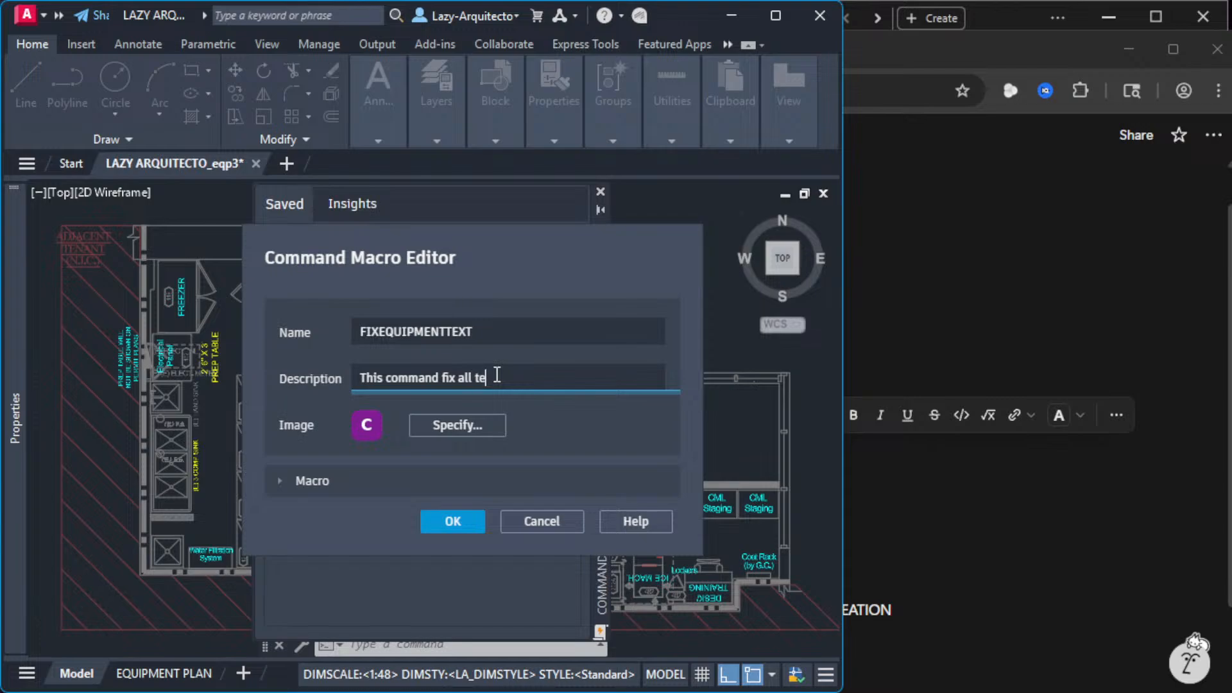
type("xt.per our standards.")
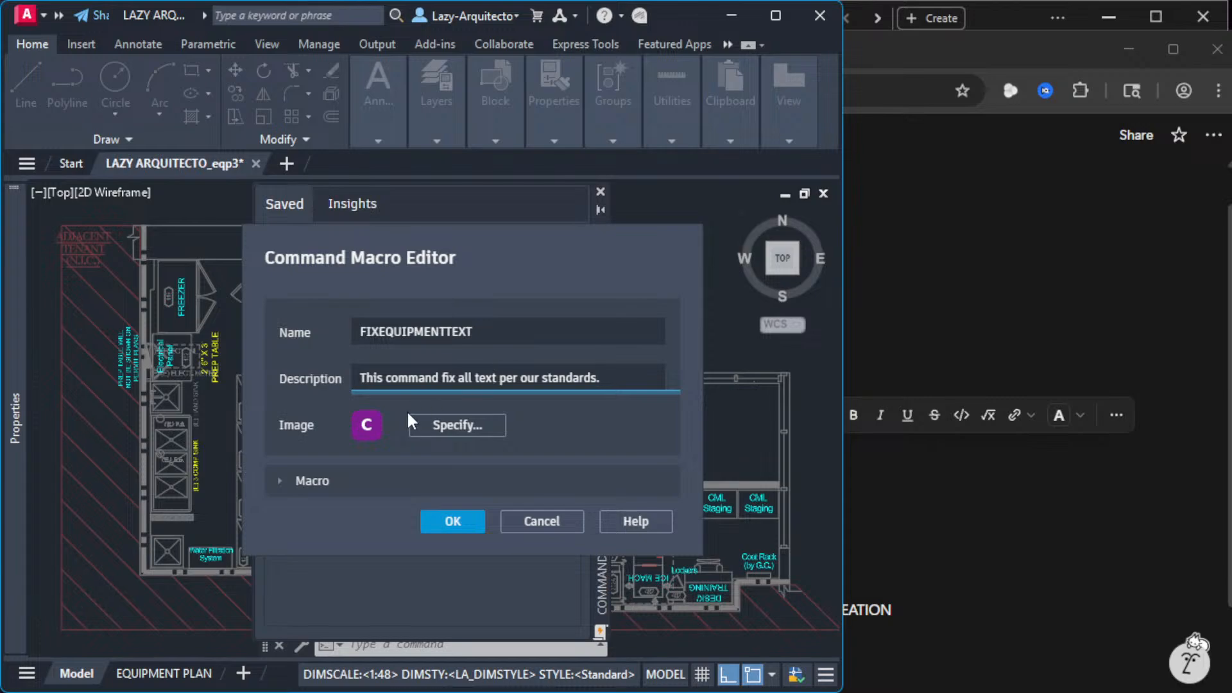
left_click(429, 427)
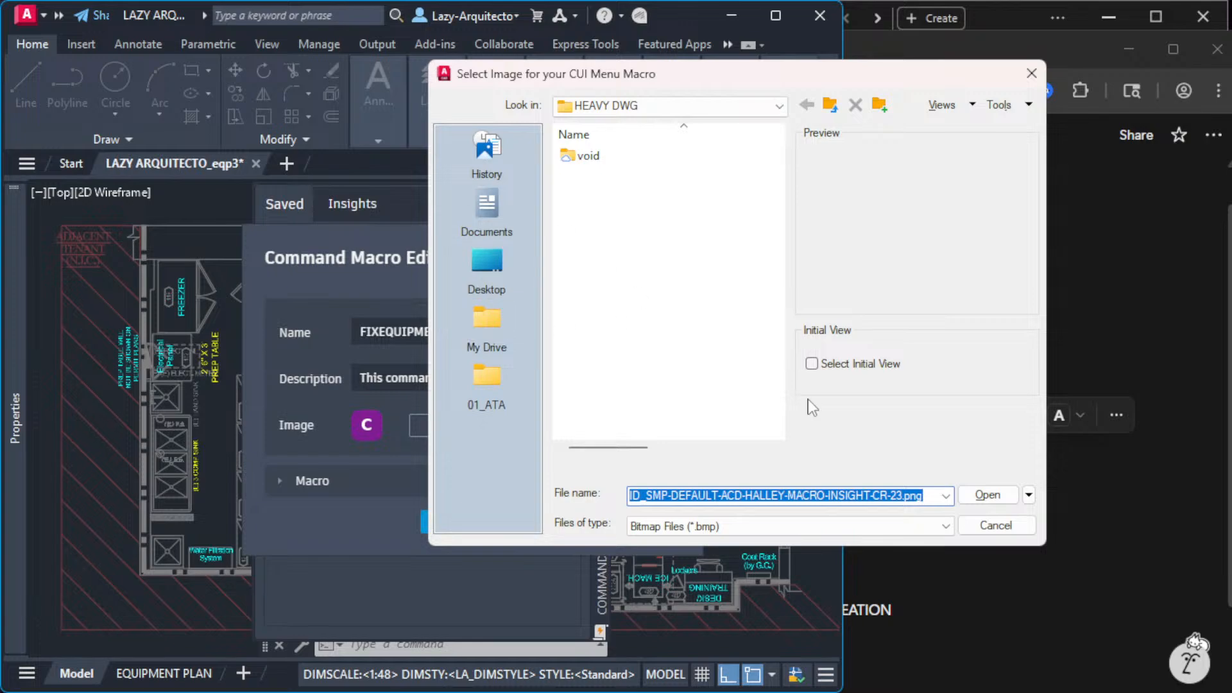
left_click(995, 525)
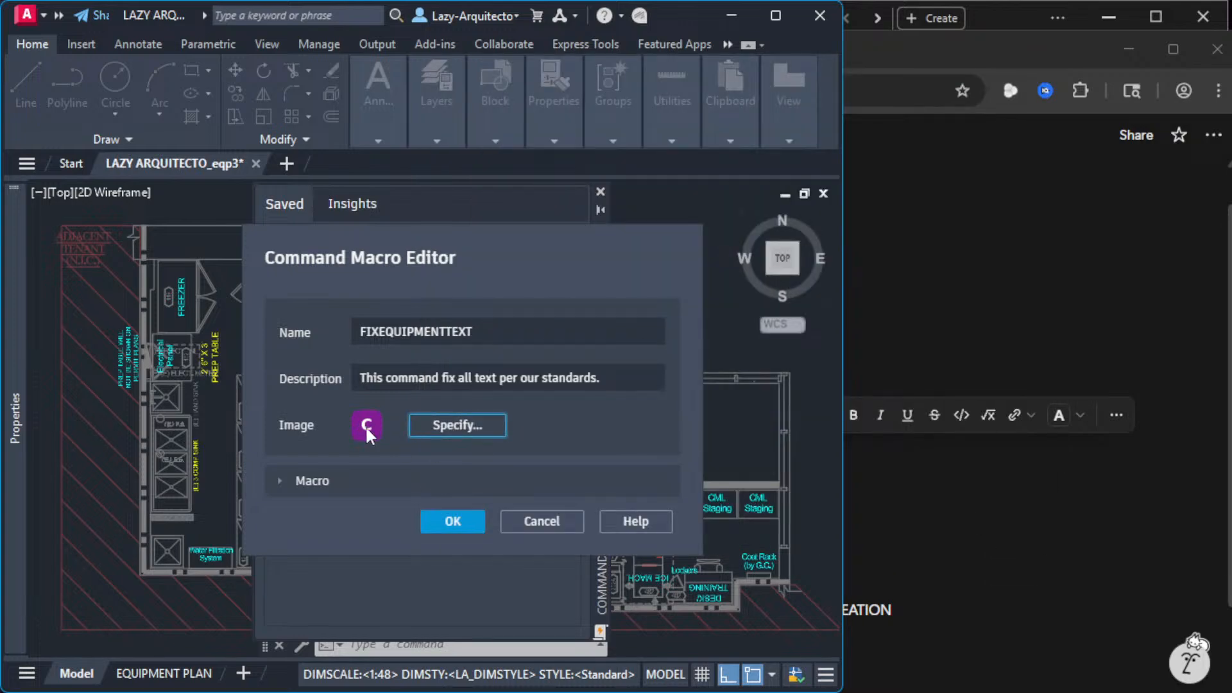
Step: Clear the existing macro string in the Command Macro Editor and return to the LazyMacros guide
left_click(282, 488)
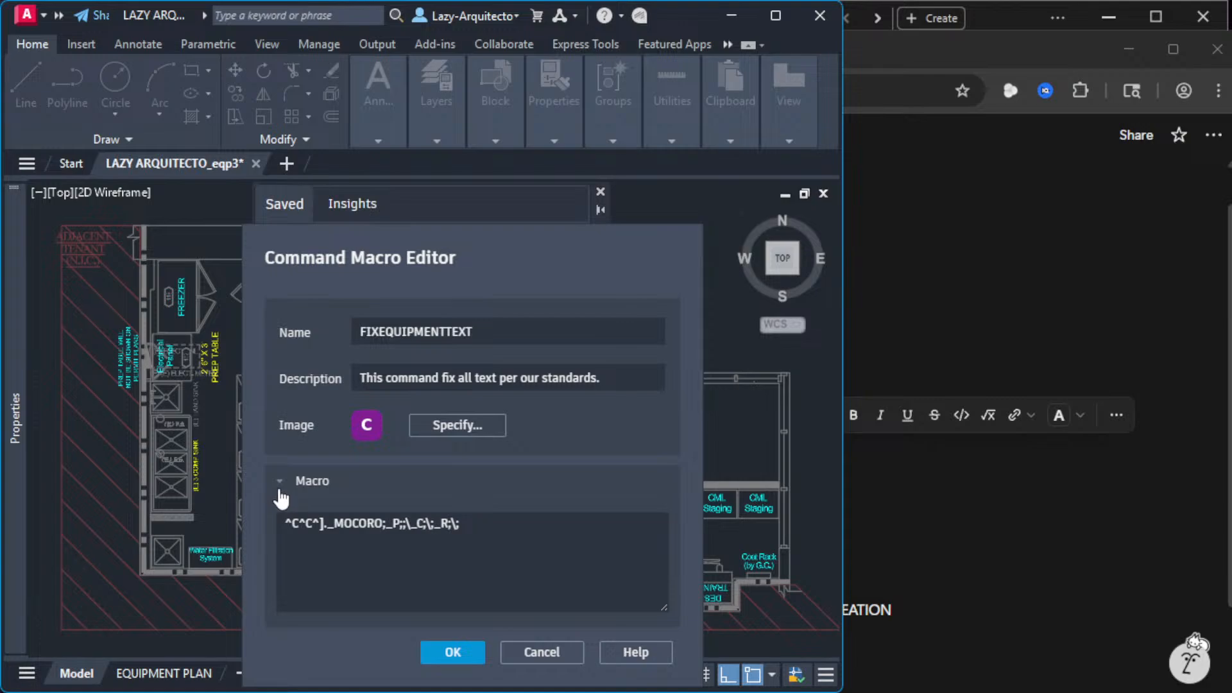
left_click_drag(483, 525, 284, 526)
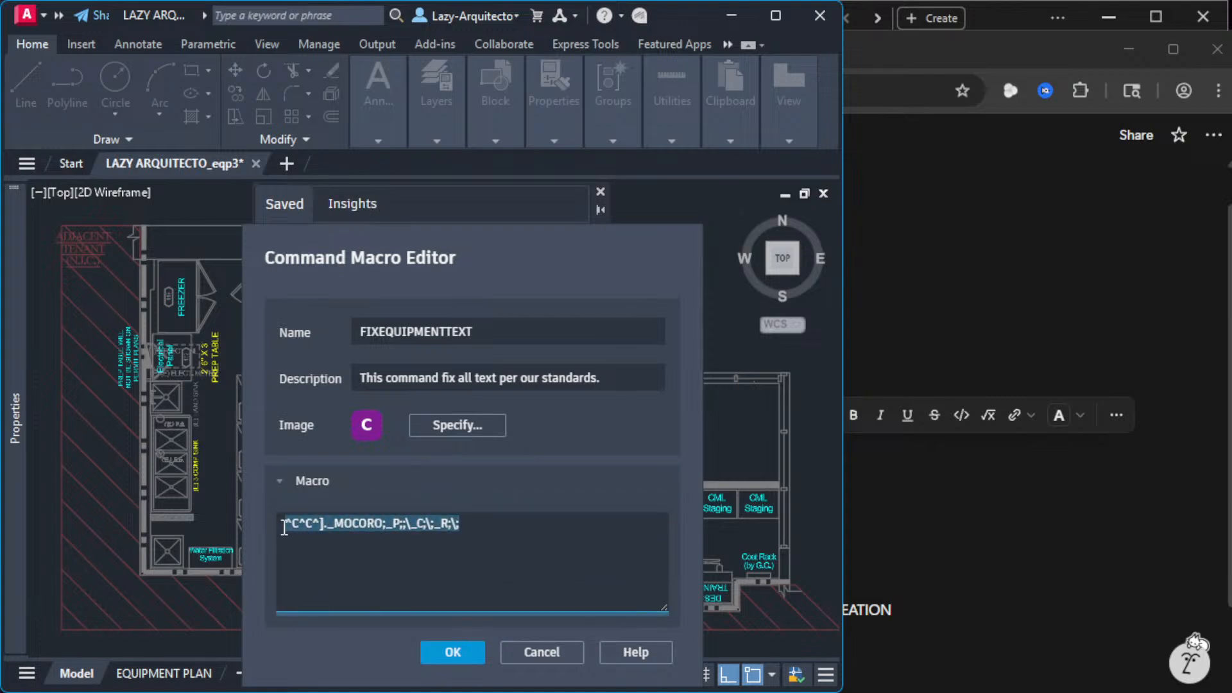
left_click_drag(464, 524, 278, 524)
key("BackSpace")
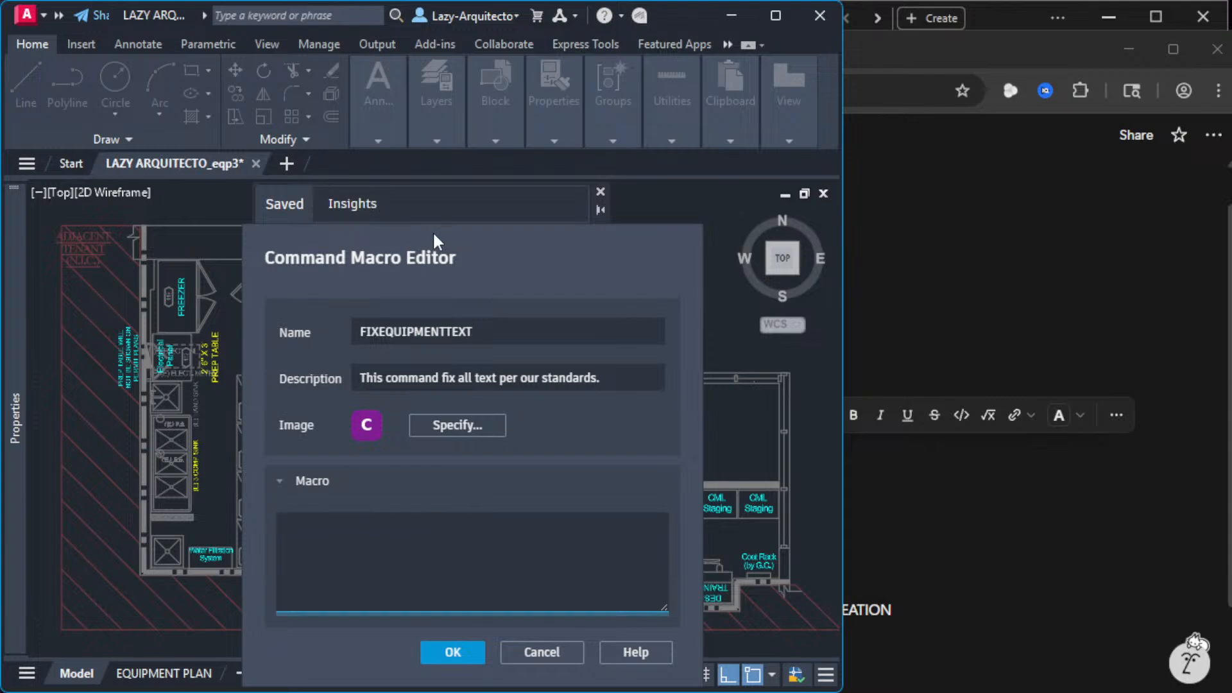
left_click_drag(433, 235, 468, 216)
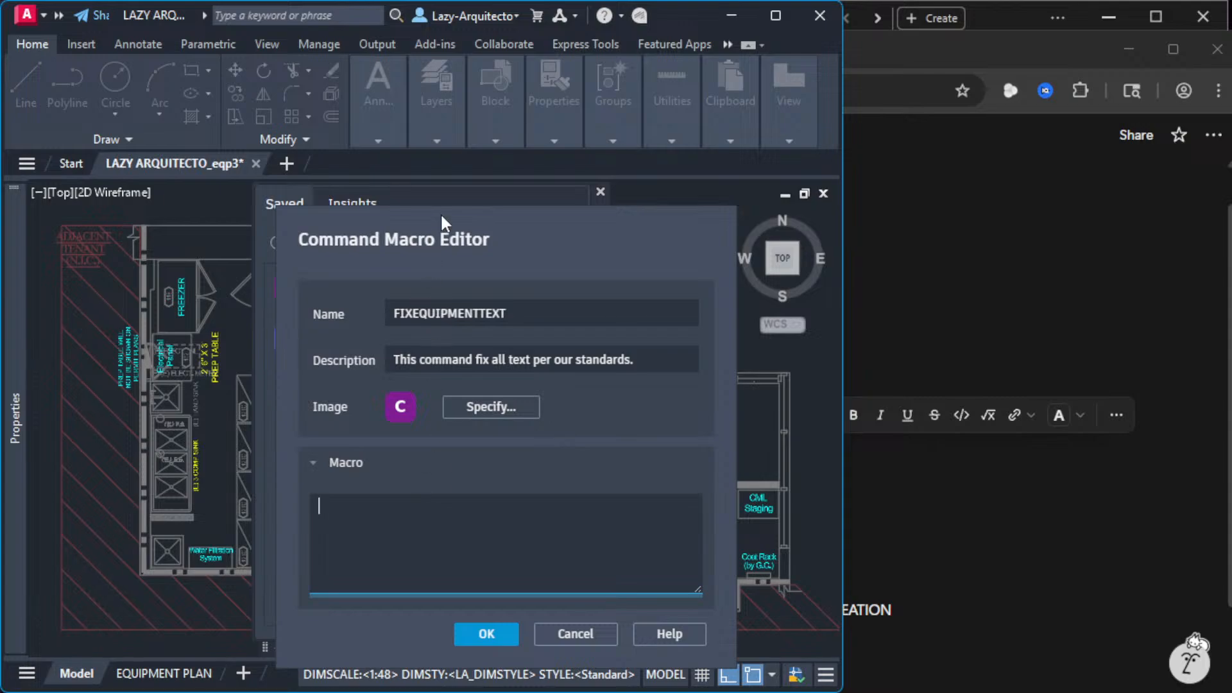
left_click_drag(440, 212, 469, 205)
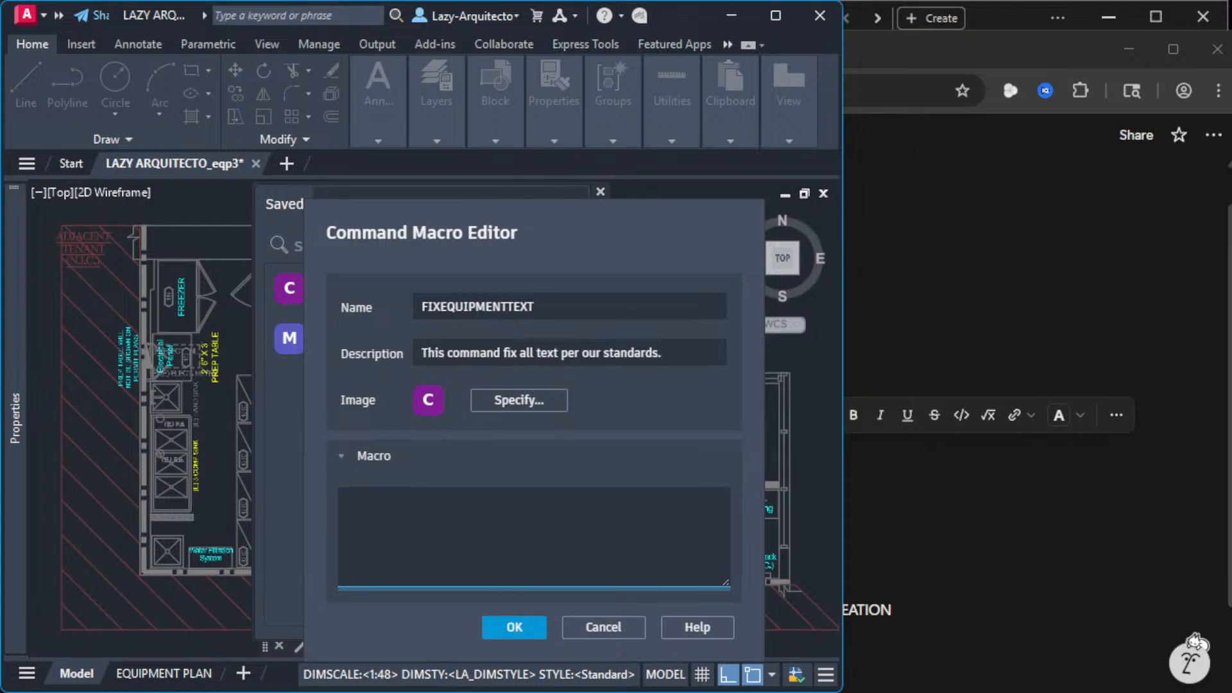
key("alt+Tab")
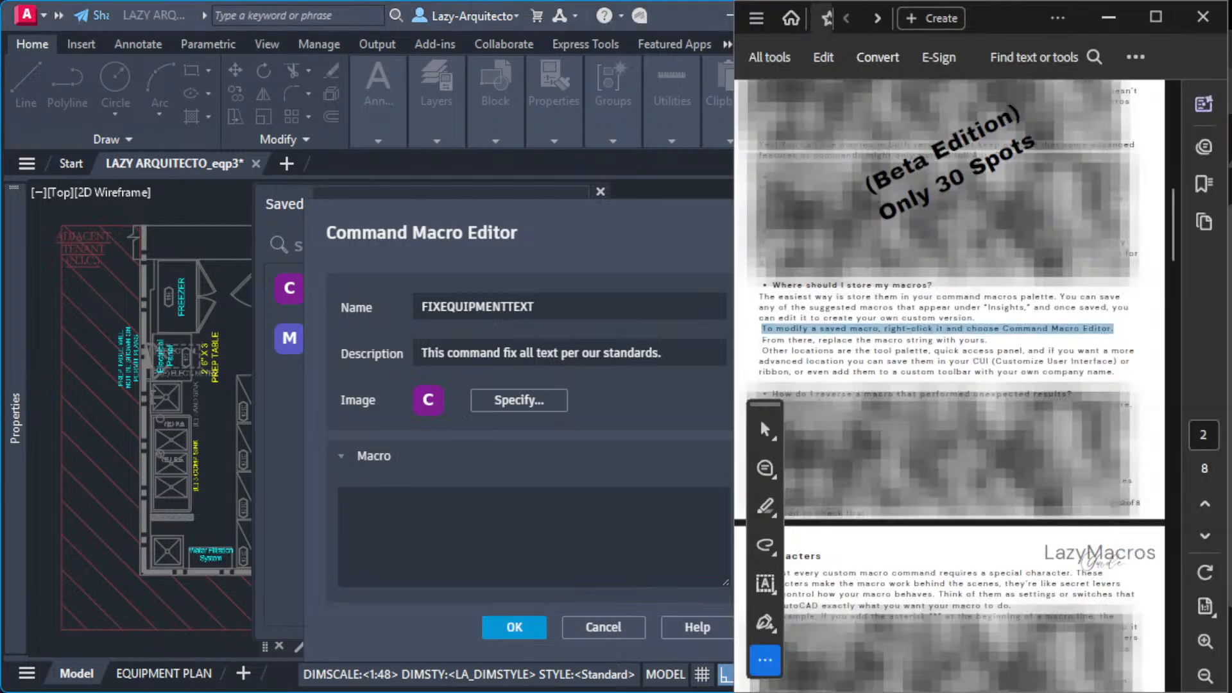
Step: Review the opening pages of the LazyMacros guide and the introduction to its Characters section
scroll(993, 364, "up", 5)
scroll(962, 332, "up", 4)
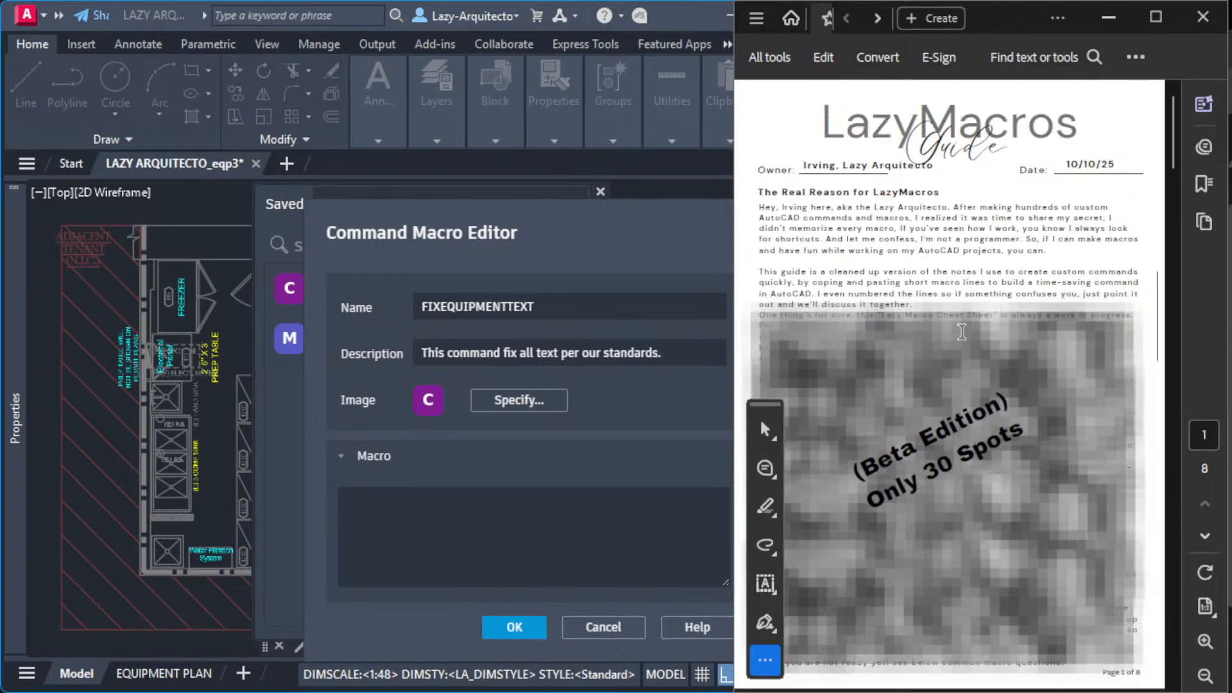
scroll(962, 332, "down", 18)
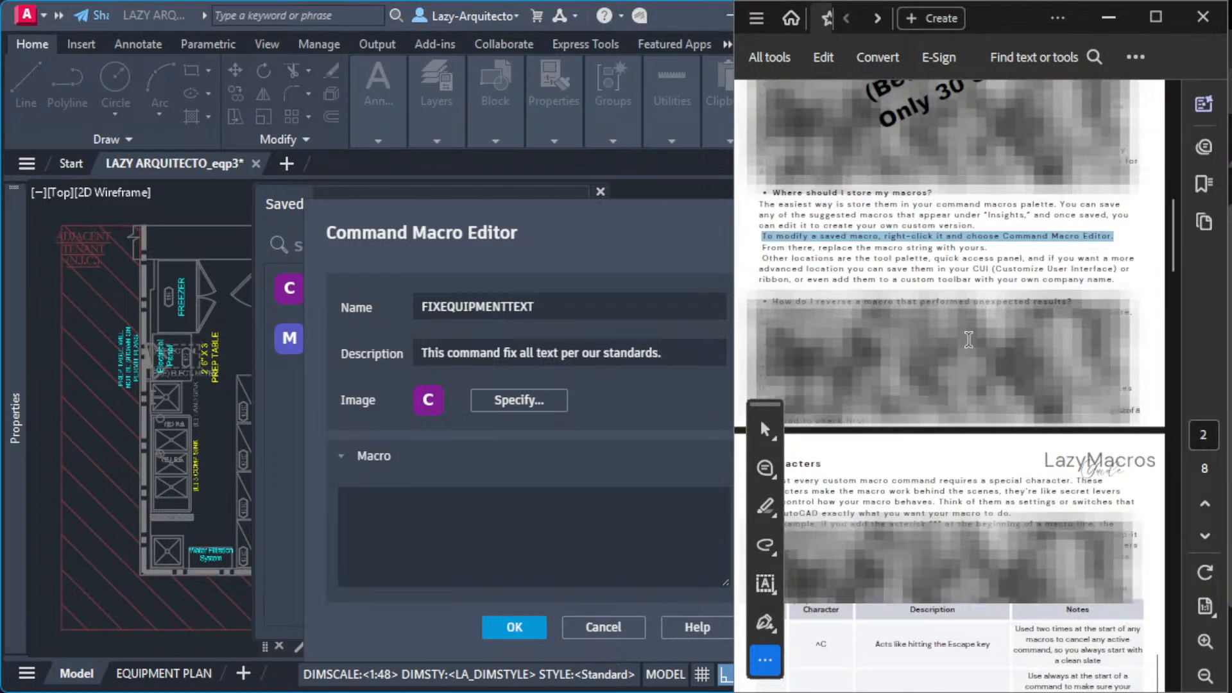
scroll(969, 340, "up", 1)
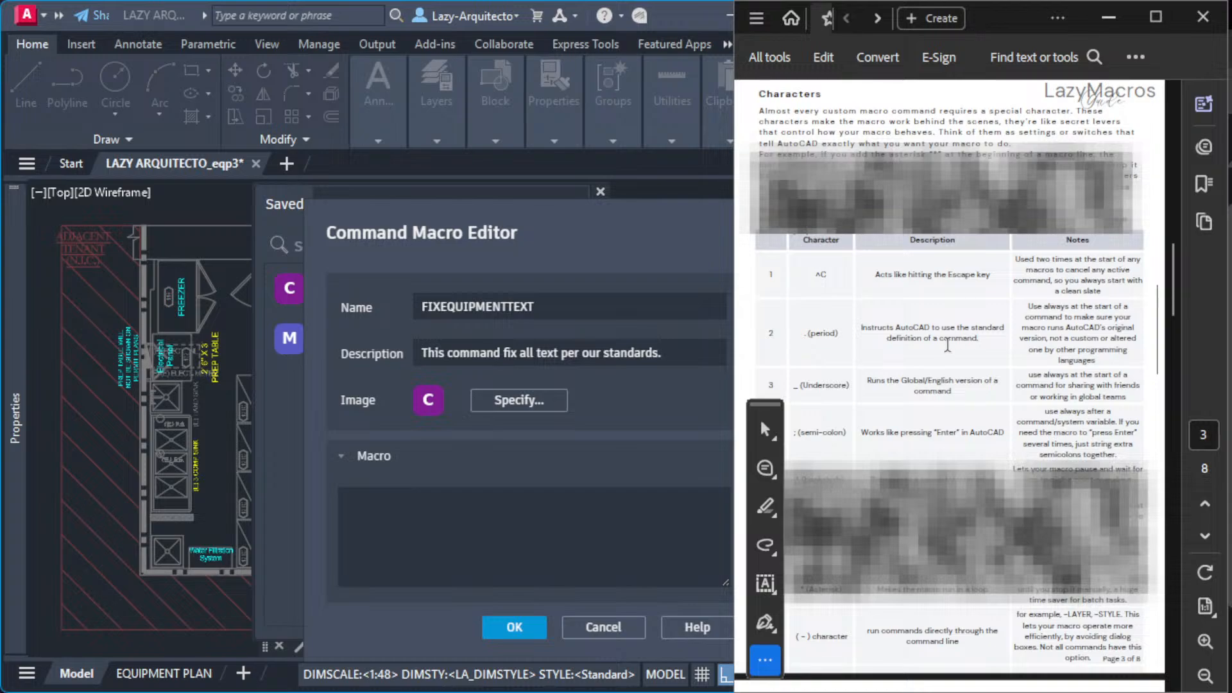
scroll(947, 344, "up", 1)
scroll(838, 202, "up", 4)
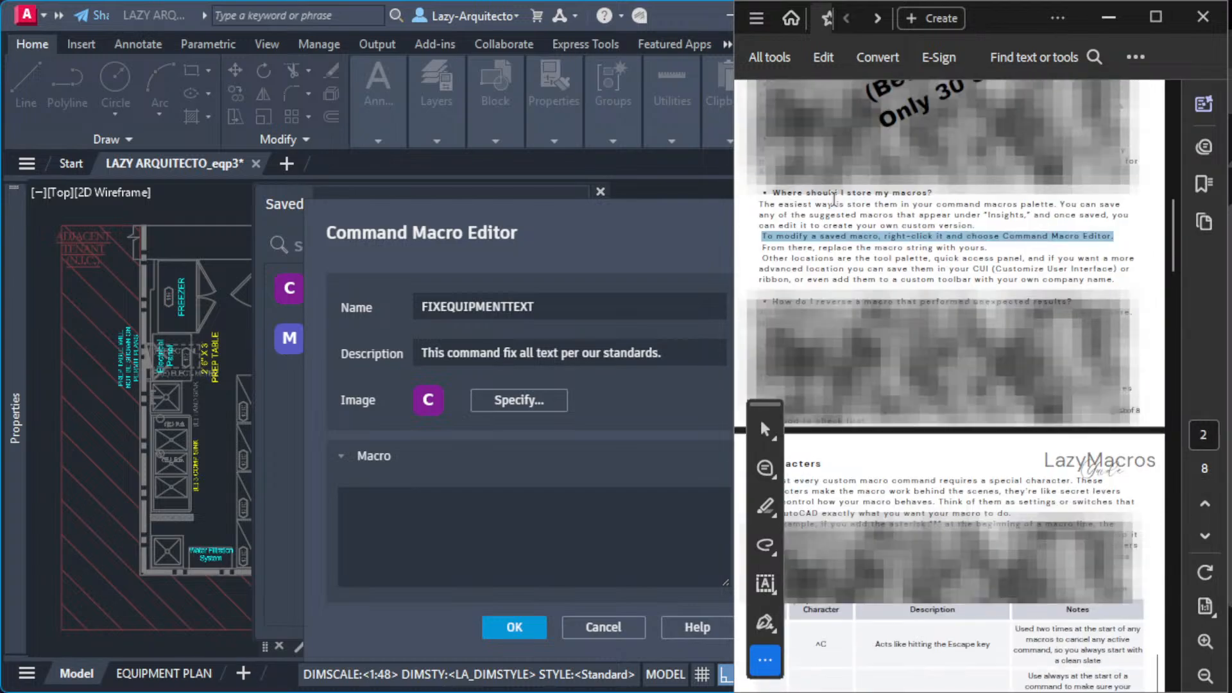
scroll(846, 230, "down", 3)
left_click_drag(781, 204, 984, 203)
left_click(974, 214)
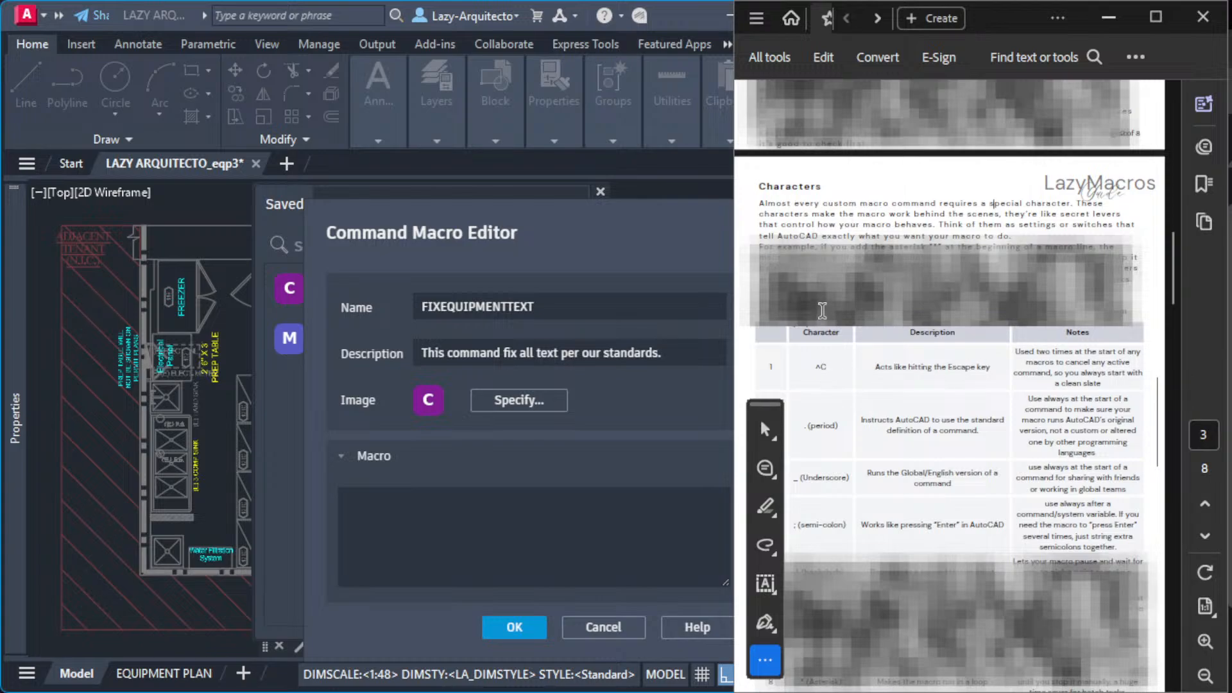
Step: Find the Example section in the guide and examine its explanation of how to start a macro string
scroll(934, 310, "down", 8)
scroll(934, 310, "down", 15)
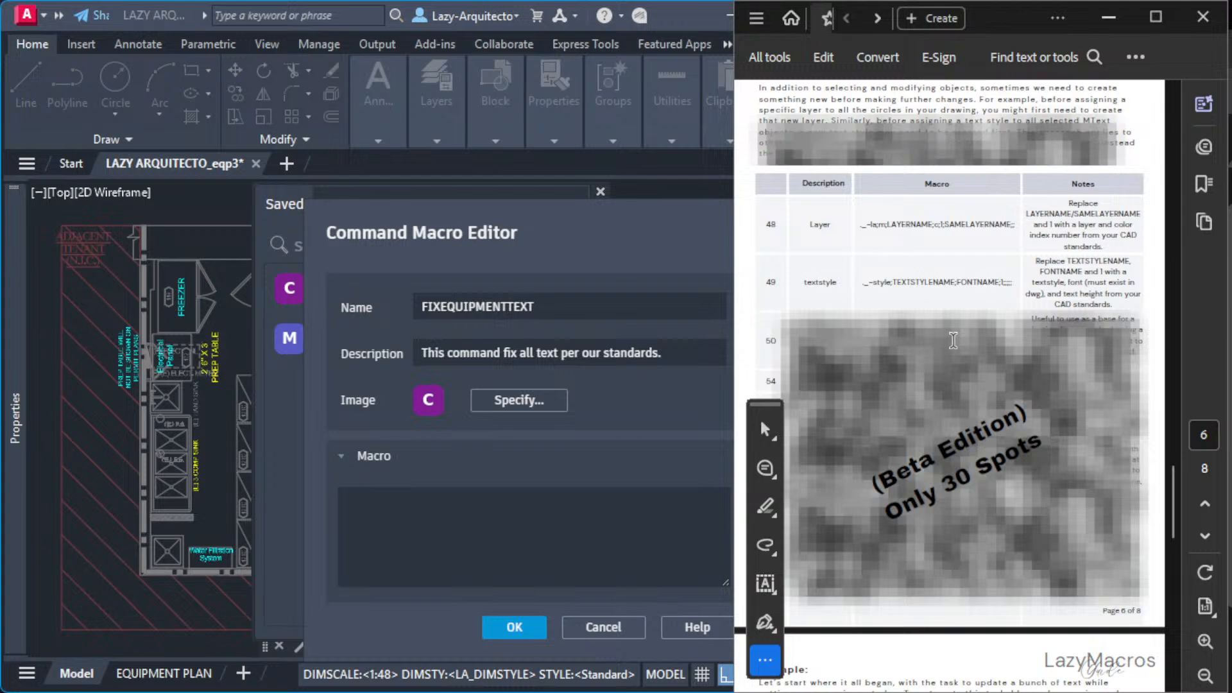
scroll(953, 340, "down", 8)
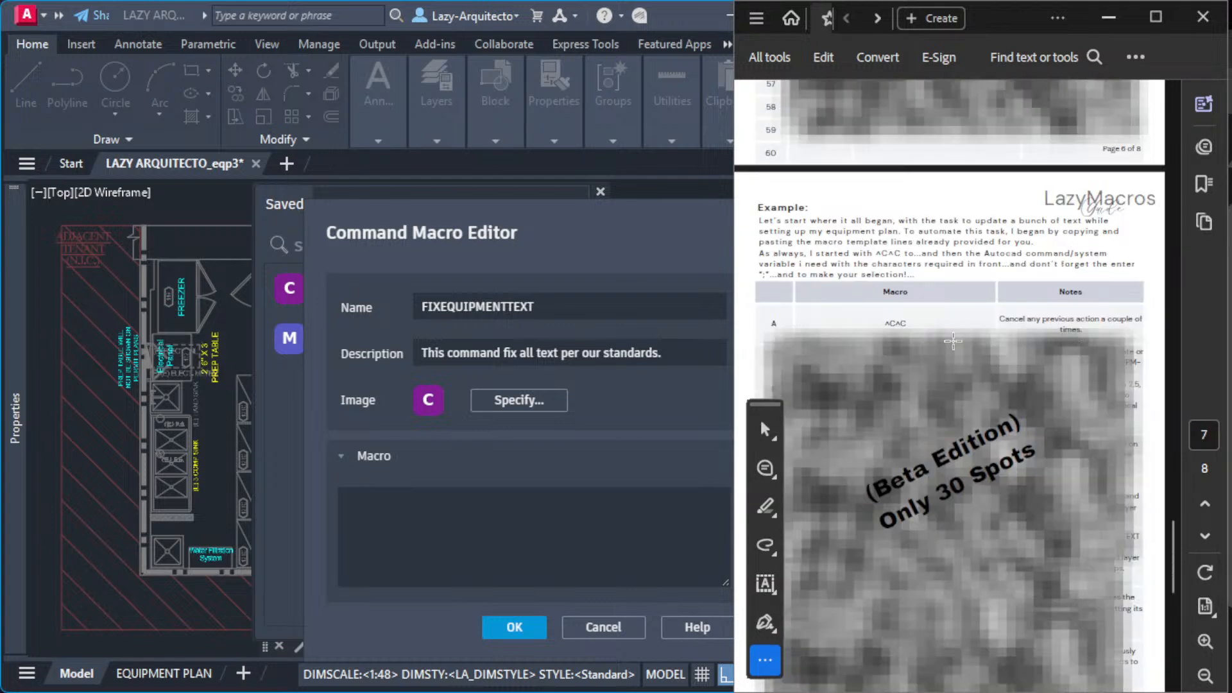
scroll(855, 286, "down", 2)
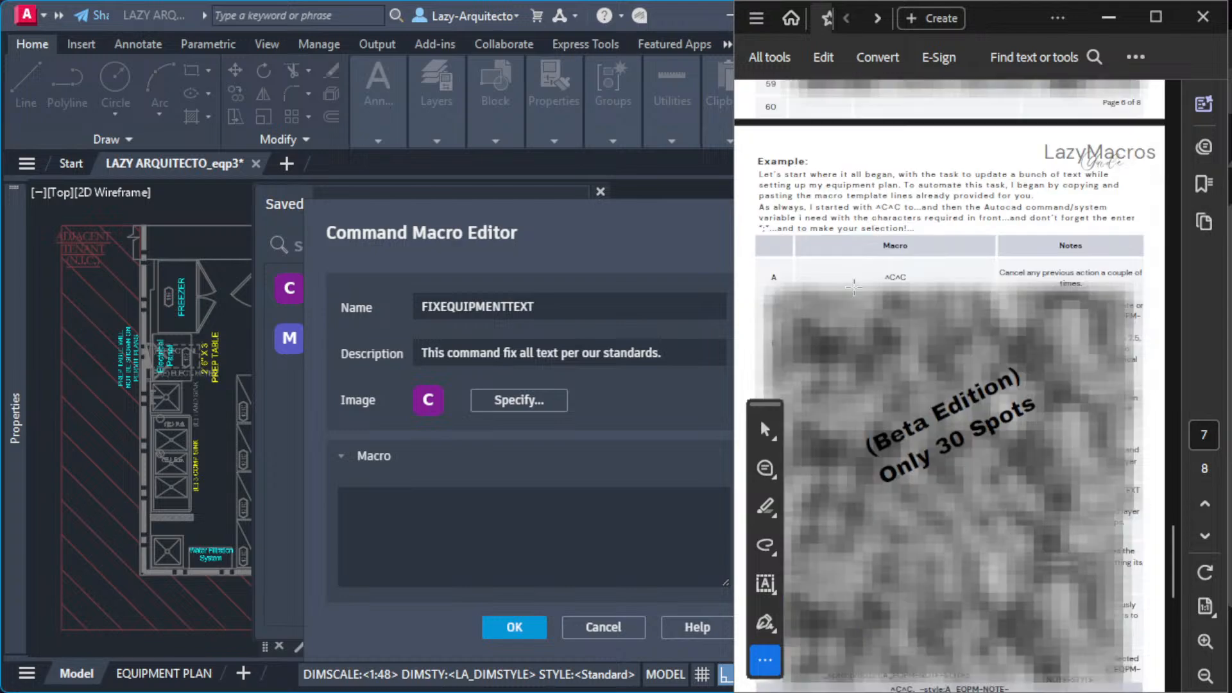
scroll(854, 287, "up", 2)
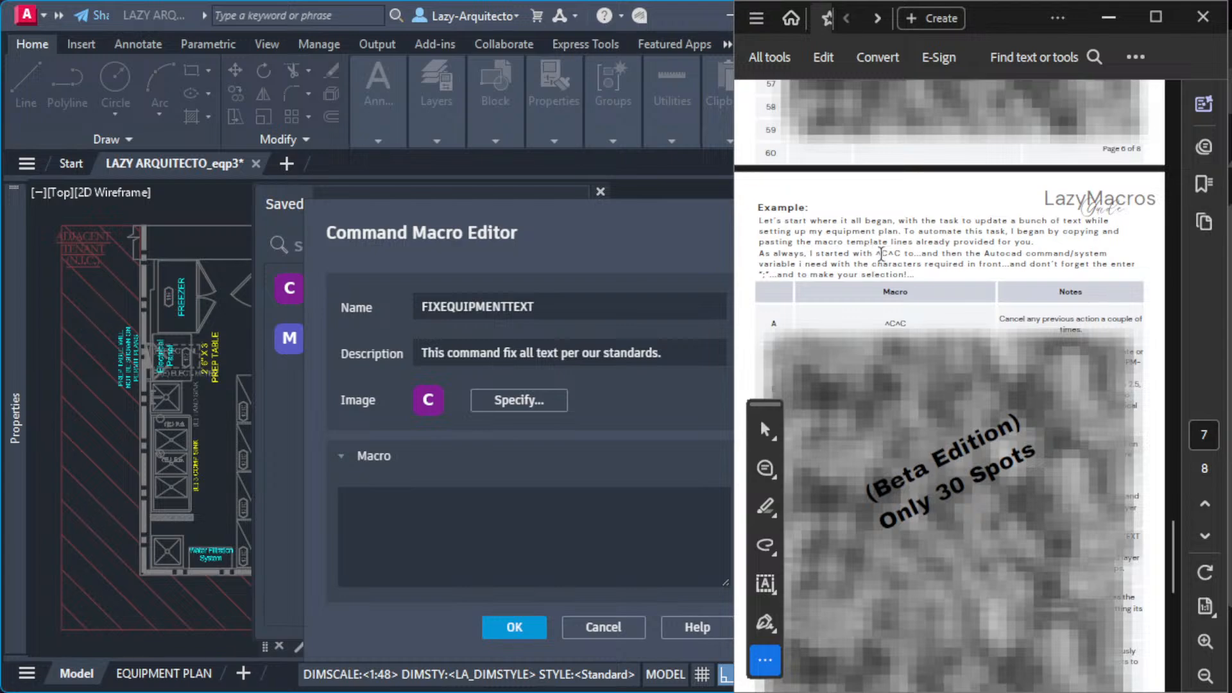
left_click_drag(875, 253, 907, 253)
left_click(945, 327)
scroll(872, 345, "up", 3)
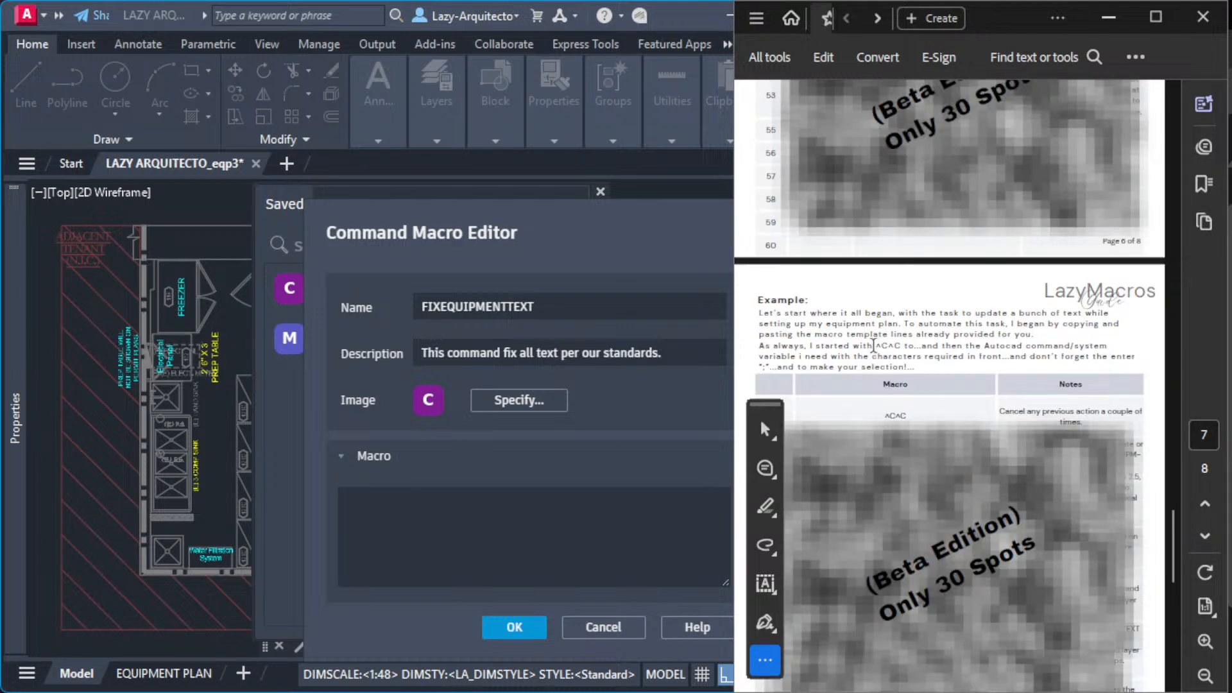
scroll(873, 345, "down", 2)
scroll(871, 356, "down", 2)
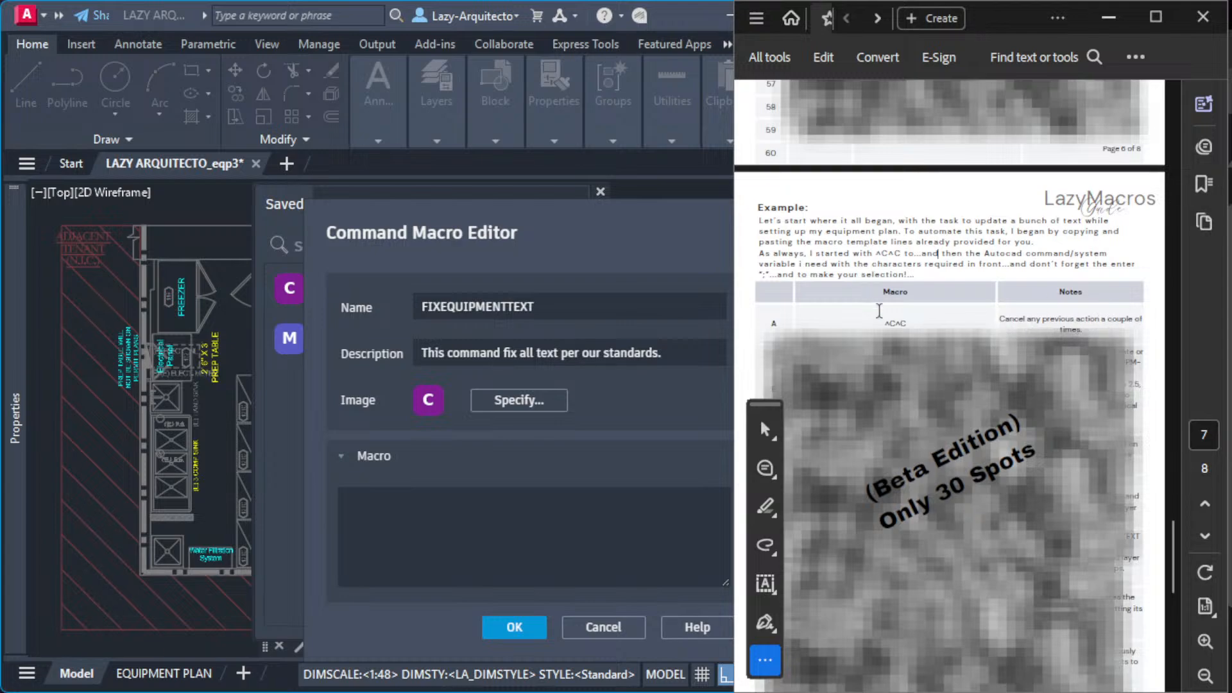
Step: Copy ^C^C from the guide's example table into the empty macro string and reposition the Command Macro Editor
left_click_drag(885, 324, 905, 324)
right_click(905, 324)
left_click(930, 346)
left_click(376, 502)
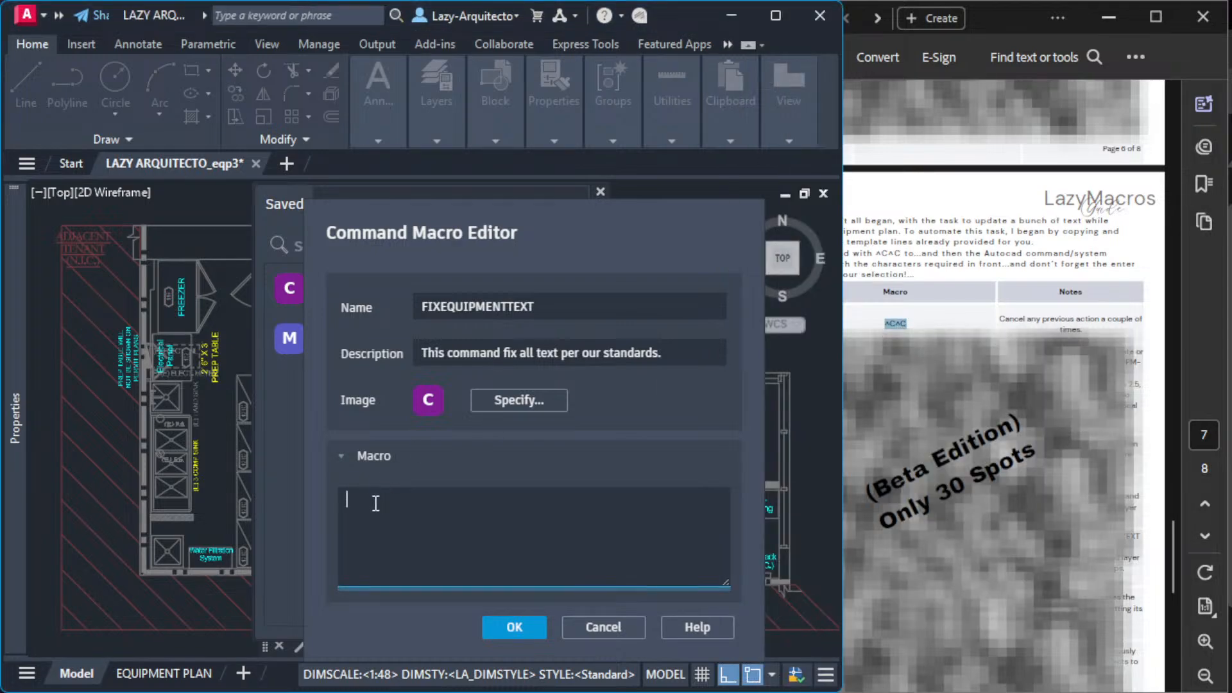
key("ctrl+v")
mouse_move(479, 215)
left_mouse_down()
mouse_move(609, 230)
mouse_move(308, 243)
mouse_move(302, 202)
mouse_move(321, 191)
mouse_move(471, 182)
left_mouse_up()
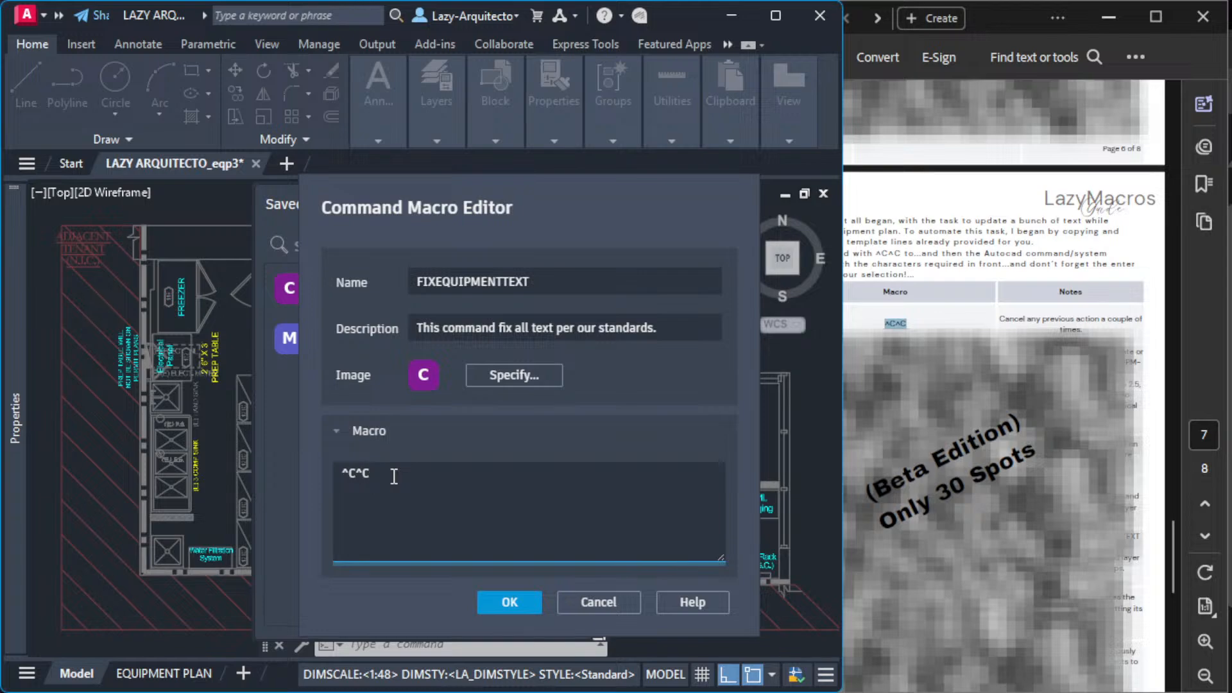
left_click_drag(400, 186, 416, 163)
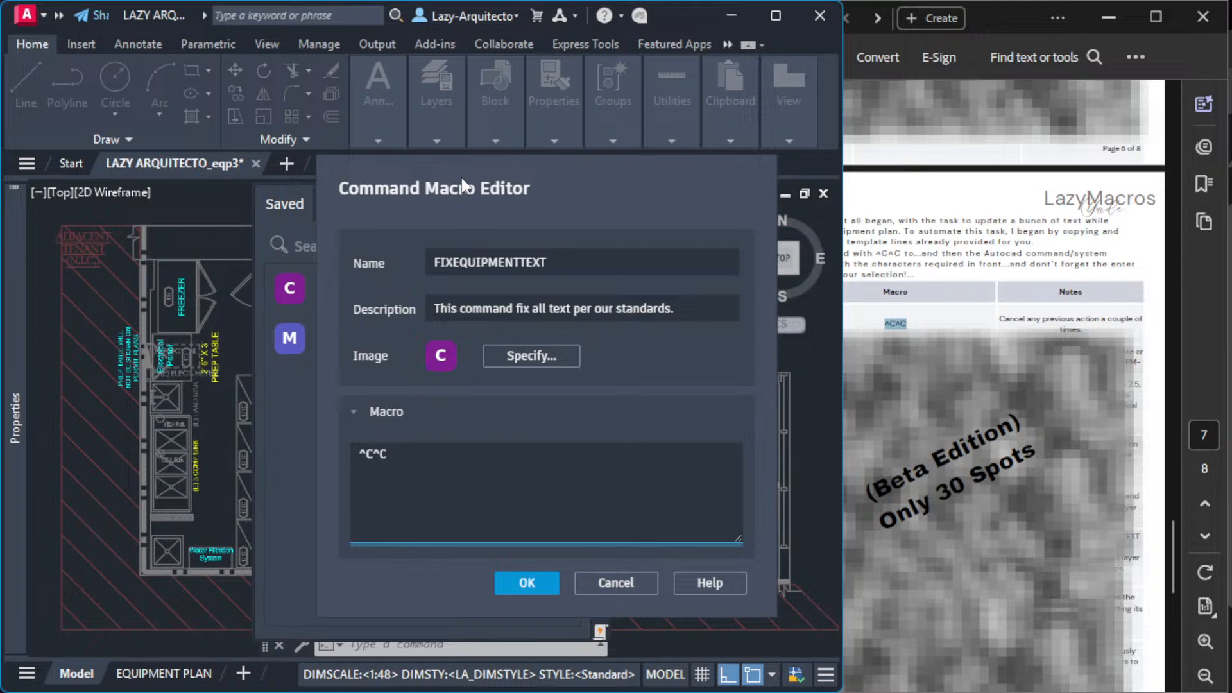
left_click_drag(461, 178, 491, 186)
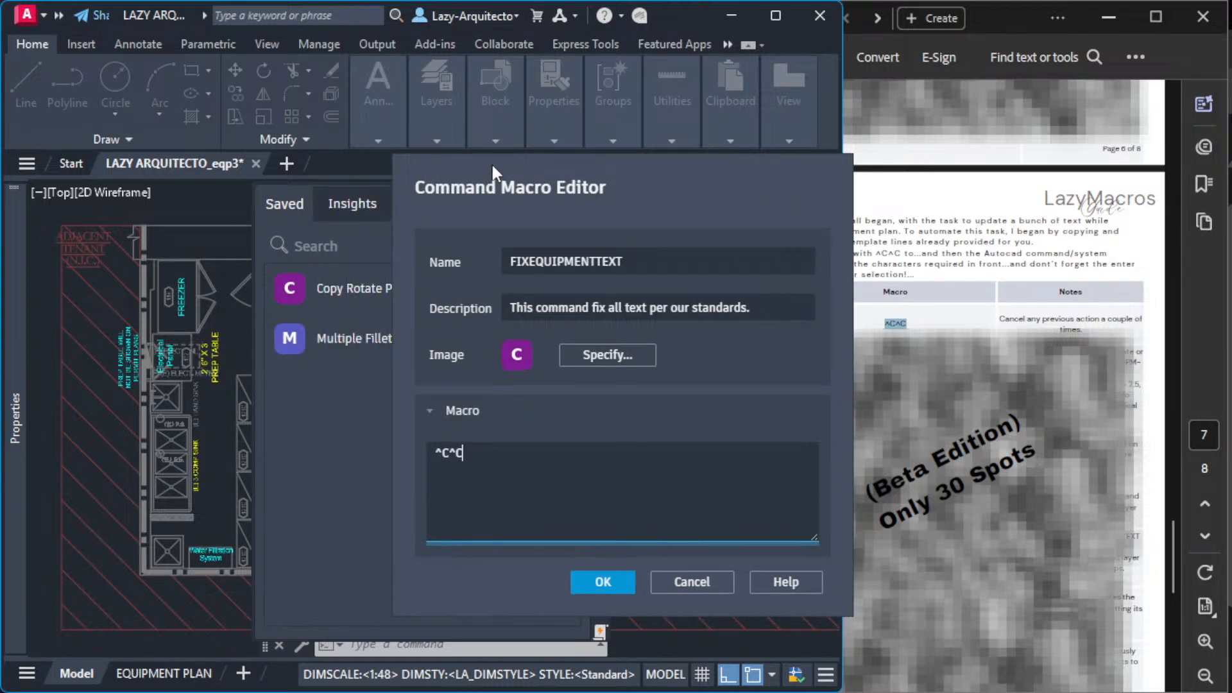
left_click_drag(492, 167, 349, 175)
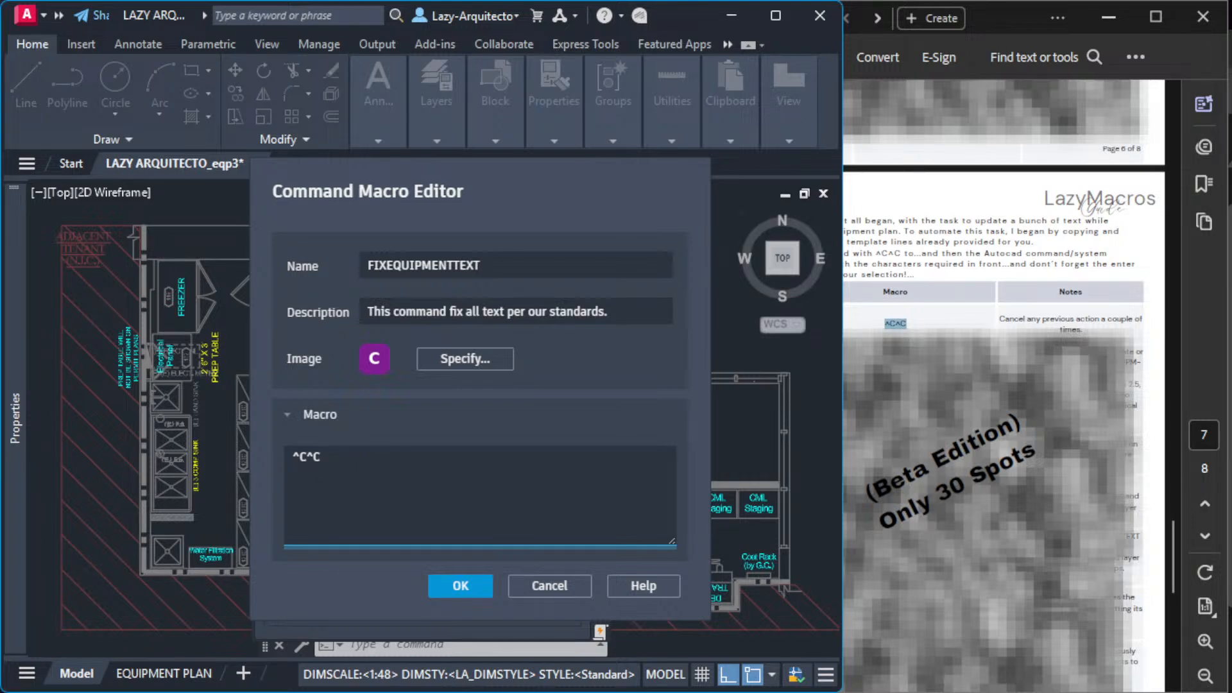
Step: Check the first equipment plan task in the Notion notes, then return to the Command Macro Editor and the guide
key("alt+Tab")
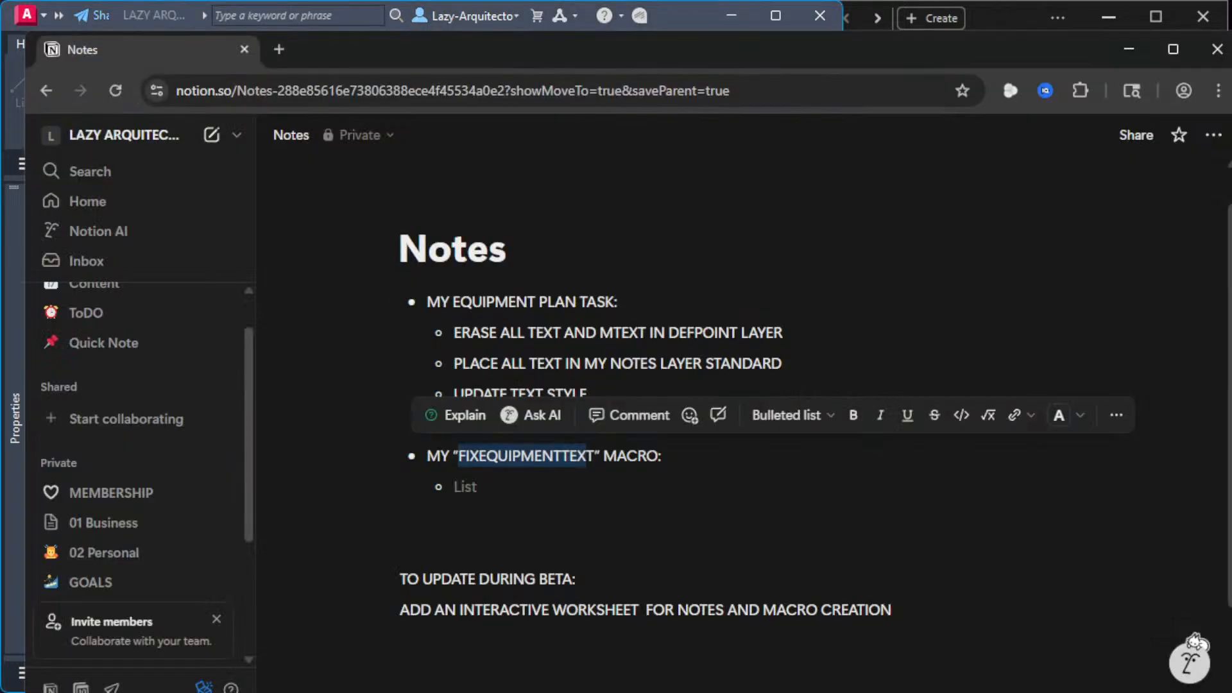
left_click(459, 333)
left_click_drag(456, 333, 787, 333)
left_click(1110, 26)
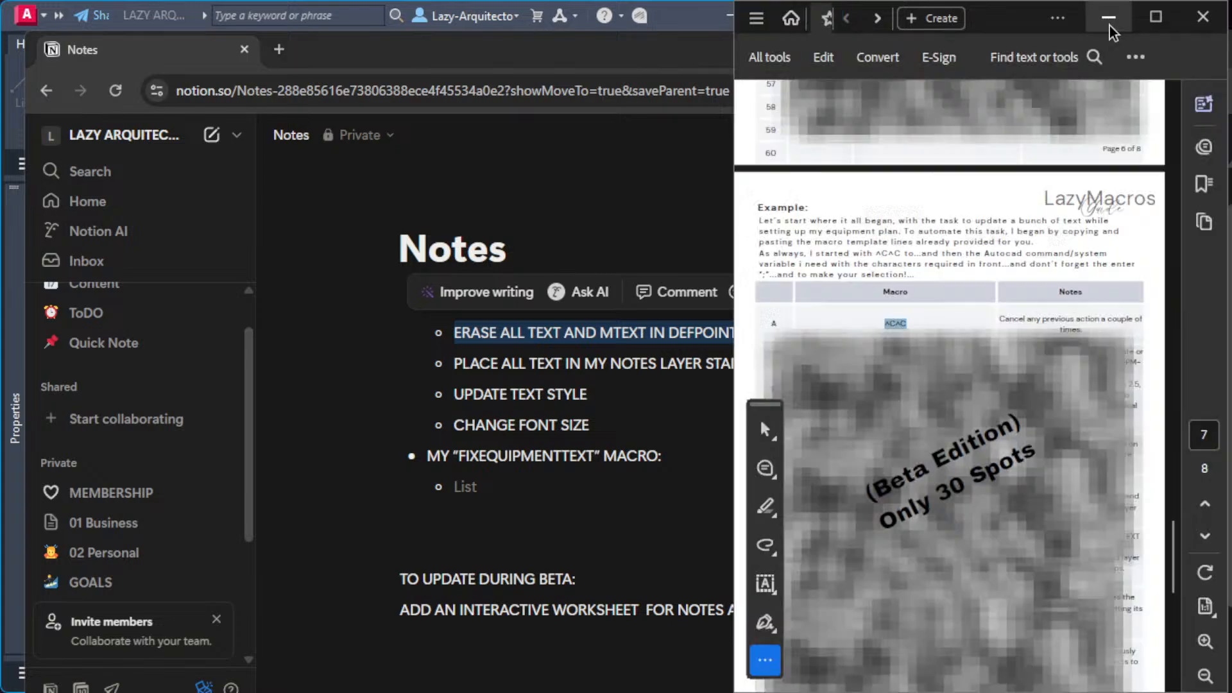
left_click(1116, 59)
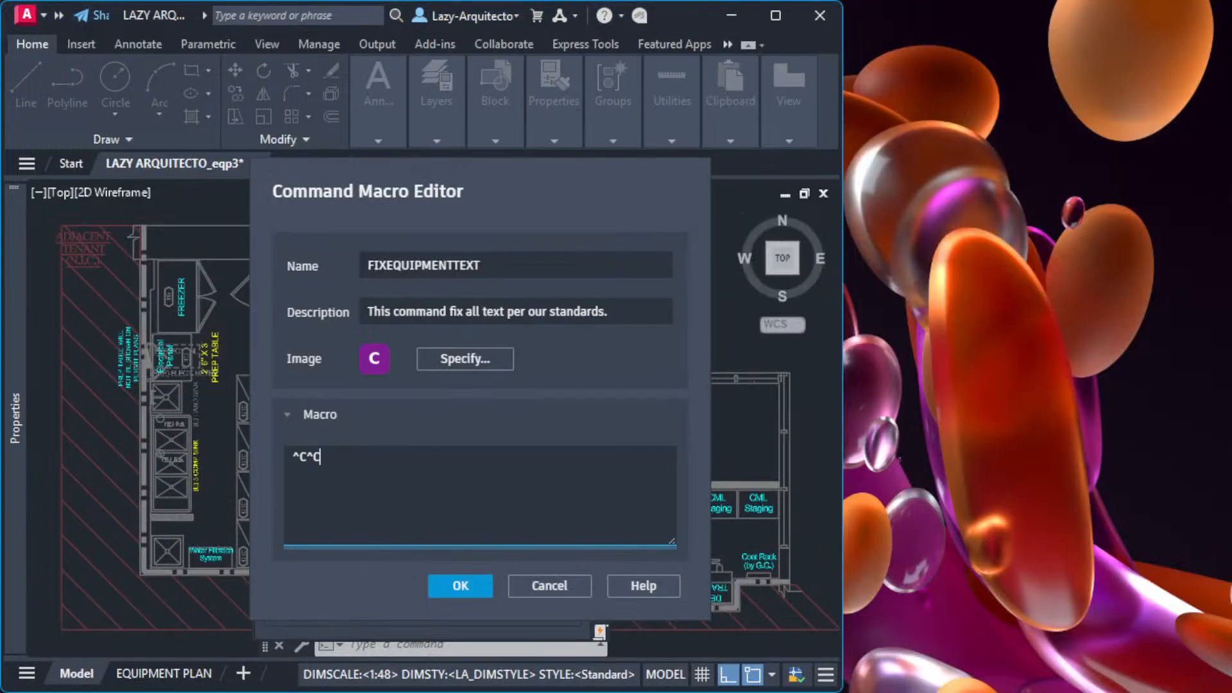
key("alt+Tab")
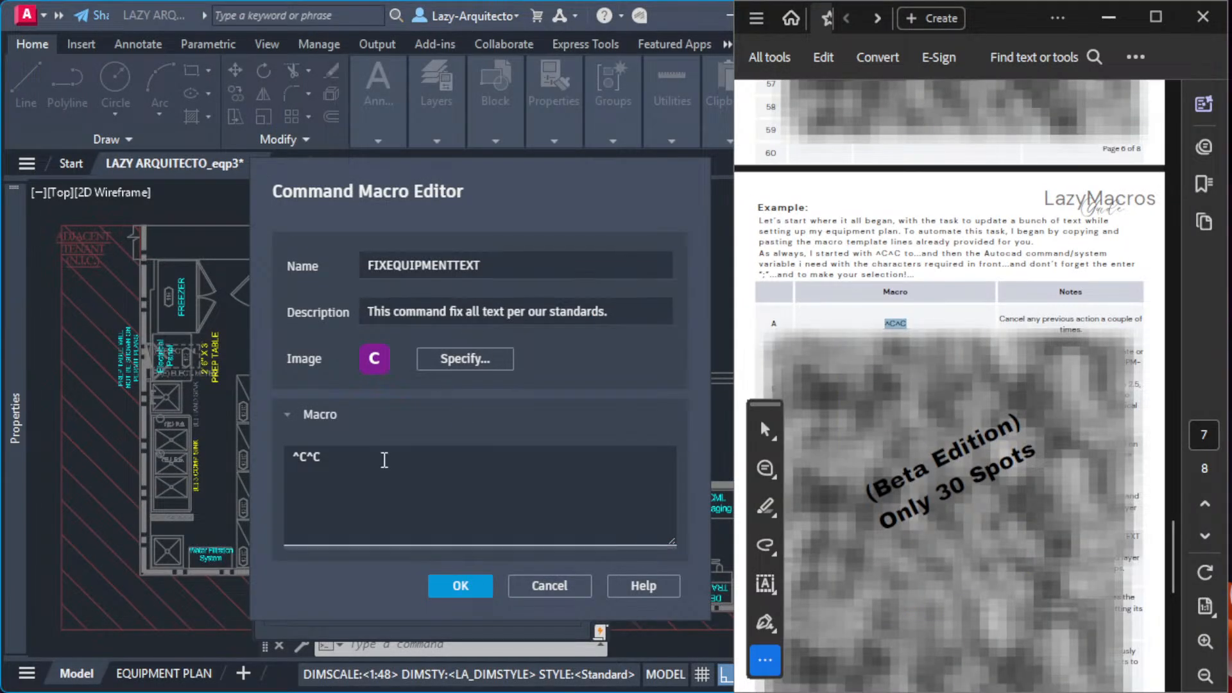
Step: Follow the guide's example instructions and append the erase command directly after ^C^C in the macro string
left_click(384, 460)
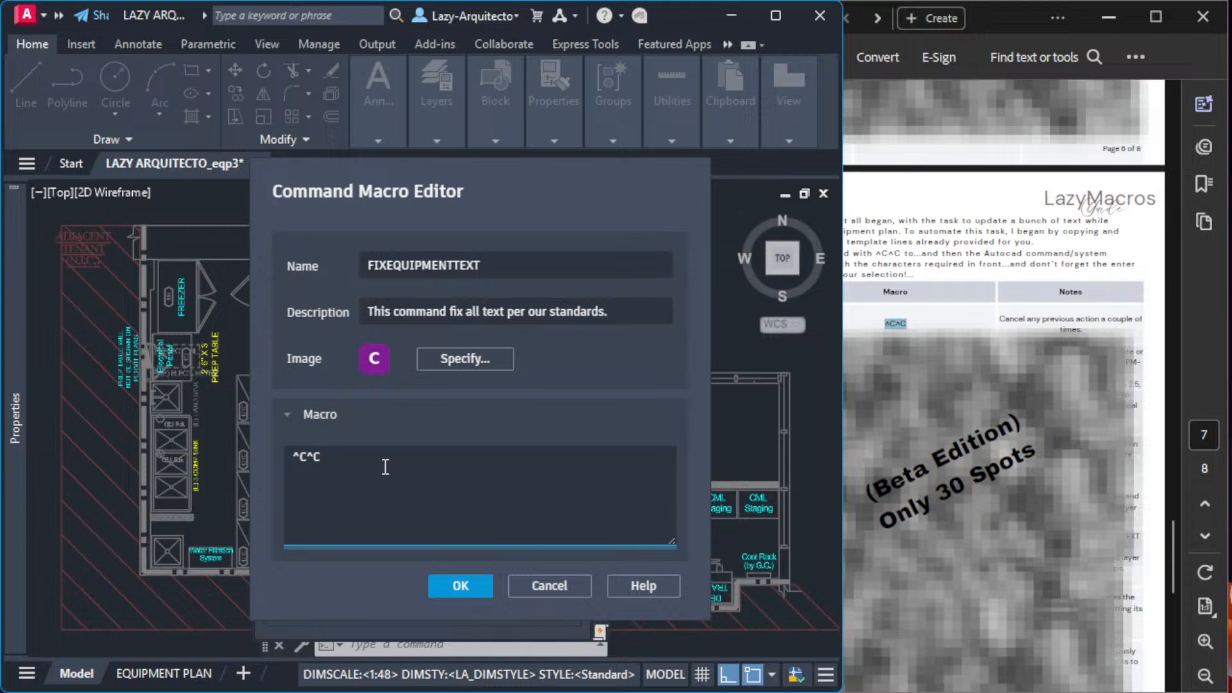
left_click(865, 257)
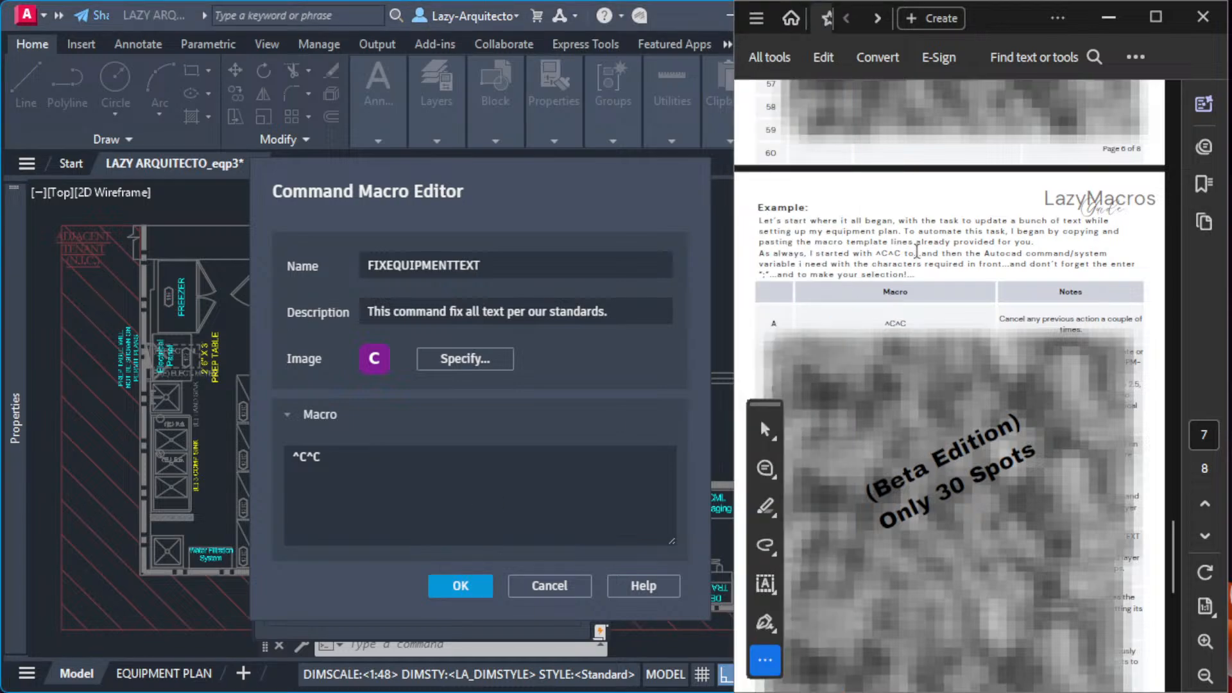
left_click_drag(880, 254, 934, 253)
left_click(935, 254)
left_click_drag(1076, 253, 1111, 254)
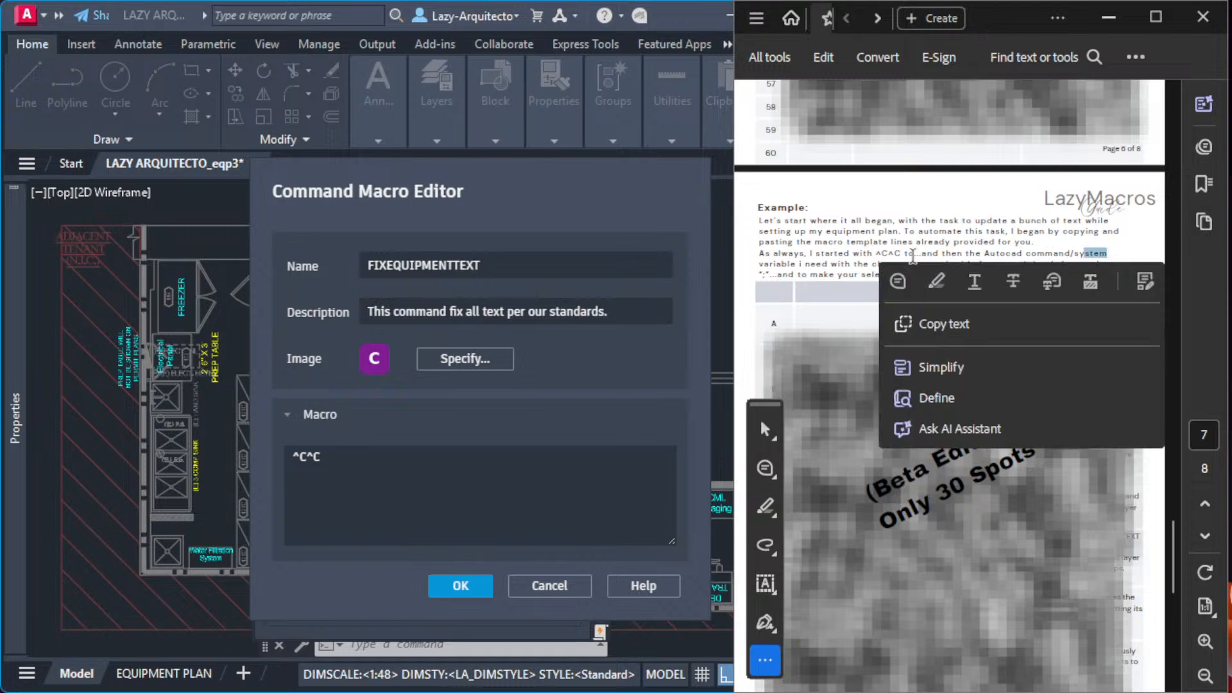
left_click(768, 262)
left_click_drag(799, 263, 833, 264)
left_click(832, 264)
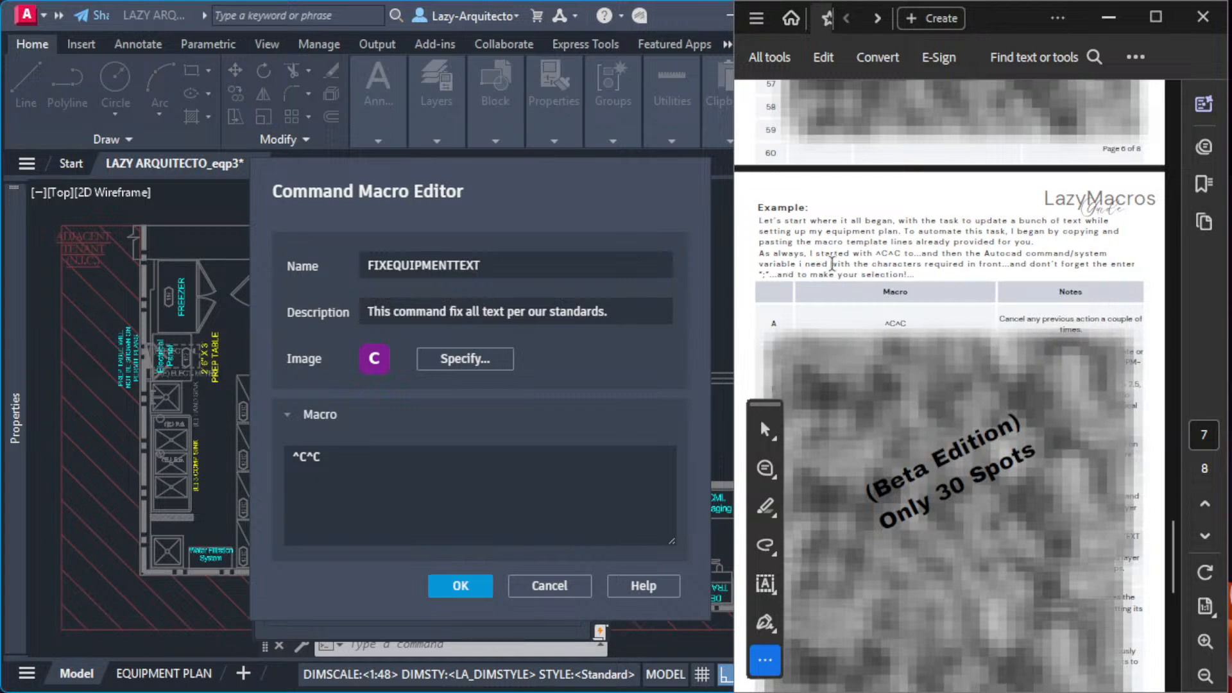
left_click(383, 456)
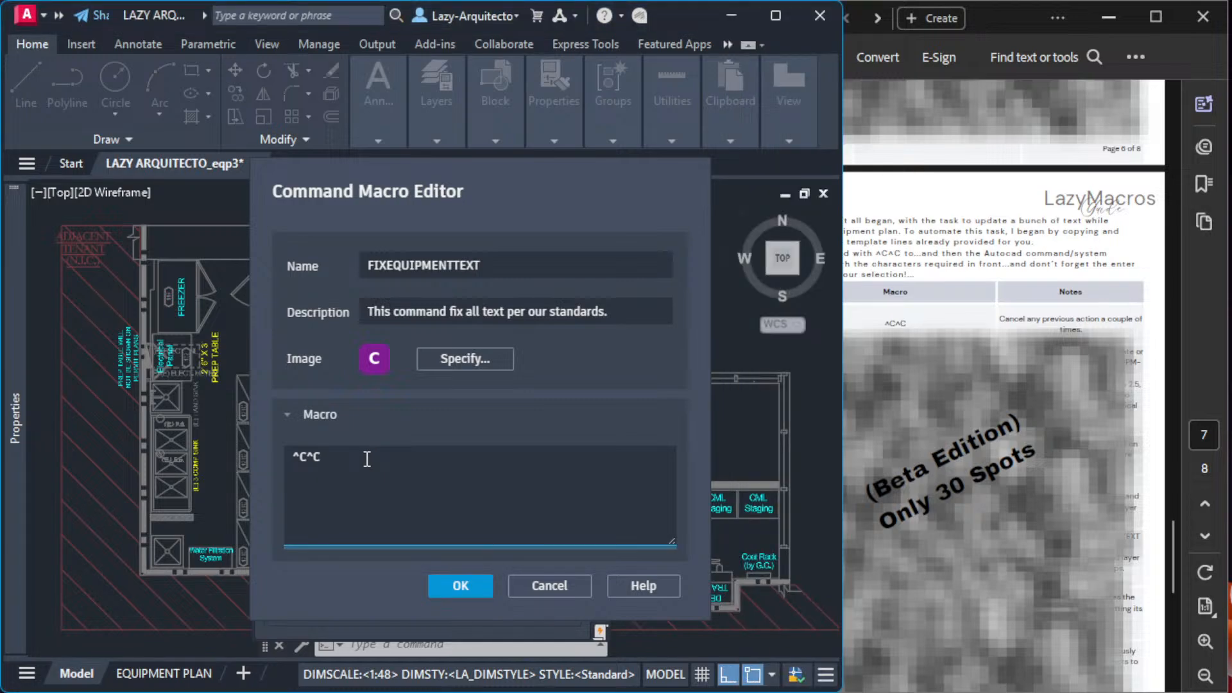
type("erase")
Step: Consult the guide's Characters table for the special characters required in front of a command
left_click(878, 266)
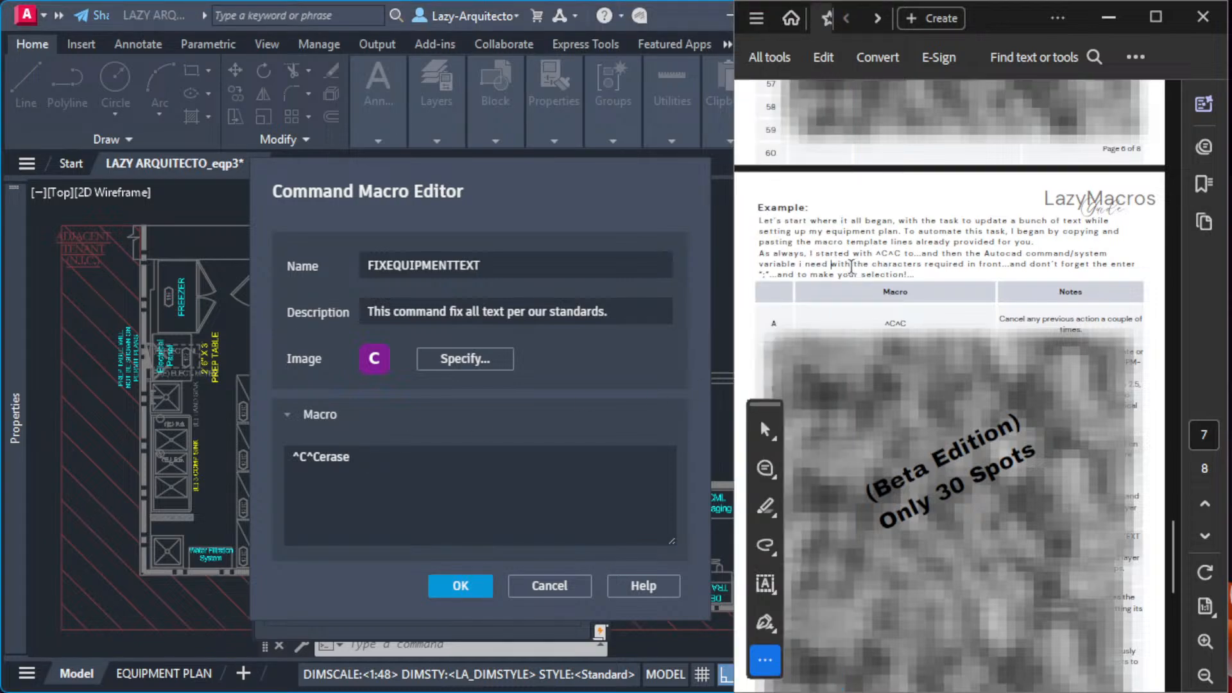
left_click_drag(860, 263, 1004, 267)
left_click(976, 247)
scroll(970, 299, "up", 15)
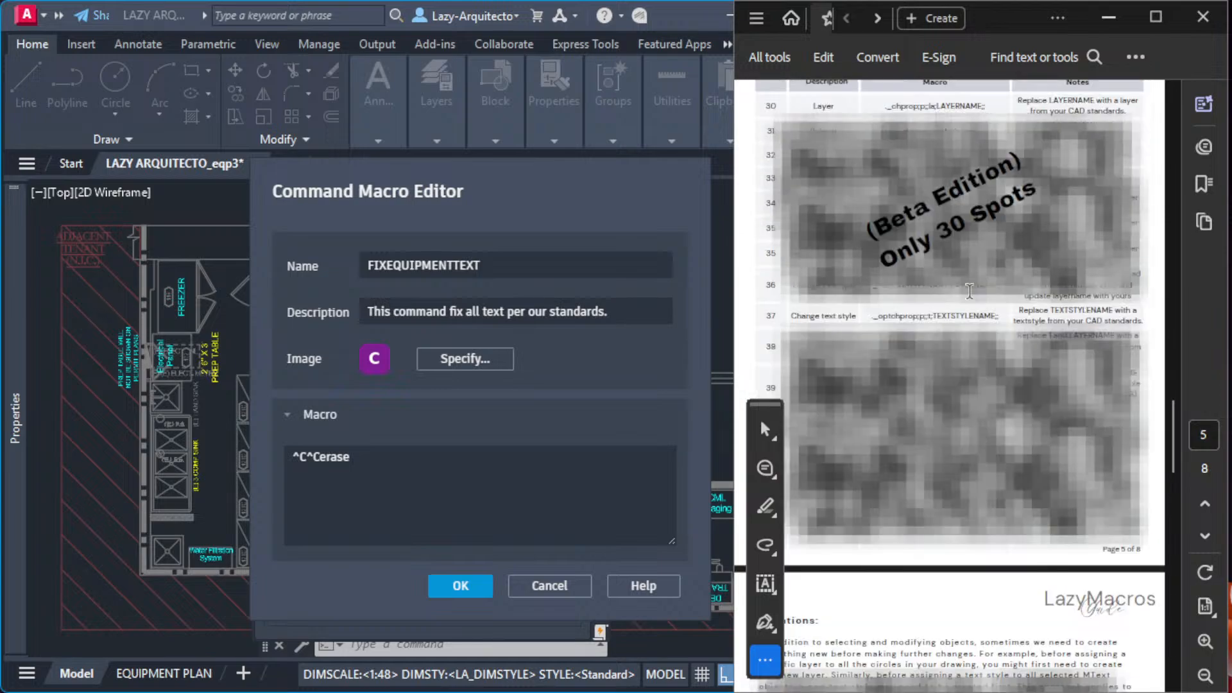
scroll(970, 290, "up", 15)
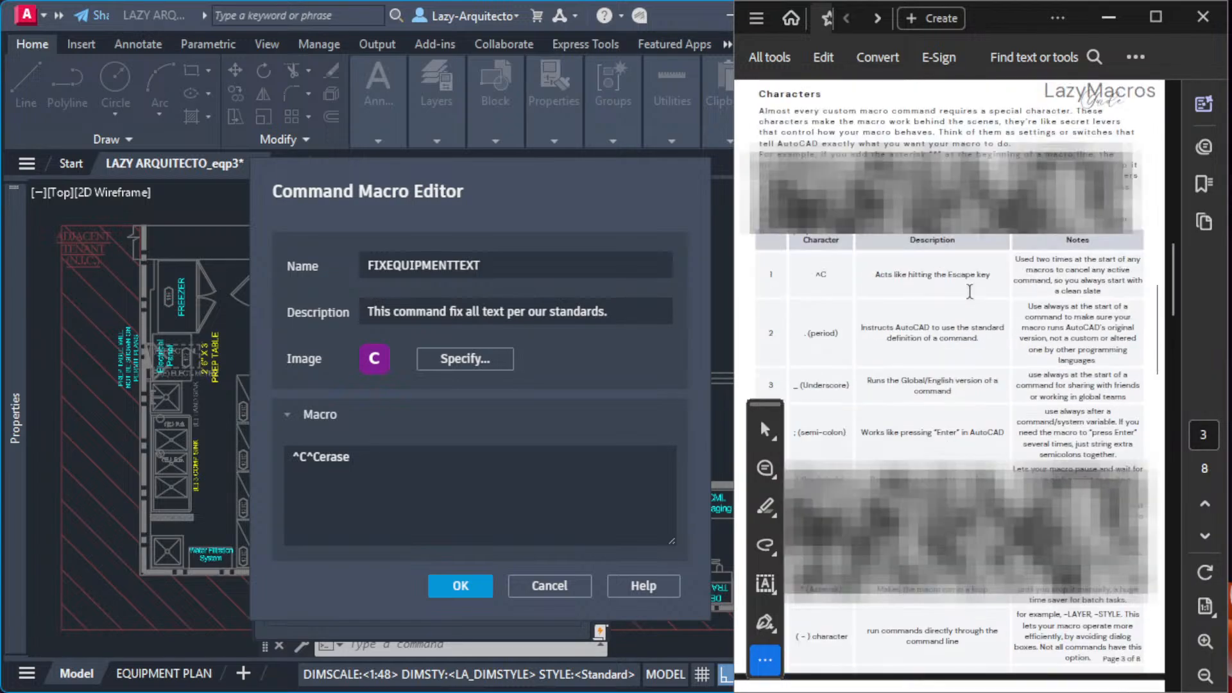
scroll(970, 291, "up", 5)
scroll(970, 291, "down", 8)
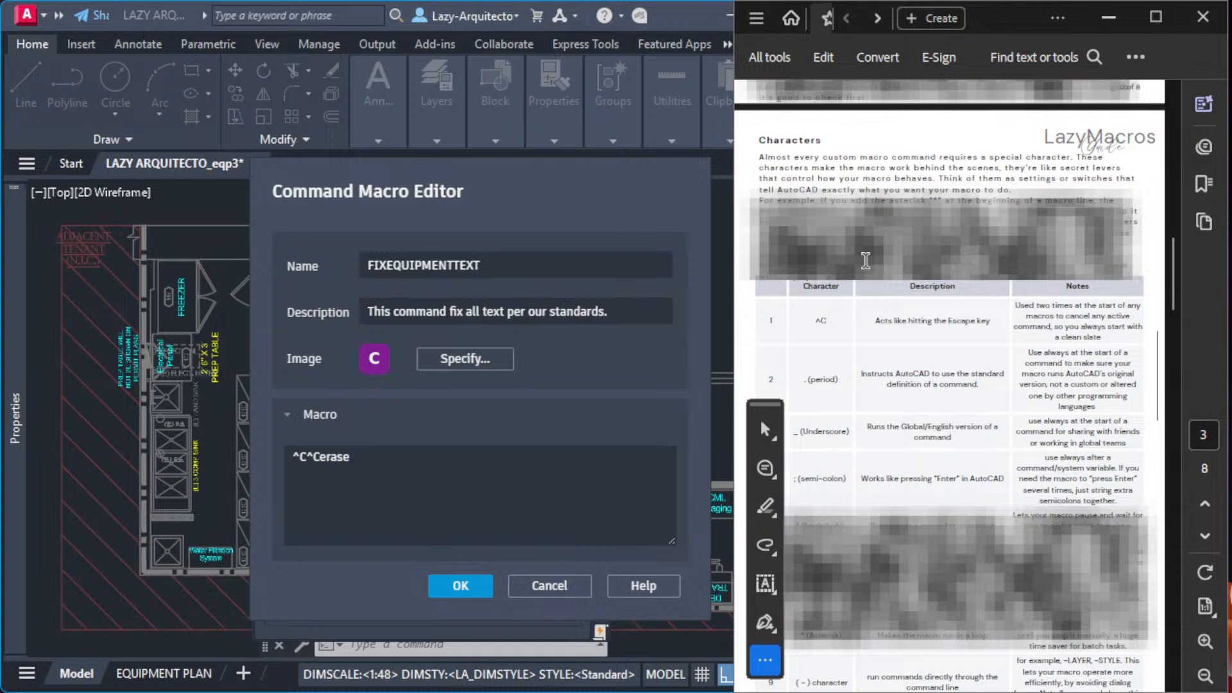
Step: Reread the guide's example instruction on the characters required in front of a command, and return to the Characters table
scroll(865, 261, "down", 15)
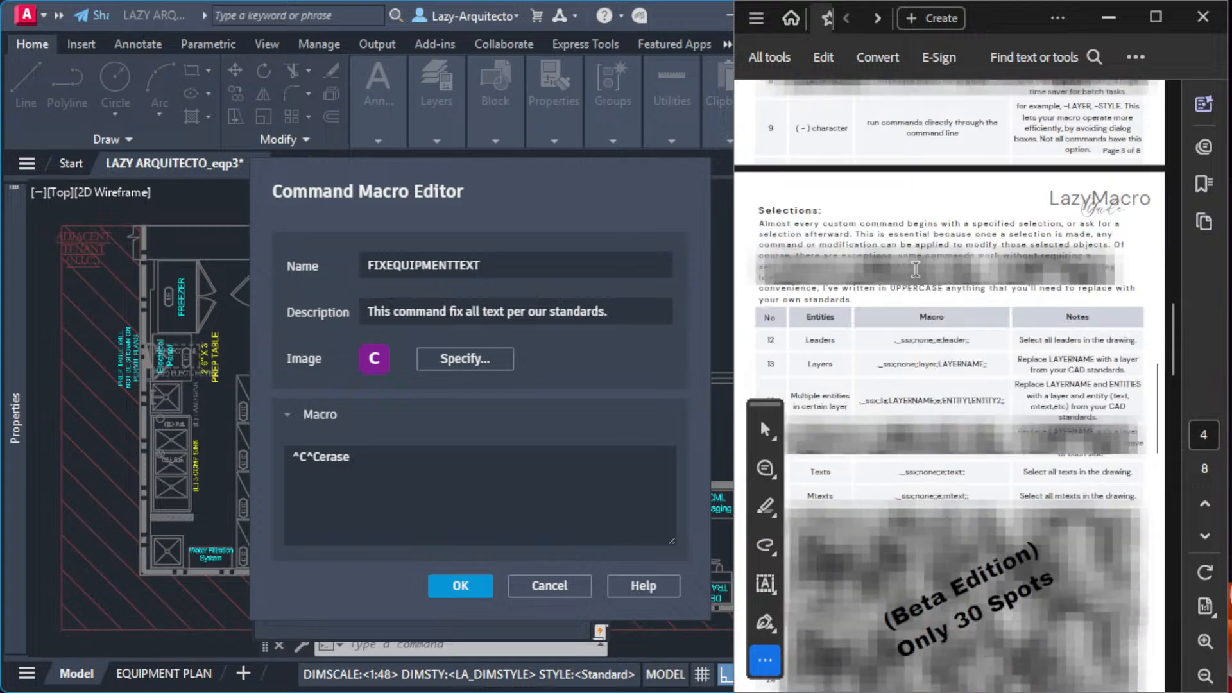
scroll(941, 282, "down", 15)
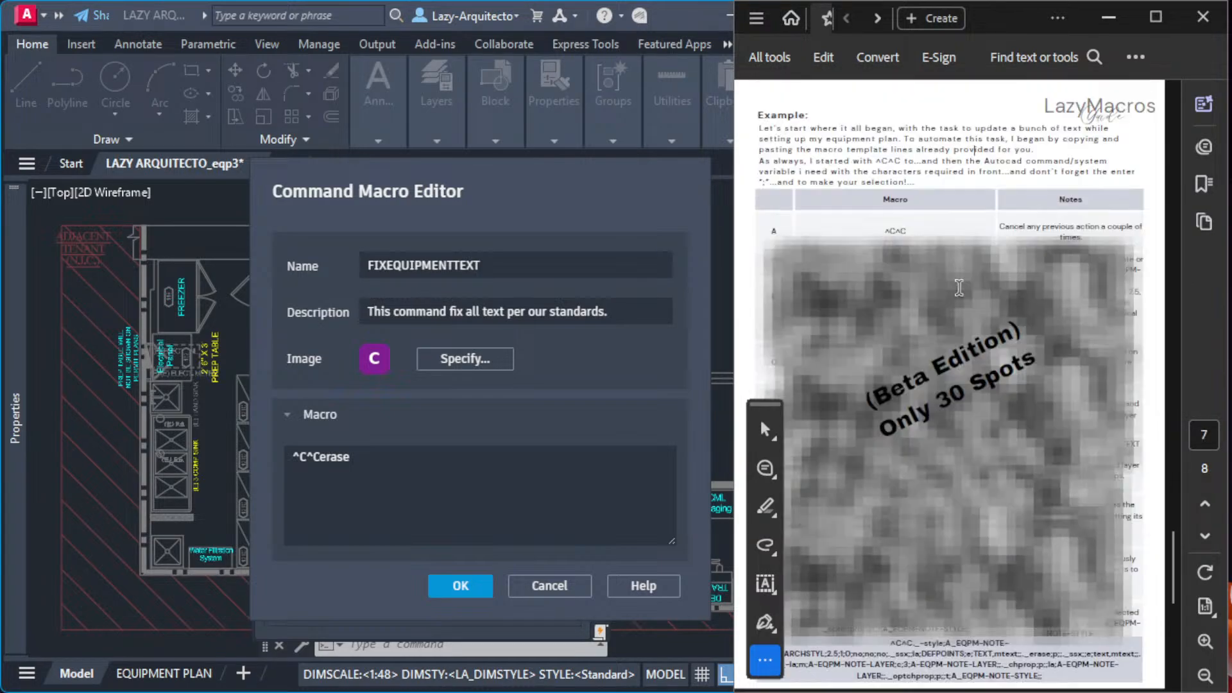
scroll(959, 288, "up", 5)
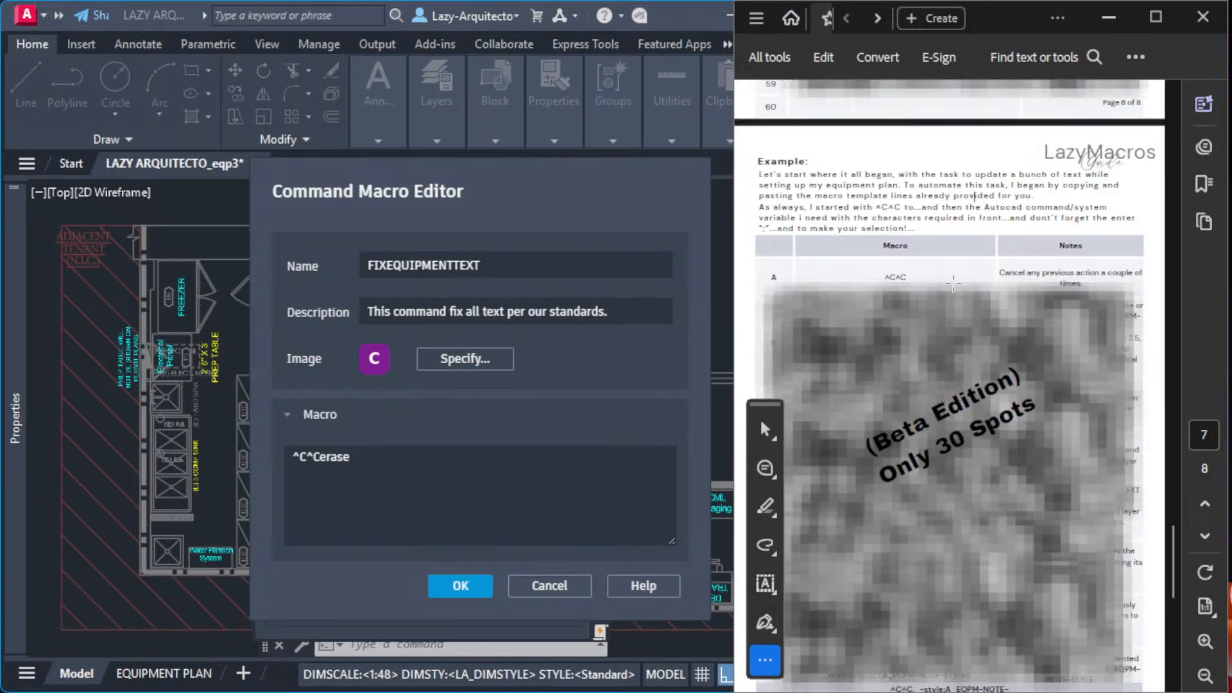
left_click_drag(863, 219, 1002, 218)
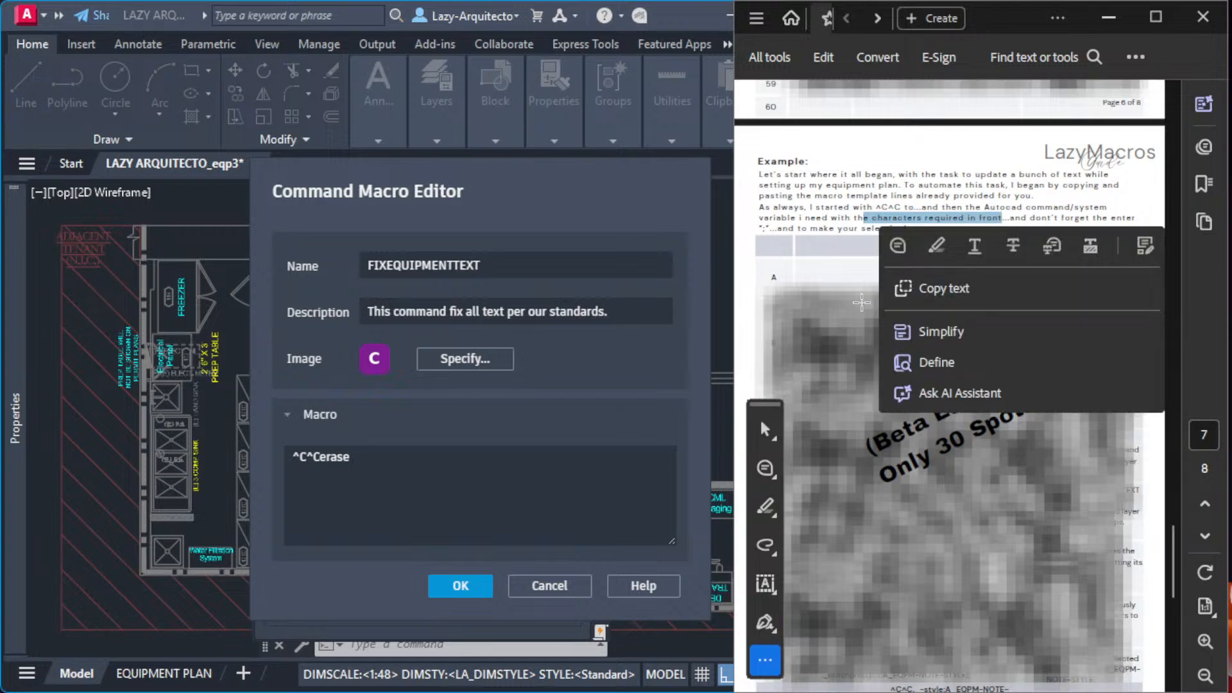
scroll(864, 306, "up", 5)
scroll(863, 306, "up", 20)
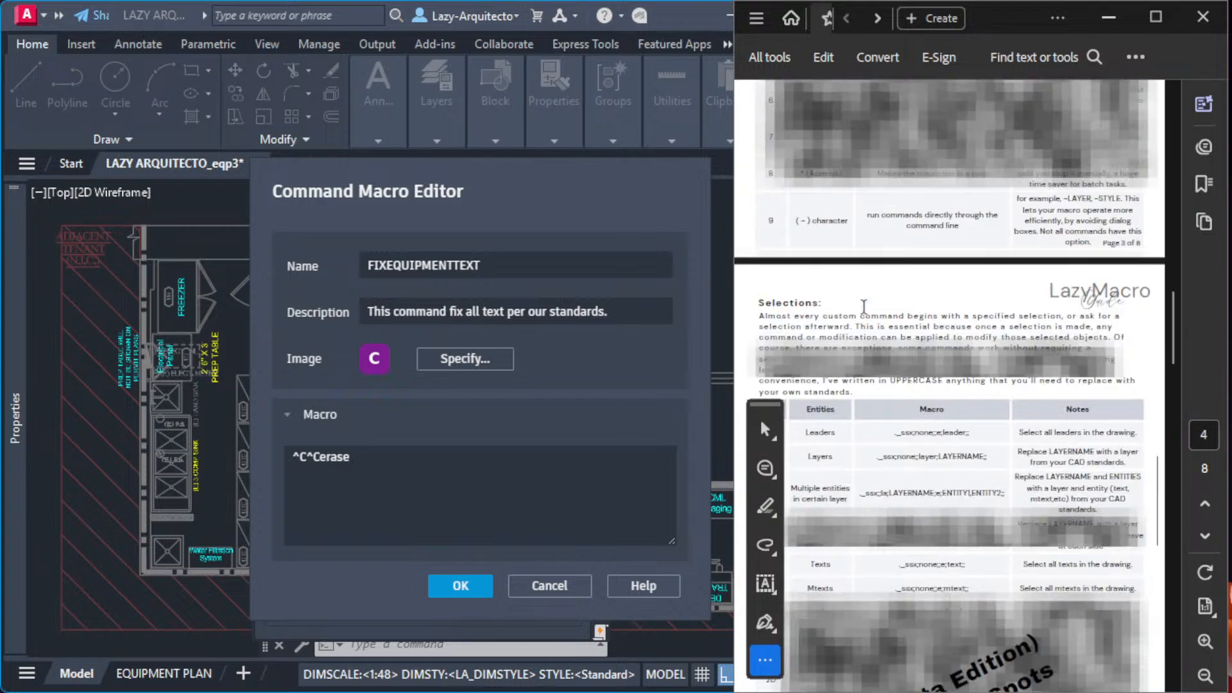
scroll(864, 306, "up", 10)
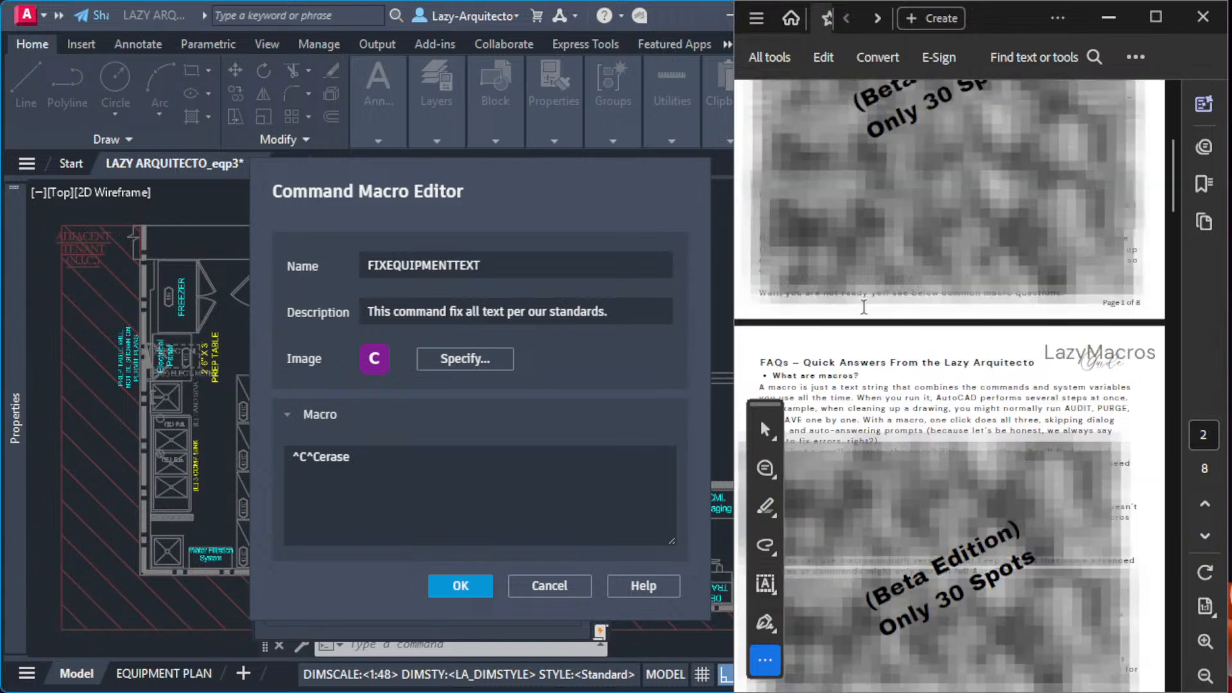
scroll(864, 306, "down", 10)
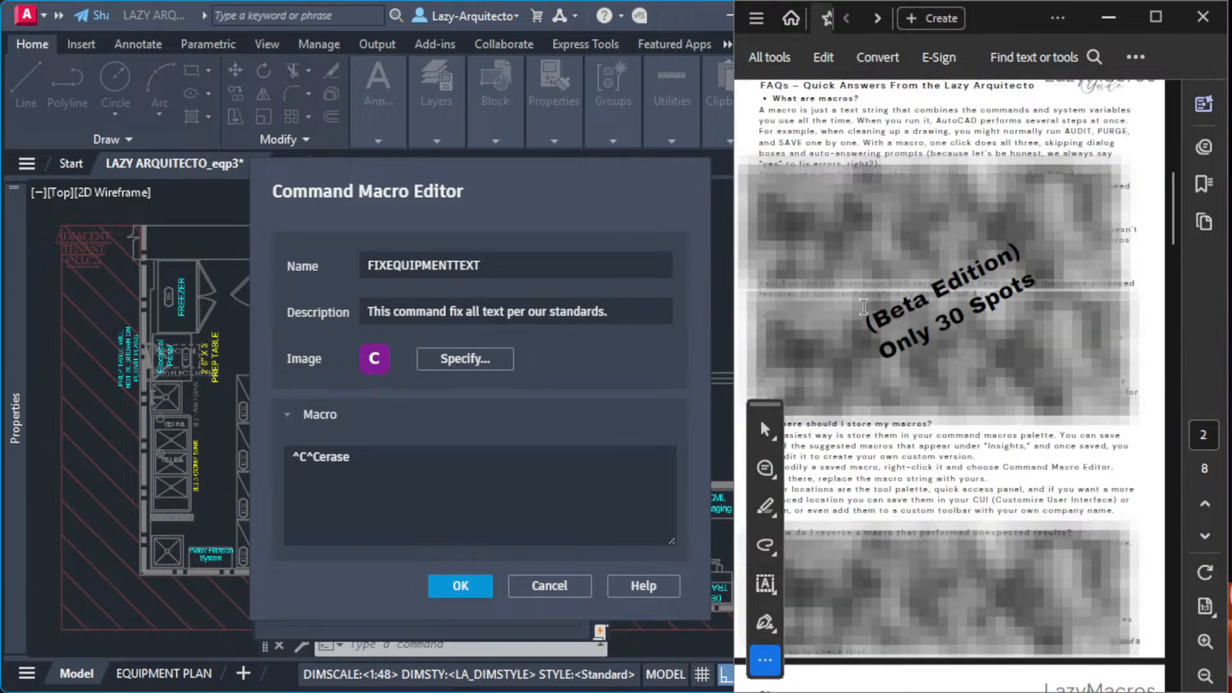
scroll(864, 306, "down", 3)
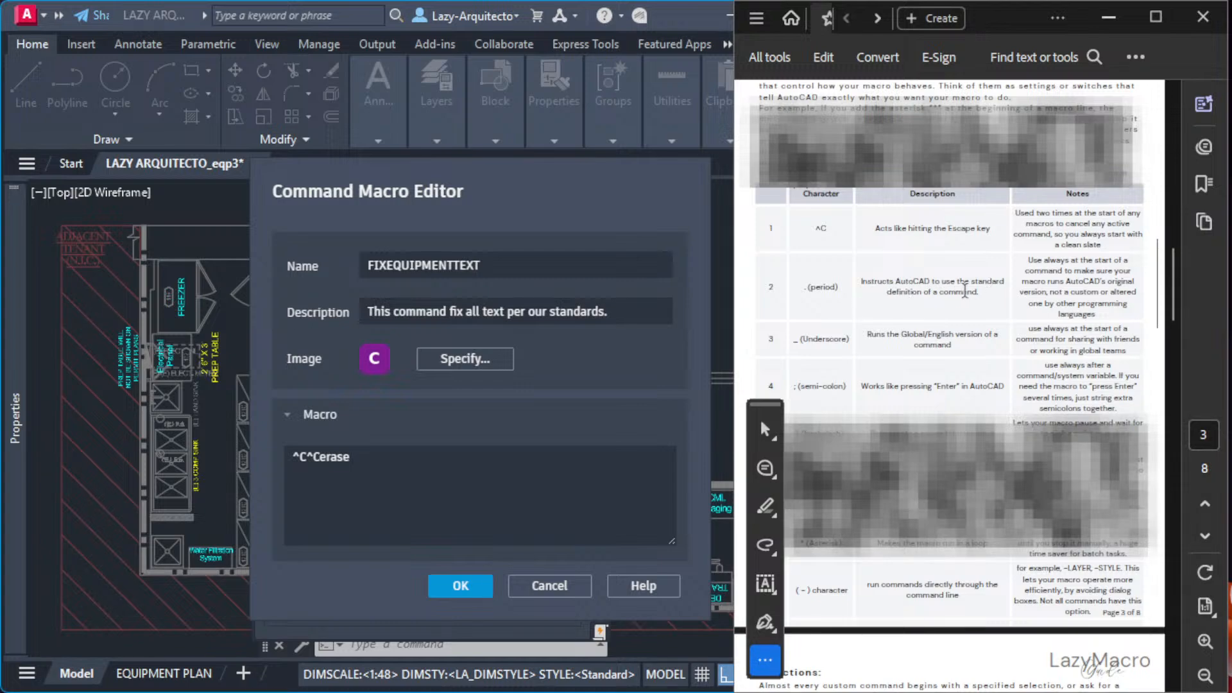
Step: Read the notes and character entry in the guide's period row to see how it applies to commands
left_click_drag(1028, 259, 1125, 257)
left_click(1102, 260)
left_click_drag(1032, 269, 1100, 310)
left_click(883, 295)
left_click_drag(805, 286, 810, 286)
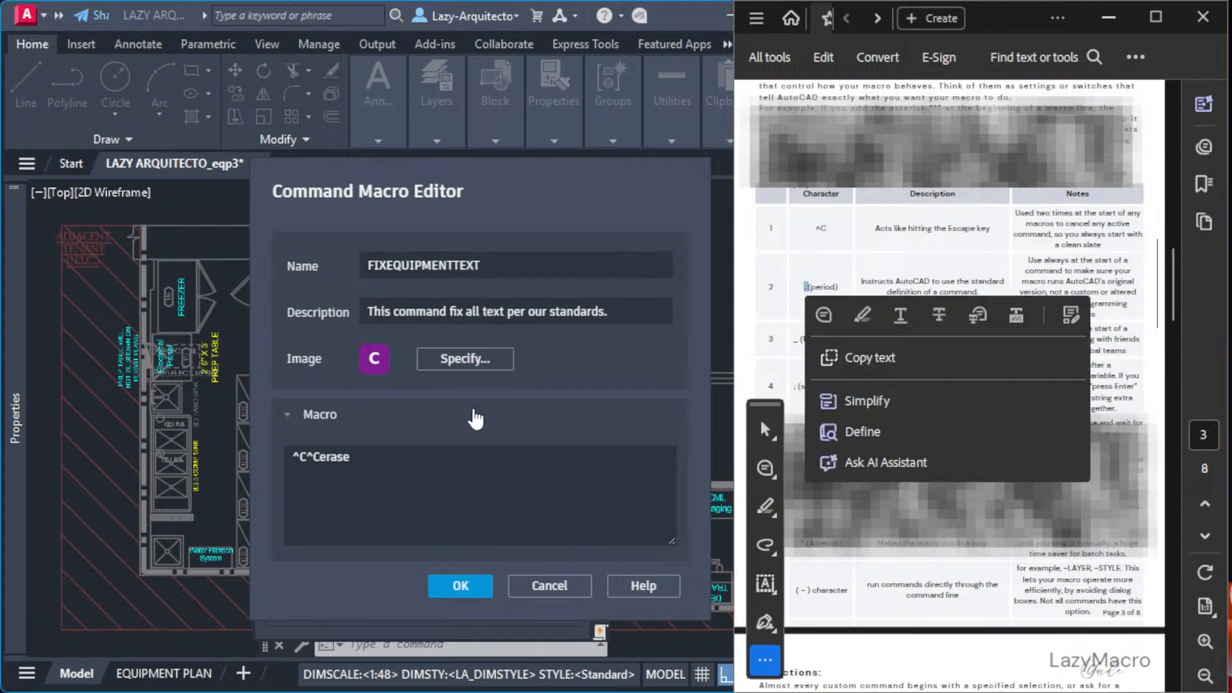
Step: Try to insert a period between ^C^C and erase in the Command Macro Editor's macro string
left_click(376, 452)
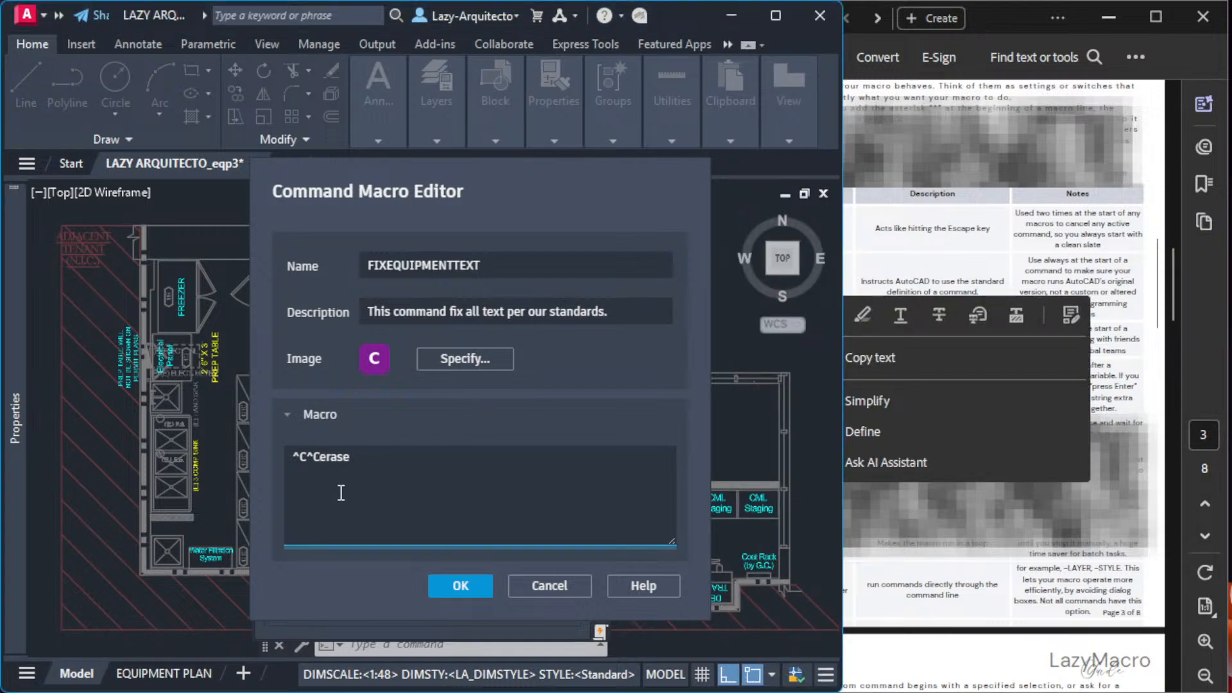
type("'")
key("BackSpace")
left_click(321, 455)
left_click(390, 457)
mouse_move(361, 171)
left_mouse_down()
mouse_move(536, 179)
mouse_move(197, 170)
mouse_move(201, 187)
left_mouse_up()
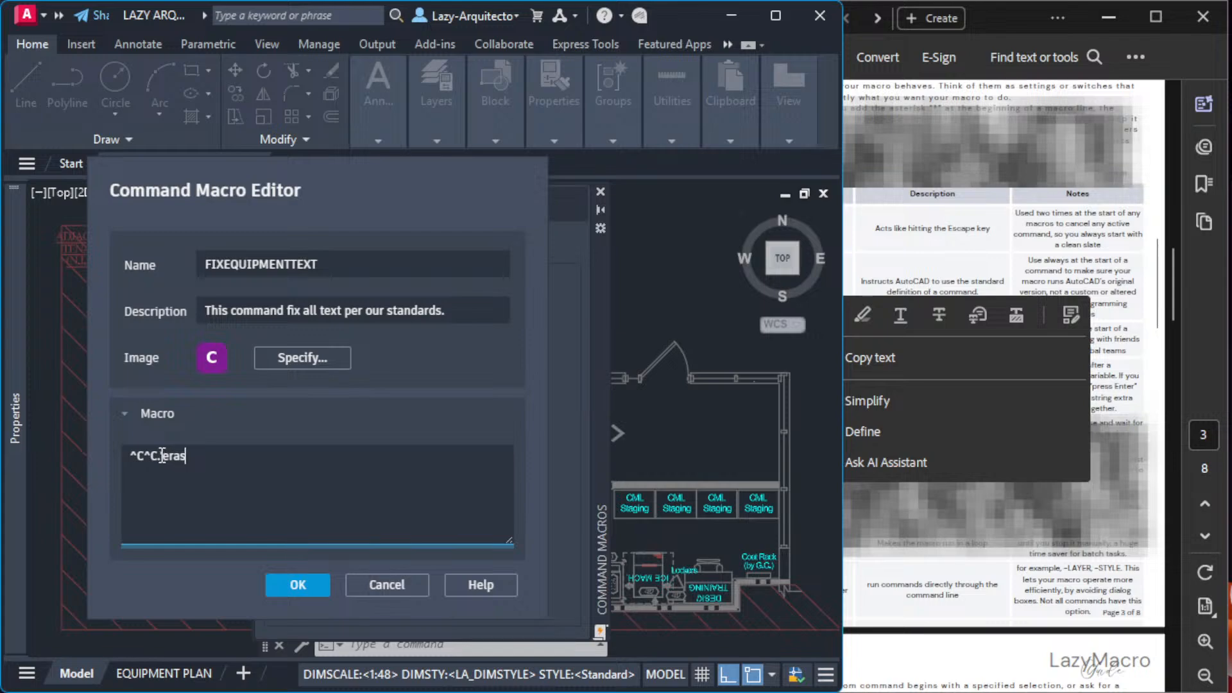
left_click(161, 455)
type(".")
left_click_drag(190, 456, 132, 455)
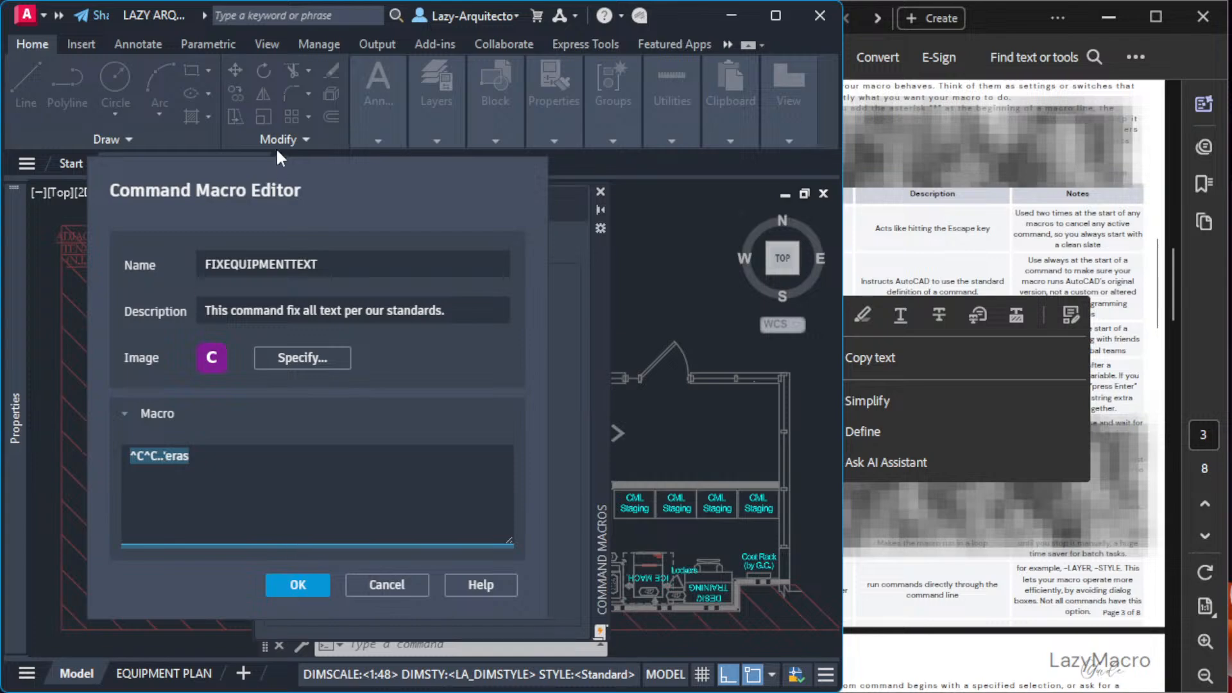
Step: Reposition the Command Macro Editor and try again to edit the characters between ^C^C and the erase command
mouse_move(278, 187)
left_mouse_down()
mouse_move(468, 190)
mouse_move(454, 193)
mouse_move(506, 207)
left_mouse_up()
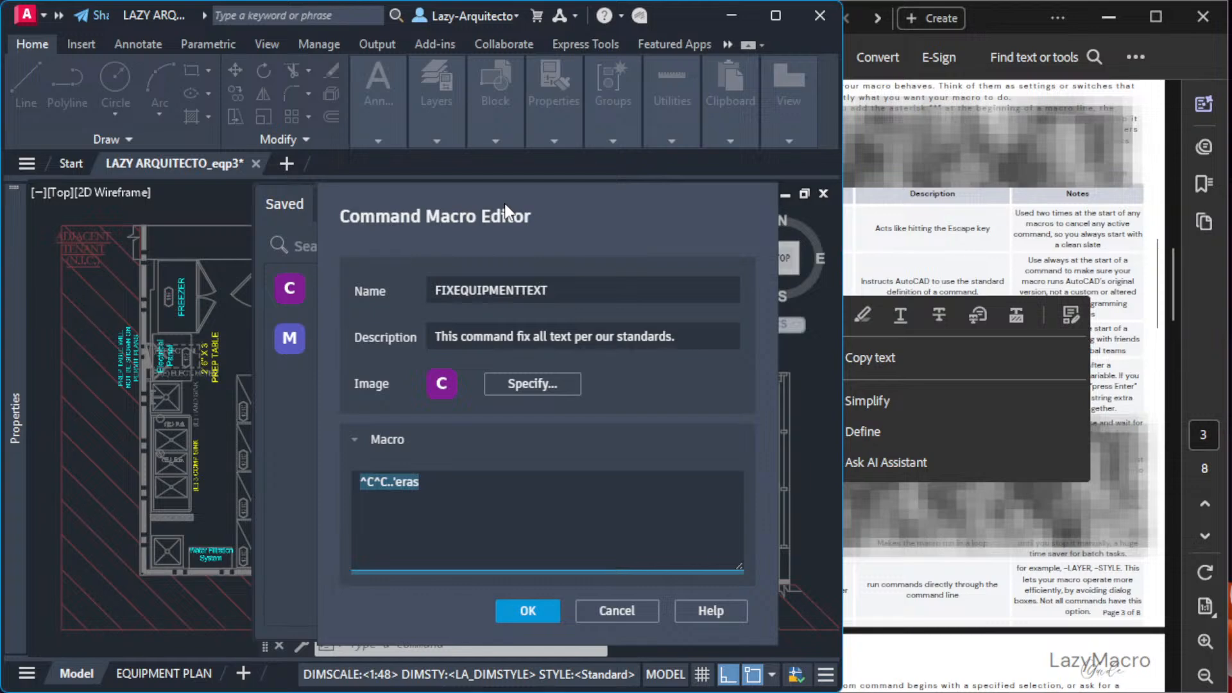
left_click_drag(509, 205, 484, 139)
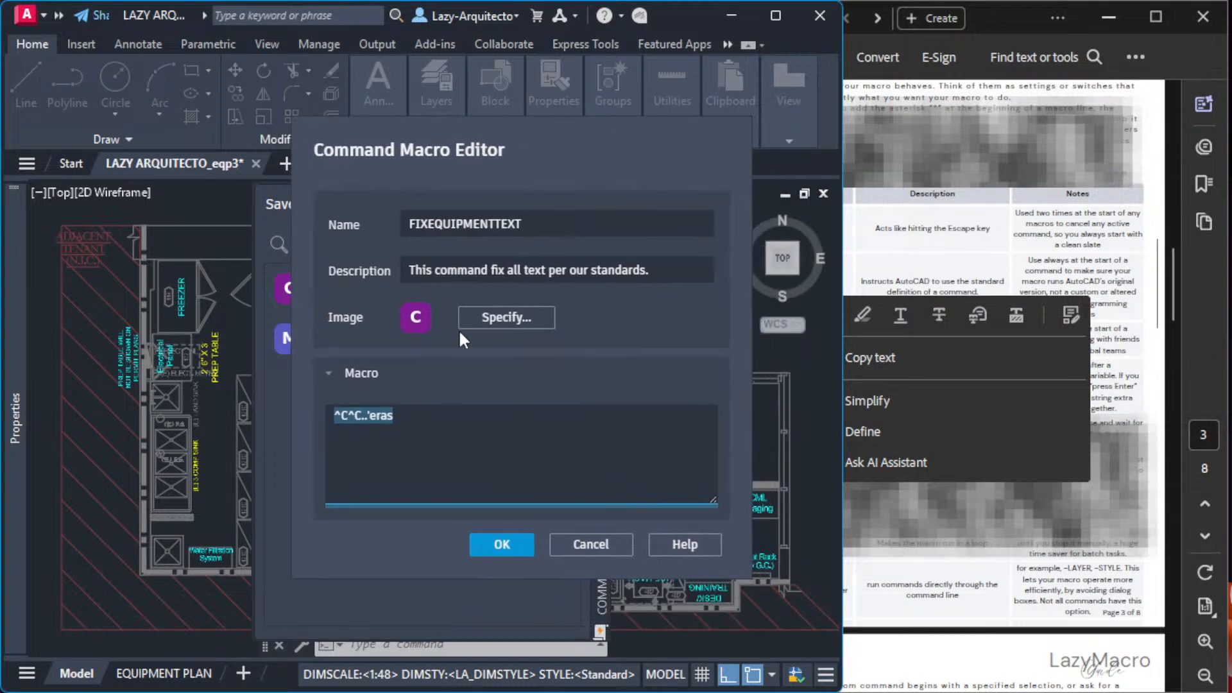
left_click(420, 415)
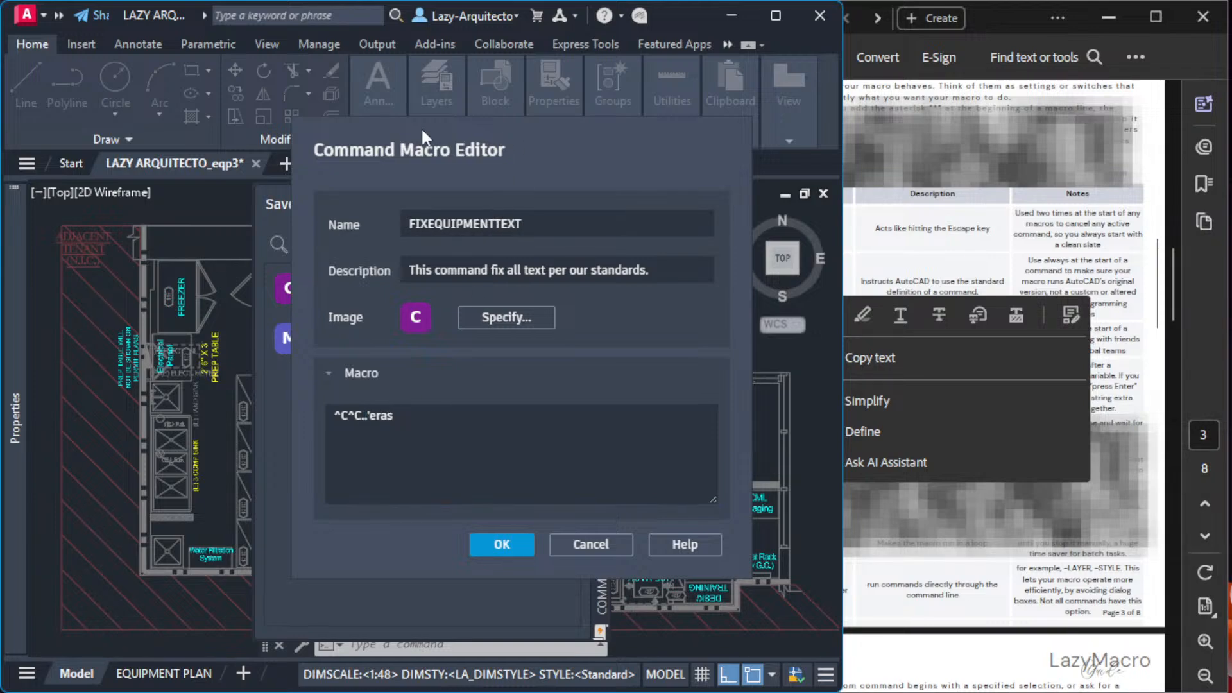
left_click_drag(434, 125, 352, 124)
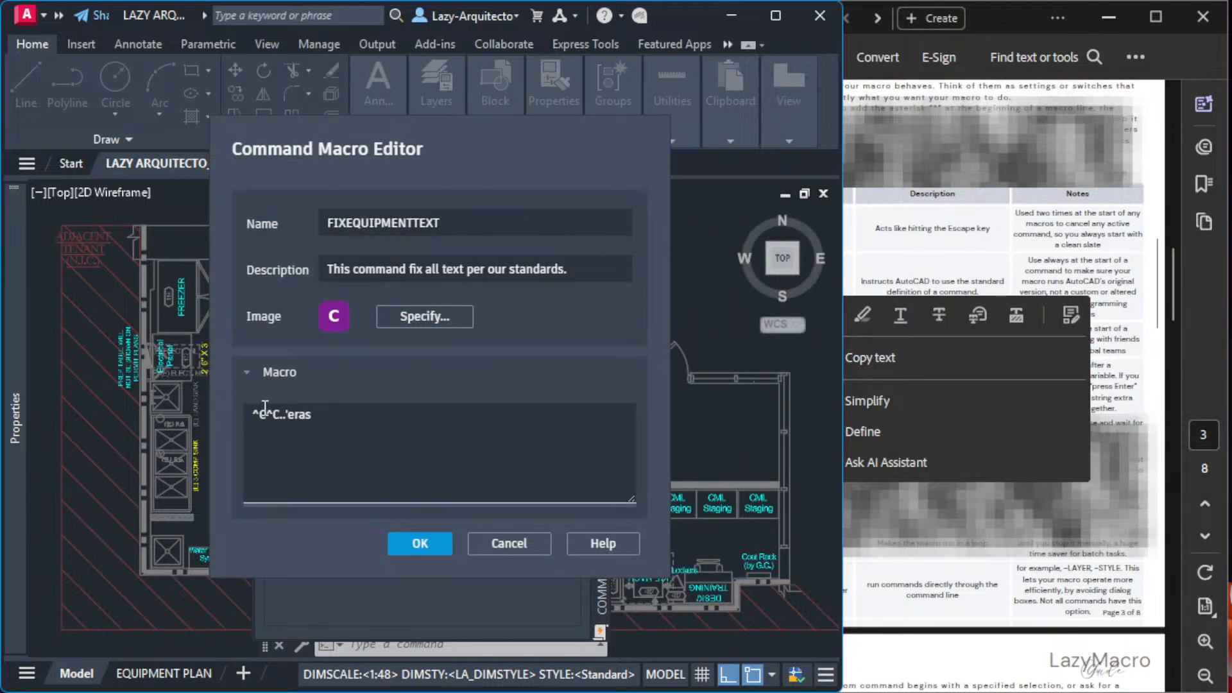
left_click(284, 416)
type("b")
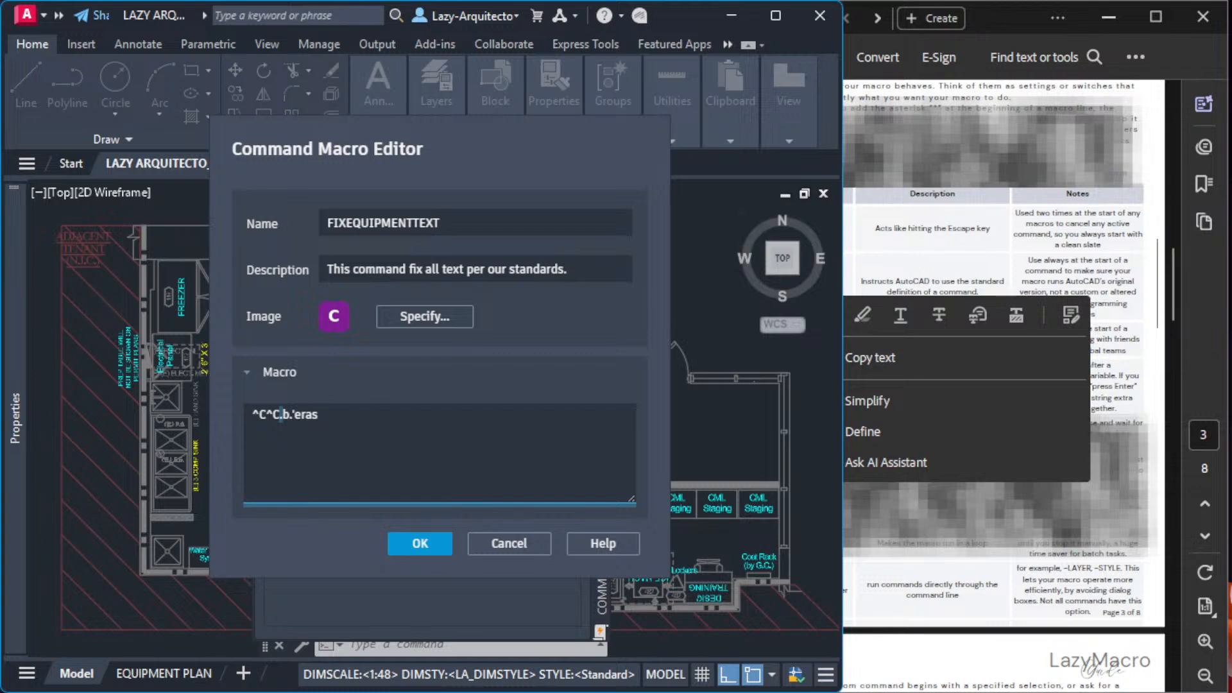
Step: Switch to the Notion notes and ready the empty bullet under MY "FIXEQUIPMENTTEXT" MACRO for text entry
key("alt+Tab")
left_click(552, 479)
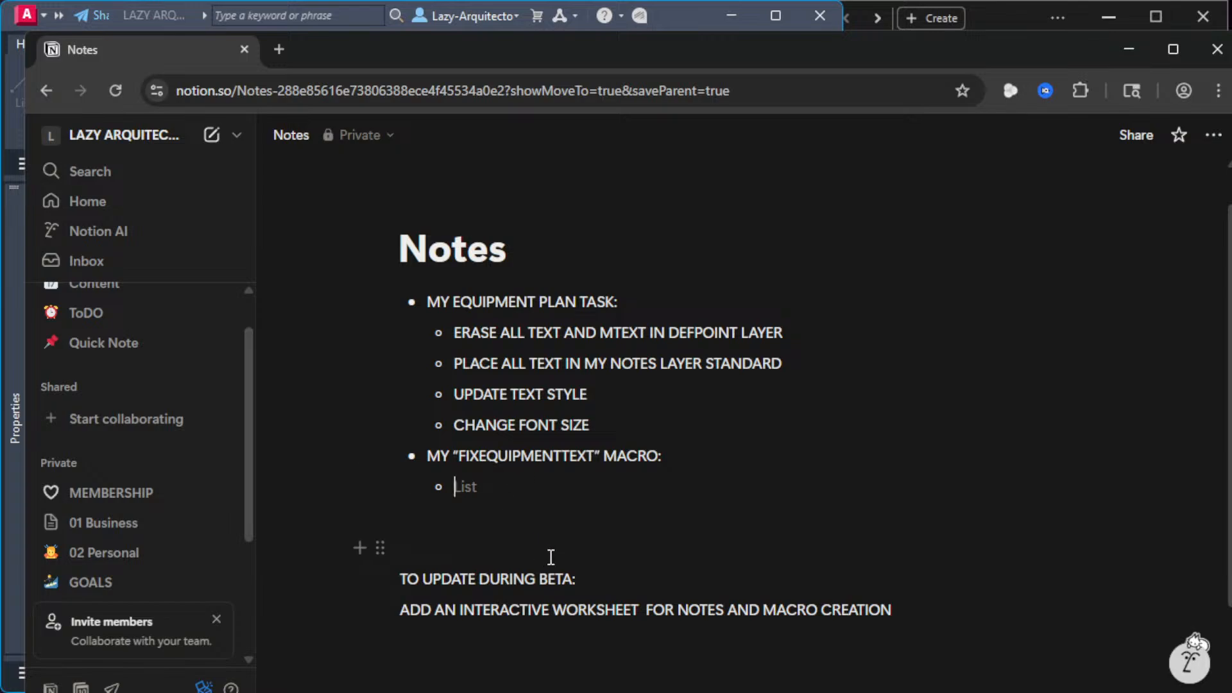
left_click_drag(475, 610, 657, 617)
left_click(526, 486)
type("d")
key("BackSpace")
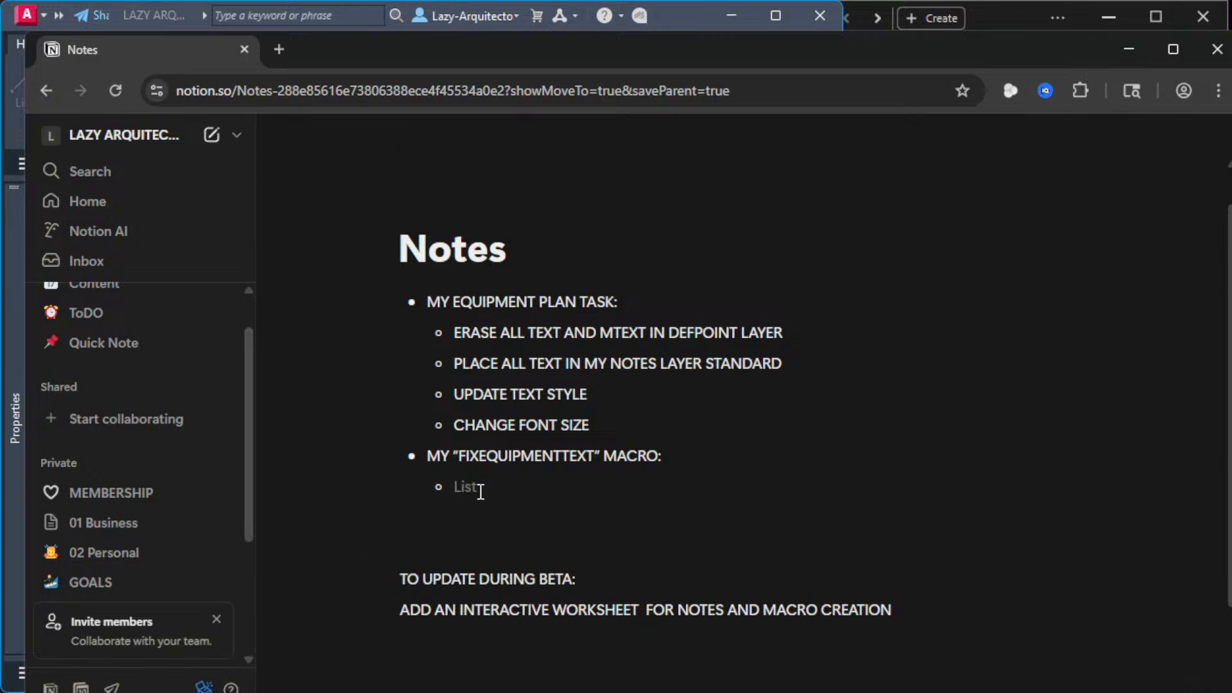
Step: Move the Notion window beside the guide, copy ^C from the Characters table and paste it twice into the macro bullet
double_click(1052, 57)
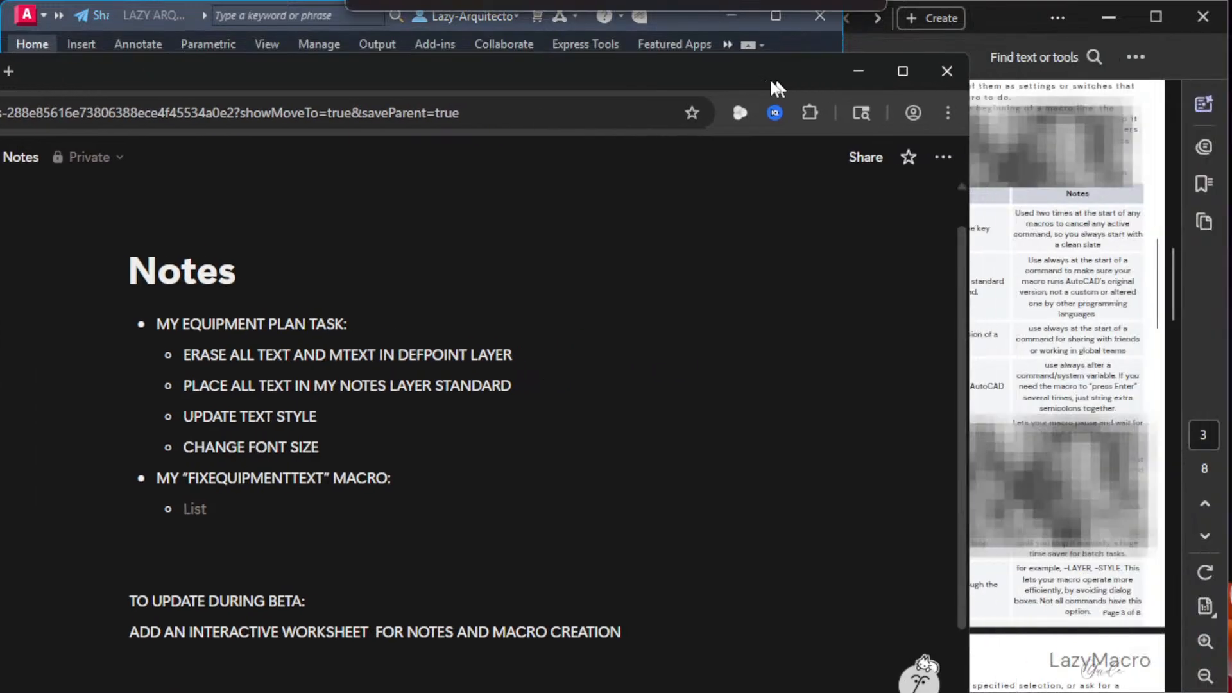
left_click(851, 185)
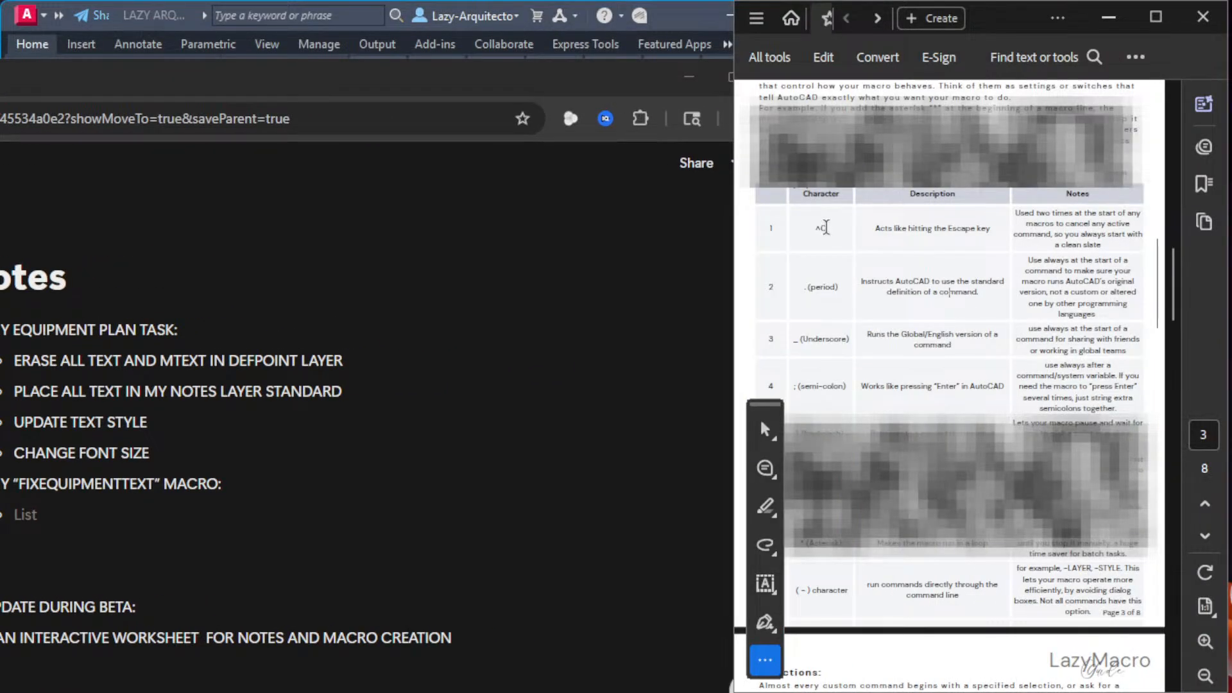
double_click(819, 226)
right_click(836, 244)
left_click(849, 251)
left_click_drag(300, 90, 571, 76)
key("ctrl+v")
key("ctrl+v")
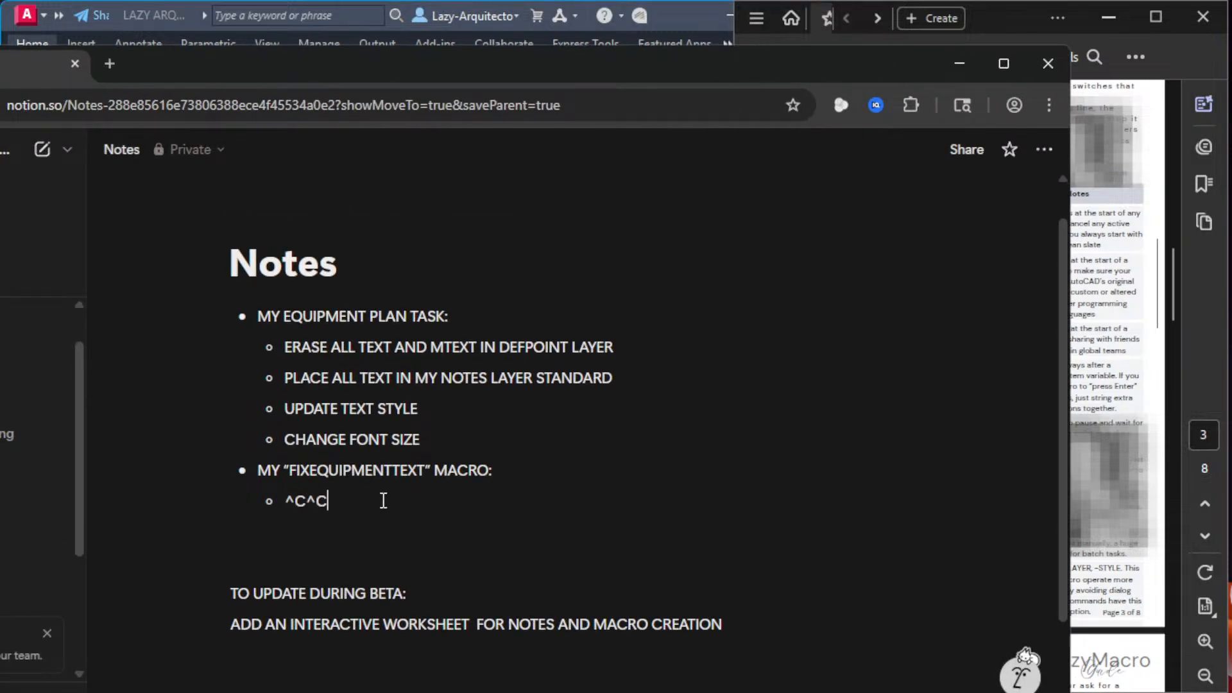
Step: Check the guide's notes on ^C, and append erase directly after ^C^C in the Notion macro bullet
left_click(1109, 279)
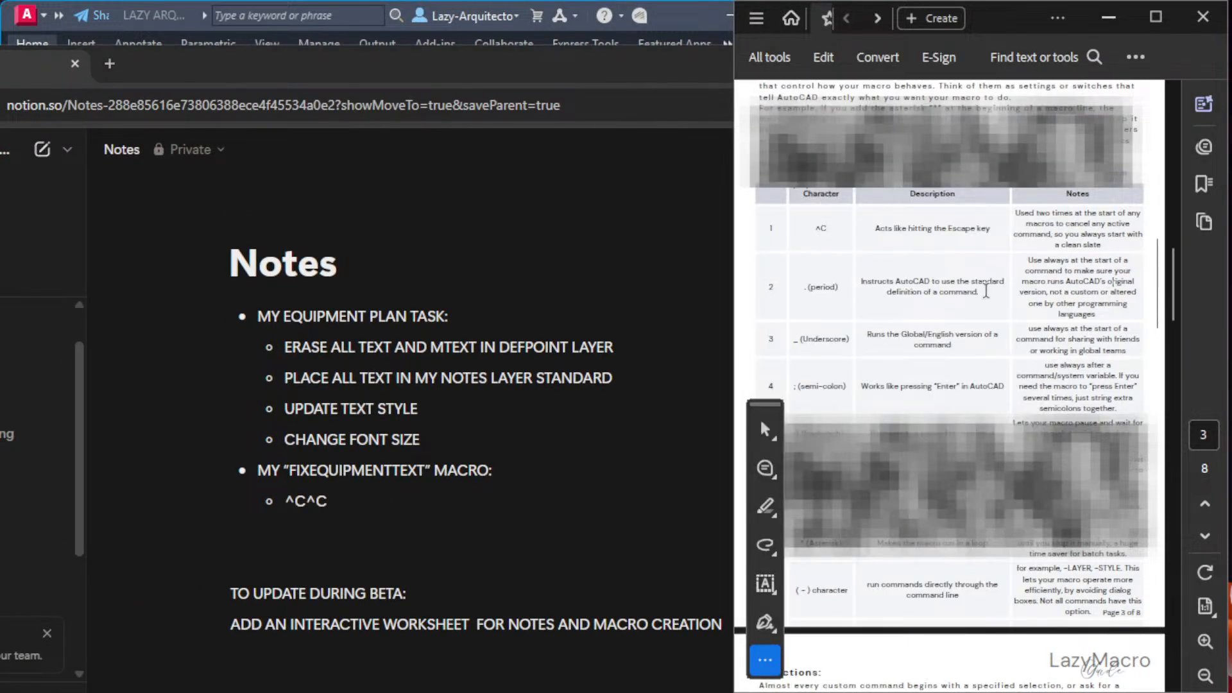
left_click_drag(1020, 213, 1054, 233)
left_click(1094, 237)
left_click(1036, 212)
left_click(332, 506)
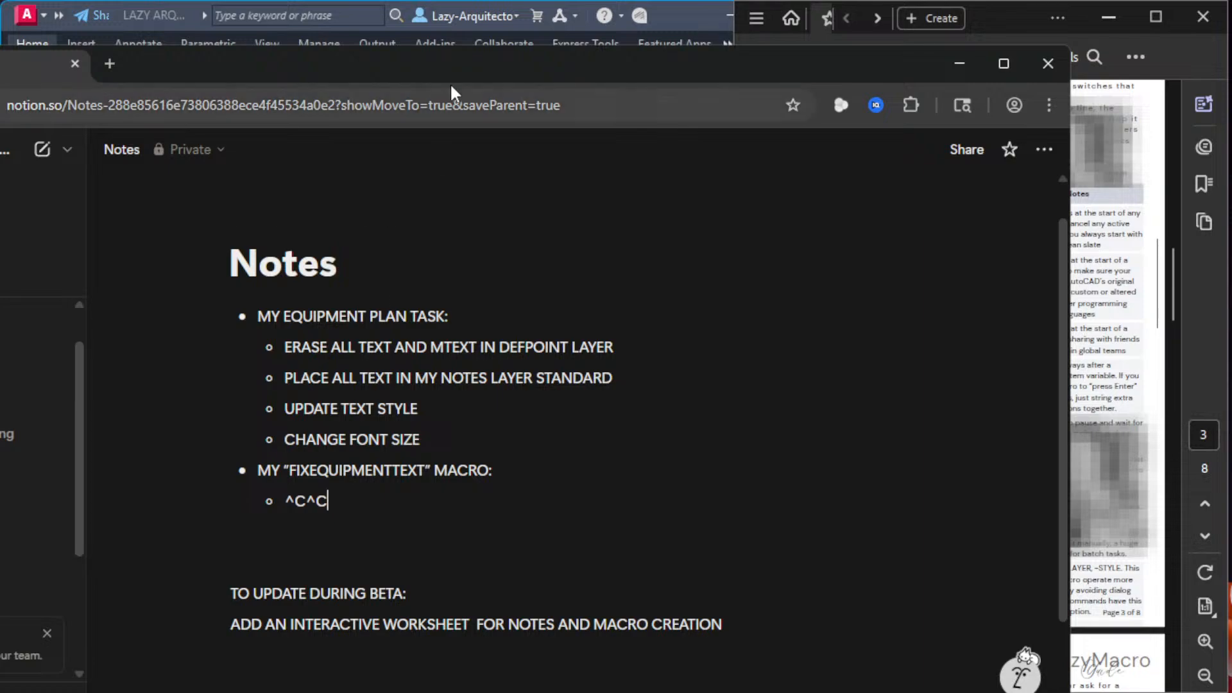
left_click_drag(457, 64, 418, 66)
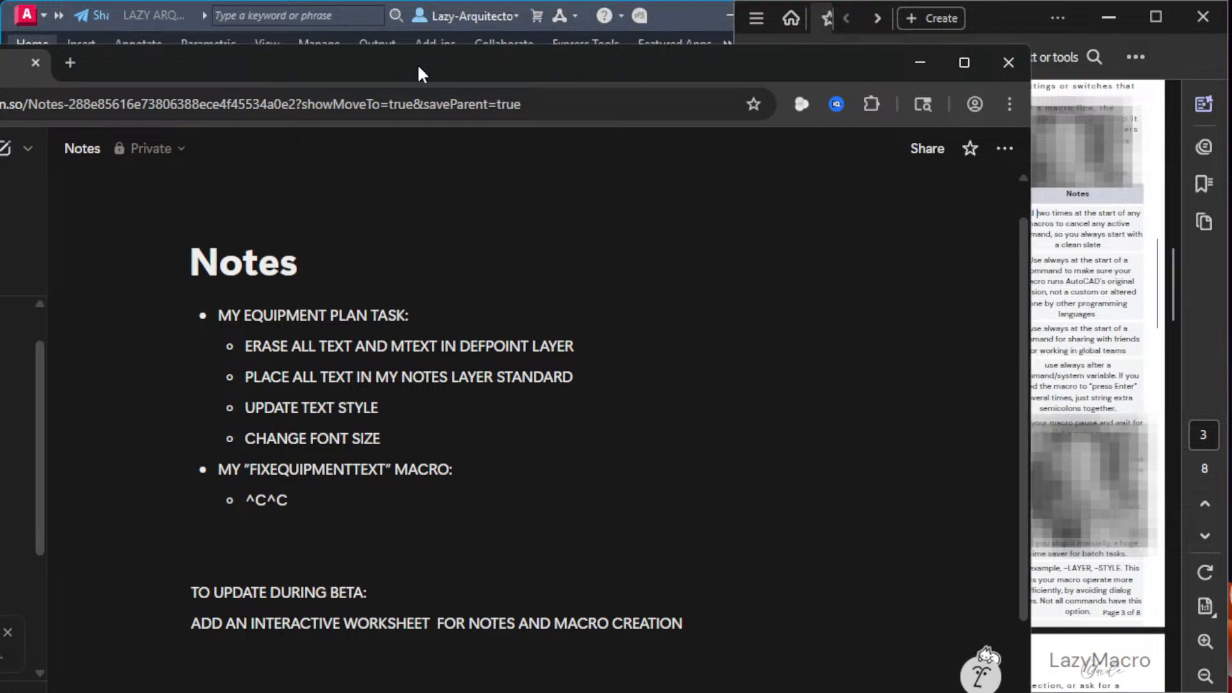
type("e")
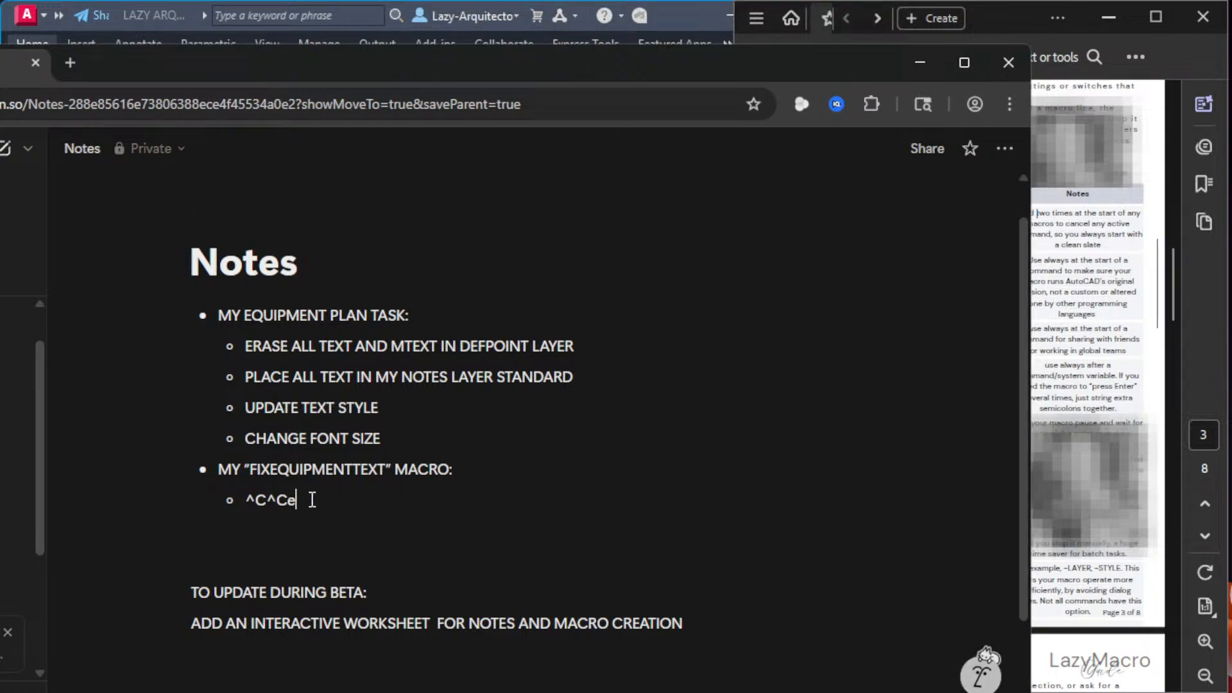
type("rase")
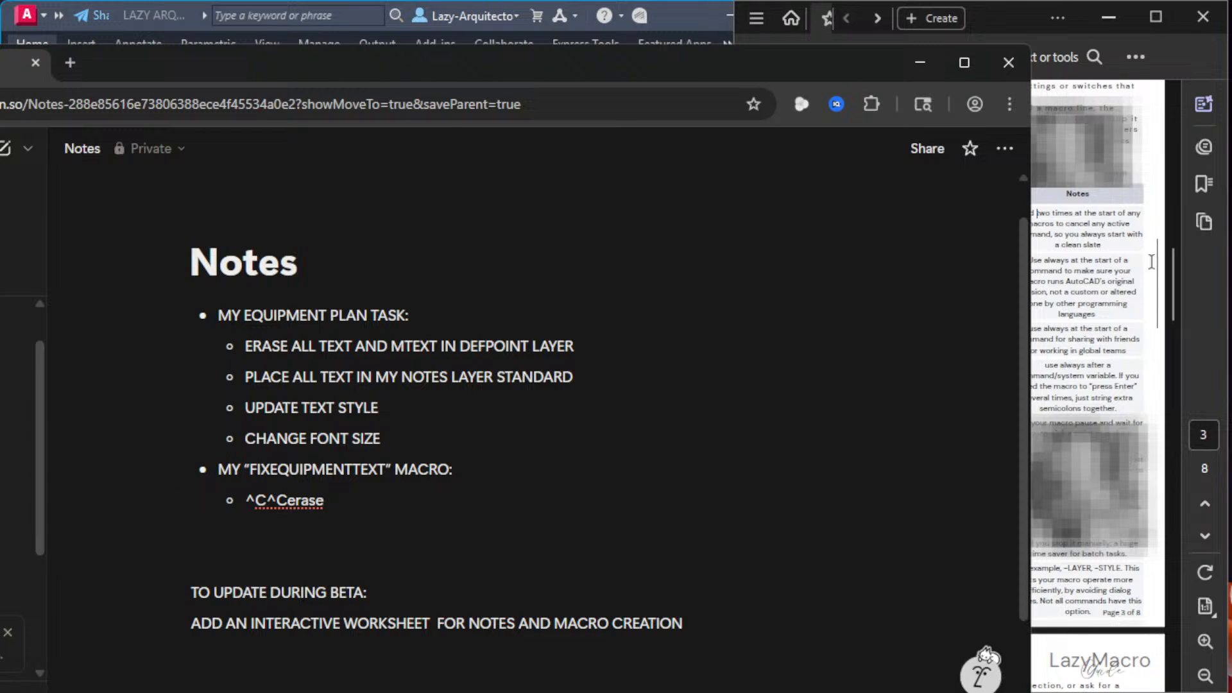
Step: Following the guide's period row, insert a period between ^C^C and erase in the Notion macro bullet
left_click(1127, 303)
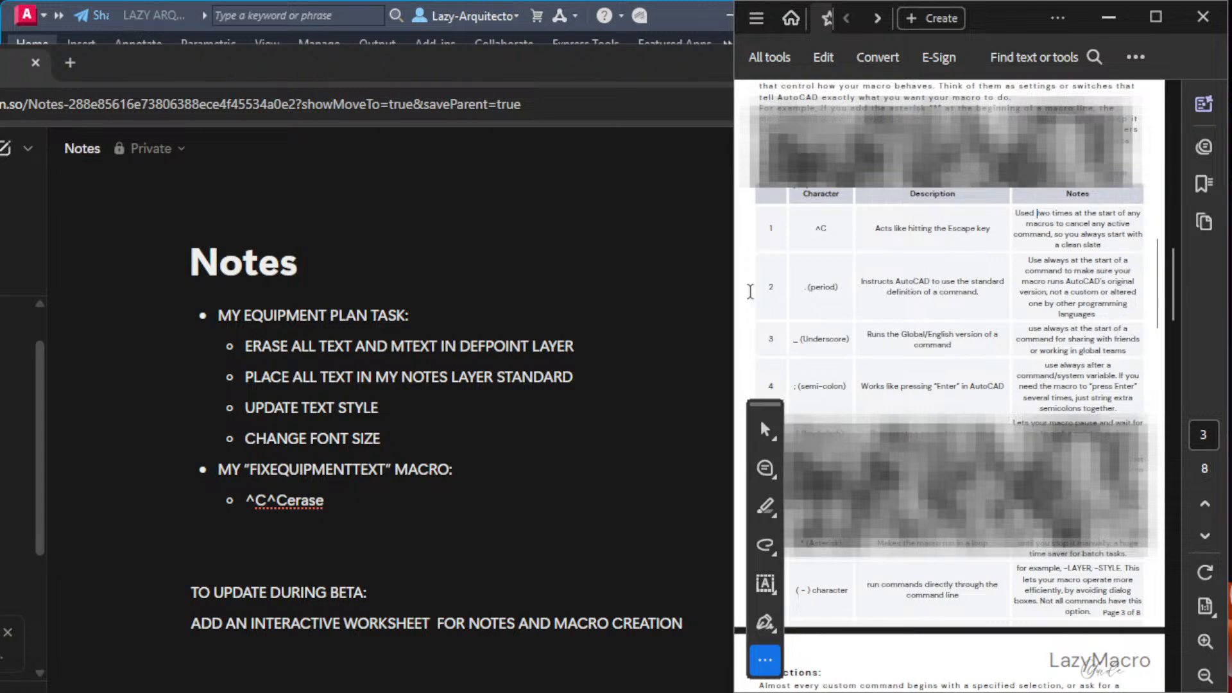
left_click_drag(810, 287, 804, 287)
left_click(277, 504)
key("Right")
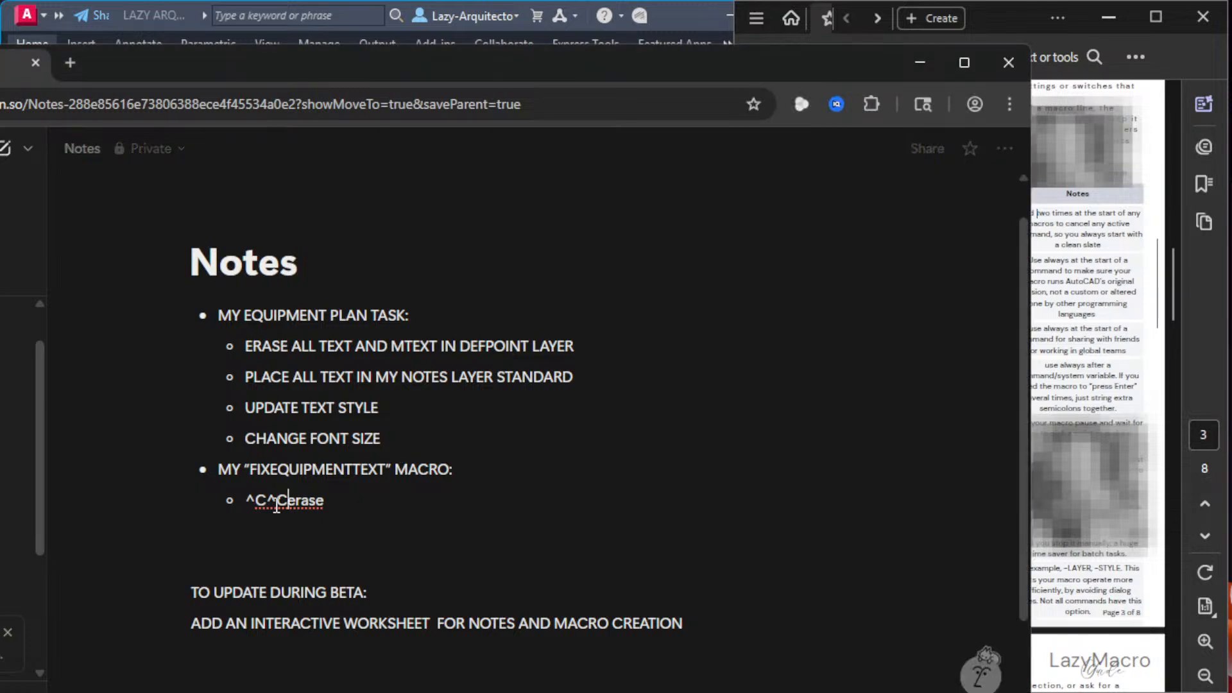
type(".")
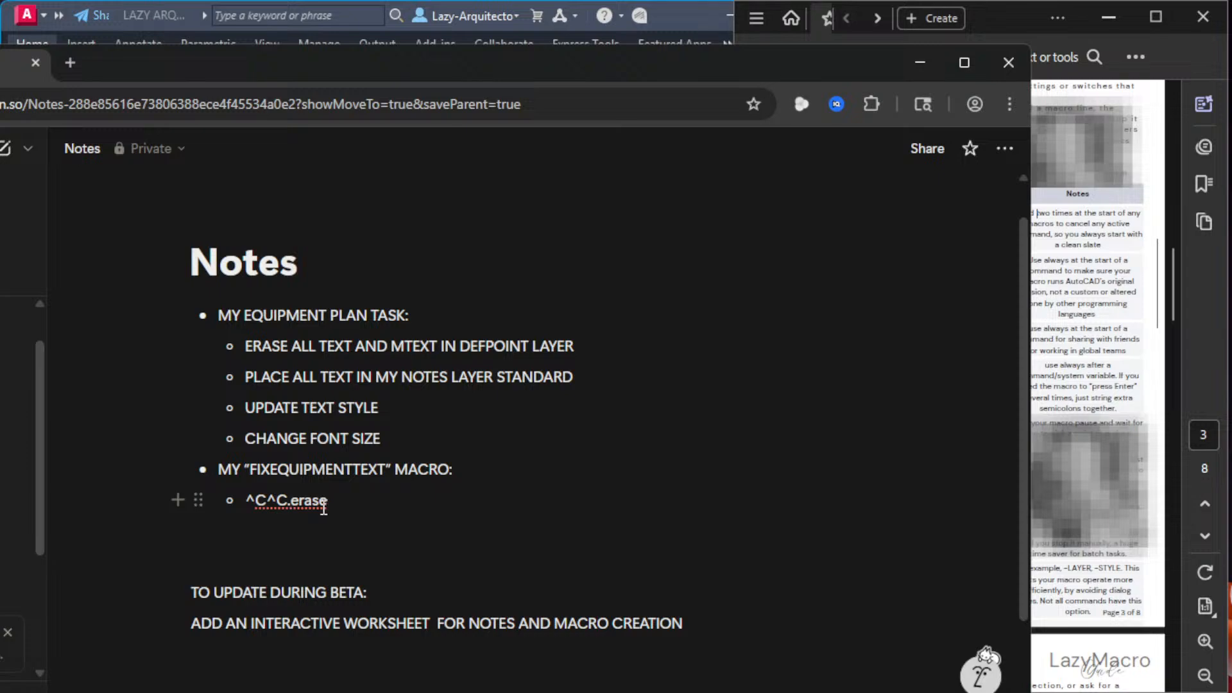
Step: Consult the guide's underscore row and insert an underscore after the period so the Notion macro bullet reads ^C^C._erase
left_click(1067, 296)
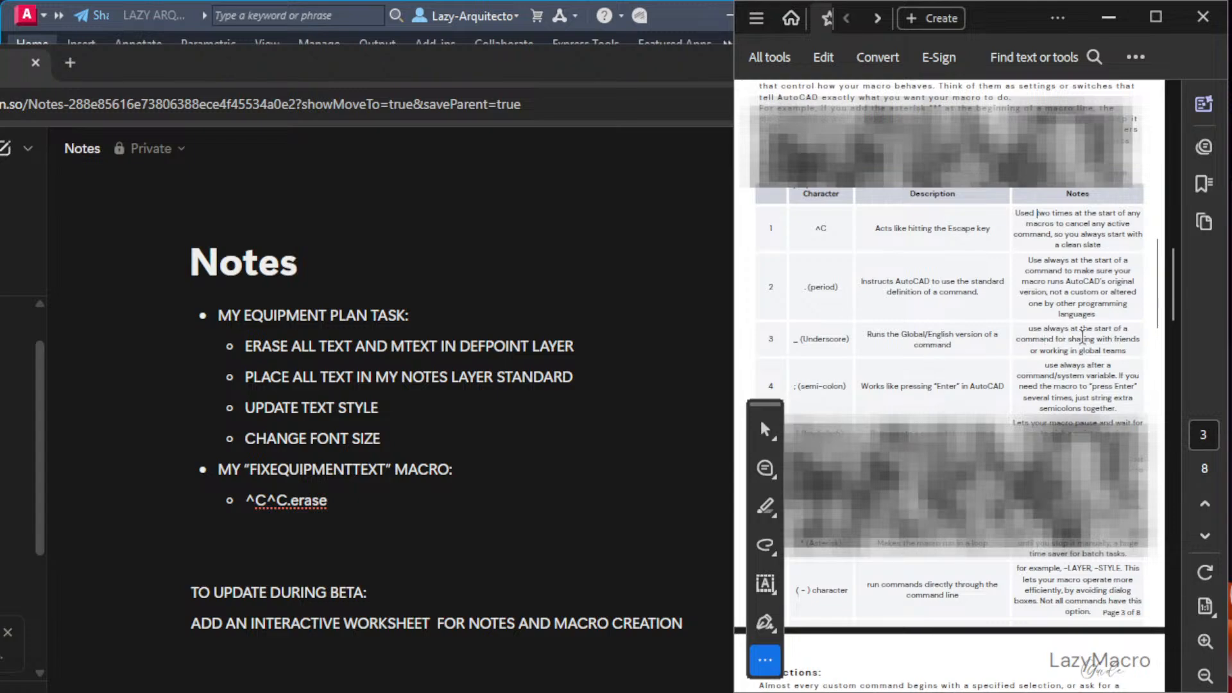
left_click(1127, 348)
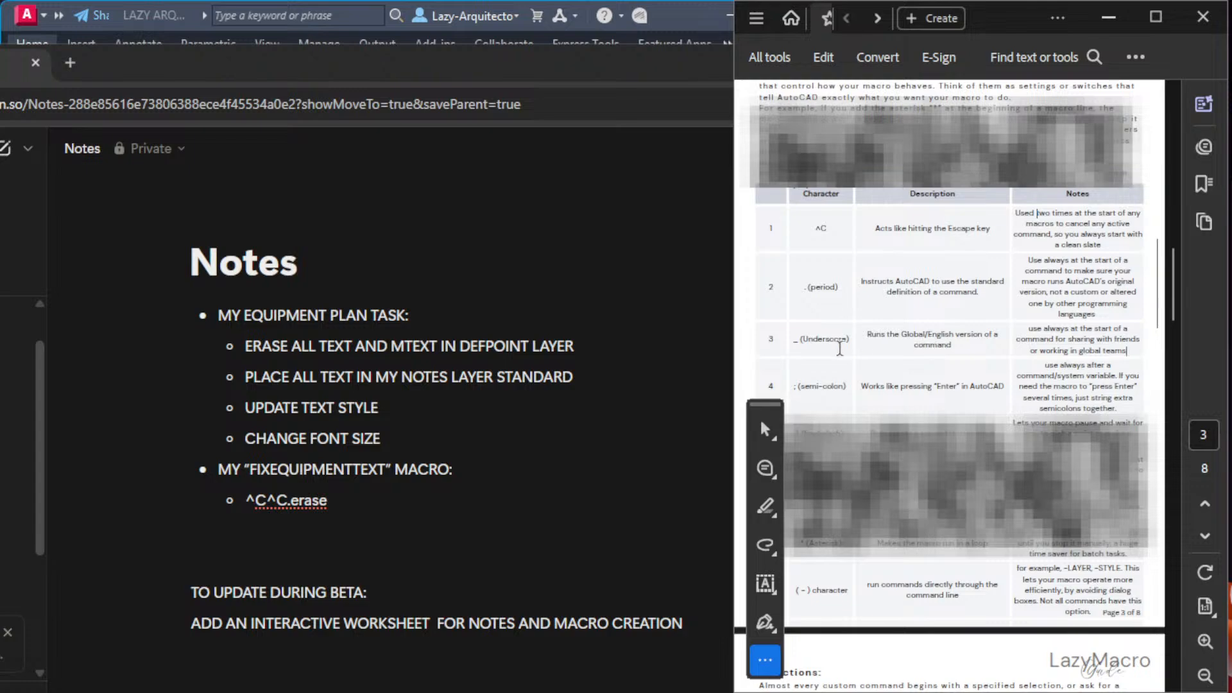
double_click(797, 340)
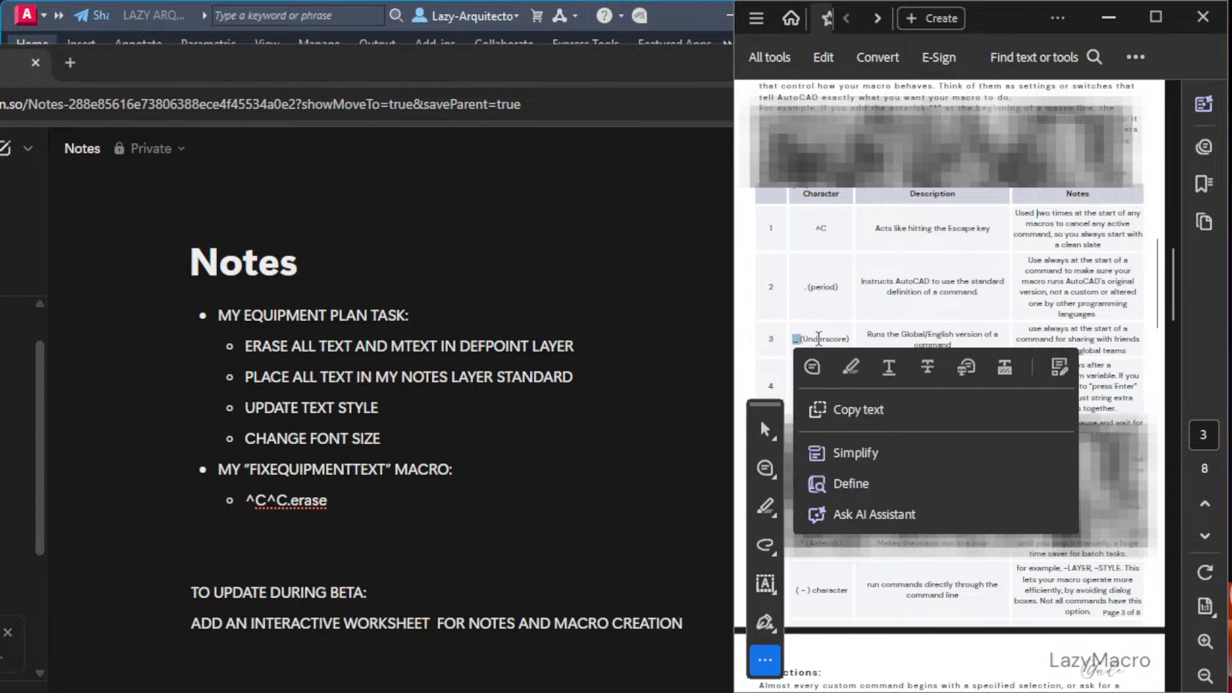
left_click(982, 336)
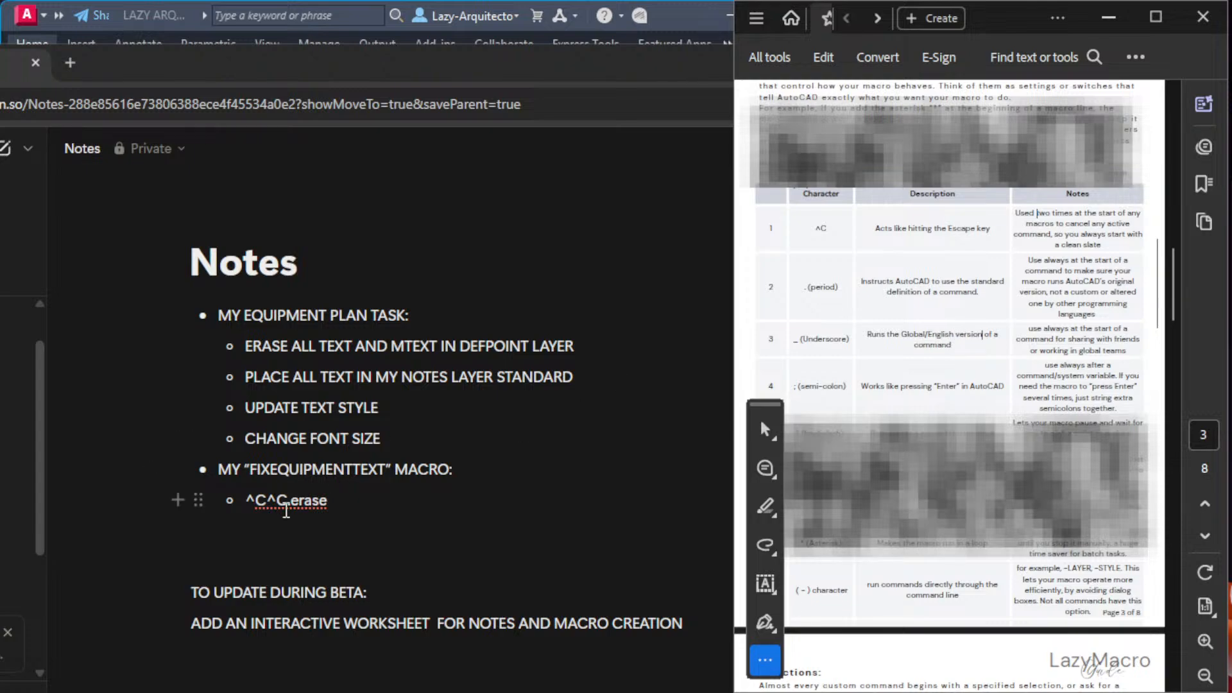
left_click(291, 505)
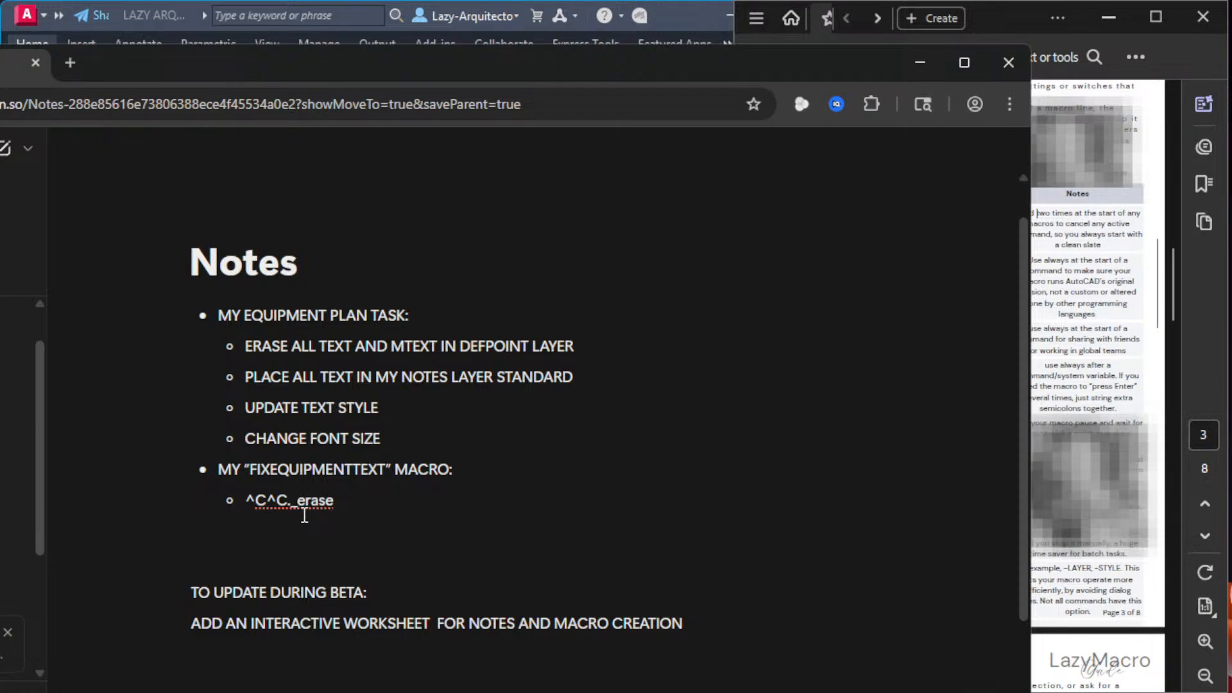
Step: Examine the guide's Example section for how a macro line is assembled, from the leading characters to the enter character and selection
left_click(1111, 347)
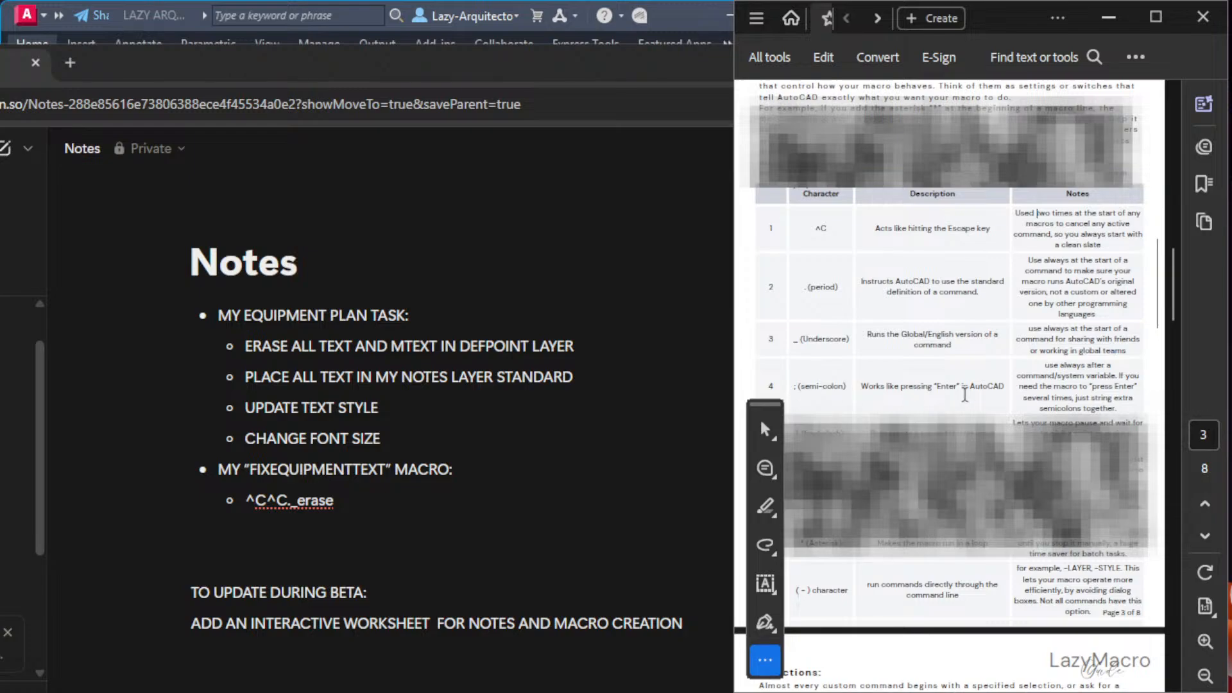
scroll(944, 392, "down", 3)
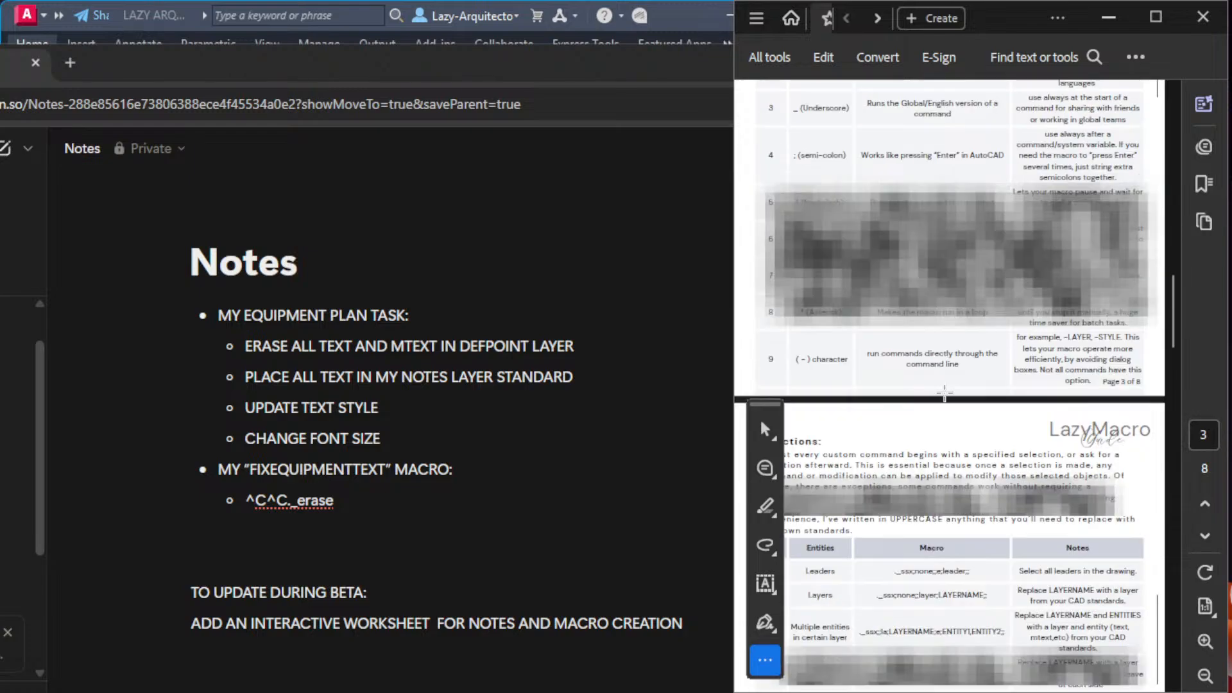
scroll(945, 393, "down", 15)
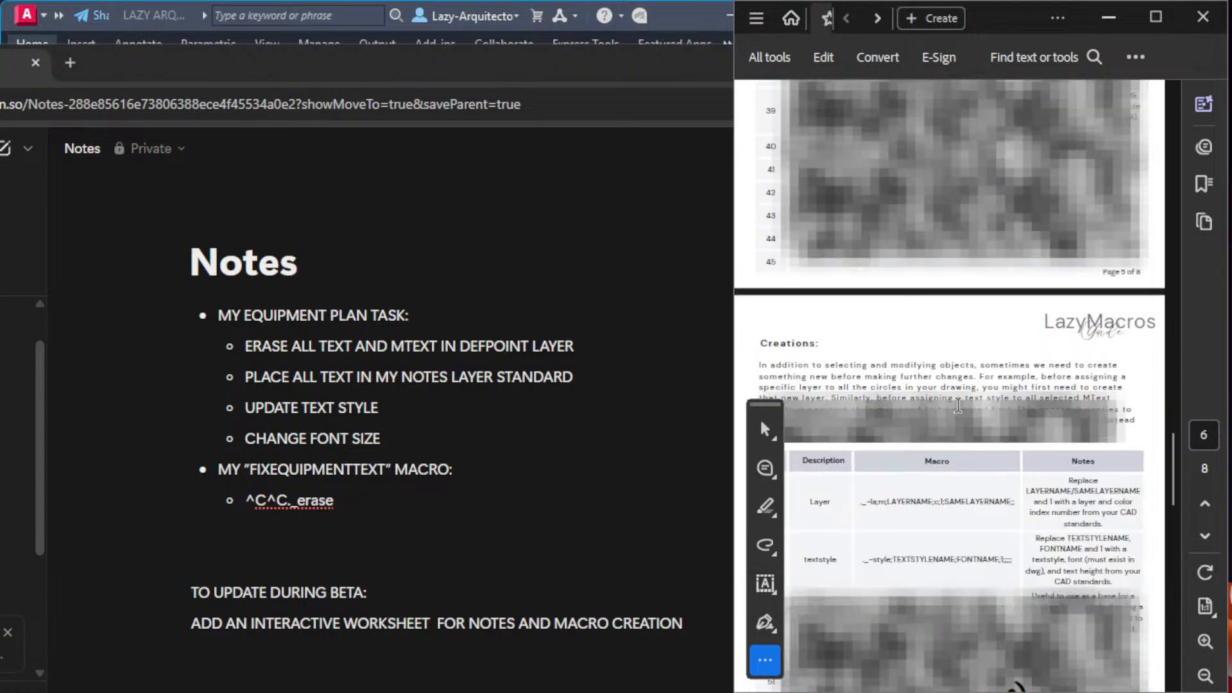
scroll(958, 406, "down", 9)
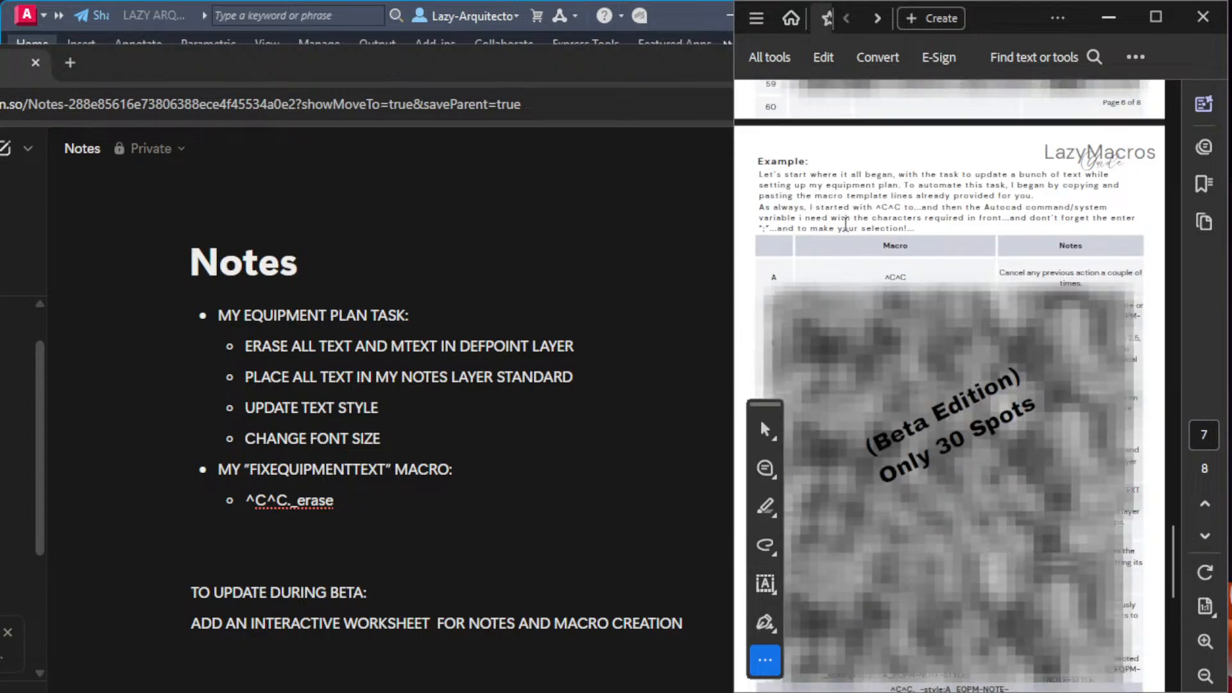
left_click_drag(903, 218, 1001, 221)
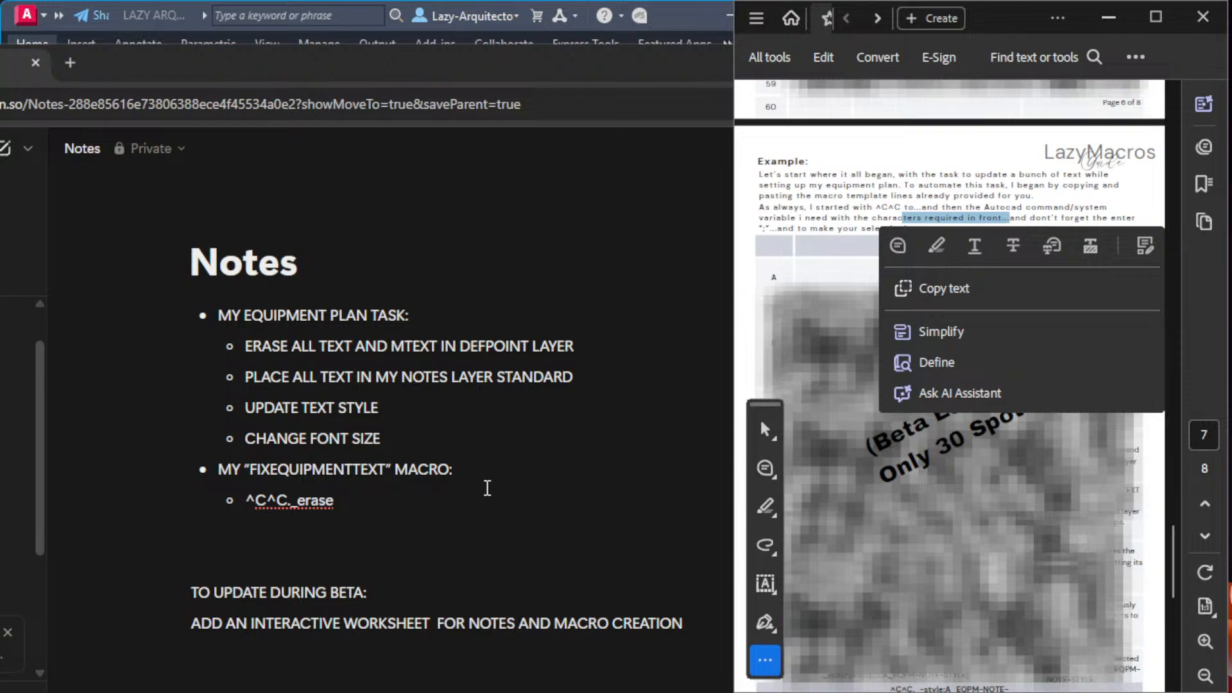
left_click(1023, 207)
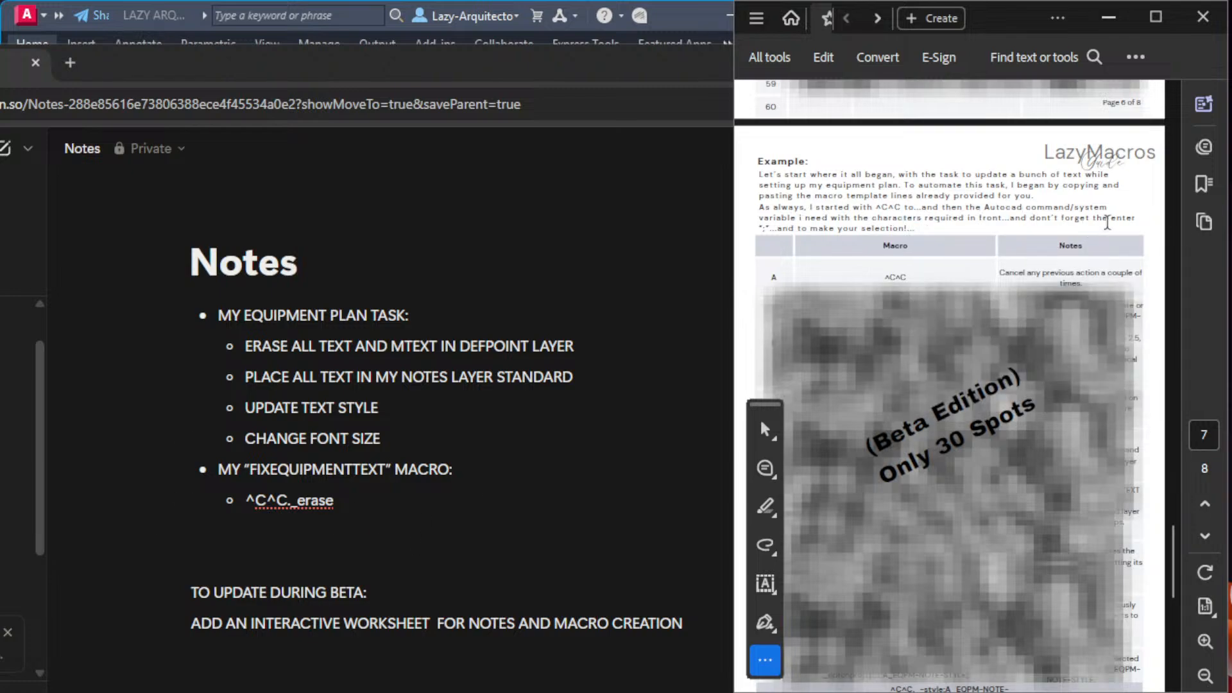
left_click_drag(1089, 219, 1101, 223)
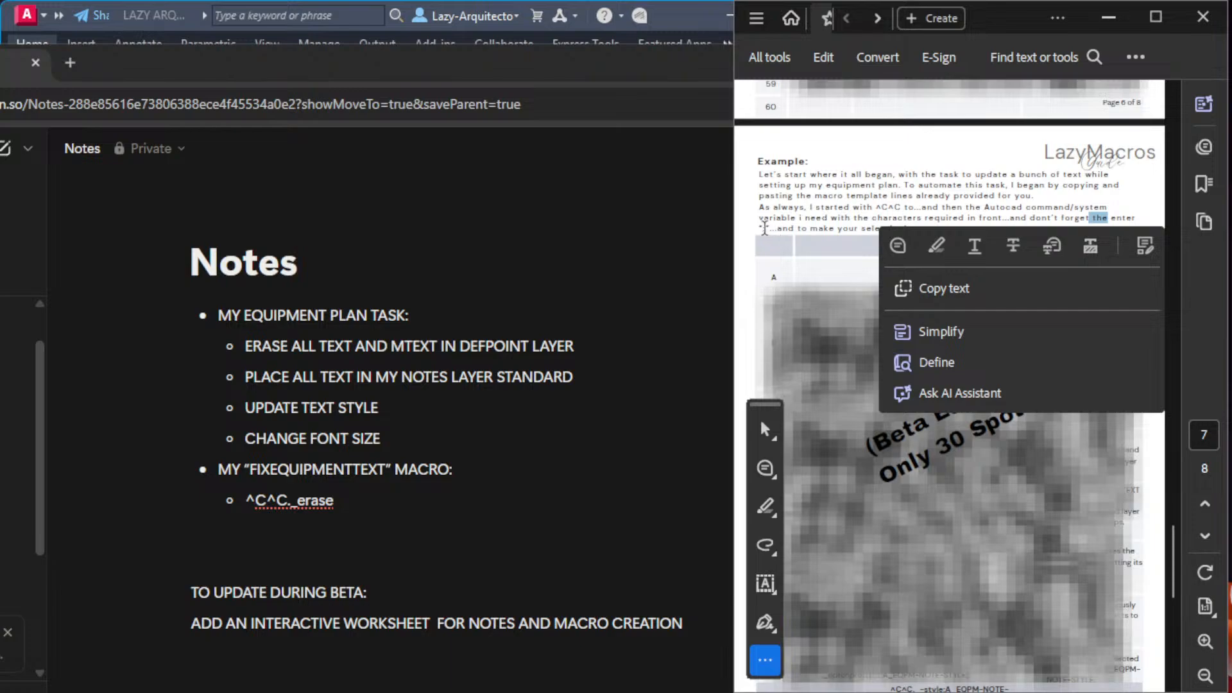
left_click_drag(774, 228, 763, 227)
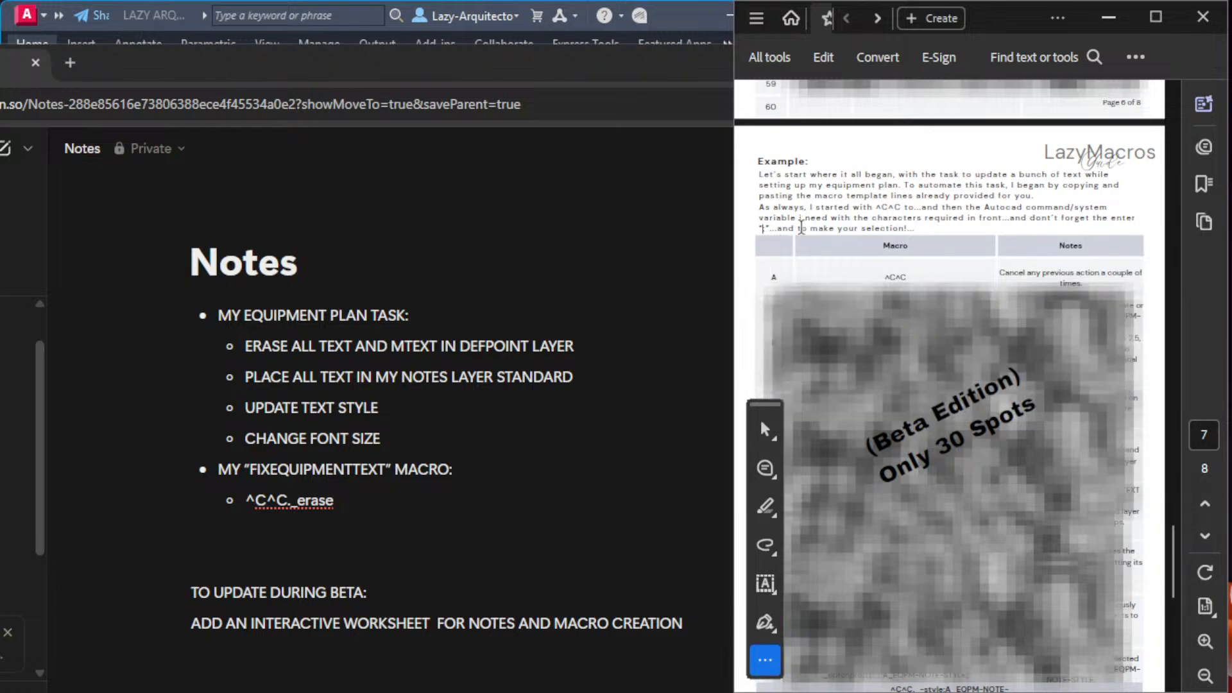
Step: Return to the guide's Characters table, check the semi-colon row, and append a semicolon after erase in the Notion macro bullet
scroll(835, 331, "up", 6)
scroll(835, 331, "up", 15)
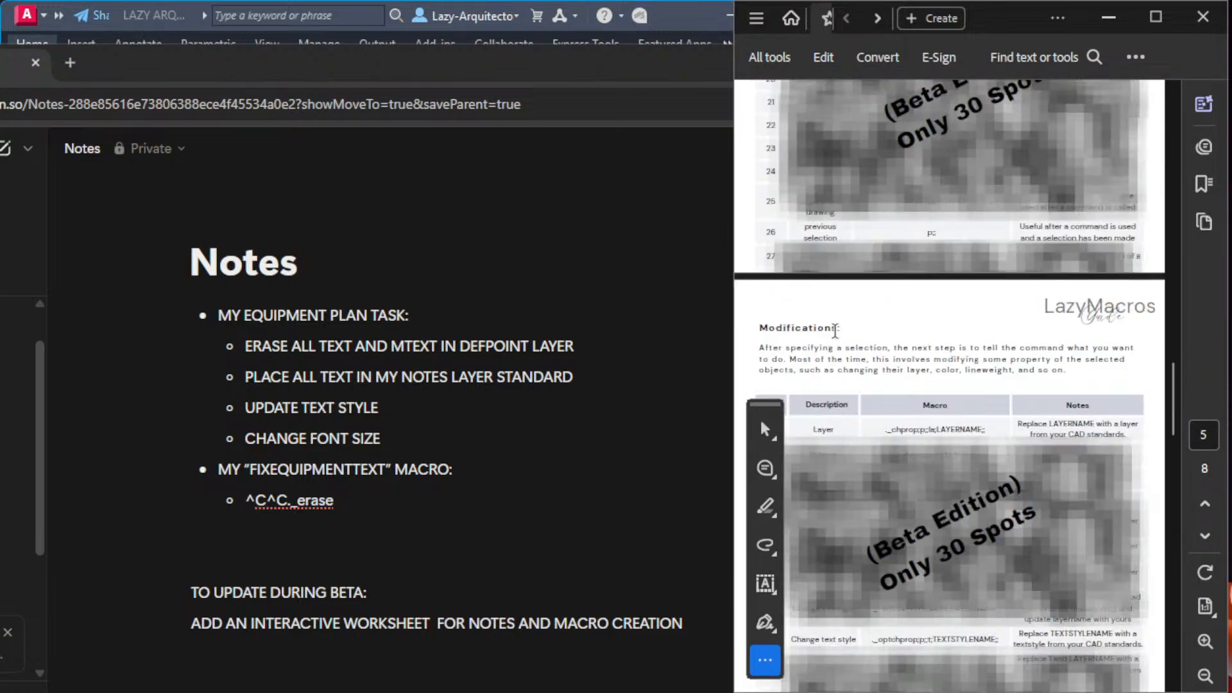
scroll(835, 332, "up", 5)
scroll(835, 331, "down", 3)
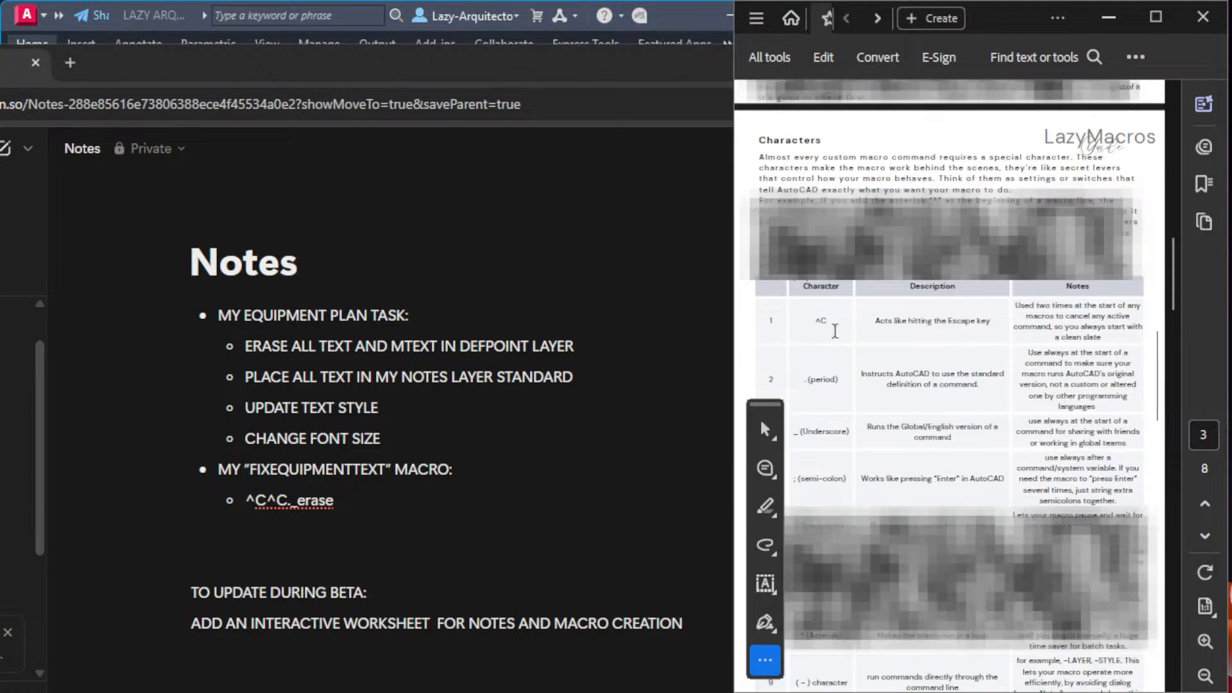
left_click_drag(798, 389, 820, 387)
left_click(952, 380)
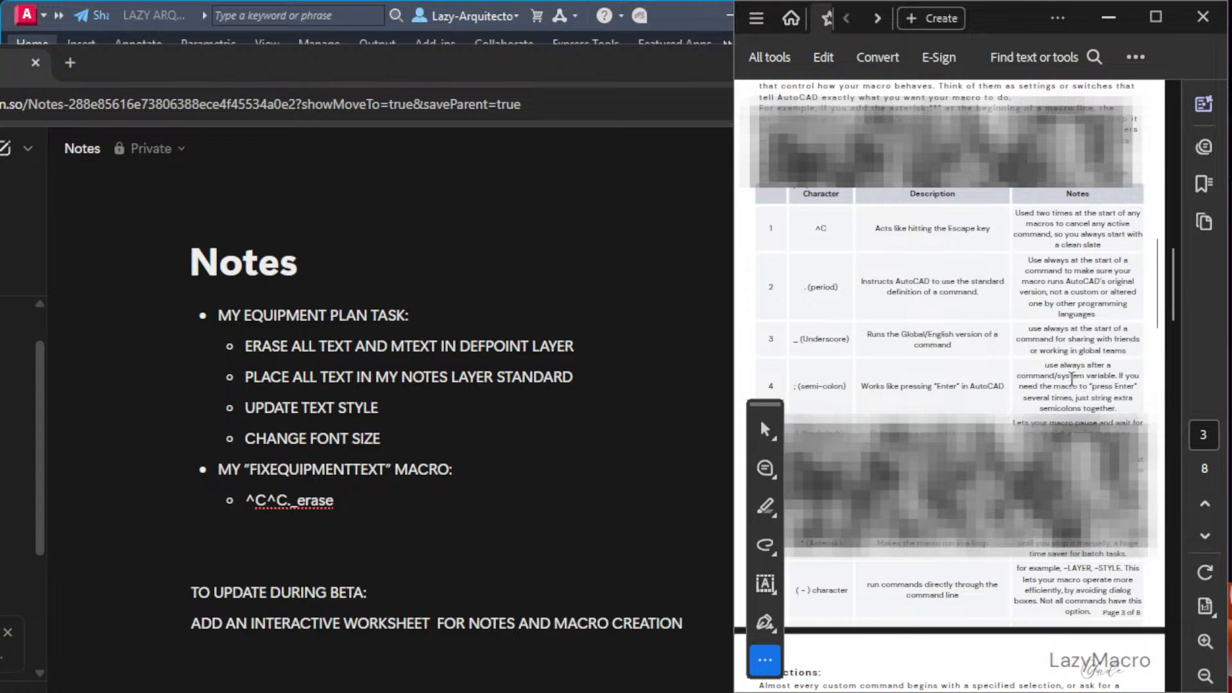
left_click(391, 541)
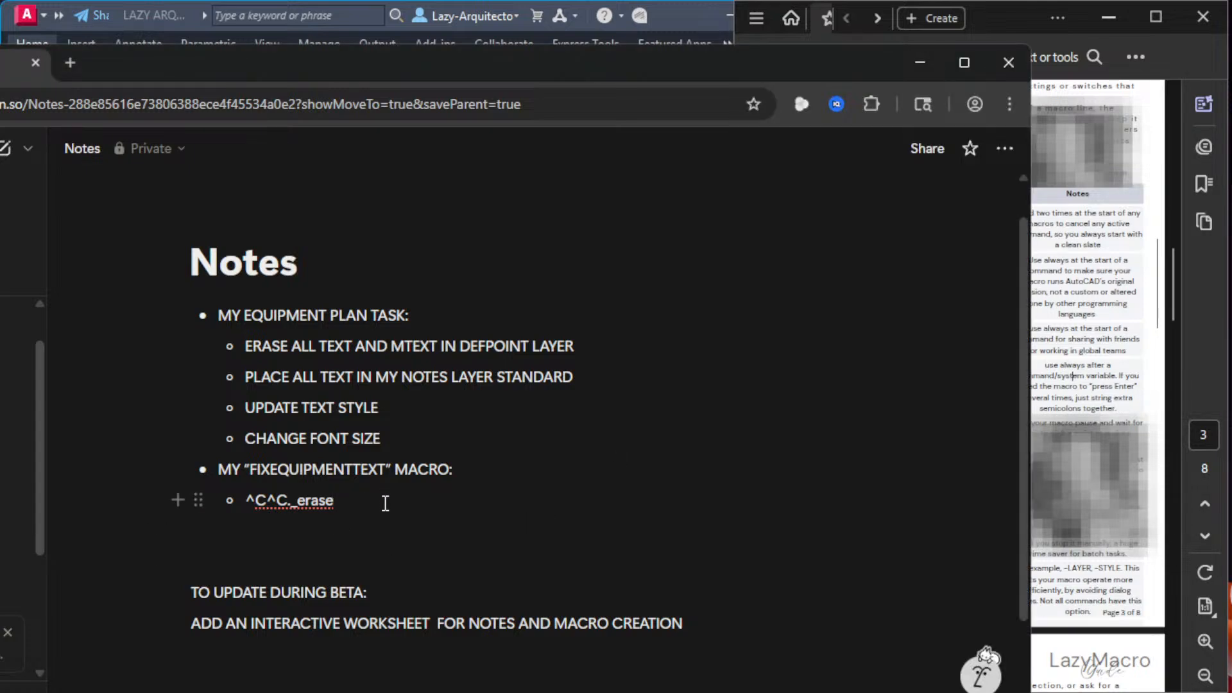
type(";")
Step: Copy ^C^C._erase; from Notion, replace the macro text in AutoCAD's Command Macro Editor with it, and save the macro
left_click_drag(441, 59, 578, 67)
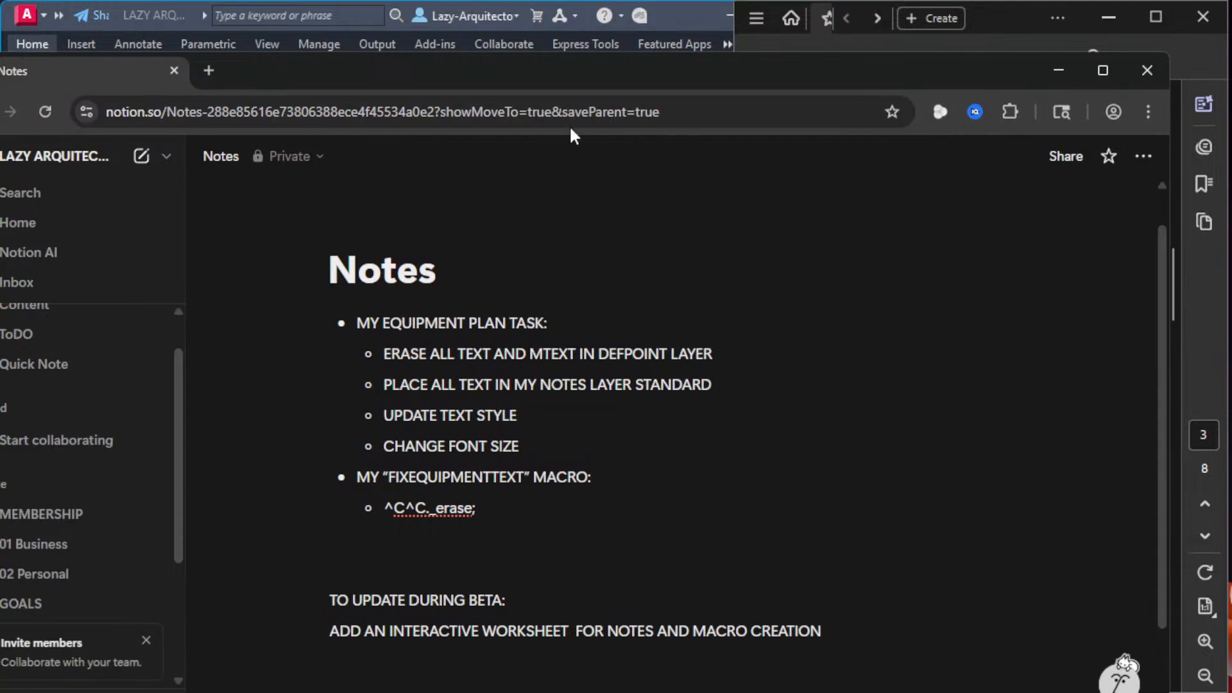
left_click_drag(480, 509, 386, 509)
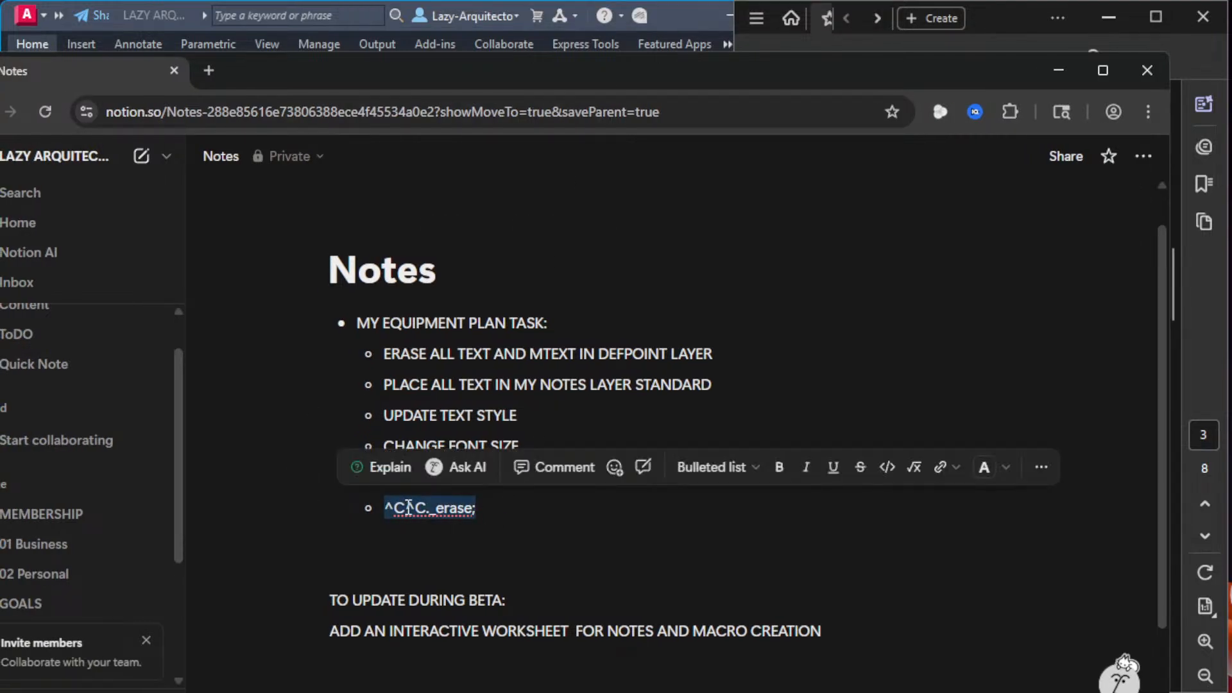
right_click(409, 507)
left_click(479, 259)
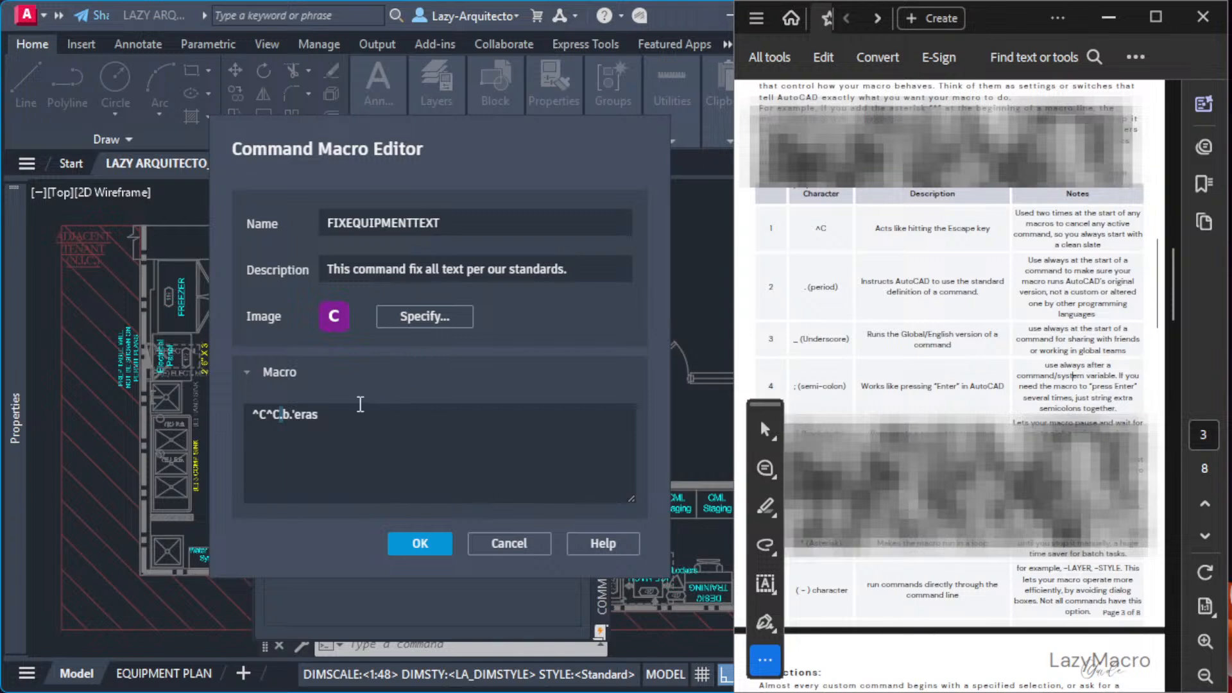
left_click(361, 417)
left_click_drag(324, 415, 253, 416)
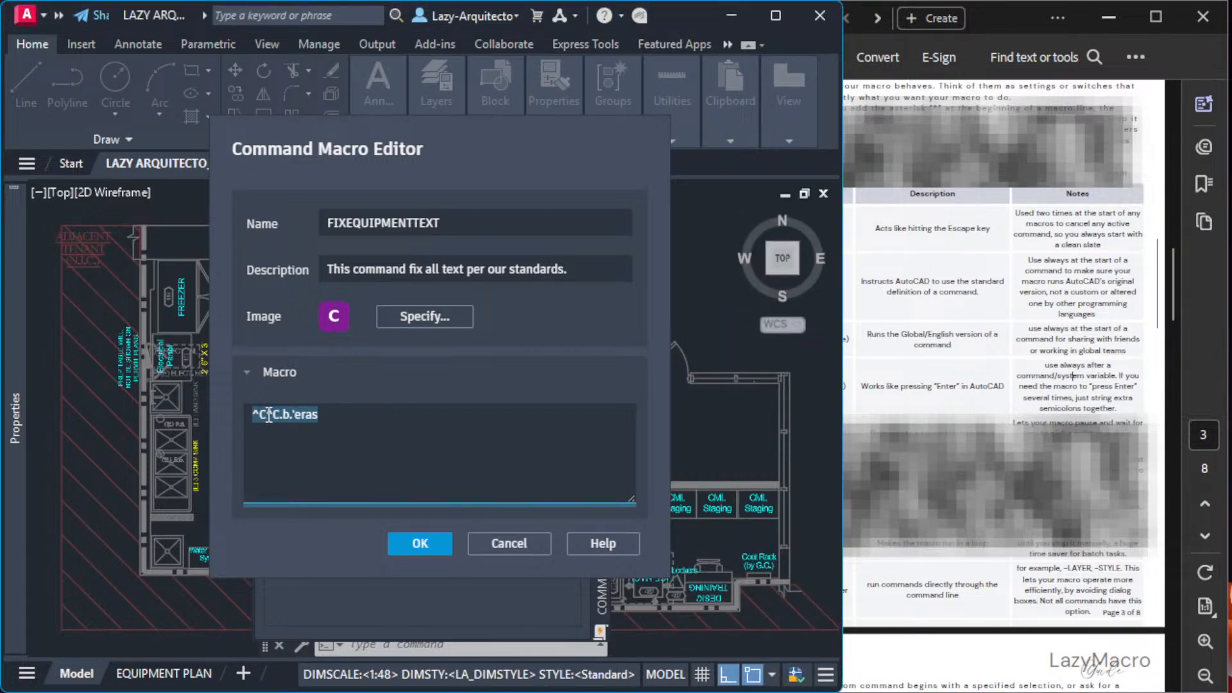
left_click(319, 416)
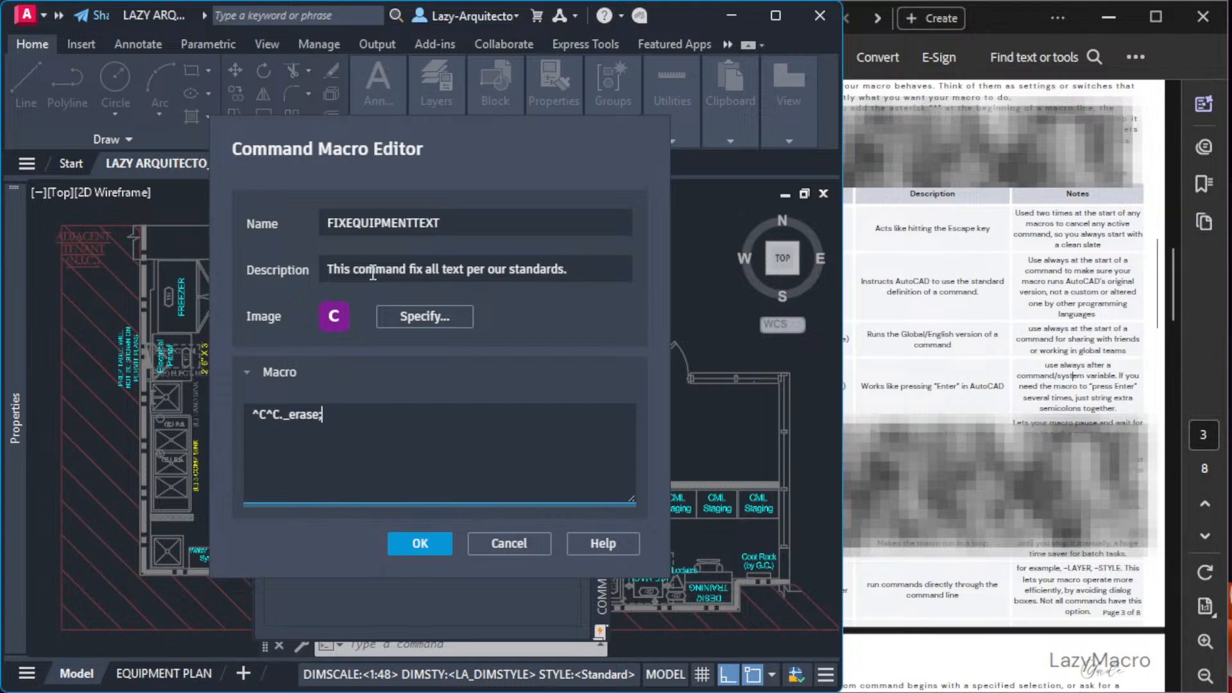
left_click(421, 544)
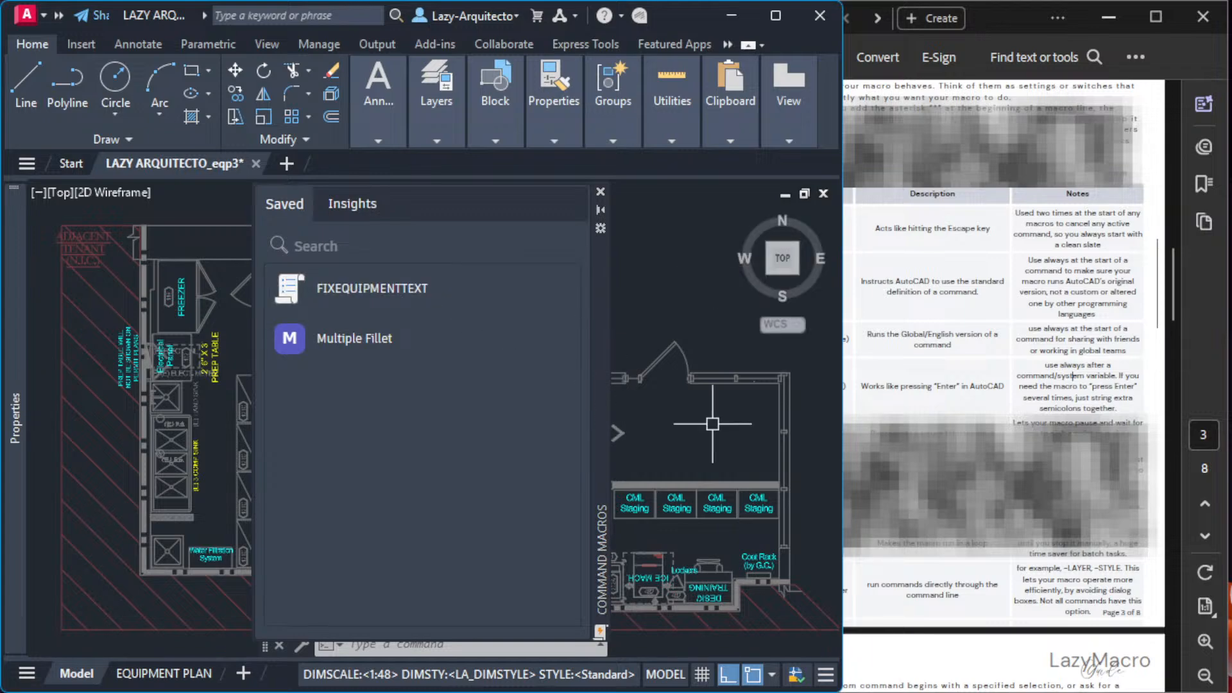
Step: Move the Command Macros palette off the equipment plan and run the FIXEQUIPMENTTEXT macro to test it
scroll(713, 423, "down", 3)
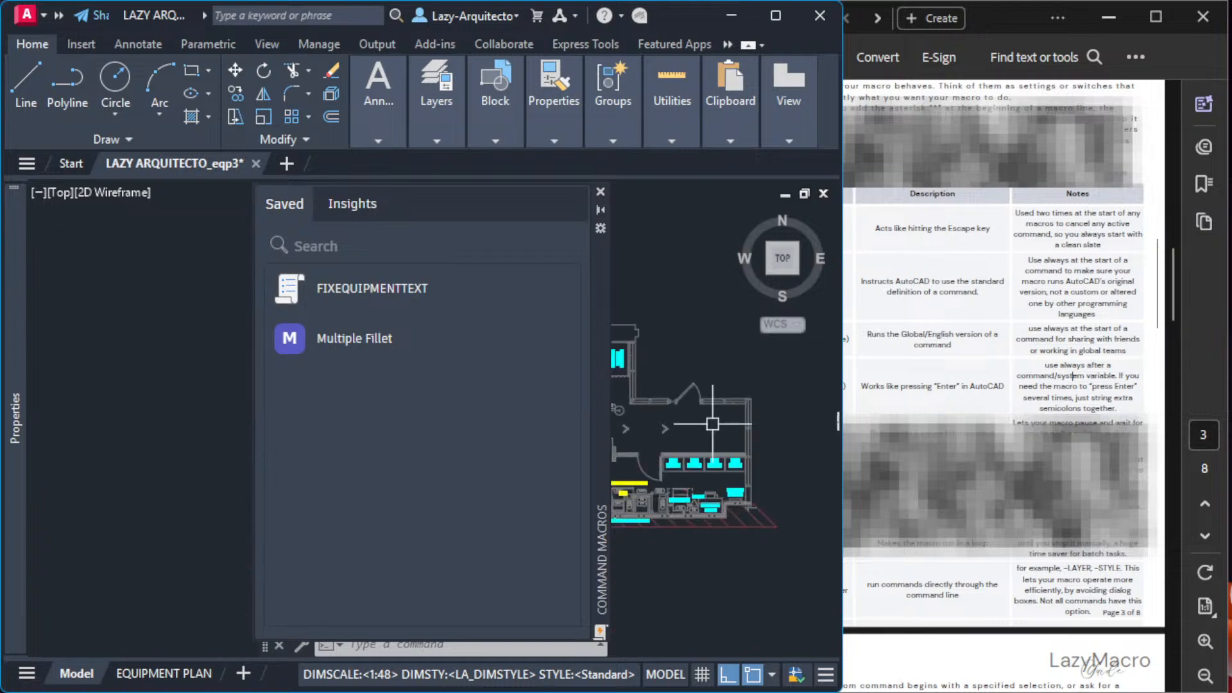
mouse_move(684, 437)
middle_mouse_down()
mouse_move(757, 449)
mouse_move(747, 449)
middle_mouse_up()
left_click_drag(606, 313, 396, 306)
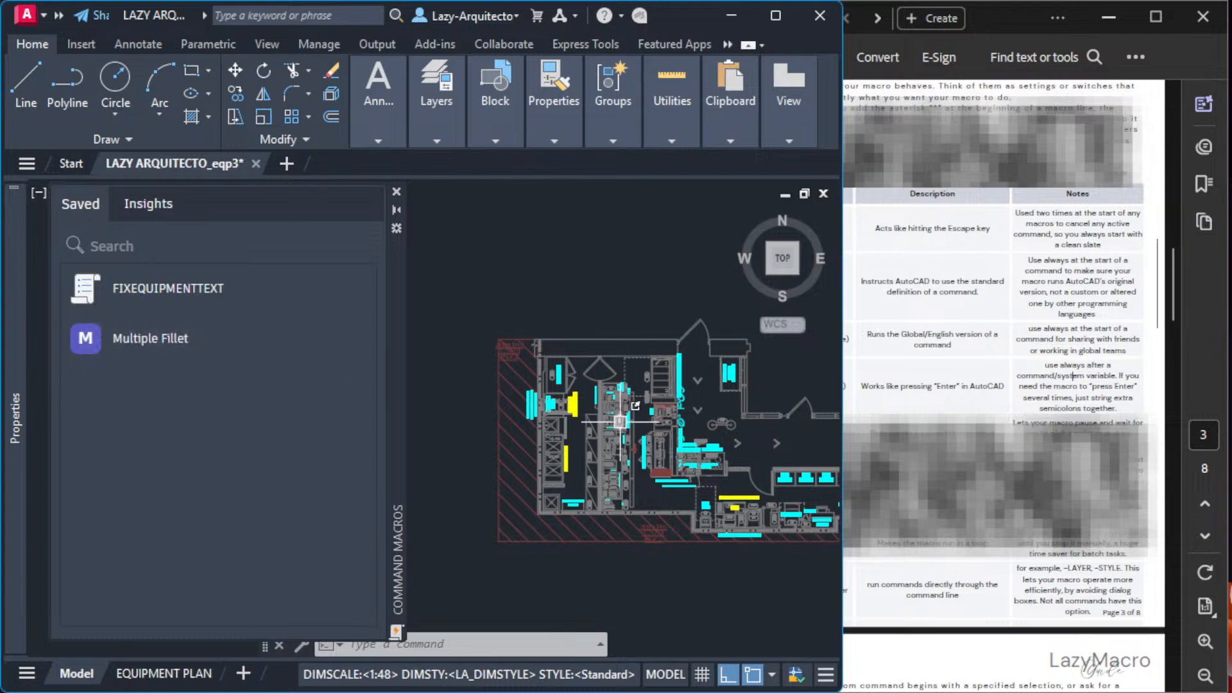
middle_click_drag(620, 420, 572, 408)
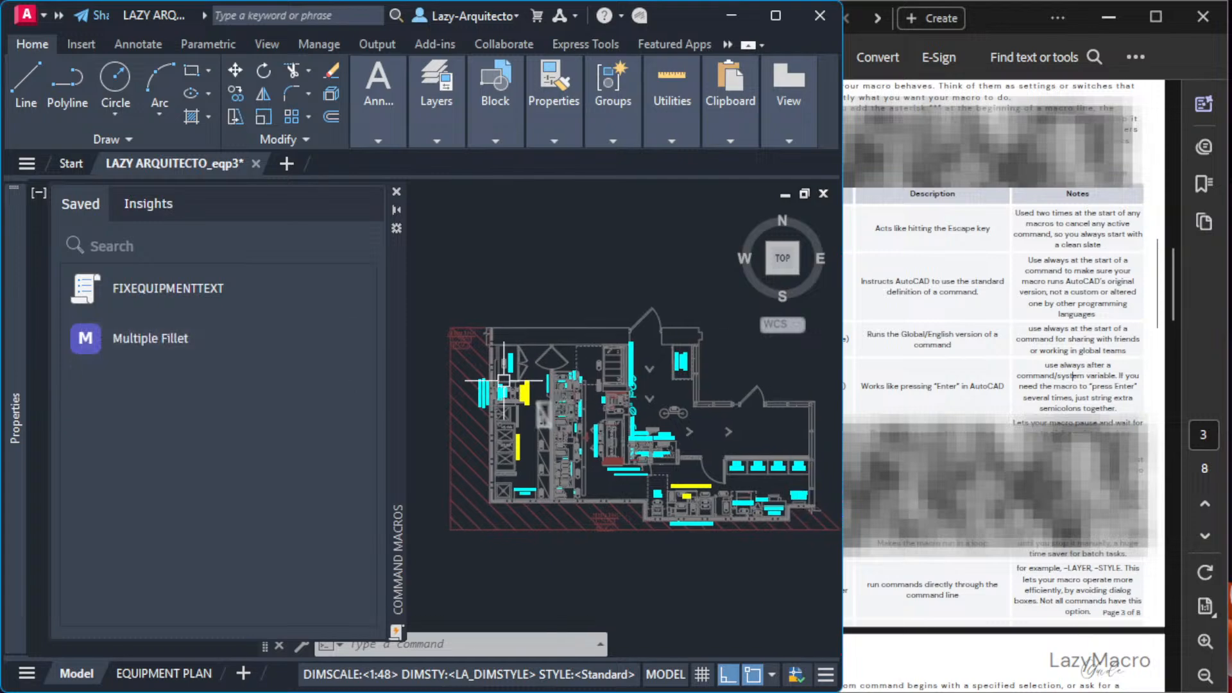
left_click(151, 290)
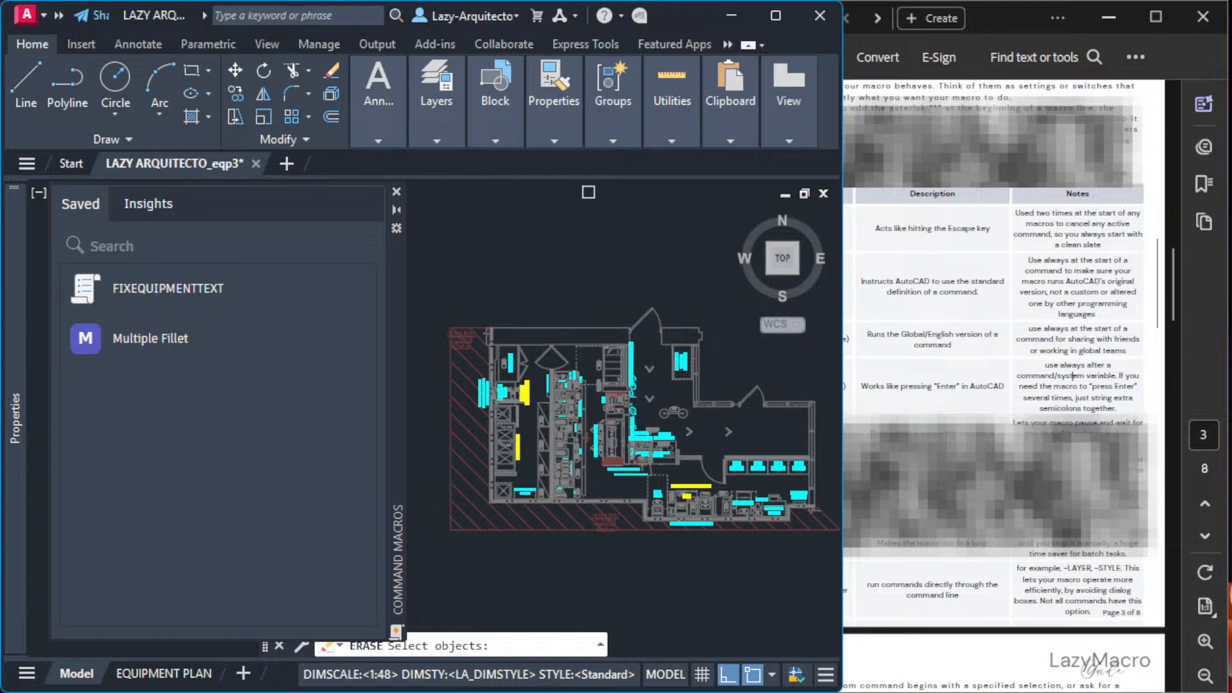
left_click(612, 285)
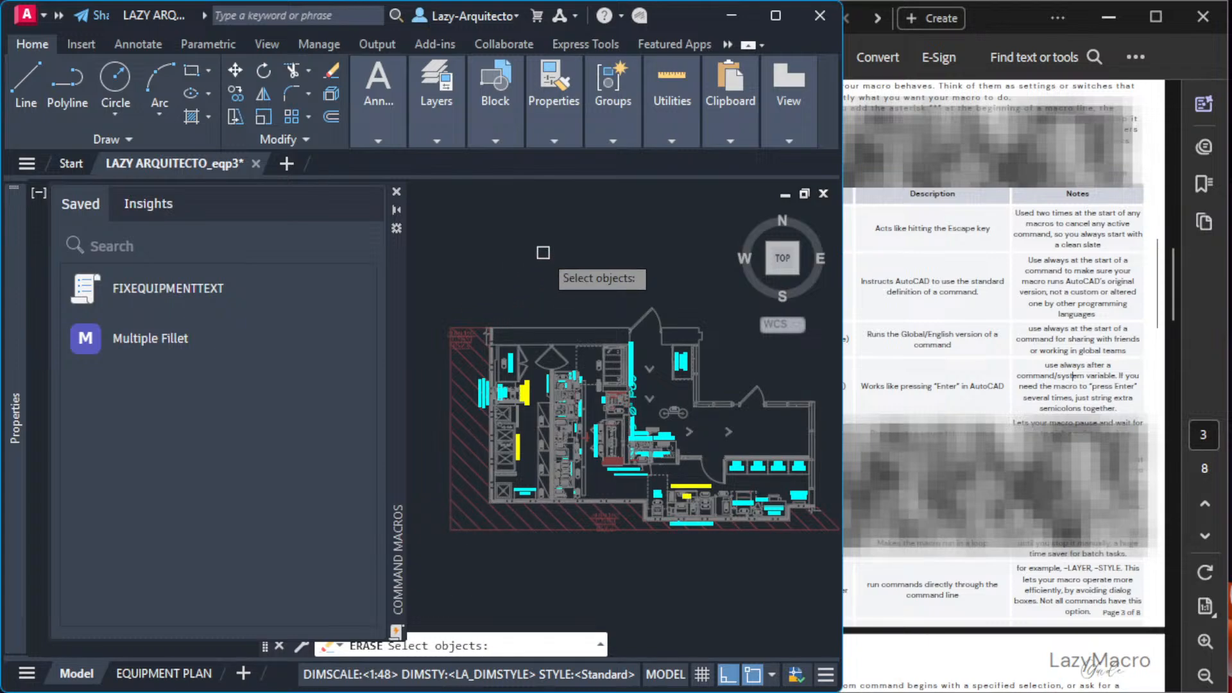
Step: Switch to the LazyMacros guide and look past the Characters table for the macro part that follows the erase command
left_click(991, 335)
scroll(995, 345, "up", 2)
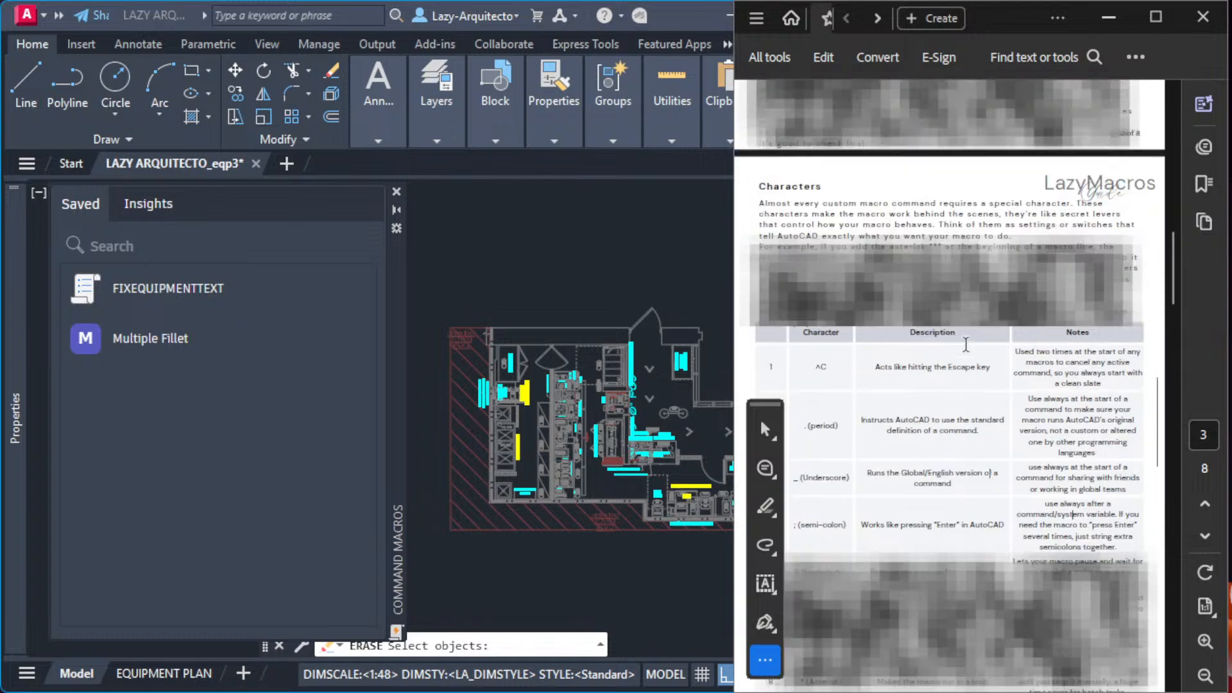
scroll(991, 373, "down", 10)
scroll(989, 393, "down", 15)
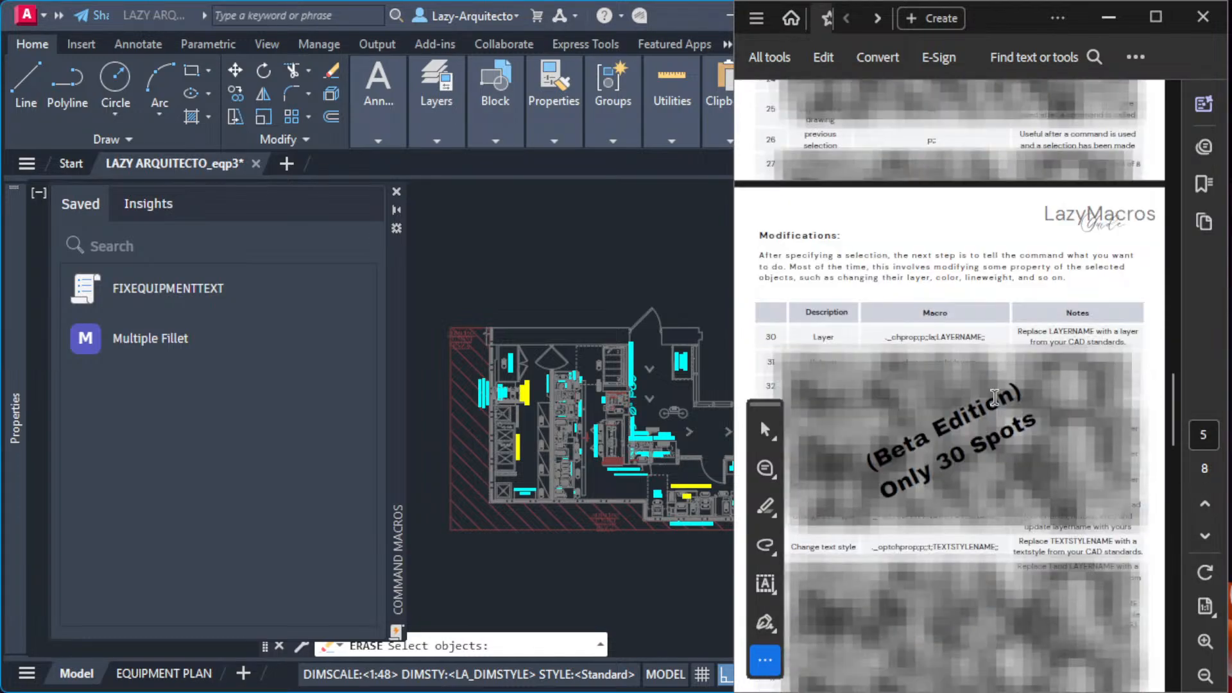
Step: Read the introduction of the Example section on page 7 of the LazyMacros guide
scroll(1006, 437, "down", 5)
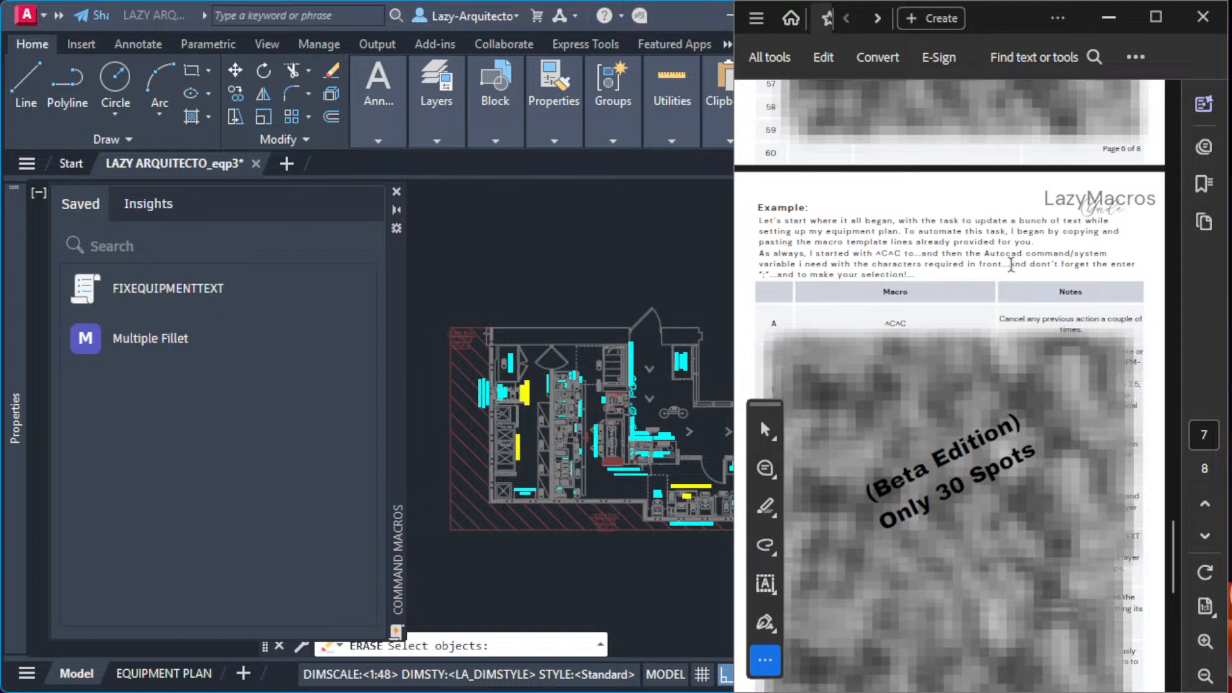
left_click_drag(1088, 266, 1096, 267)
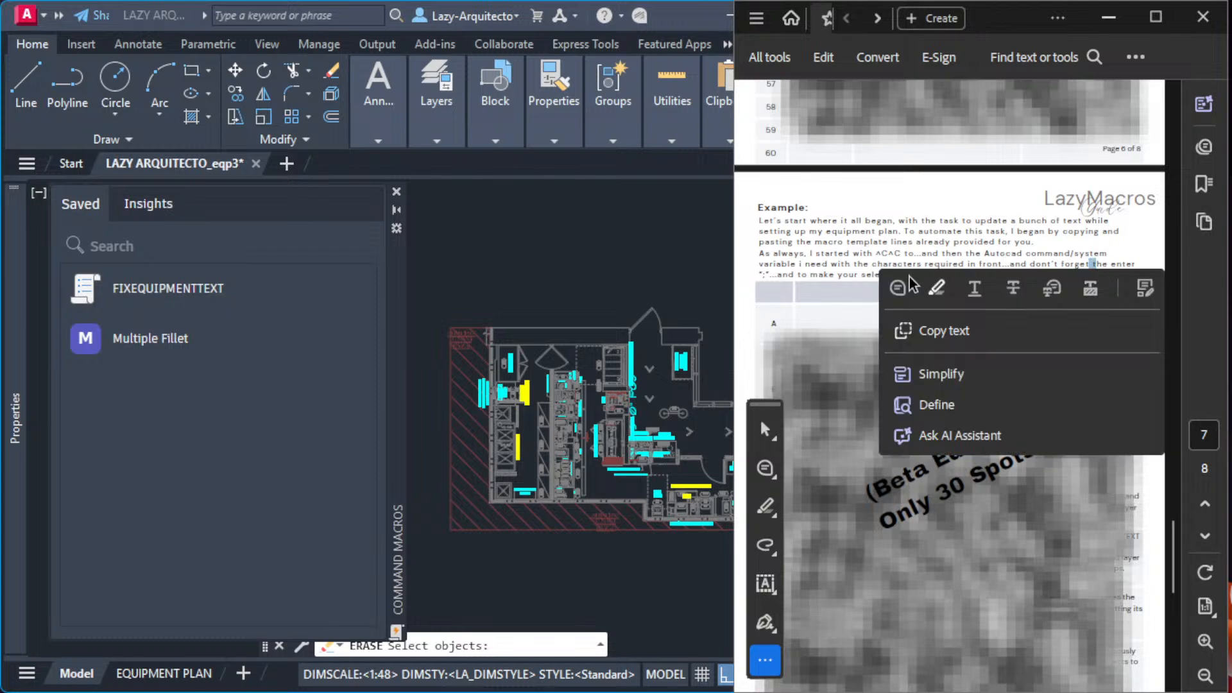
left_click_drag(799, 276, 923, 281)
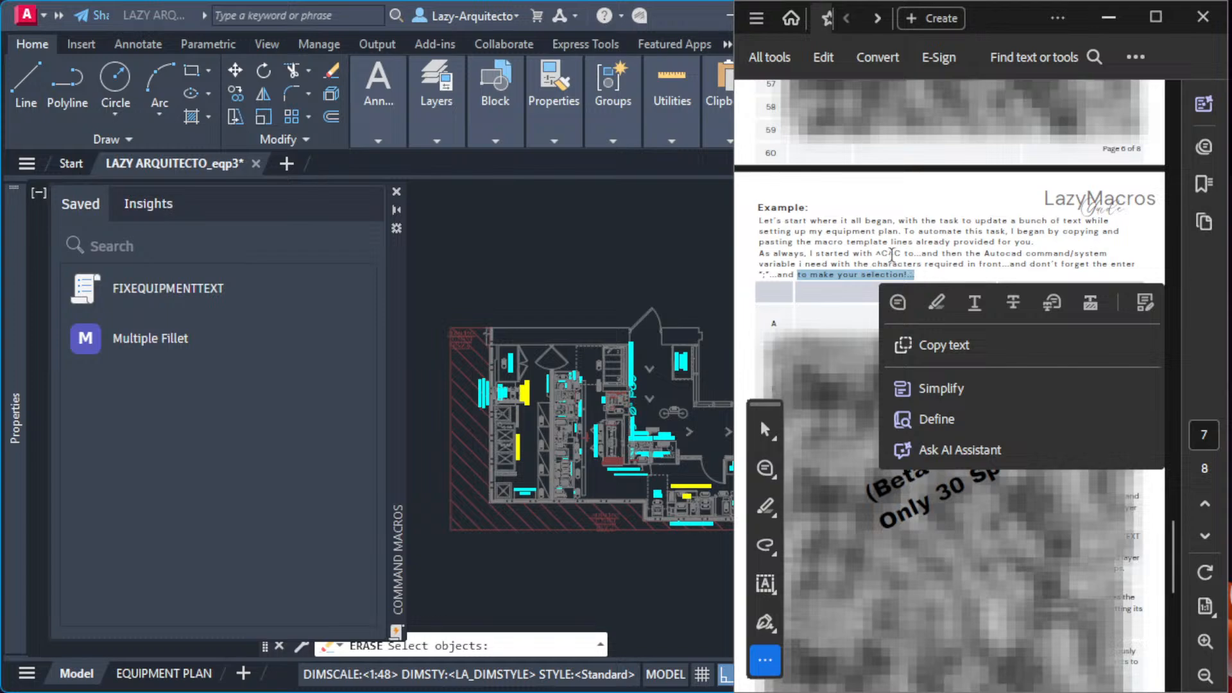
Step: Switch to AutoCAD, cancel the running Erase command, and open the FIXEQUIPMENTTEXT macro in the Command Macro Editor
left_click(593, 324)
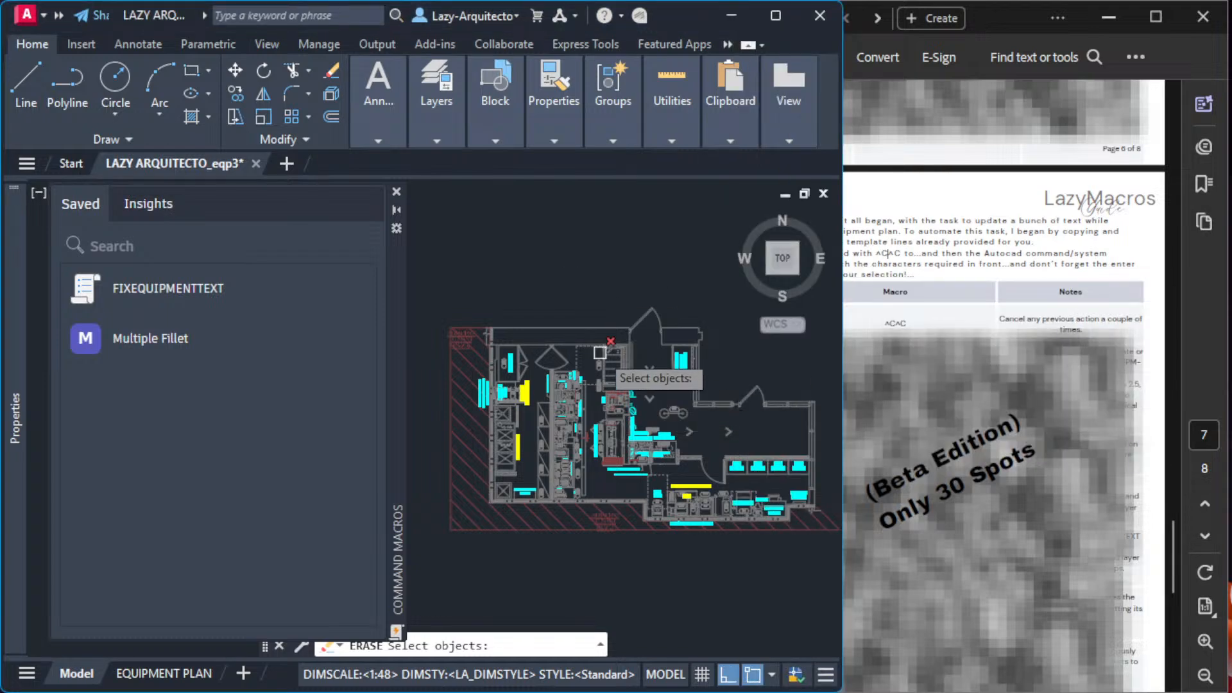
key("Escape")
right_click(163, 277)
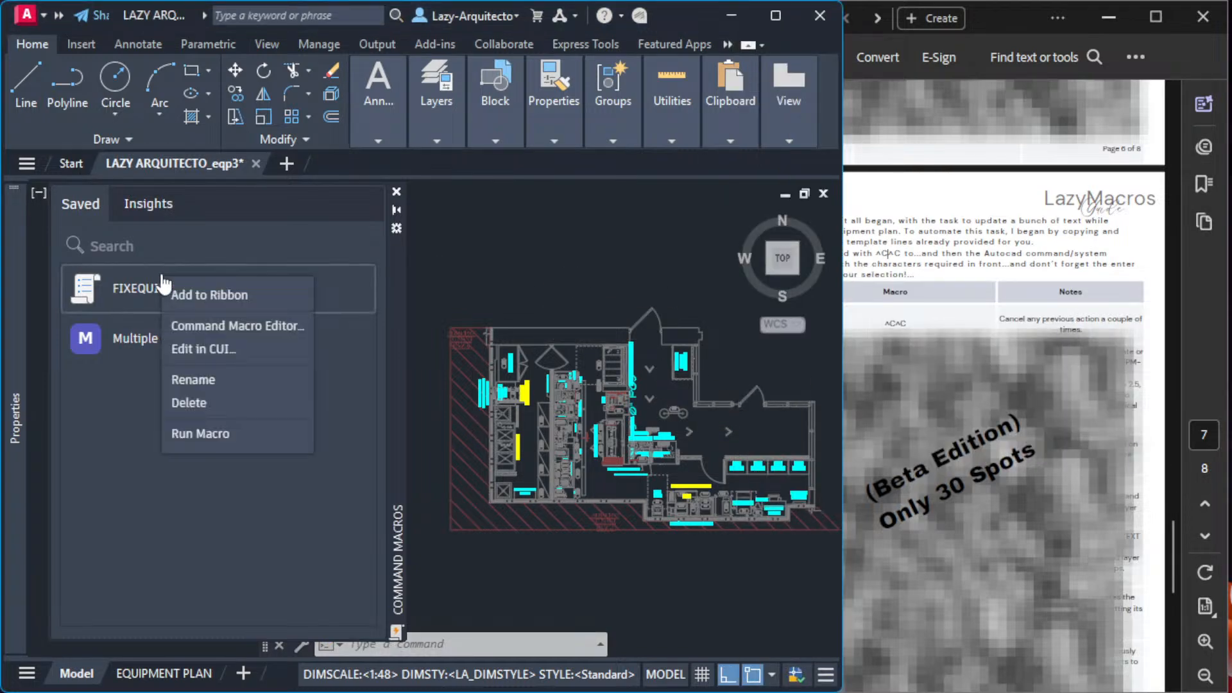
right_click(132, 278)
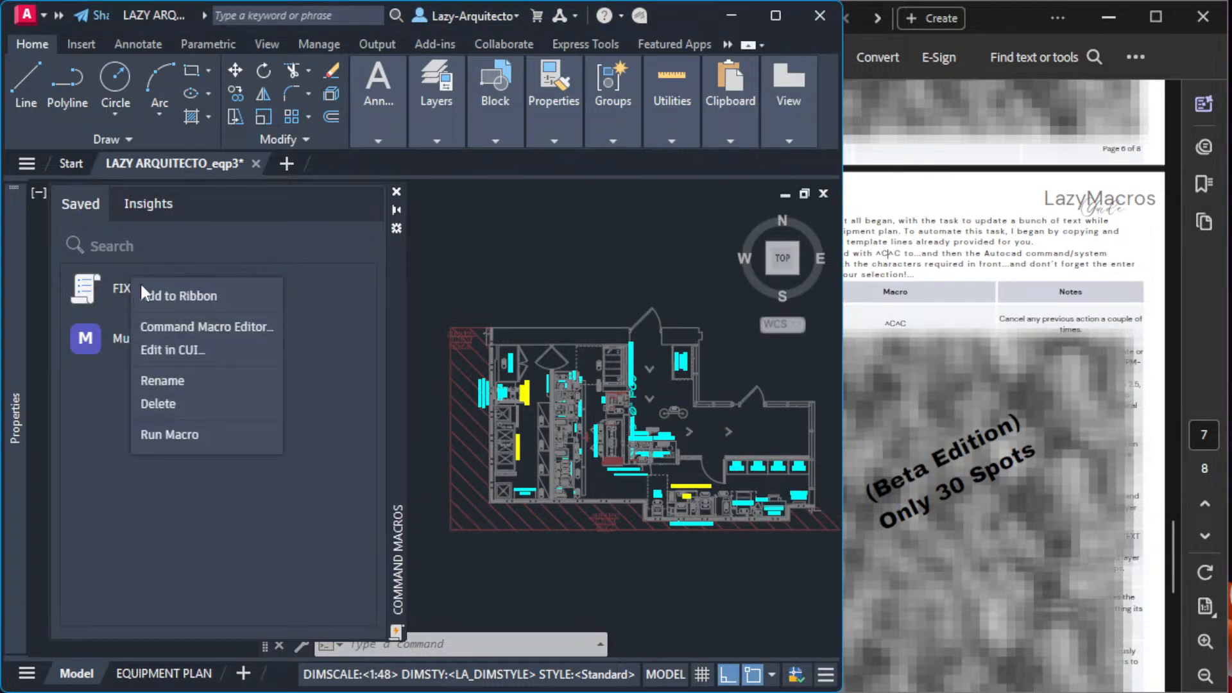
left_click(157, 325)
left_click_drag(287, 267, 501, 256)
left_click(311, 507)
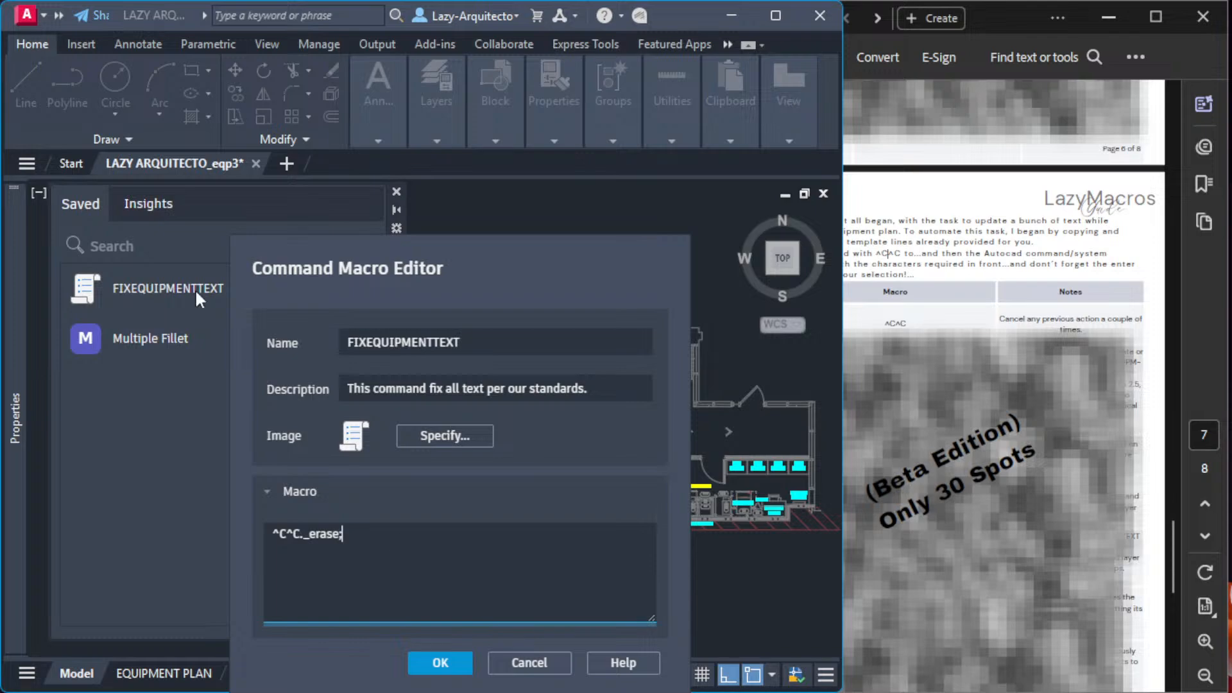
Step: Switch to the Notion Notes page and arrange its window beside the PDF guide
key("alt+Tab")
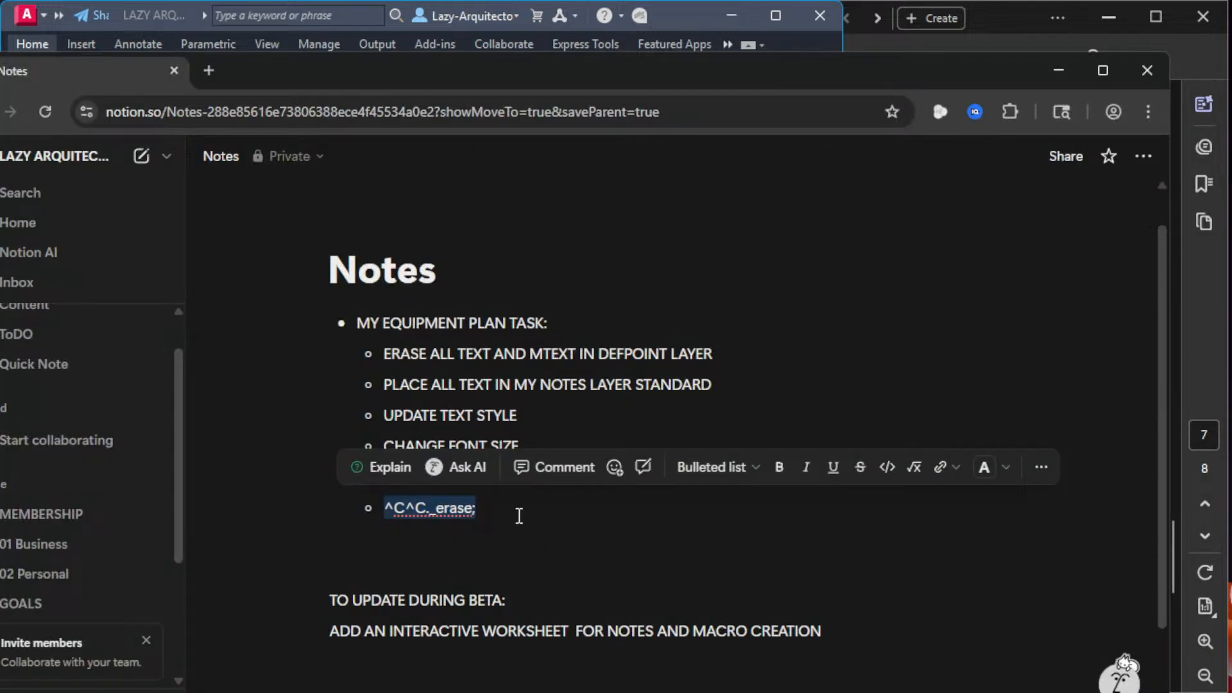
left_click(521, 509)
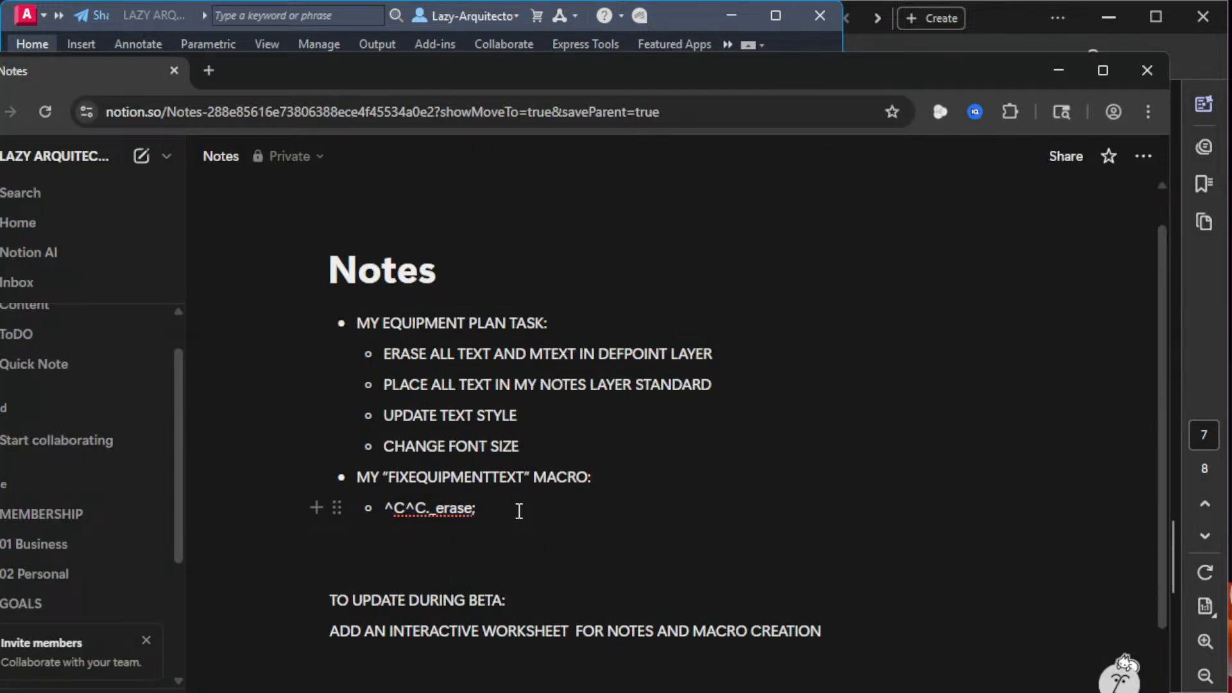
left_click_drag(839, 74, 715, 72)
left_click_drag(1047, 204, 533, 266)
Step: Find the Selections section on page 4 of the guide and read its introduction on specifying selections
left_click(941, 331)
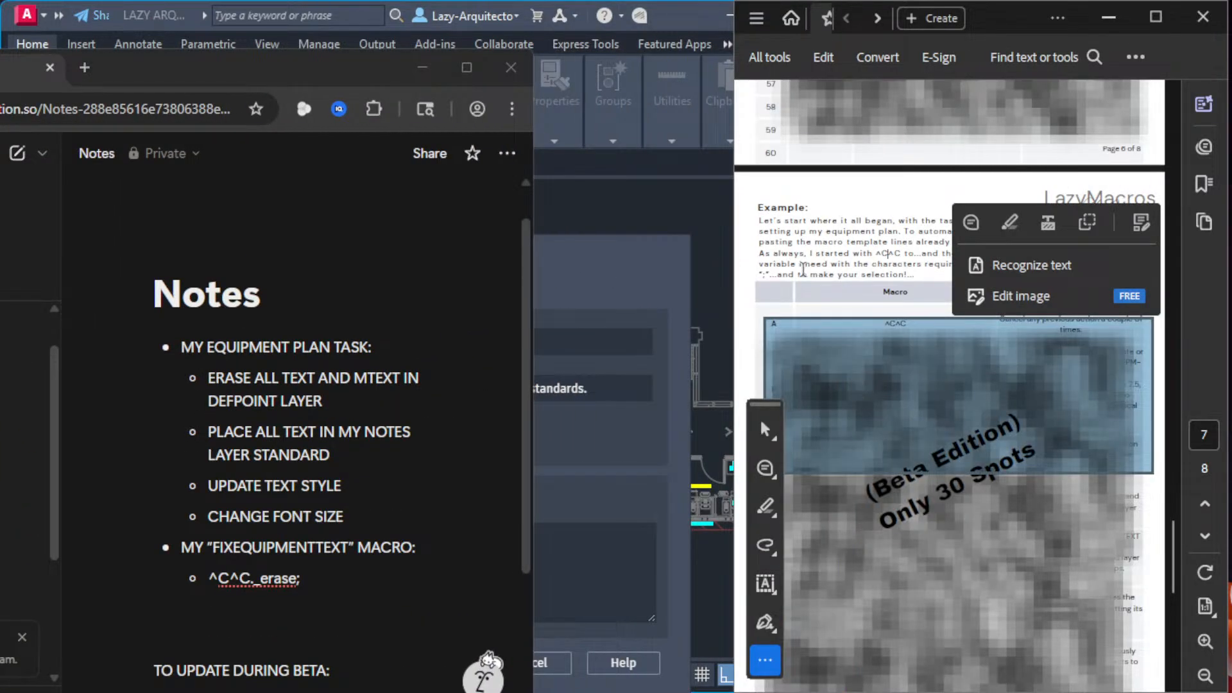
scroll(803, 268, "up", 10)
scroll(803, 269, "up", 8)
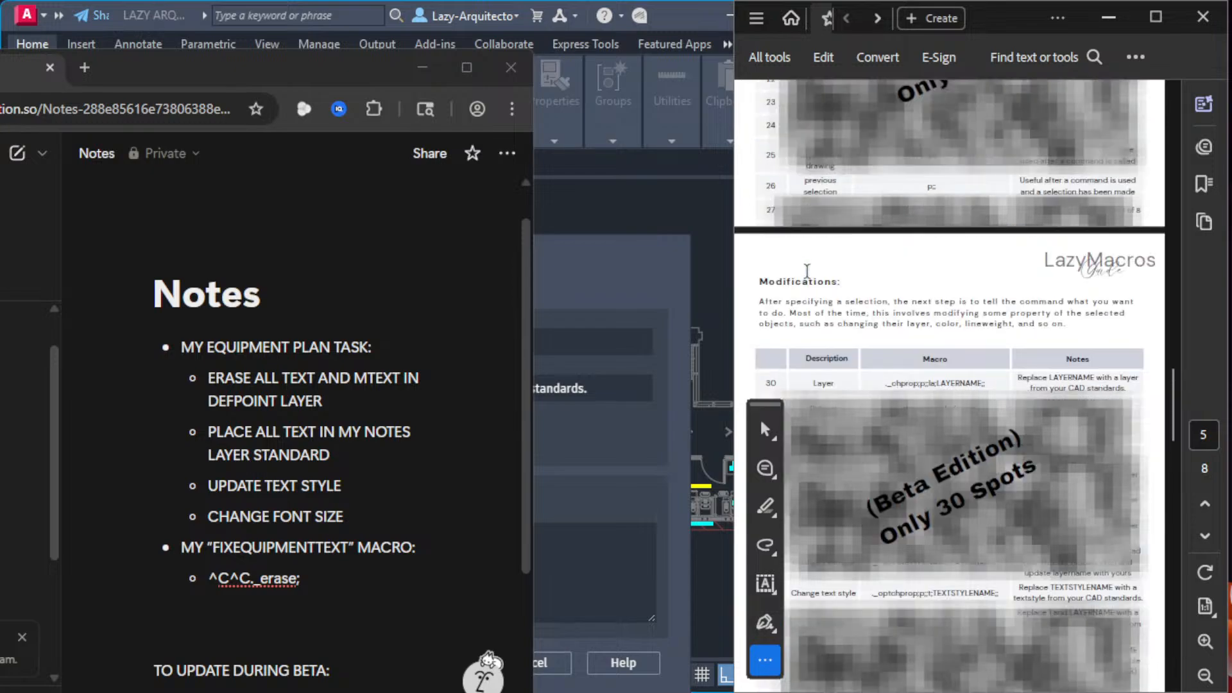
scroll(859, 324, "up", 8)
scroll(859, 325, "up", 3)
scroll(856, 320, "down", 1)
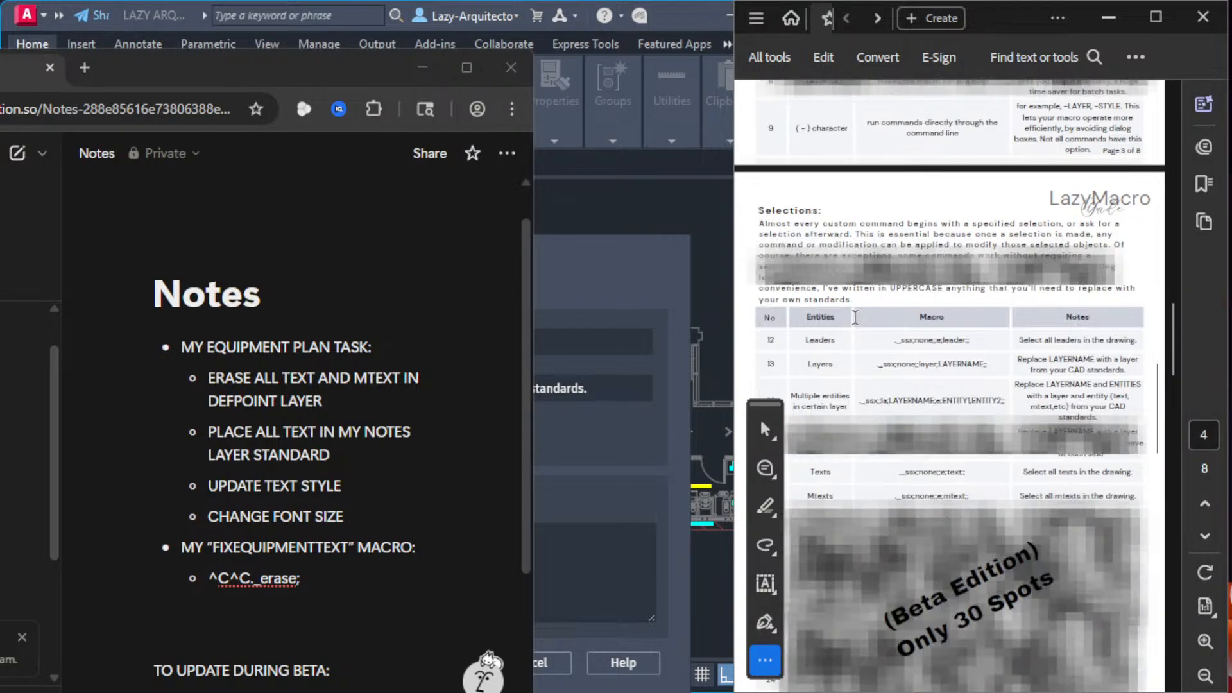
scroll(837, 238, "down", 2)
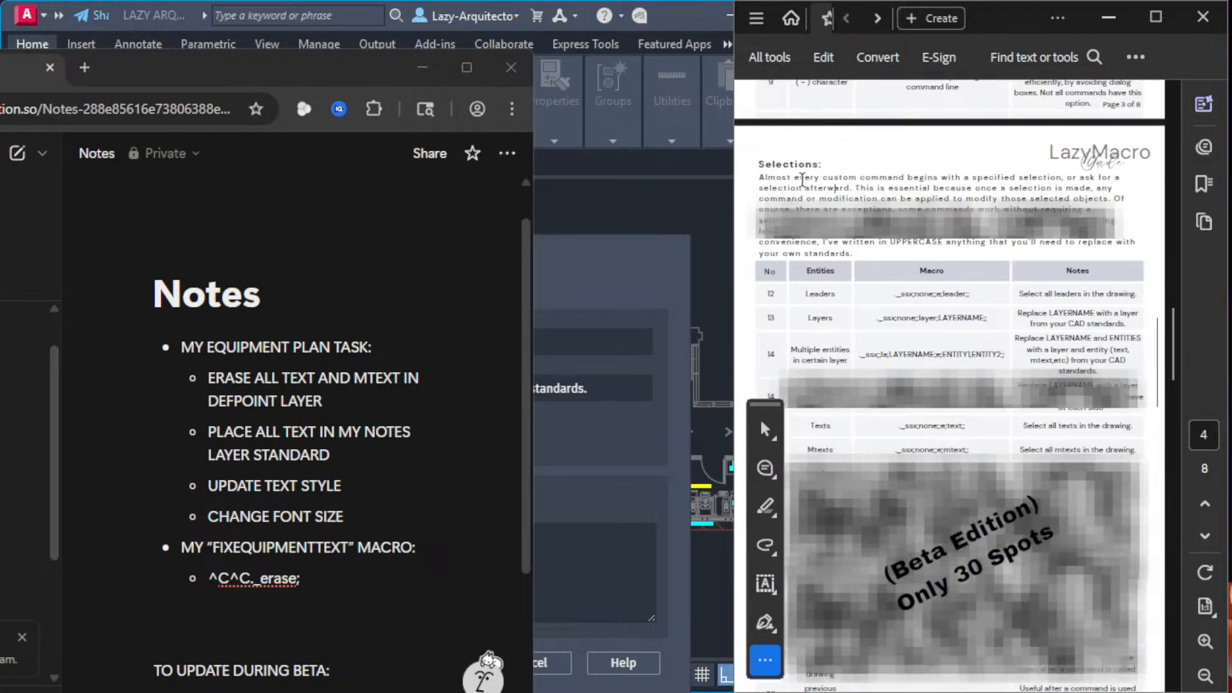
left_click_drag(802, 179, 1071, 178)
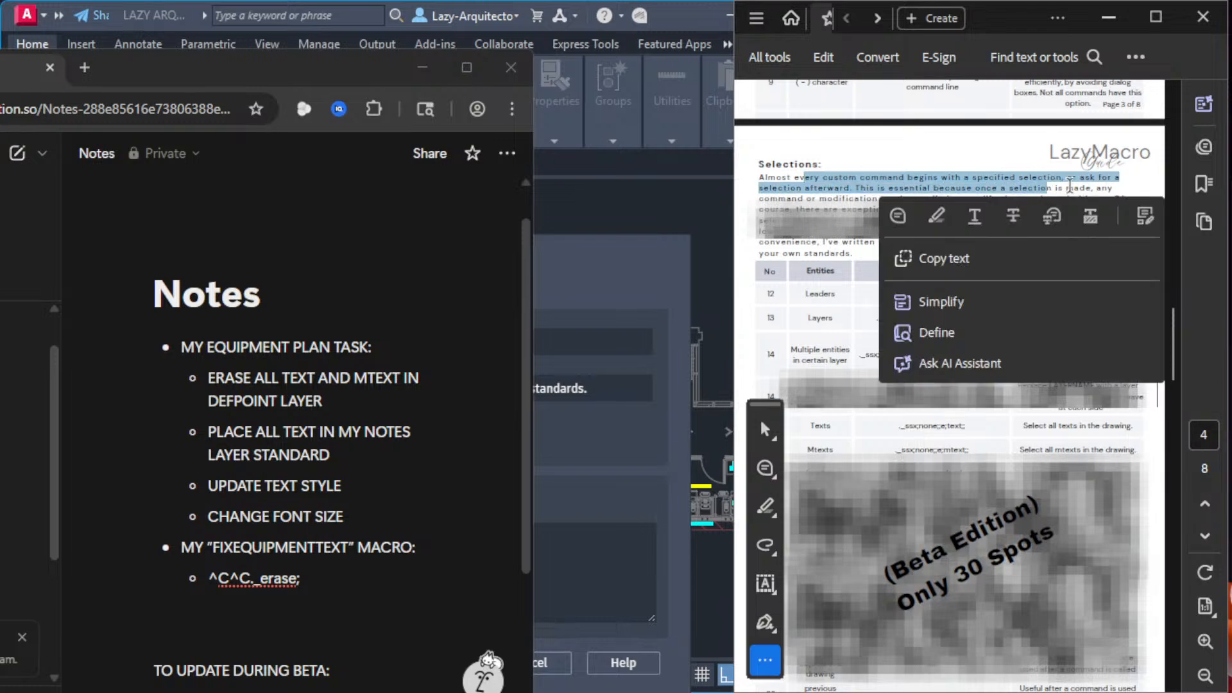
left_click(1080, 183)
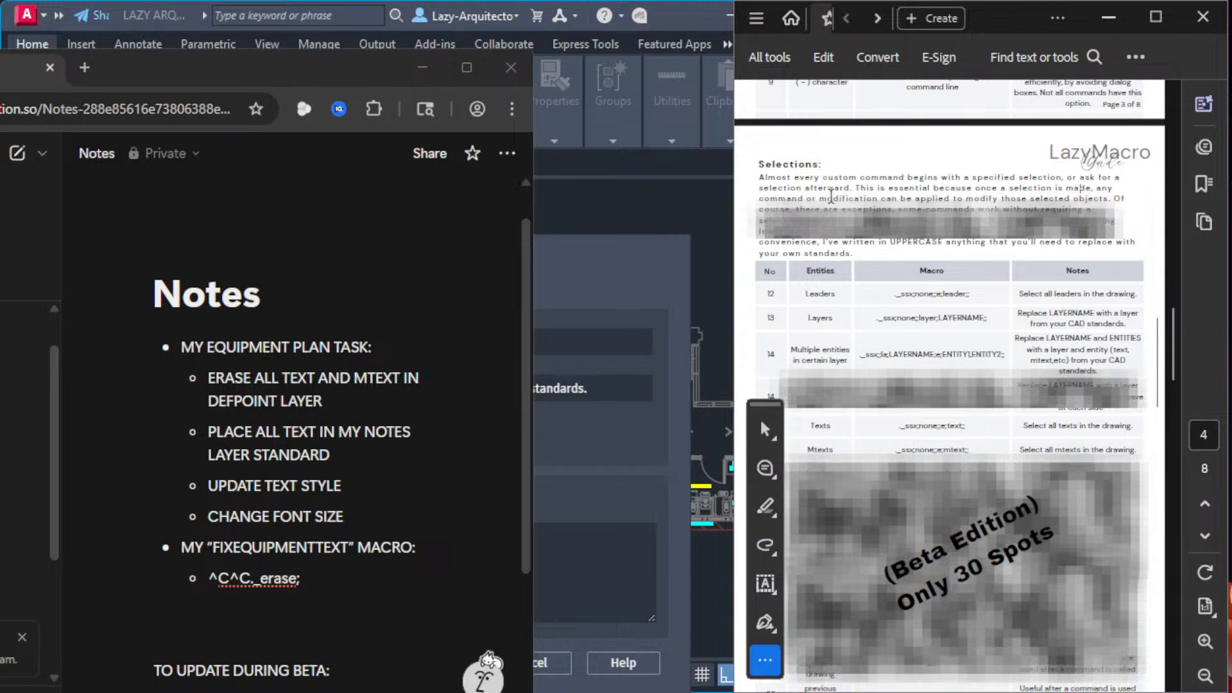
left_click_drag(894, 197, 982, 198)
left_click(805, 254)
scroll(808, 258, "down", 1)
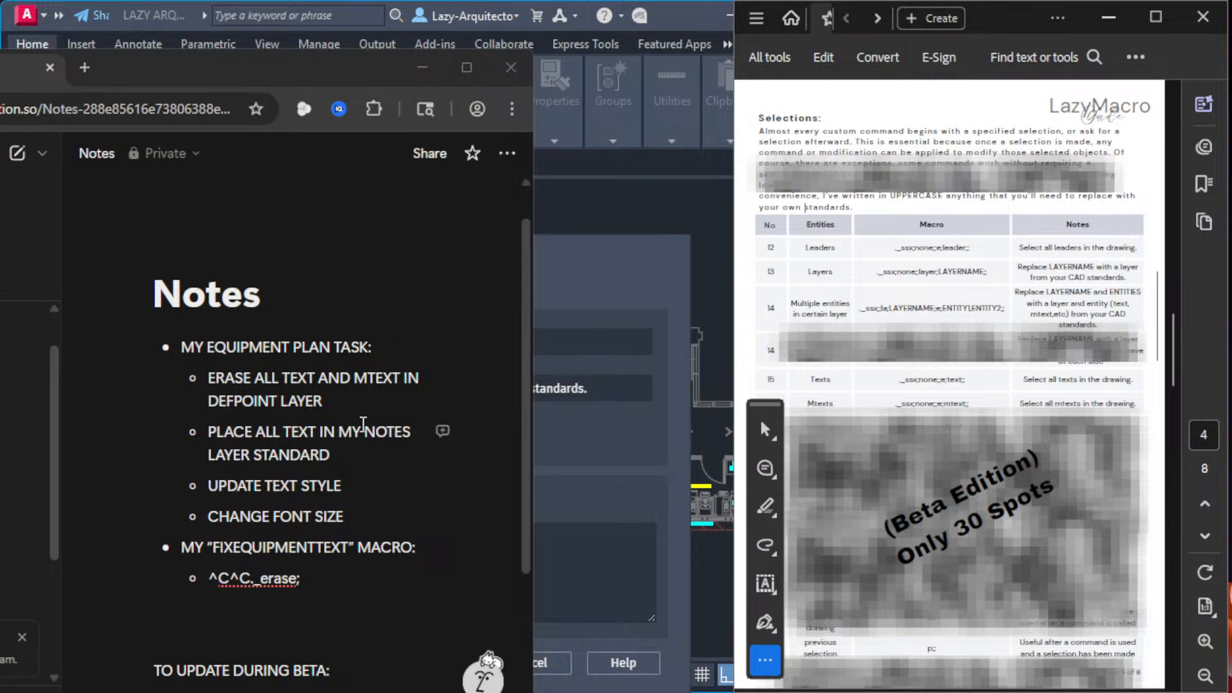
Step: Compare the text and mtext erasing task in the notes with the entity rows of the guide's Selections table
left_click(355, 403)
left_click_drag(281, 380, 400, 380)
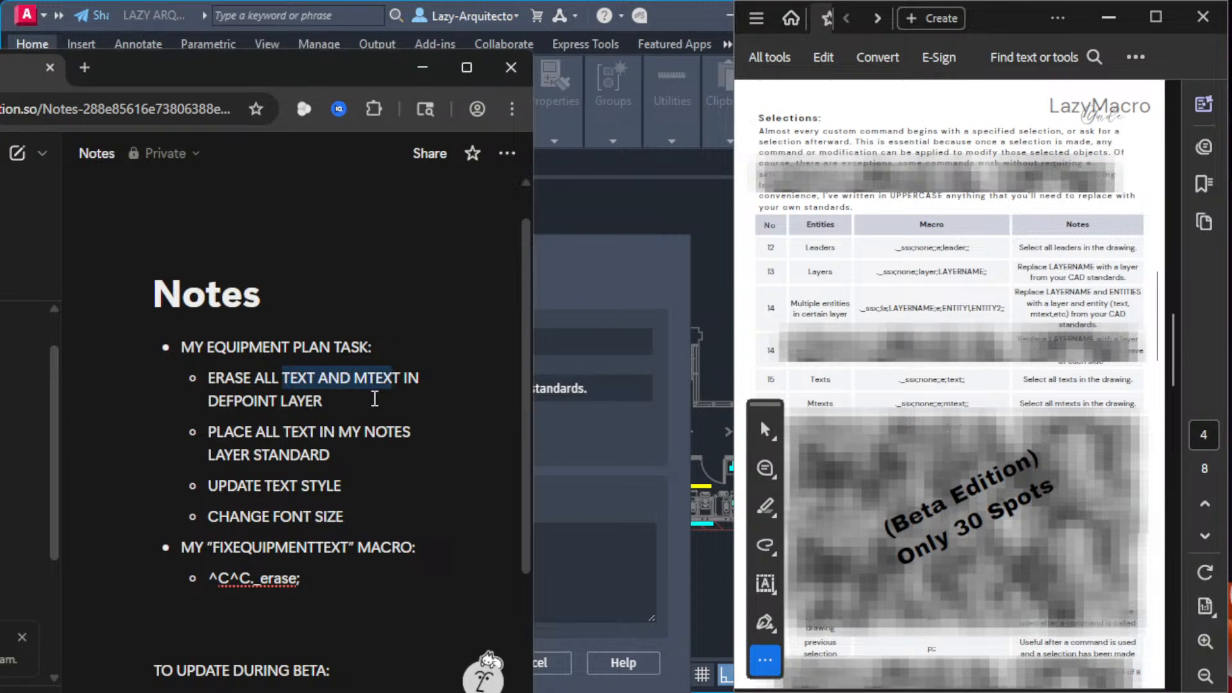
left_click(374, 398)
left_click(860, 263)
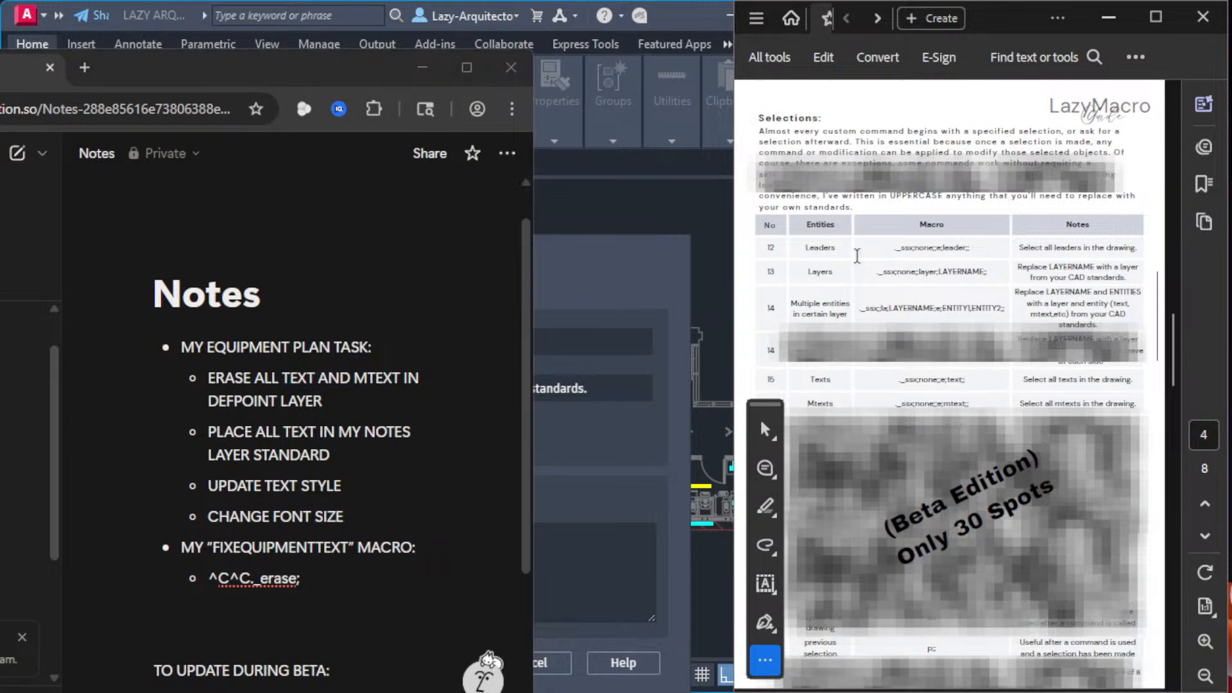
scroll(857, 256, "down", 1)
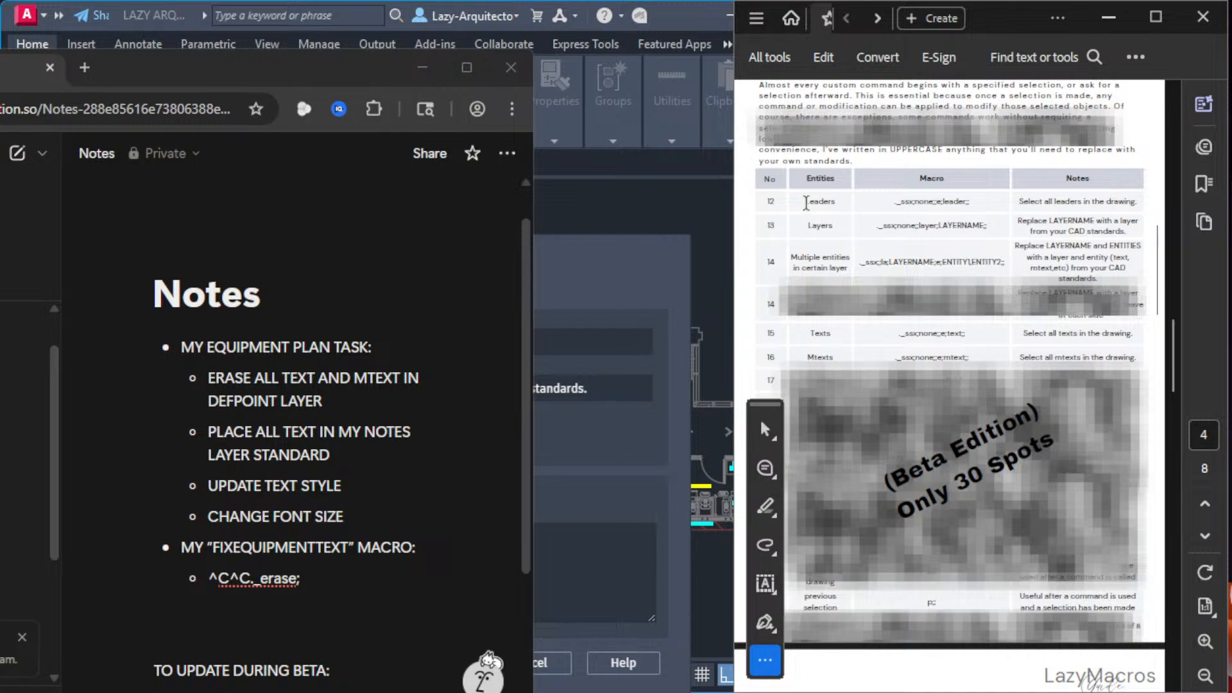
left_click_drag(806, 203, 867, 203)
left_click(934, 201)
left_click_drag(804, 228, 837, 227)
left_click(811, 257)
scroll(811, 257, "up", 1)
scroll(810, 257, "up", 1)
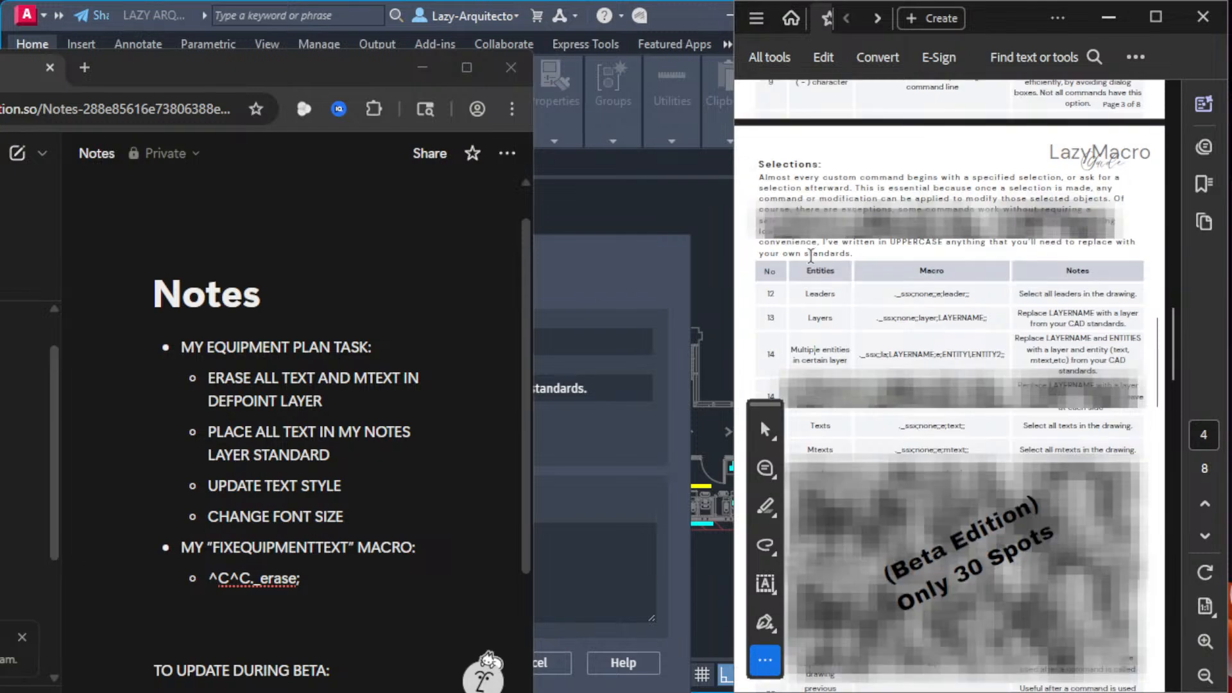
scroll(829, 249, "down", 2)
scroll(826, 263, "down", 1)
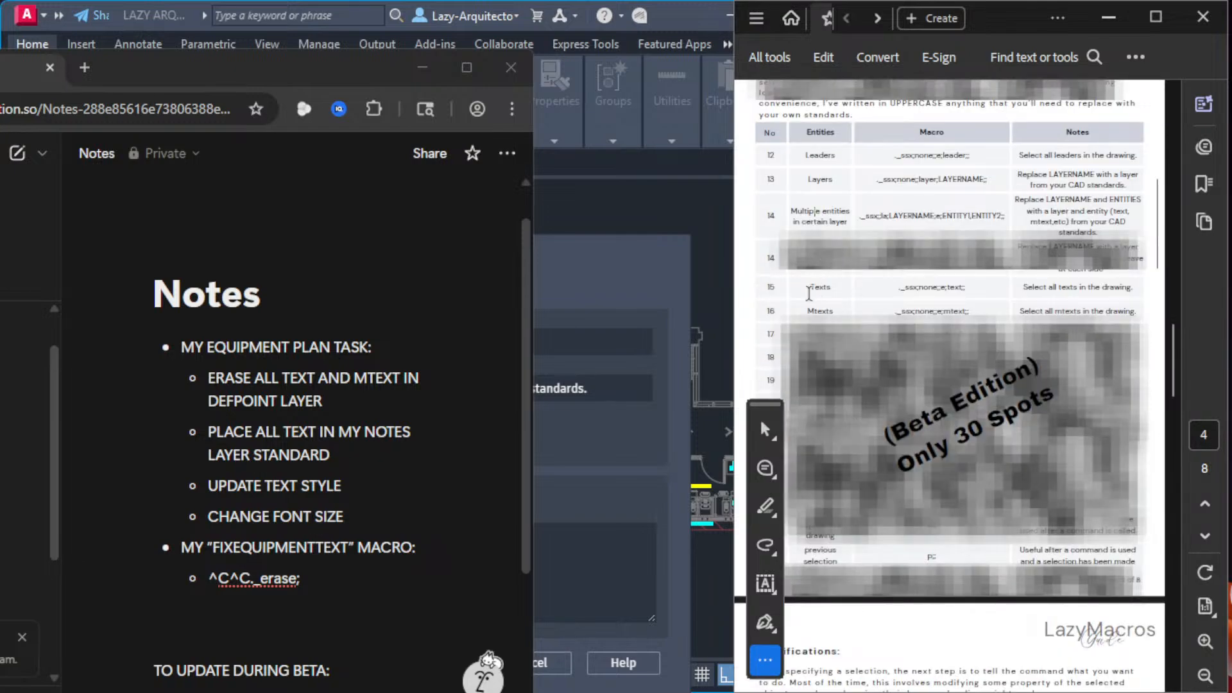
Step: Copy the macro from the Texts row, number 15, of the guide's Selections table
double_click(810, 292)
left_click(914, 289)
left_click_drag(1022, 290, 1136, 287)
left_click(965, 289)
left_click_drag(889, 289, 975, 289)
right_click(939, 291)
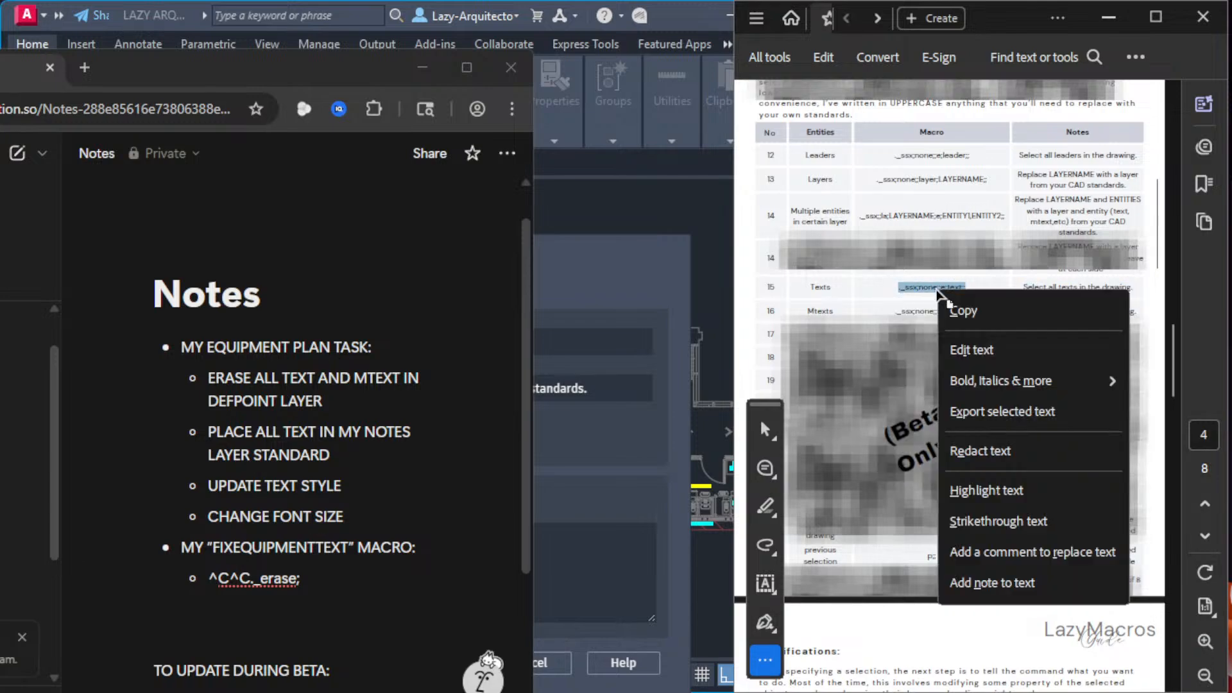
left_click(958, 311)
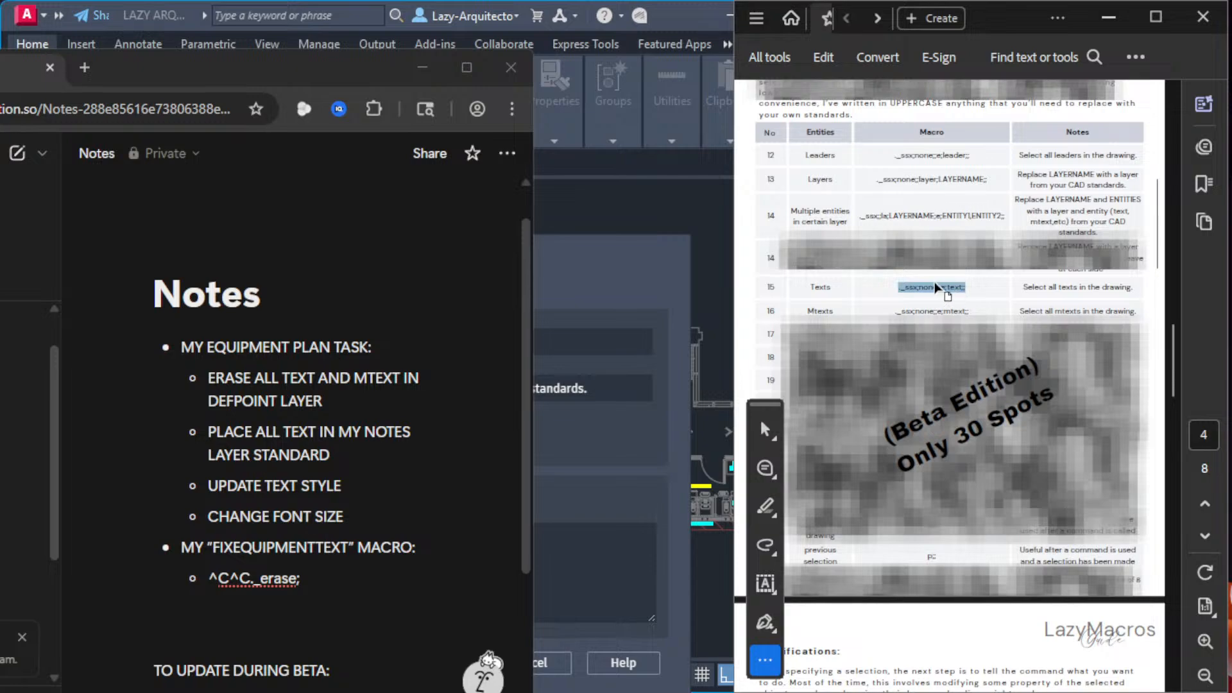
left_click(974, 289)
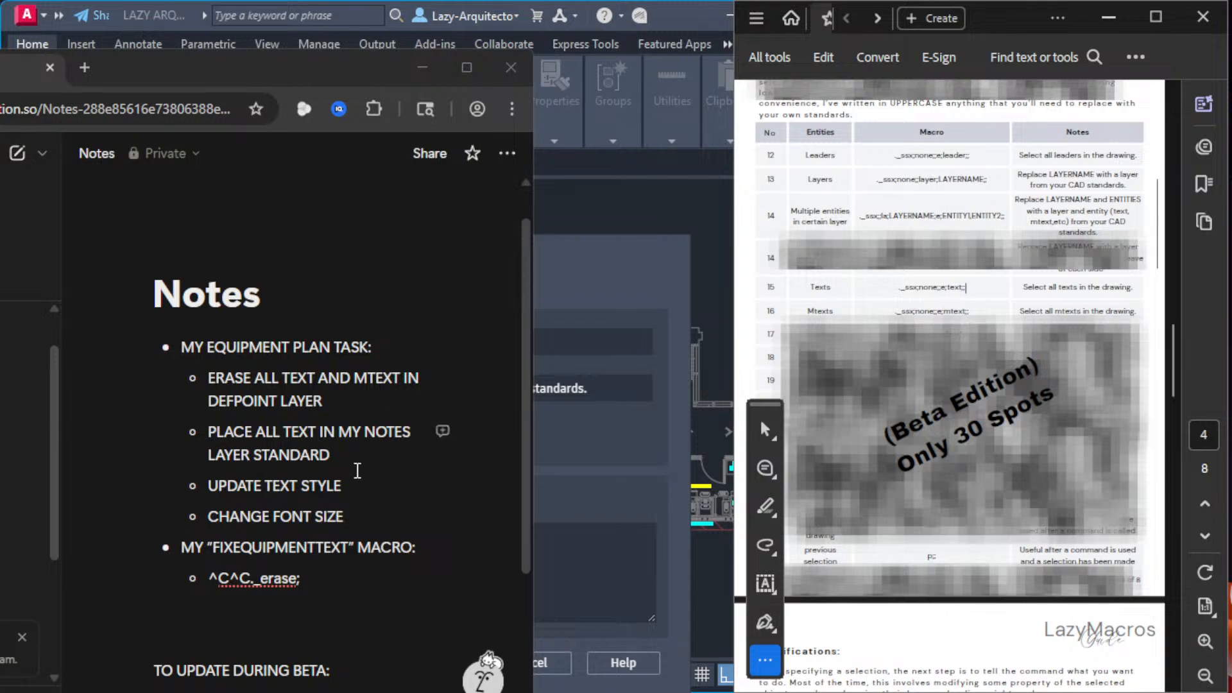
Step: Insert the copied ._ssx;none;;e;text;; between ^C^C and ._erase; in the FIXEQUIPMENTTEXT macro line of the notes
left_click(315, 581)
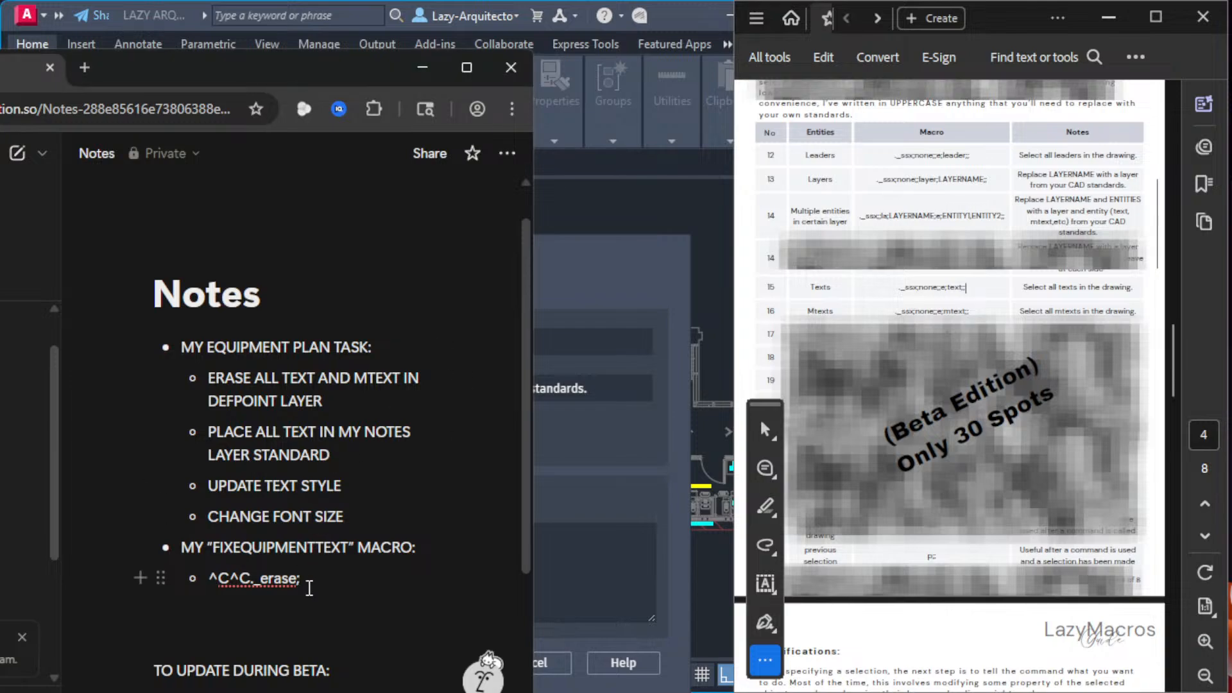
left_click(251, 582)
key("ctrl+v")
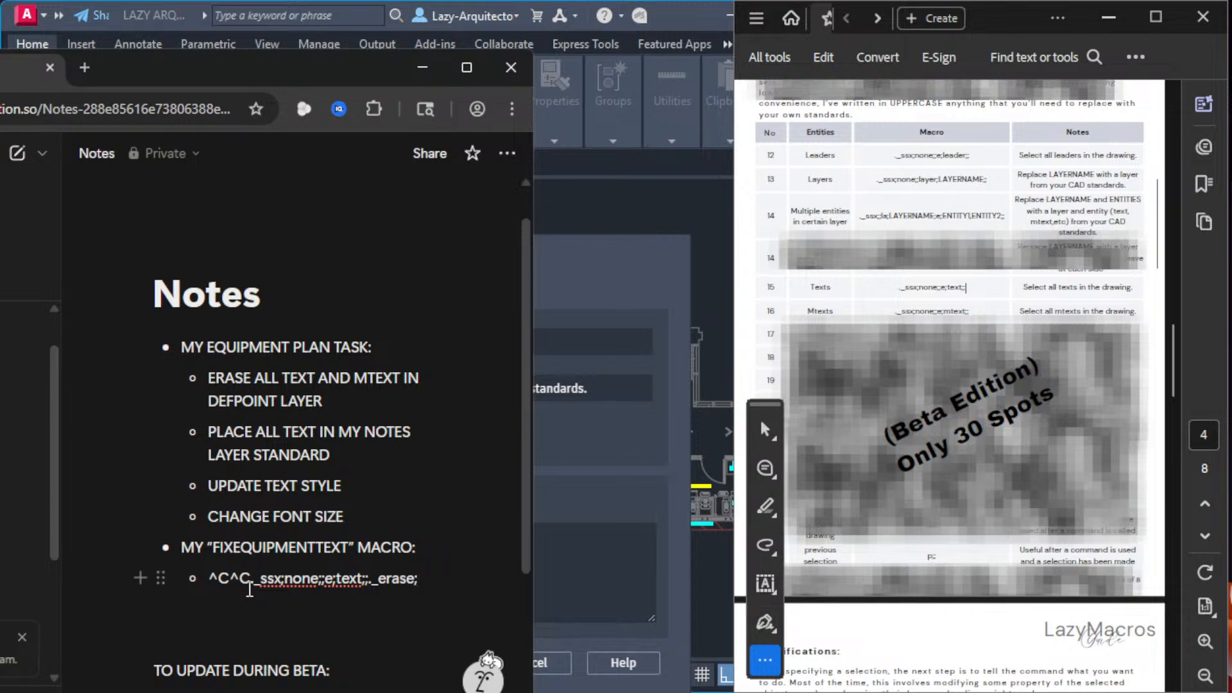
left_click_drag(251, 580, 368, 585)
left_click(326, 585)
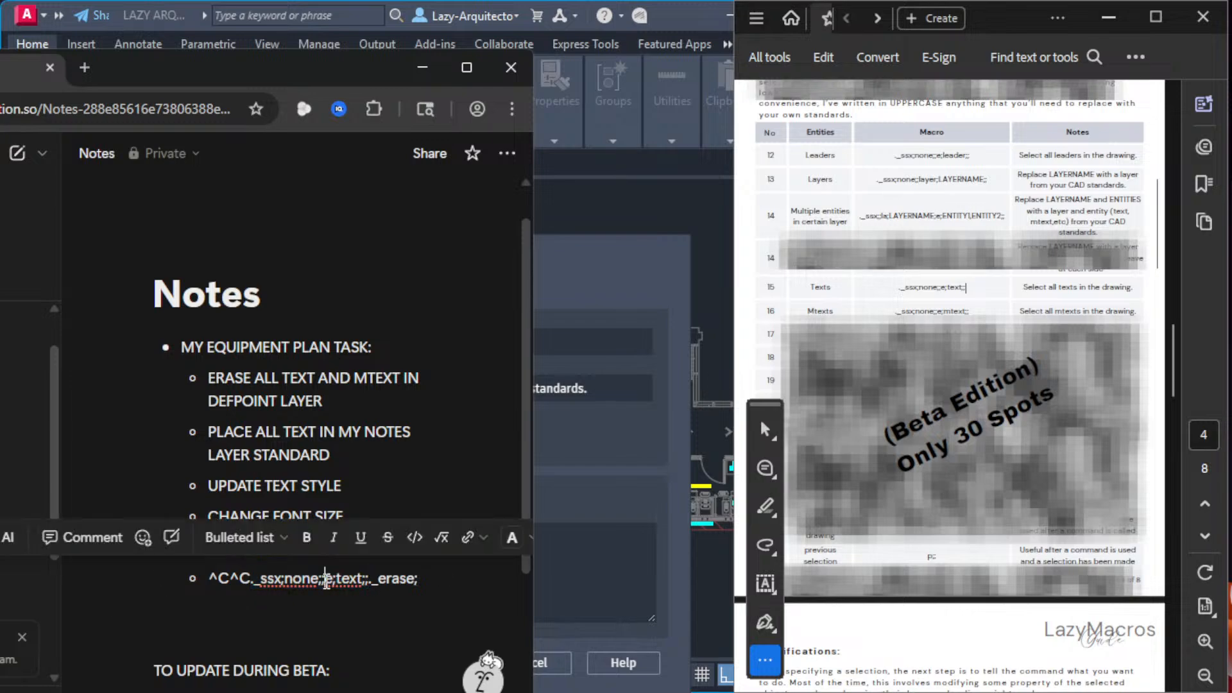
left_click(342, 584)
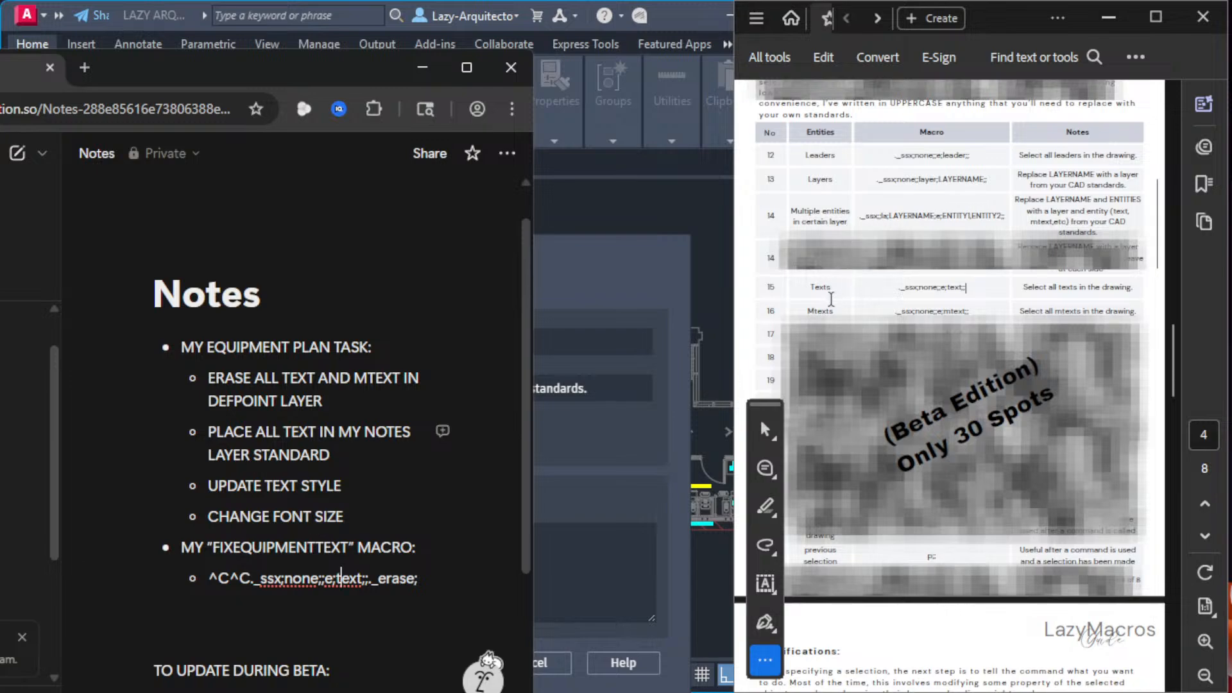
Step: Copy the macro for multiple entities in a certain layer, row 14 of the guide's Selections table
left_click(928, 307)
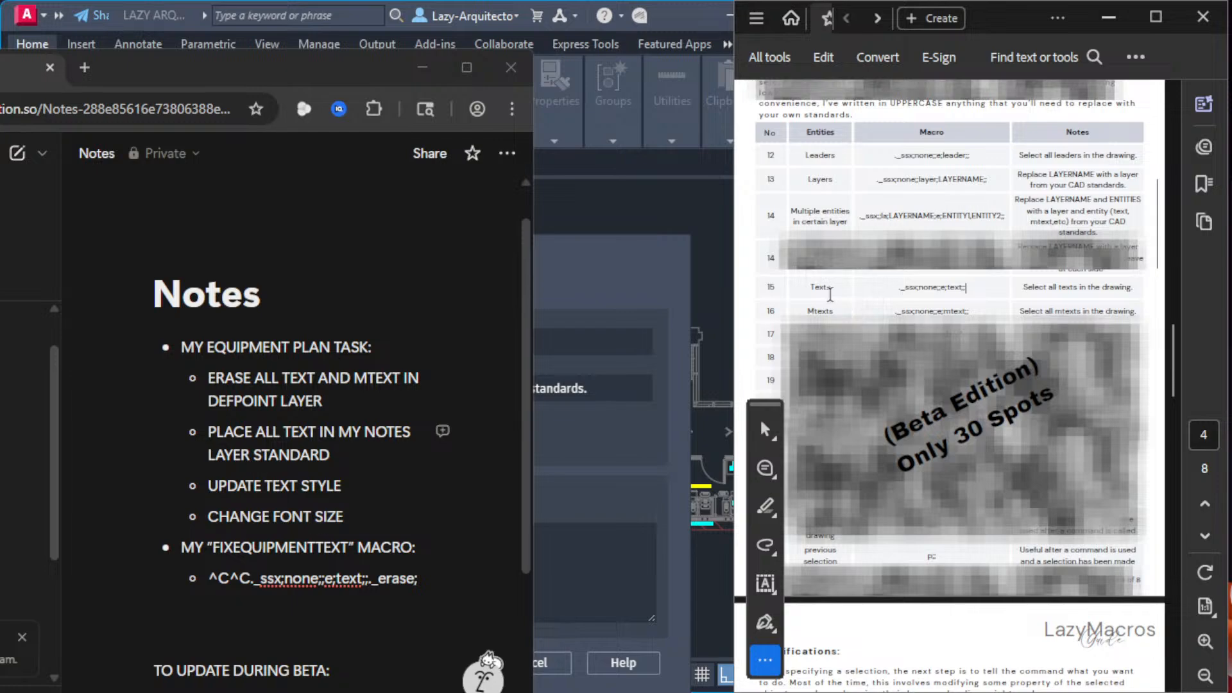
scroll(830, 294, "up", 1)
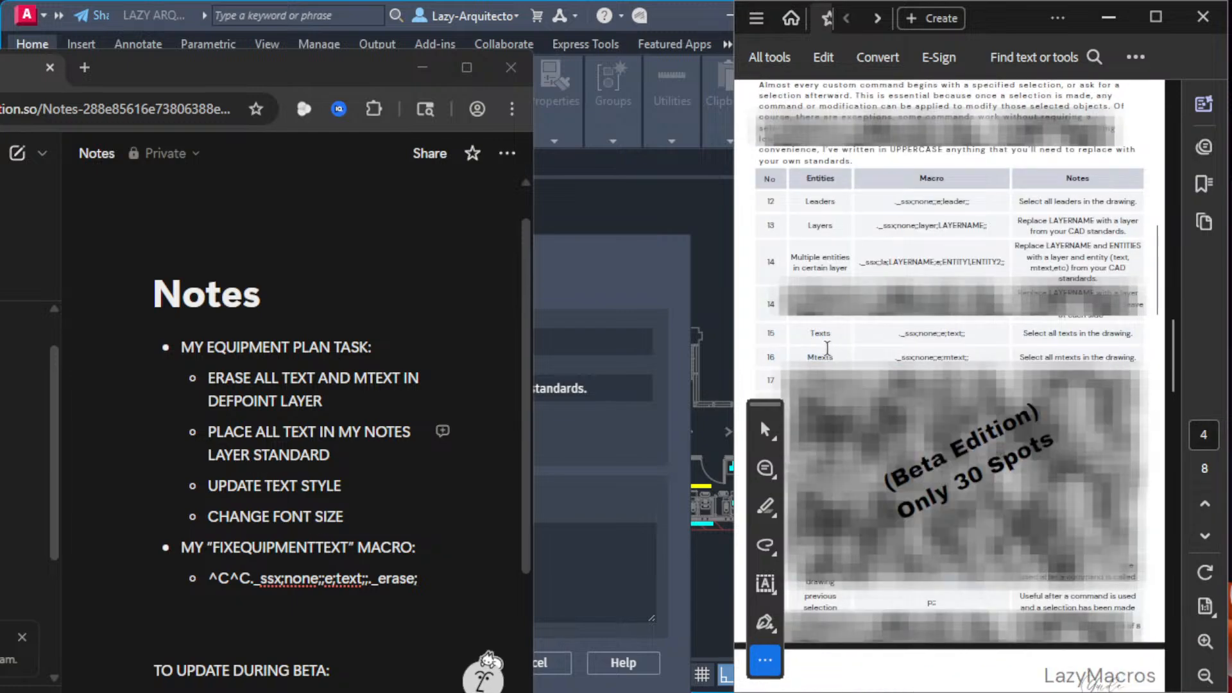
scroll(827, 349, "up", 1)
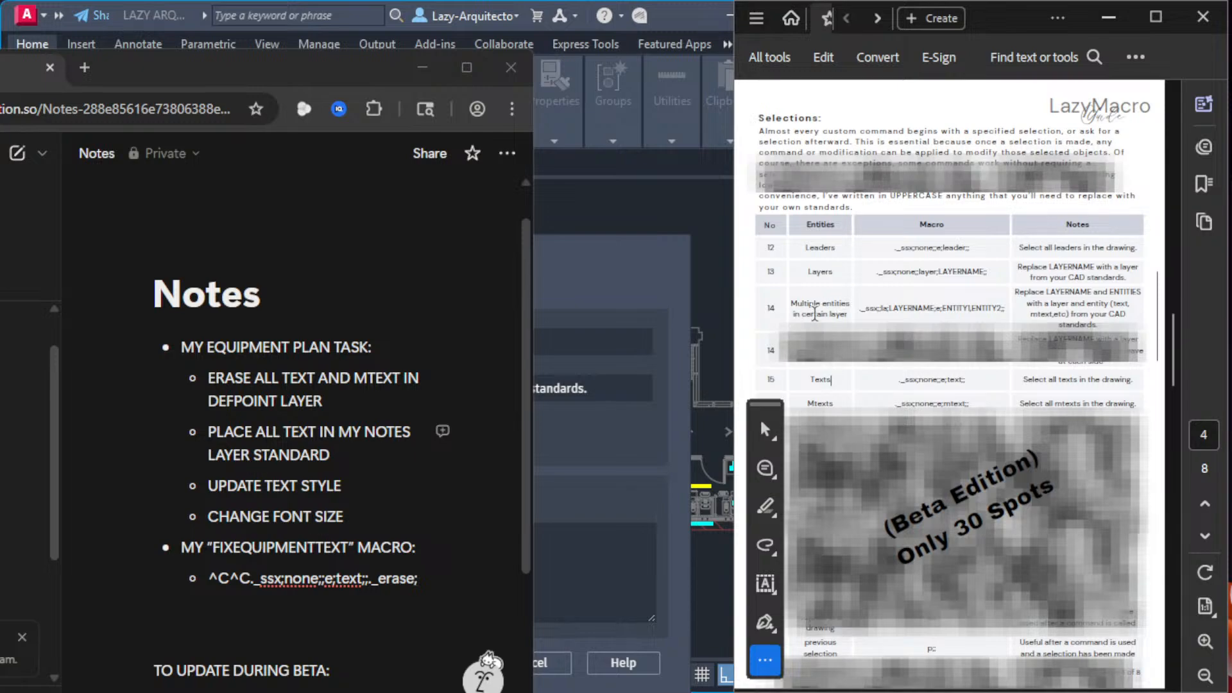
left_click_drag(850, 312, 792, 300)
left_click(814, 313)
left_click_drag(861, 309, 1017, 308)
left_click(918, 308)
left_click_drag(858, 310, 1017, 308)
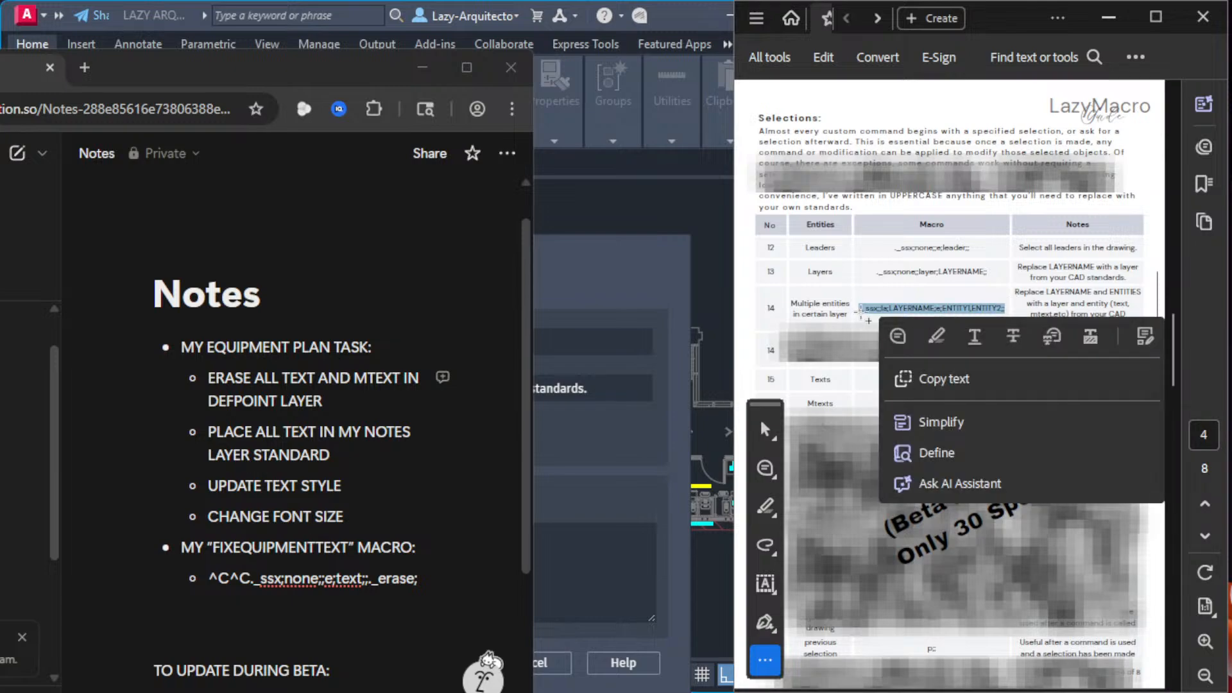
right_click(903, 316)
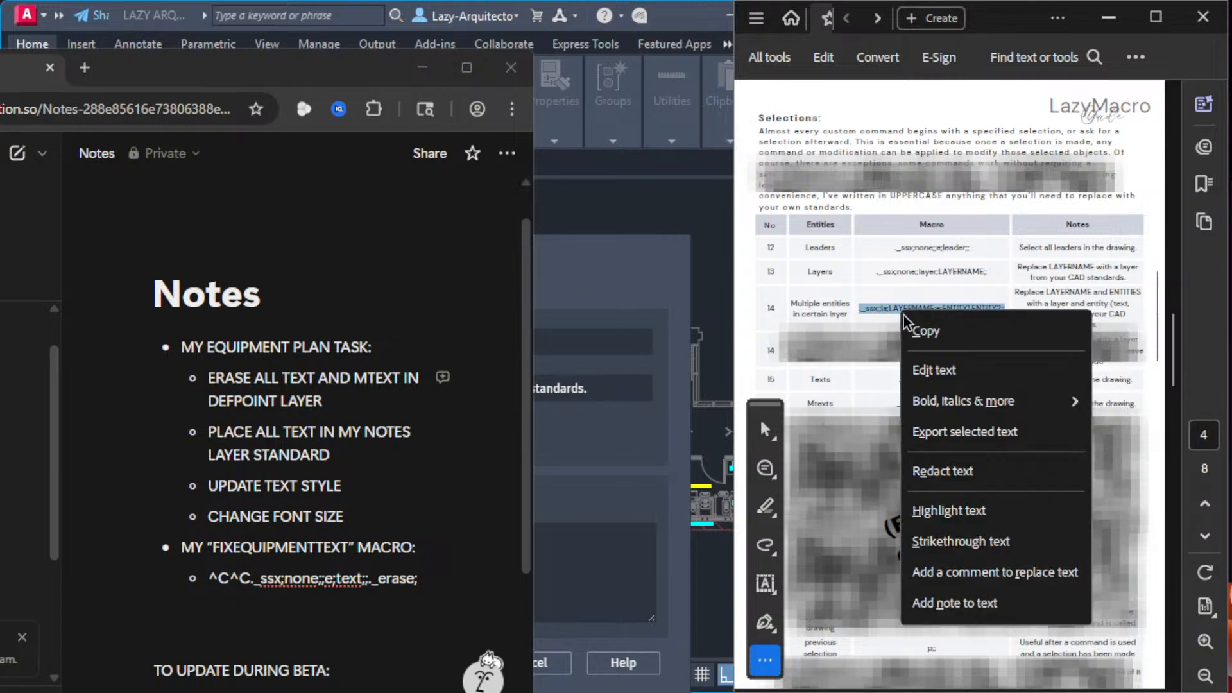
left_click(906, 324)
Step: Replace the ._ssx;none;;e;text;; part of the notes' FIXEQUIPMENTTEXT macro line with the copied ._ssx;;la;LAYERNAME;e;ENTITY1,ENTITY2;; snippet
left_click(333, 579)
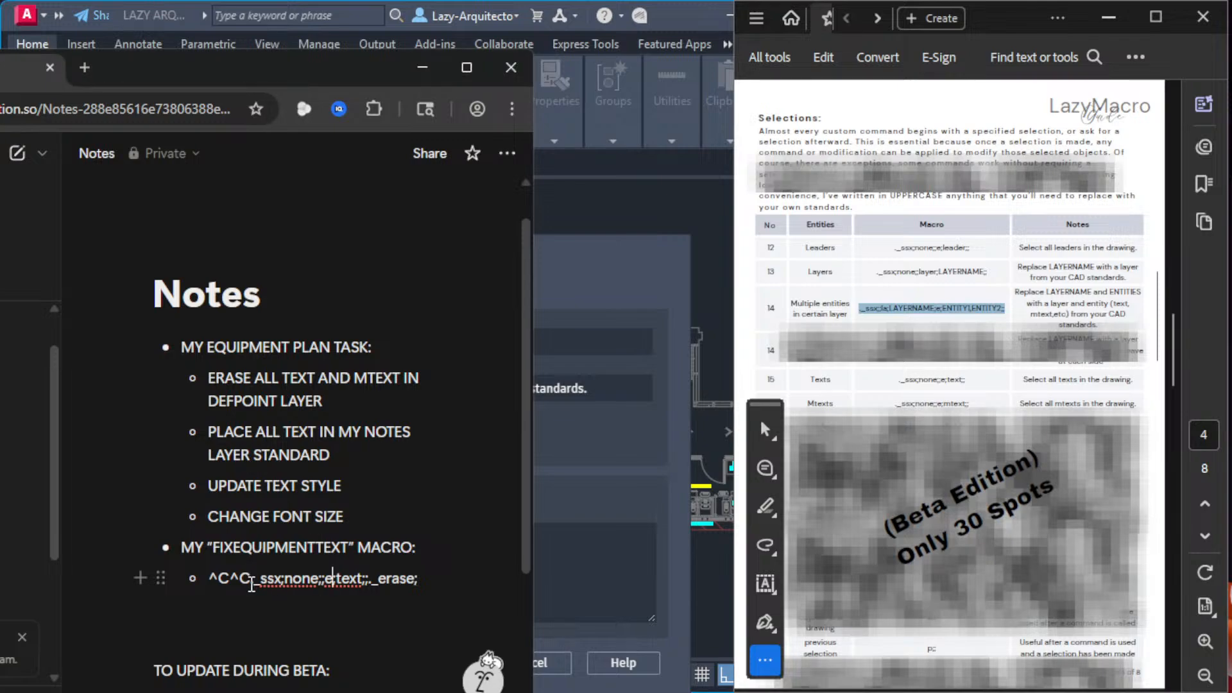
left_click_drag(251, 583, 372, 584)
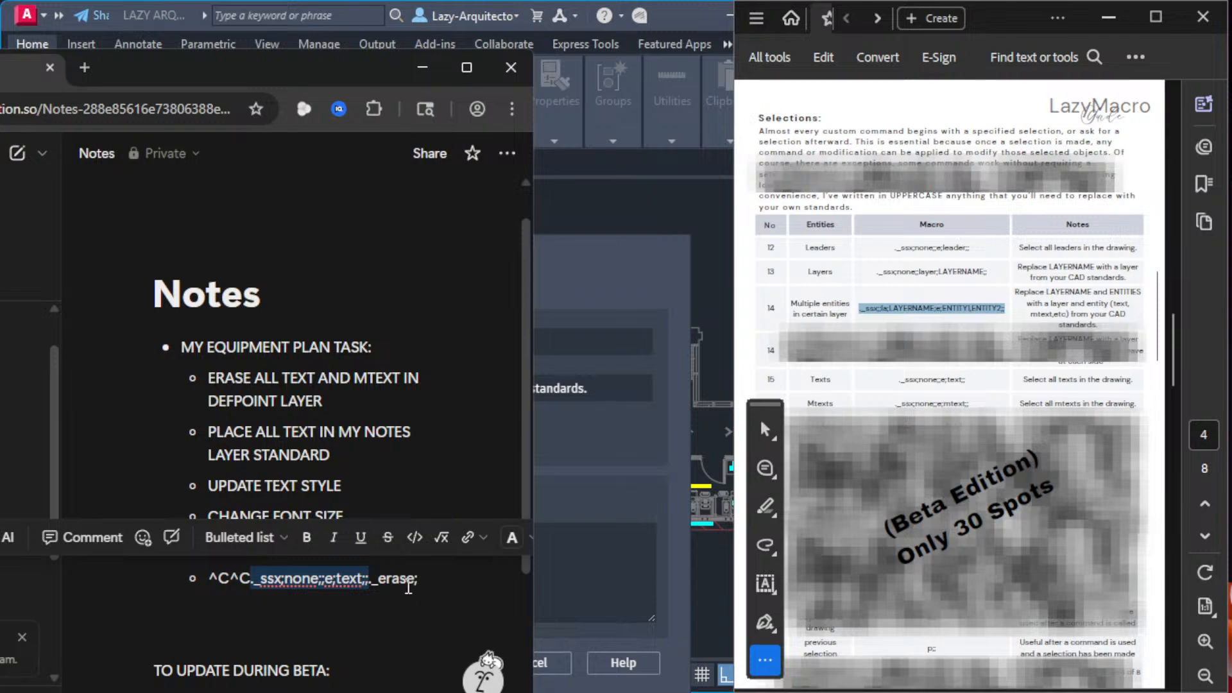
key("ctrl+v")
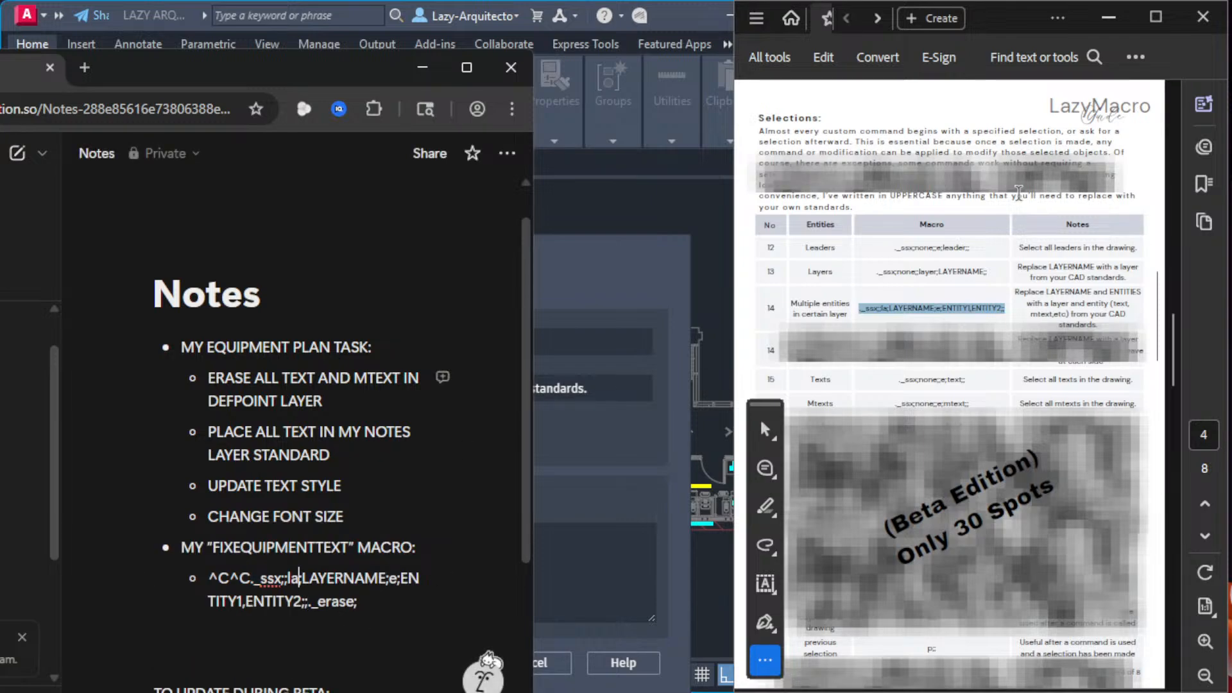
Step: Check row 14's replacement note in the guide and replace LAYERNAME with DEFPOINTS in the notes' macro line
left_click(1042, 308)
left_click_drag(1014, 292, 1112, 292)
left_click(1118, 292)
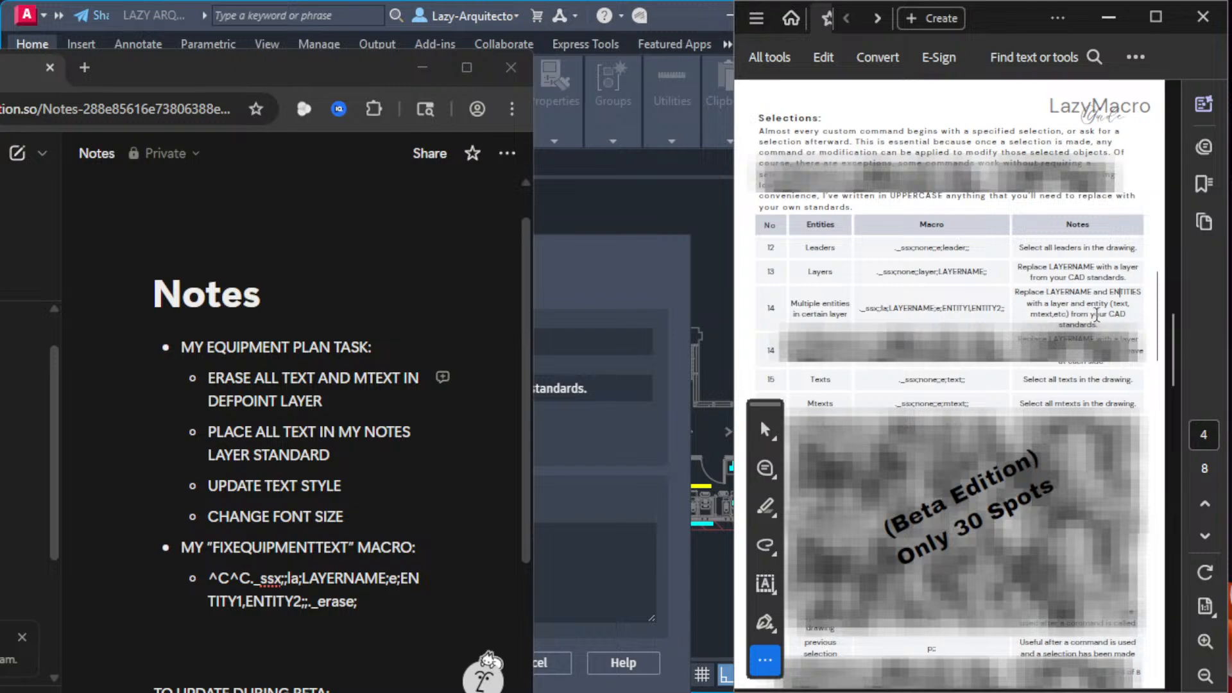
left_click(326, 581)
left_click_drag(302, 580, 382, 580)
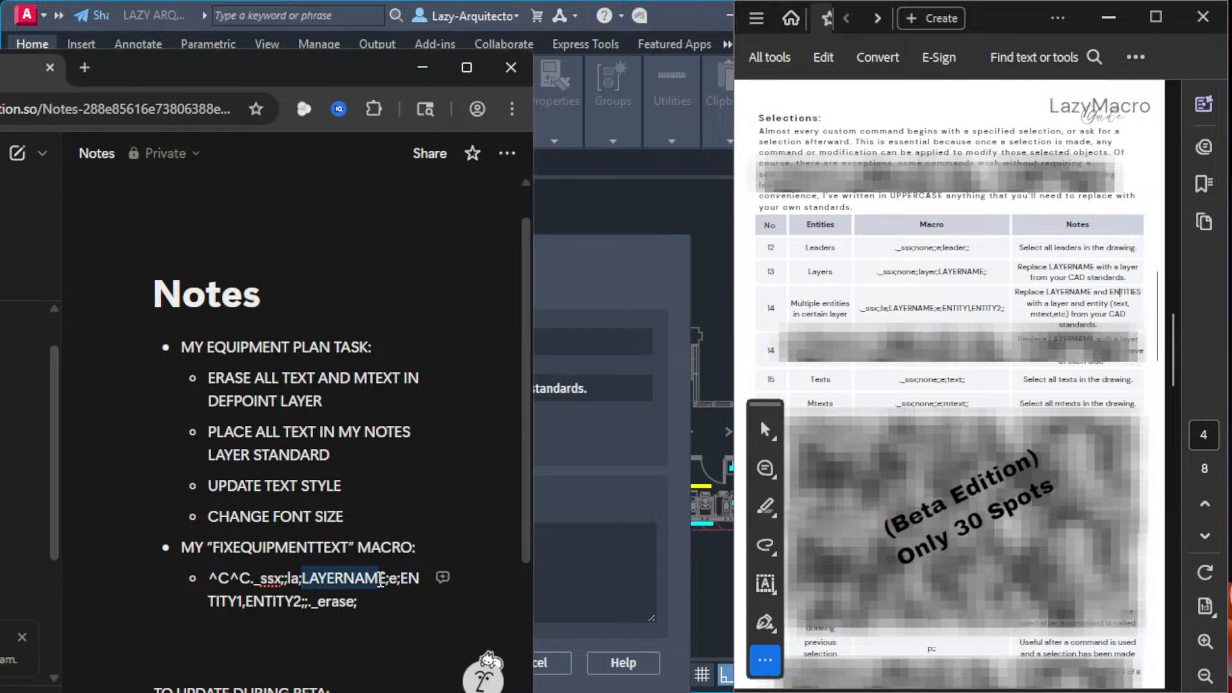
type("de")
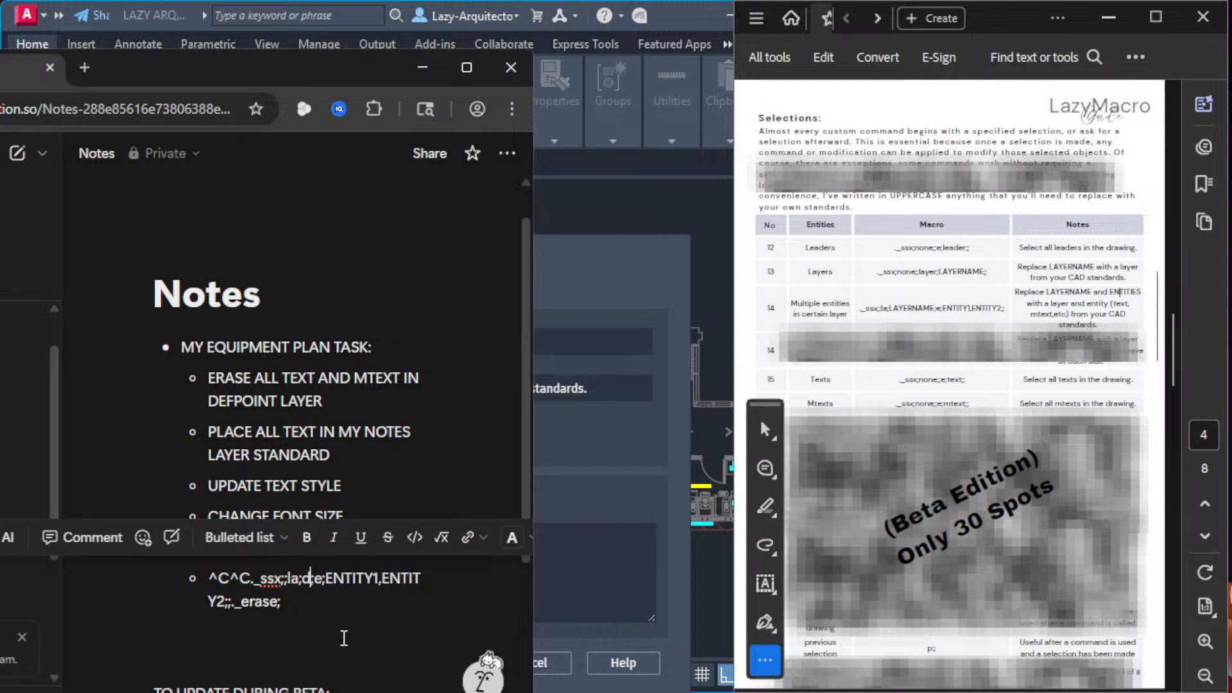
key("BackSpace")
key("BackSpace")
type("DEFPO")
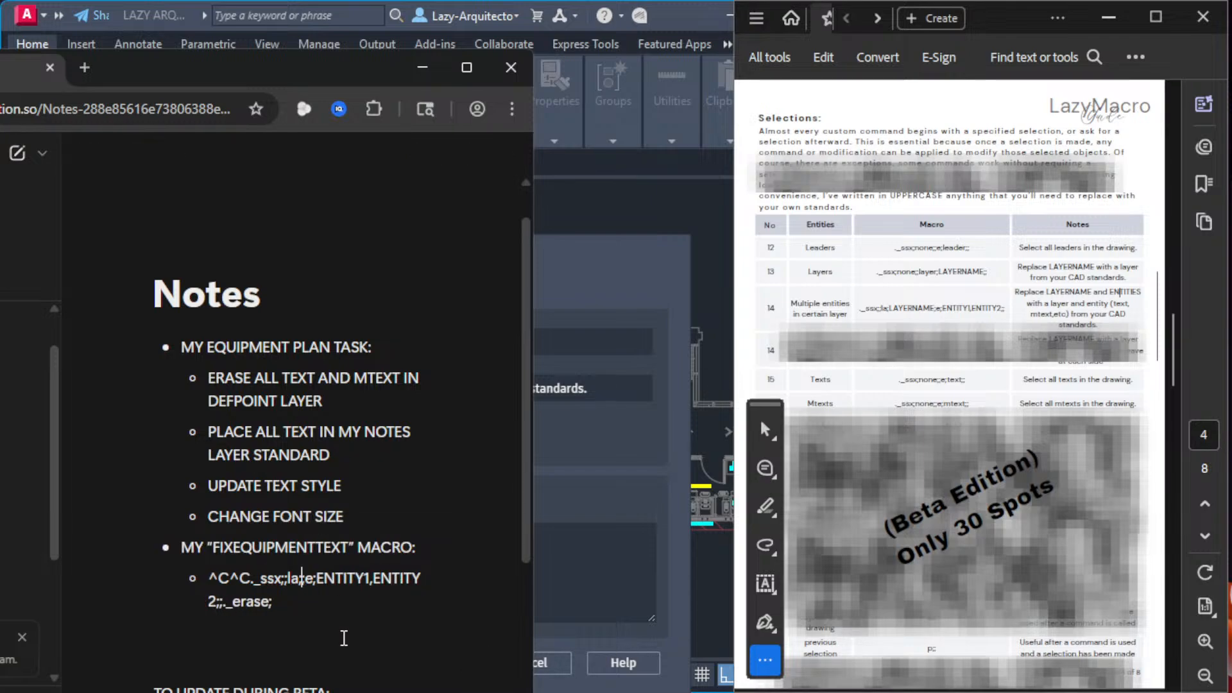
type("INTS")
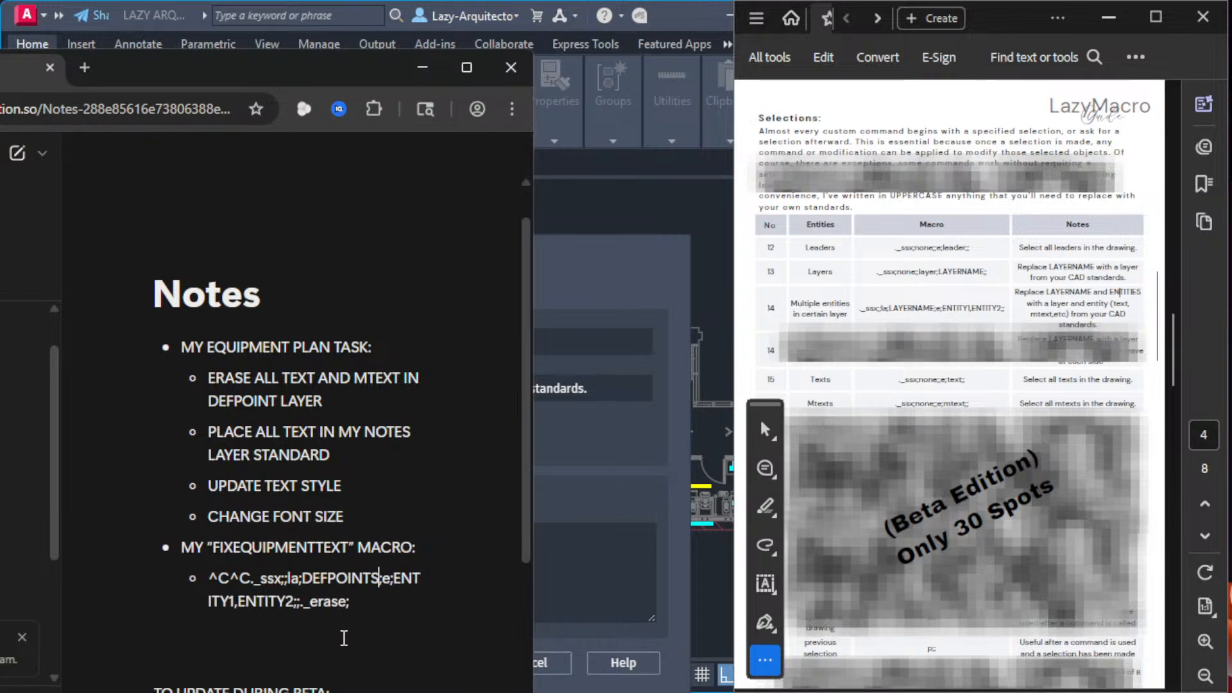
Step: Replace ENTITY1 with TEXT and ENTITY2 with MTEXT in the notes' macro line
left_click_drag(394, 578, 232, 602)
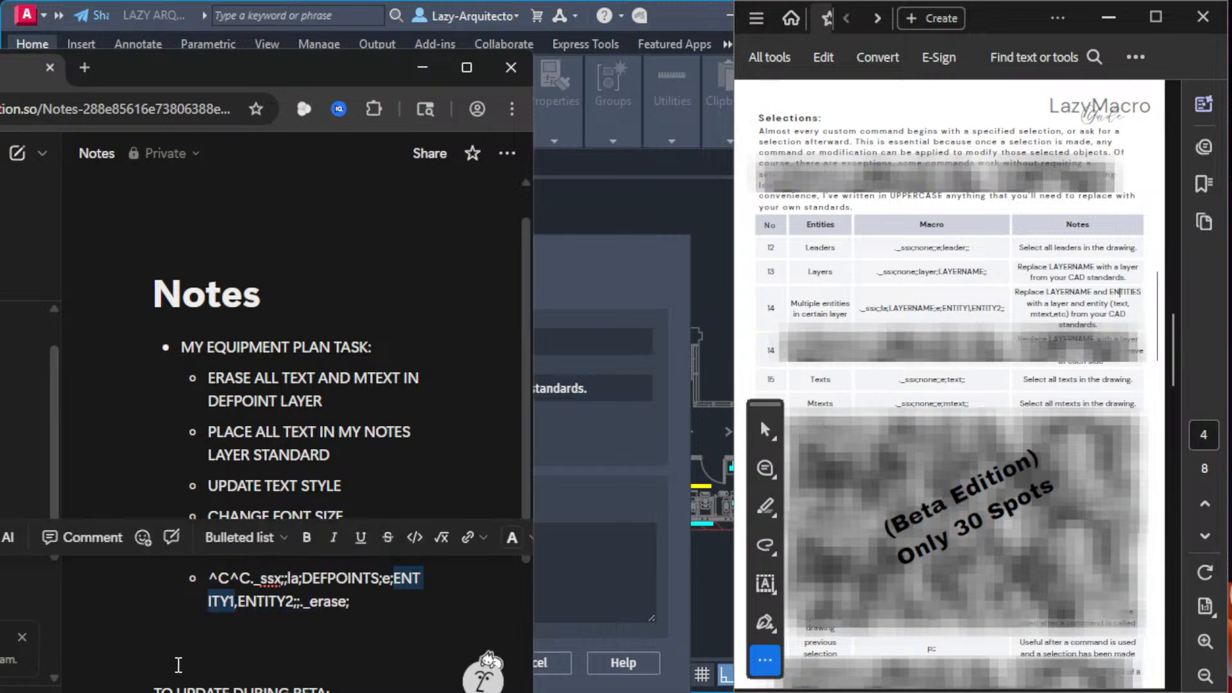
type("TEXT")
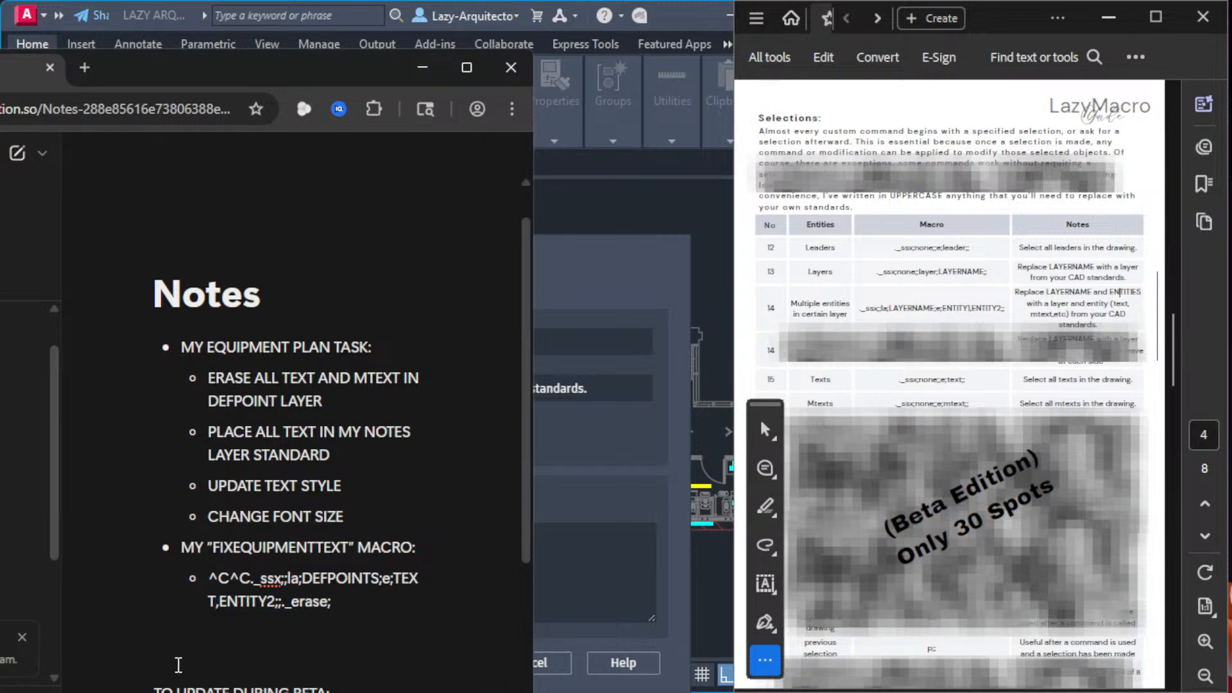
left_click_drag(220, 601, 276, 601)
type("MTEXT")
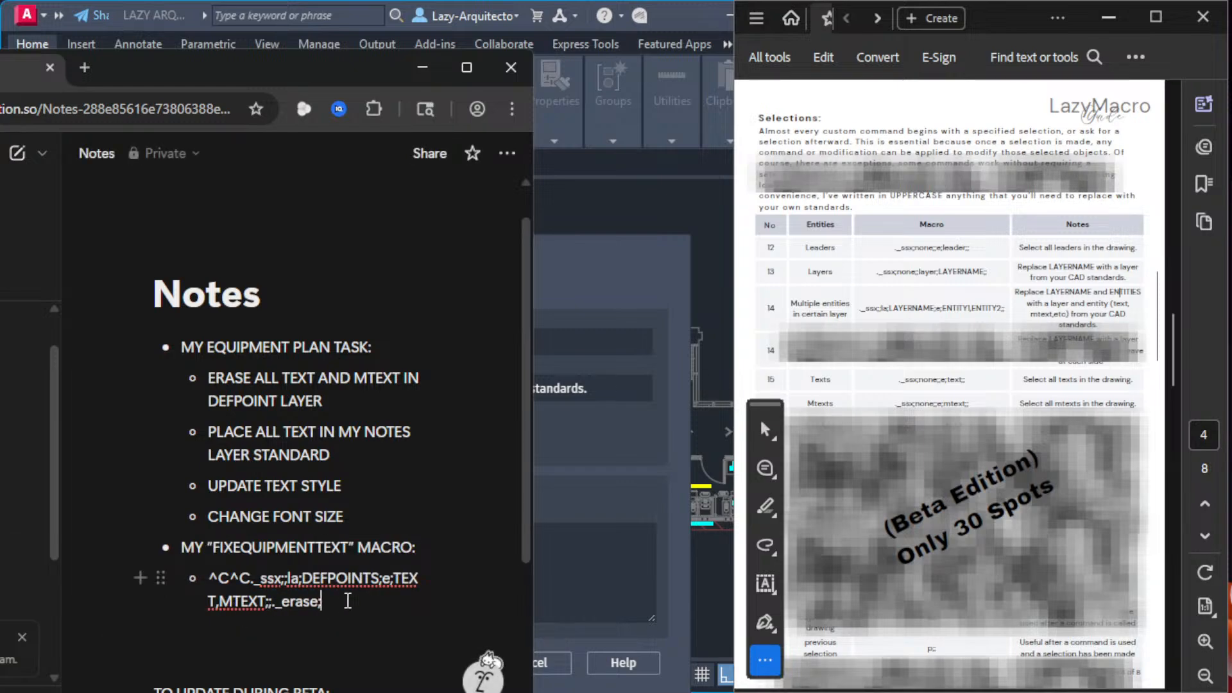
left_click(1046, 326)
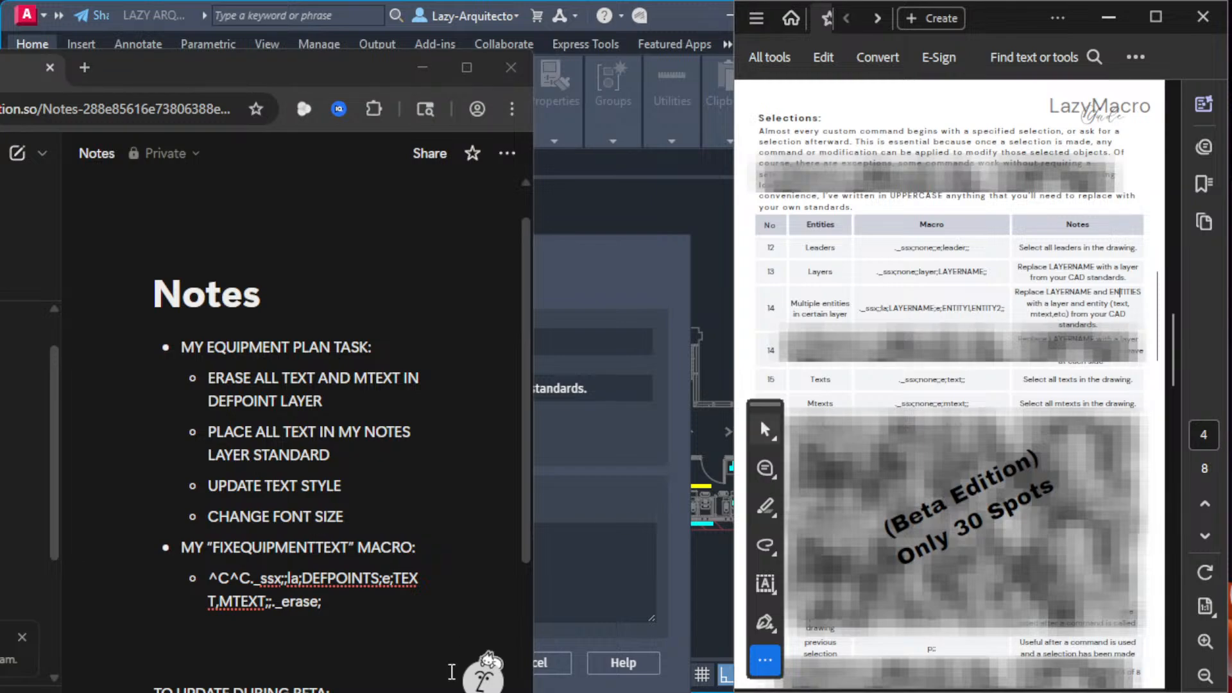
left_click(364, 608)
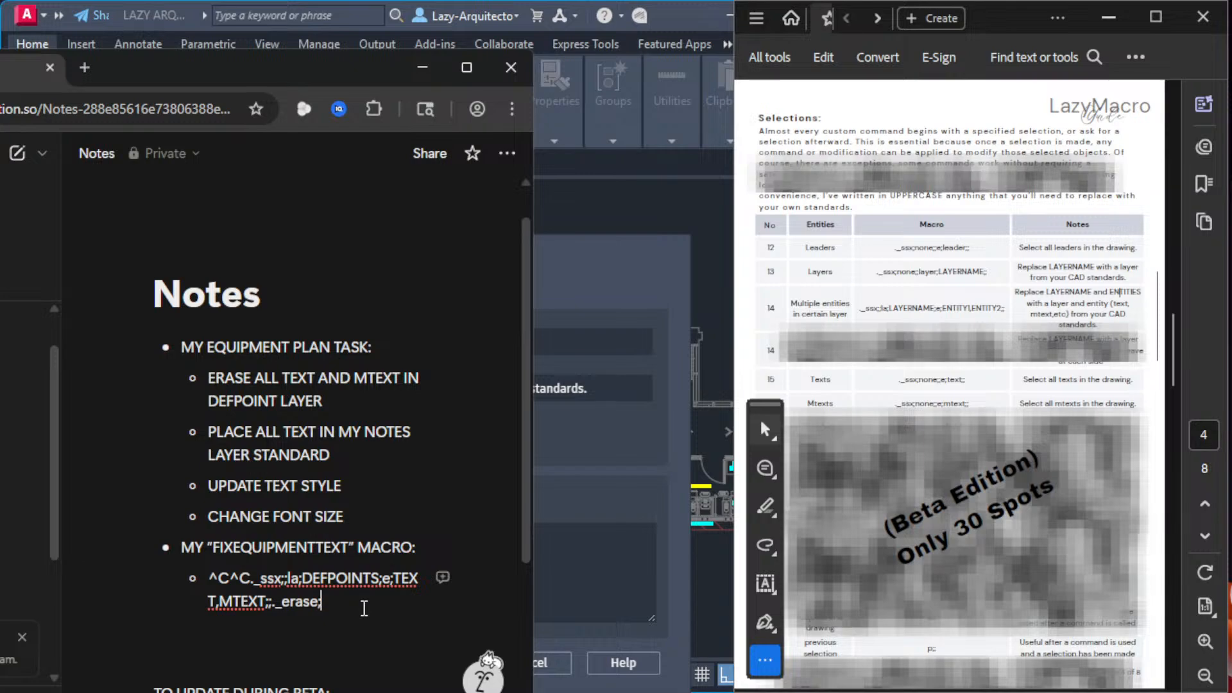
Step: Copy ^C^C._ssx;;la;DEFPOINTS;e;TEXT,MTEXT;;._erase; from the notes over the FIXEQUIPMENTTEXT macro in AutoCAD's Command Macro Editor and save it
left_click_drag(275, 72, 477, 68)
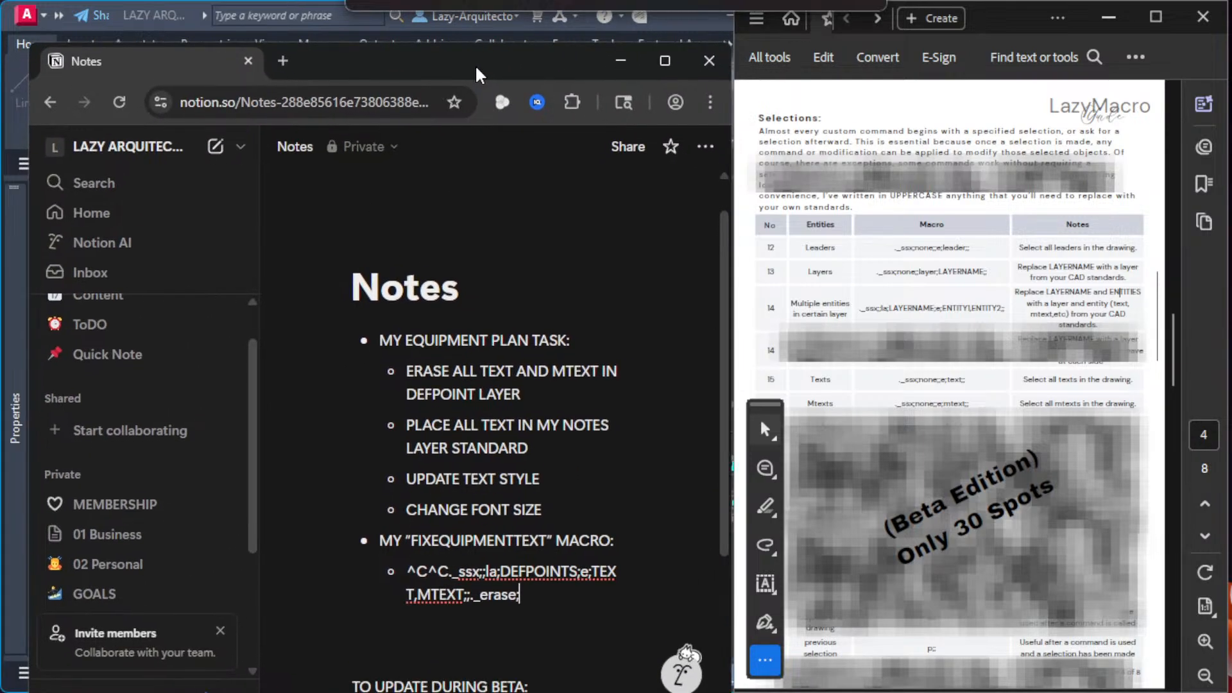
left_click_drag(520, 594, 410, 575)
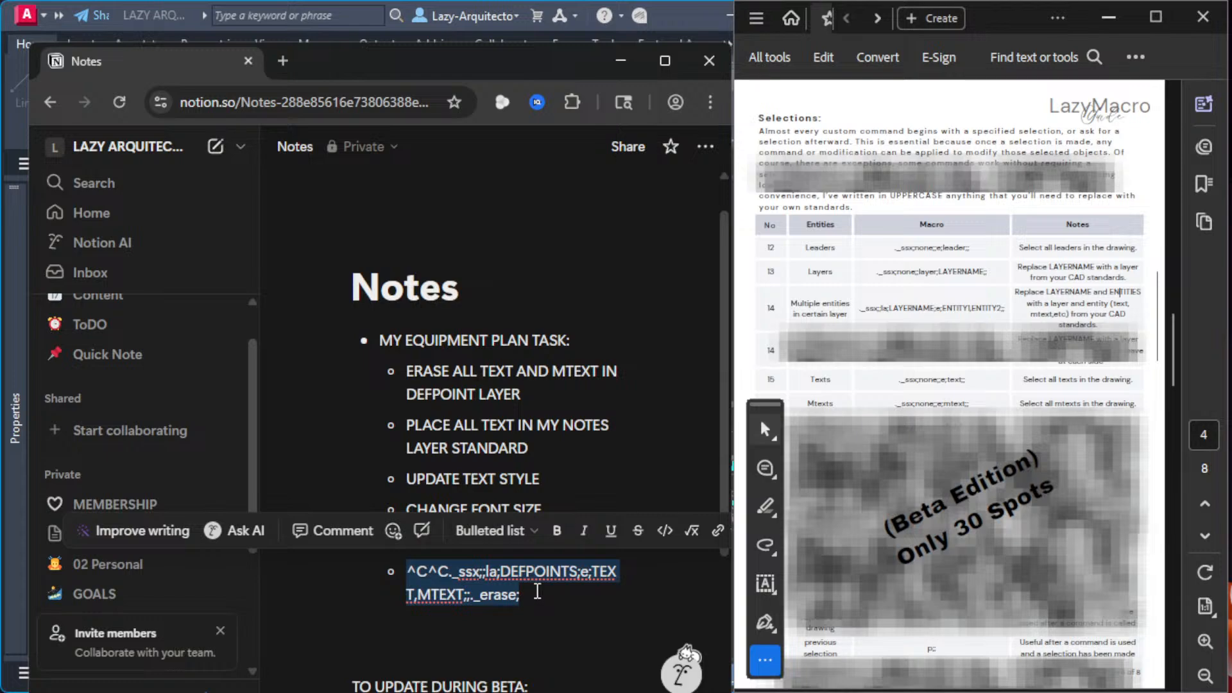
left_click(604, 71)
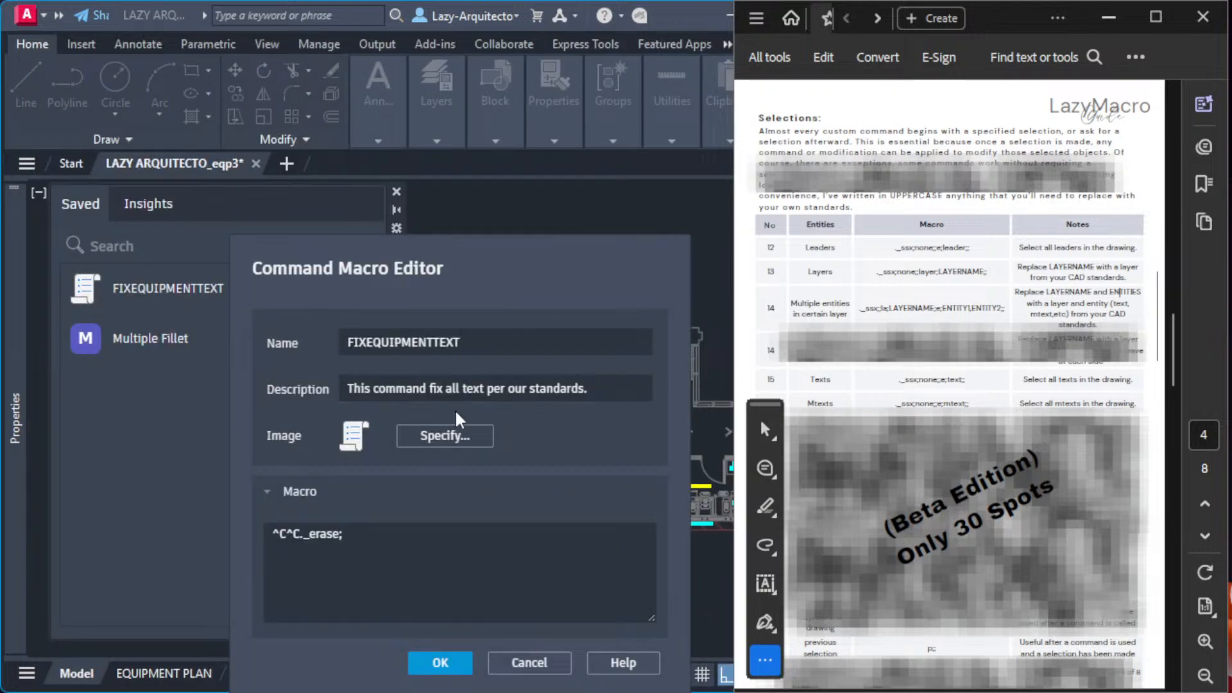
left_click_drag(346, 534, 273, 523)
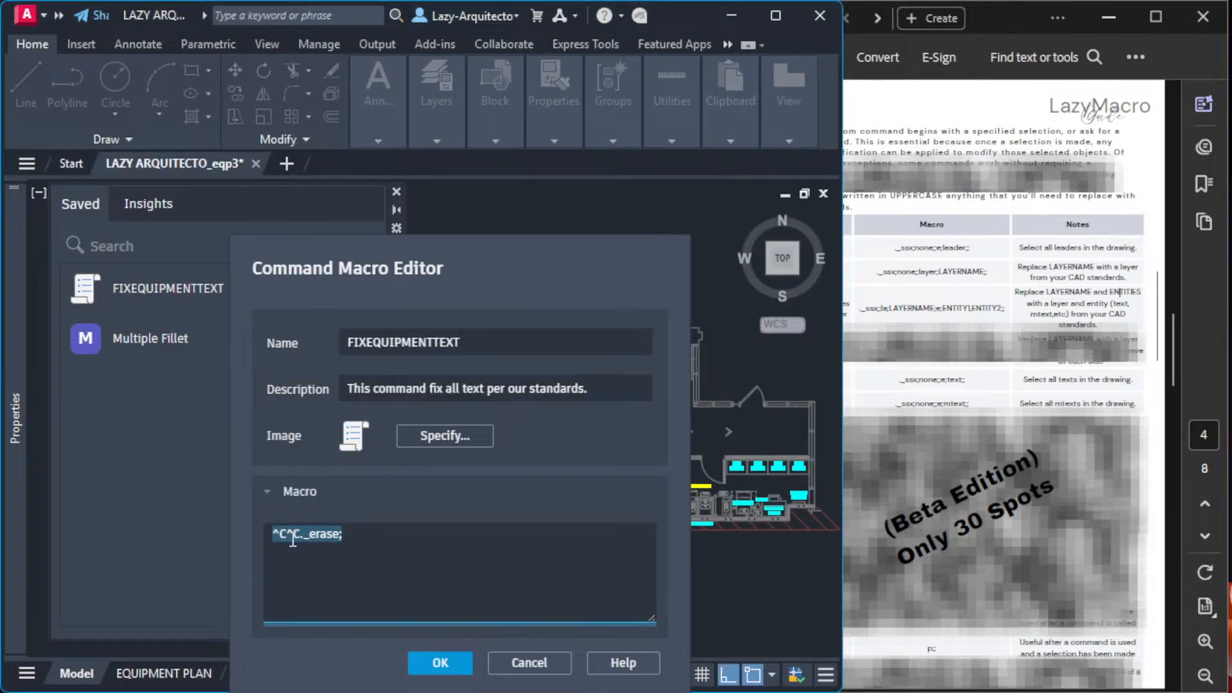
key("ctrl+v")
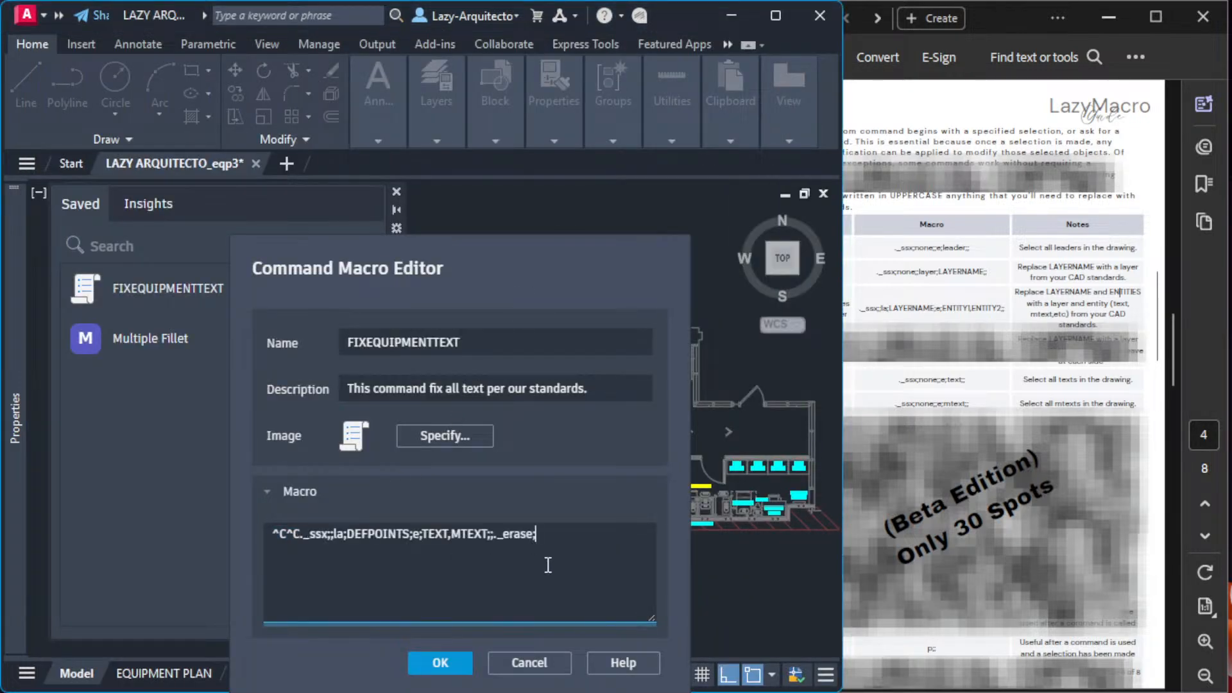
left_click(441, 663)
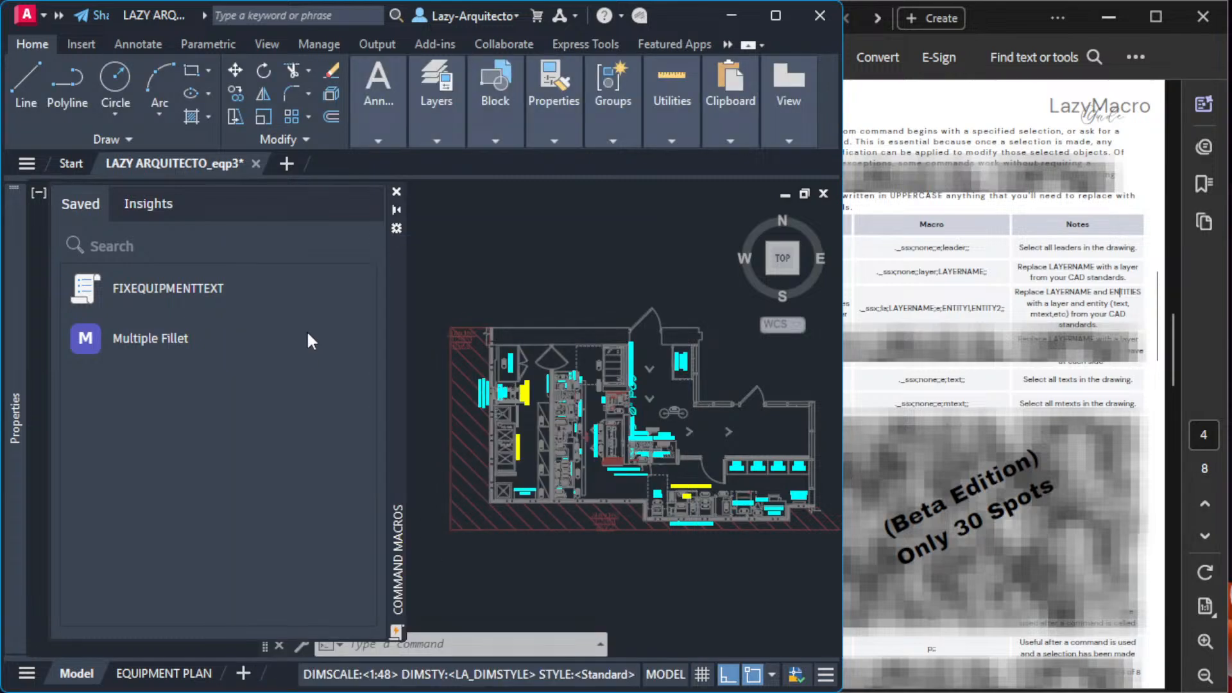
Step: Run the FIXEQUIPMENTTEXT macro on the drawing and expand the command history
left_click(166, 287)
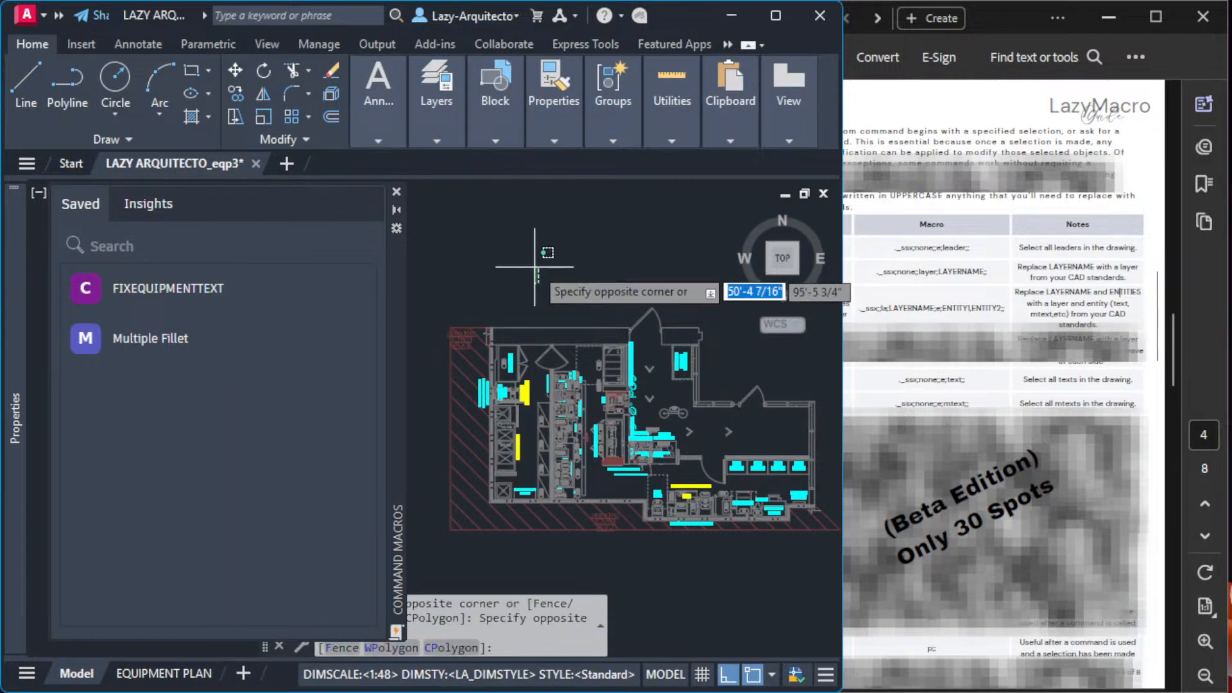
left_click(183, 294)
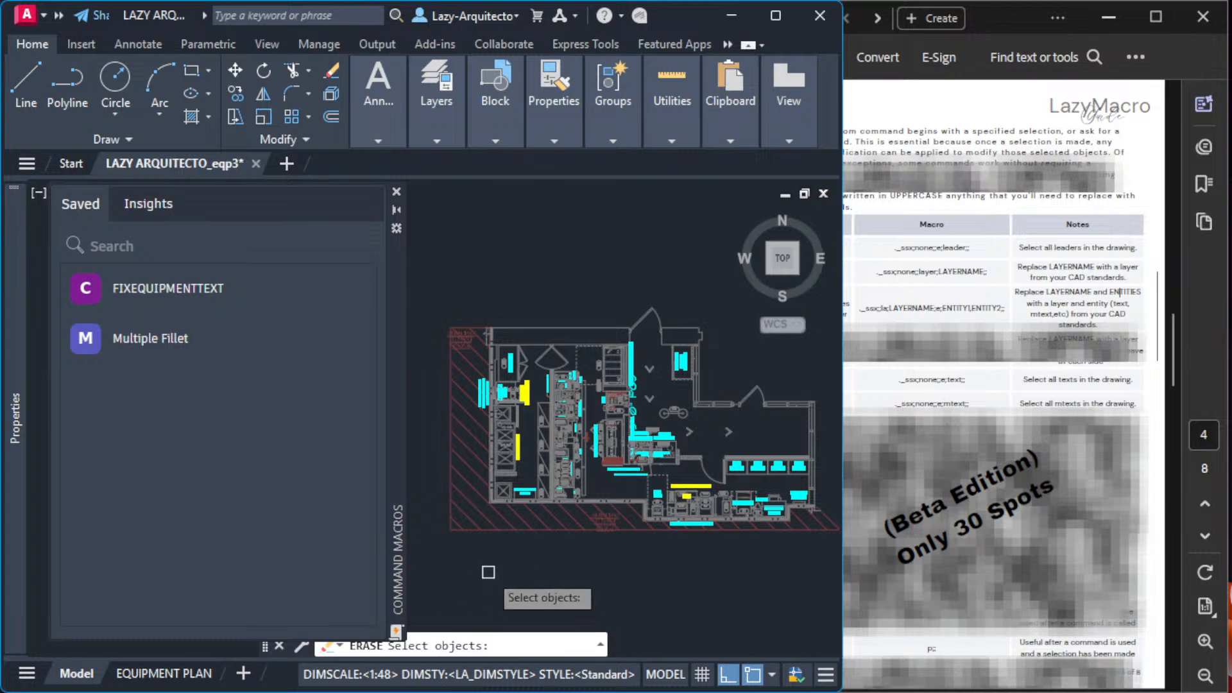
key("F2")
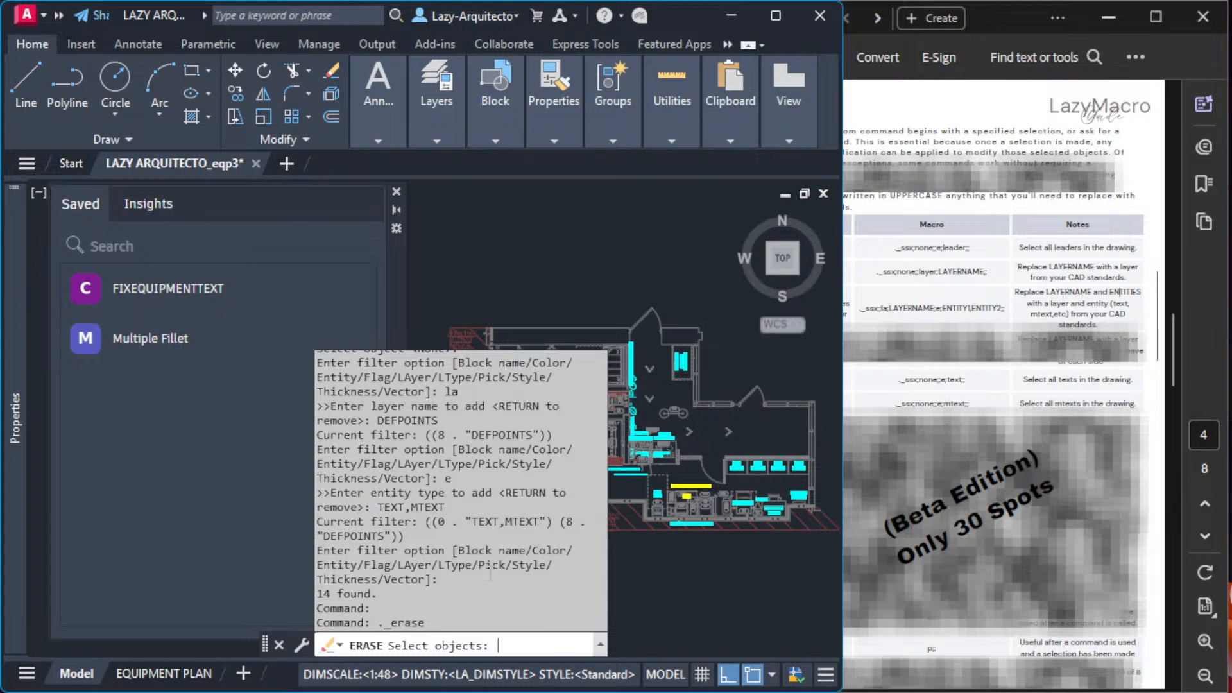
Step: Examine the command history for the macro's DEFPOINTS layer filter, TEXT,MTEXT entity filter, selection result and ._erase call
scroll(461, 487, "up", 3)
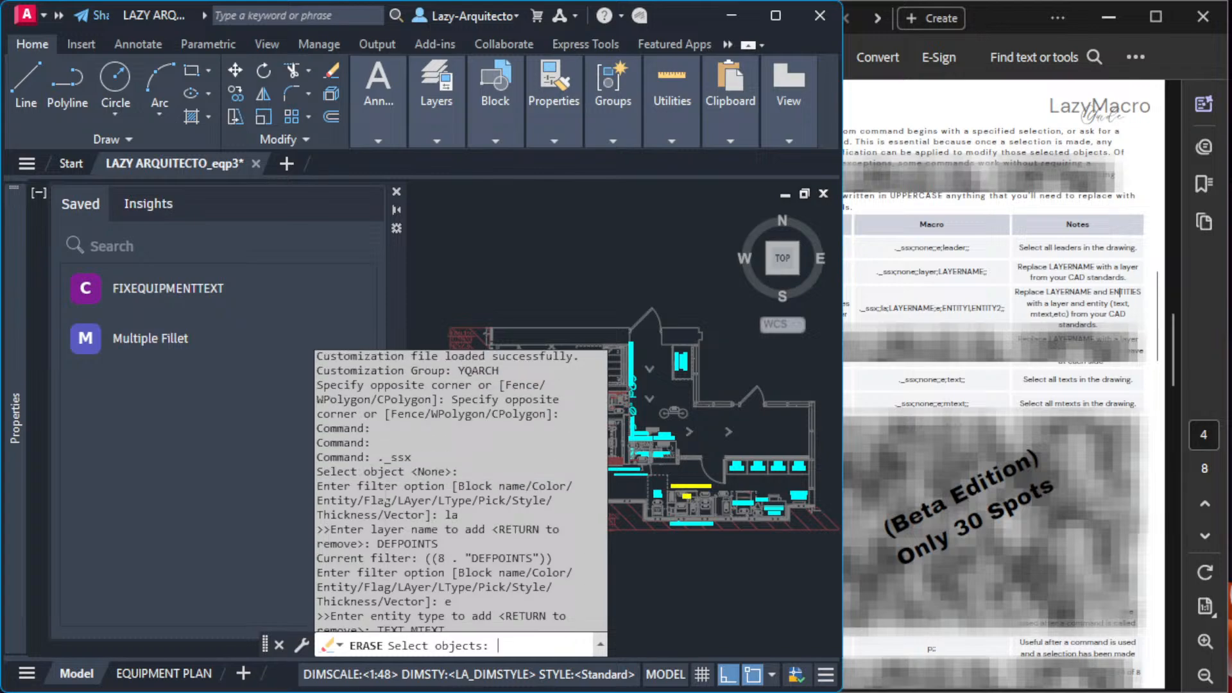
scroll(388, 494, "down", 2)
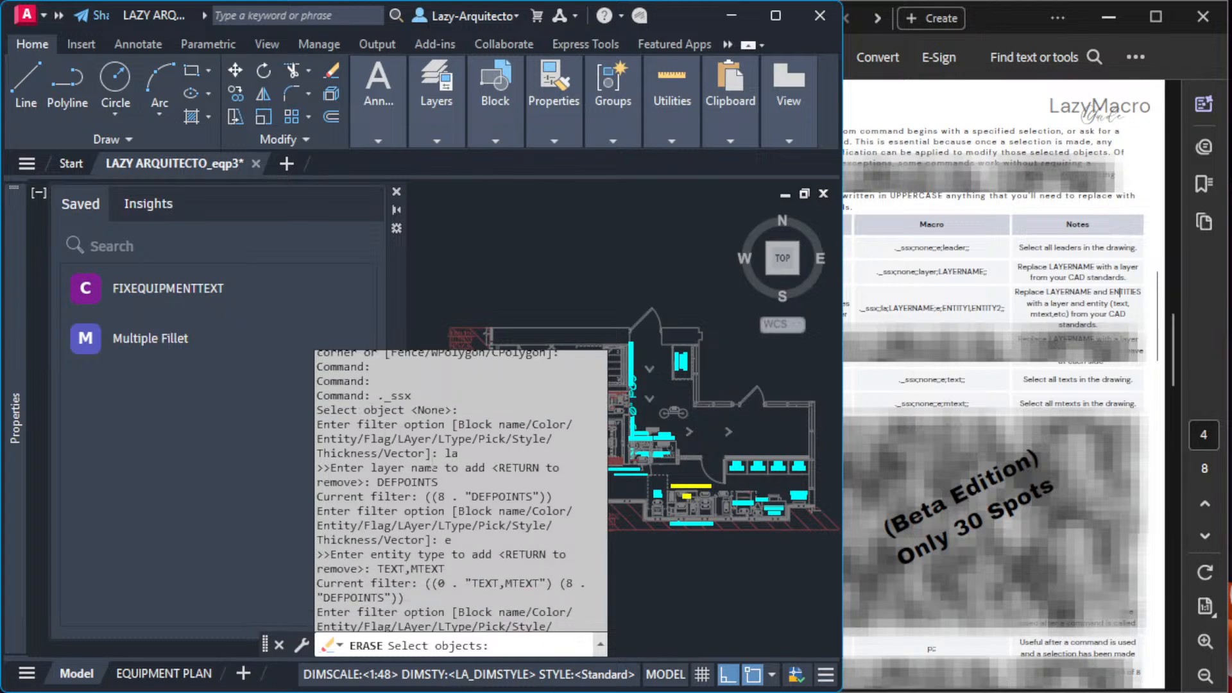
left_click_drag(439, 483, 385, 483)
scroll(447, 504, "down", 2)
double_click(448, 509)
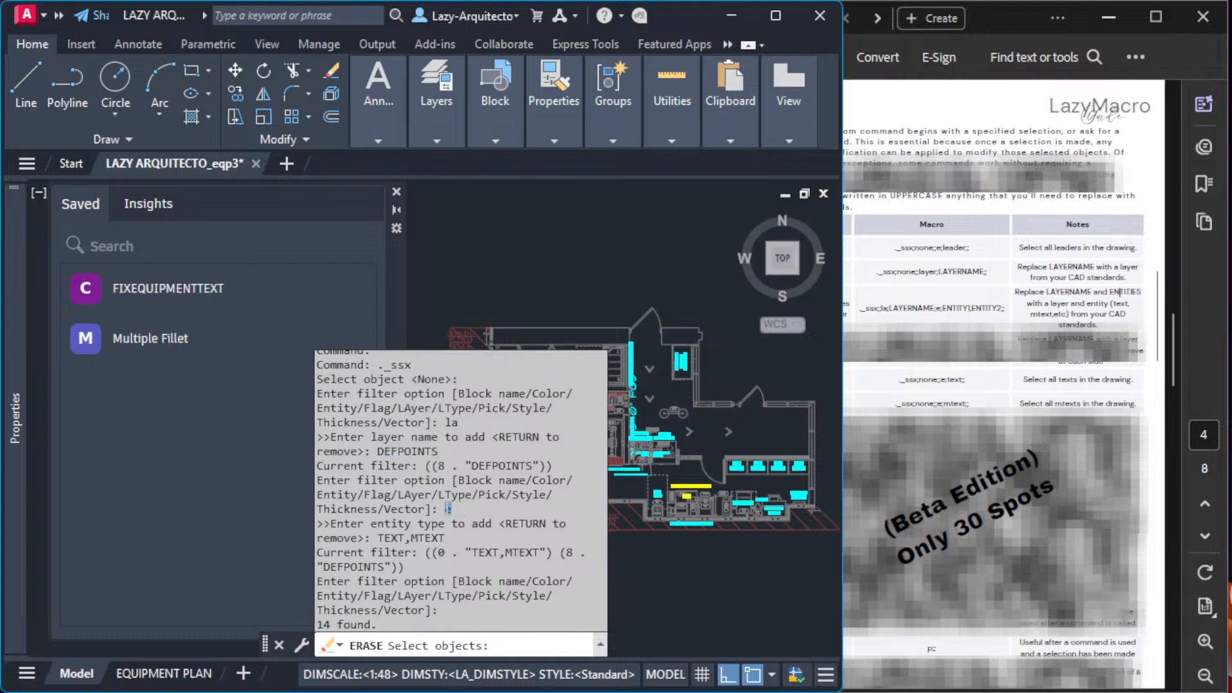
scroll(448, 509, "down", 1)
left_click_drag(472, 538, 511, 538)
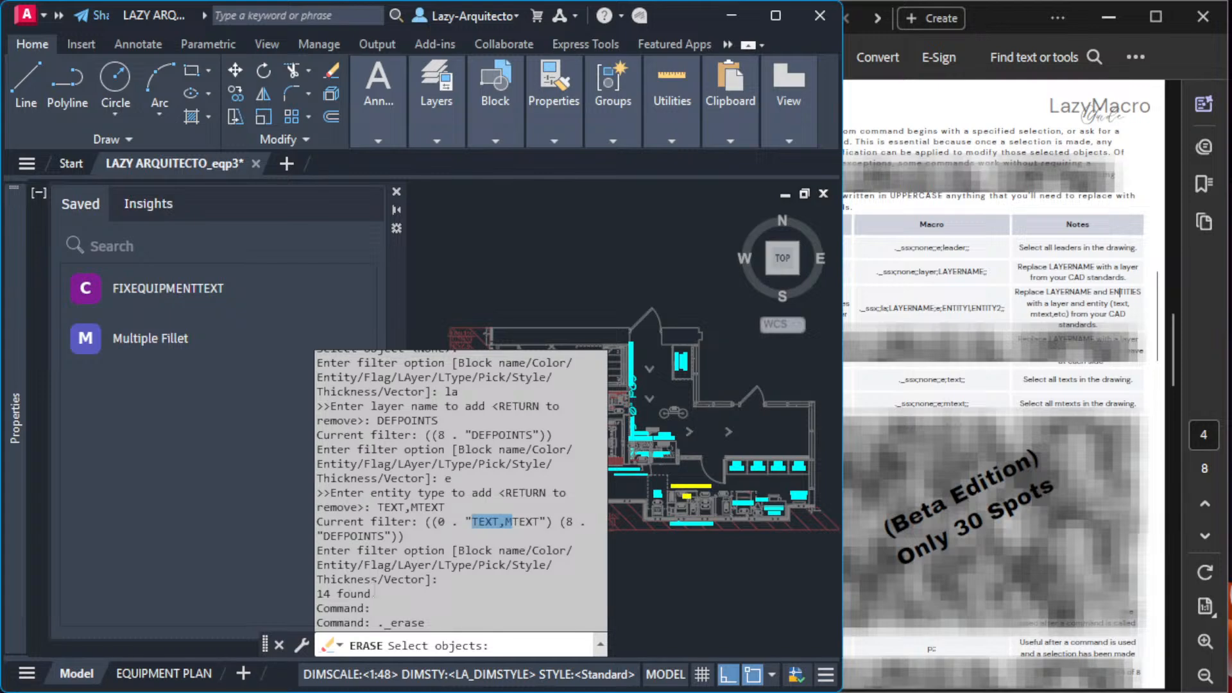
left_click_drag(376, 593, 317, 594)
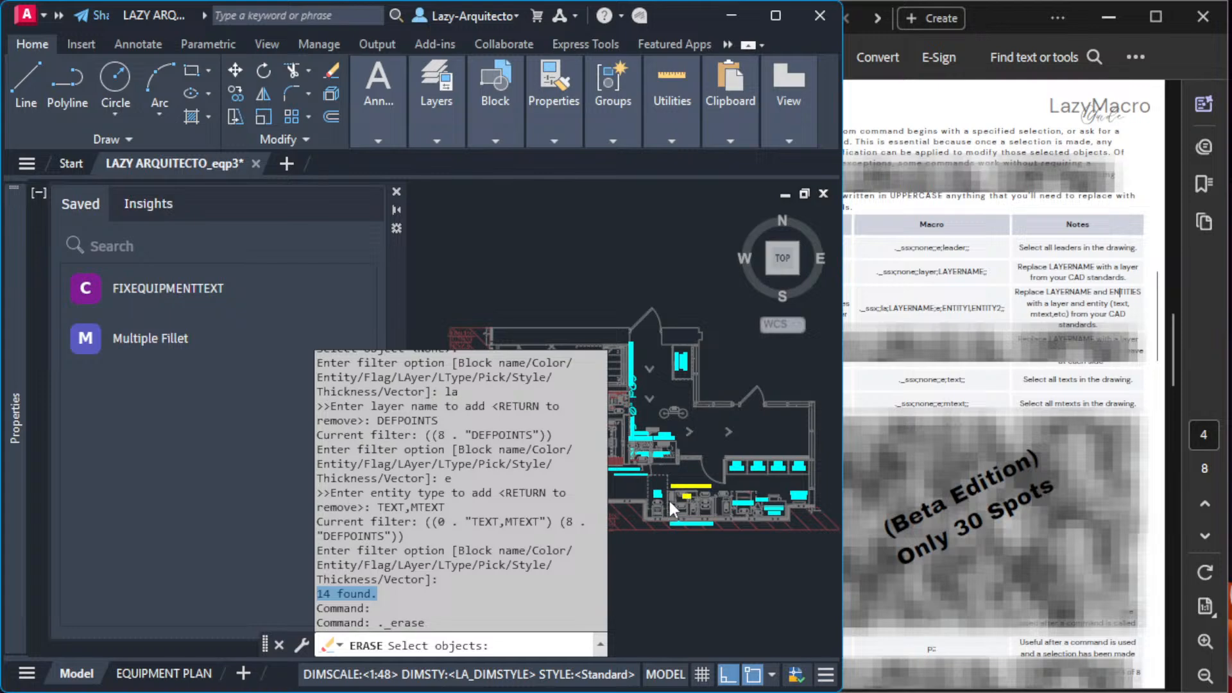
left_click_drag(387, 597, 331, 593)
left_click(379, 615)
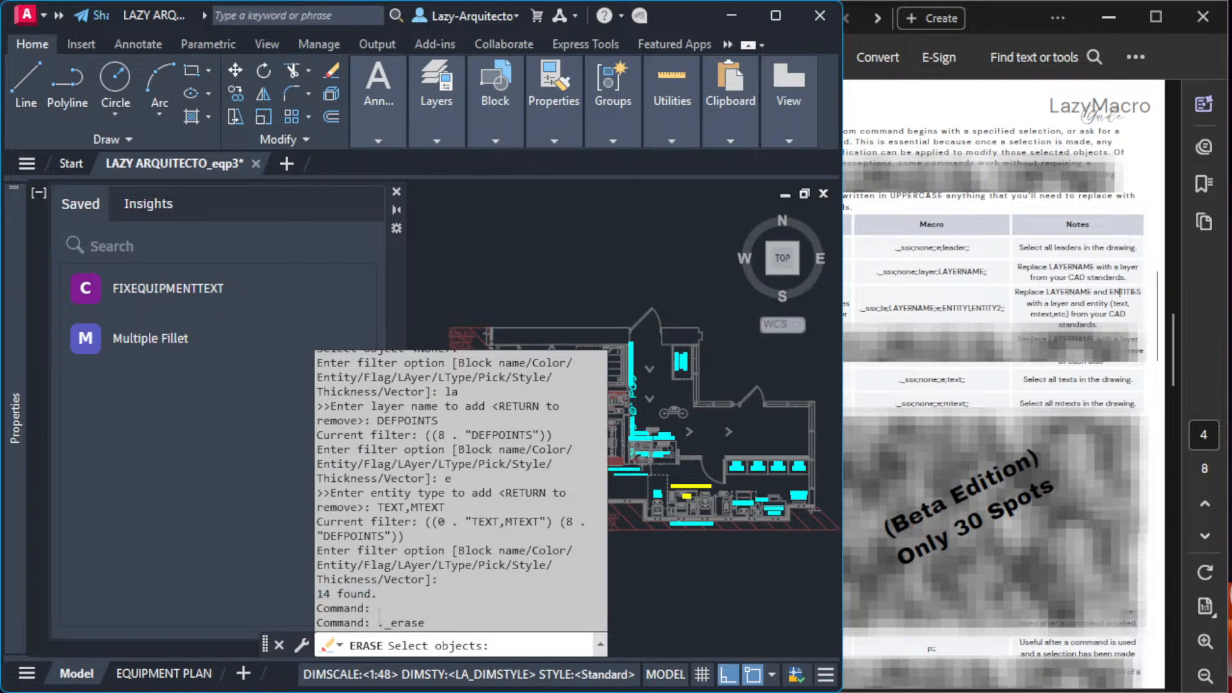
left_click_drag(377, 593, 325, 594)
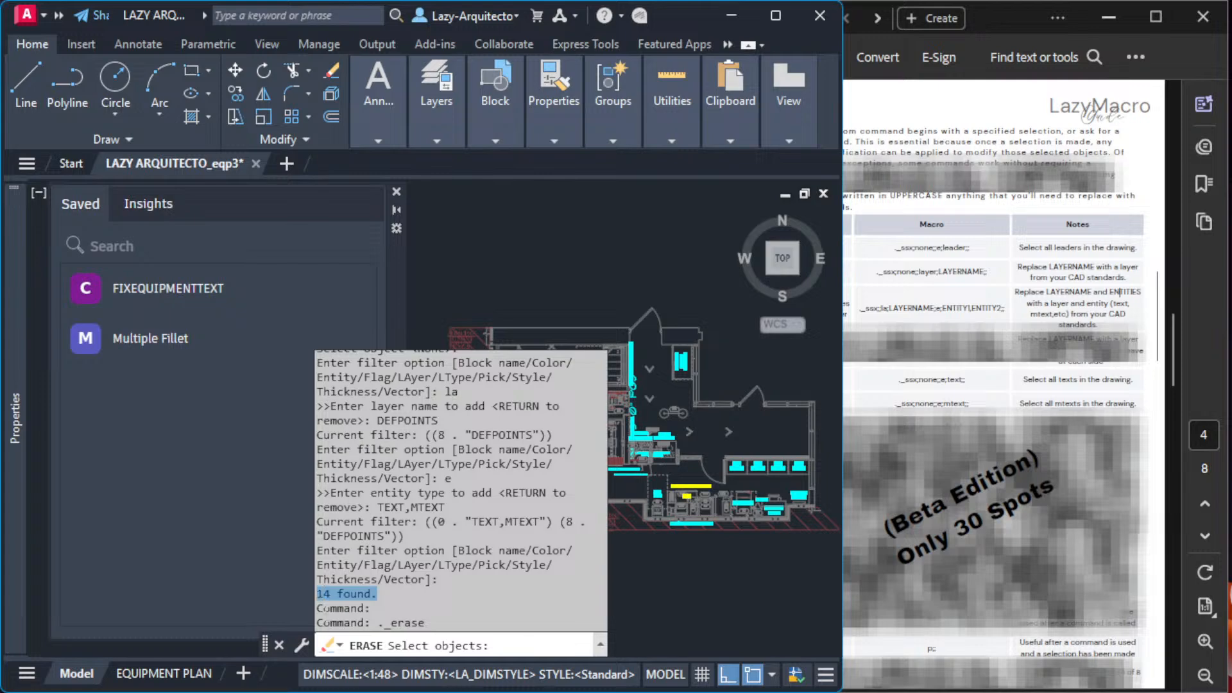
left_click_drag(378, 622, 426, 624)
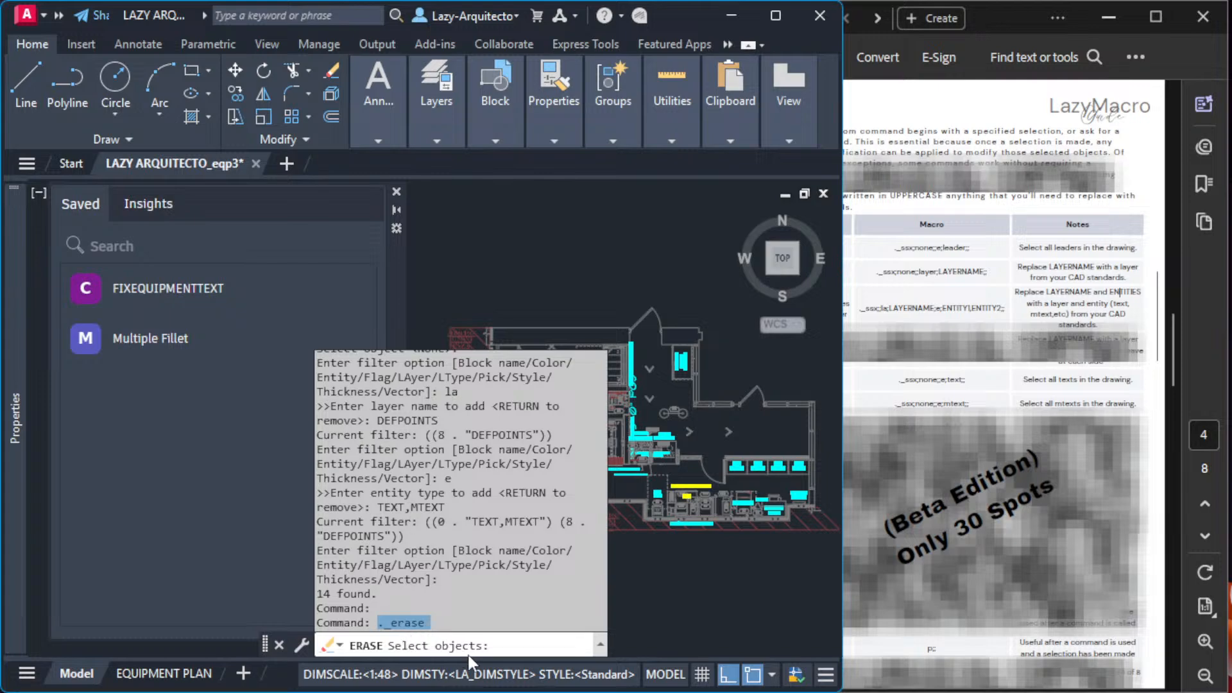
Step: Examine the previous selection entry and its usage note in the macro guide
left_click(873, 335)
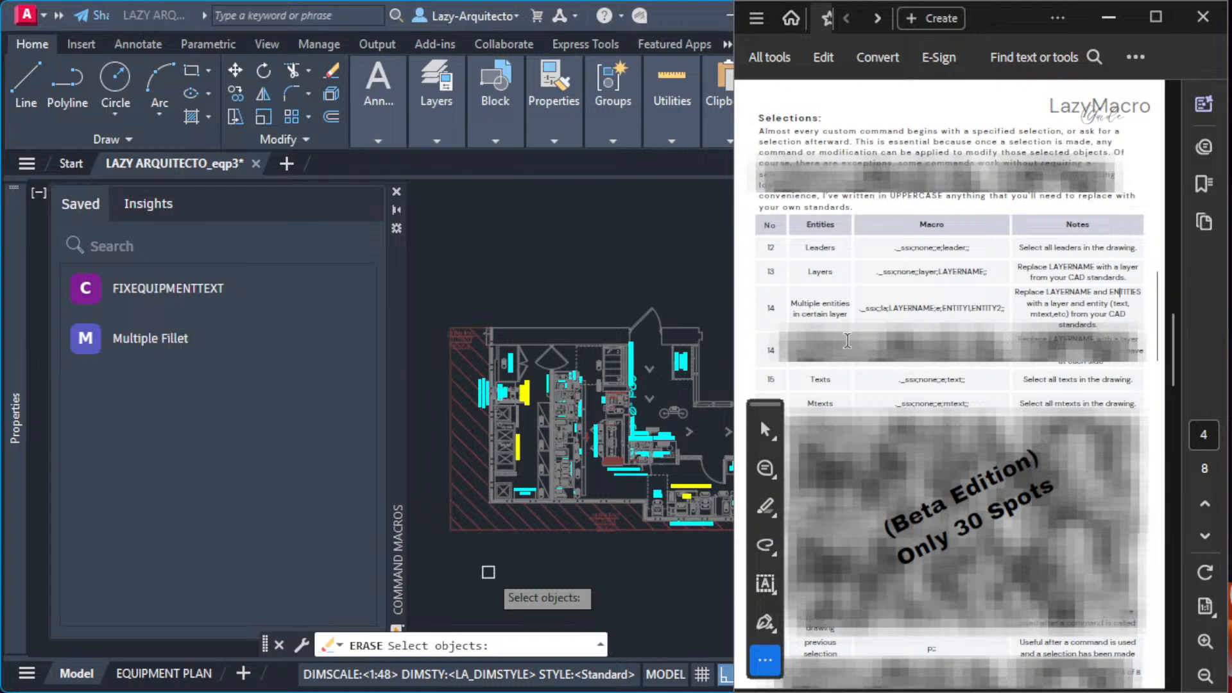
scroll(833, 265, "down", 5)
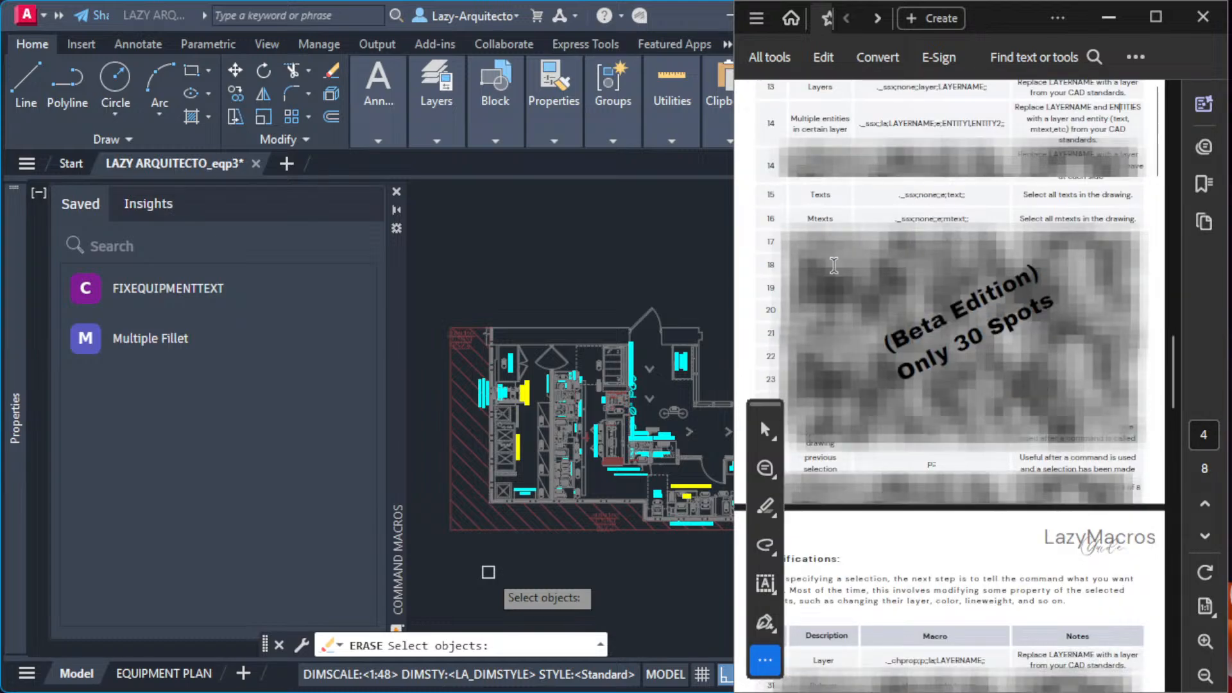
scroll(834, 265, "up", 4)
scroll(834, 265, "down", 5)
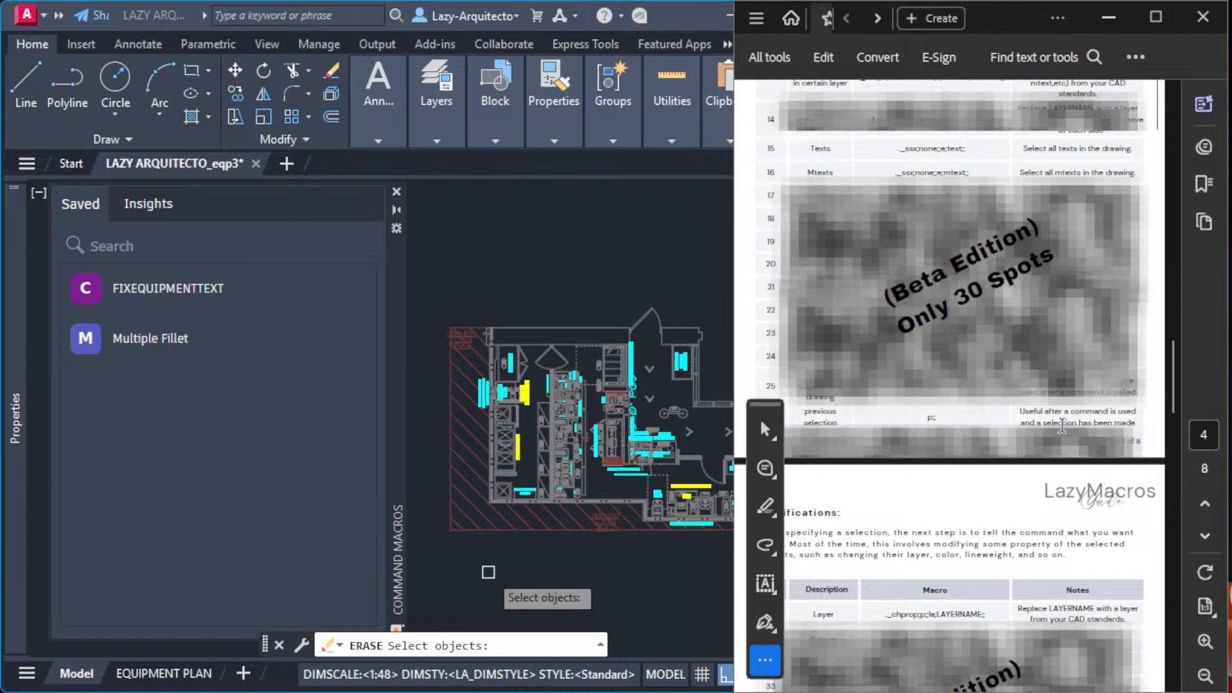
left_click_drag(1071, 411, 1136, 412)
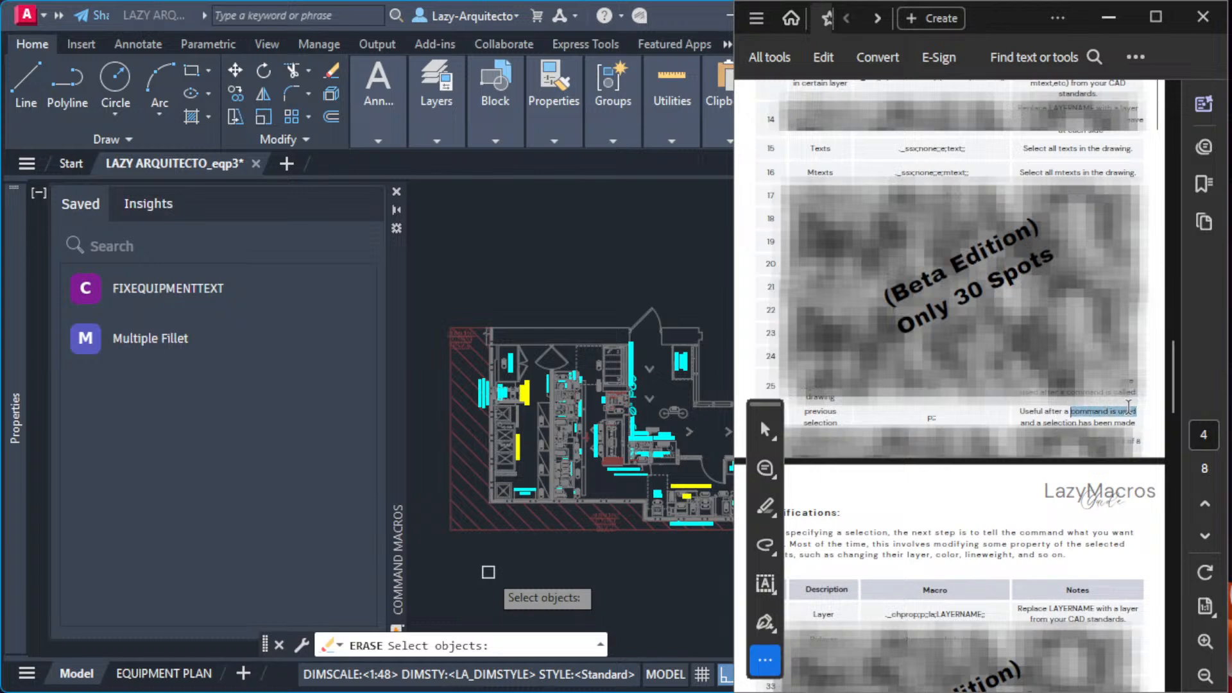
left_click(1064, 414)
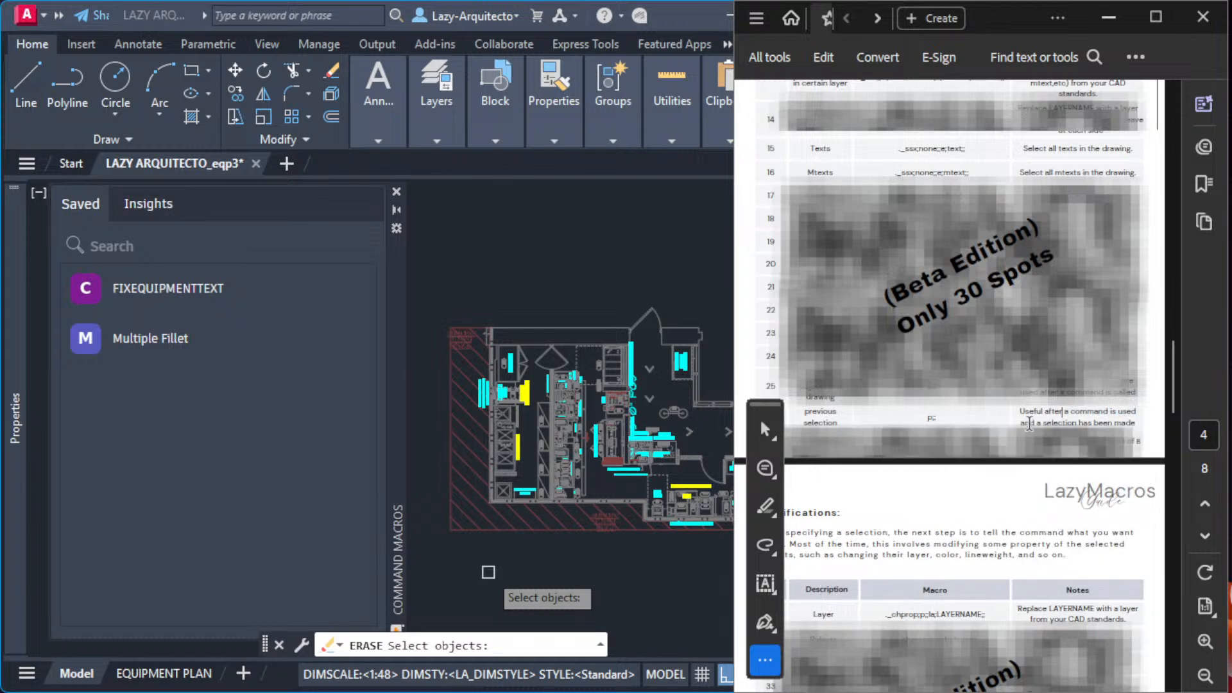
left_click_drag(1023, 423, 1135, 424)
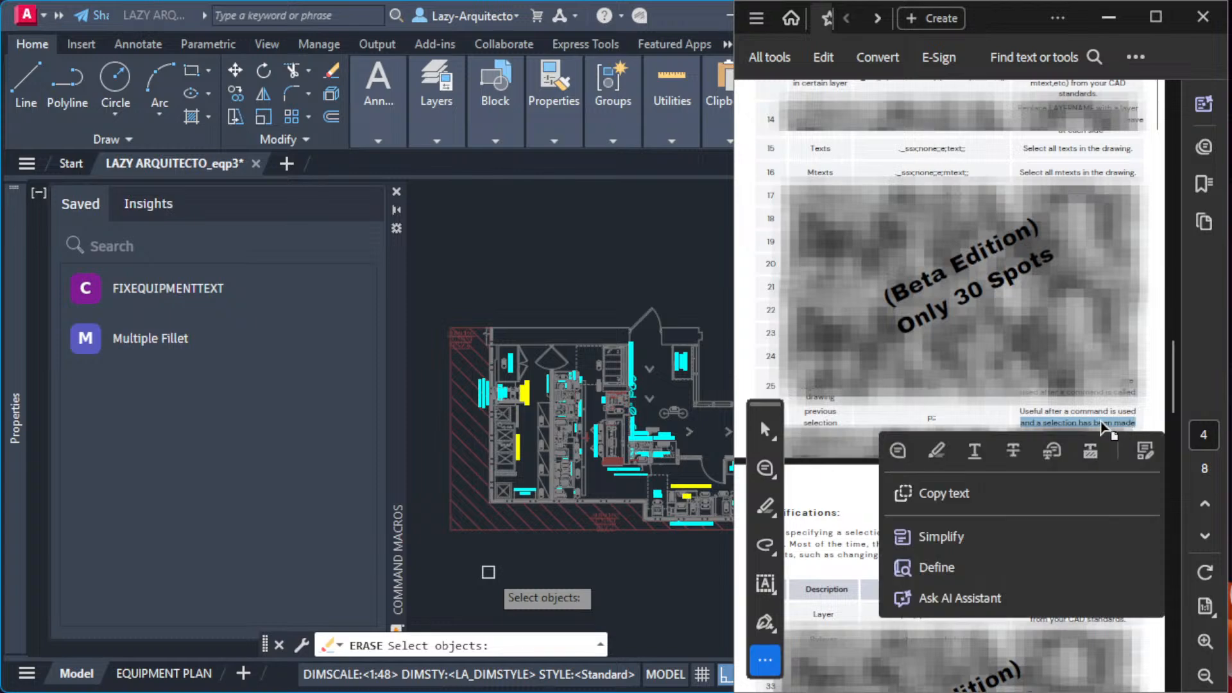
left_click(1088, 414)
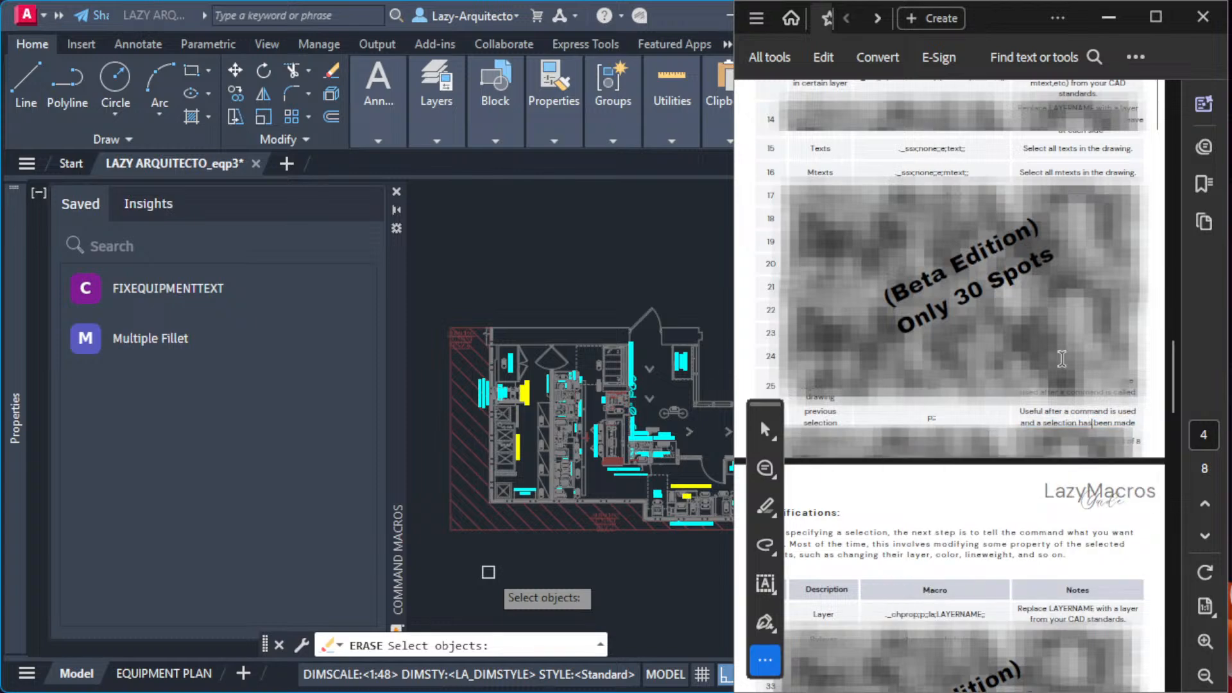
Step: Open the FIXEQUIPMENTTEXT macro in the Command Macro Editor and expand its macro code
right_click(170, 290)
left_click(211, 344)
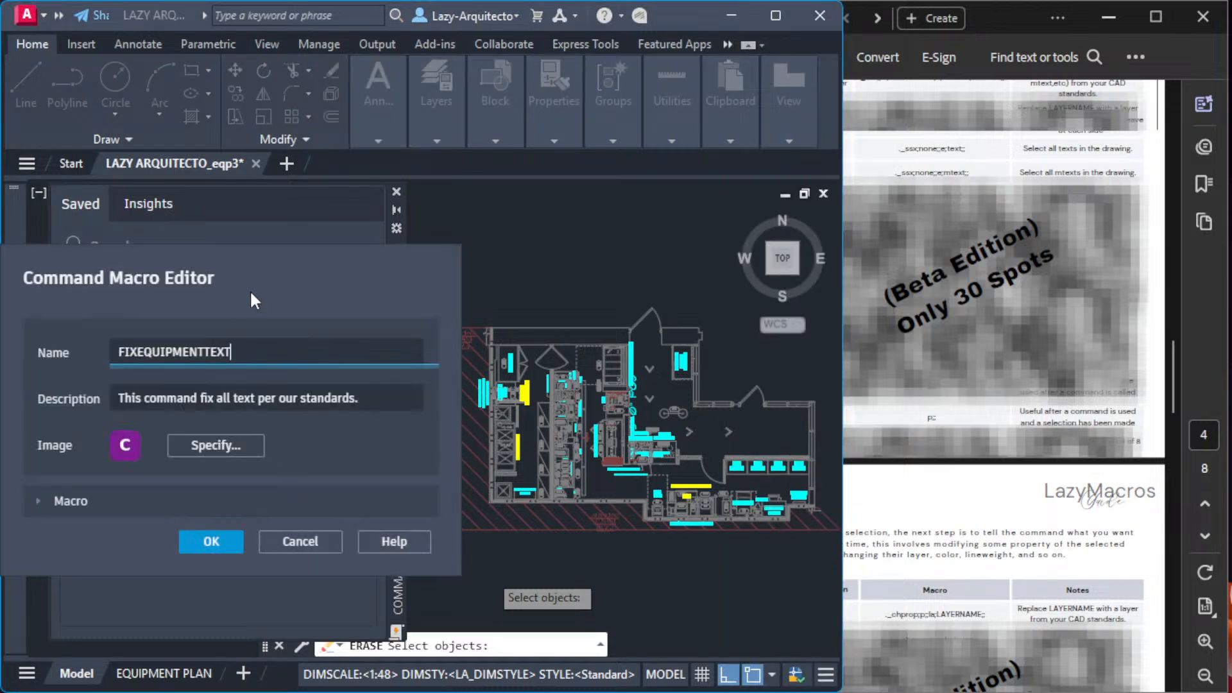
left_click(167, 501)
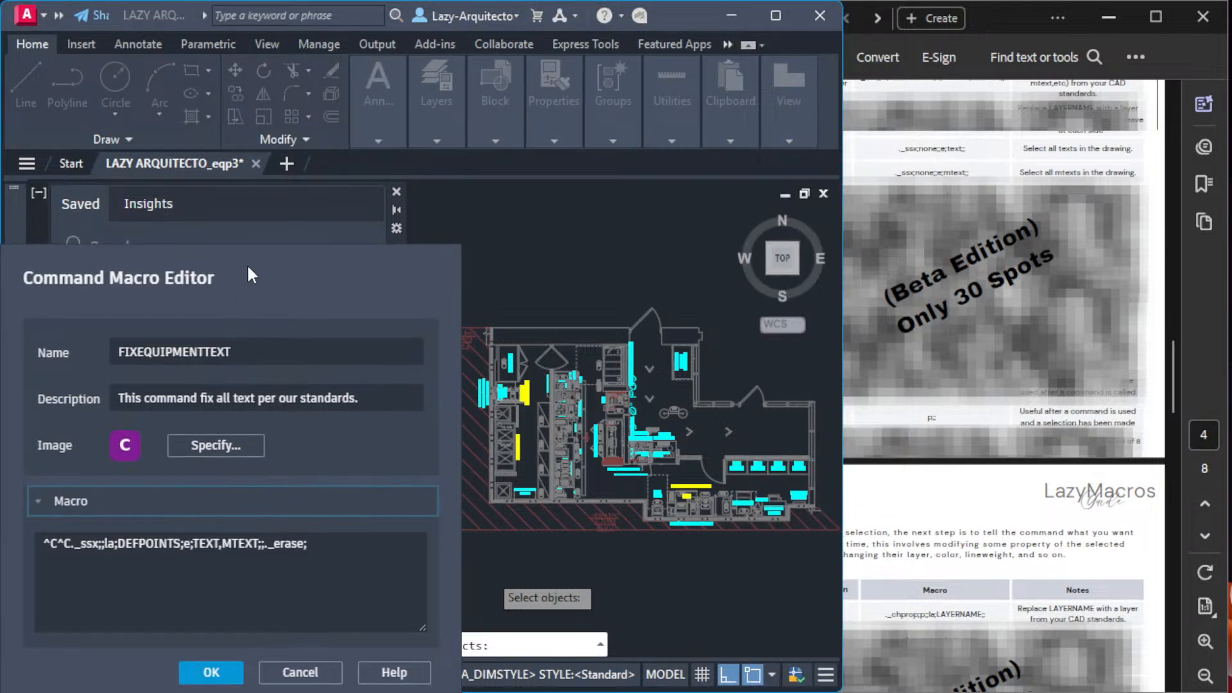
left_click_drag(247, 266, 502, 209)
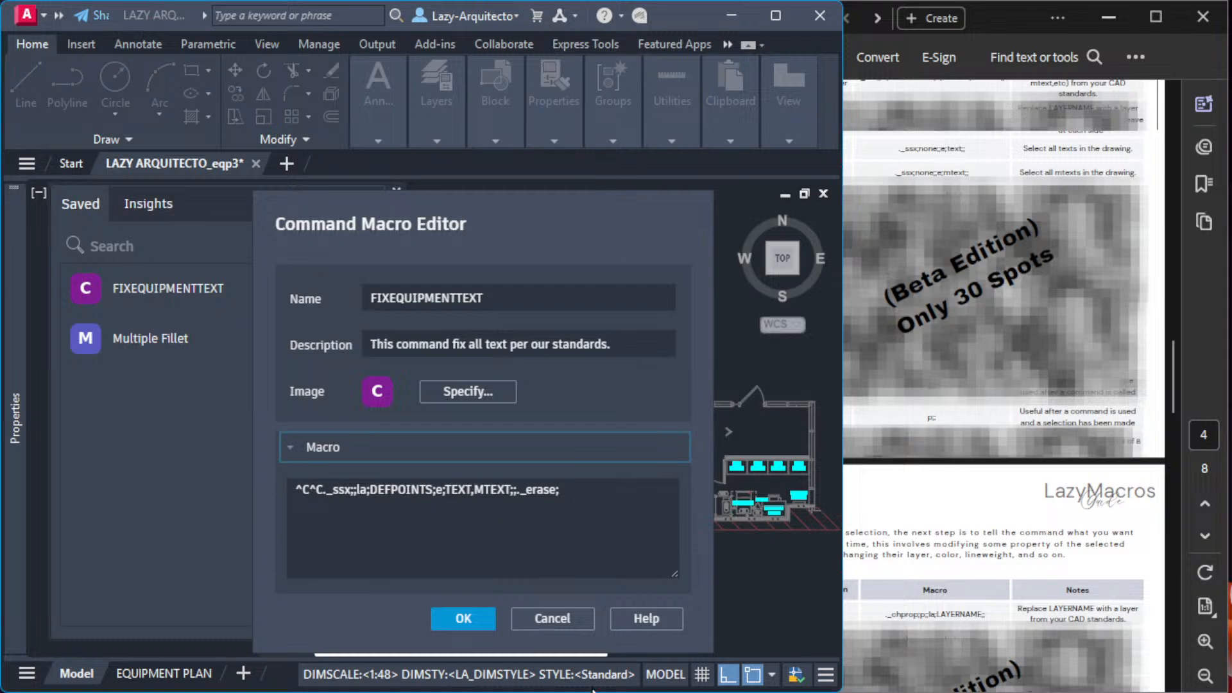
Step: Copy the guide's previous selection snippet to the end of the notes' macro line and add a semicolon, so it ends with ._erase;p;;
key("alt+Tab")
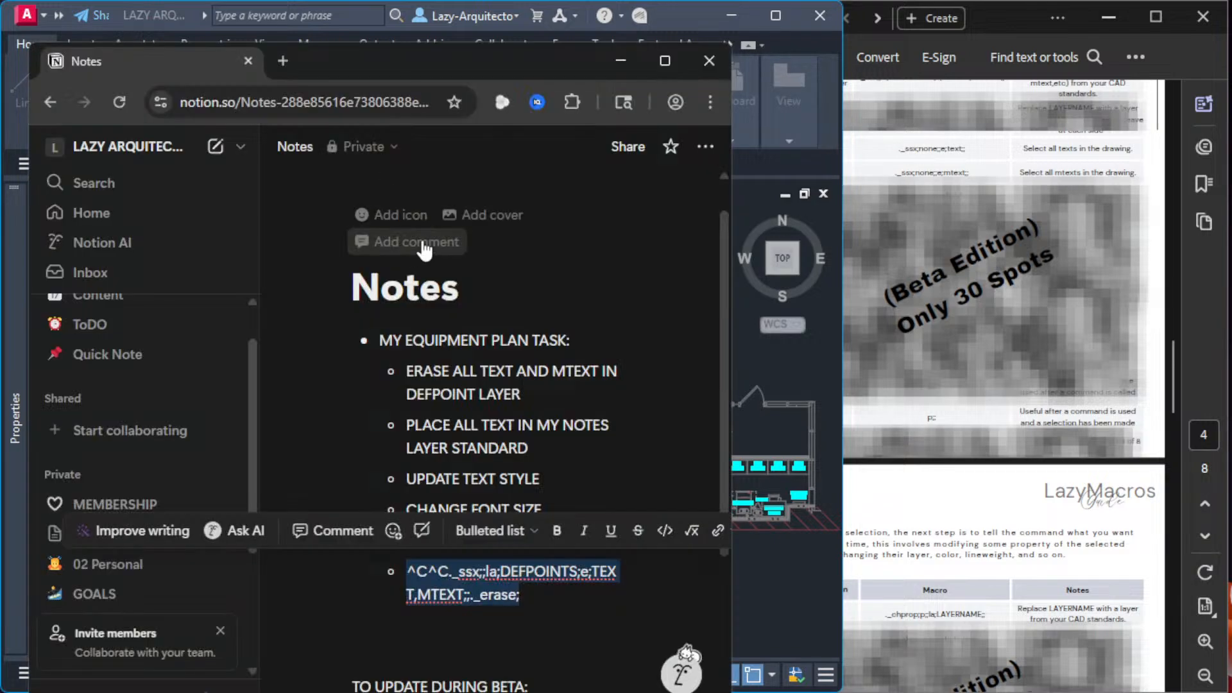
left_click(546, 597)
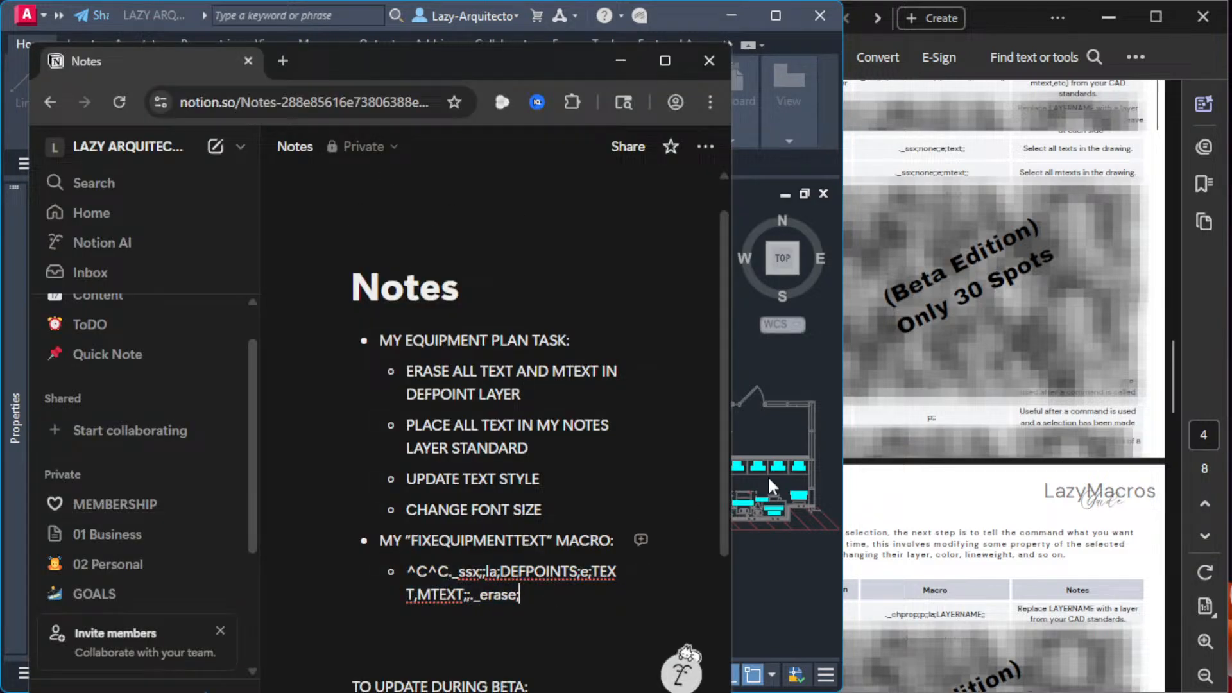
left_click(959, 546)
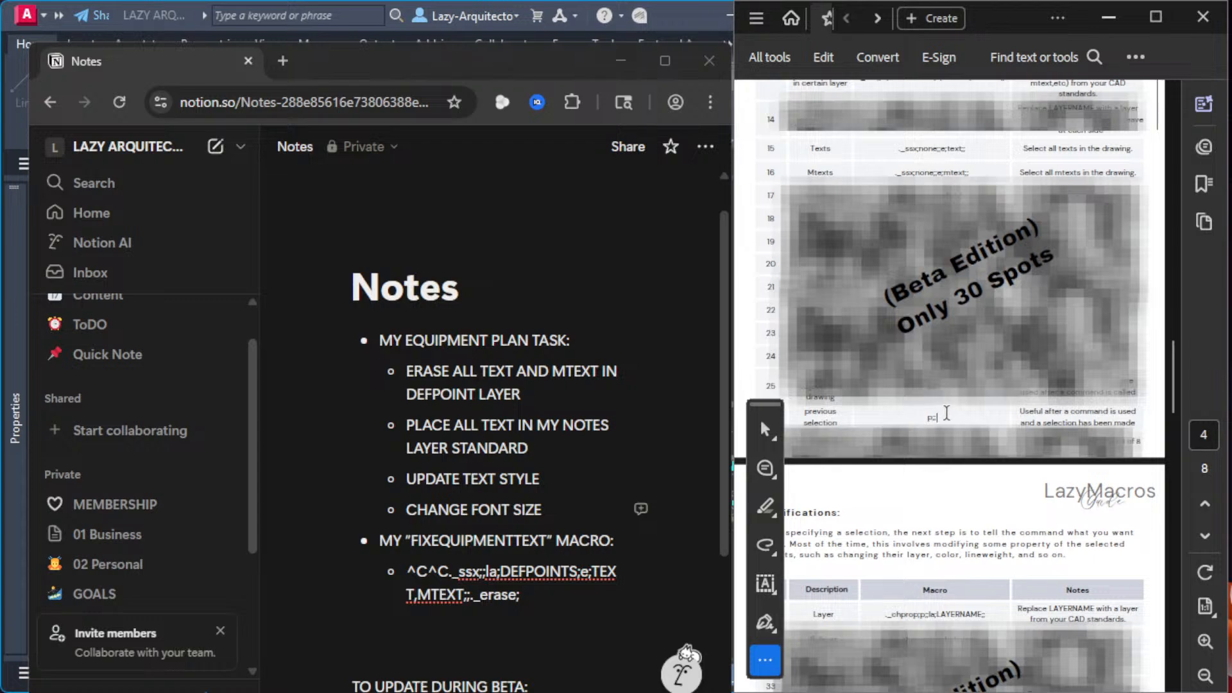
left_click_drag(946, 416, 925, 417)
right_click(929, 417)
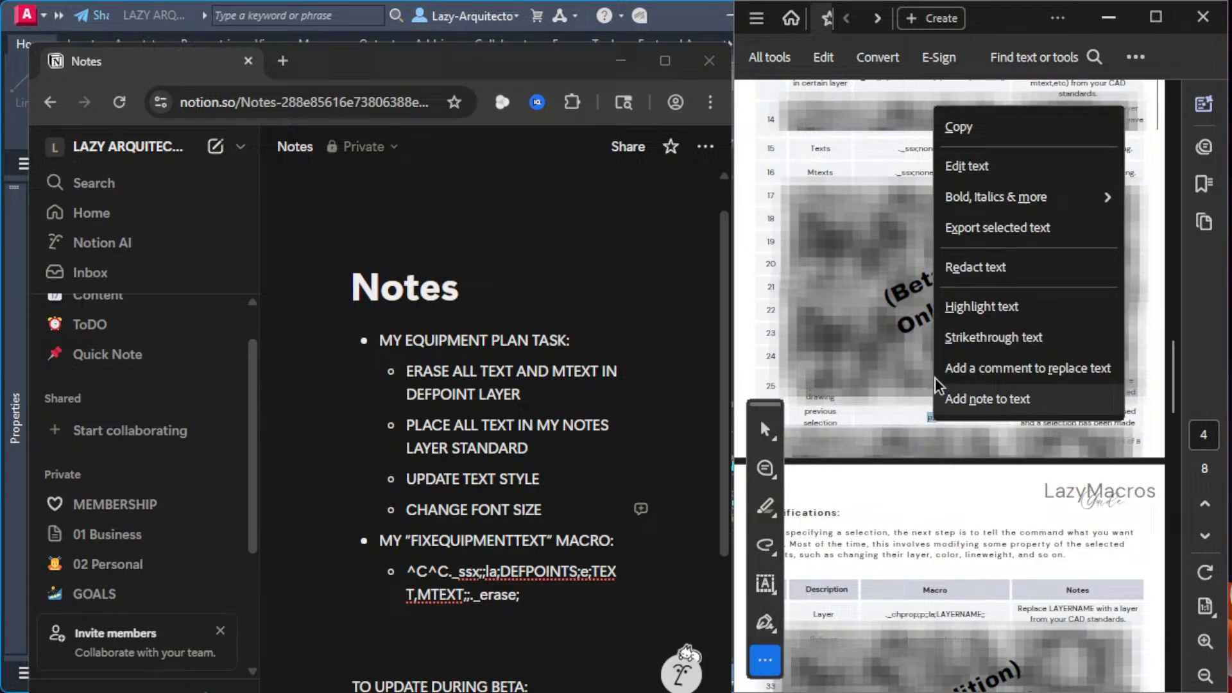
left_click(956, 127)
left_click(543, 598)
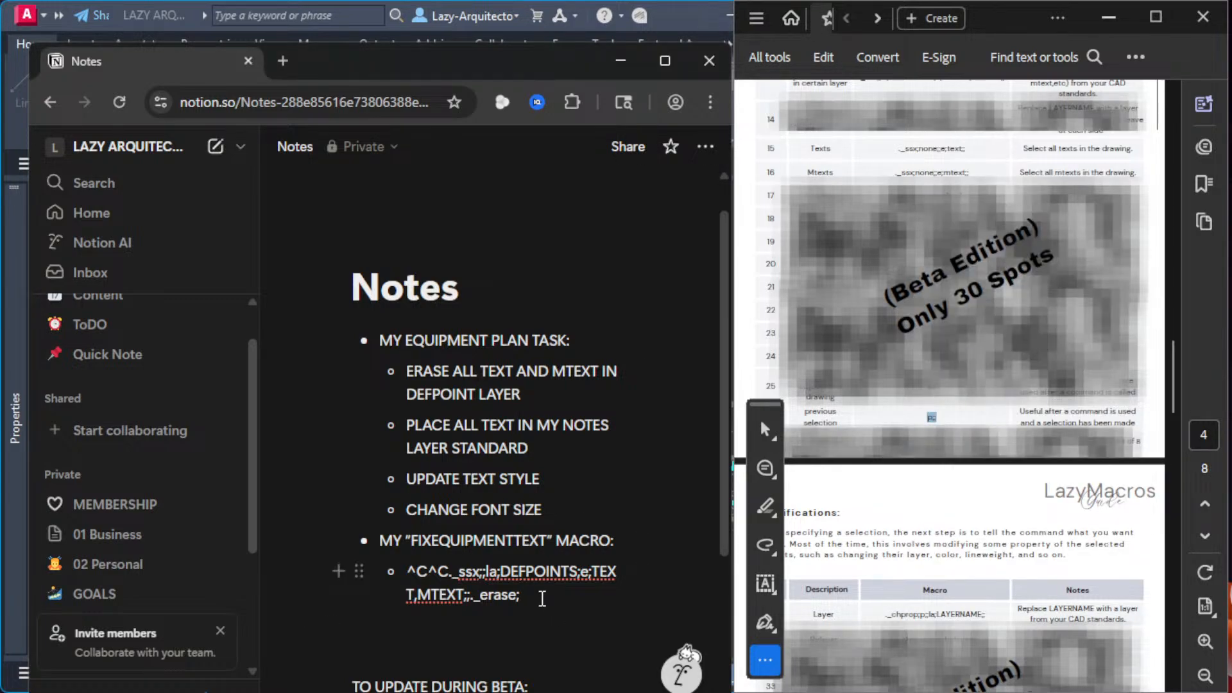
key("ctrl+v")
type(";")
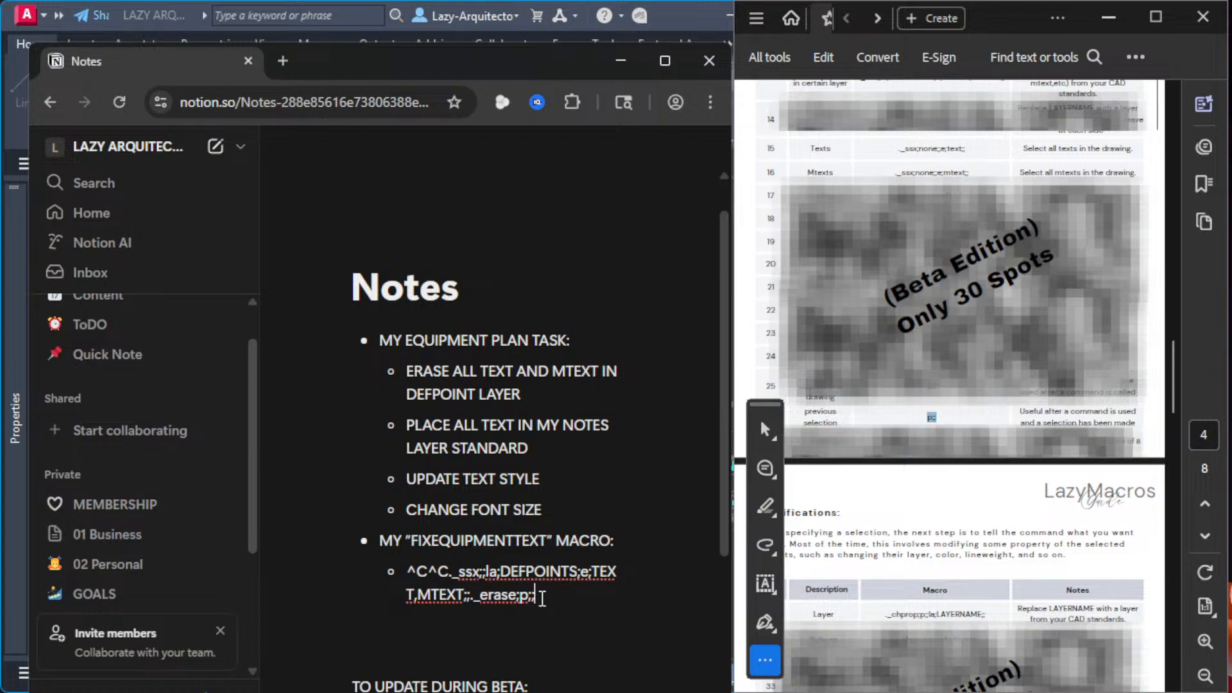
Step: Check the guide's previous selection note and copy the full line ^C^C._ssx;;la;DEFPOINTS;e;TEXT,MTEXT;;._erase;p;; from the notes
left_click_drag(552, 601, 411, 573)
right_click(411, 573)
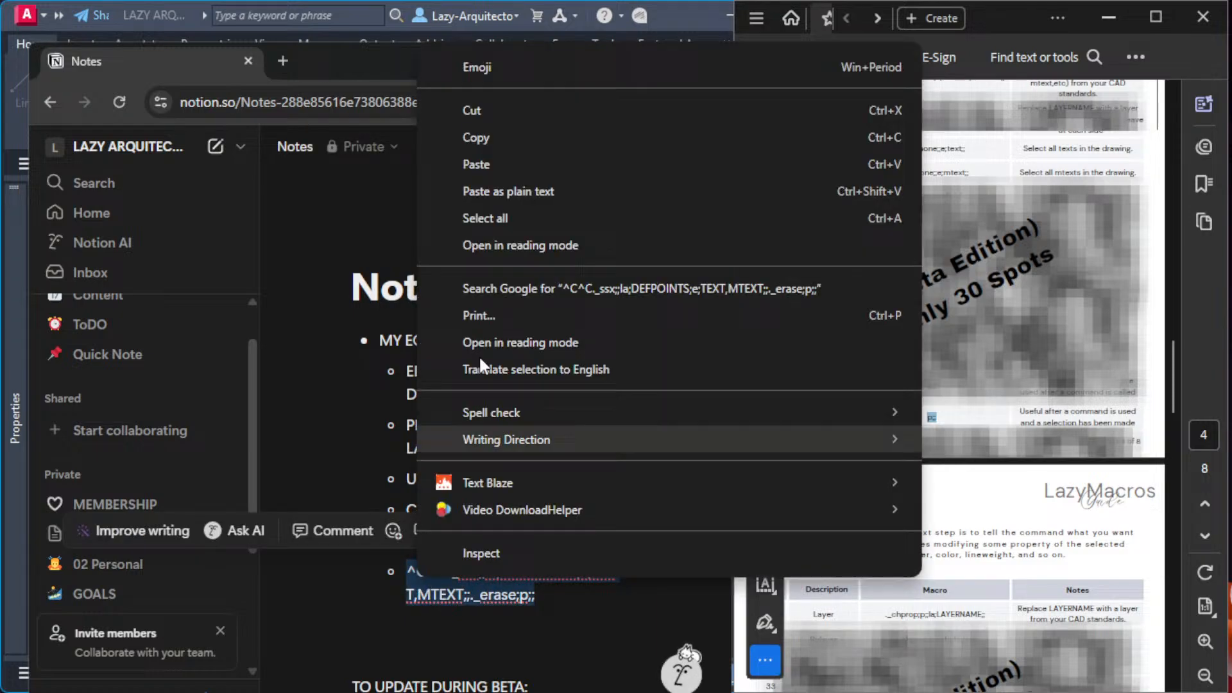
left_click(495, 137)
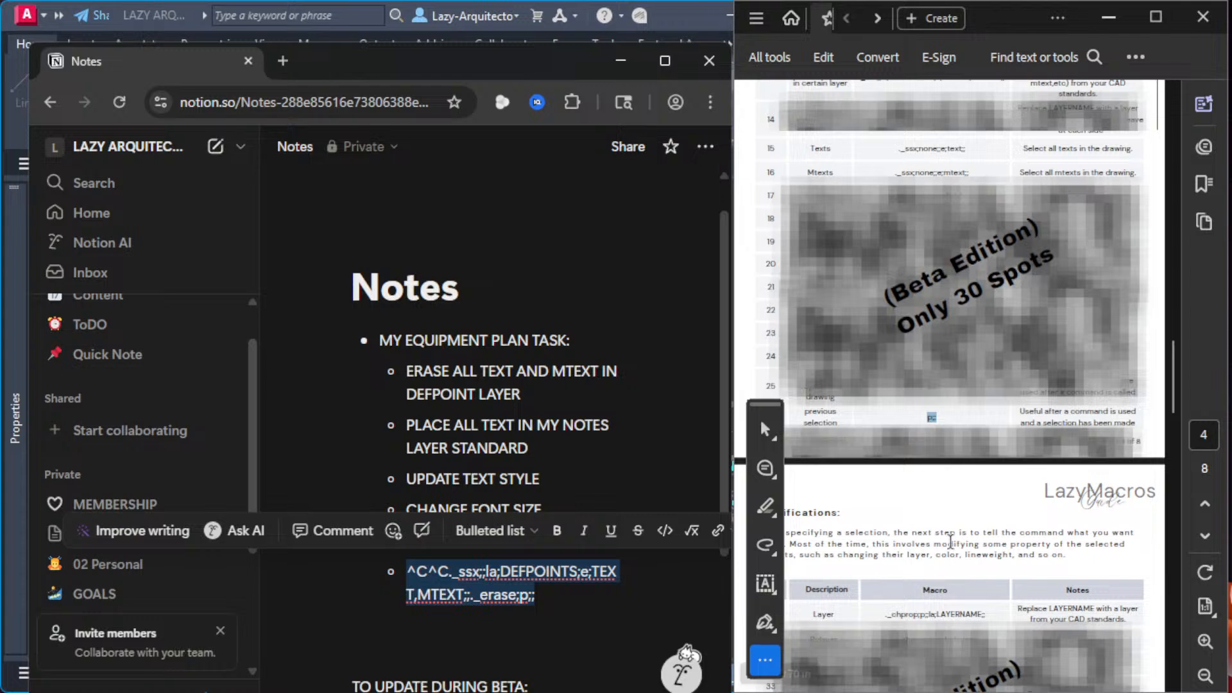
left_click(948, 532)
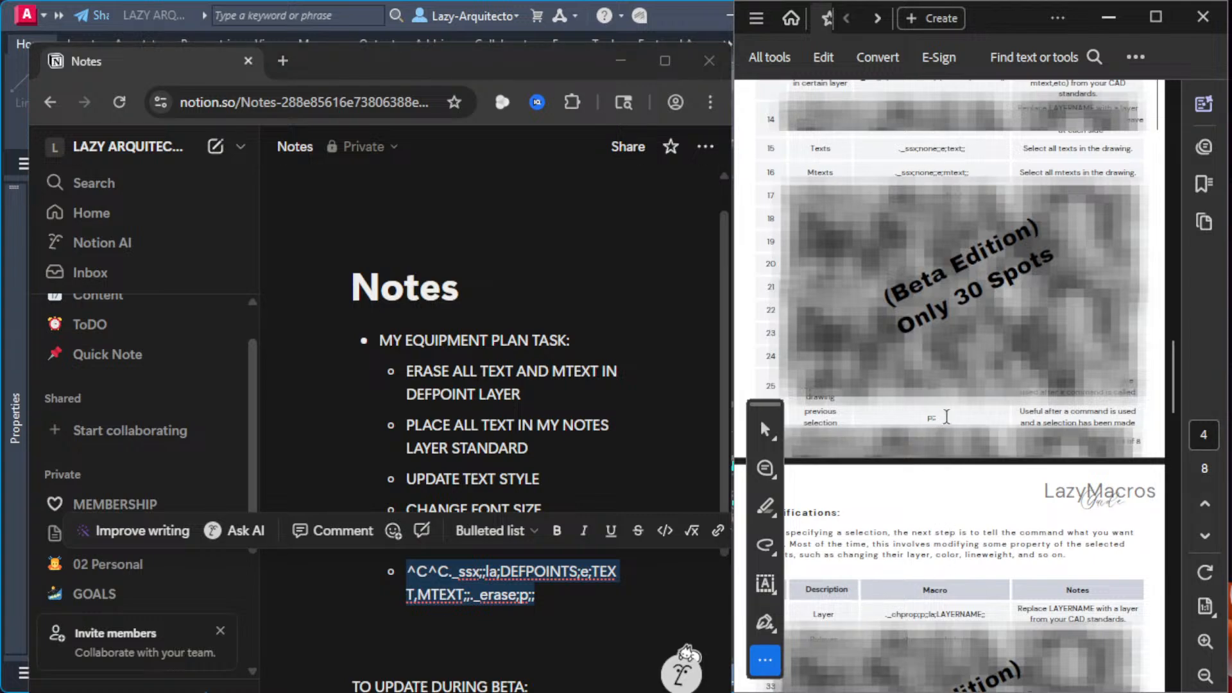
left_click_drag(926, 417, 943, 417)
left_click(1051, 417)
left_click_drag(1020, 416, 1109, 416)
left_click(941, 417)
right_click(497, 591)
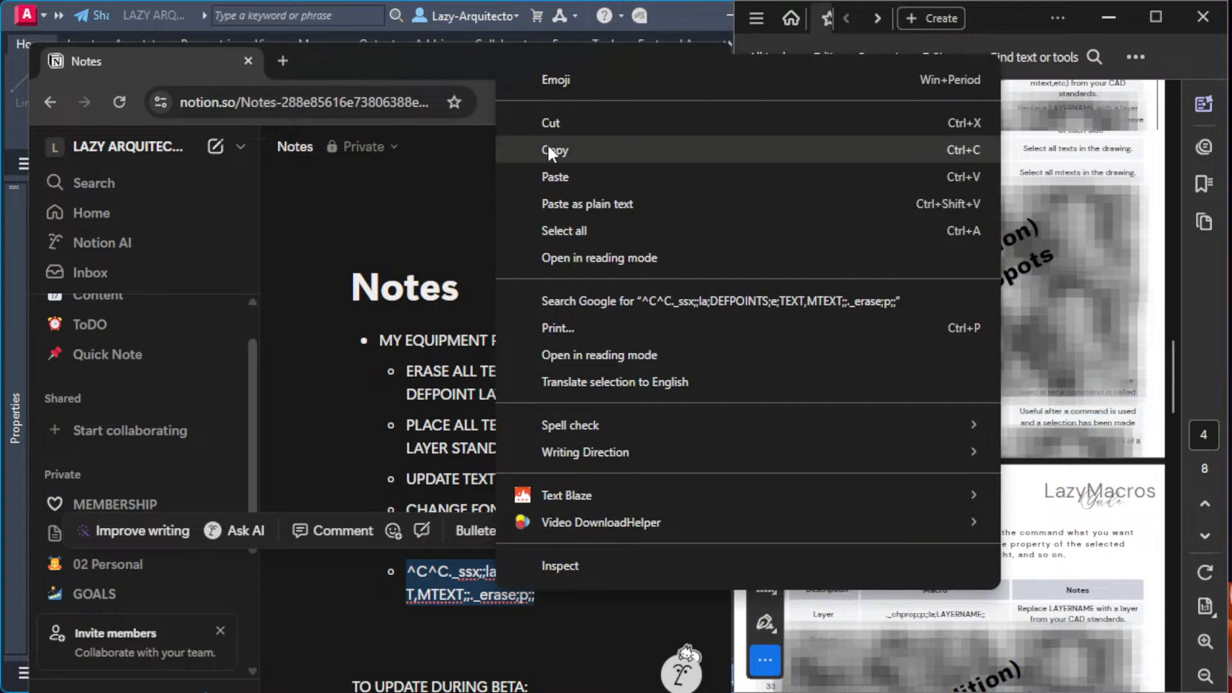
left_click(548, 151)
Step: Switch to AutoCAD, replace the FIXEQUIPMENTTEXT macro code with the copied line, save it, and cancel the pending ERASE command
key("alt+Tab")
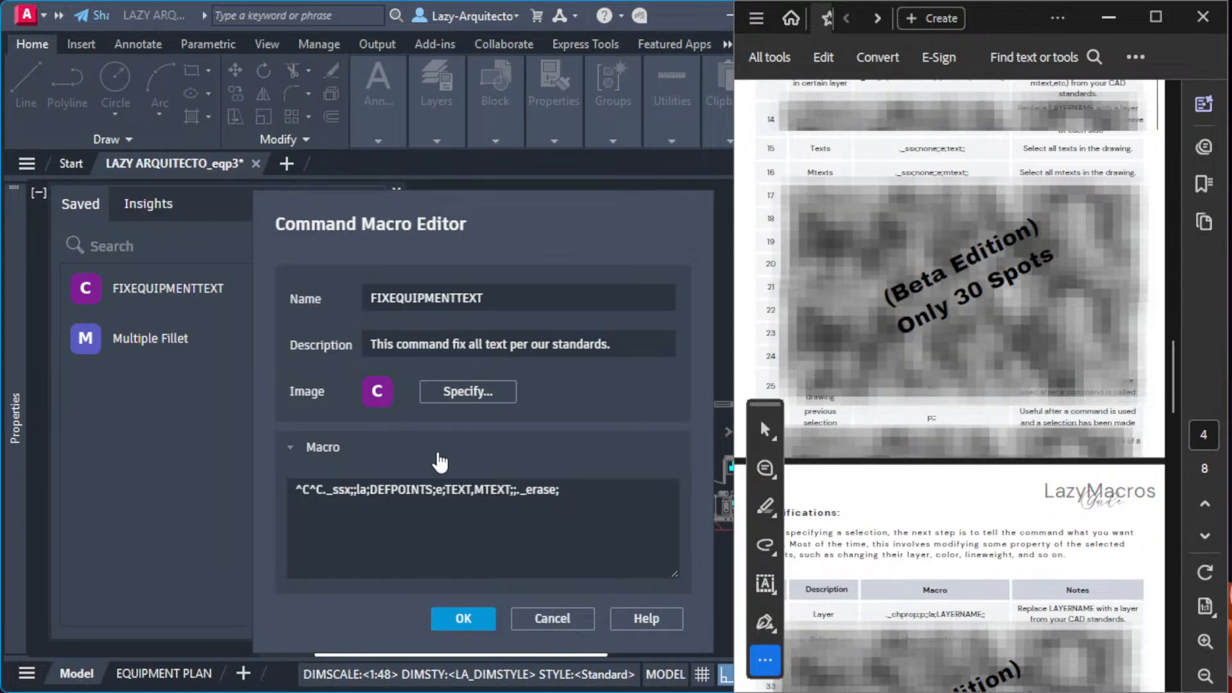
left_click(432, 492)
key("ctrl+a")
key("ctrl+v")
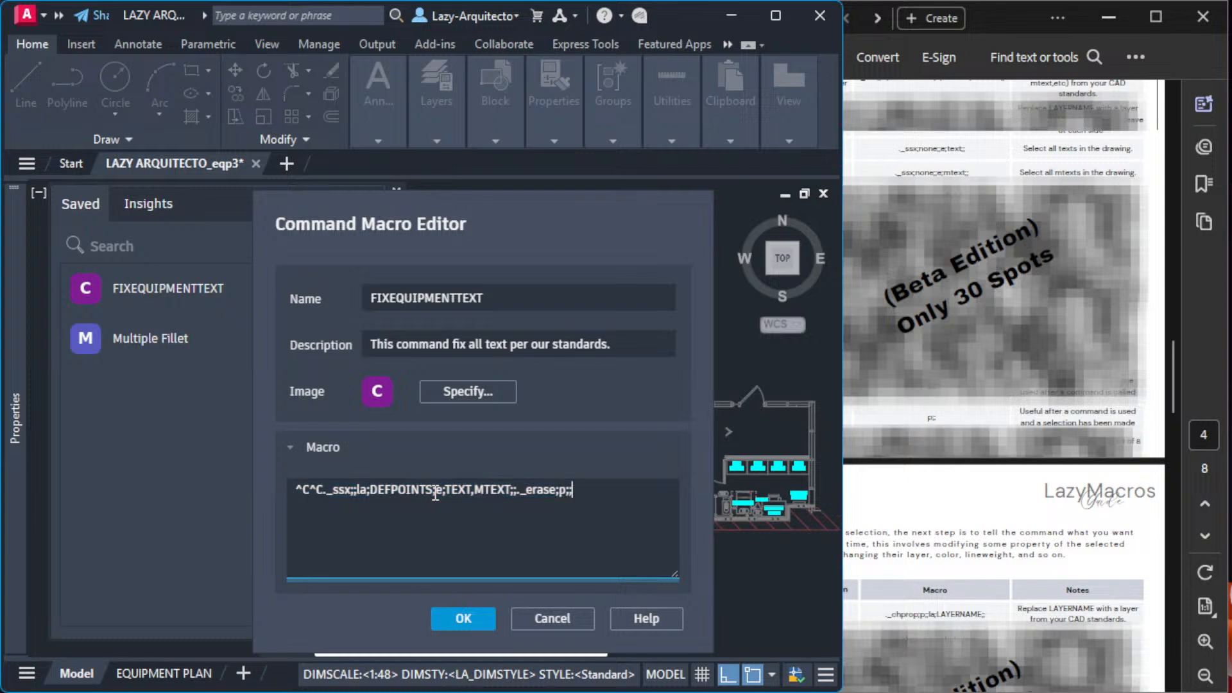
double_click(562, 490)
left_click(464, 620)
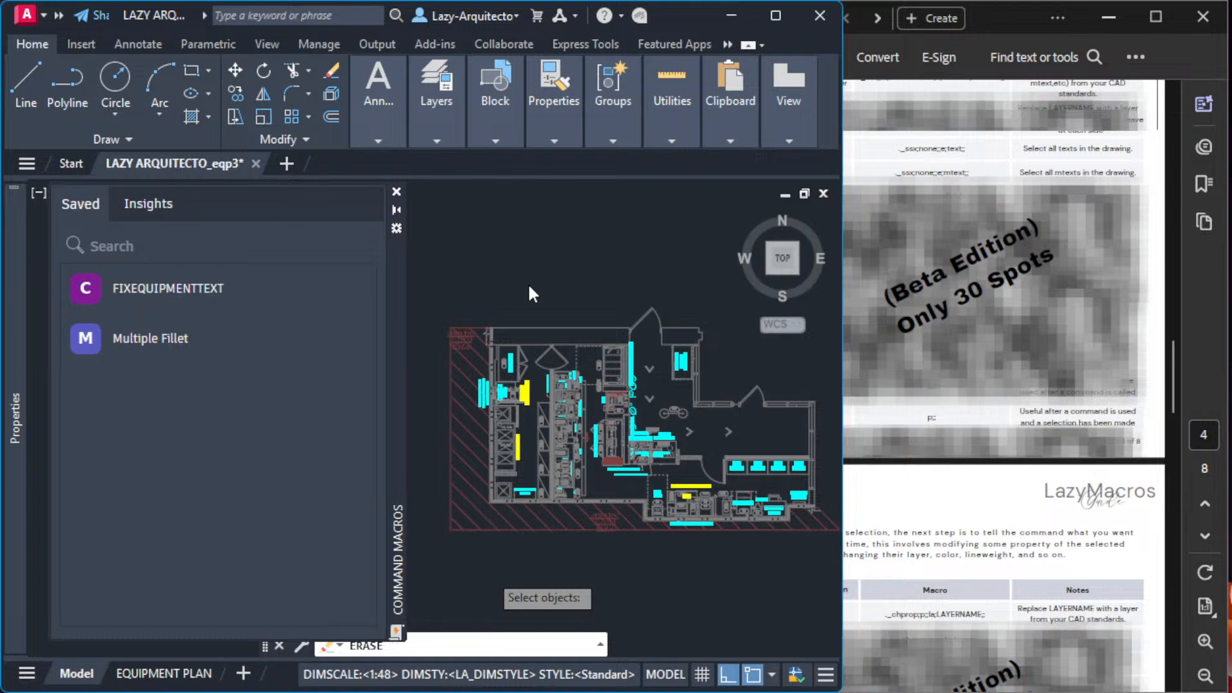
key("Escape")
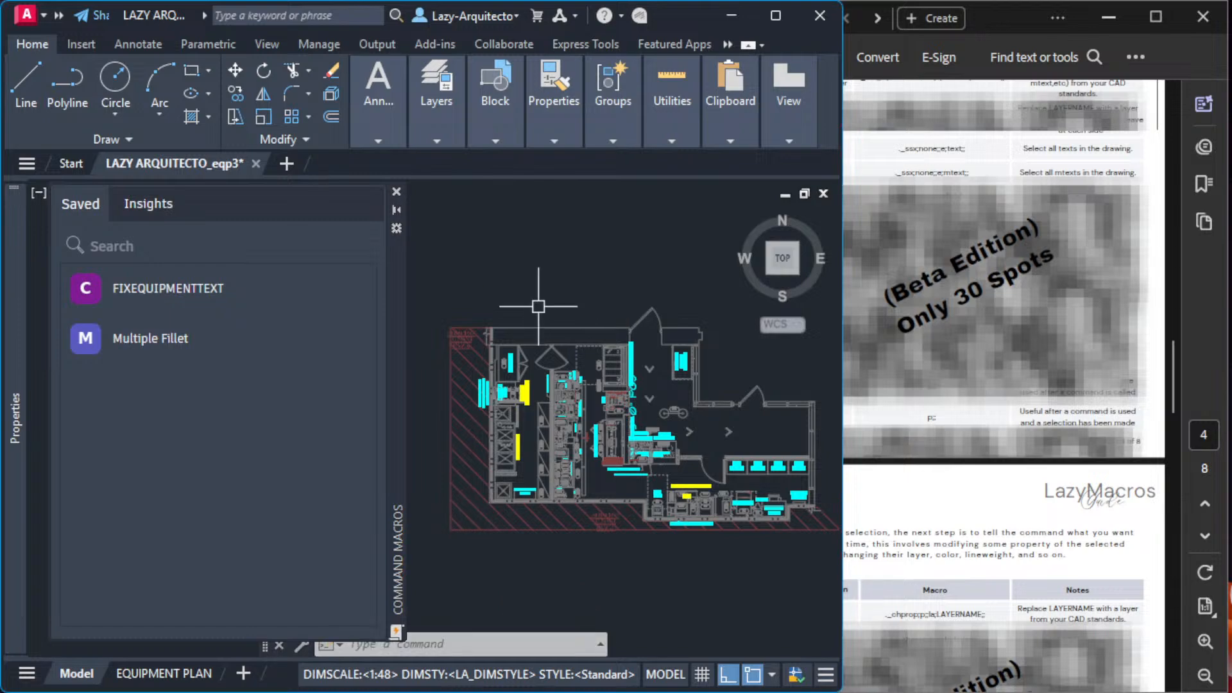
Step: Test the updated FIXEQUIPMENTTEXT macro twice on the drawing, expand the command history, and cancel the pending LAYER command
left_click(155, 296)
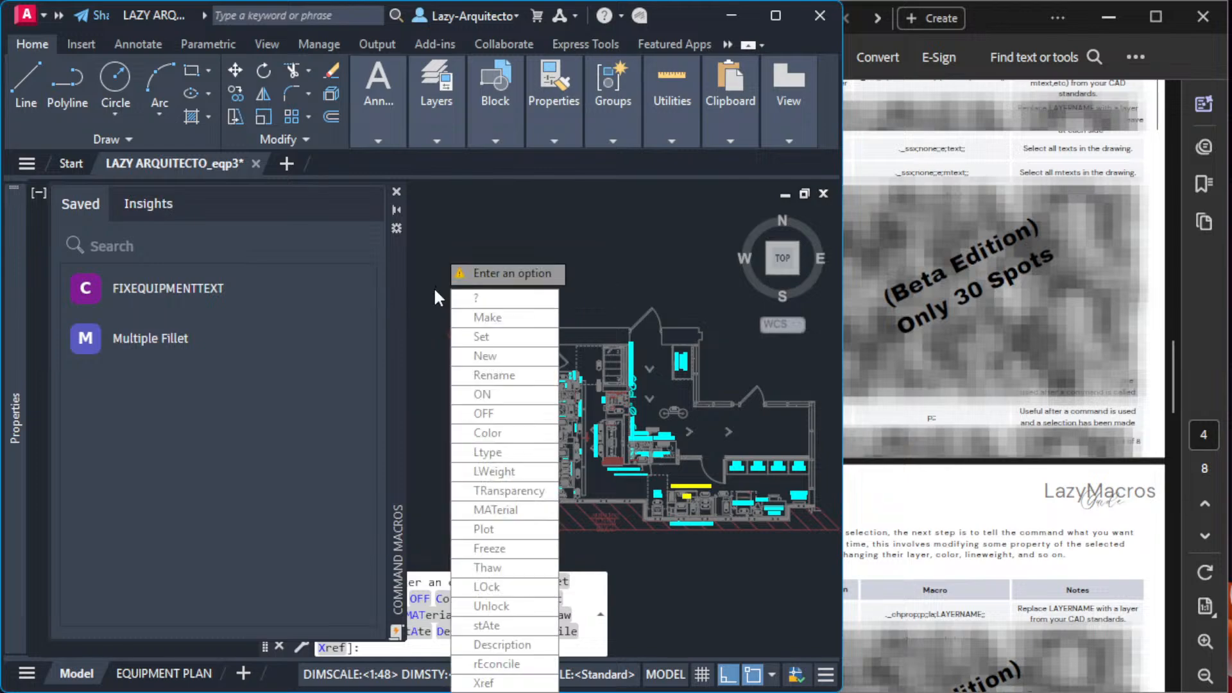
key("Escape")
middle_click_drag(502, 323, 525, 308)
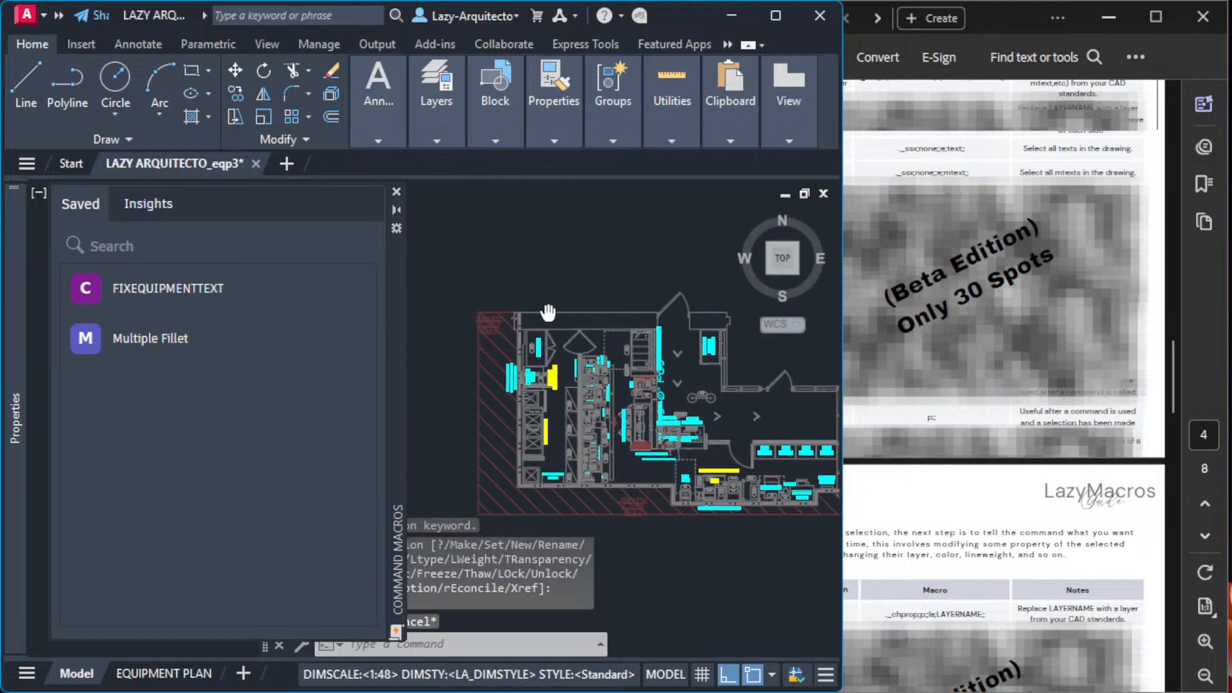
left_click(183, 290)
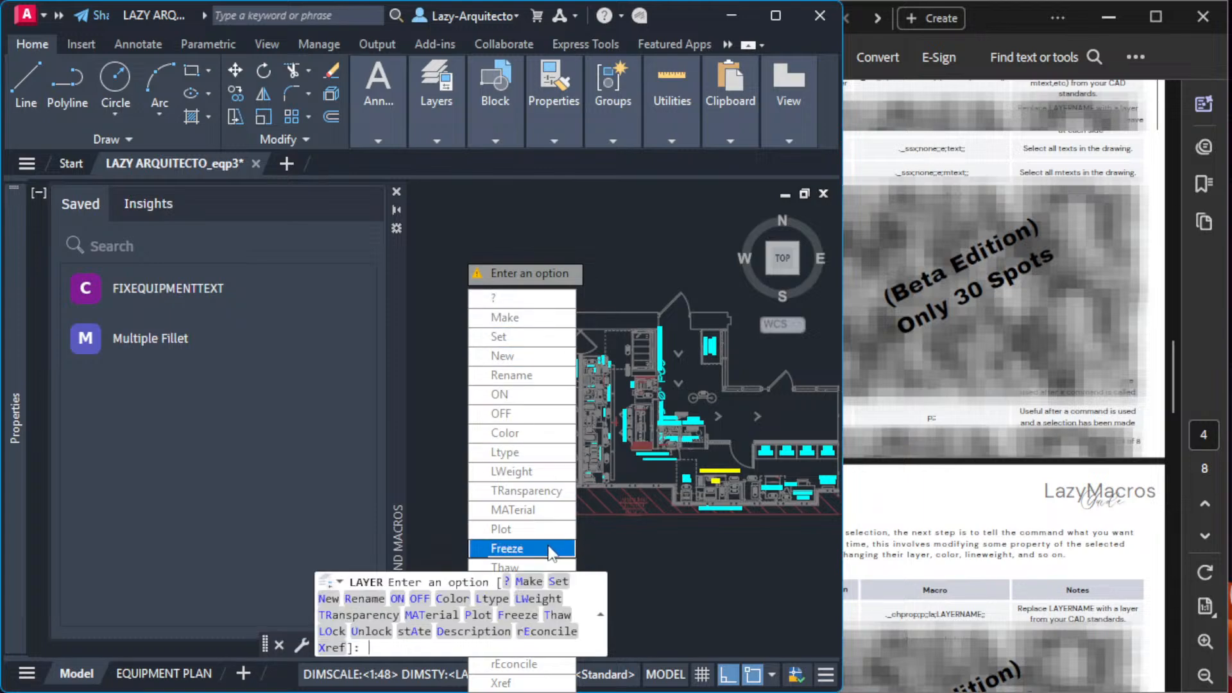
key("F2")
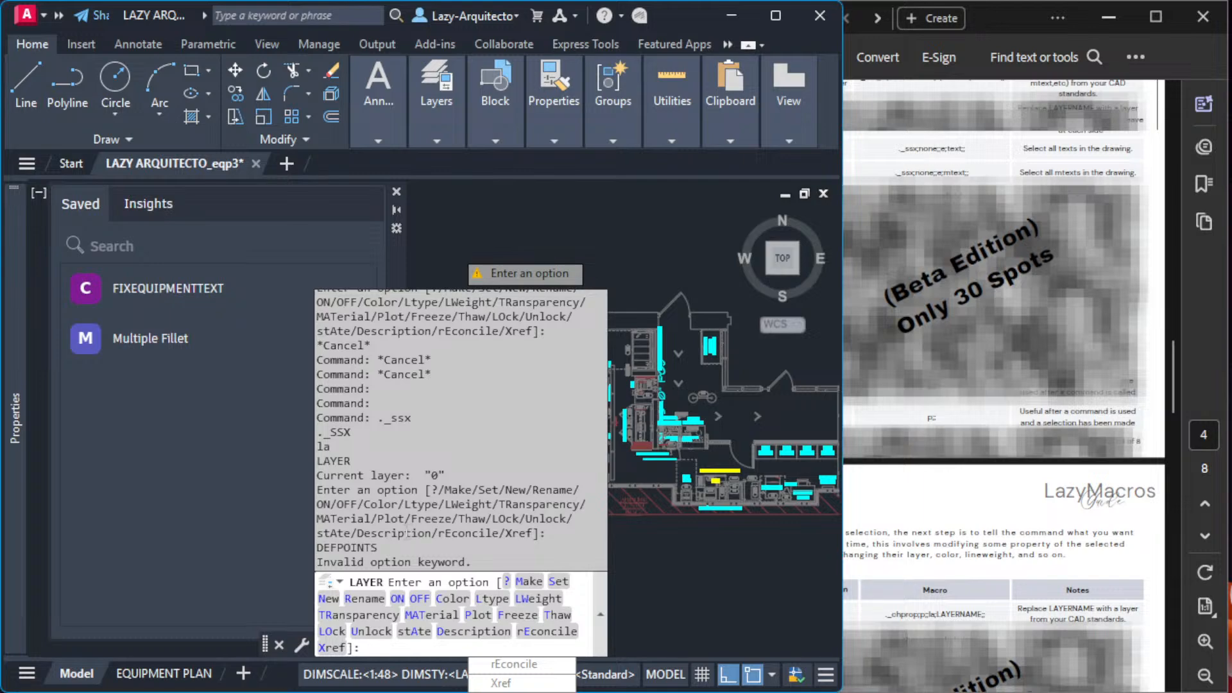
key("Escape")
key("Escape")
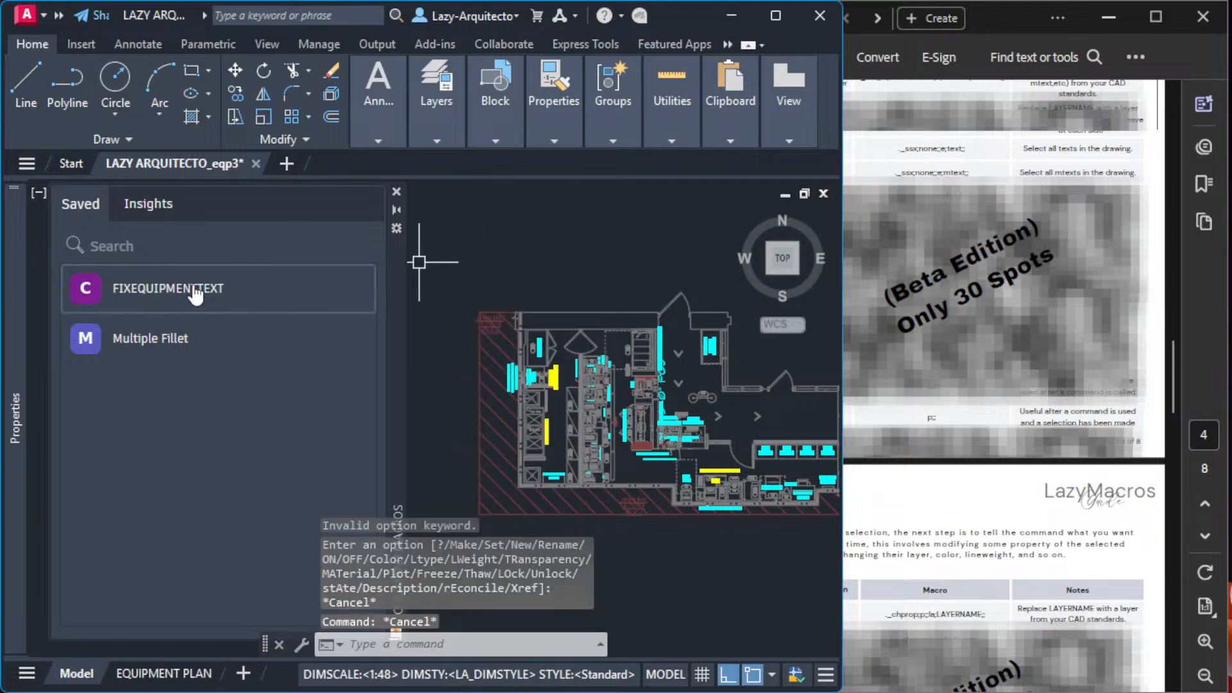
Step: Examine the command history to trace how the macro's ._ssx, la and DEFPOINTS entries were processed
middle_click_drag(557, 362, 614, 365)
key("F2")
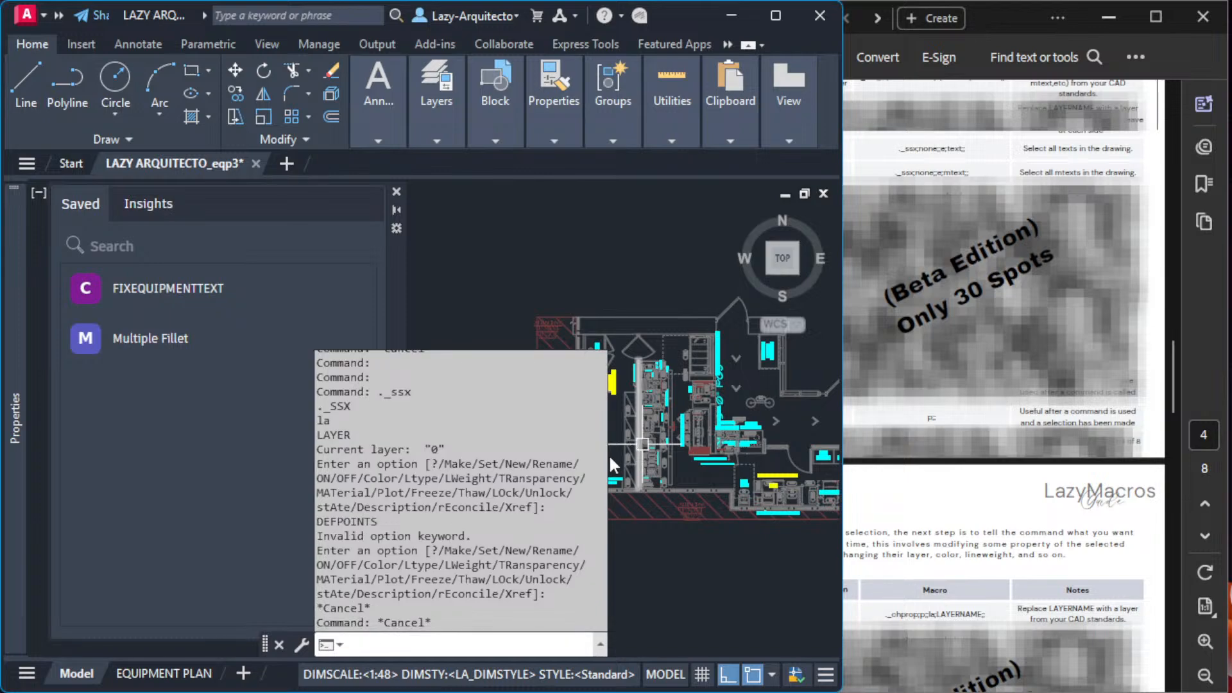
scroll(454, 565, "up", 1)
scroll(469, 538, "down", 1)
scroll(463, 552, "up", 8)
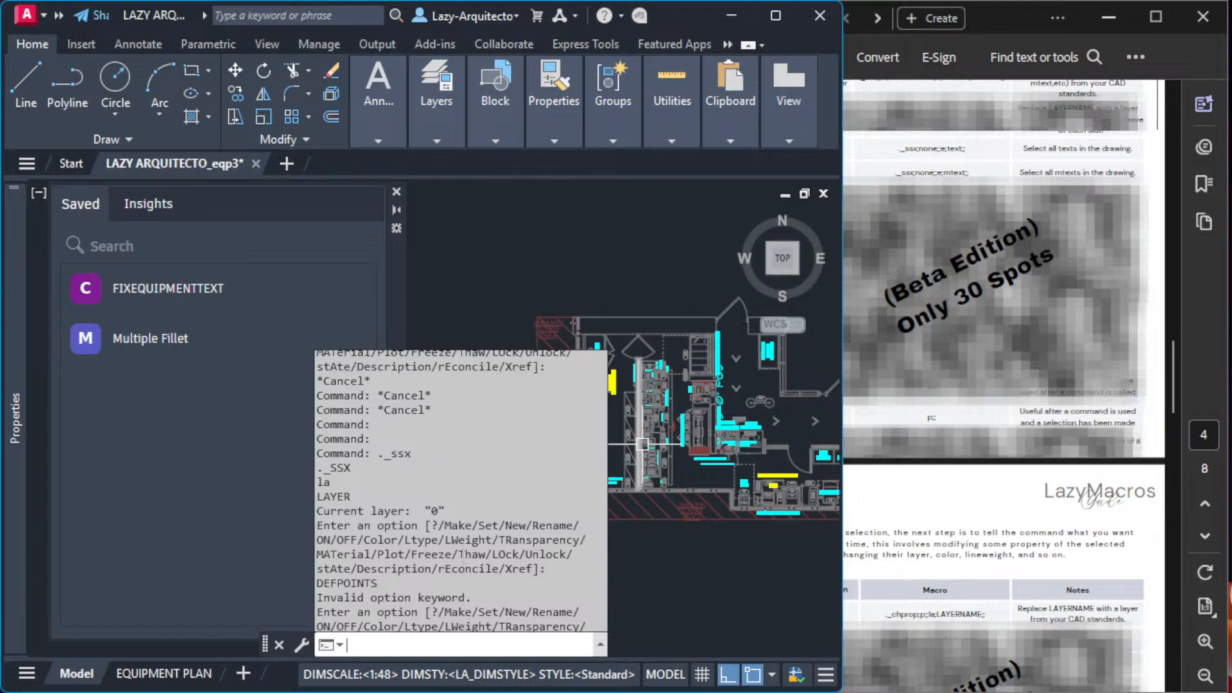
scroll(463, 556, "up", 4)
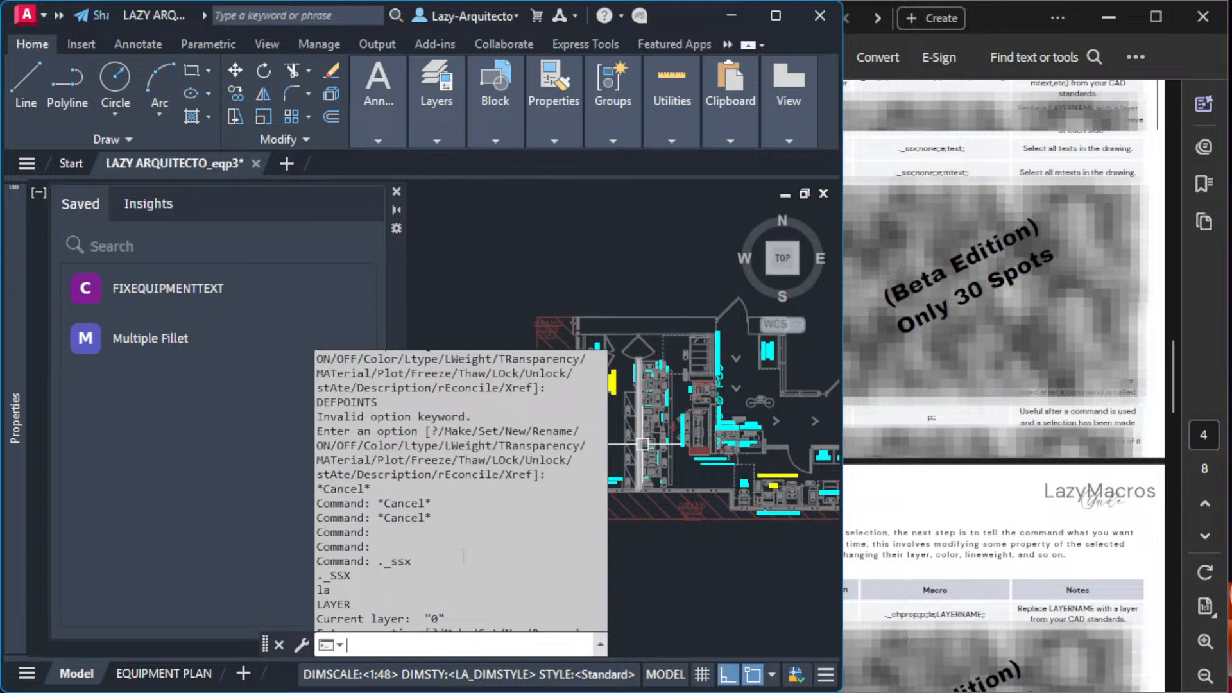
scroll(461, 542, "down", 7)
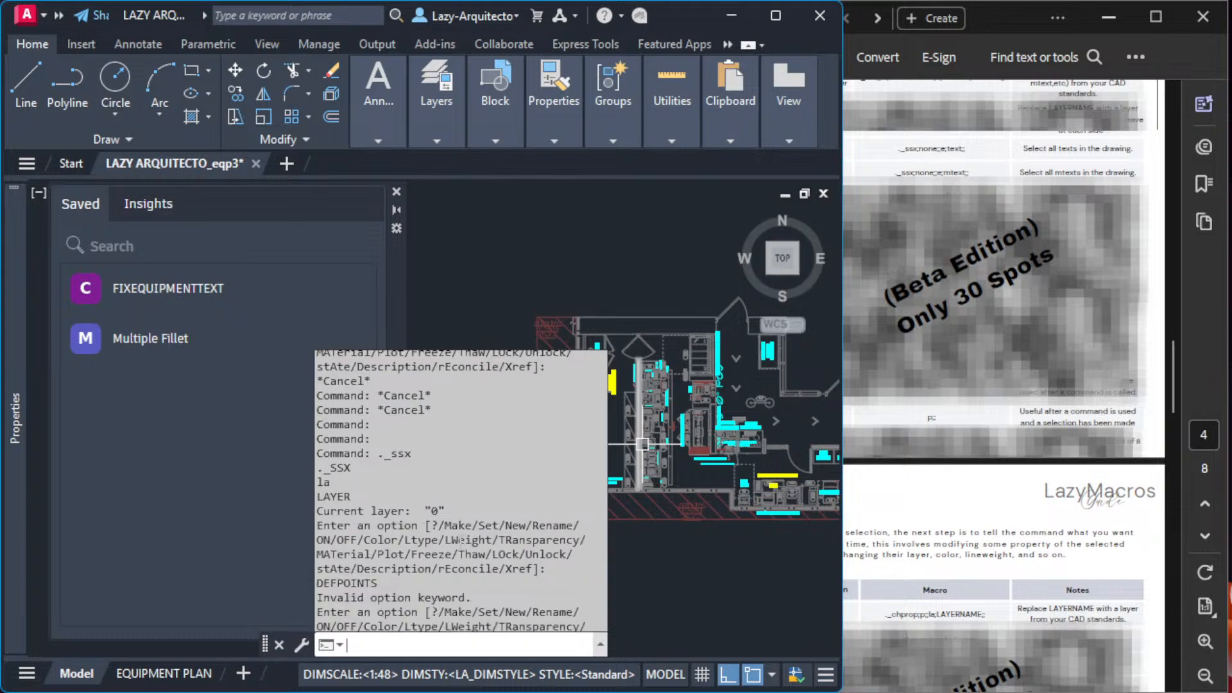
scroll(434, 536, "down", 4)
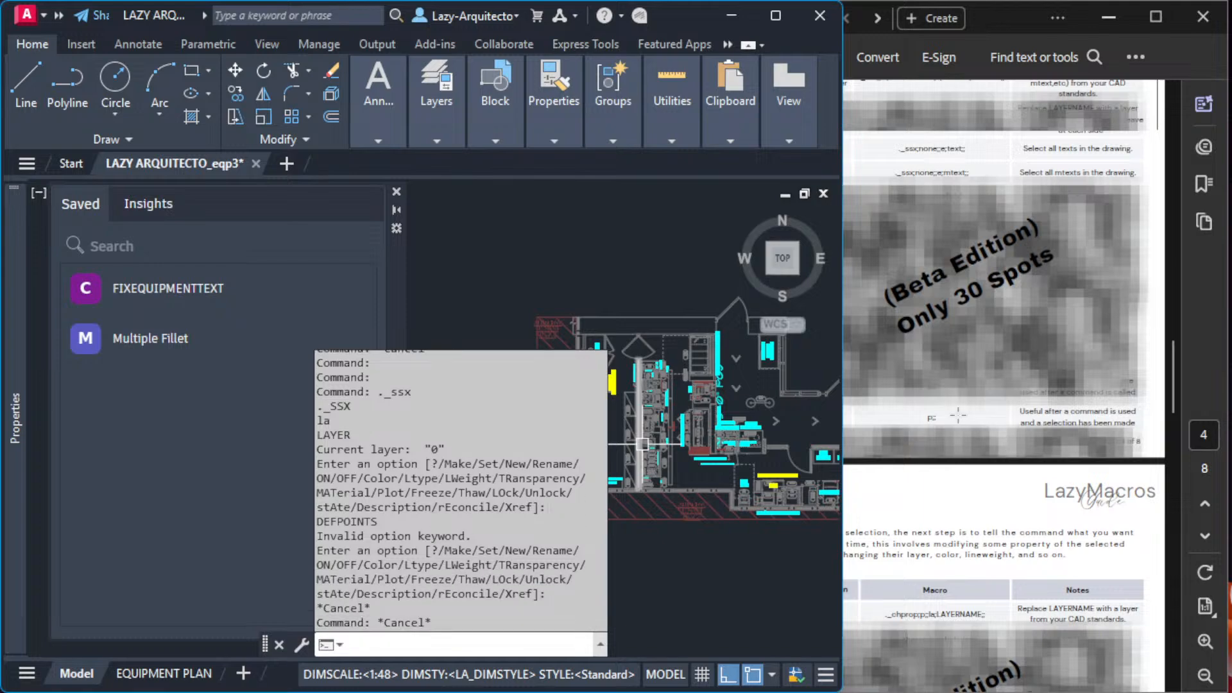
right_click(204, 296)
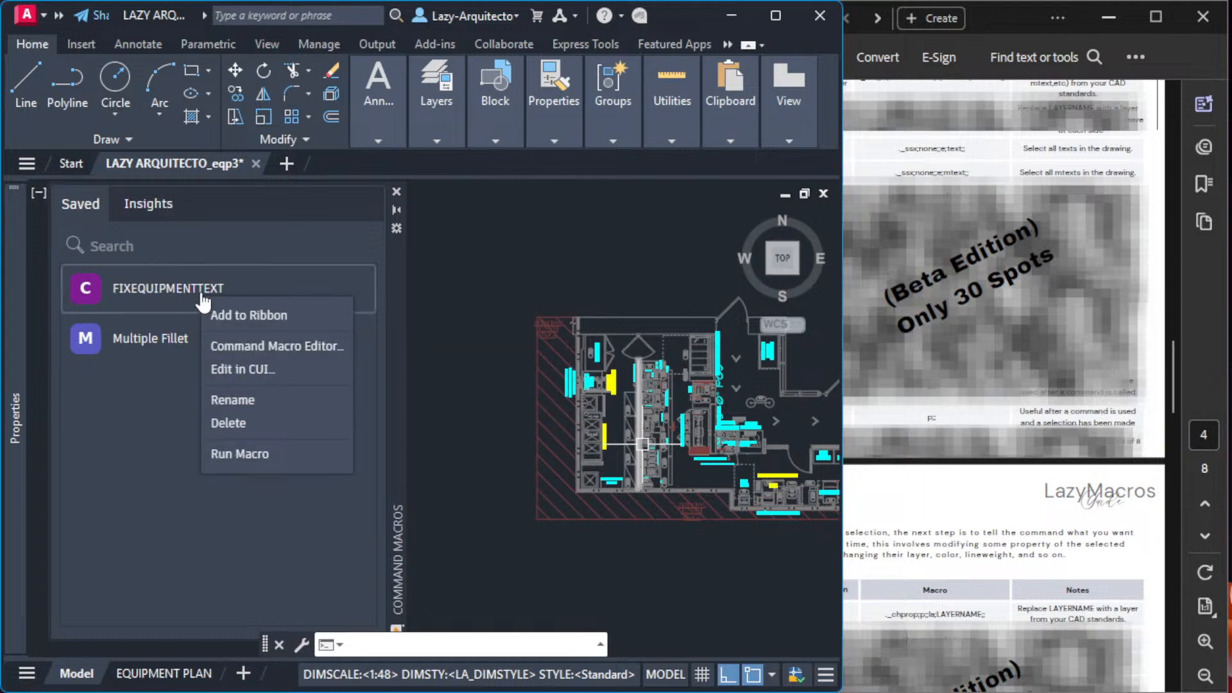
right_click(125, 292)
left_click(190, 360)
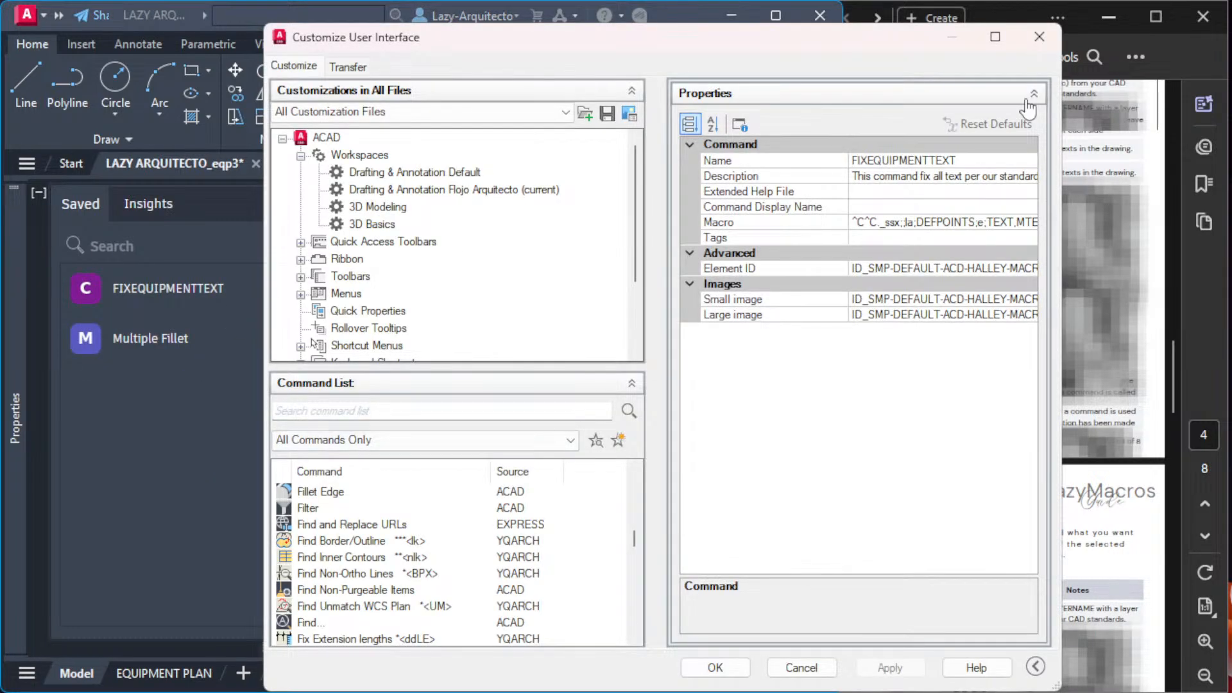
left_click(1040, 37)
Step: Open FIXEQUIPMENTTEXT in the Command Macro Editor, expand its macro code, and place the editor clear of the macro list
right_click(188, 286)
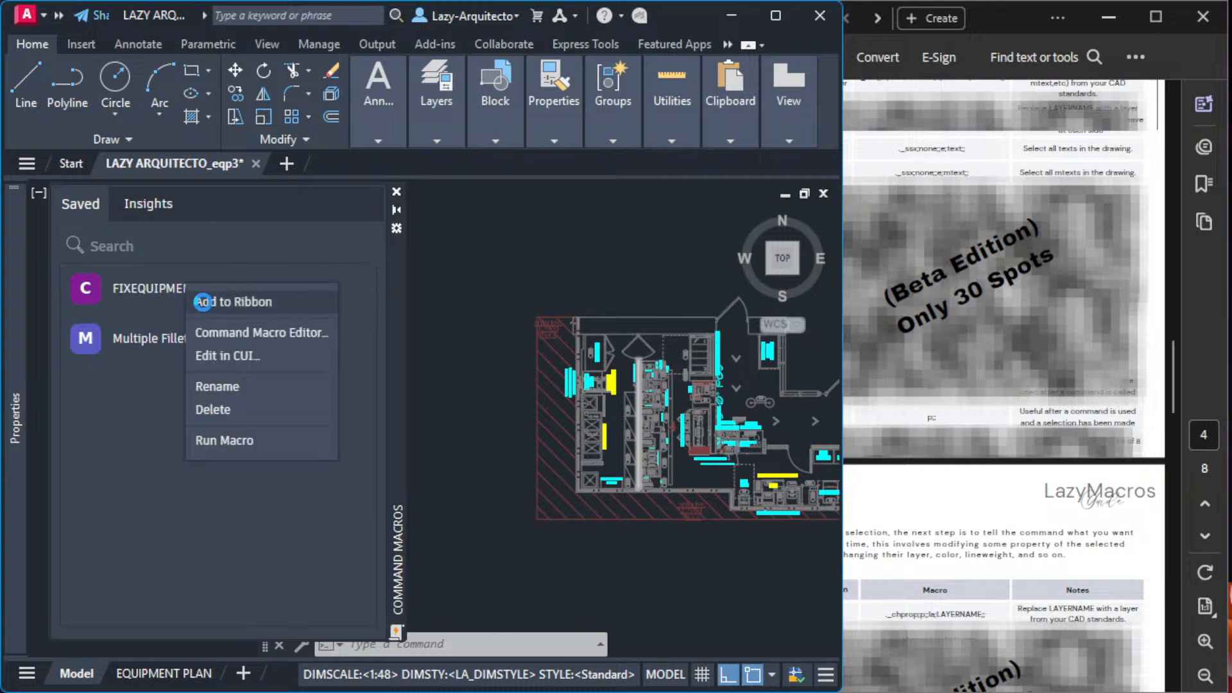
left_click(229, 333)
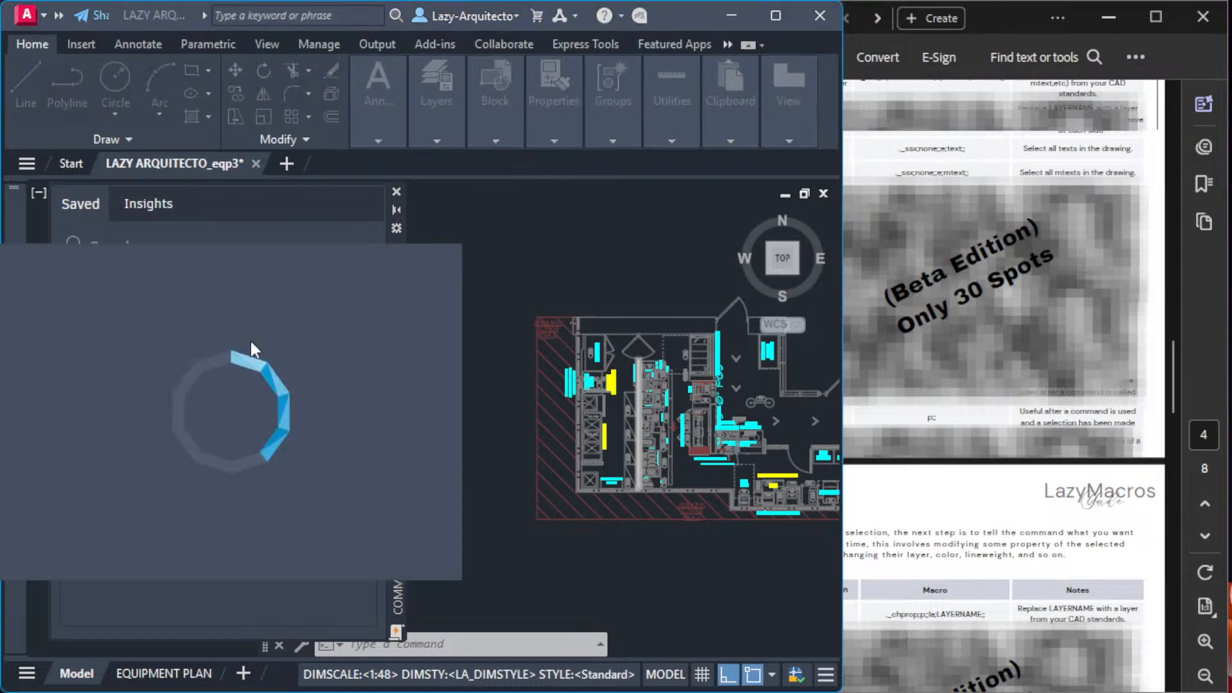
left_click(256, 501)
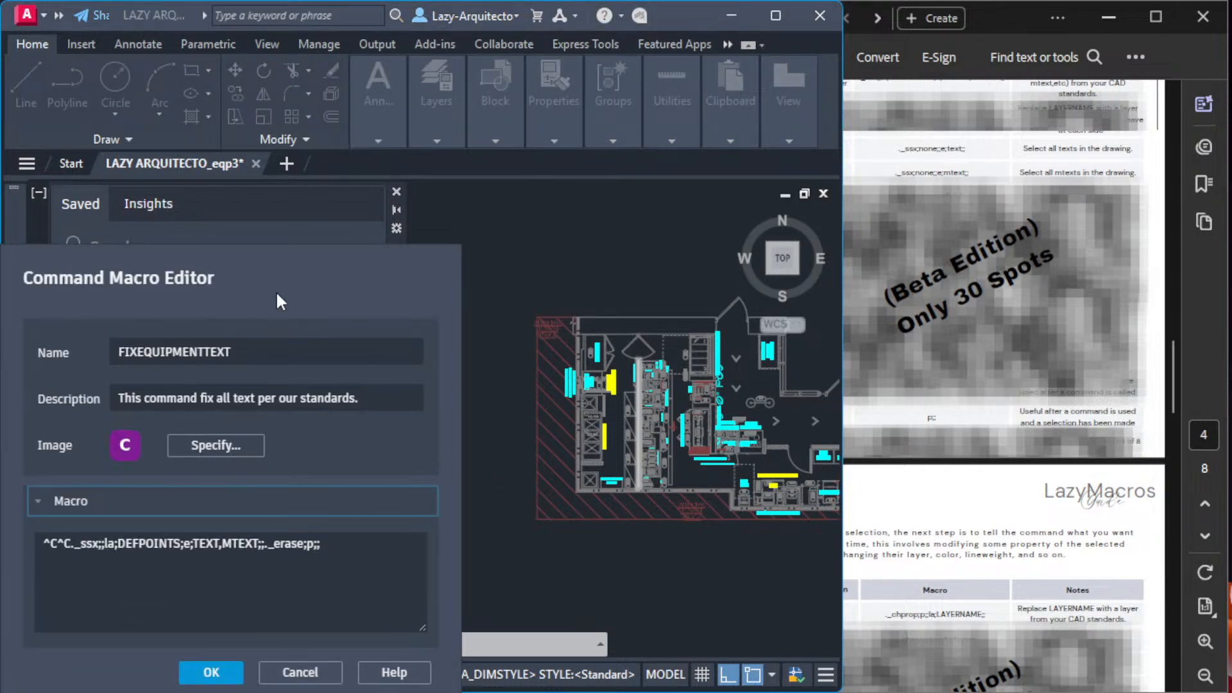
left_click_drag(277, 261, 537, 250)
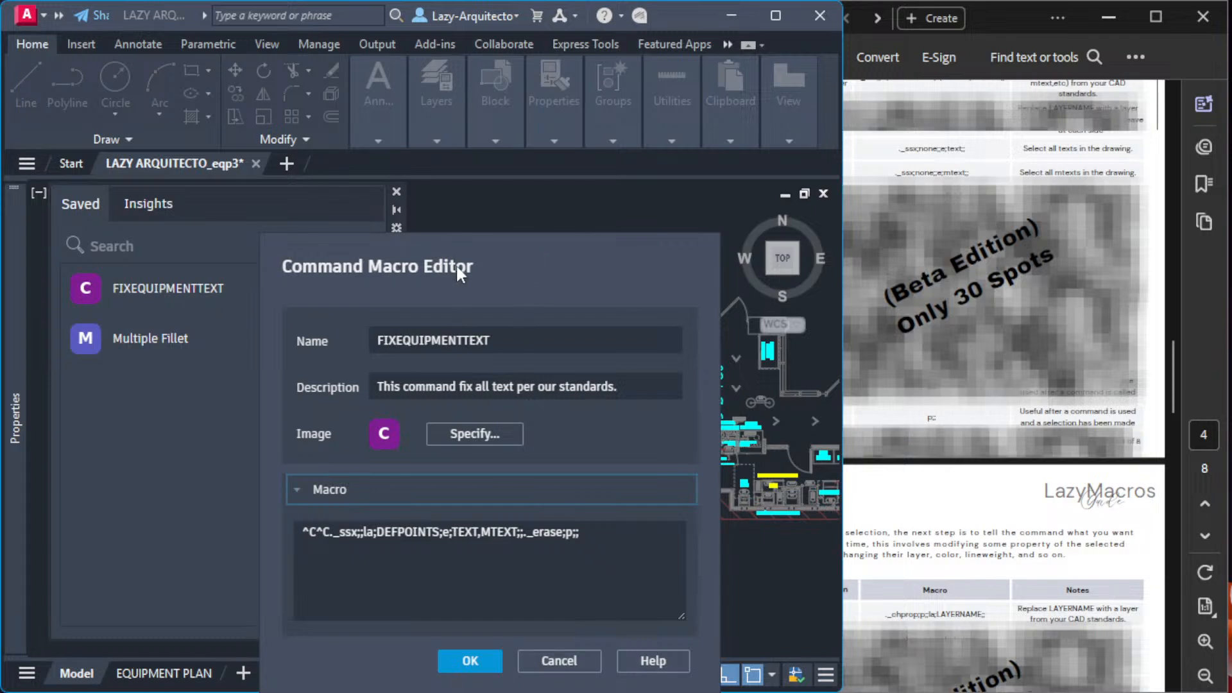
left_click_drag(456, 263, 452, 211)
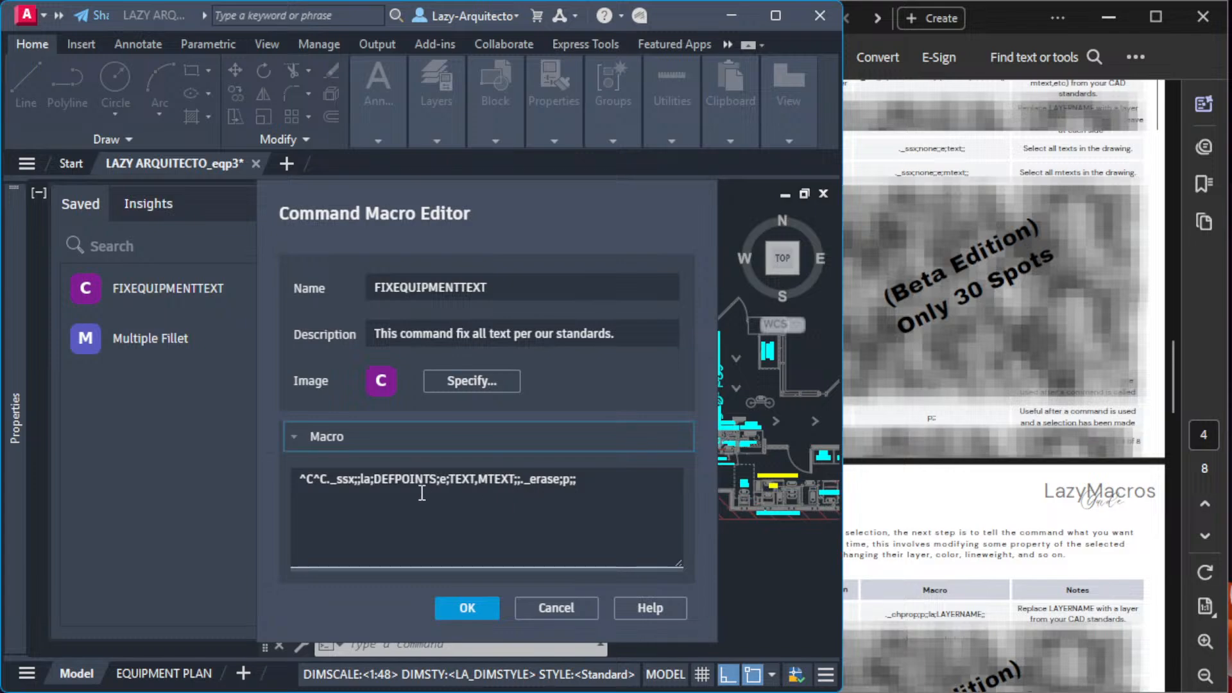
left_click(361, 483)
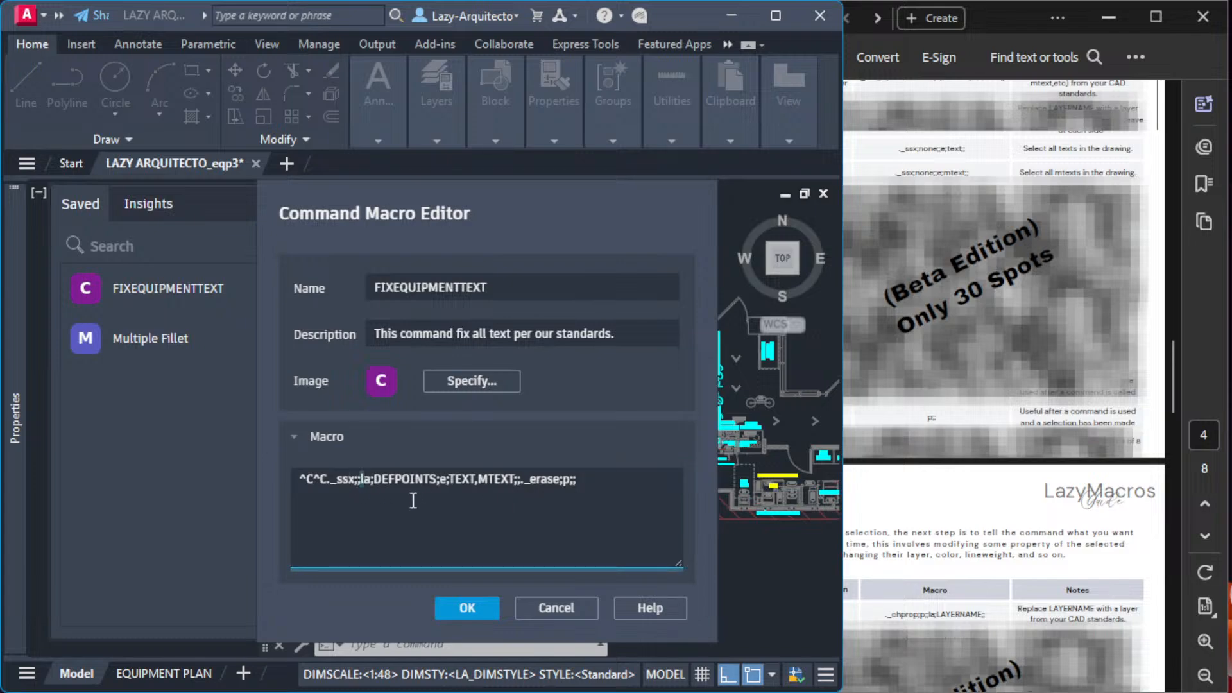
left_click_drag(440, 193, 379, 107)
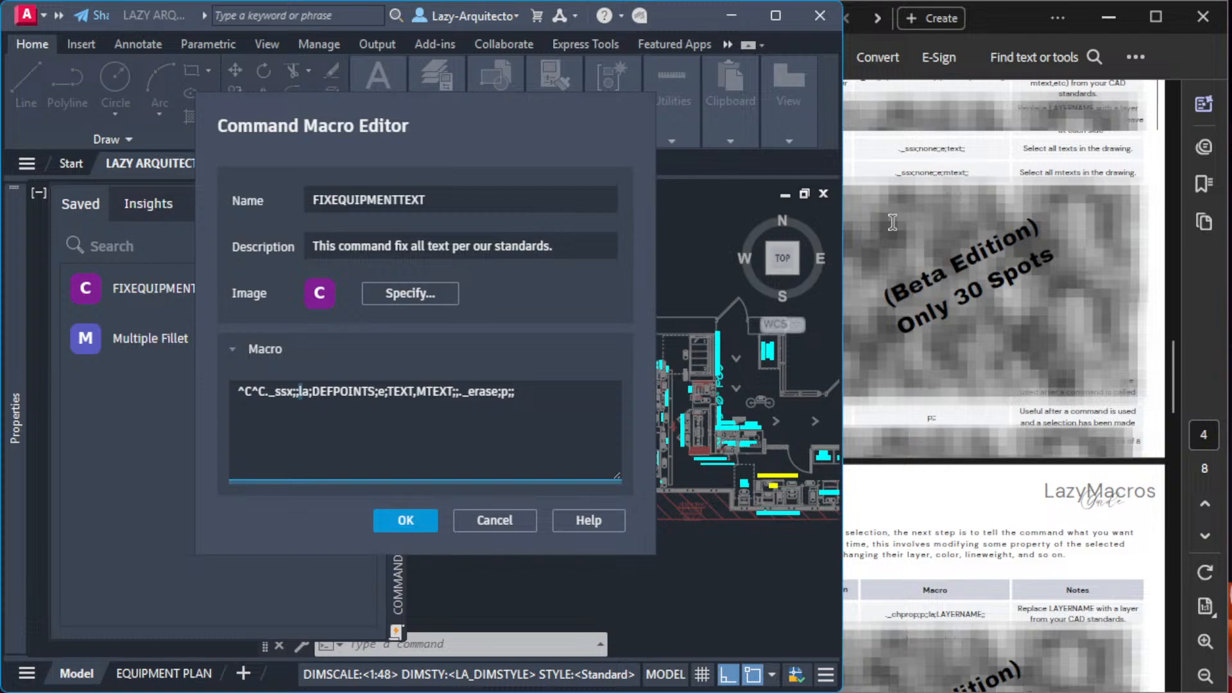
Step: Review the macro's ._ssx layer filter, TEXT,MTEXT filter and ._erase parts one by one, and close the editor without saving
left_click(571, 401)
left_click_drag(270, 394, 381, 401)
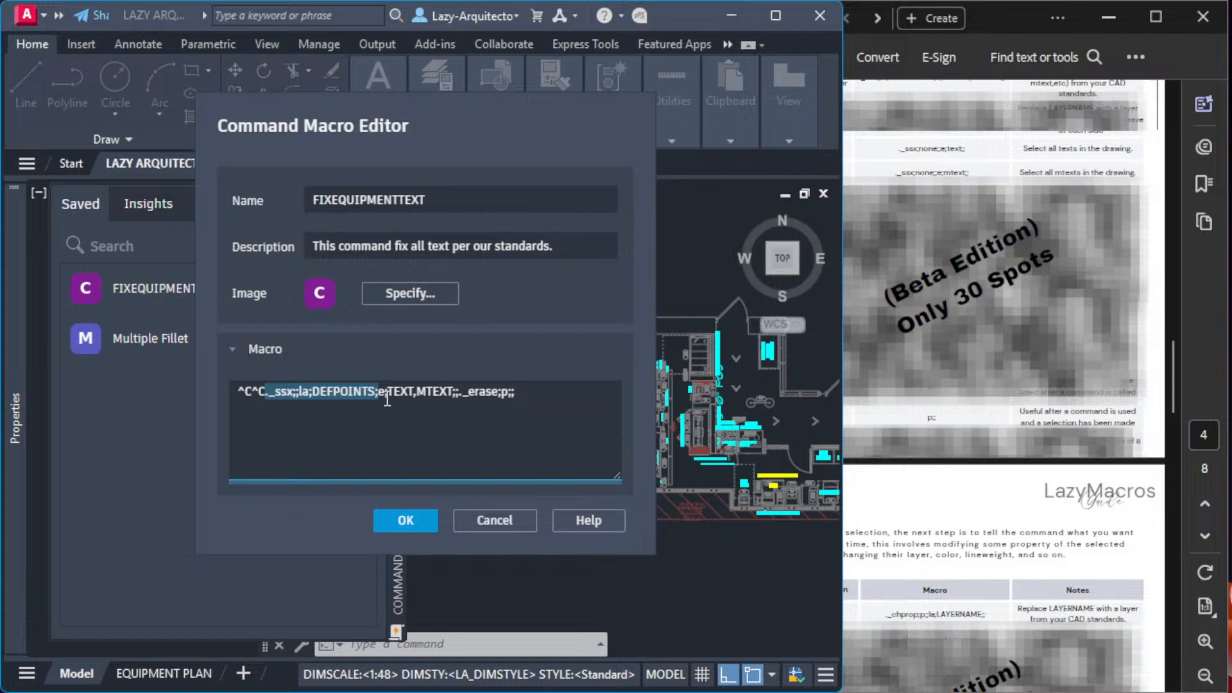
left_click(389, 399)
left_click_drag(387, 397, 454, 396)
left_click(481, 393)
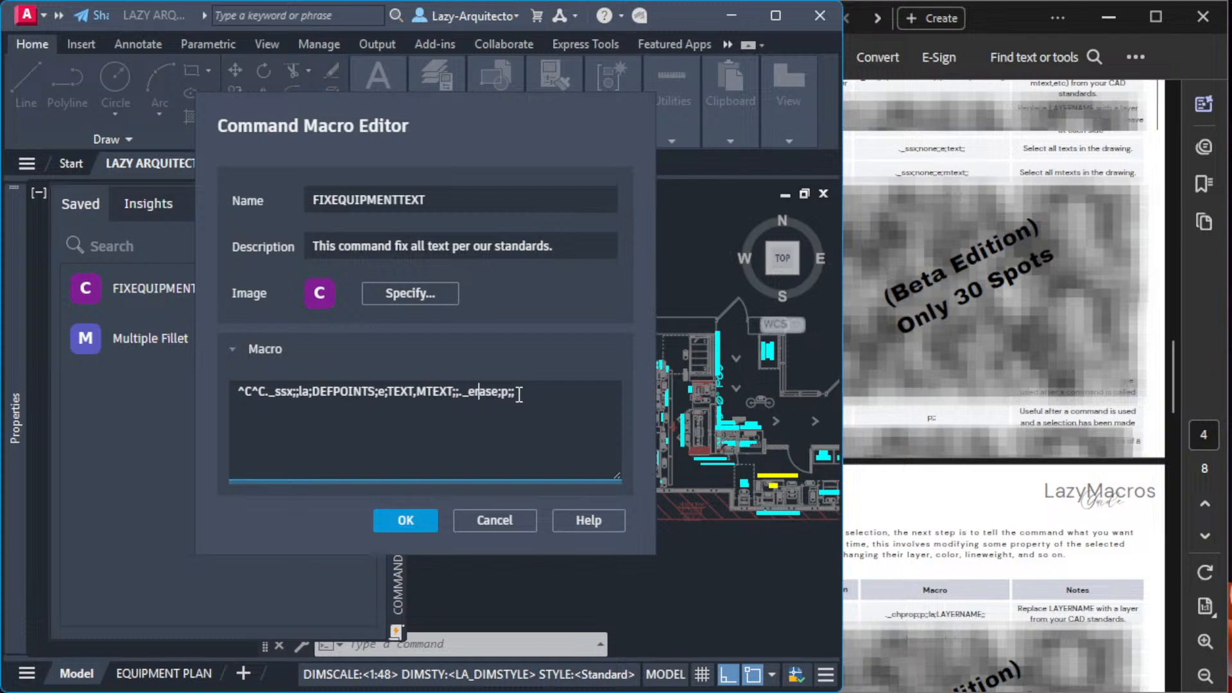
left_click_drag(460, 392, 502, 393)
left_click(525, 394)
left_click_drag(525, 153, 367, 194)
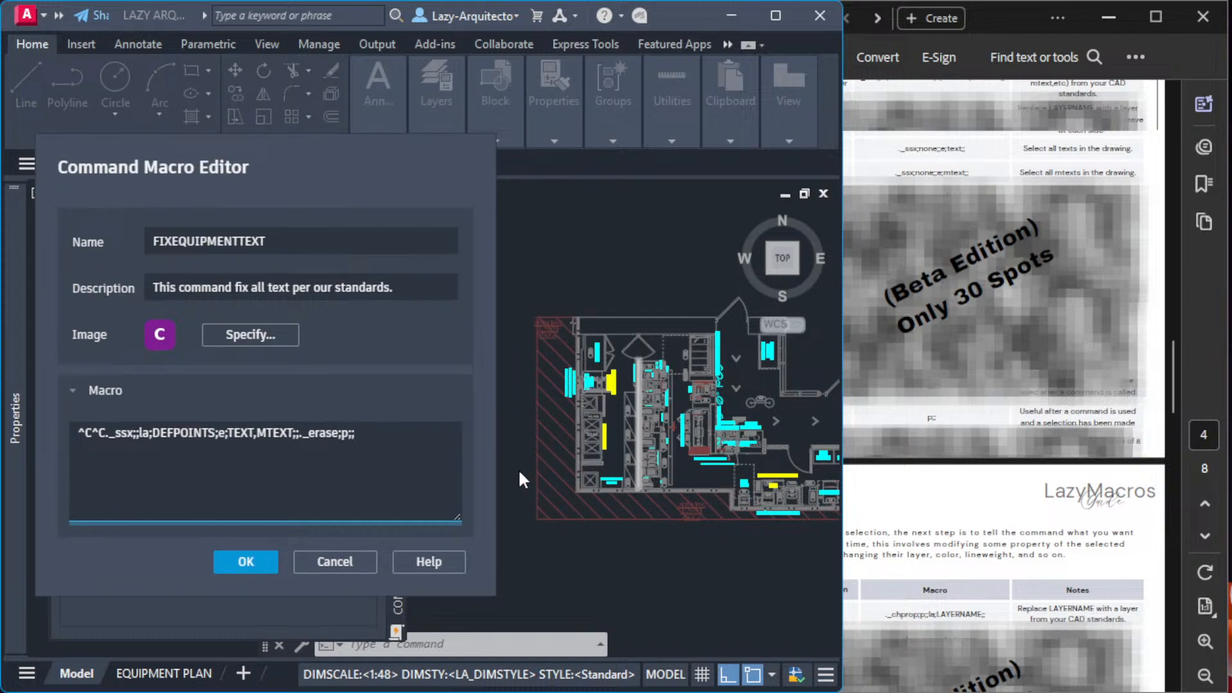
left_click(361, 563)
Step: Pick the Center to POS and Condenser on Left - Crew Side notes in the drawing to inspect them, and clear the selection
scroll(647, 411, "up", 5)
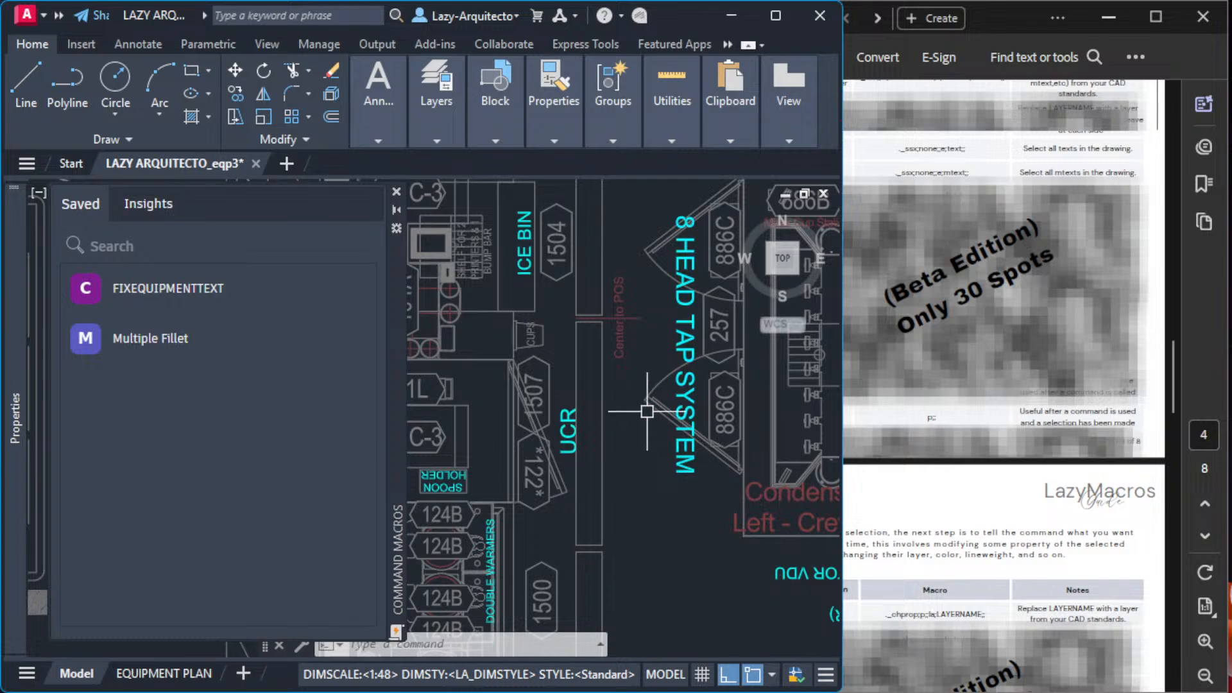
middle_click_drag(646, 411, 553, 487)
left_click(528, 431)
scroll(530, 457, "down", 4)
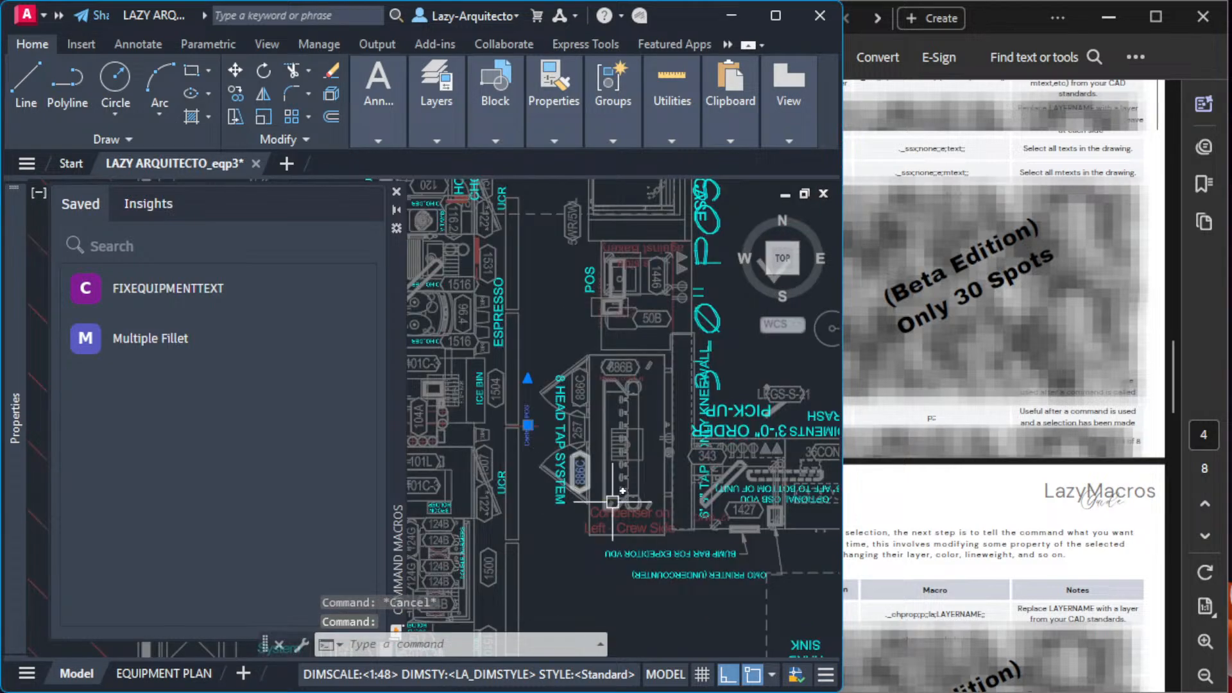
scroll(613, 502, "up", 5)
left_click(586, 509)
scroll(586, 509, "down", 4)
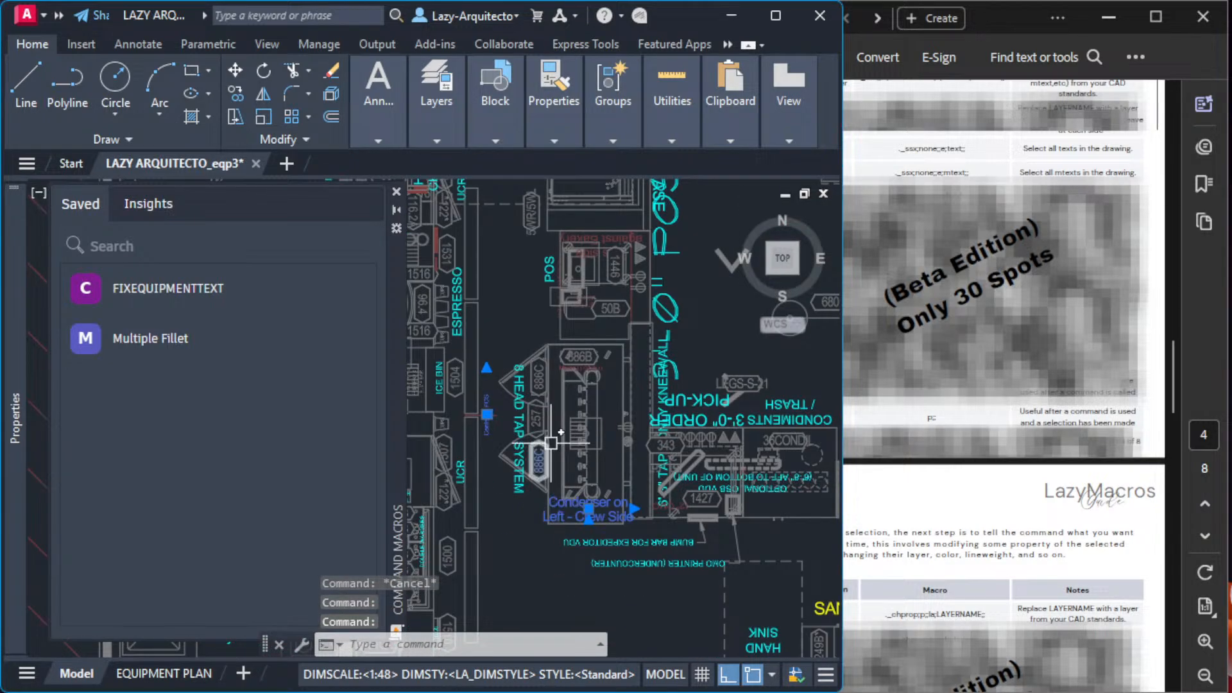
key("Escape")
Step: Switch to the Notion notes and check the ._erase part of the FIXEQUIPMENTTEXT macro line
key("alt+Tab")
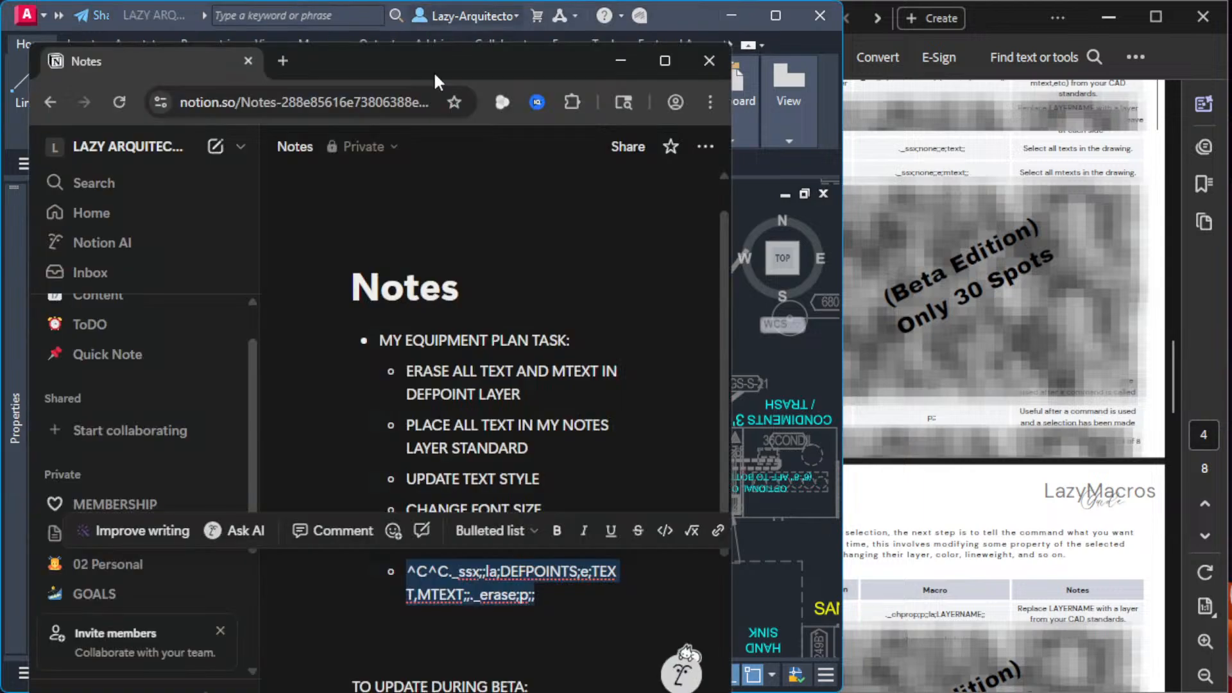
left_click(562, 606)
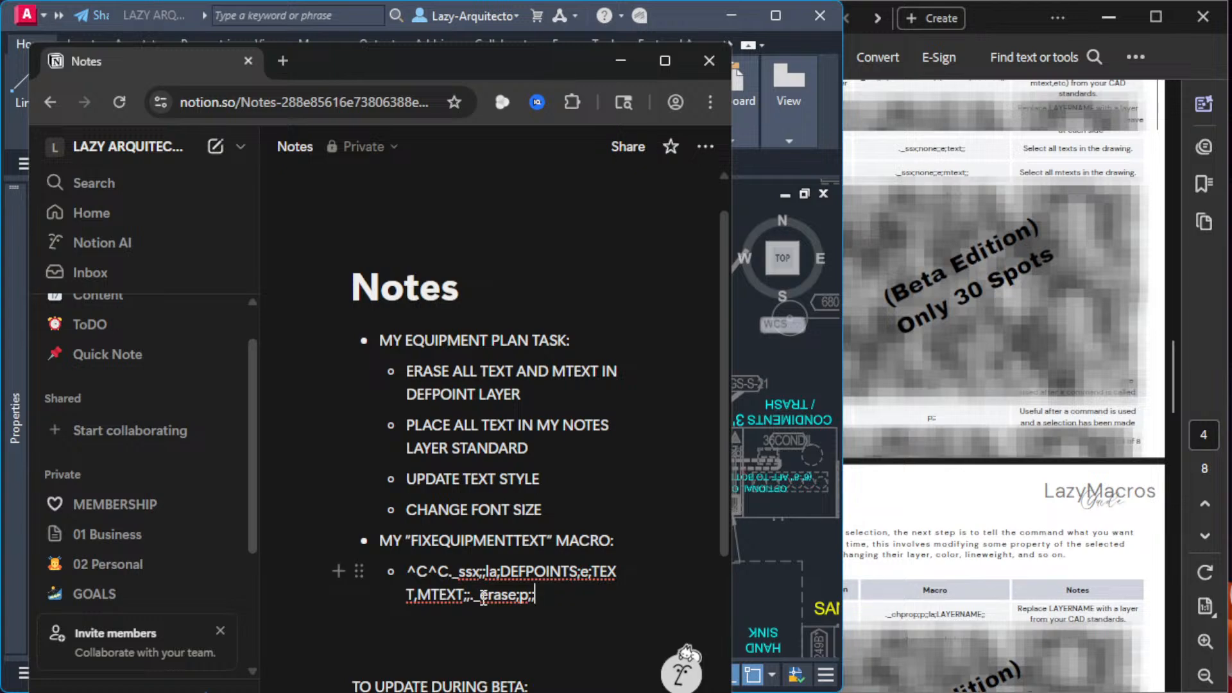
left_click(476, 595)
type("_")
left_click(541, 596)
Step: Examine the macro guide's special characters section and FAQs, including what macros are and where to store them
left_click(933, 391)
scroll(931, 400, "up", 3)
scroll(932, 400, "up", 10)
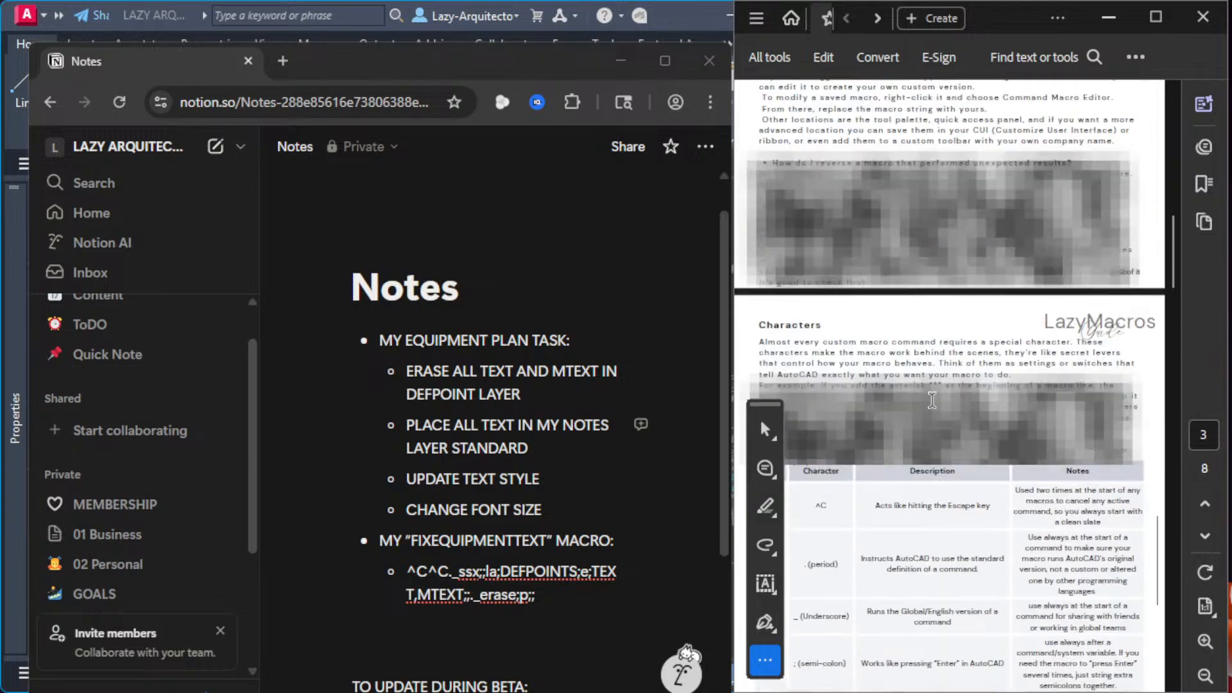
scroll(934, 399, "up", 4)
scroll(934, 401, "up", 7)
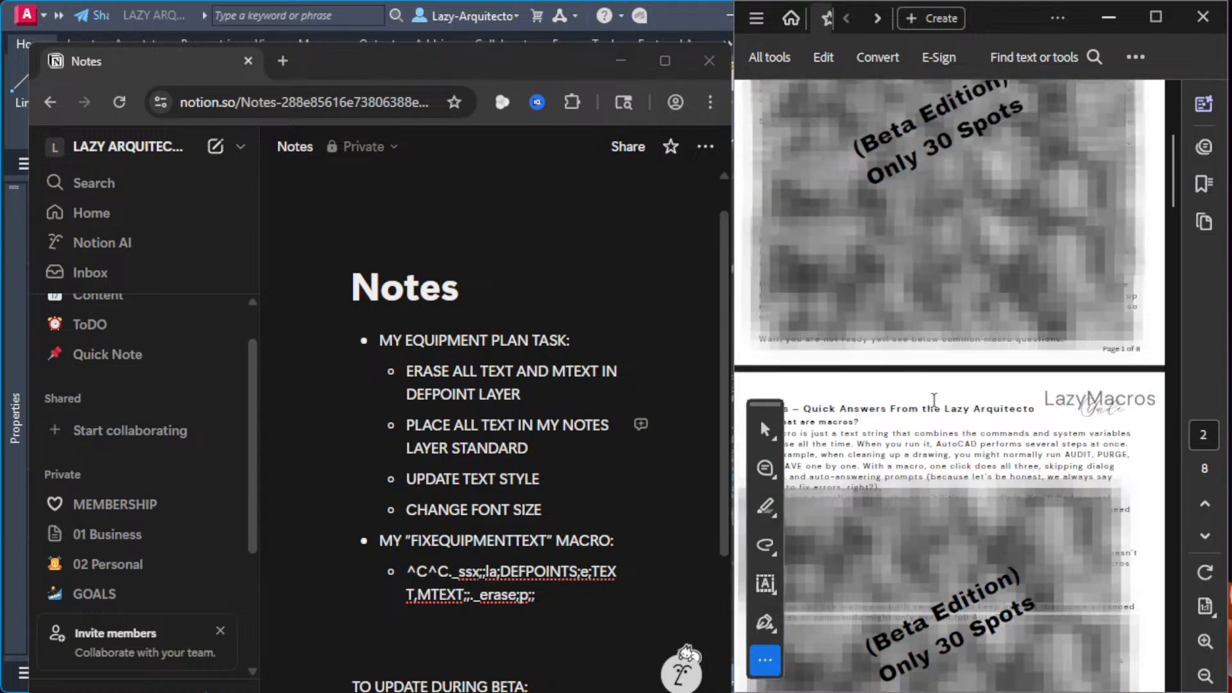
scroll(935, 400, "down", 2)
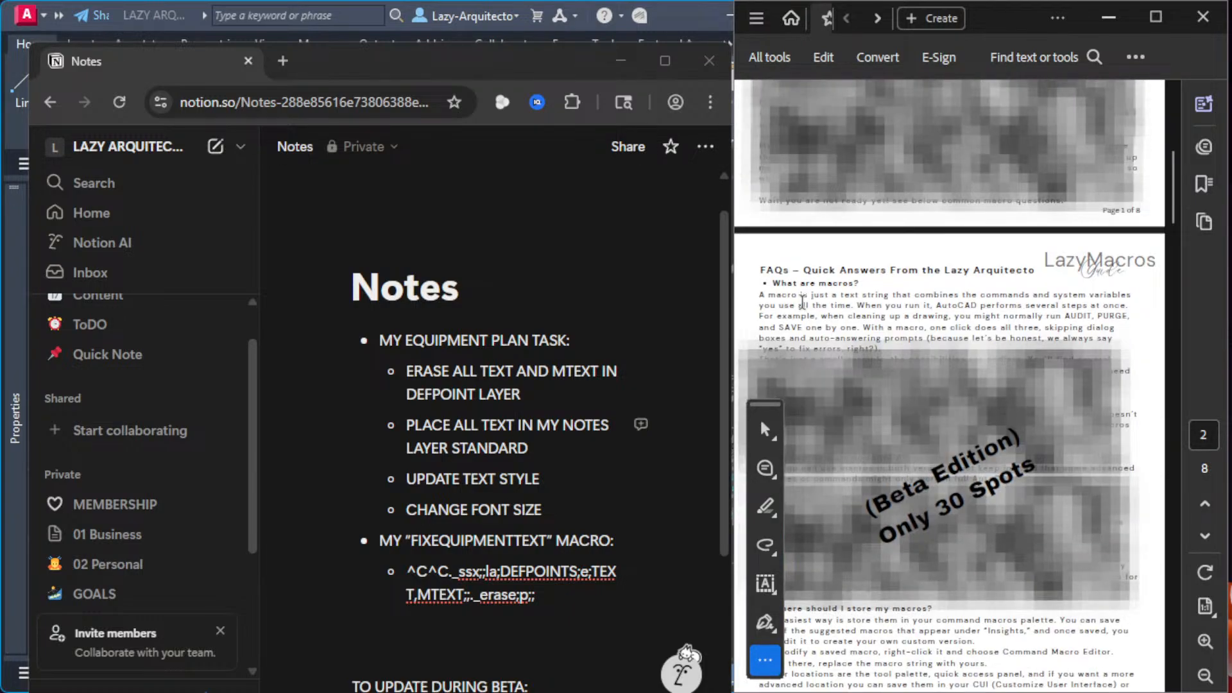
scroll(802, 292, "down", 1)
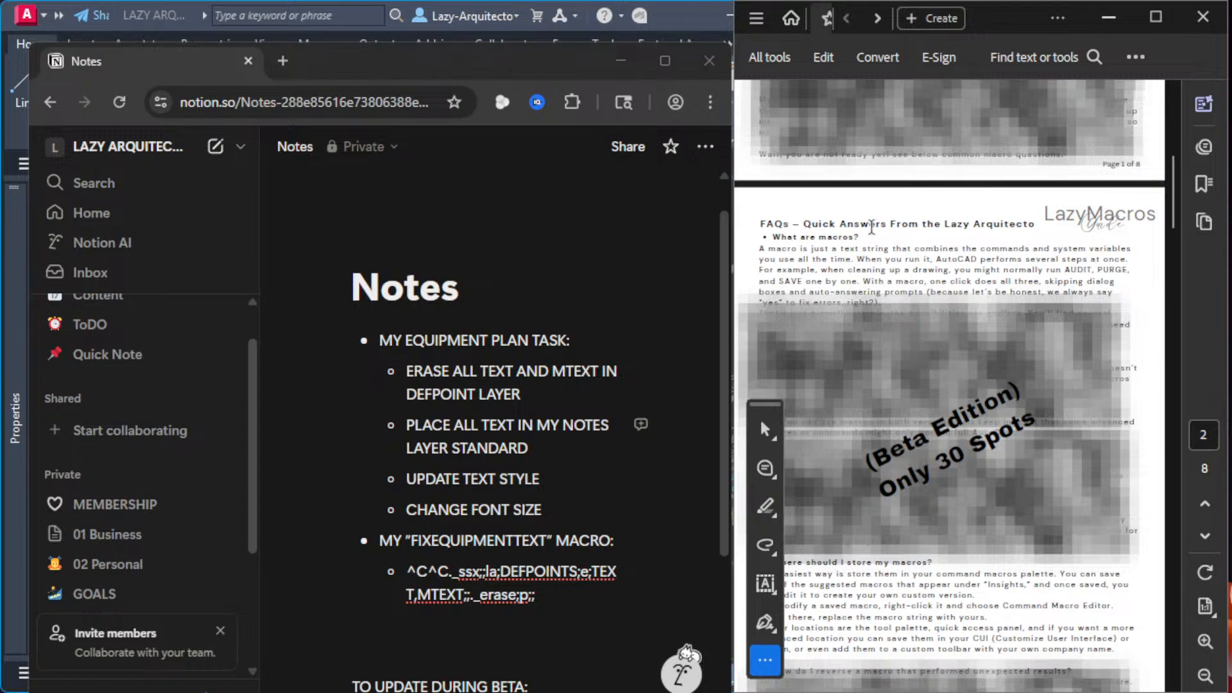
scroll(796, 250, "down", 5)
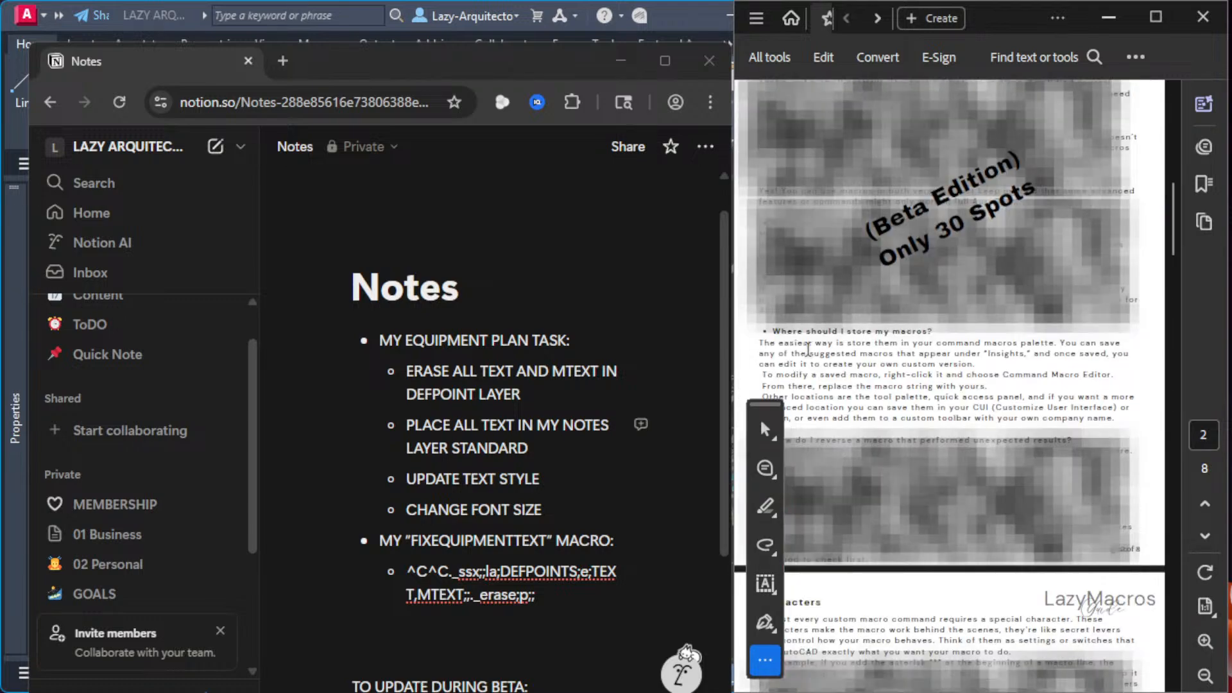
scroll(889, 336, "down", 2)
scroll(842, 379, "up", 5)
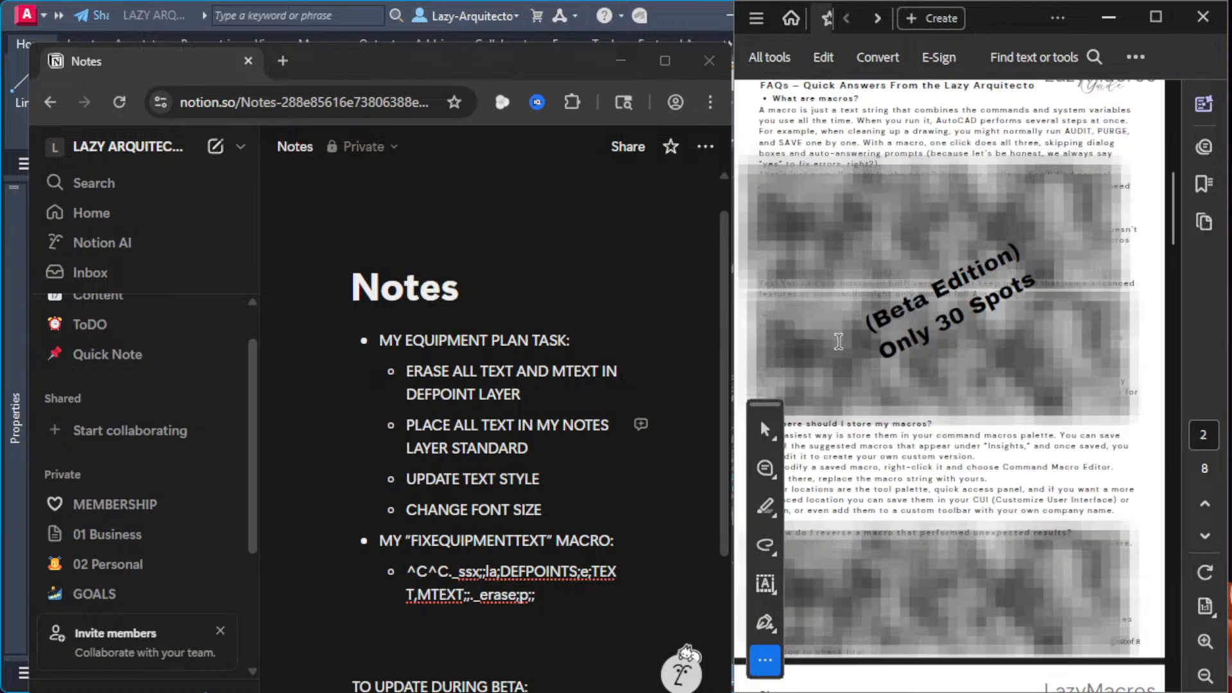
scroll(834, 337, "down", 2)
scroll(838, 341, "up", 2)
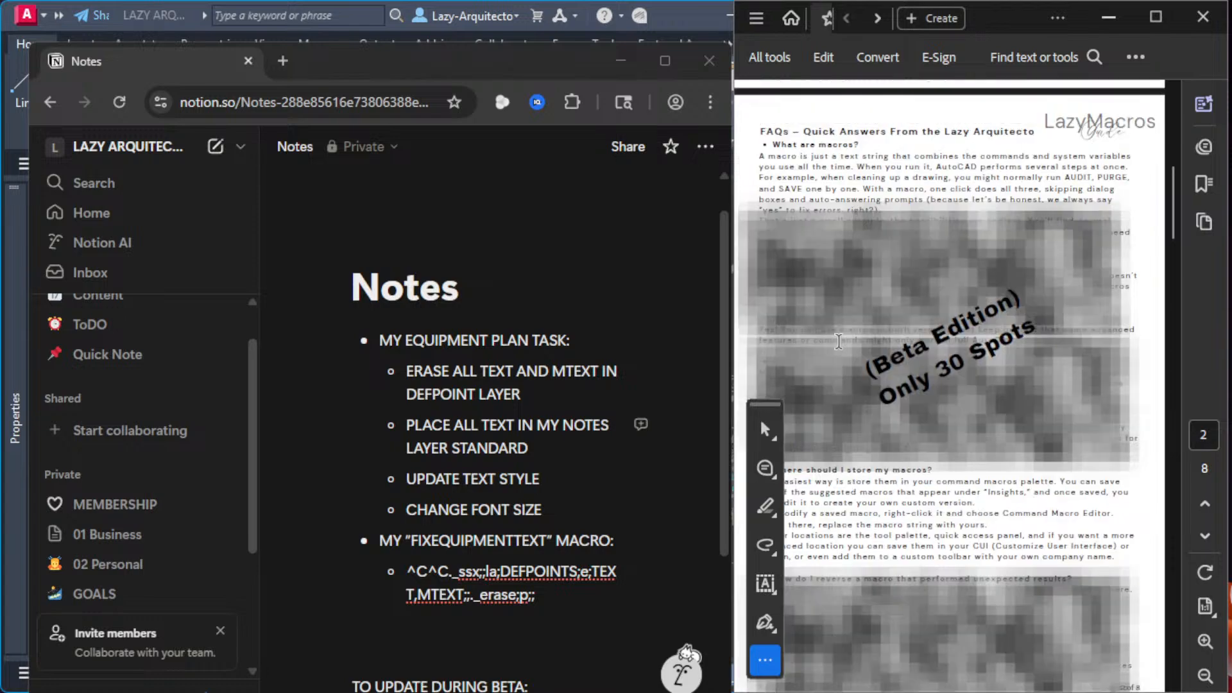
scroll(838, 340, "down", 2)
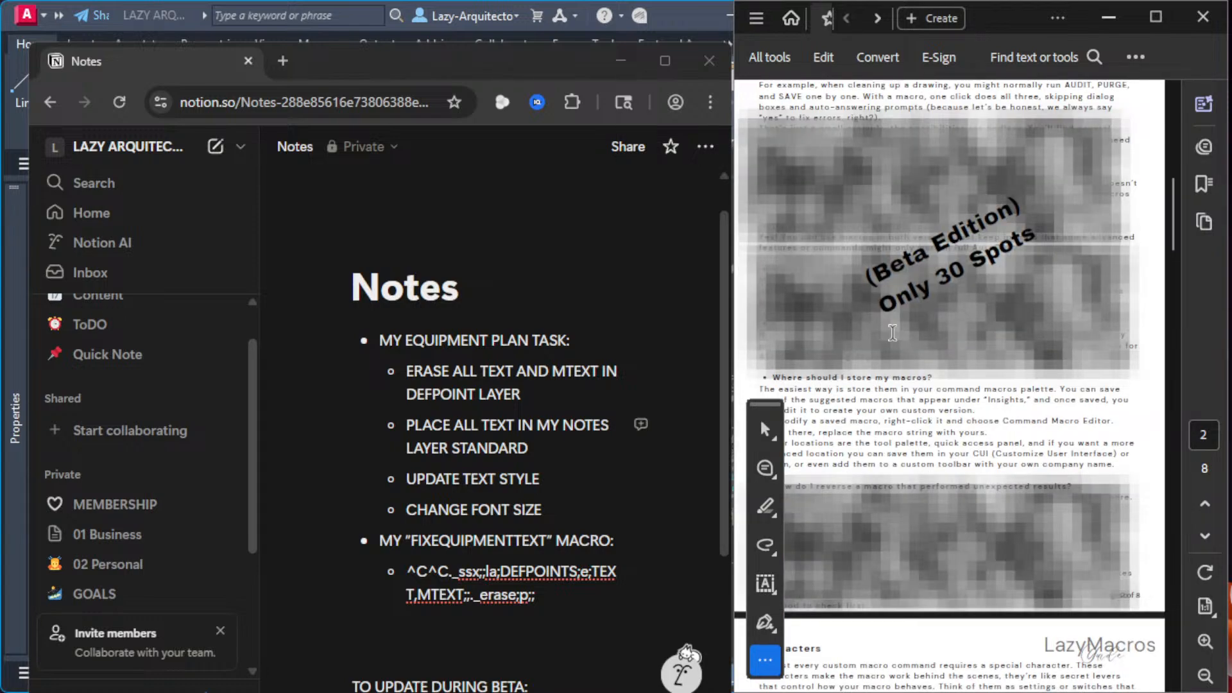
scroll(875, 342, "up", 2)
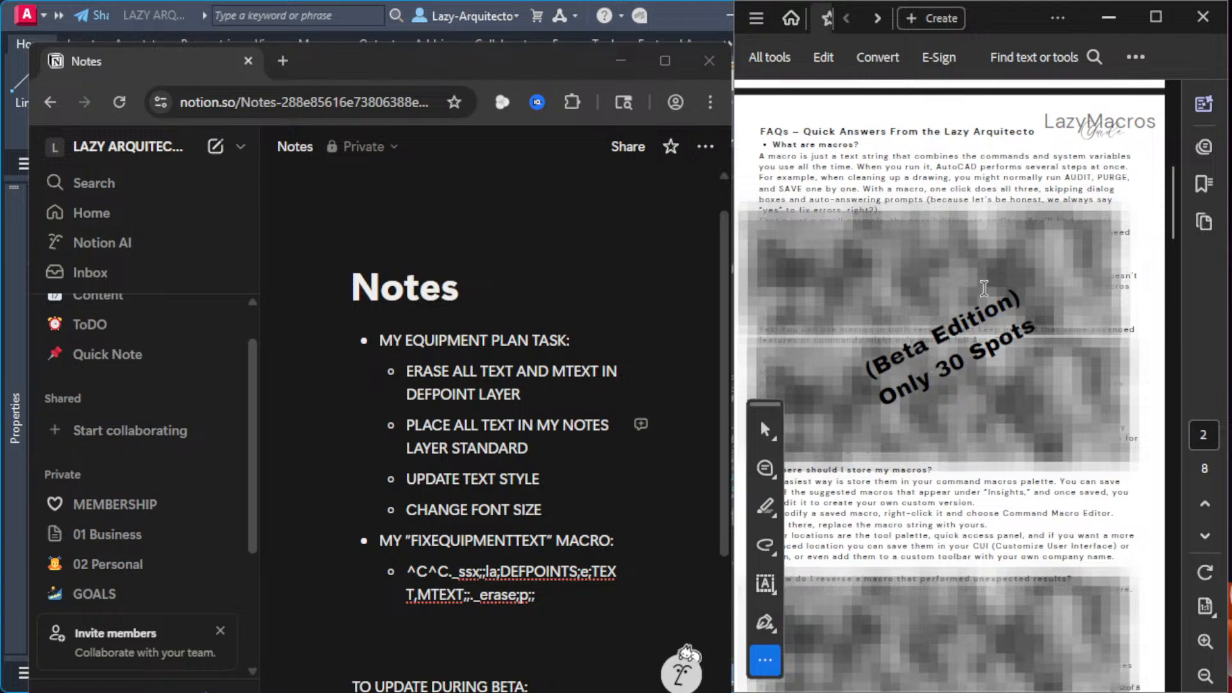
Step: Duplicate the macro line ^C^C._ssx;;la;DEFPOINTS;e;TEXT,MTEXT;;._erase;p;; as a new bullet below the original in the notes
scroll(414, 507, "down", 2)
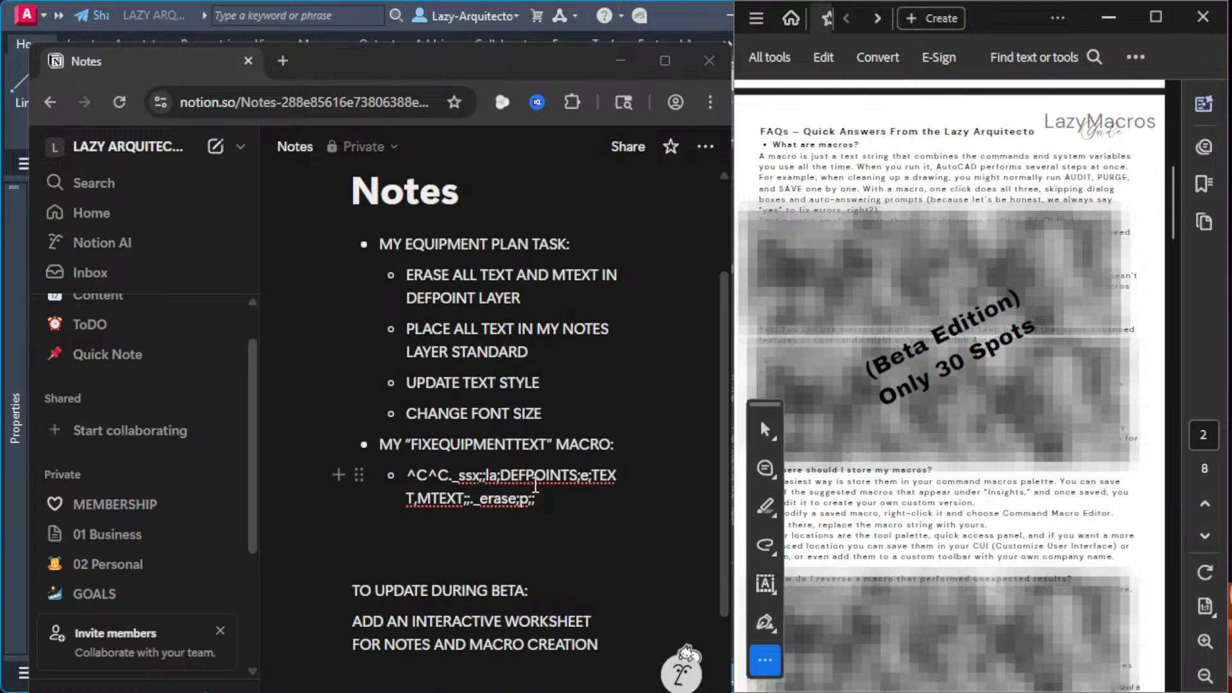
left_click(556, 500)
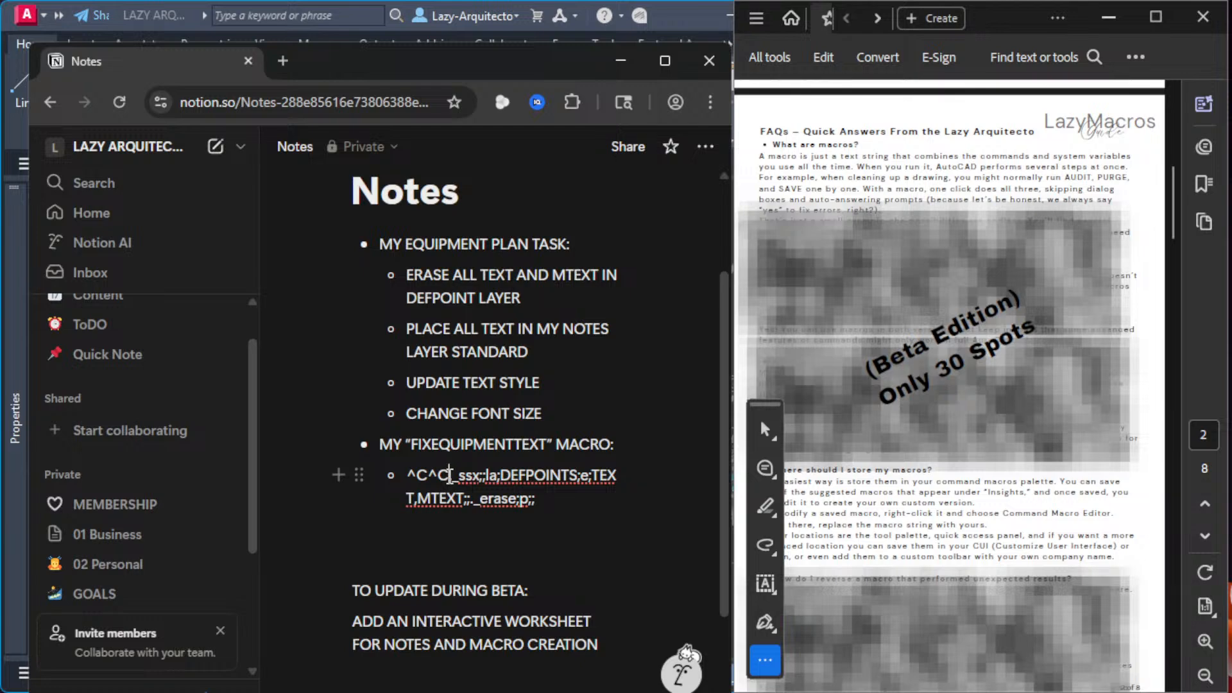
left_click(449, 475)
triple_click(407, 478)
key("ctrl+c")
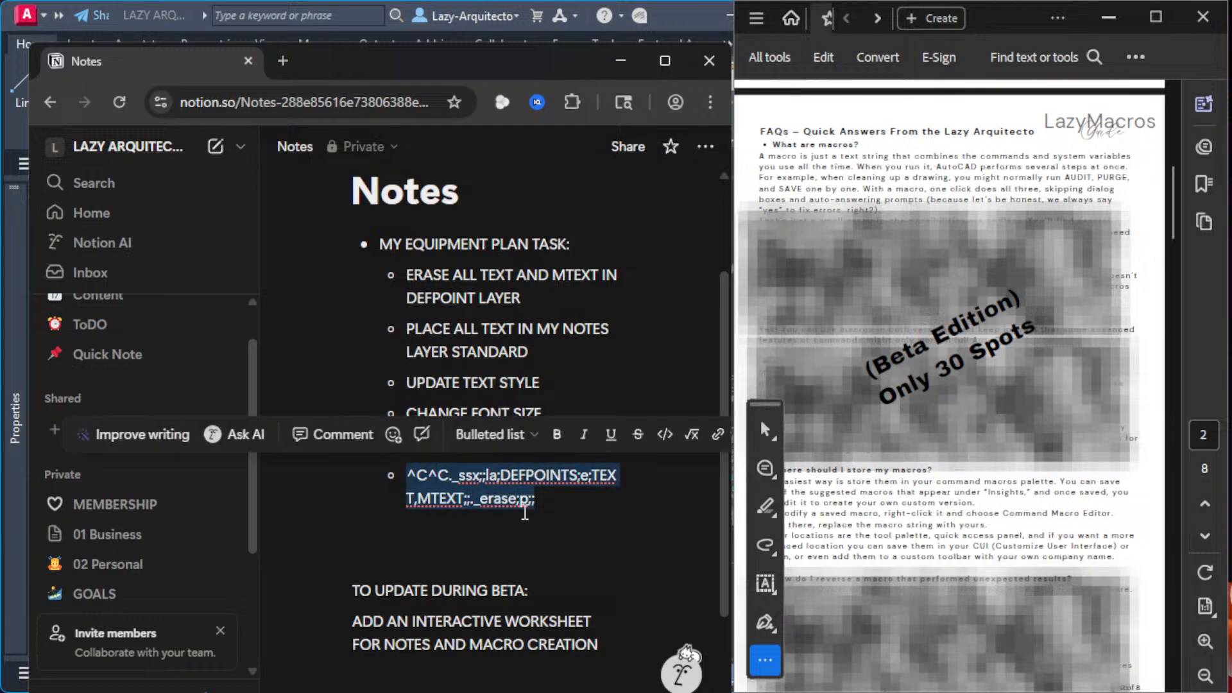
left_click(572, 510)
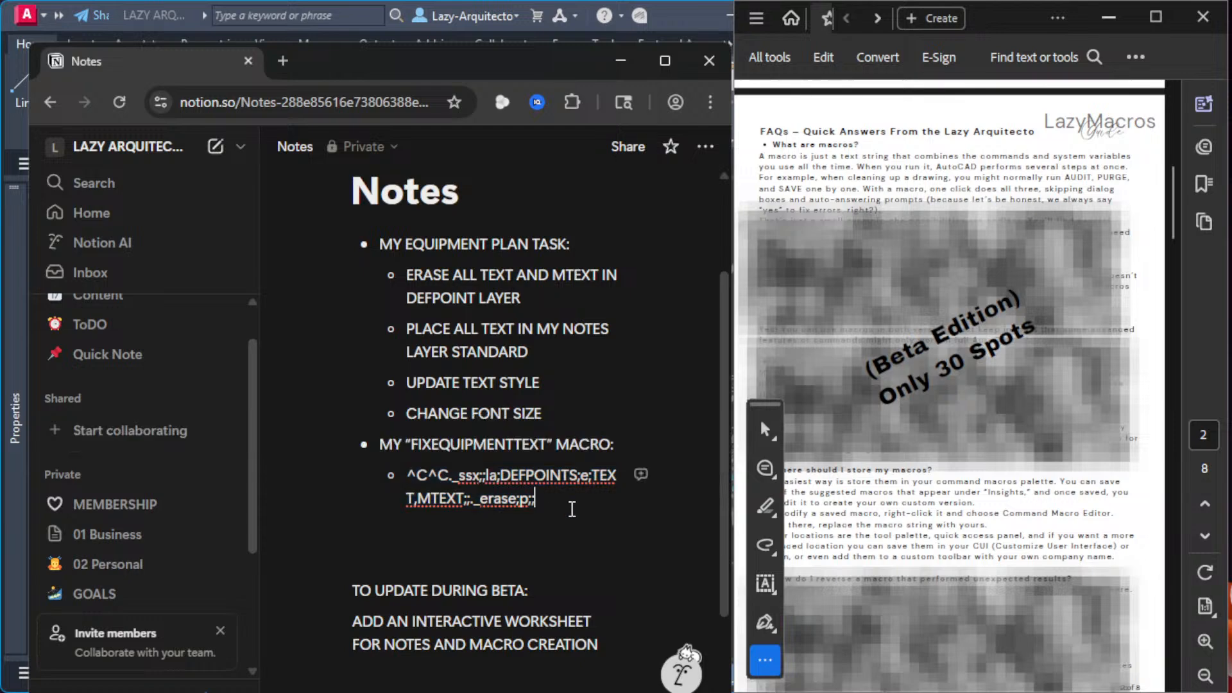
key("Return")
key("ctrl+v")
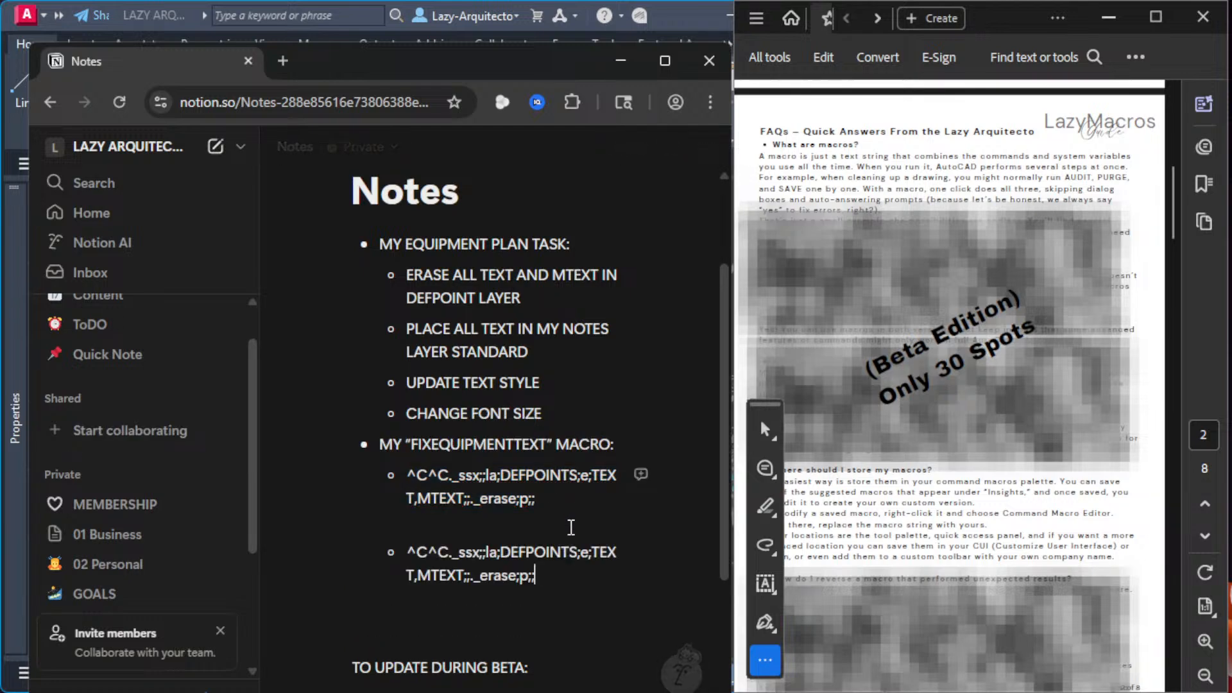
Step: Split the duplicated macro line into three bullets: ^C^C, ._ssx;;la;DEFPOINTS;e;TEXT,MTEXT;; and ._erase;p;;
left_click(450, 552)
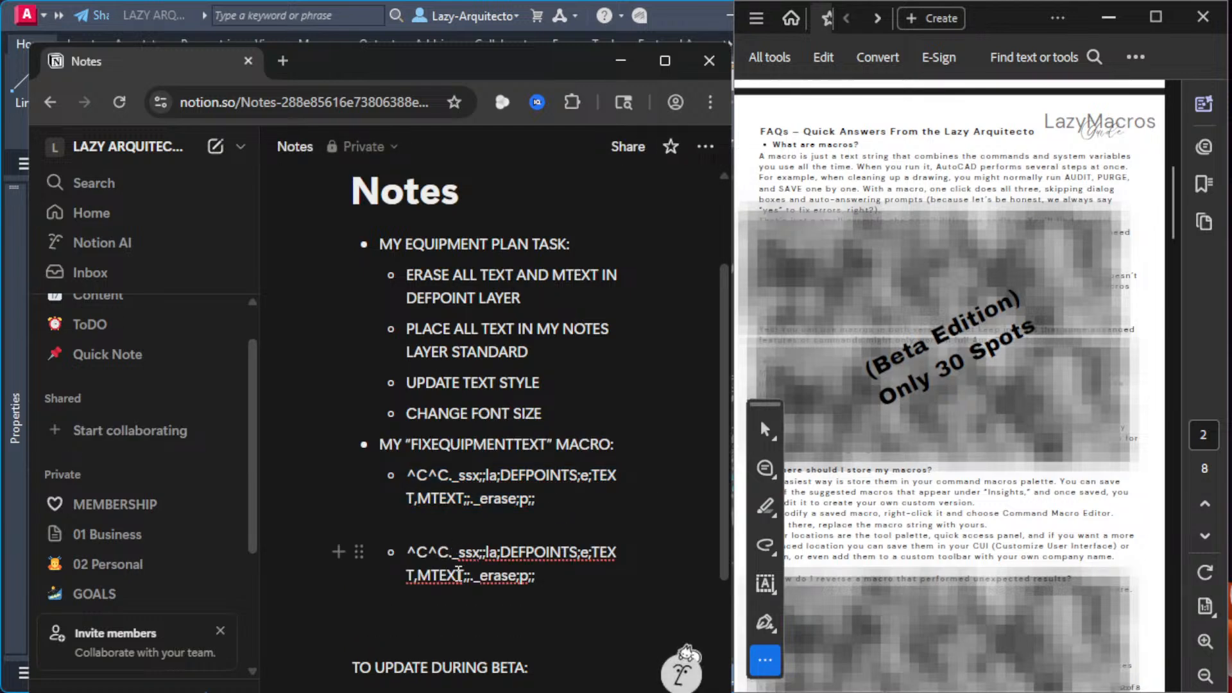
key("Return")
left_click_drag(469, 555, 407, 546)
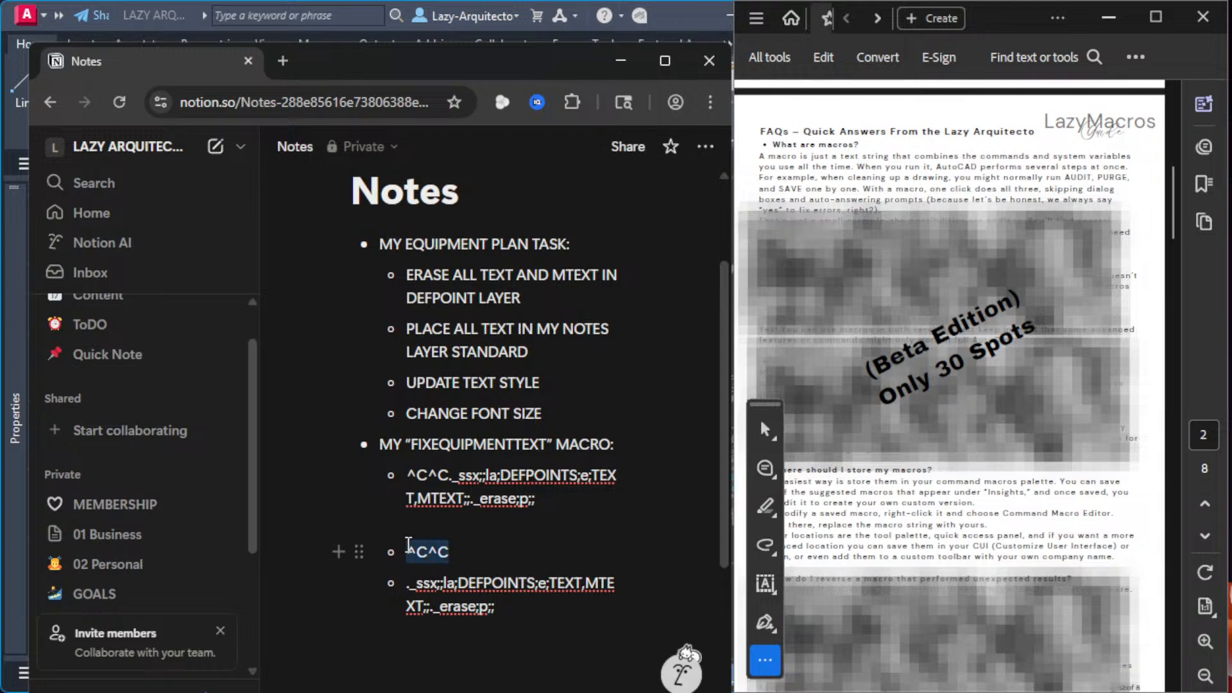
left_click(489, 552)
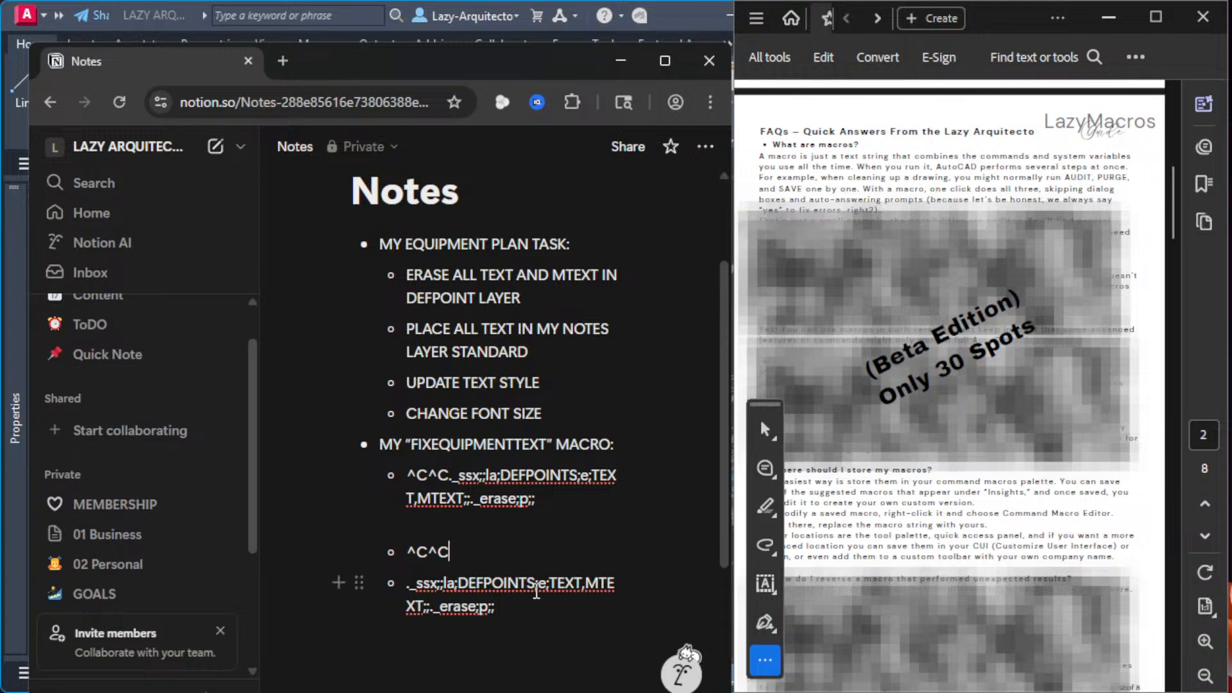
left_click(429, 606)
key("Return")
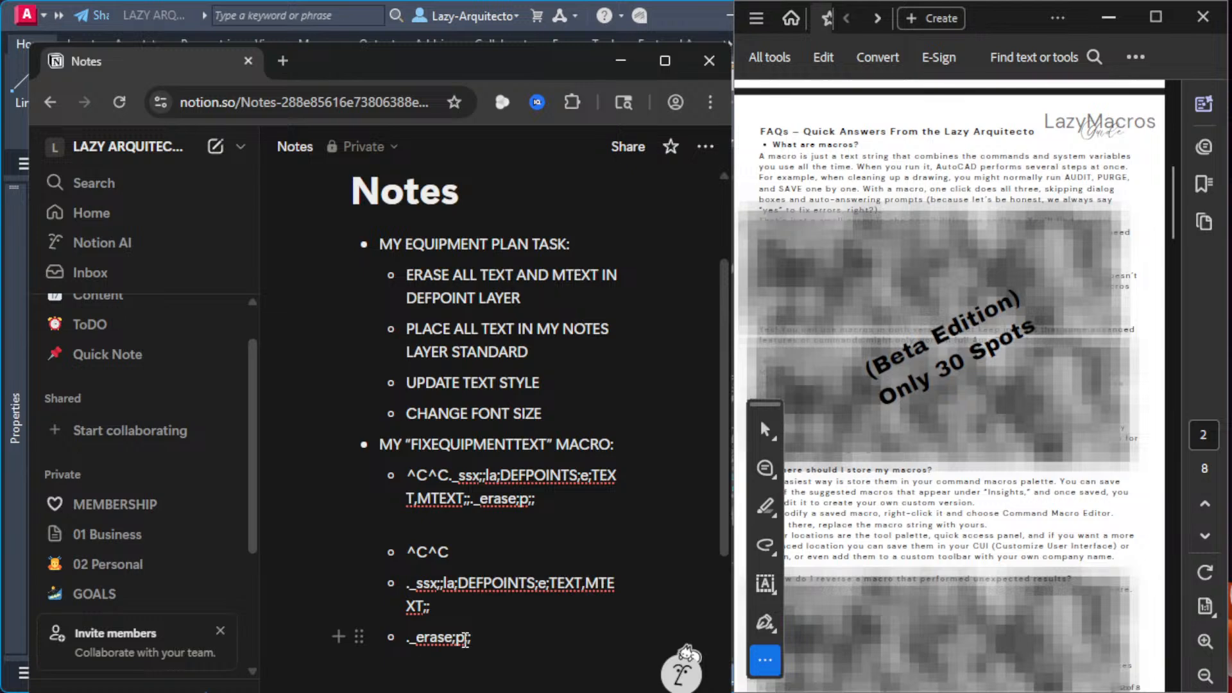
Step: Split the ._erase;p;; bullet in the notes into two bullets: ._erase; and p;;
left_click(457, 640)
key("Return")
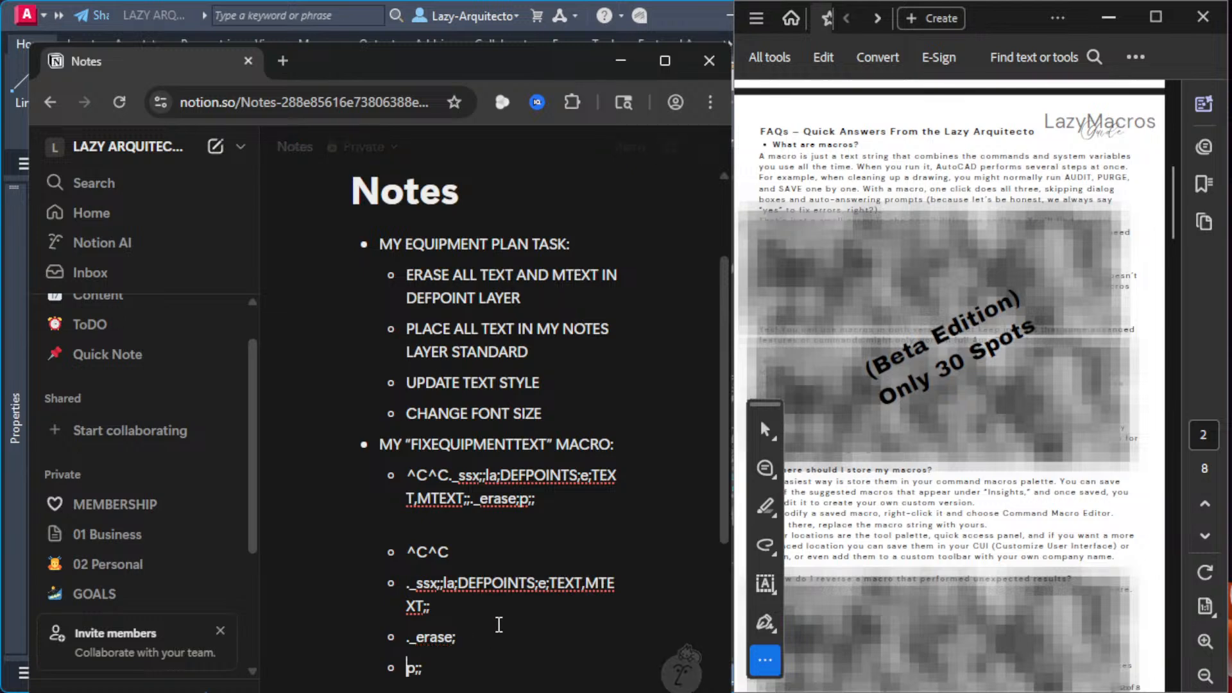
scroll(499, 624, "down", 2)
left_click(425, 573)
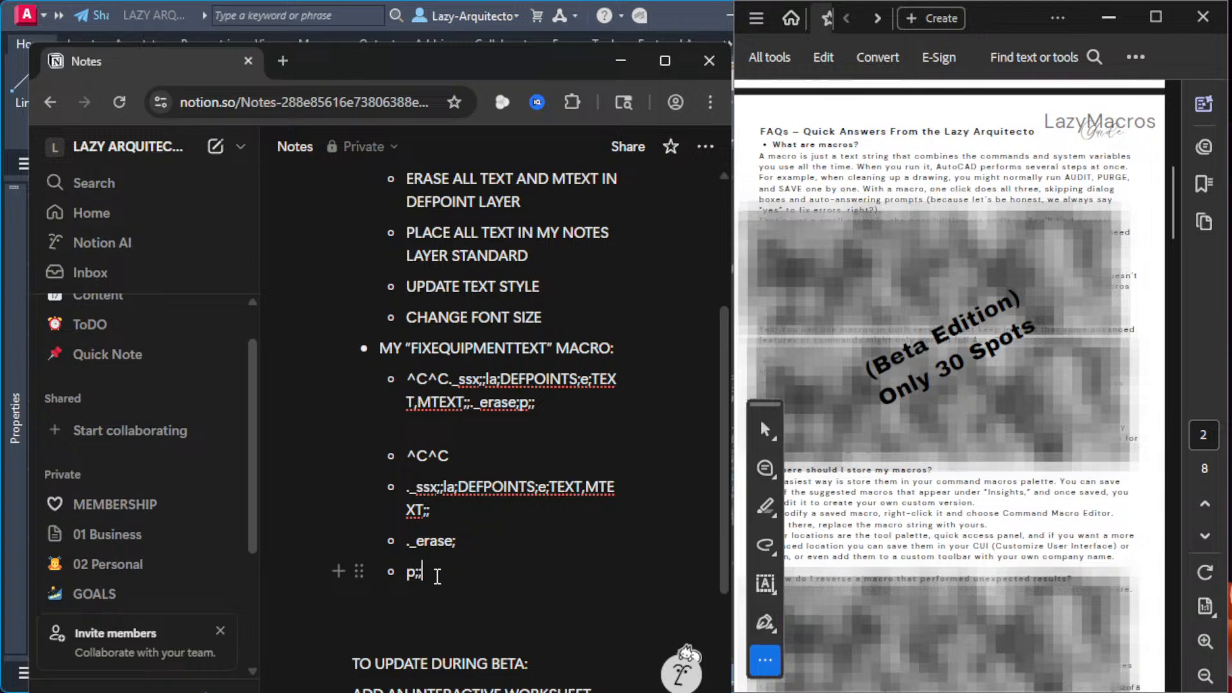
left_click_drag(439, 575, 409, 573)
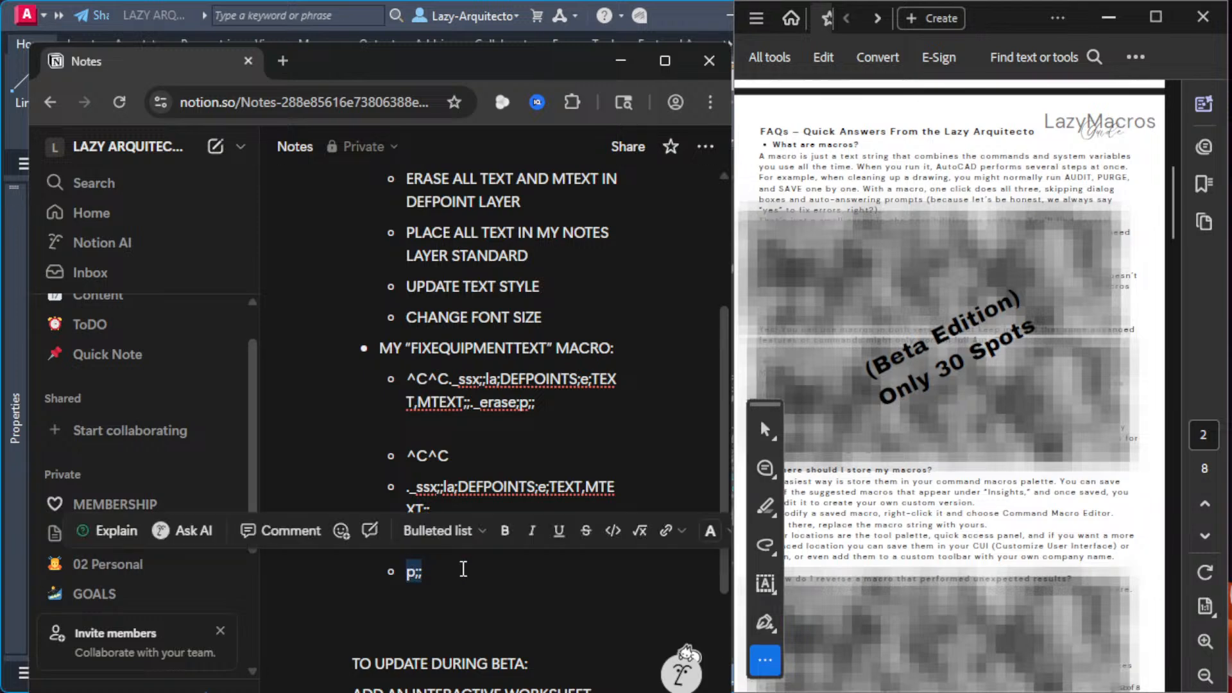
left_click(458, 582)
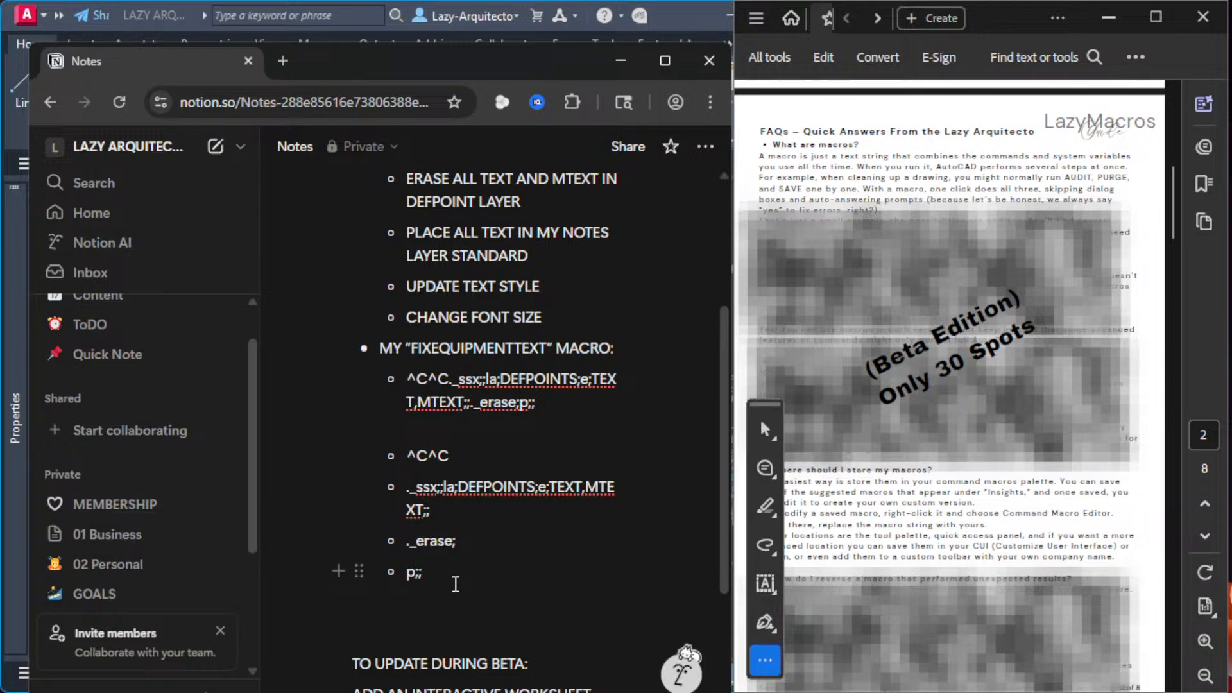
Step: Copy the ._ssx;;la;DEFPOINTS;e;TEXT,MTEXT;; part from the notes and switch to AutoCAD
left_click_drag(456, 584, 407, 456)
left_click(497, 537)
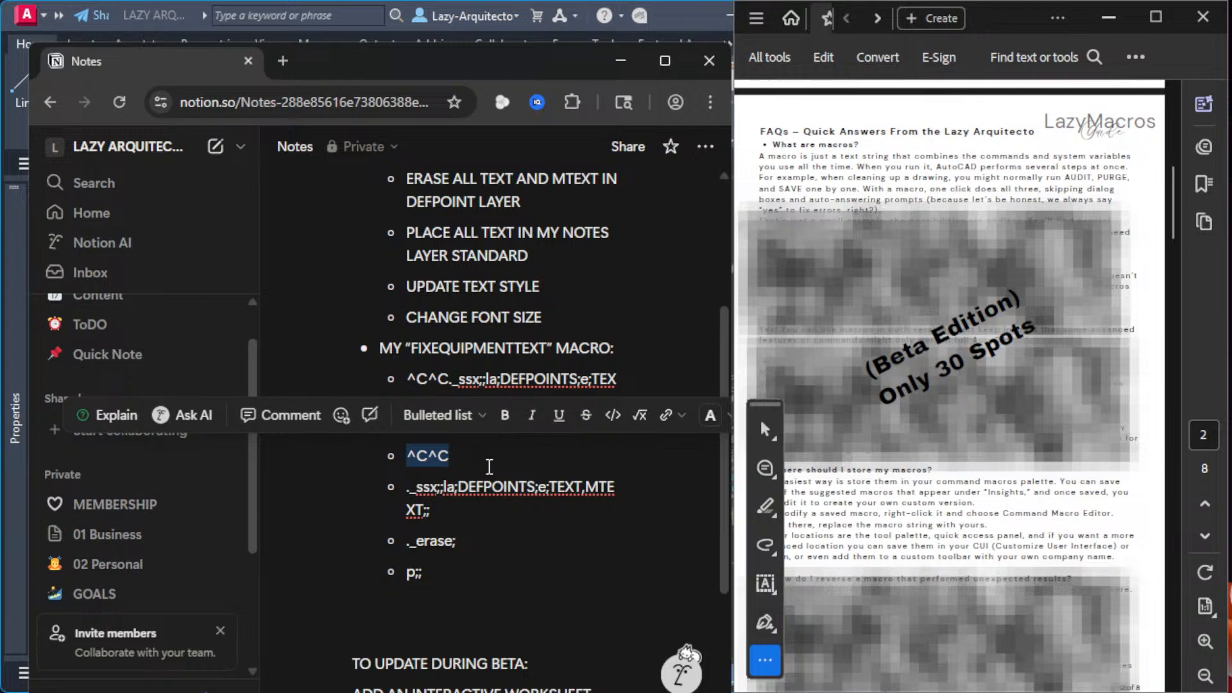
left_click(447, 515)
left_click_drag(429, 510, 407, 490)
key("ctrl+c")
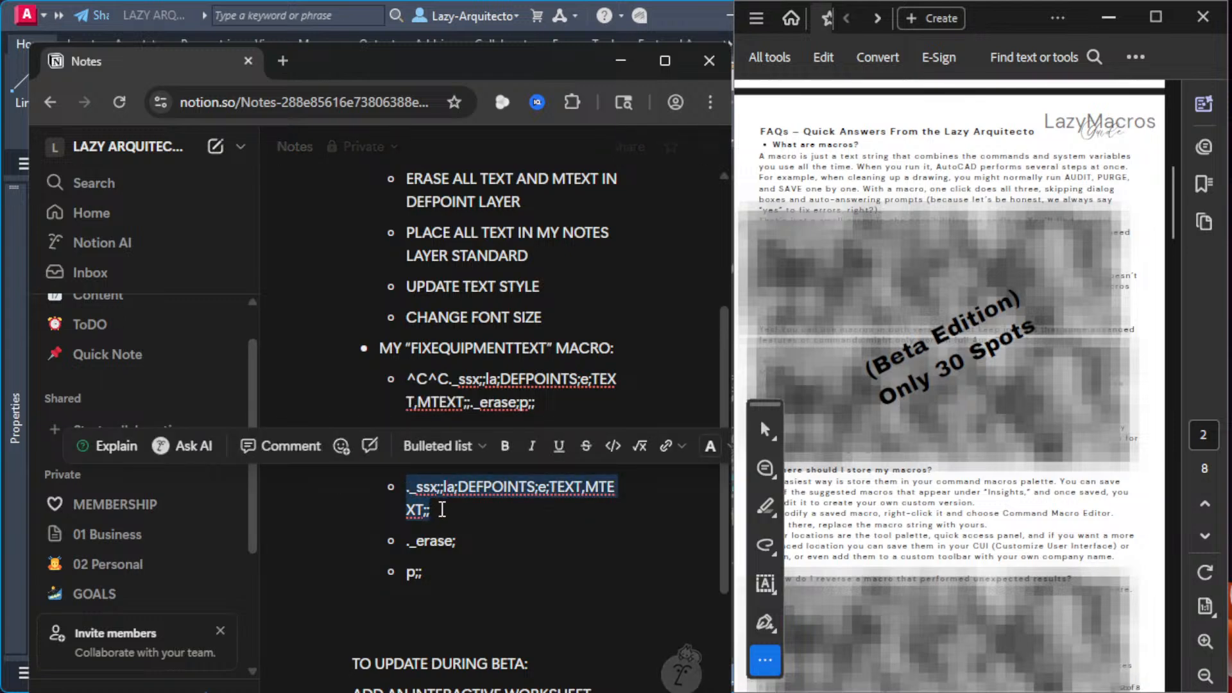
key("alt+Tab")
right_click(154, 299)
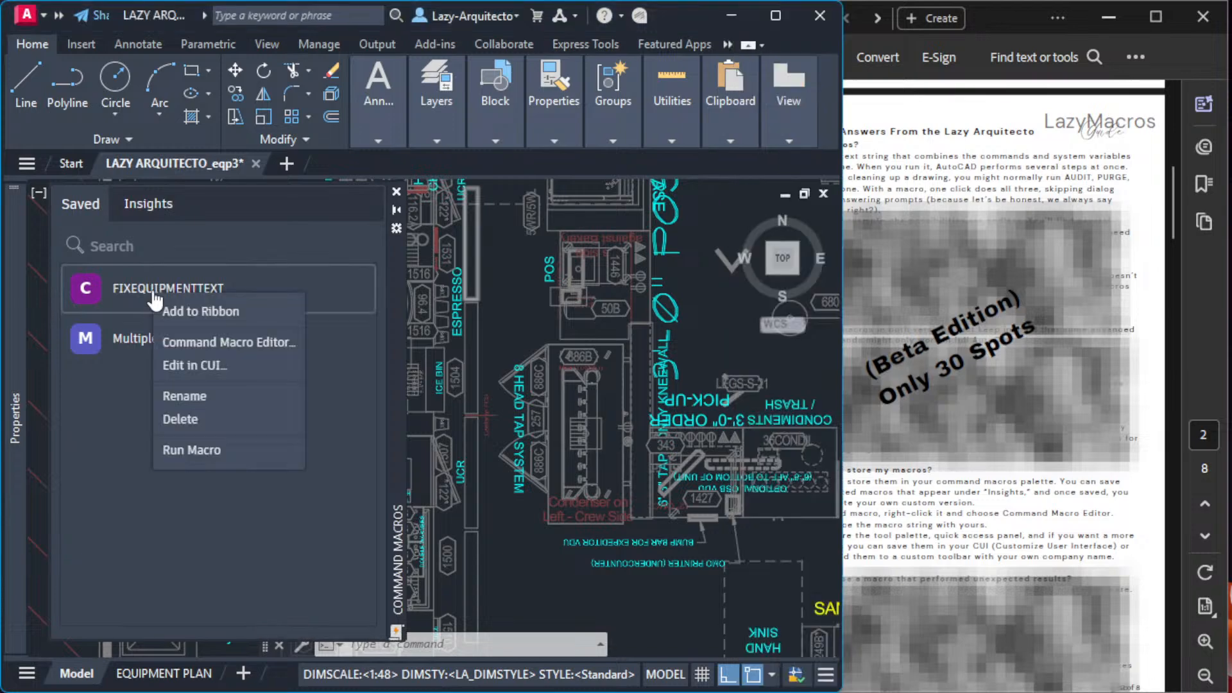
left_click(190, 342)
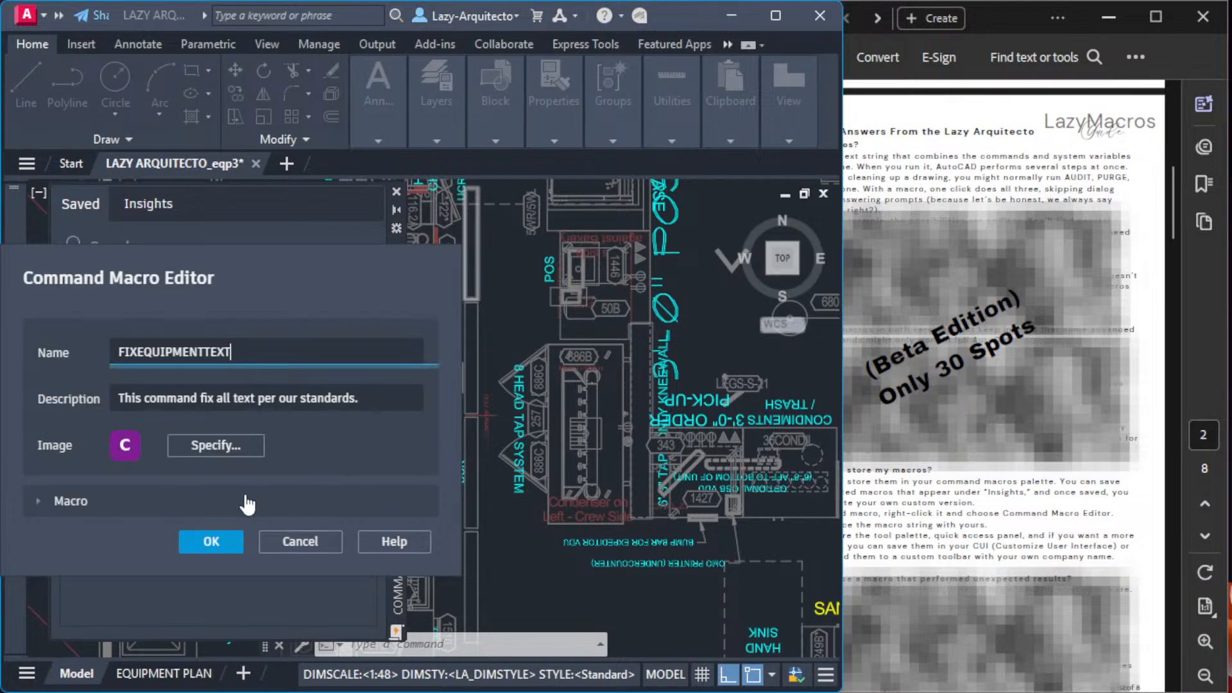
left_click(247, 505)
left_click_drag(258, 257, 566, 255)
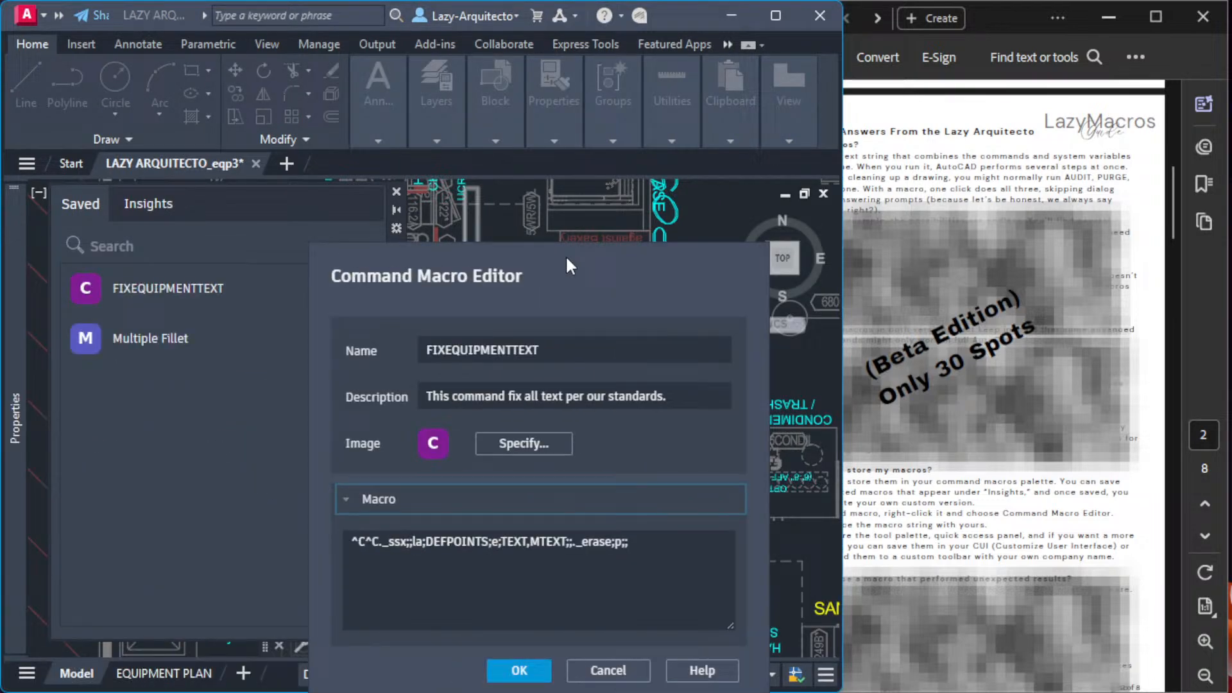
left_click(525, 546)
key("ctrl+a")
key("Delete")
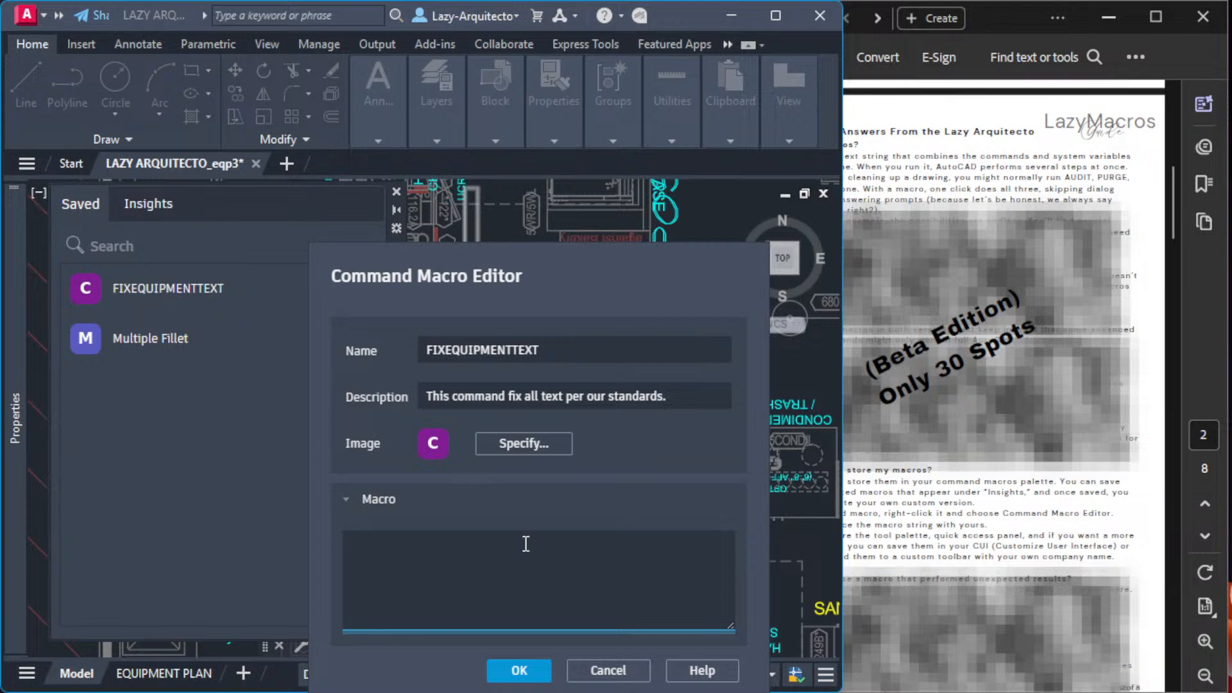
key("ctrl+v")
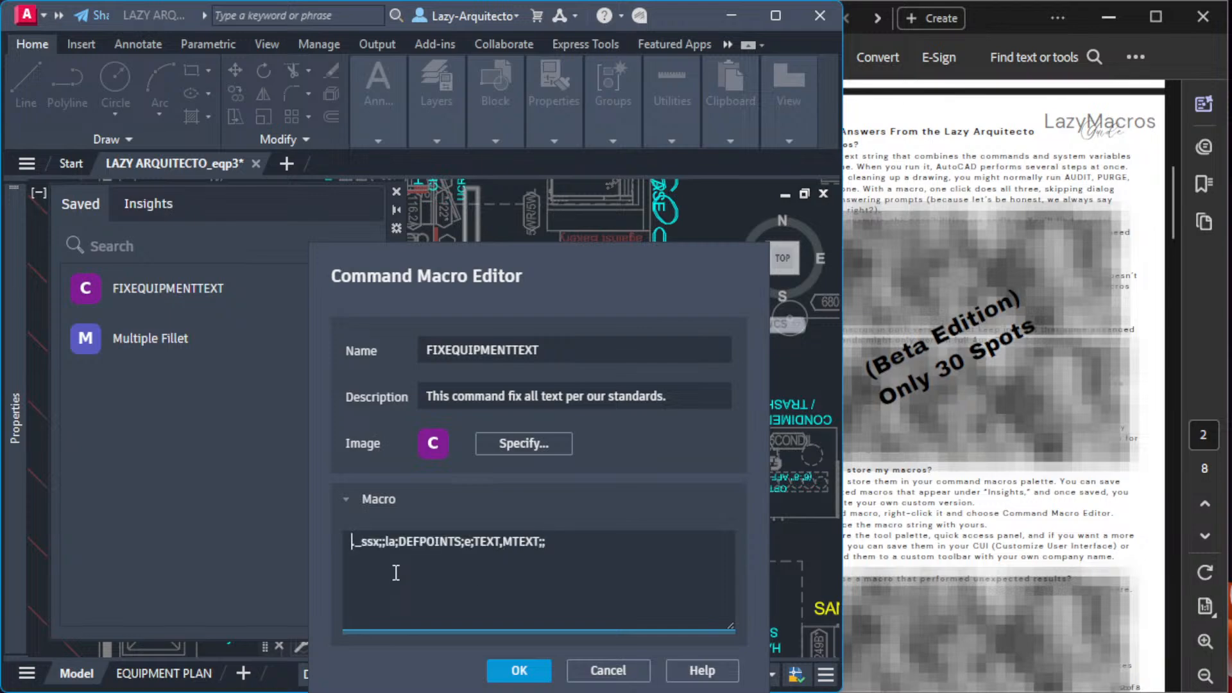
type("^C^C._ssx;;la;DEFPOINTS;e;TEXT,MTEXT;;._erase;p;")
left_click(605, 677)
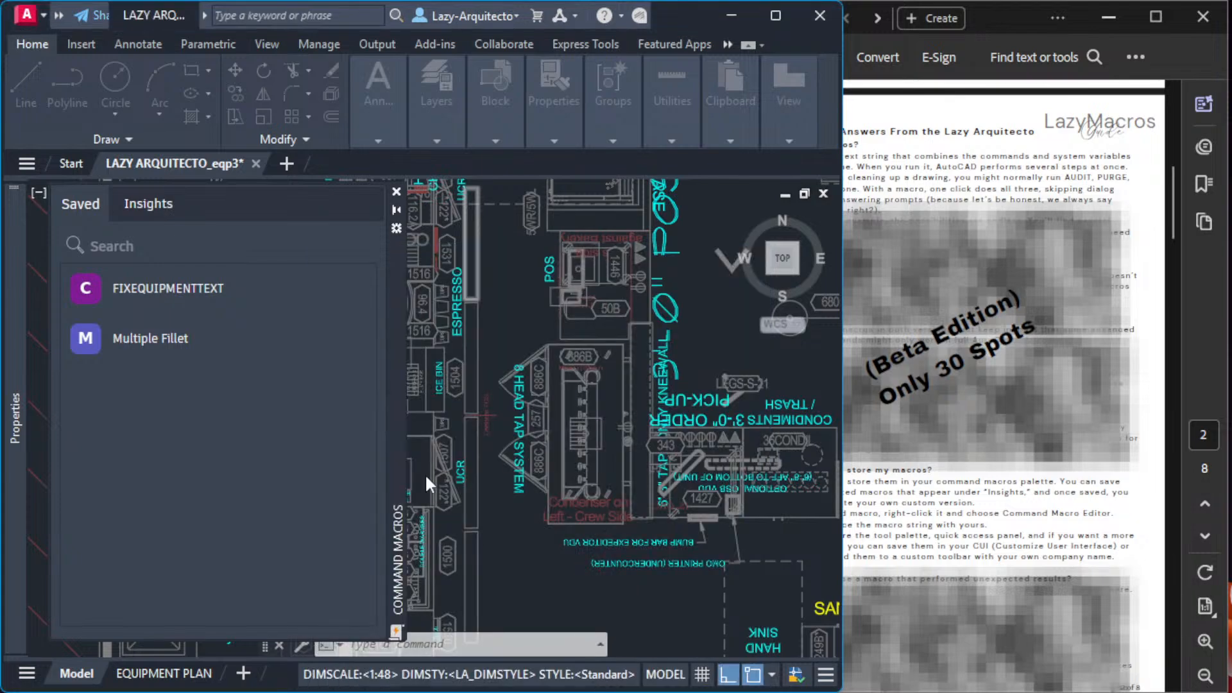
Step: Edit the FIXEQUIPMENTTEXT macro code to ^C^C._ssx;;la;DEFPOINTS;e;TEXT,MTEXT;; without the erase part and save it
right_click(221, 290)
left_click(256, 331)
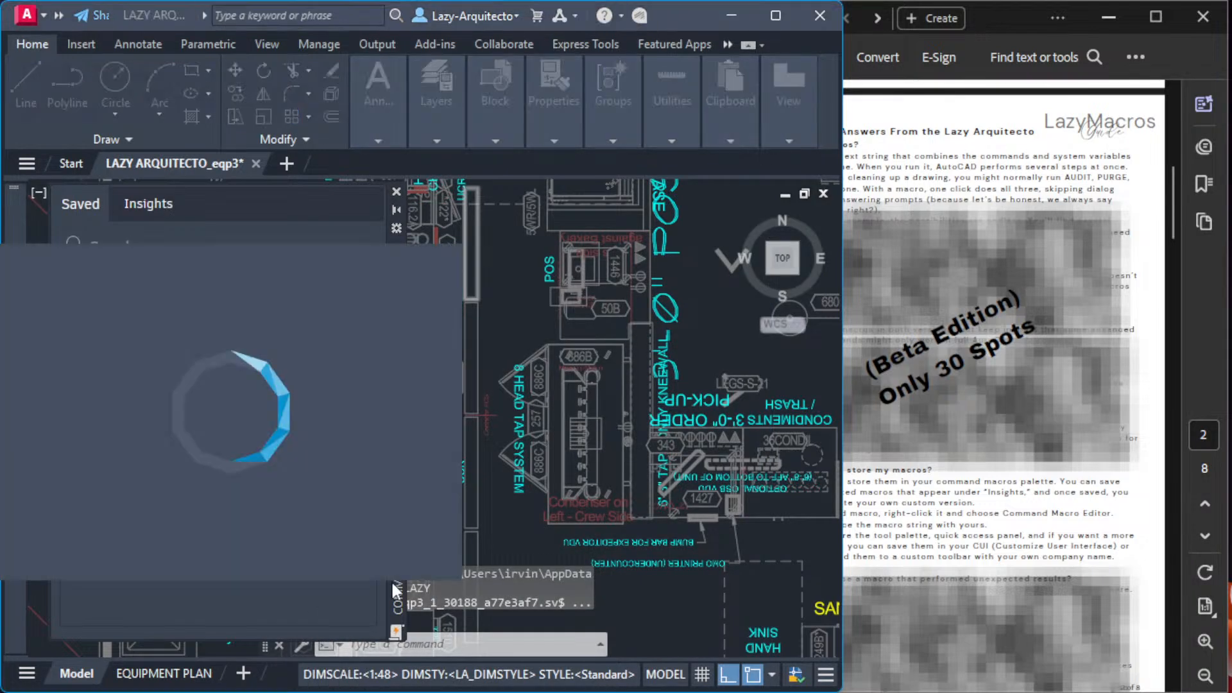
left_click(205, 502)
left_click_drag(252, 267, 406, 287)
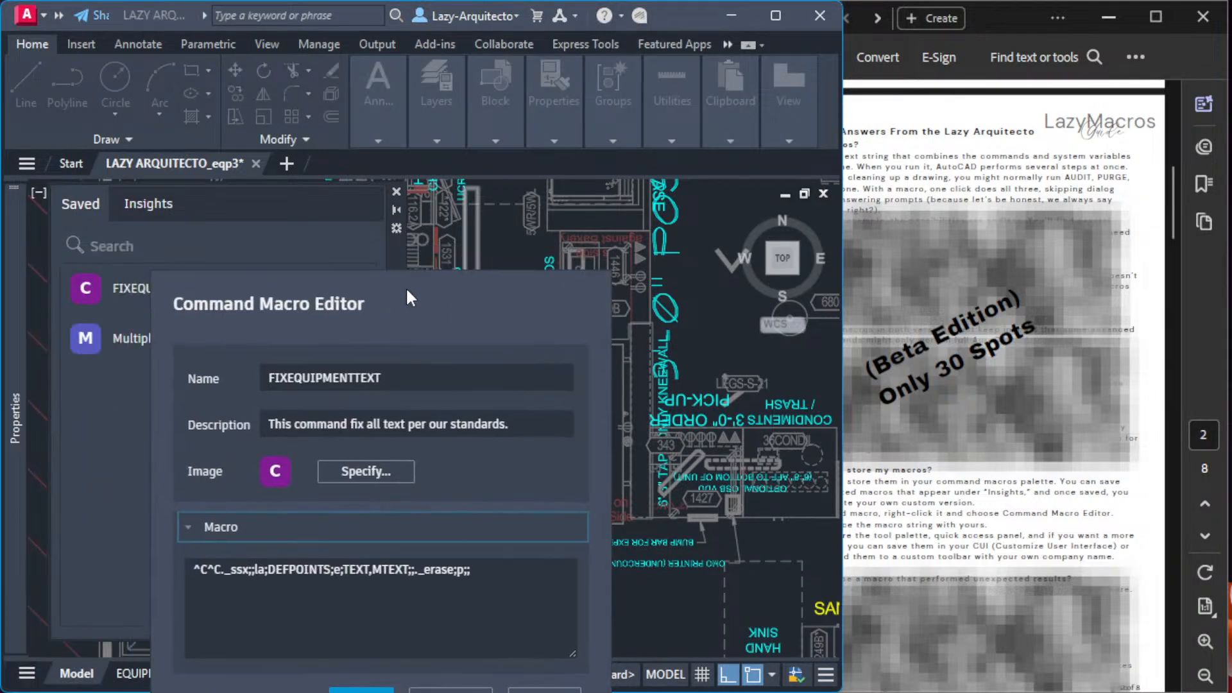
left_click_drag(472, 570, 227, 575)
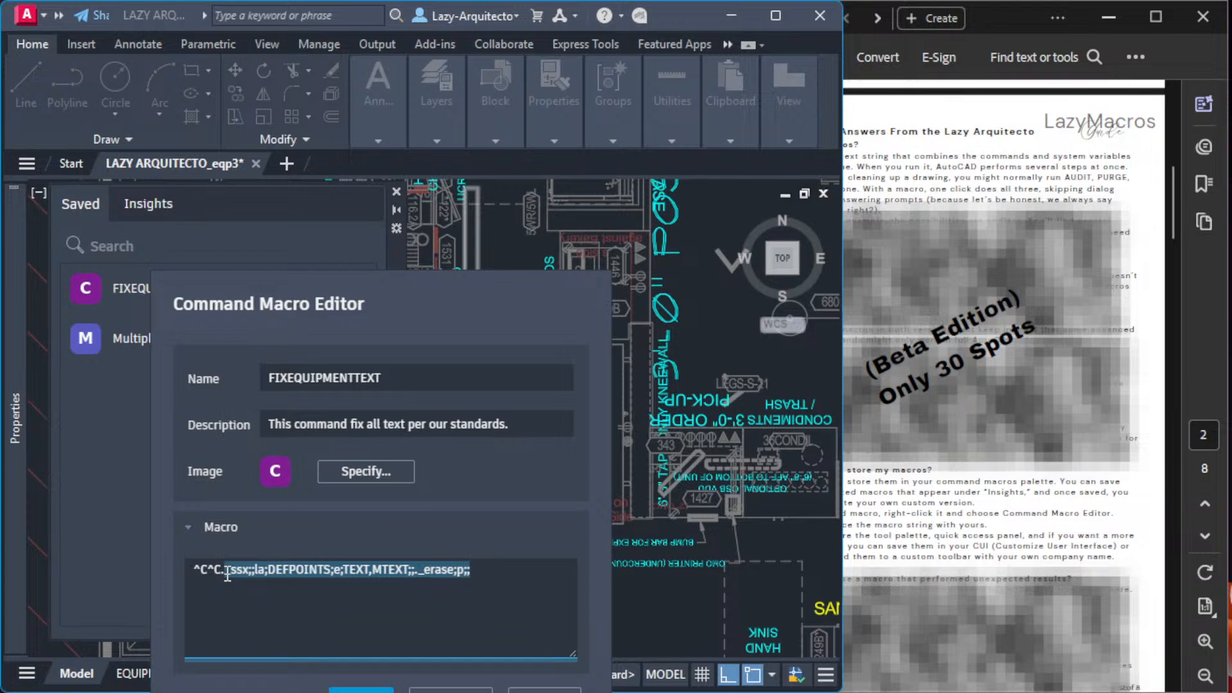
key("BackSpace")
type("_ssx;;la;DEFPOINTS;e;TEXT,MTEXT;;")
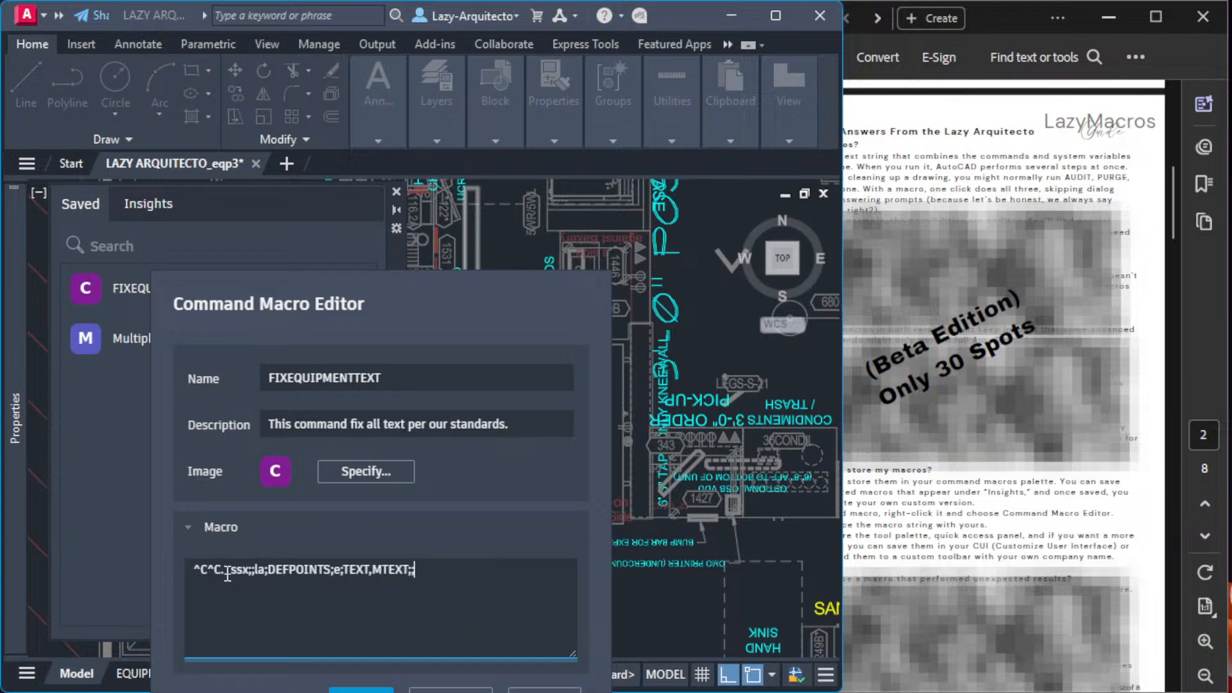
left_click_drag(340, 306, 381, 218)
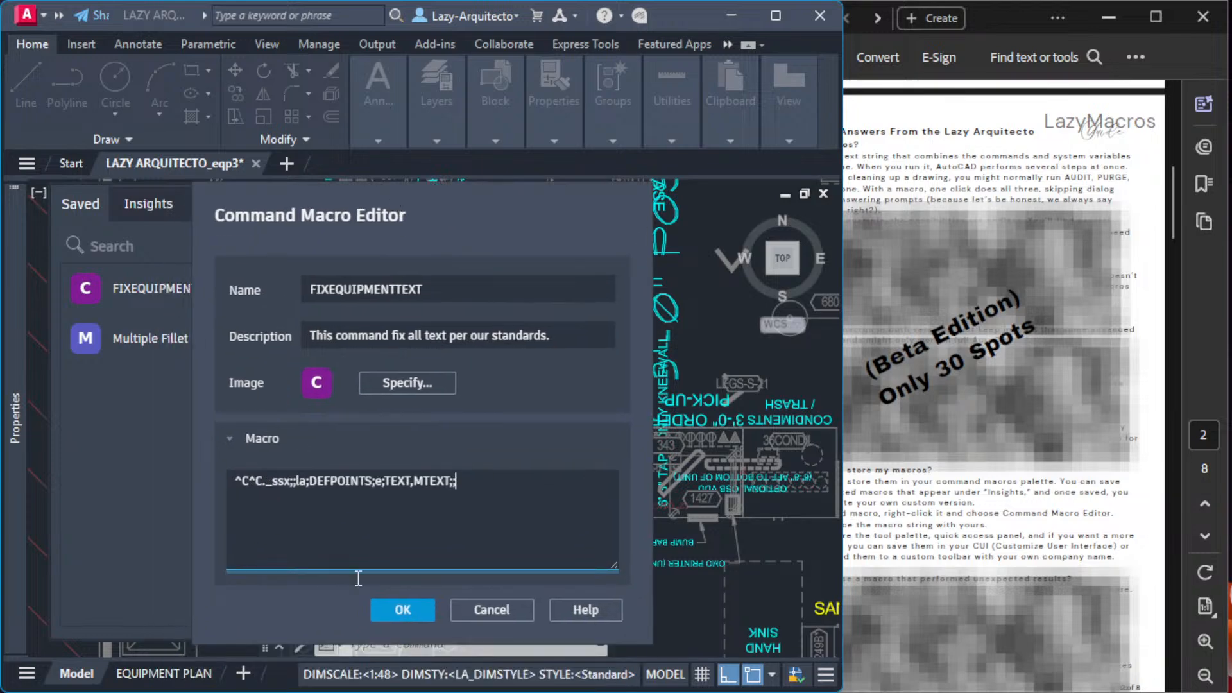
left_click(402, 611)
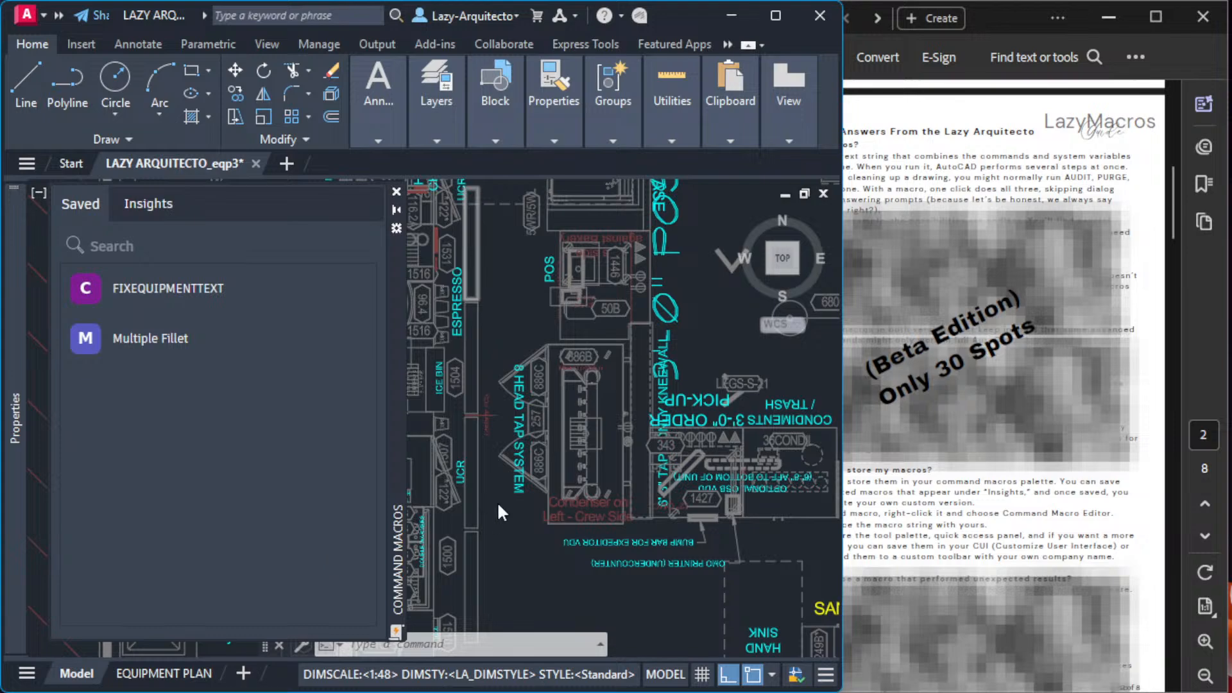
Step: Move the 3'-0" POS text in the plan slightly away from the bakery case and kneewall labels
left_click(525, 542)
left_click(525, 541)
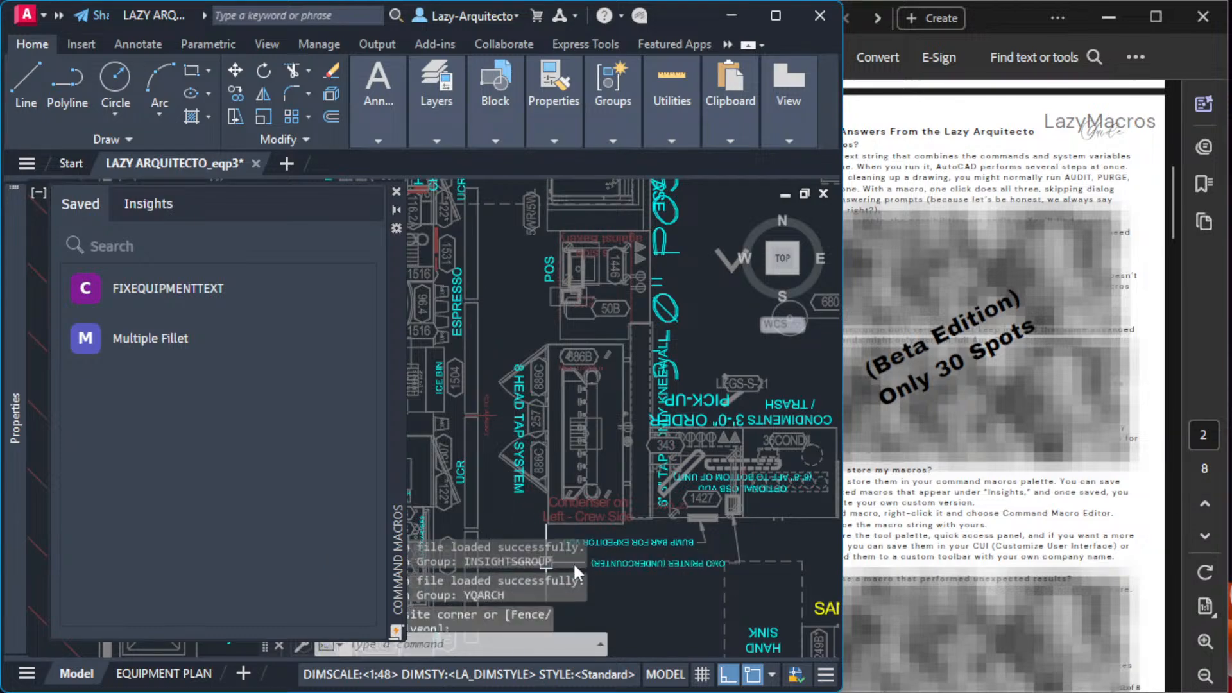
middle_click_drag(728, 561, 699, 524)
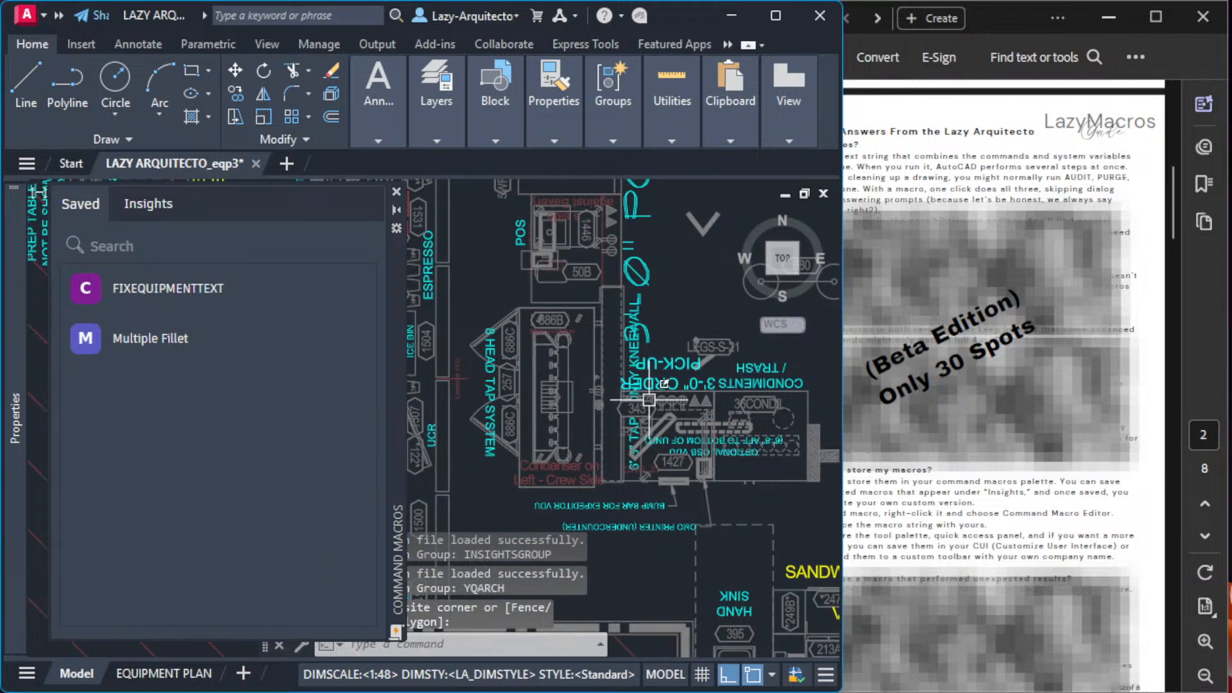
middle_click_drag(658, 421, 619, 511)
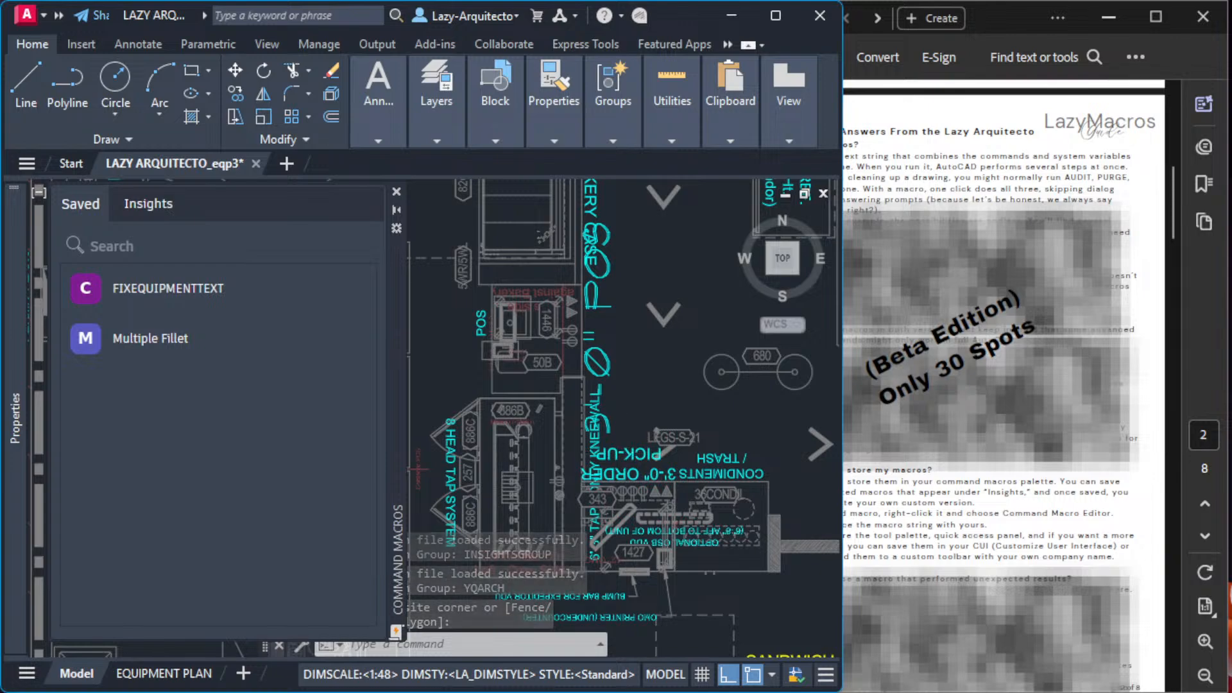
left_click(647, 368)
type("M")
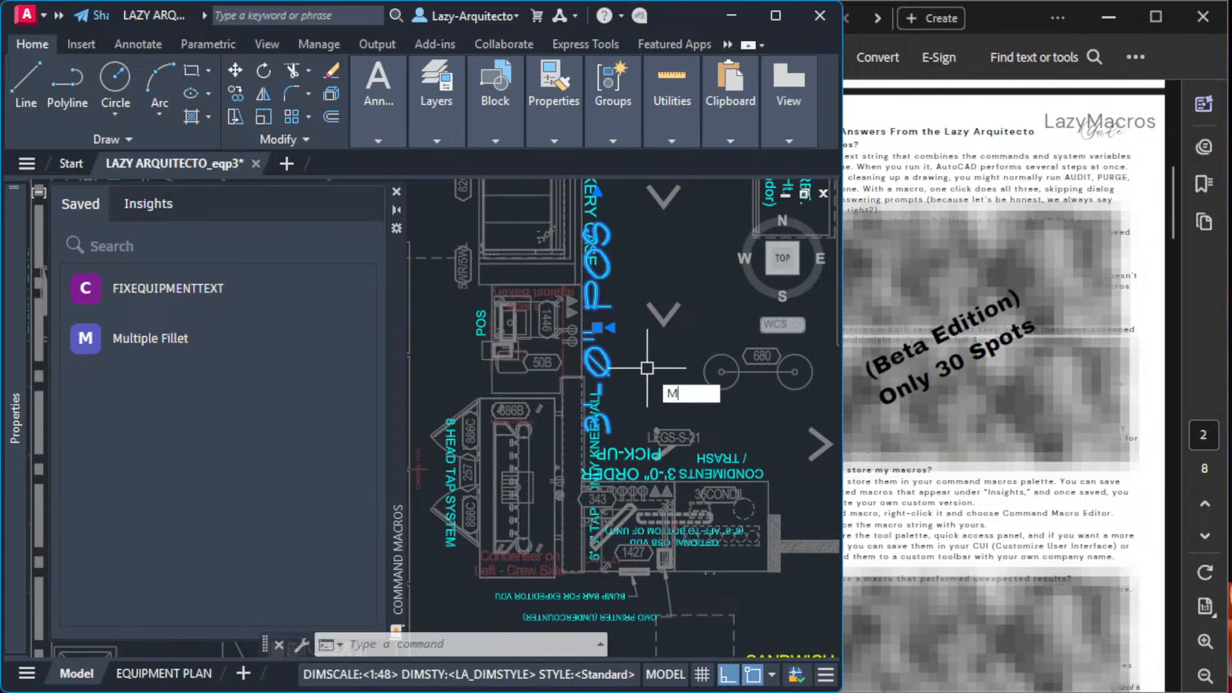
key("Return")
left_click(670, 352)
left_click(679, 352)
middle_click_drag(628, 376, 630, 391)
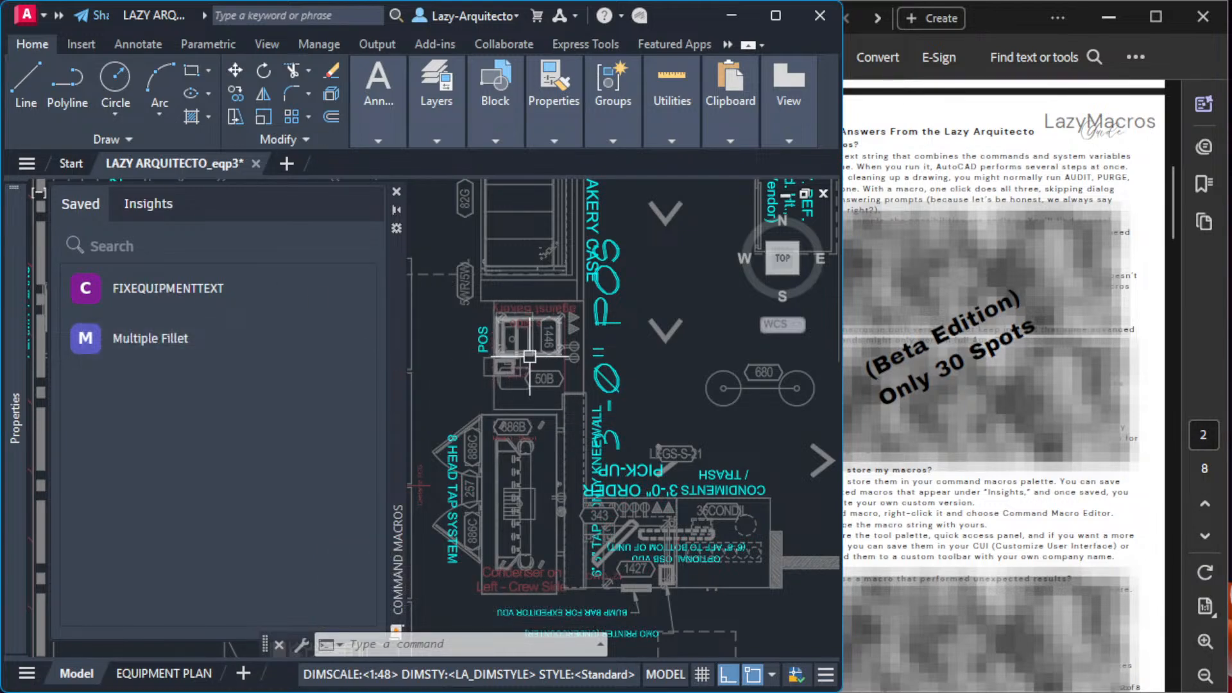
Step: Cancel any active command and run the FIXEQUIPMENTTEXT macro
key("Escape")
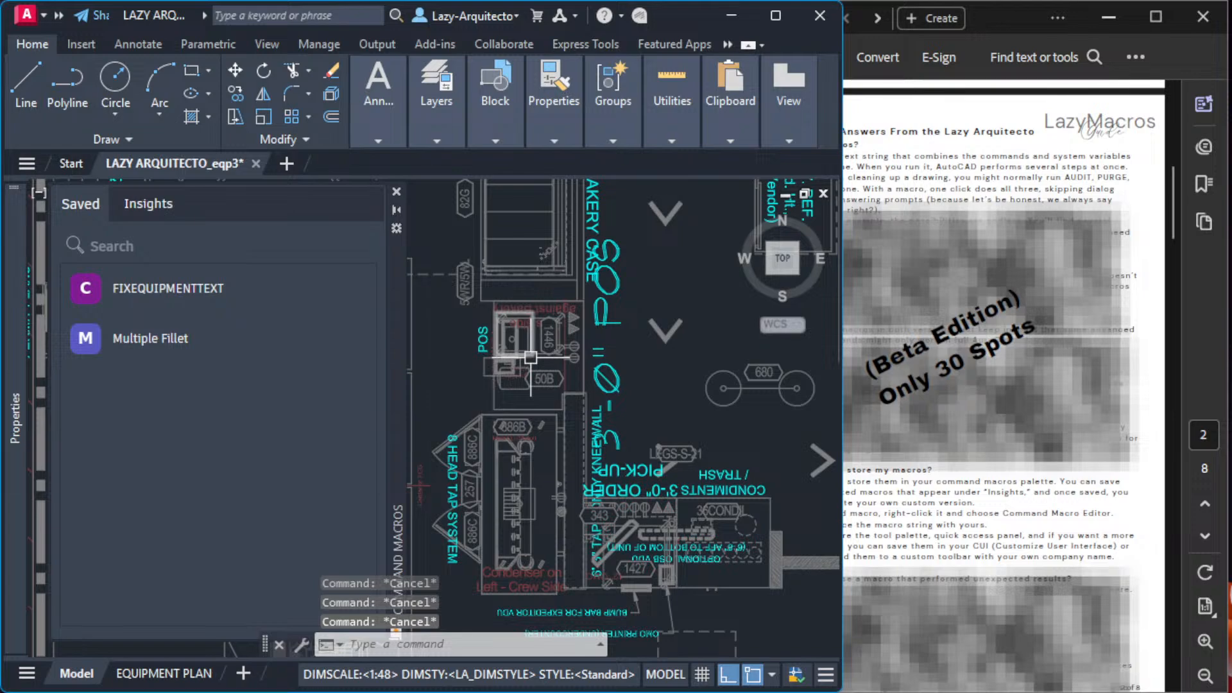
key("F2")
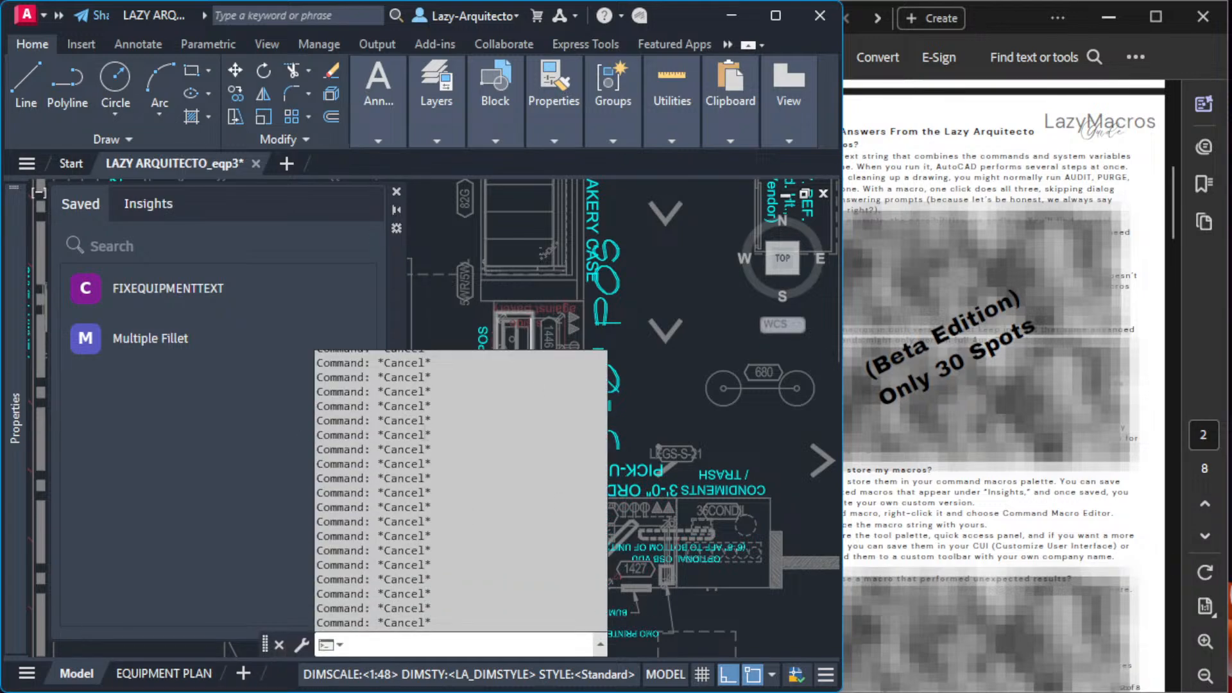
key("Escape")
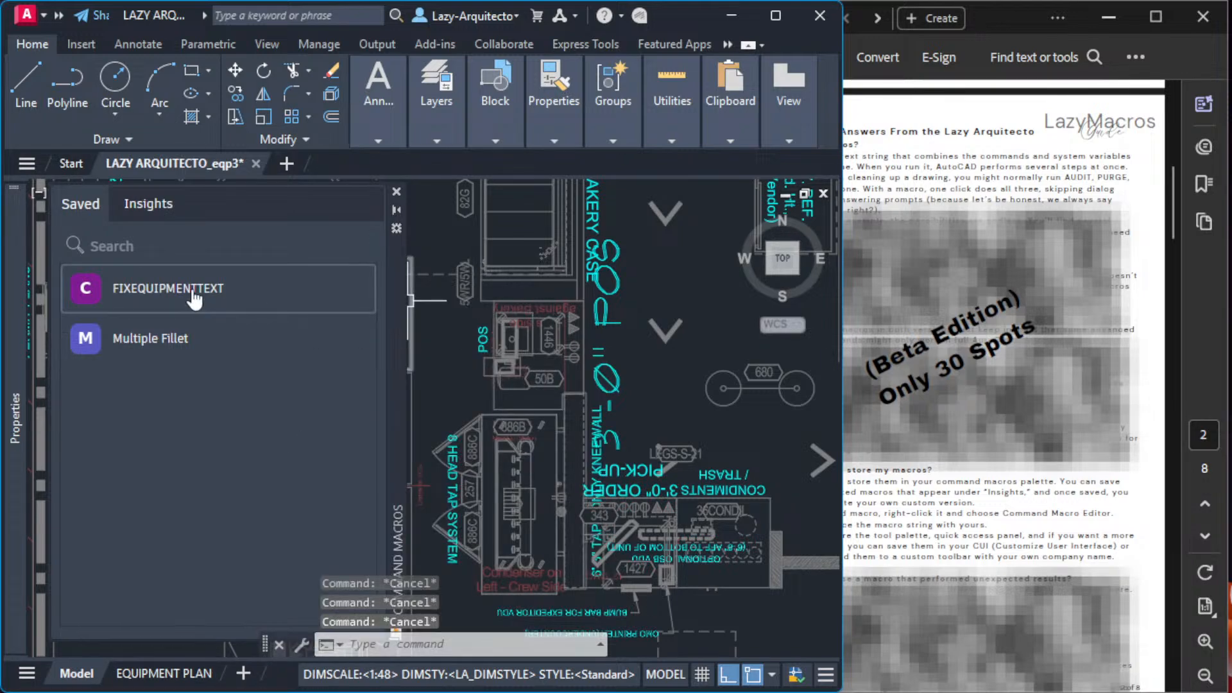
left_click(193, 297)
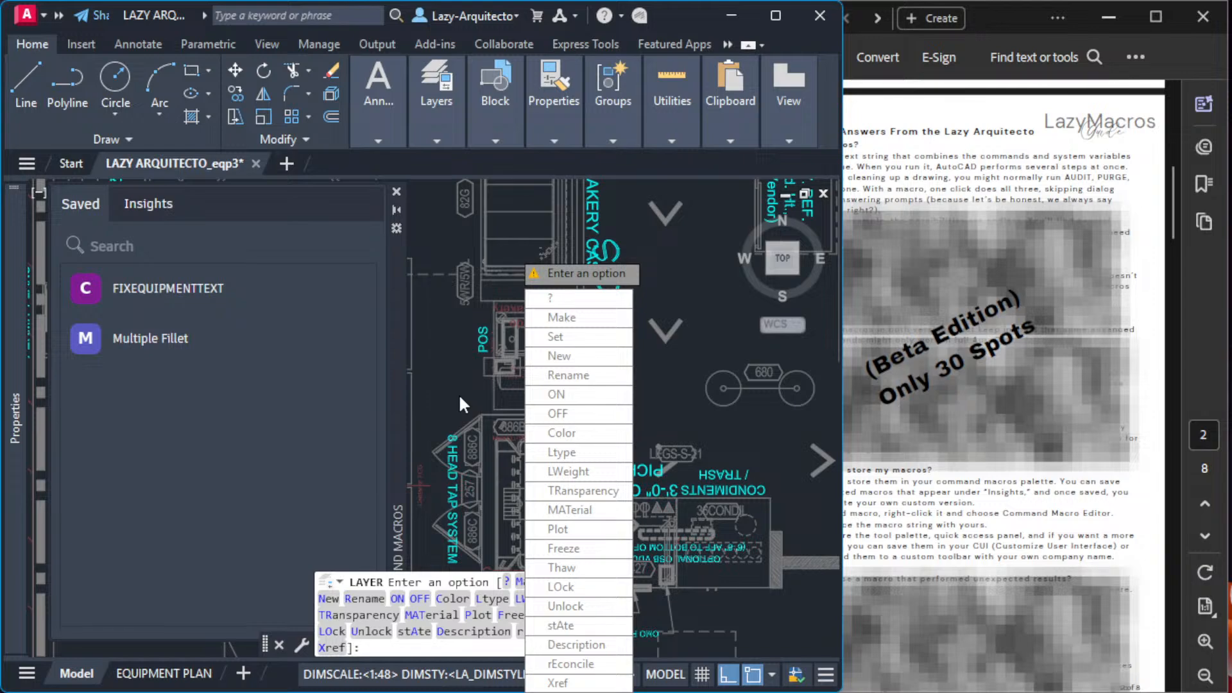
Step: Compare the split macro parts in the Notion notes, especially the ._ssx;;la;DEFPOINTS;e;TEXT,MTEXT;; bullet, and return to AutoCAD
key("alt+Tab")
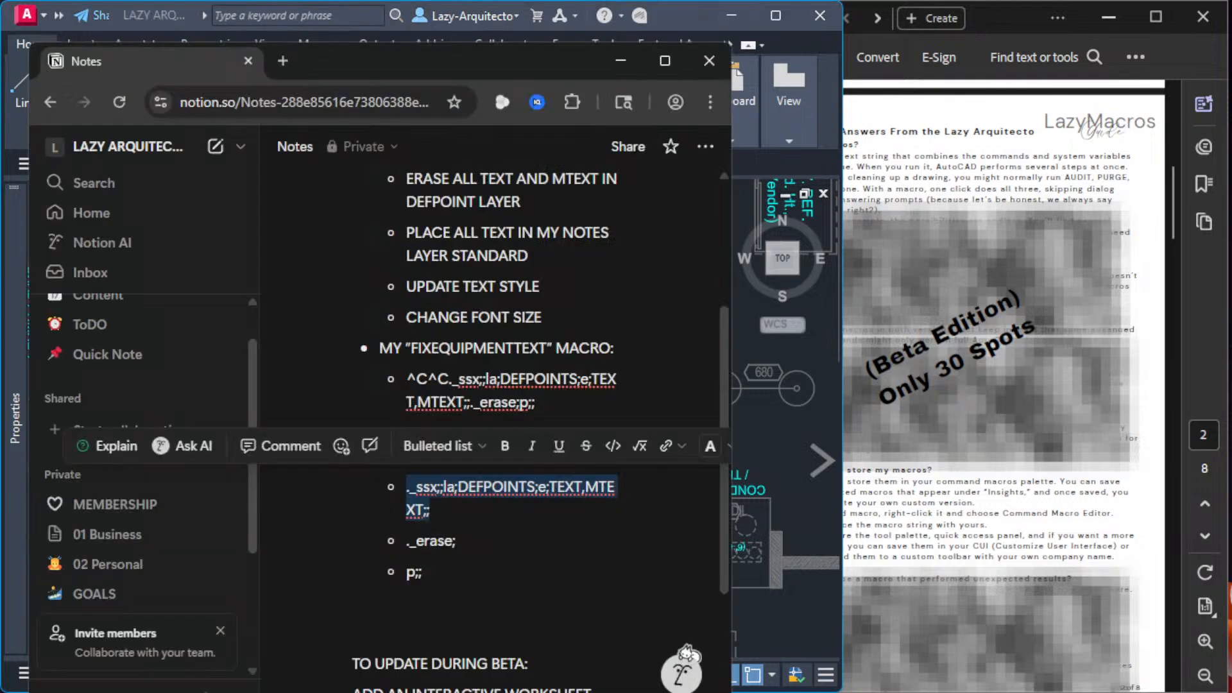
left_click(443, 513)
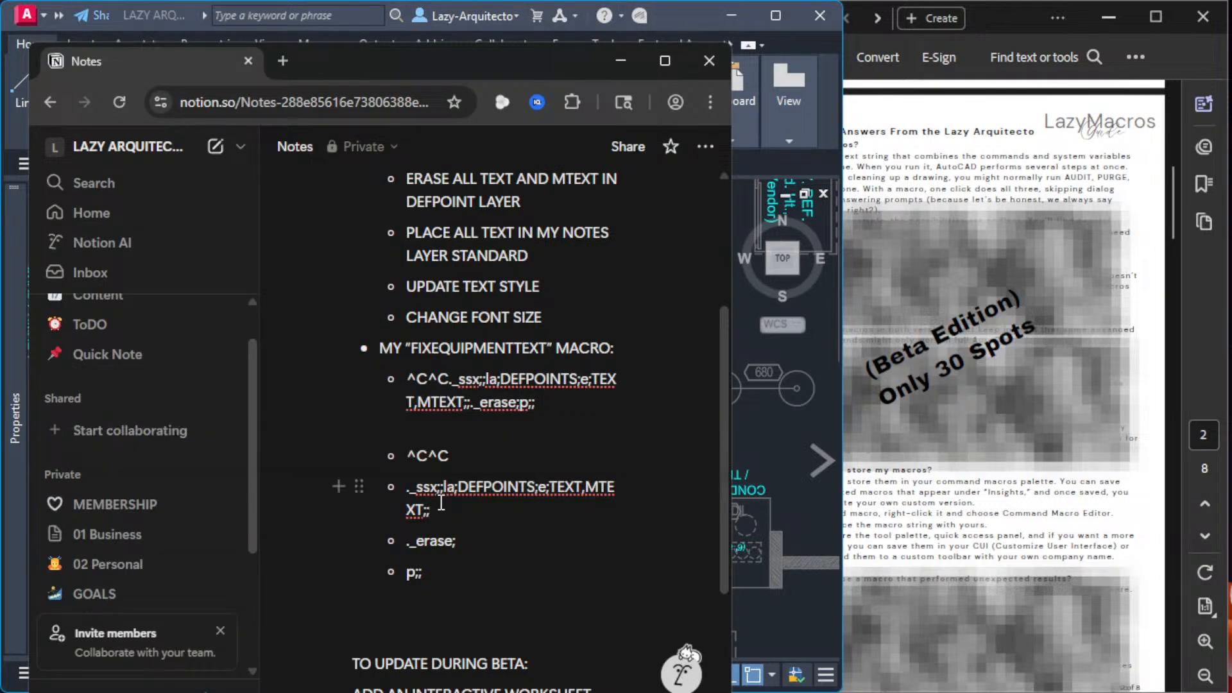
left_click_drag(451, 455, 407, 457)
left_click_drag(458, 542, 408, 577)
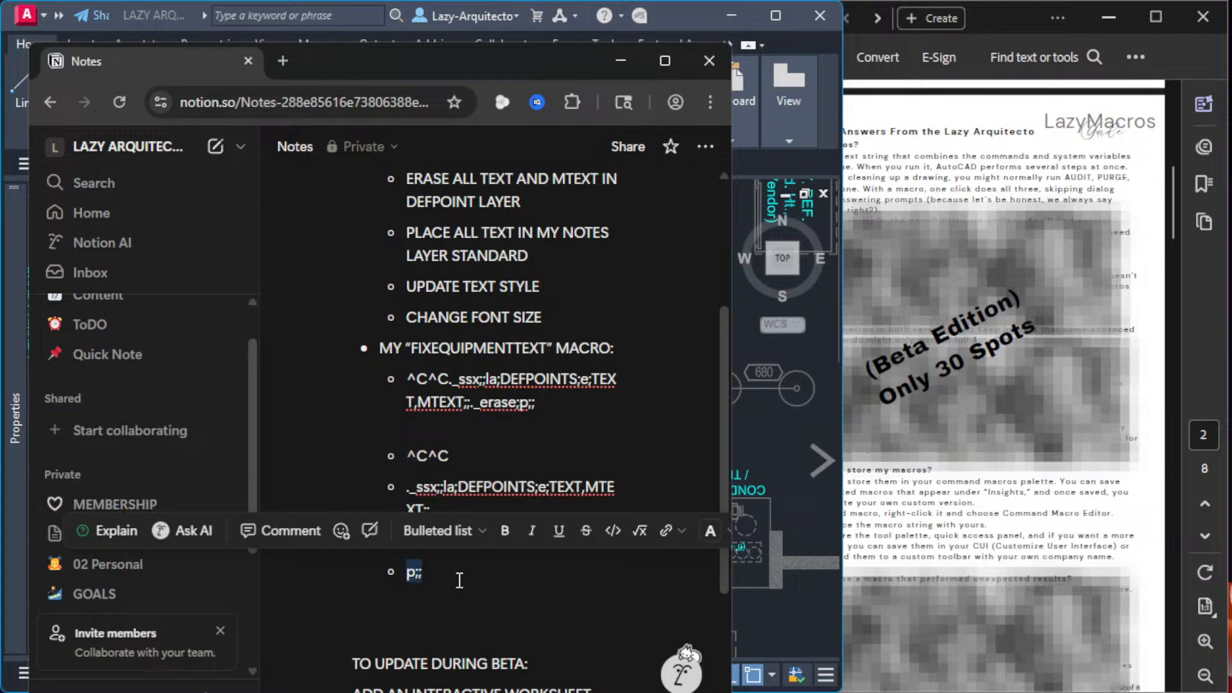
left_click(458, 577)
left_click_drag(429, 511, 408, 488)
left_click(453, 522)
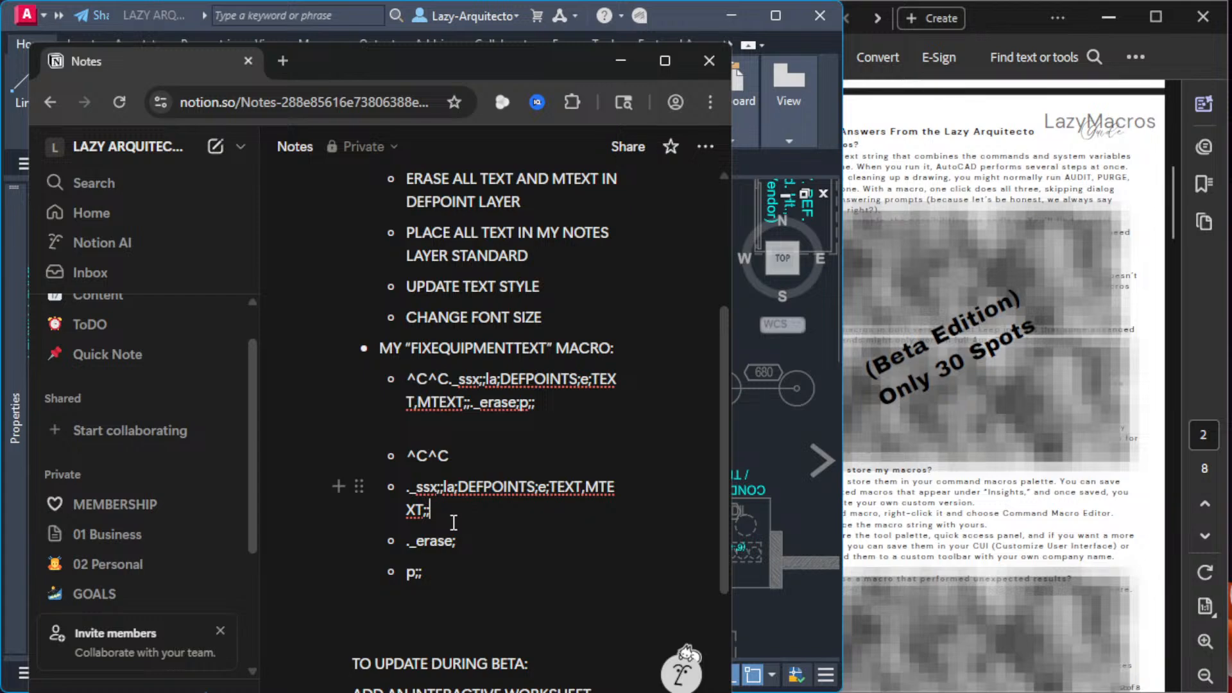
left_click(620, 61)
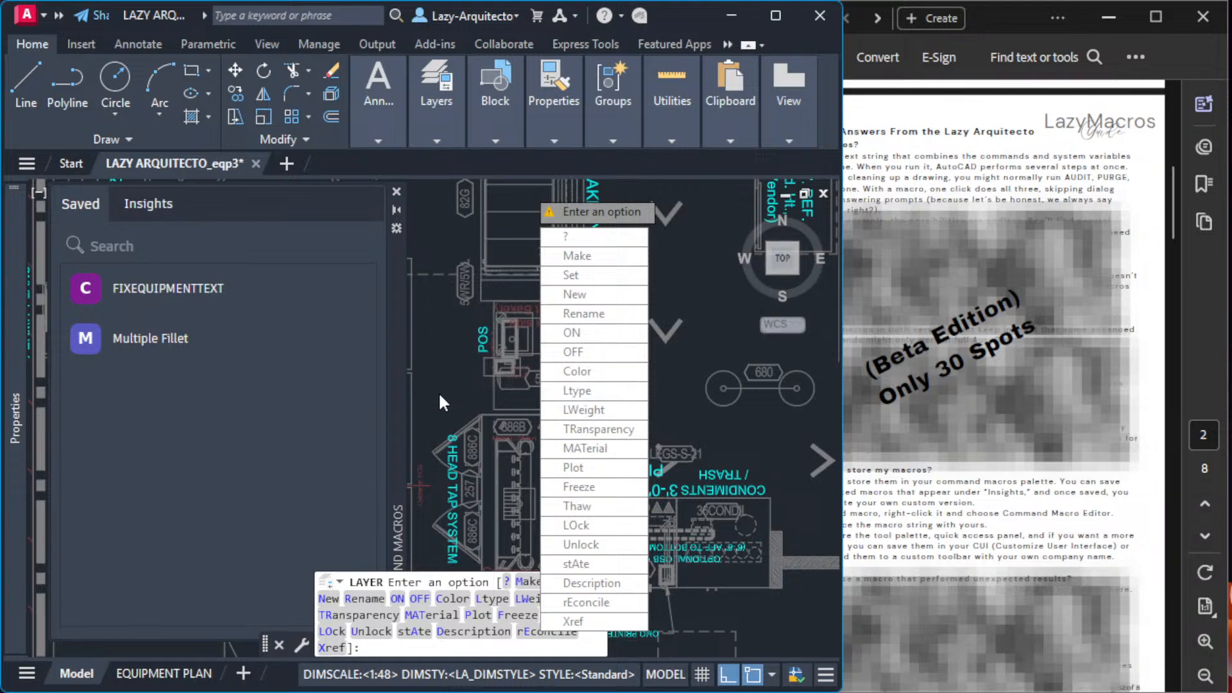
Step: Examine the ._SSX and LAYER lines in the widened command history of the macro run, and cancel the pending LAYER command
type("DEFPOINTS")
key("Return")
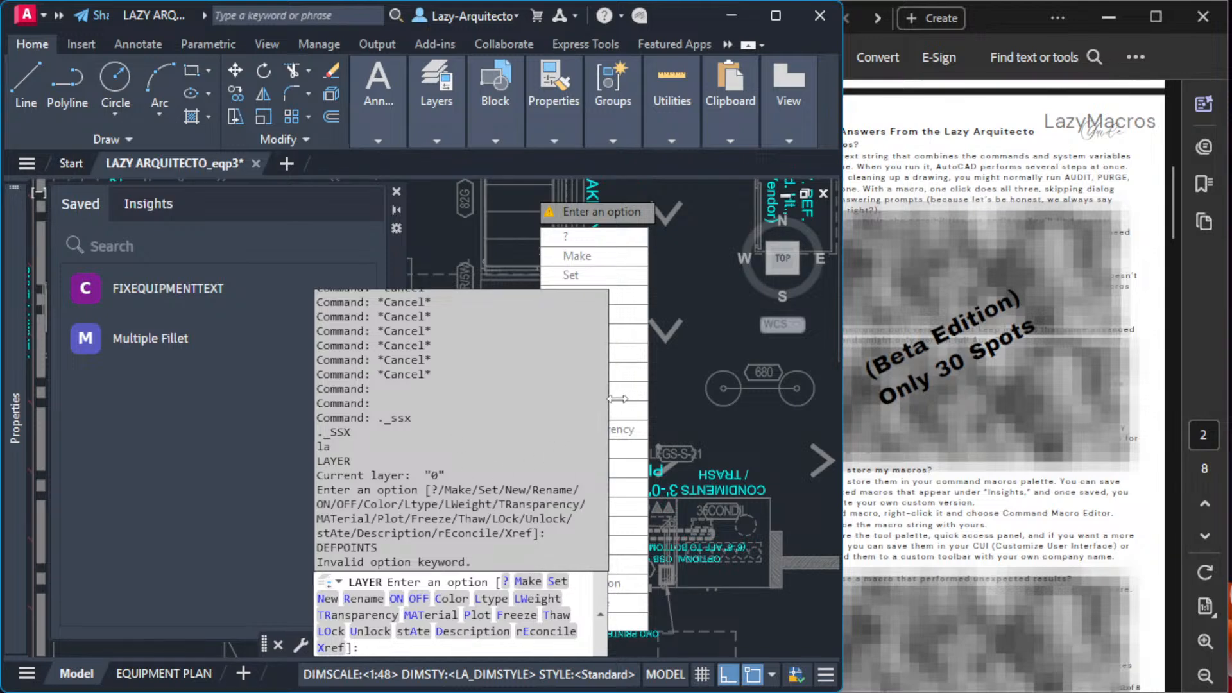
left_click_drag(605, 398, 691, 398)
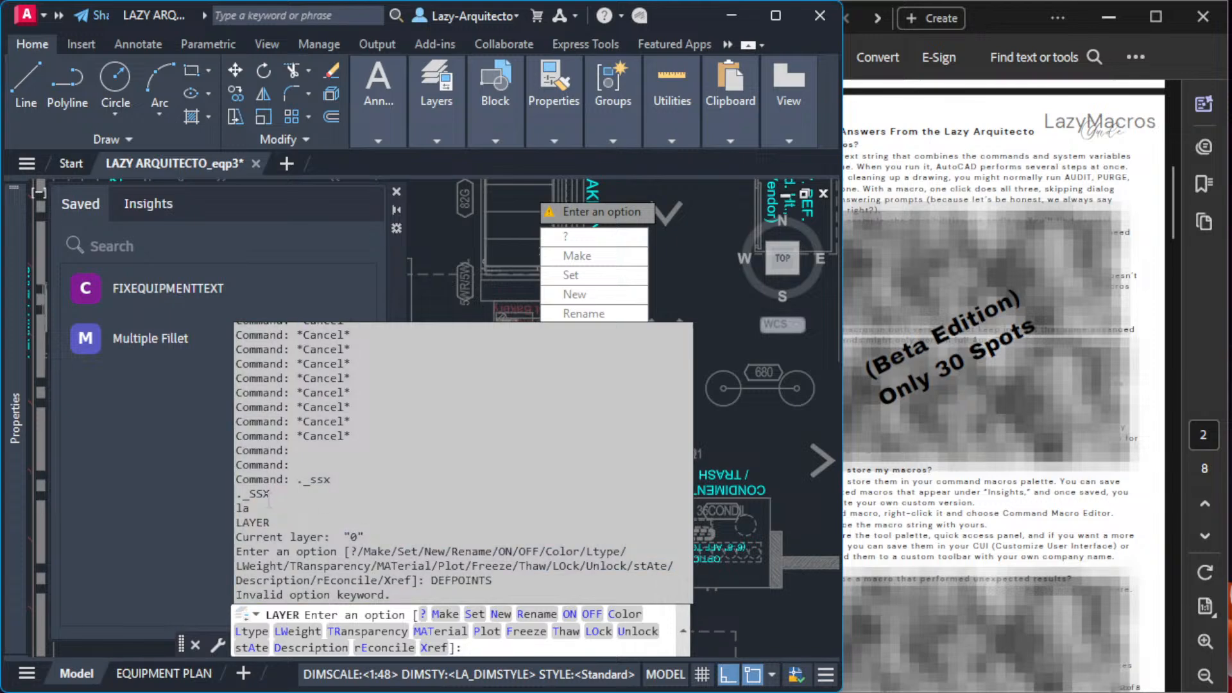
left_click_drag(250, 493, 269, 493)
left_click(259, 514)
left_click(720, 340)
key("Escape")
key("Escape")
middle_click_drag(665, 382, 627, 364)
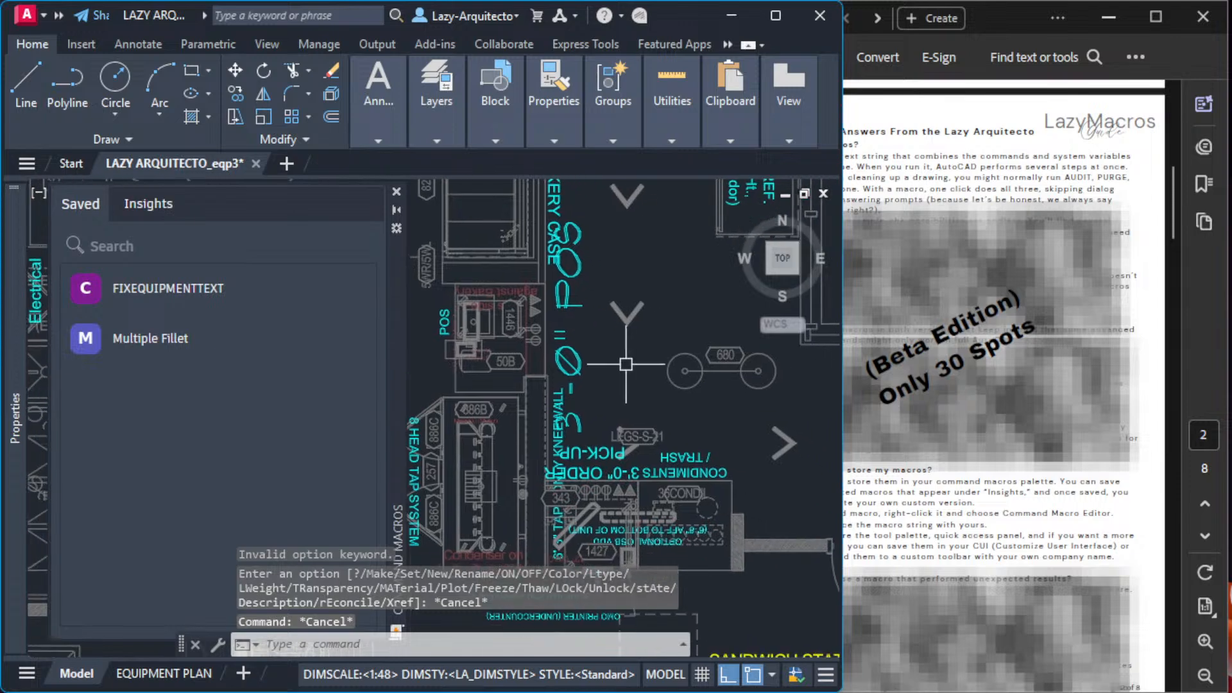
Step: Try running the SSX command on its own in the equipment plan and cancel any active command
type("SS")
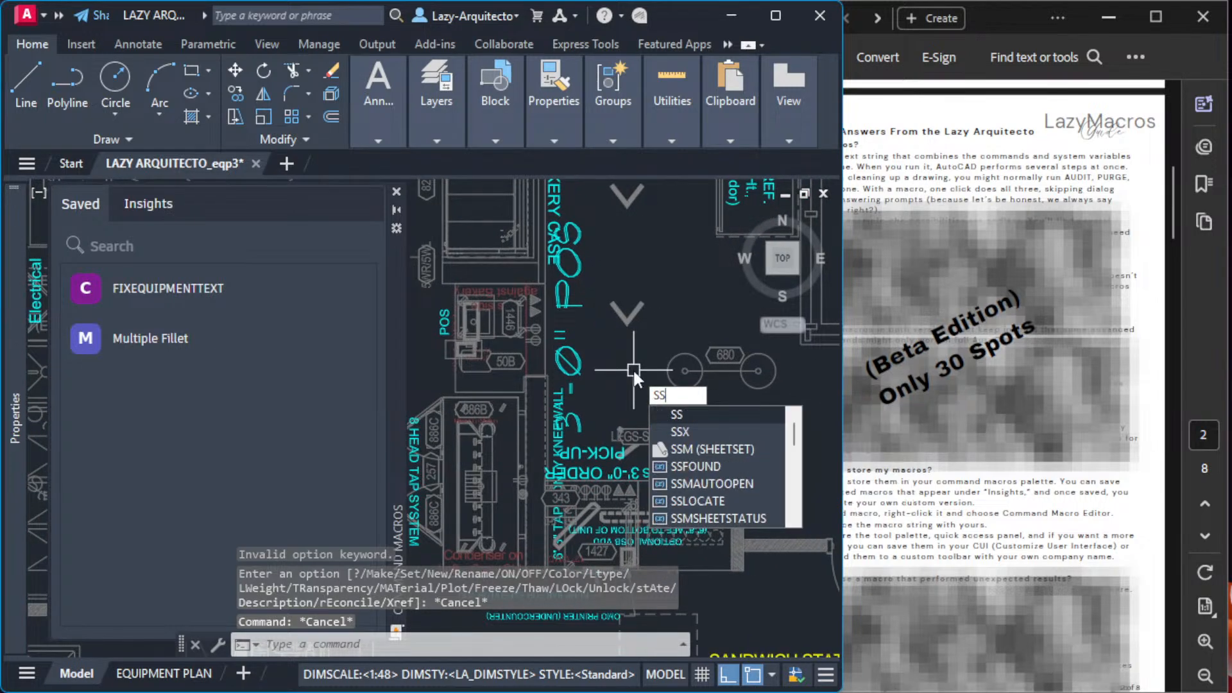
type("X")
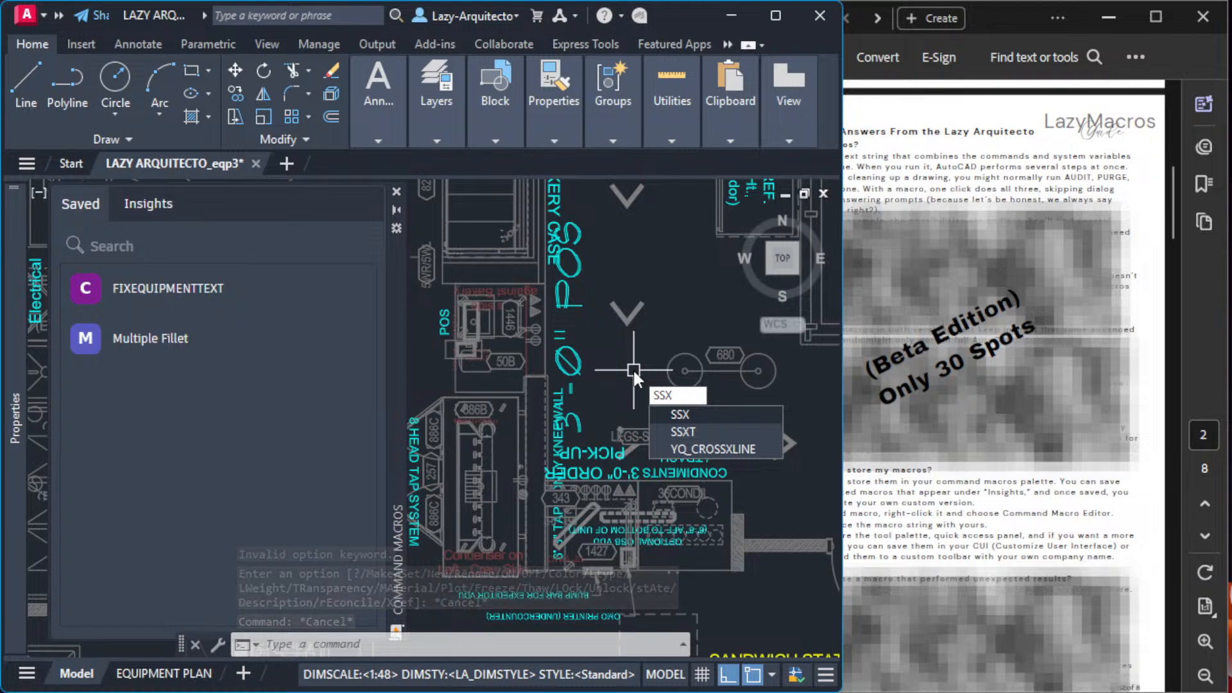
key("Return")
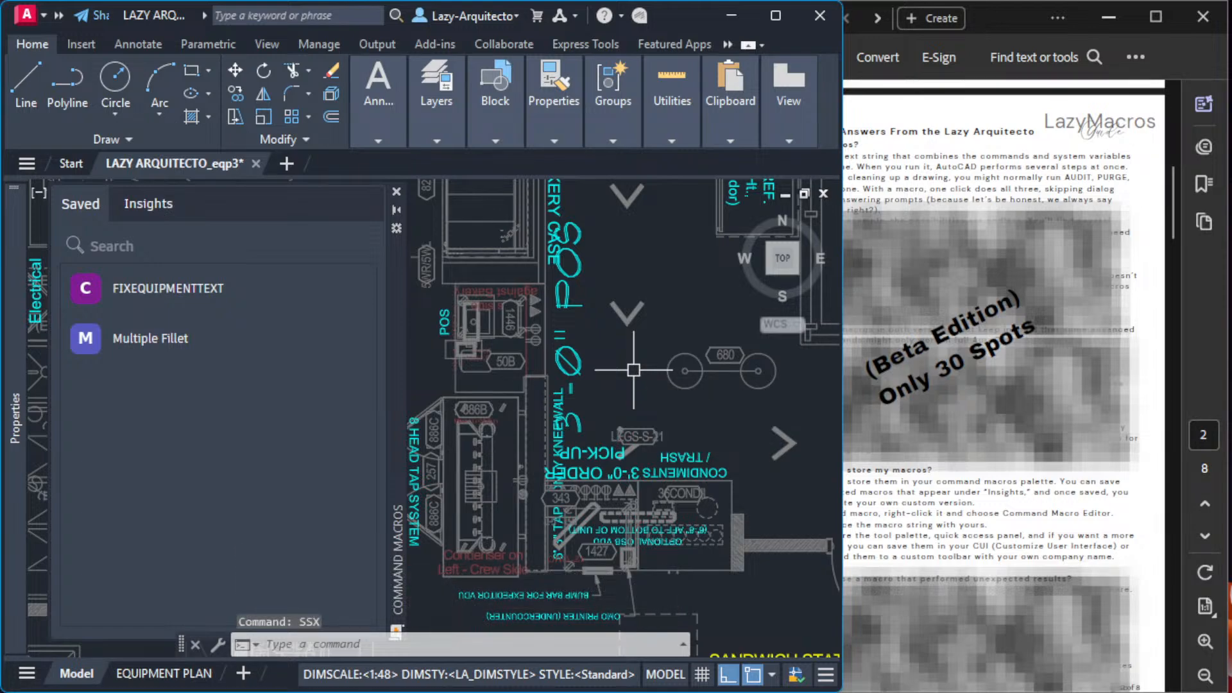
scroll(633, 370, "down", 5)
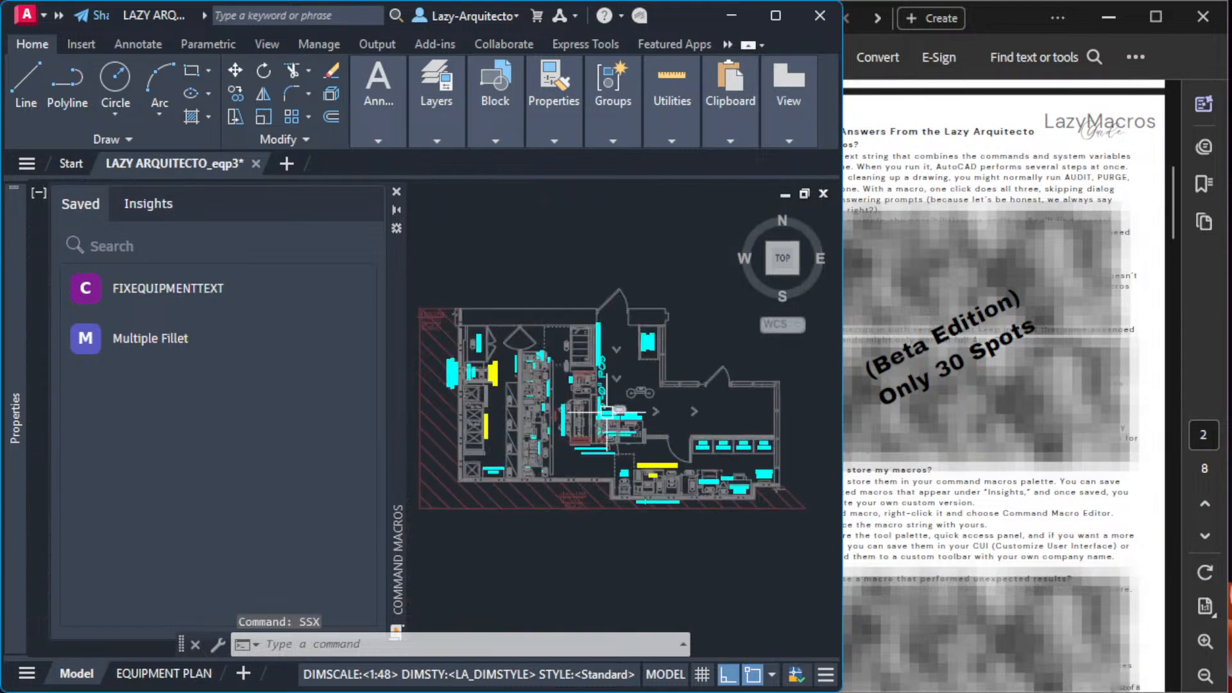
middle_click_drag(553, 436, 603, 435)
key("Escape")
key("Escape")
key("Escape")
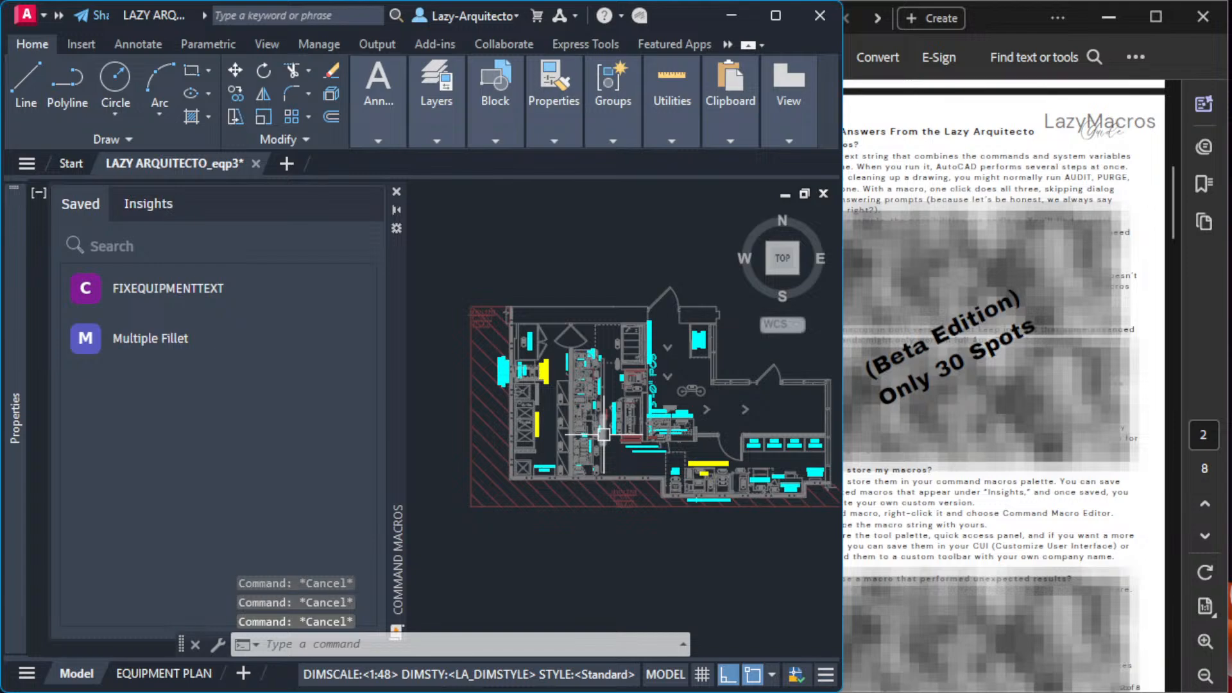
Step: Repeat the SSX command in the equipment plan, review its entries in the command history, and cancel
type("SSX")
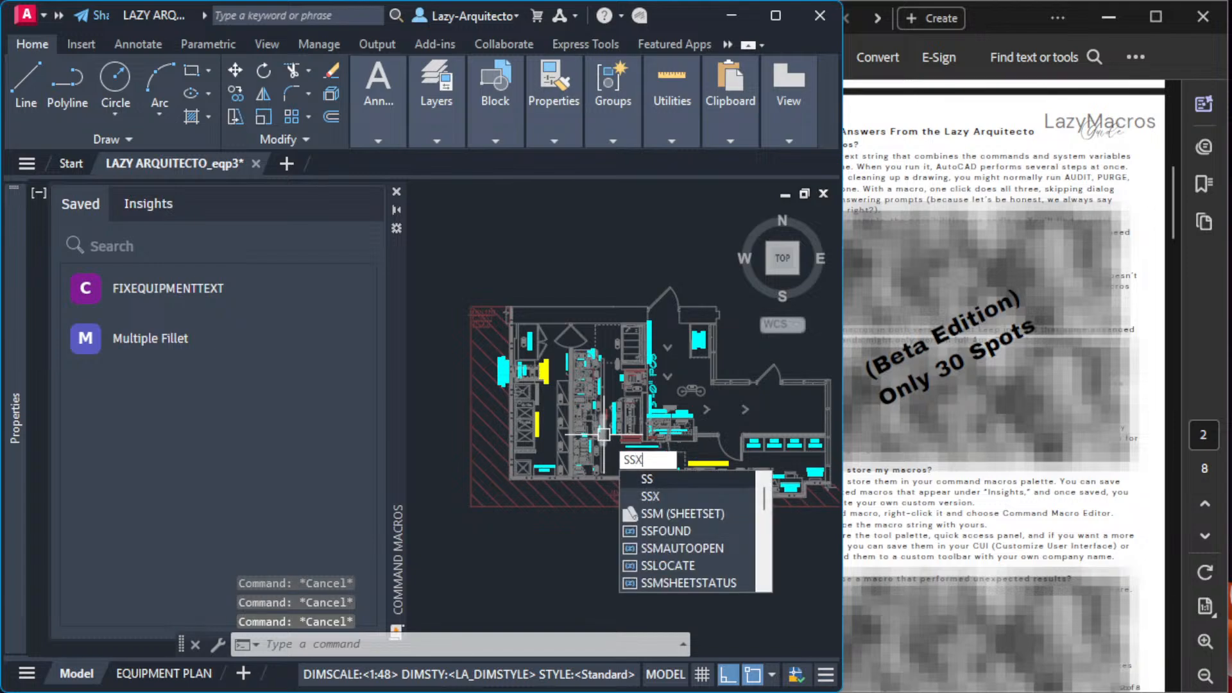
left_click(661, 476)
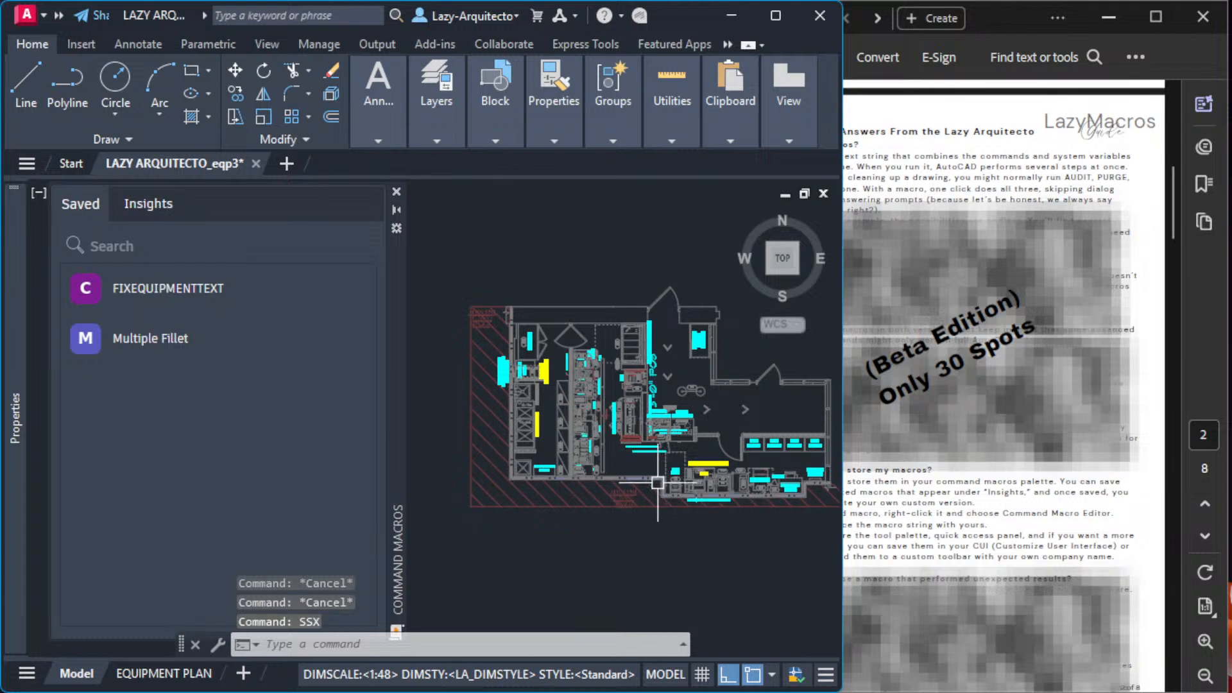
key("F2")
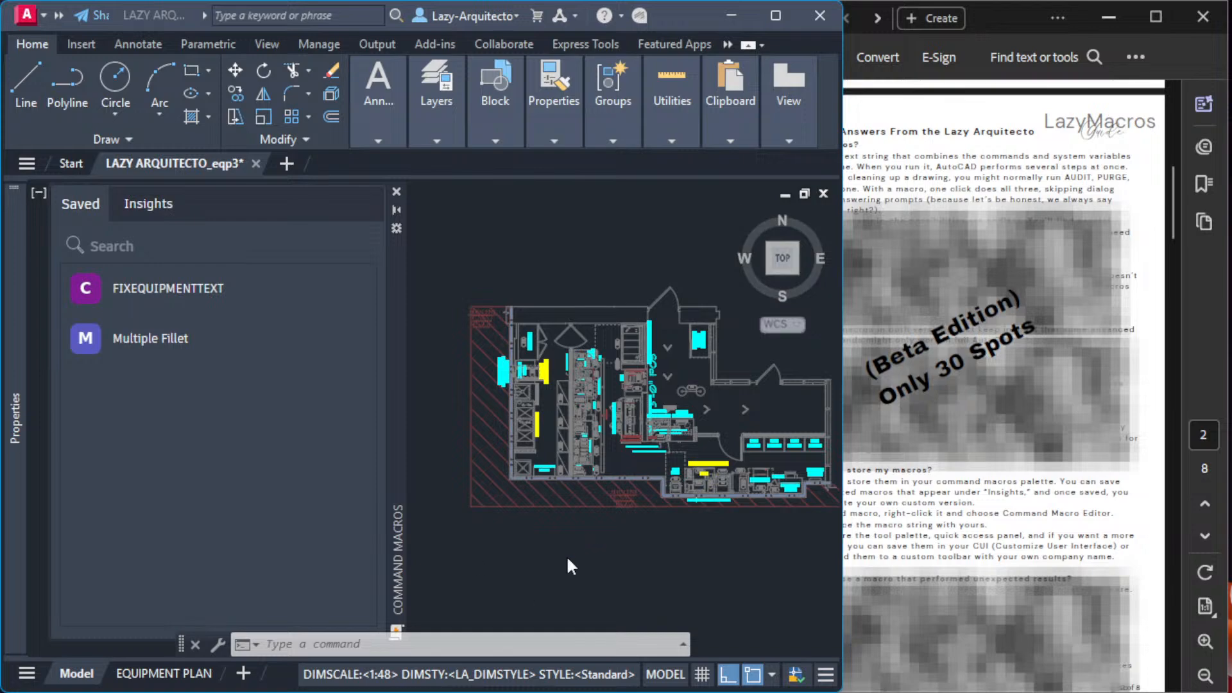
type("SSX")
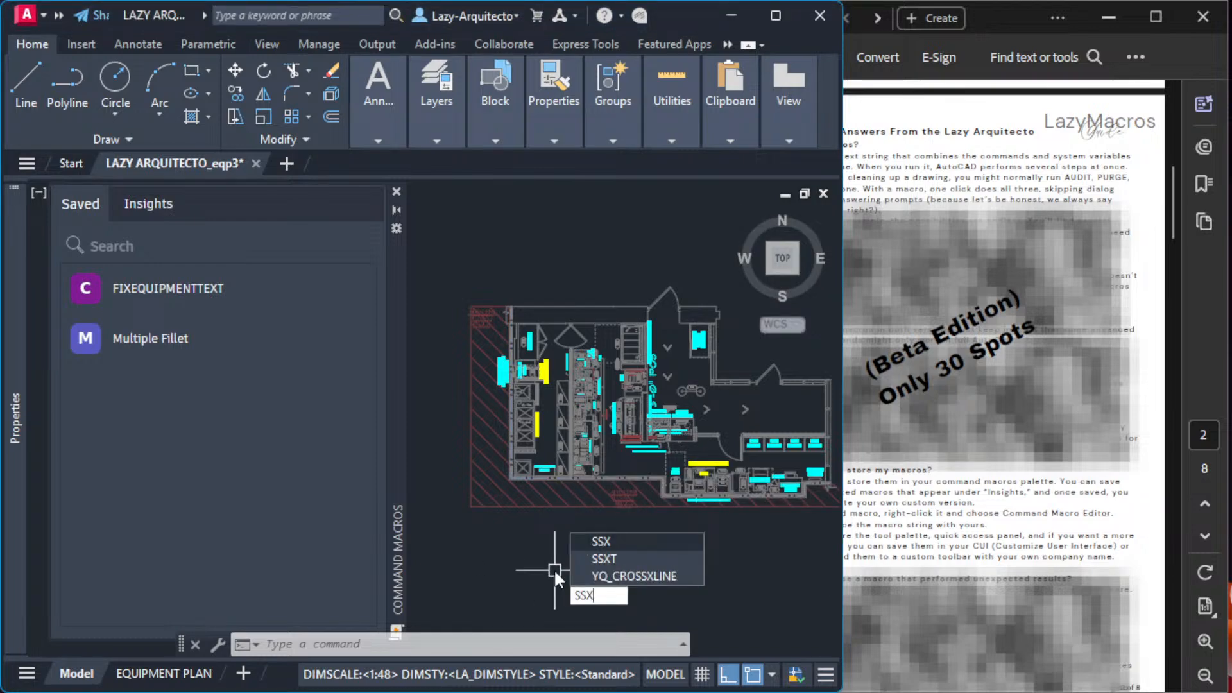
key("Return")
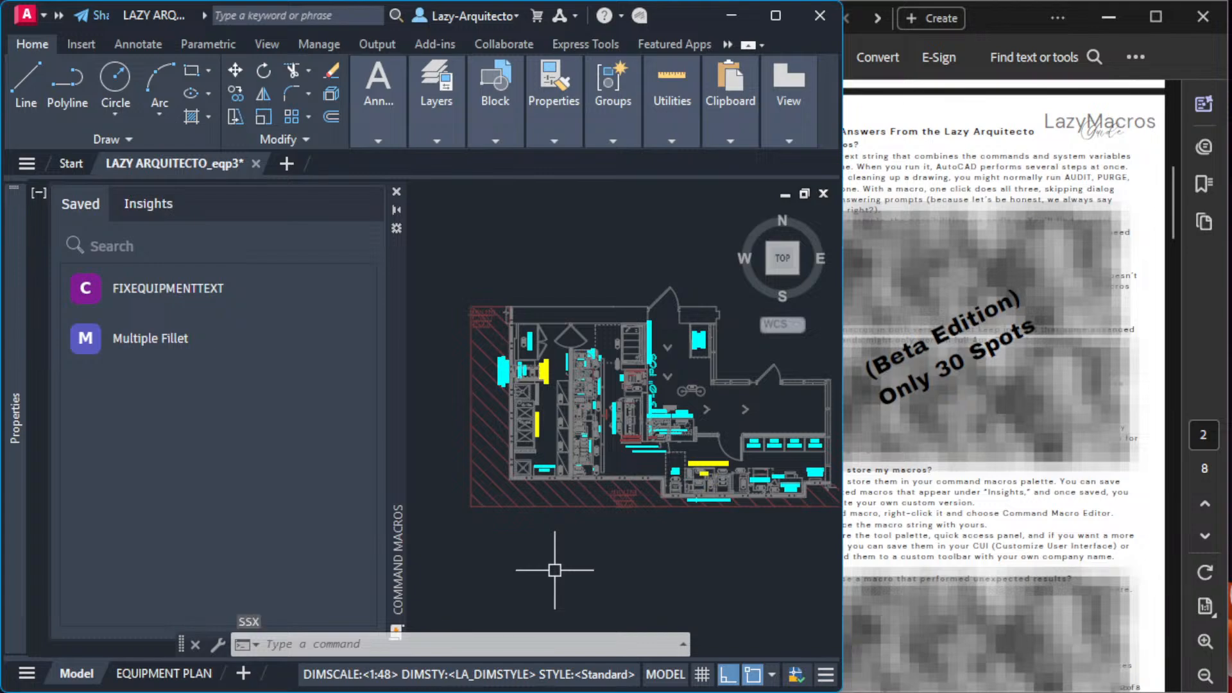
key("F2")
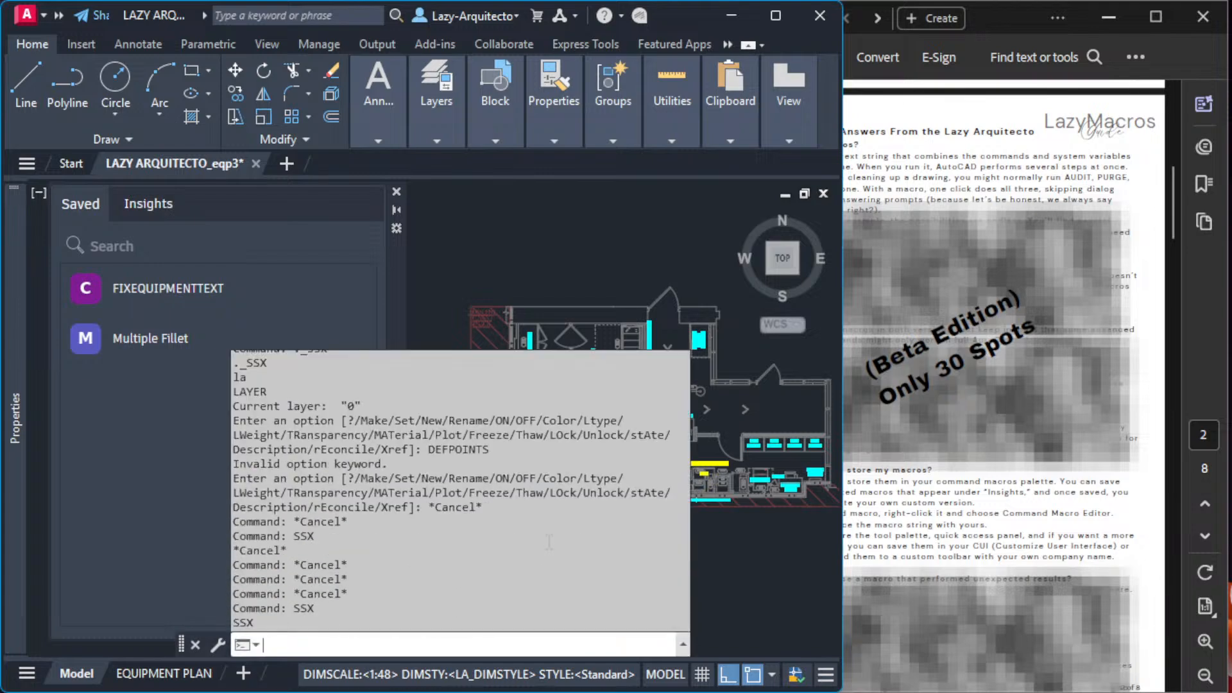
key("Escape")
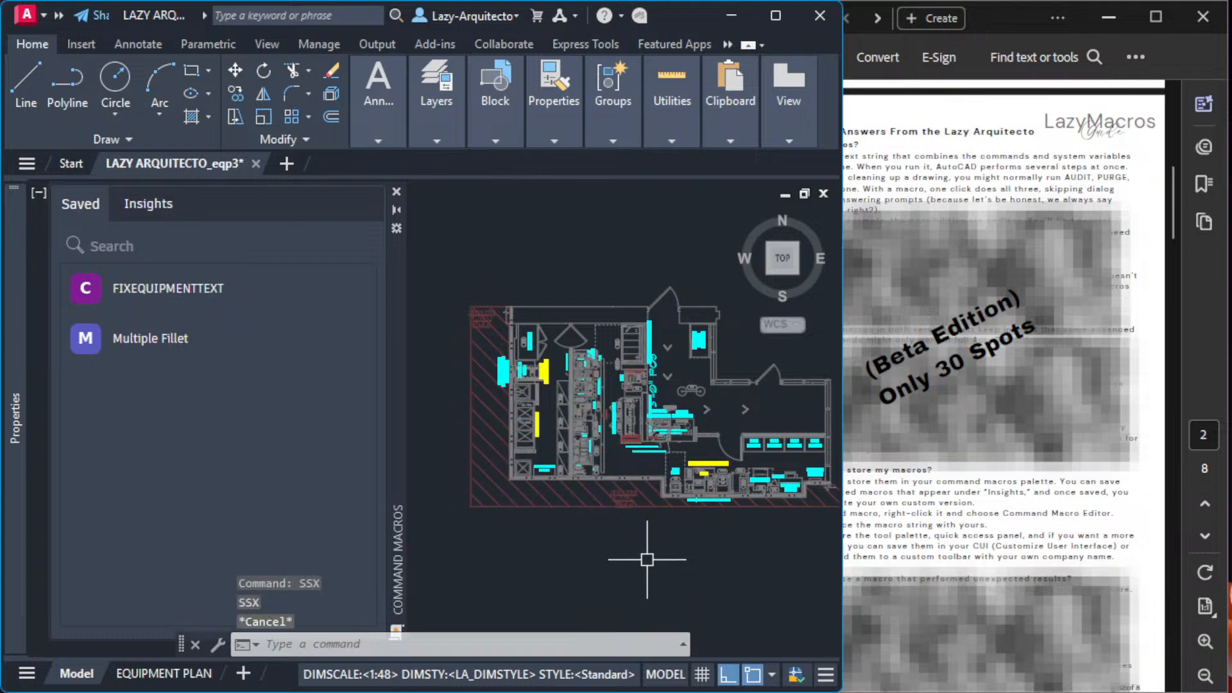
Step: Try the SSX command once more and cancel it
type("ssx")
key("Return")
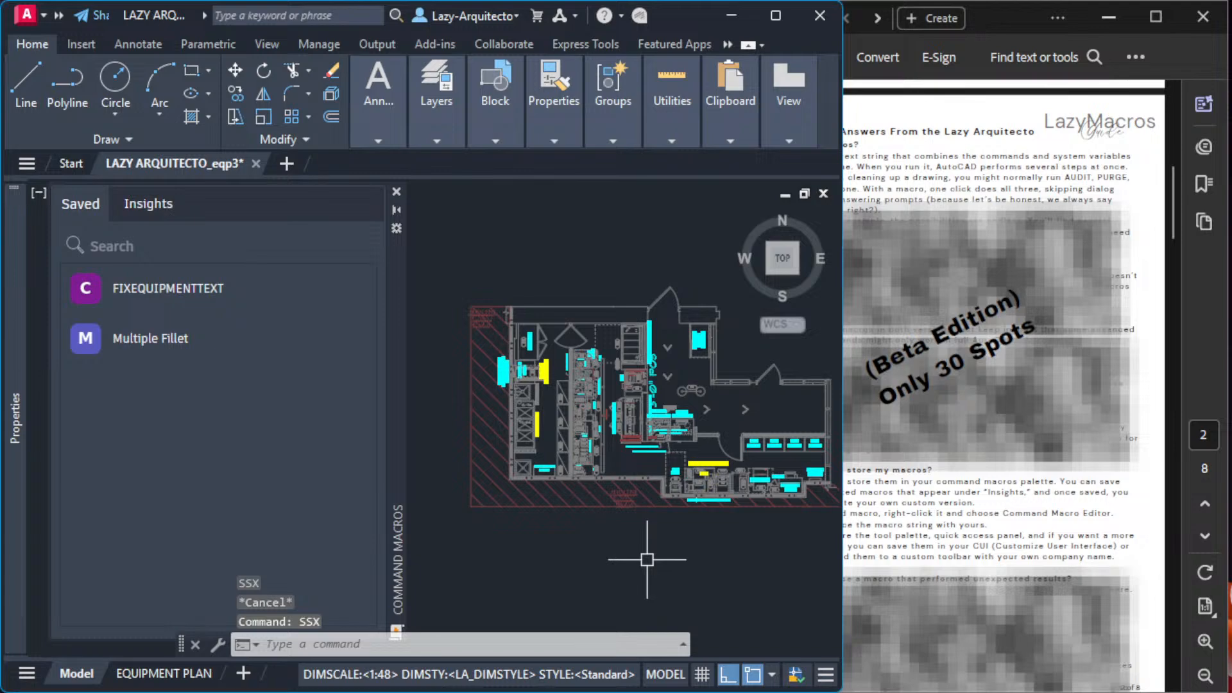
key("Escape")
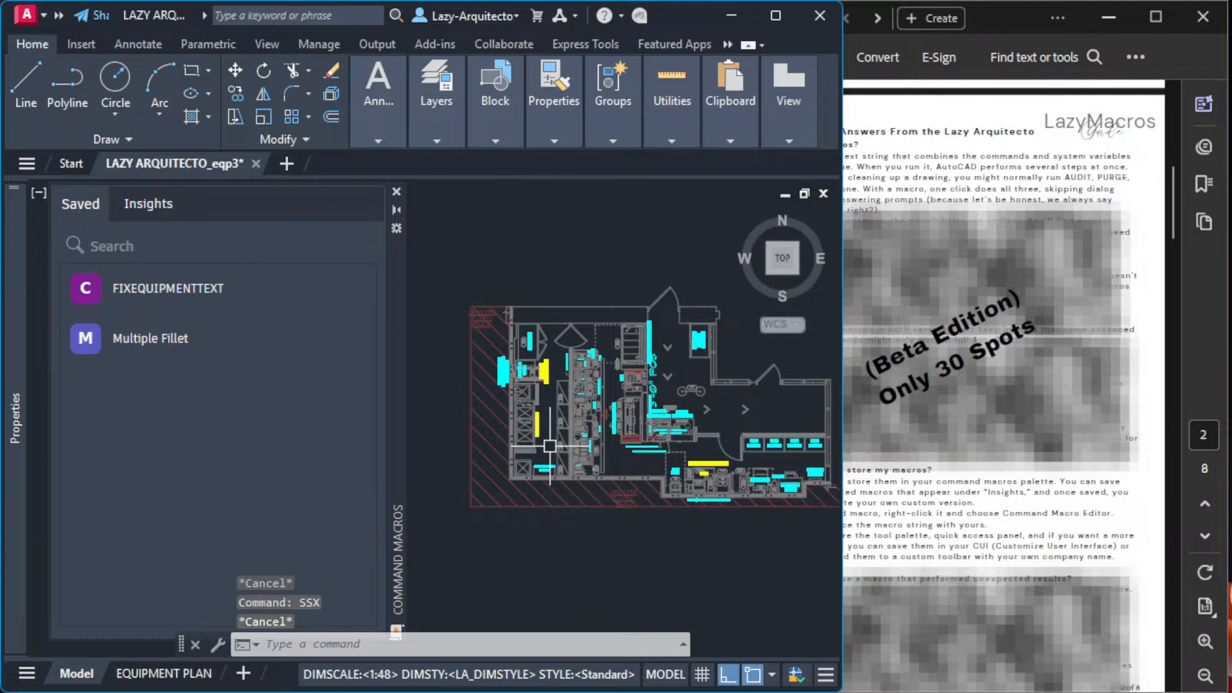
middle_click_drag(541, 417, 488, 425)
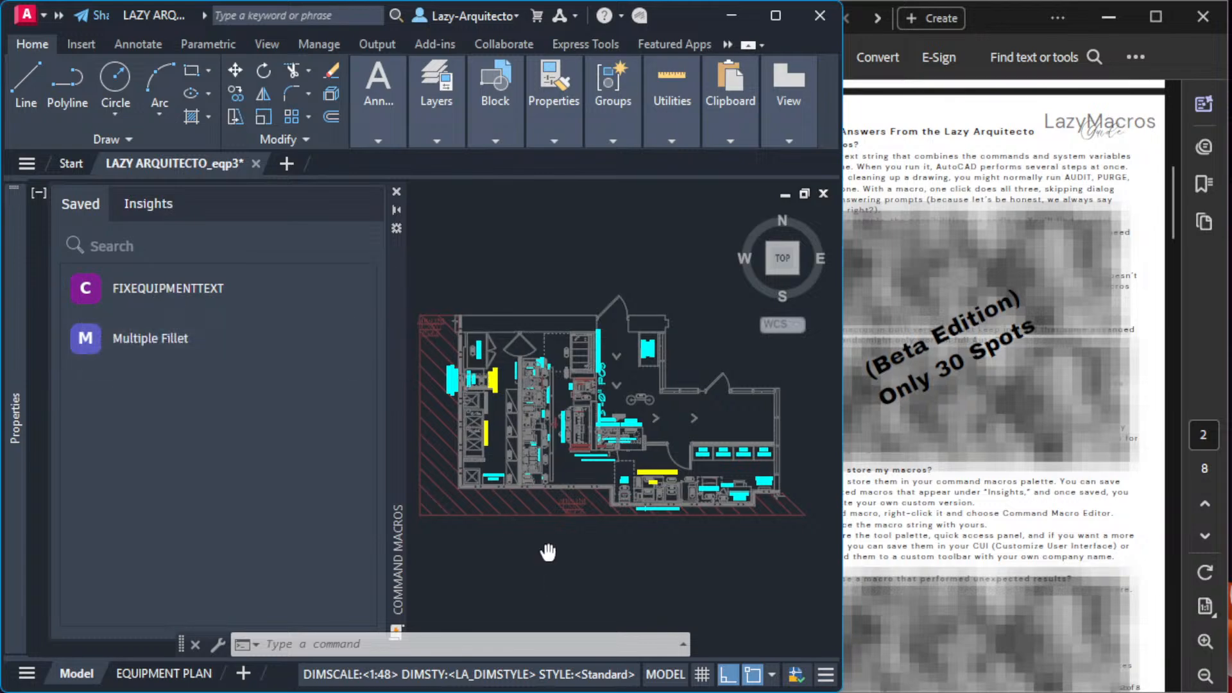
middle_click_drag(547, 550, 583, 545)
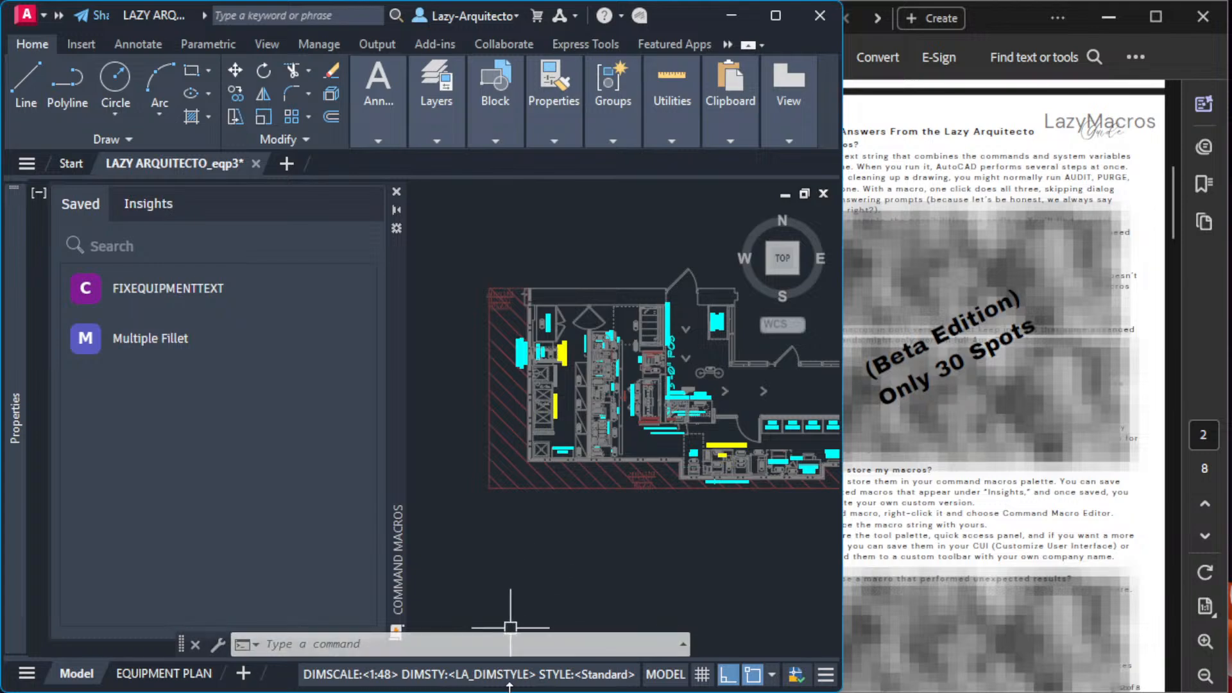
Step: Check the ssx part of the ._ssx;;la;DEFPOINTS;e;TEXT,MTEXT;; bullet in the Notion notes and return to AutoCAD
left_click(436, 141)
key("alt+Tab")
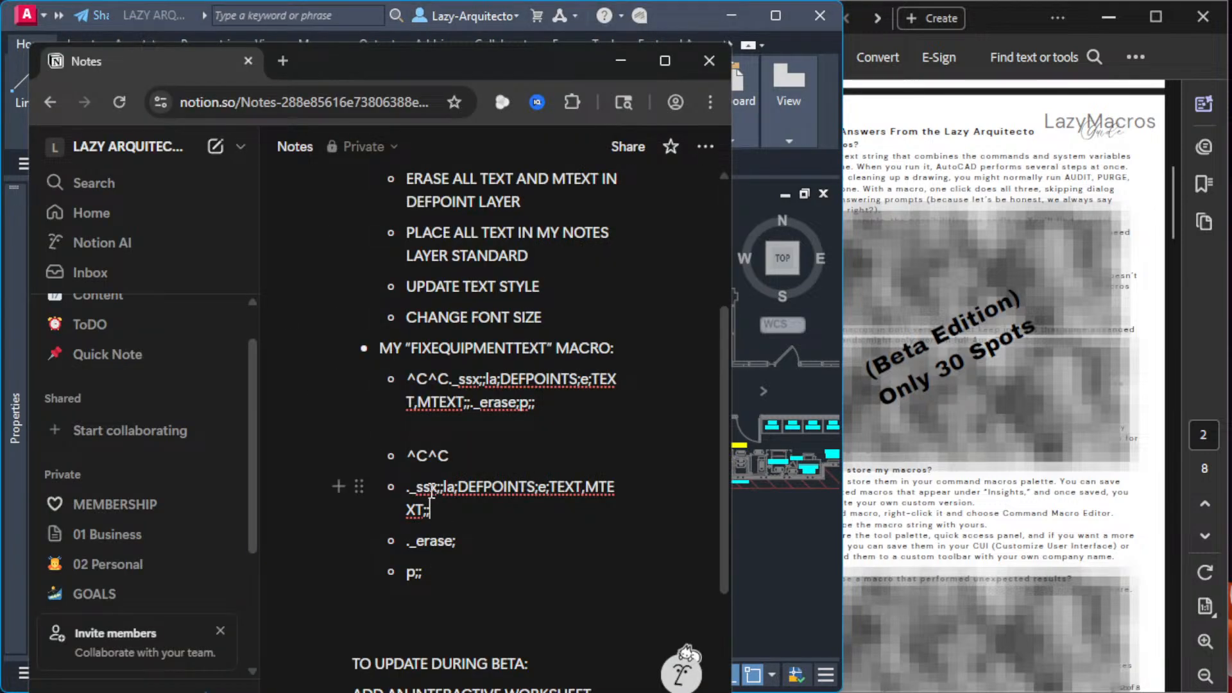
left_click_drag(416, 488, 439, 491)
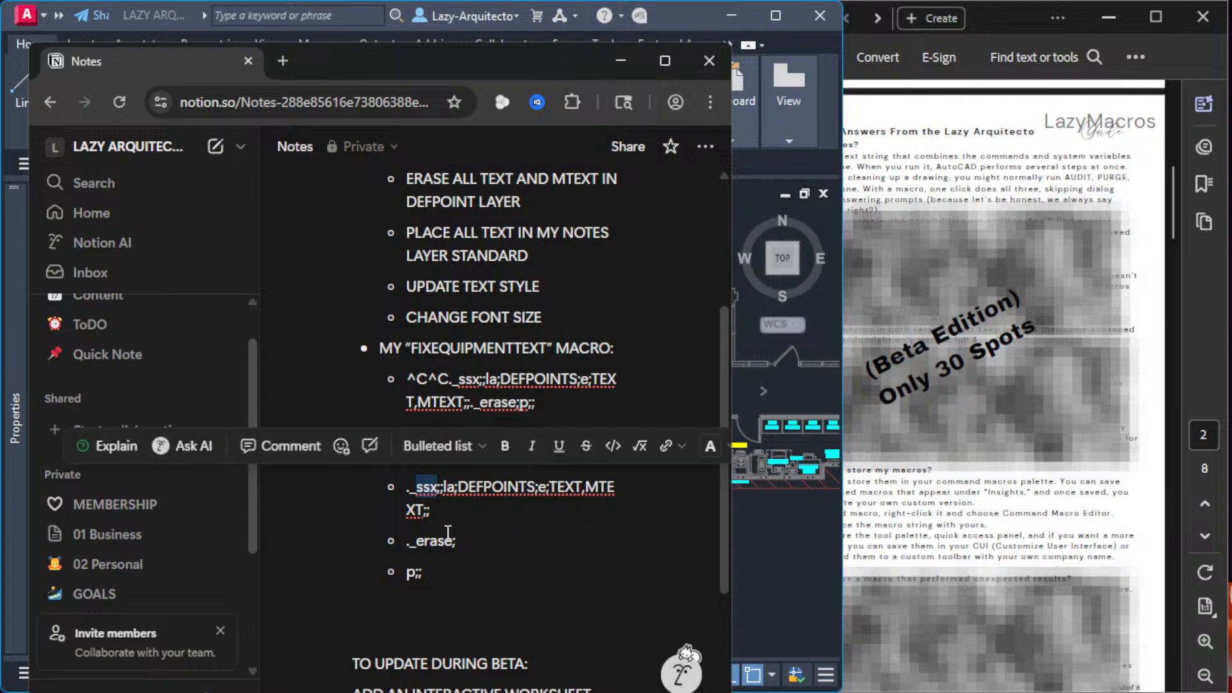
left_click(783, 550)
Step: Run SSX exactly as named in the notes and examine the latest SSX lines in the command history
mouse_move(596, 550)
middle_mouse_down()
mouse_move(564, 537)
mouse_move(607, 517)
middle_mouse_up()
type("SSX")
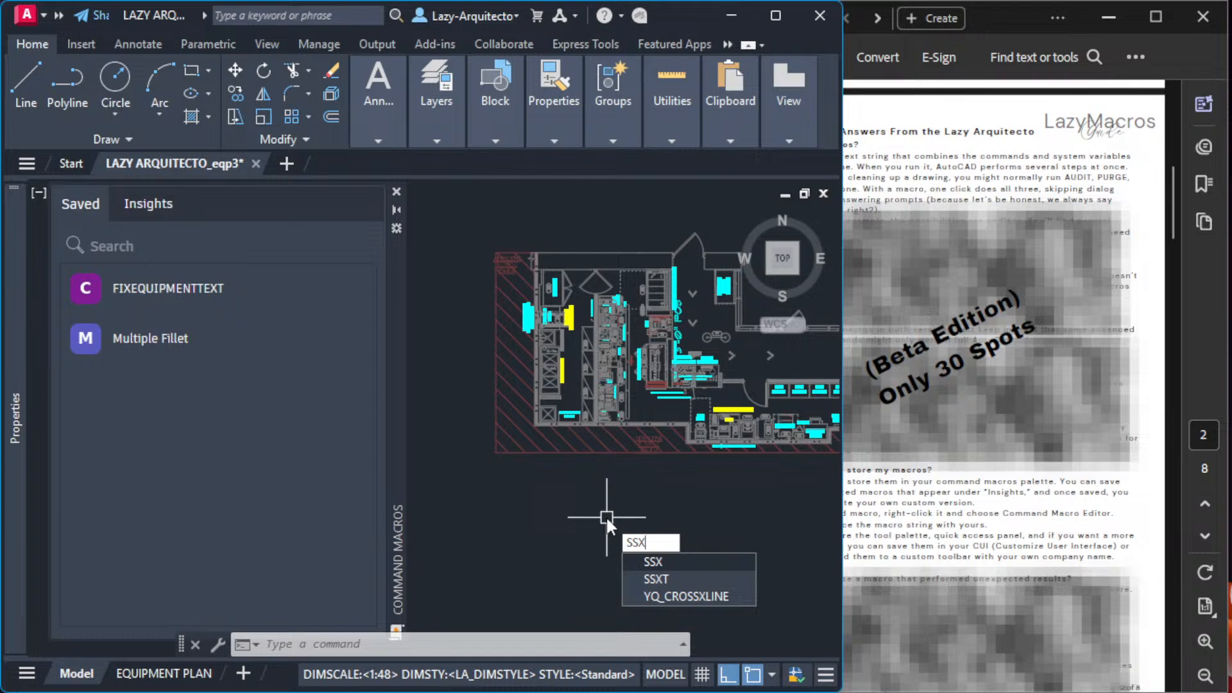
key("Return")
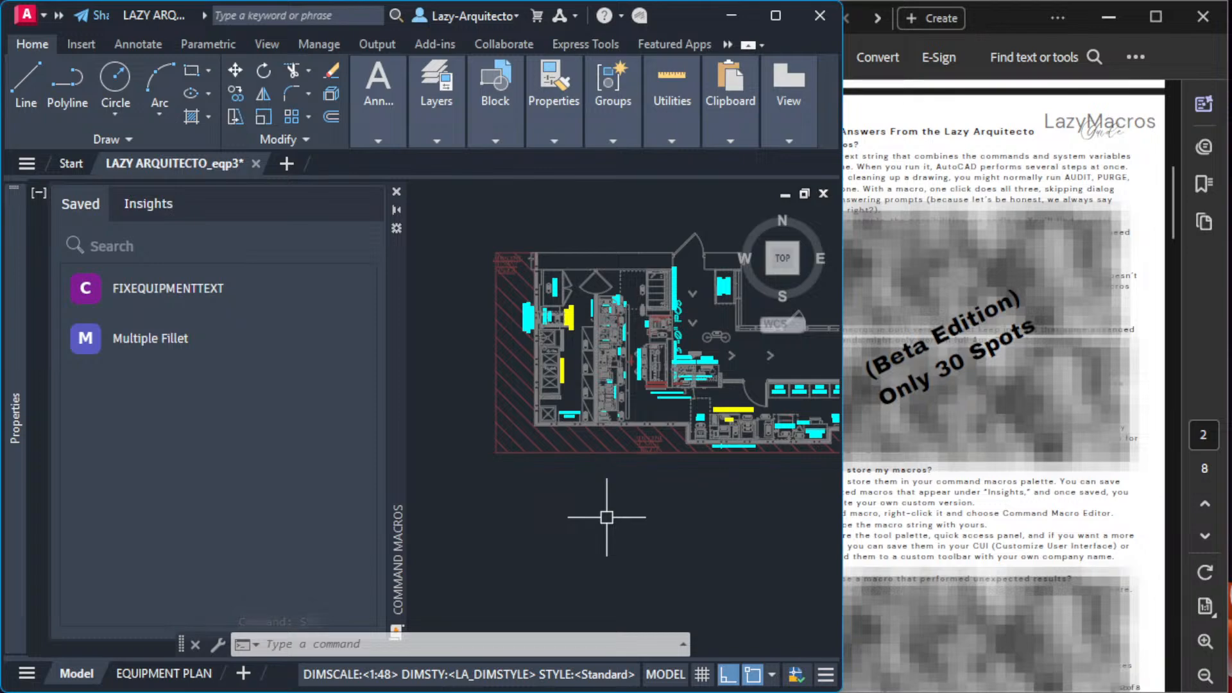
key("F2")
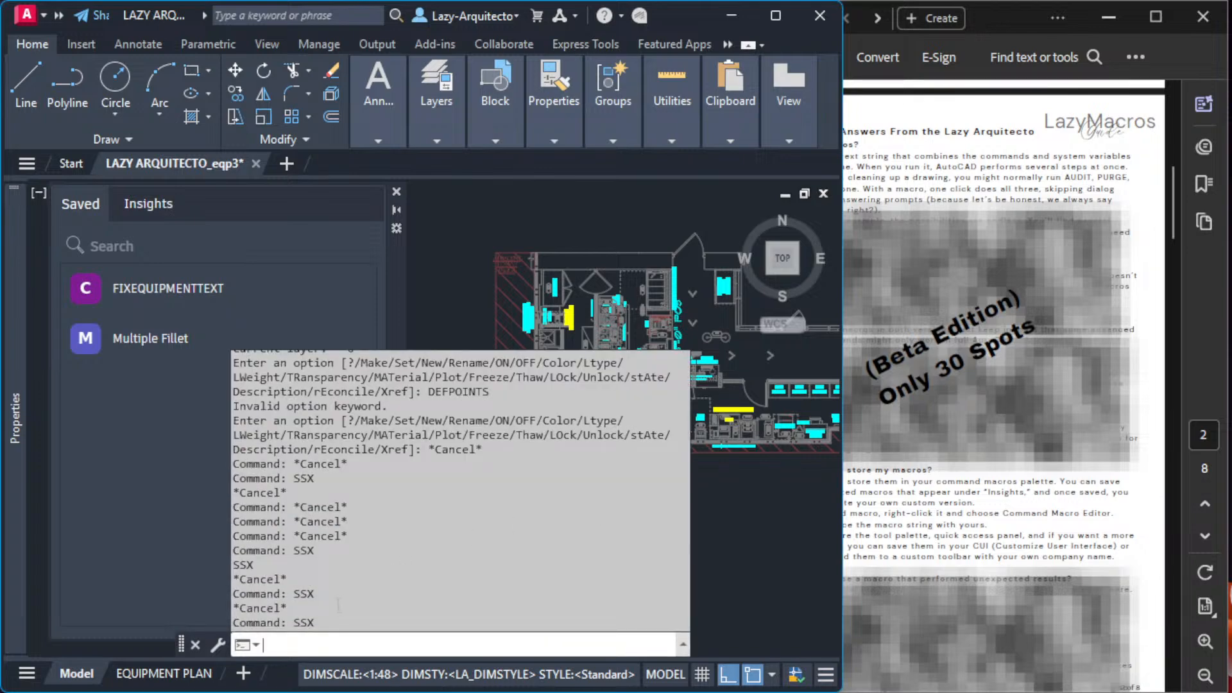
left_click_drag(324, 624, 257, 565)
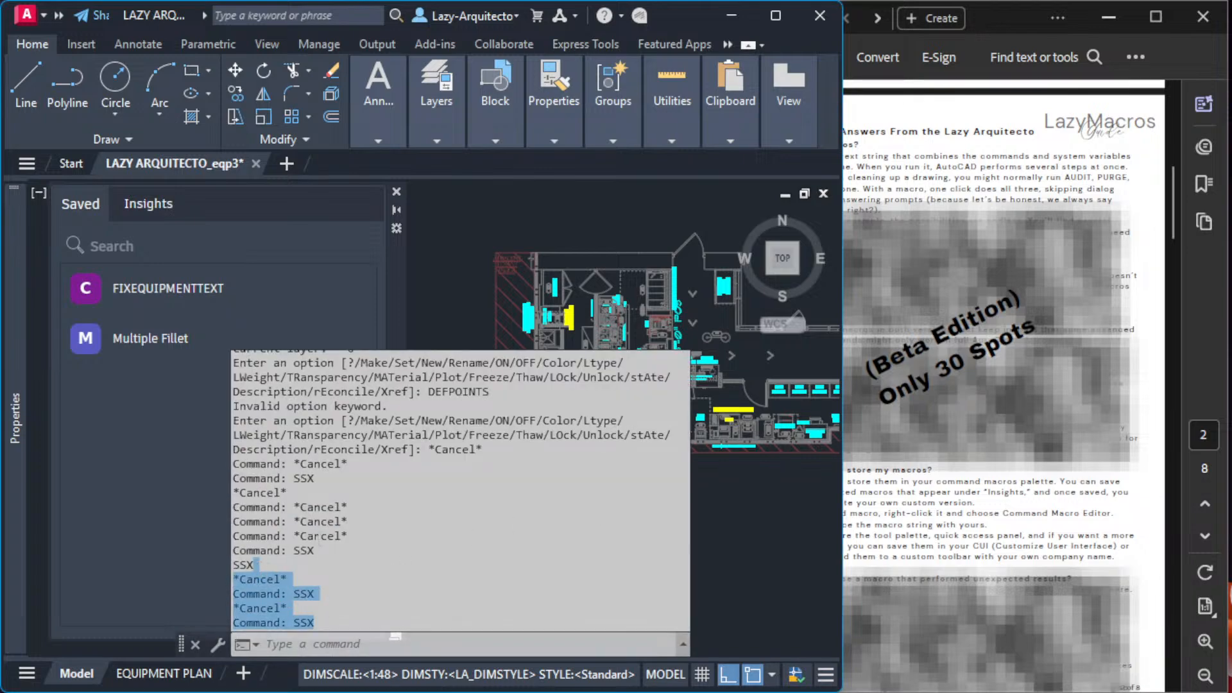
left_click(740, 547)
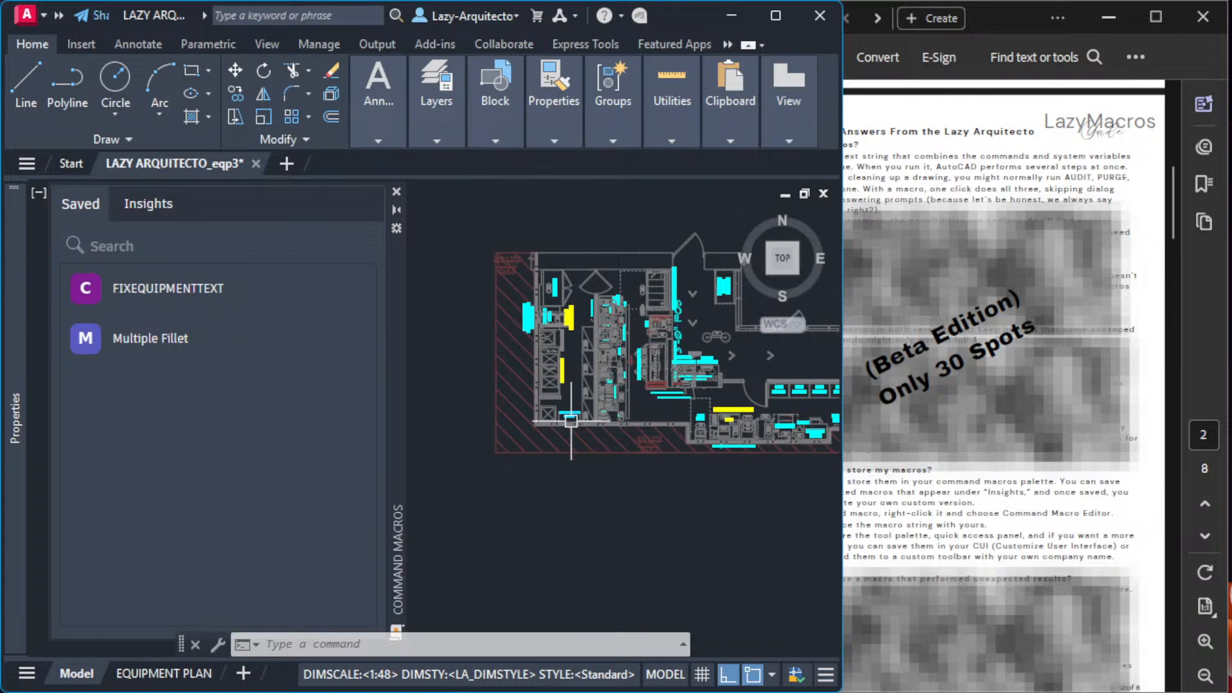
Step: Close the LAZY ARQUITECTO_eqp3 drawing with its changes saved, and close AutoCAD
middle_click_drag(526, 479, 491, 485)
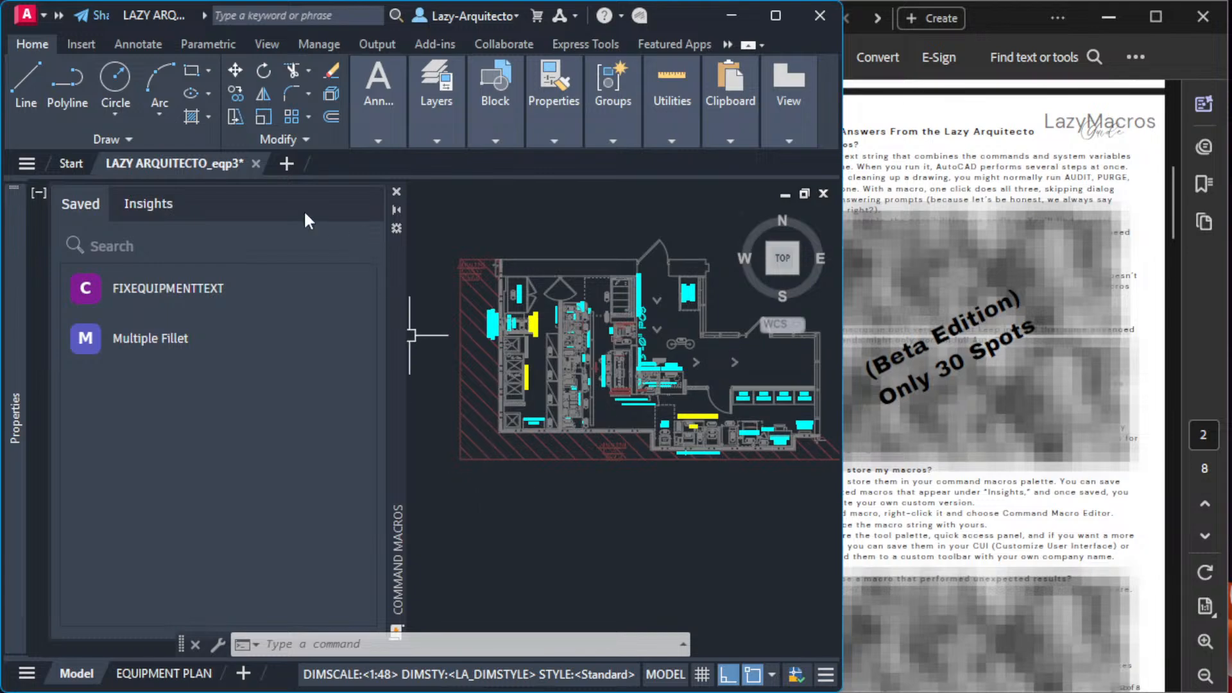
left_click(256, 164)
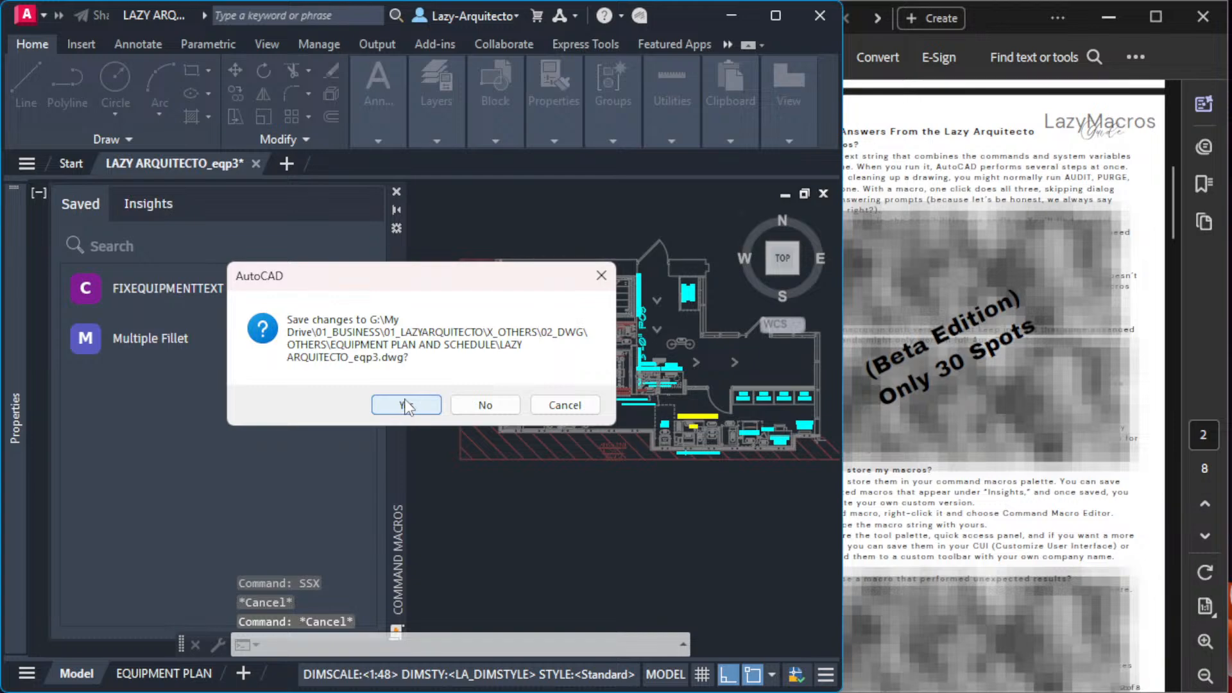
left_click(406, 405)
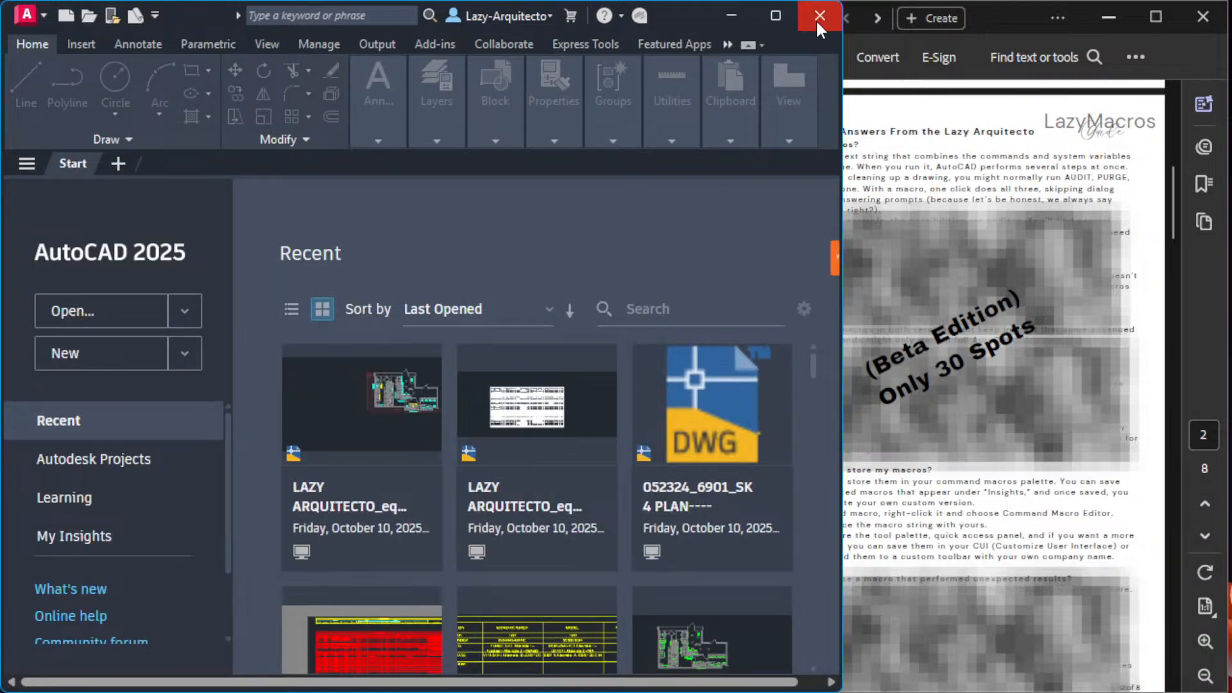
left_click(819, 20)
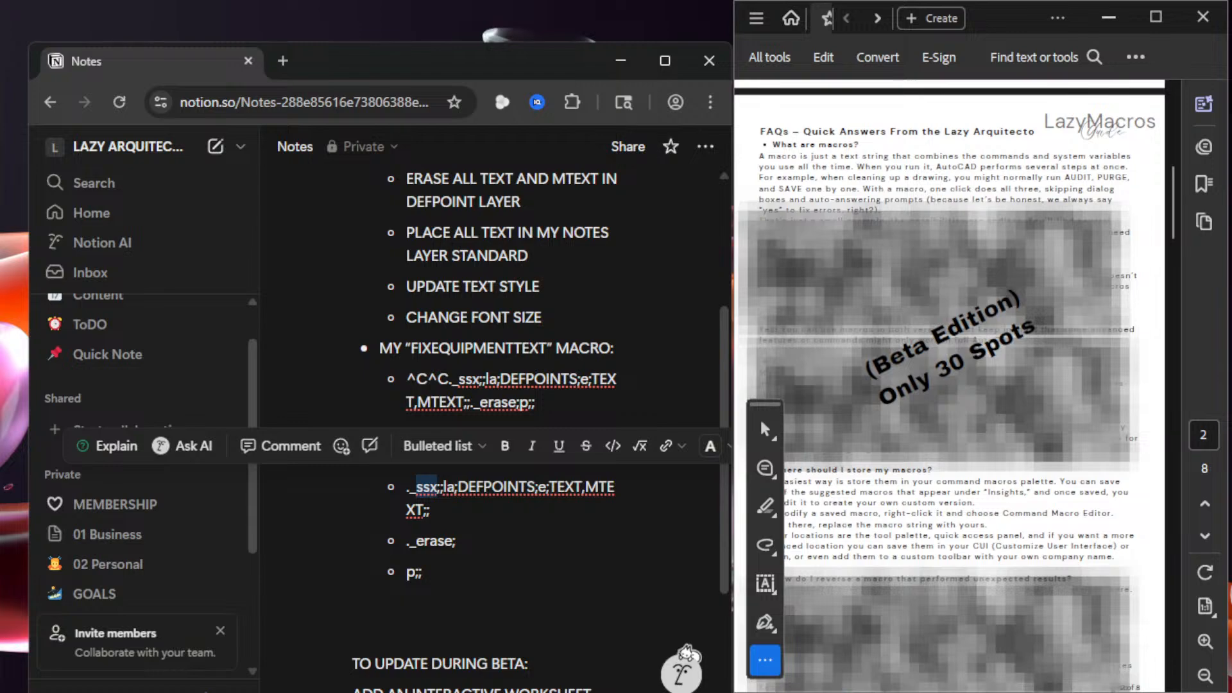
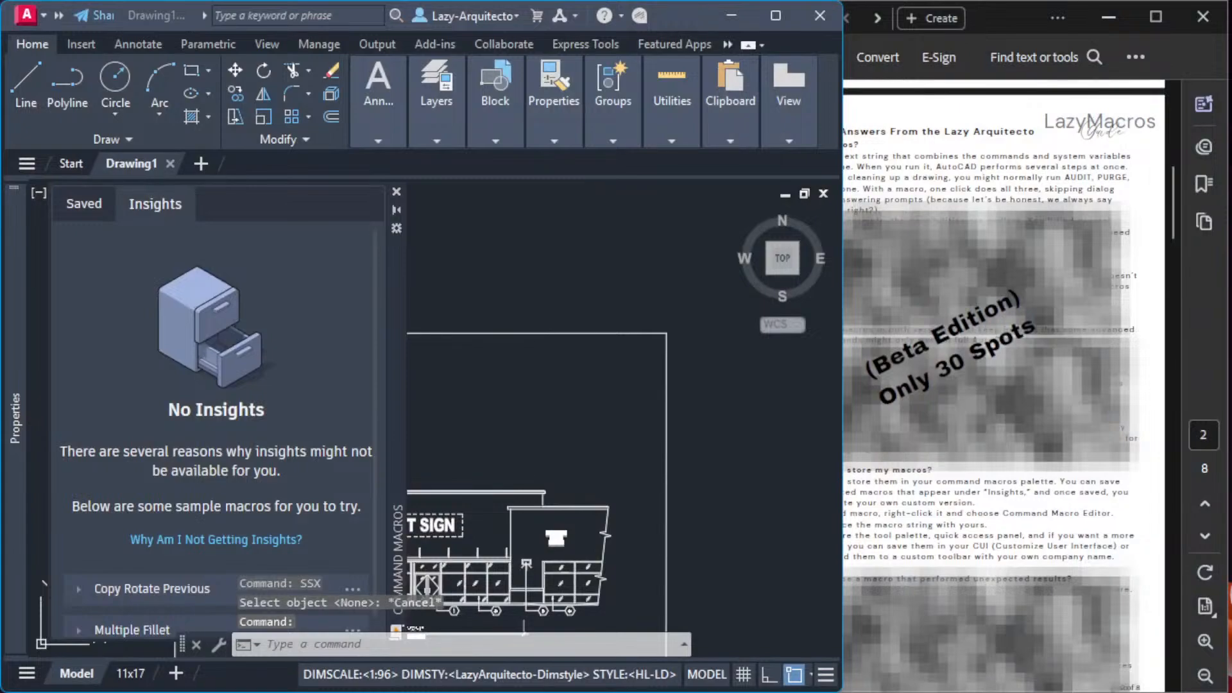
Step: Try the SSX command in Drawing1 and cancel it at the object selection
middle_click_drag(494, 292, 608, 271)
middle_click_drag(548, 324, 583, 292)
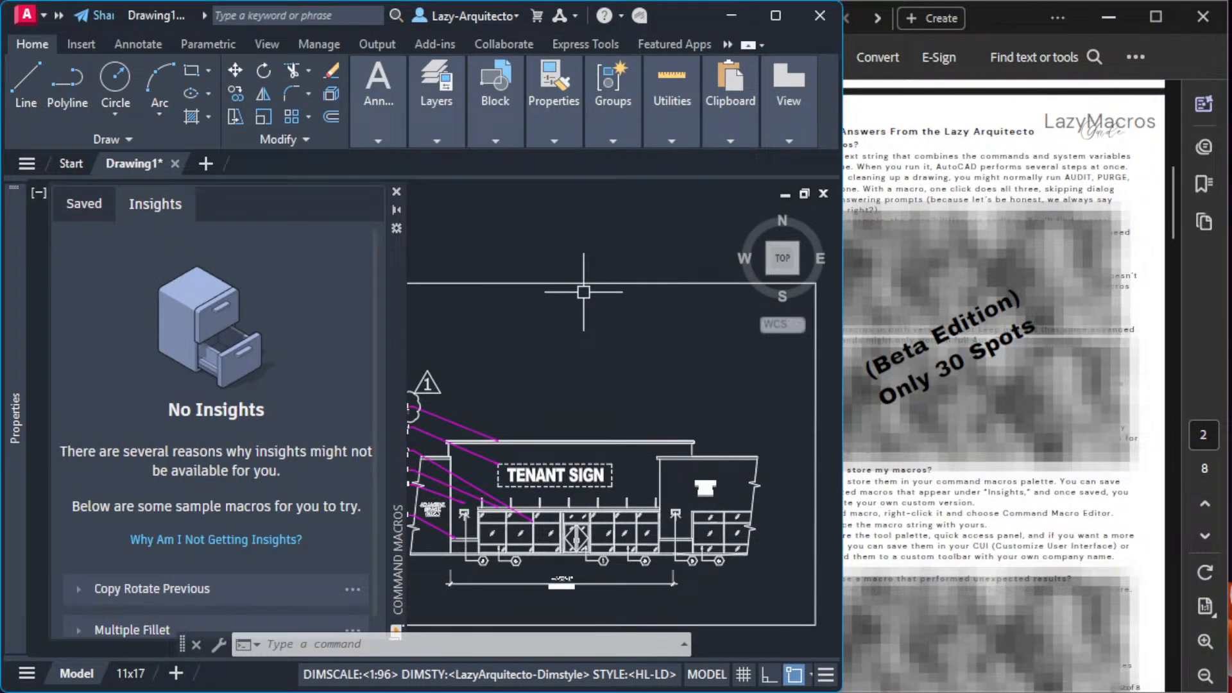
middle_click_drag(539, 352, 602, 369)
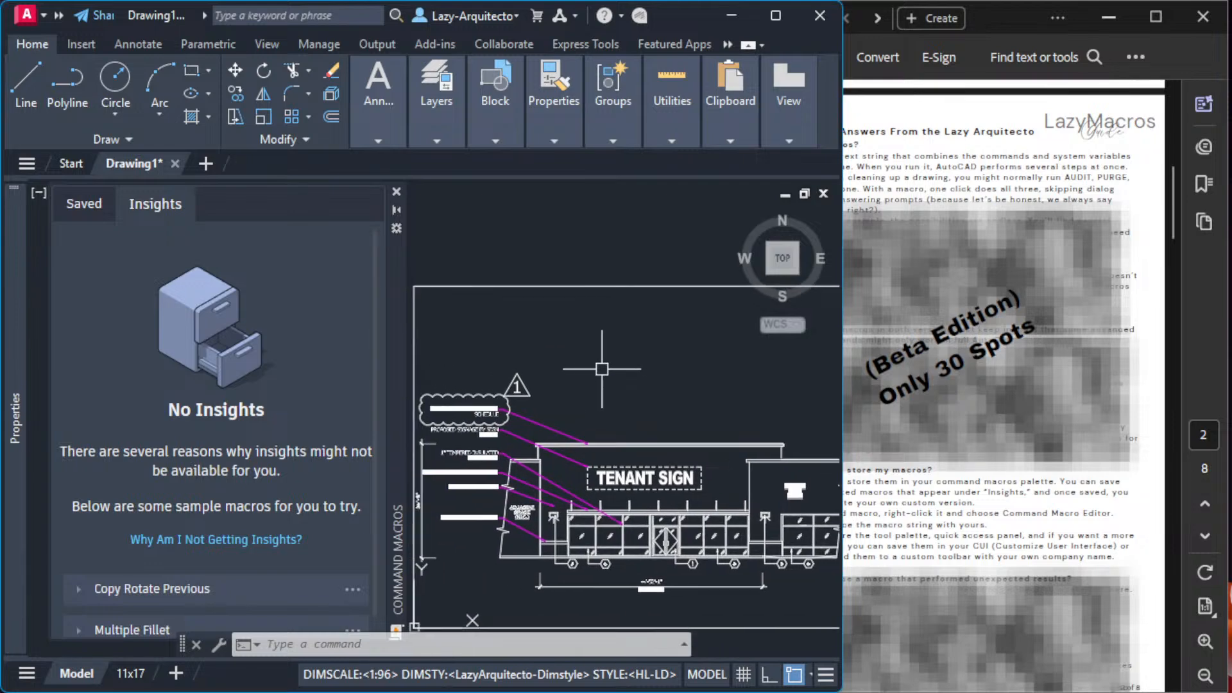
type("SSX")
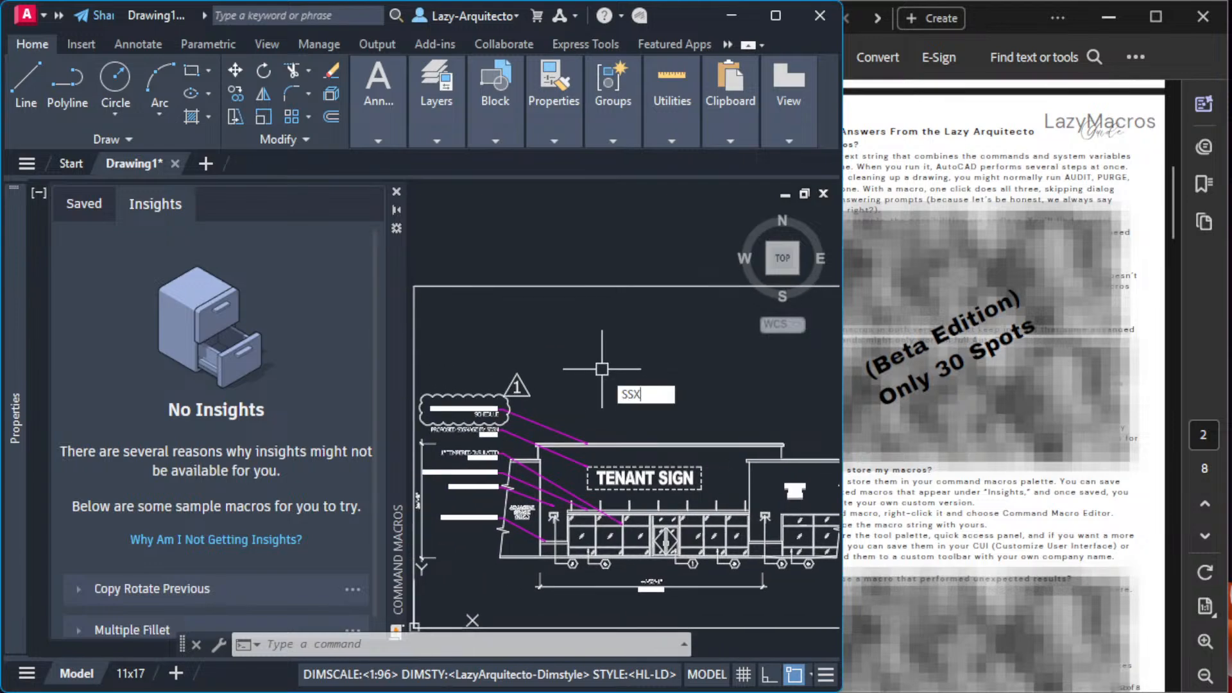
key("Return")
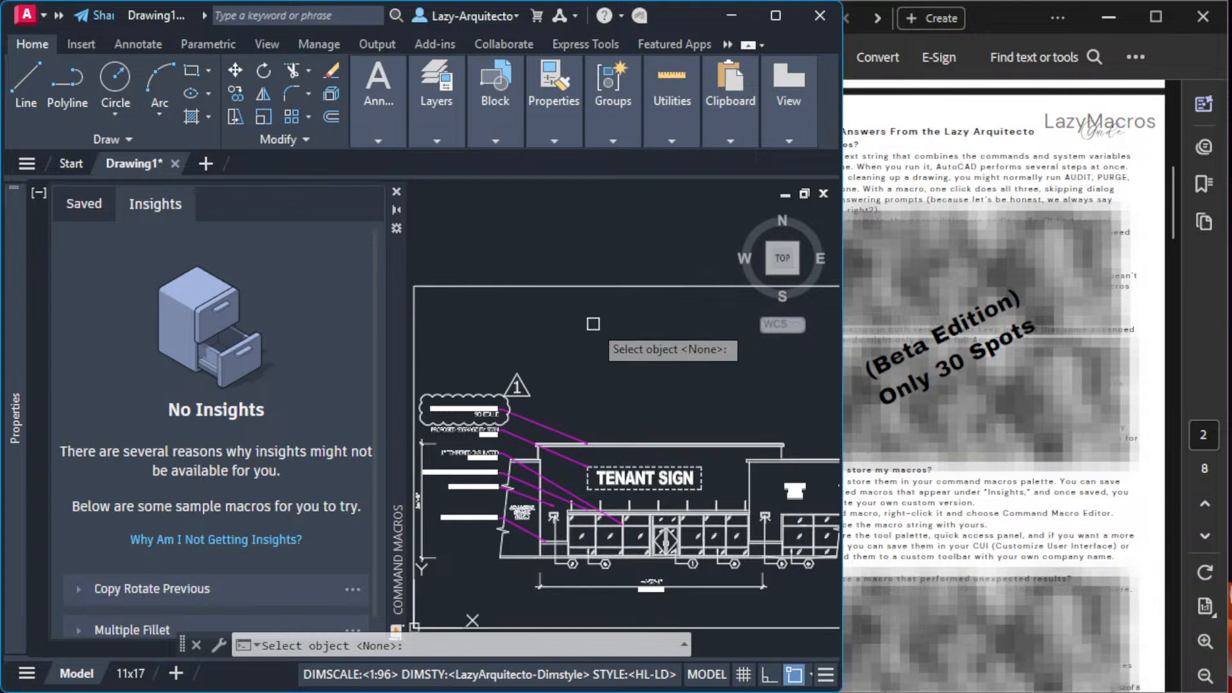
left_click(671, 96)
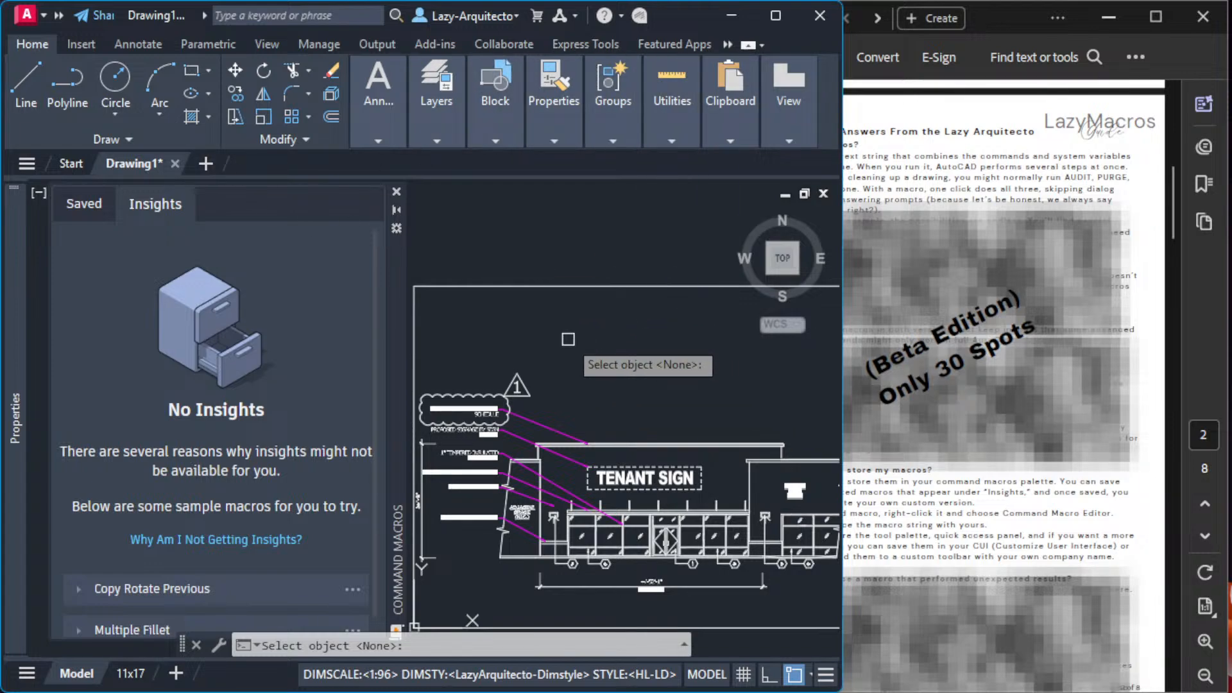
key("Escape")
Step: Restart SSX, read the command's description and options in its help page, and cancel the command
type("SSX")
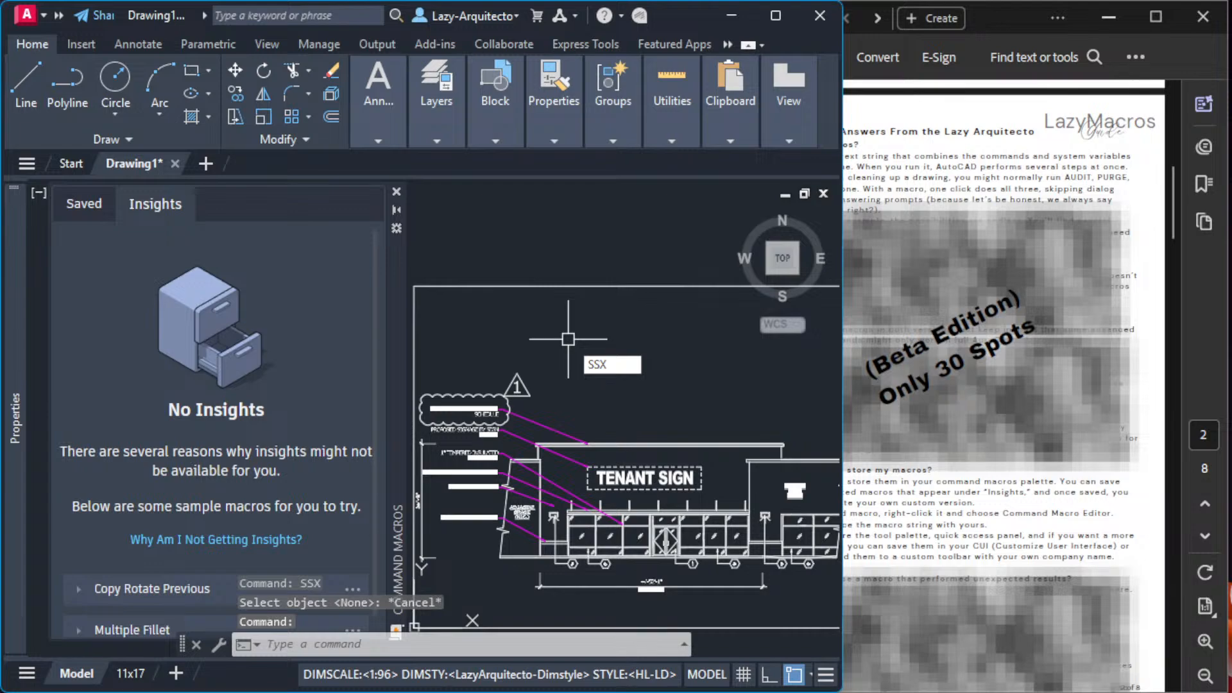
key("Return")
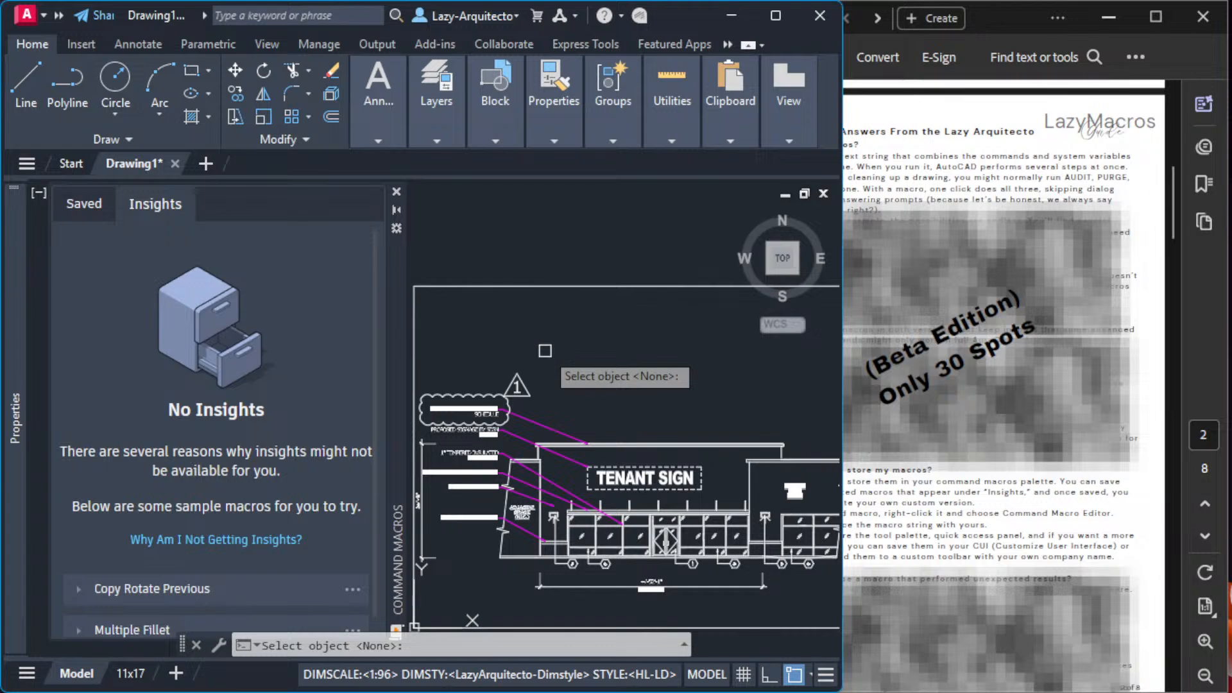
key("F1")
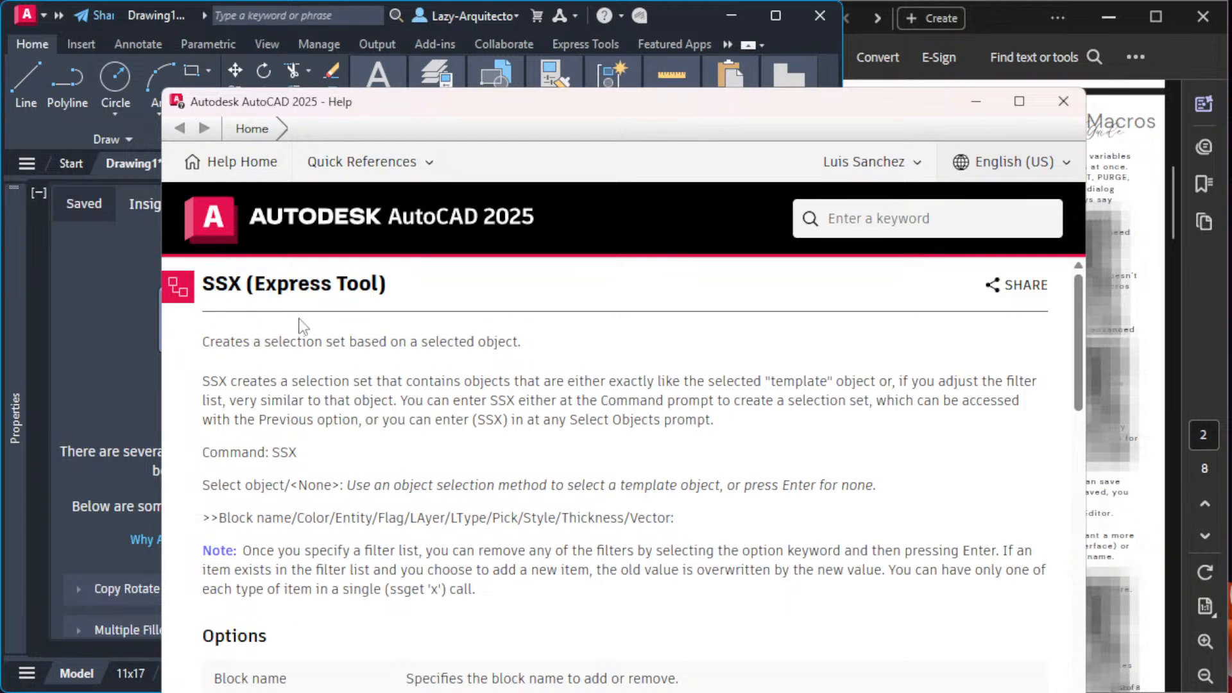
scroll(297, 360, "down", 1)
scroll(289, 375, "up", 1)
scroll(308, 393, "down", 3)
scroll(303, 410, "down", 2)
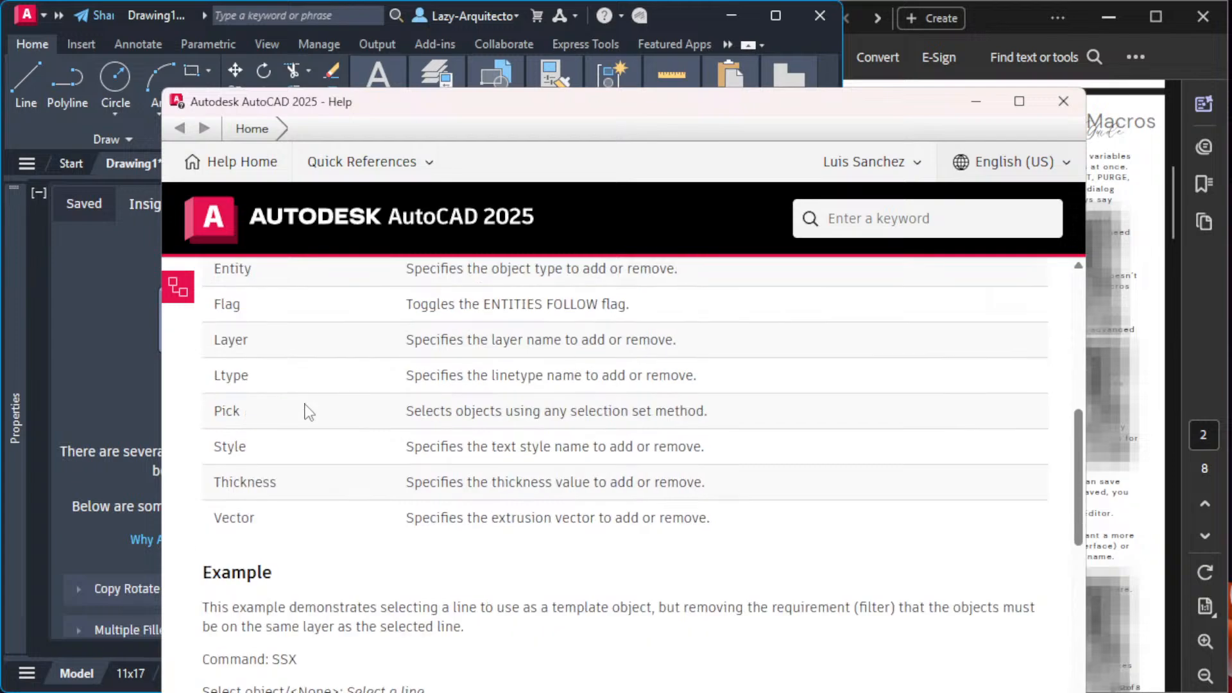
scroll(302, 411, "up", 2)
scroll(265, 399, "down", 1)
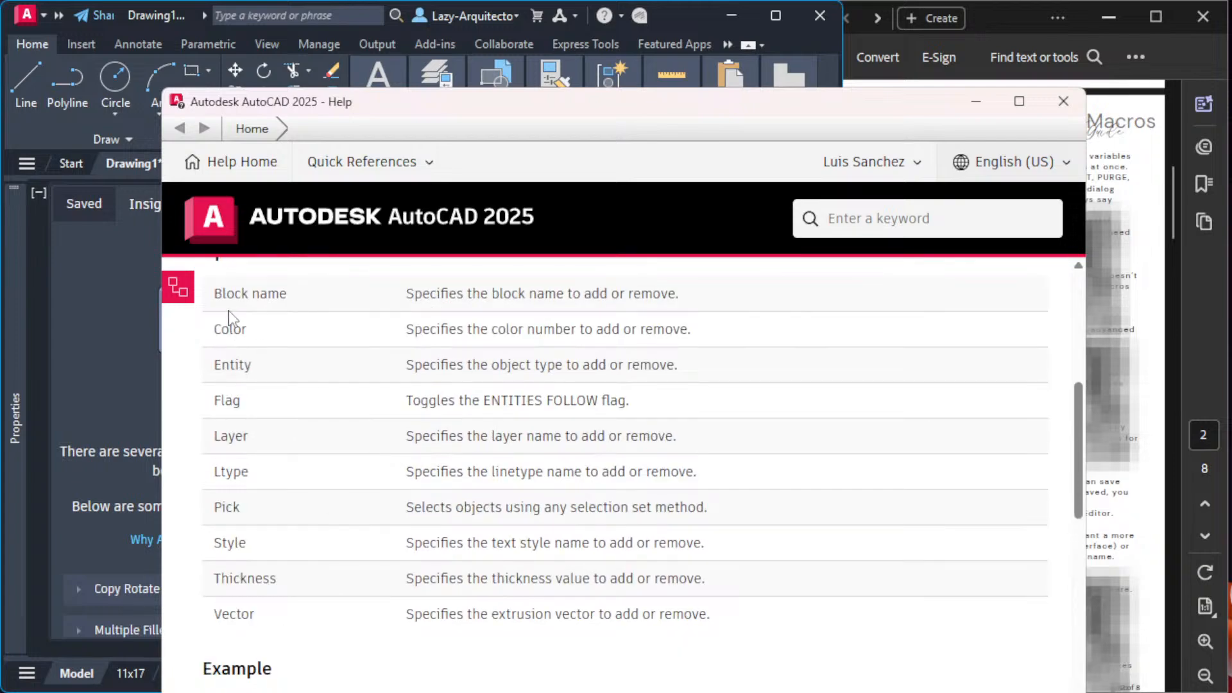
scroll(263, 385, "up", 1)
scroll(385, 421, "down", 5)
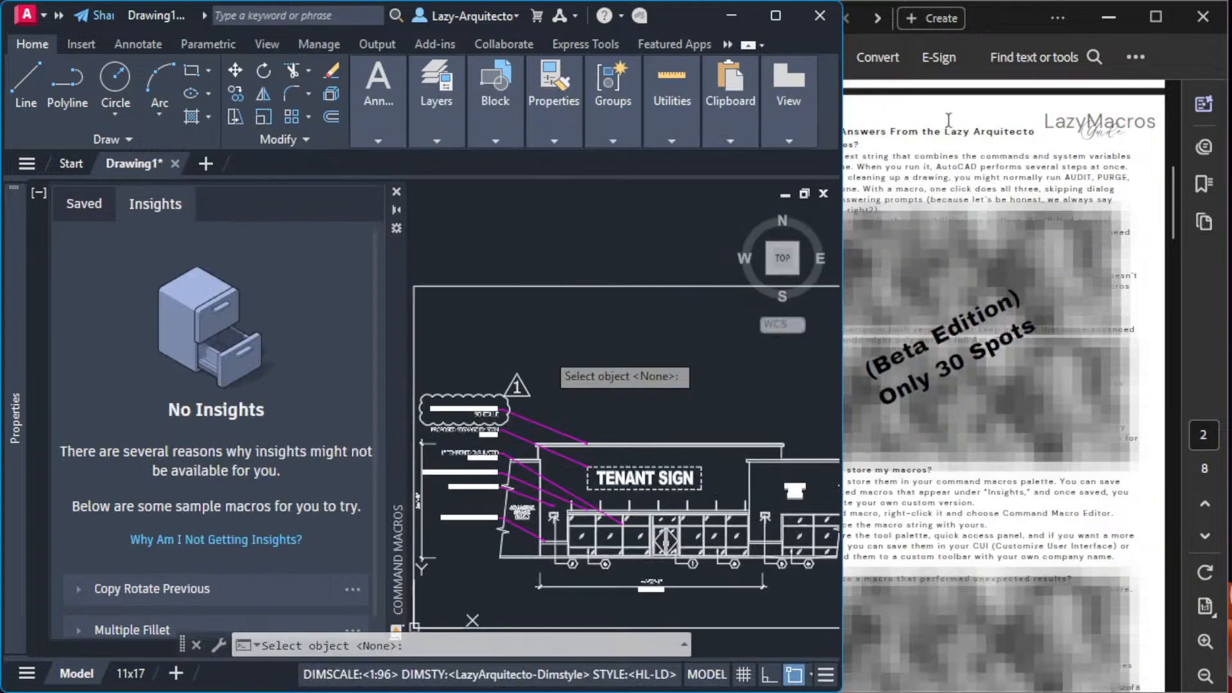
left_click(976, 101)
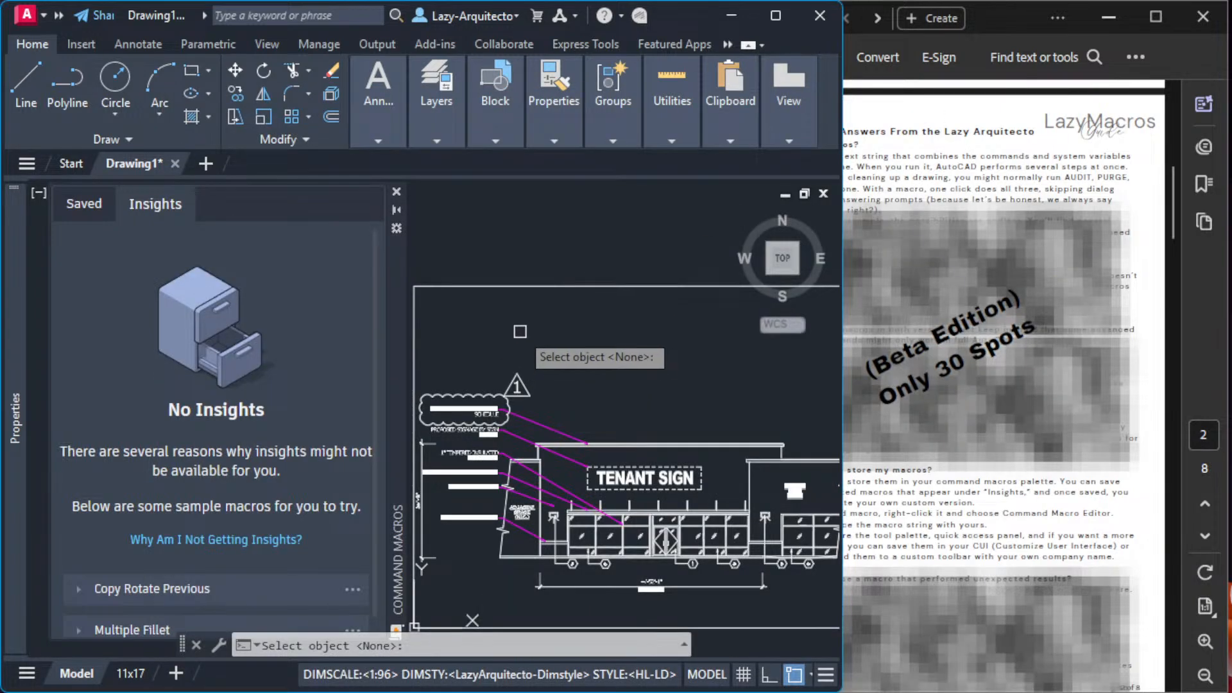
middle_click_drag(502, 334, 510, 347)
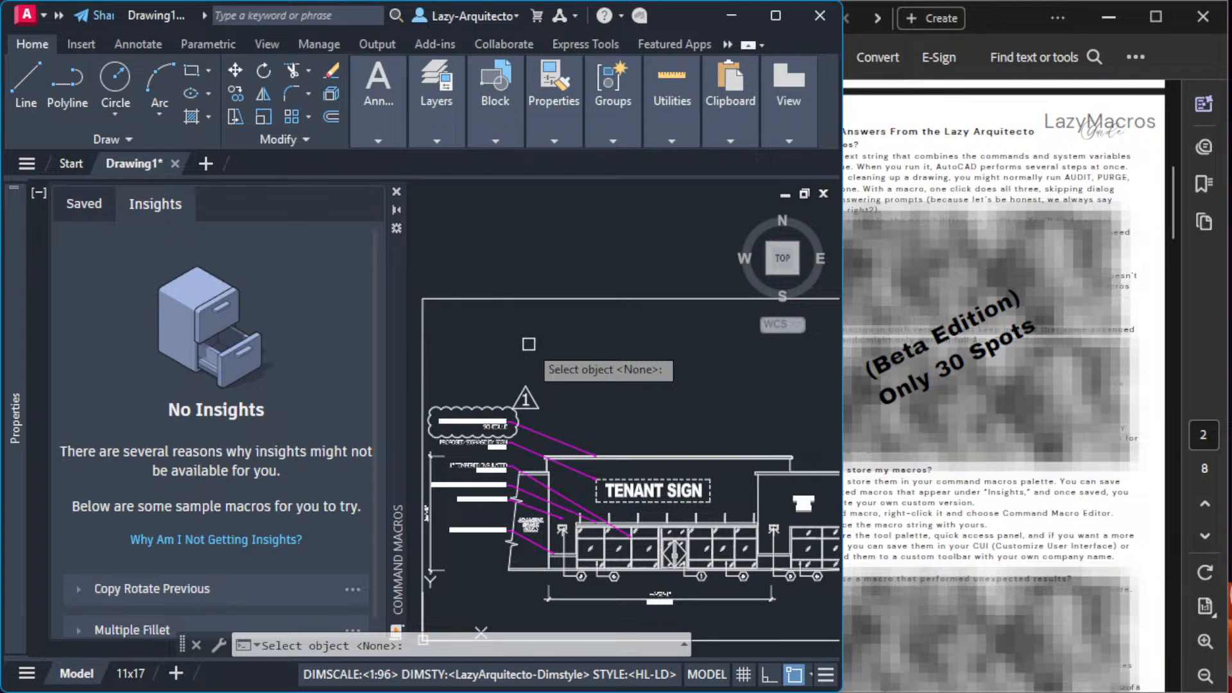
key("Escape")
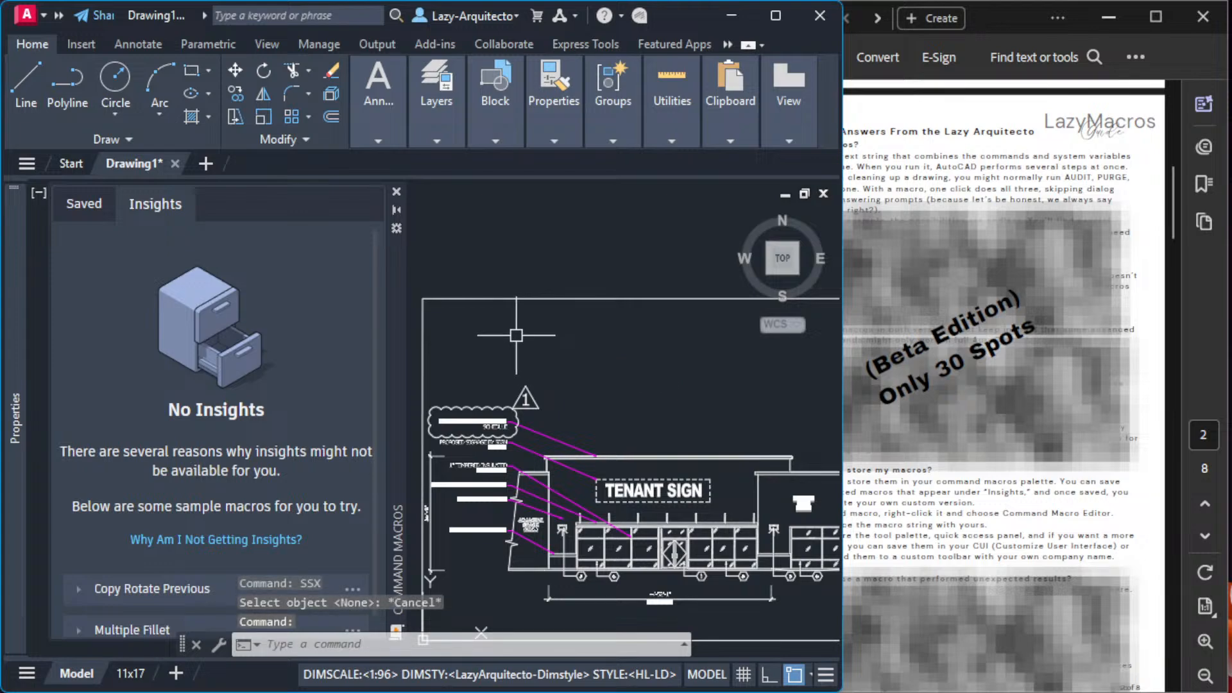
Step: Open the recent drawing LAZY ARQUITECTO_eqp3 and close Drawing1 without saving its changes
left_click(68, 163)
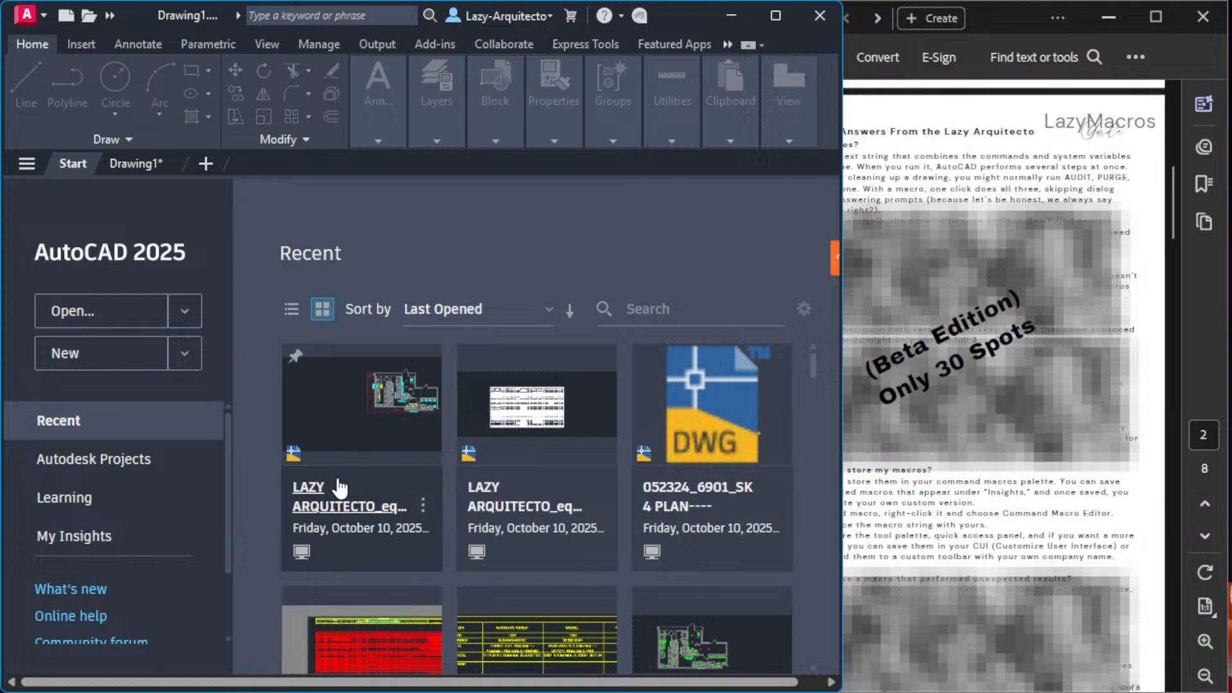
left_click(322, 489)
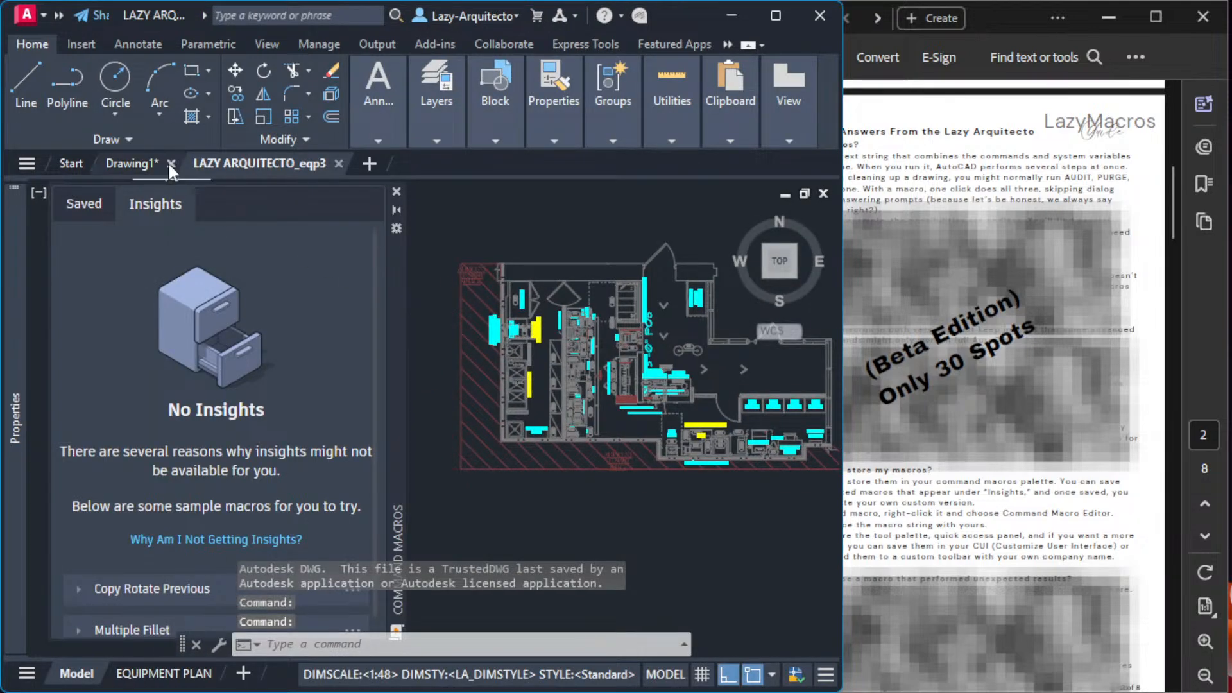
mouse_move(168, 161)
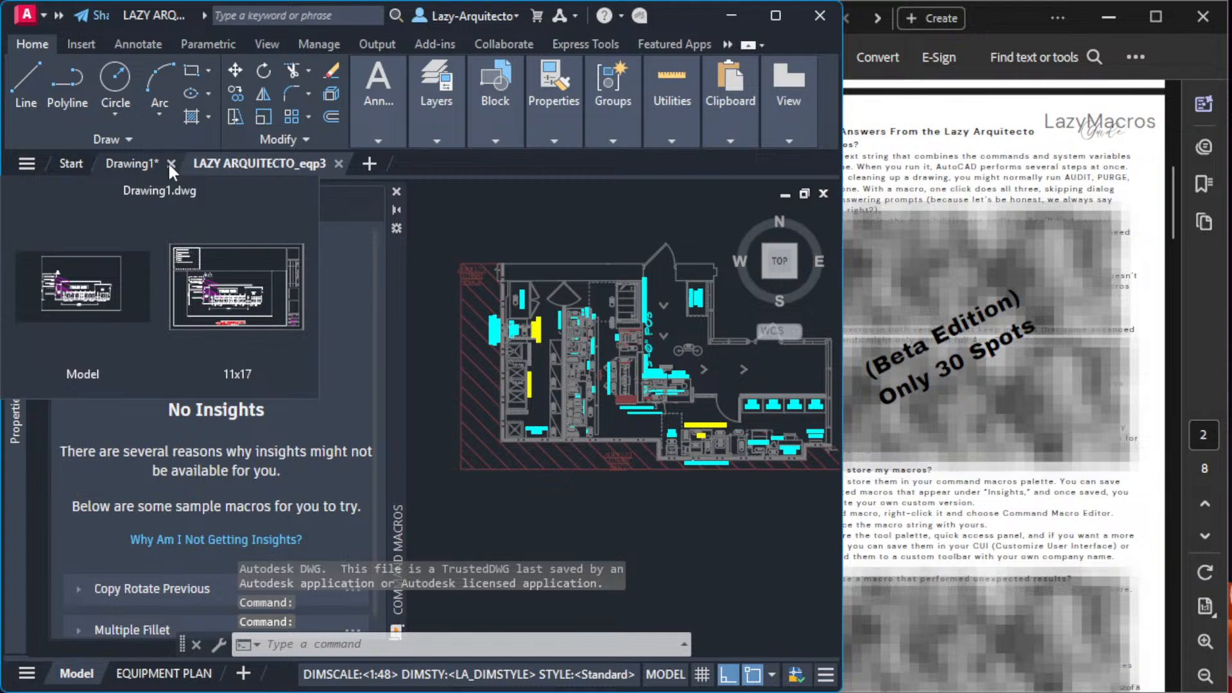
left_click(170, 163)
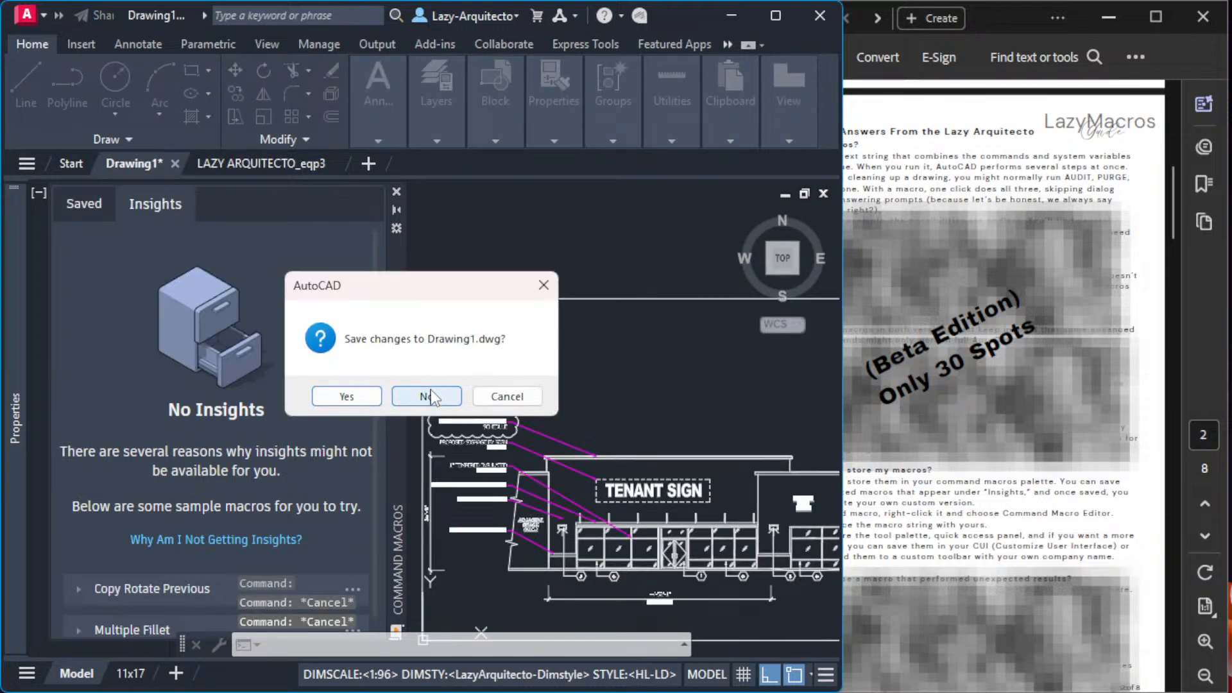
left_click(428, 396)
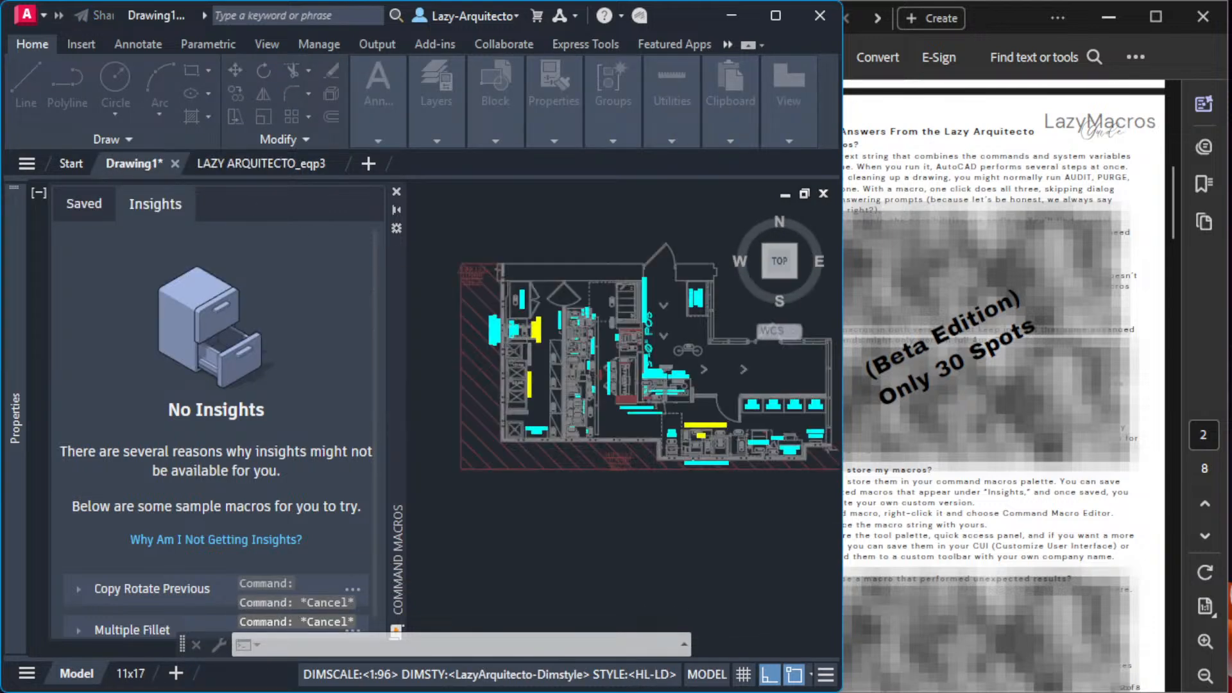
Step: List the saved command macros and review the FIXEQUIPMENTTEXT macro's breakdown bullets, from ^C^C to p;;, in the Notion notes
left_click(93, 211)
scroll(621, 446, "up", 5)
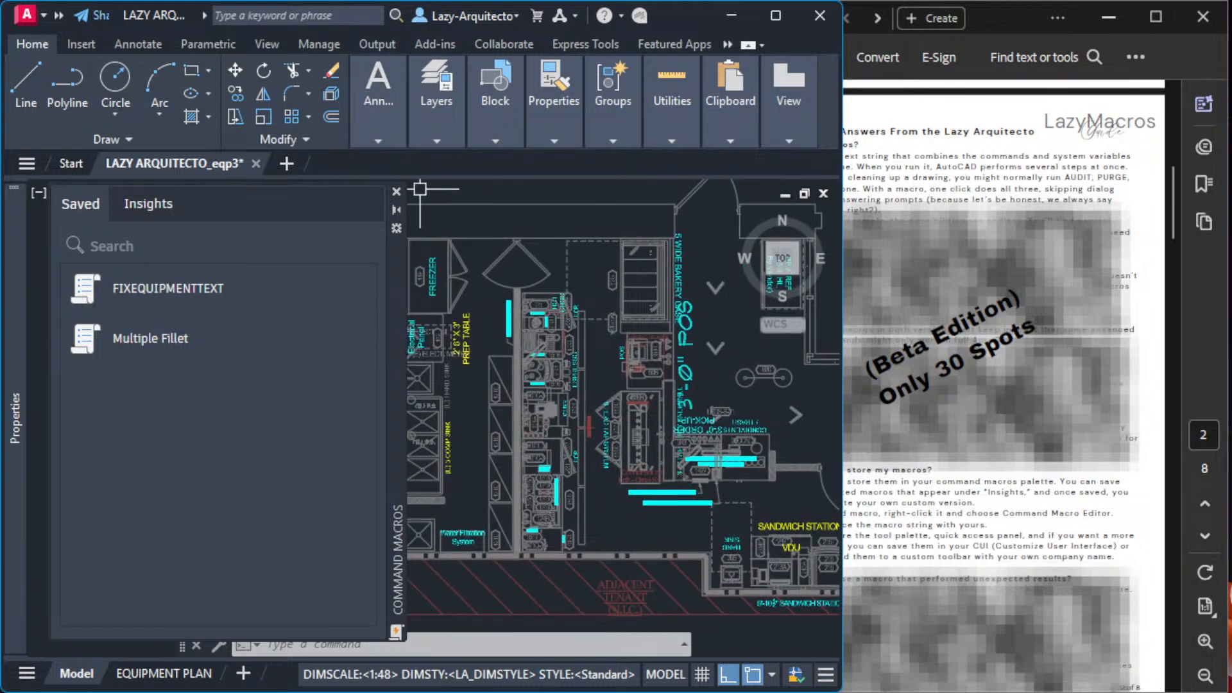
key("alt+Tab")
left_click(455, 507)
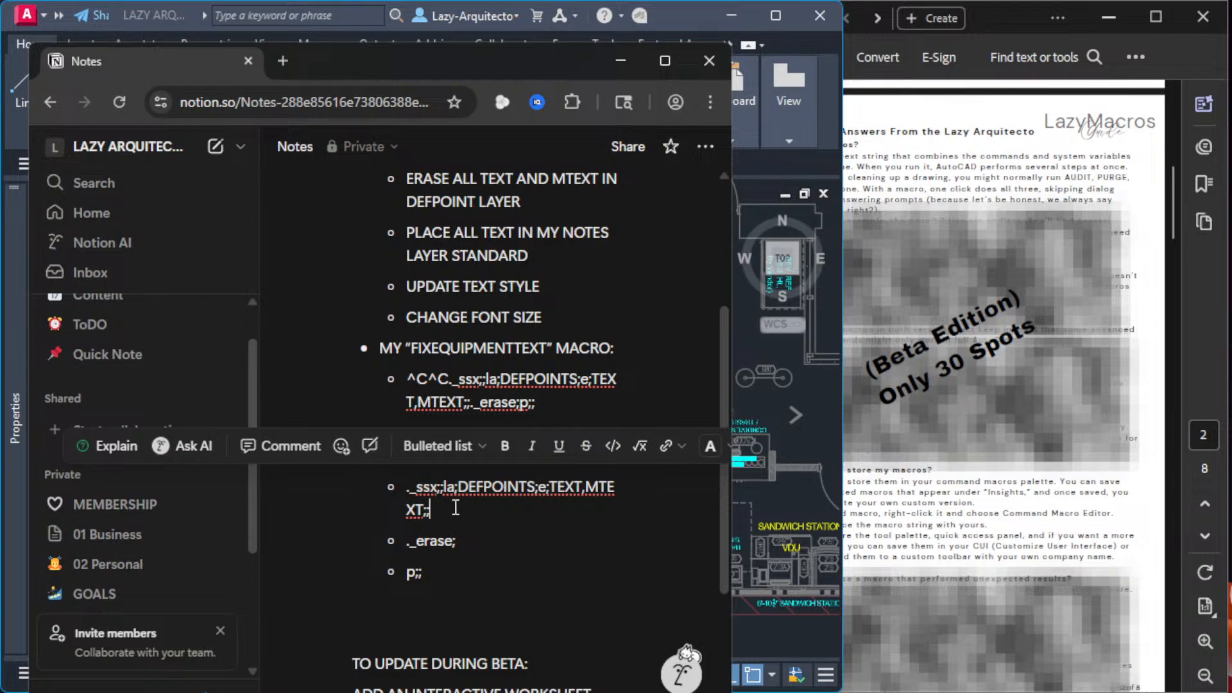
left_click_drag(449, 572, 406, 455)
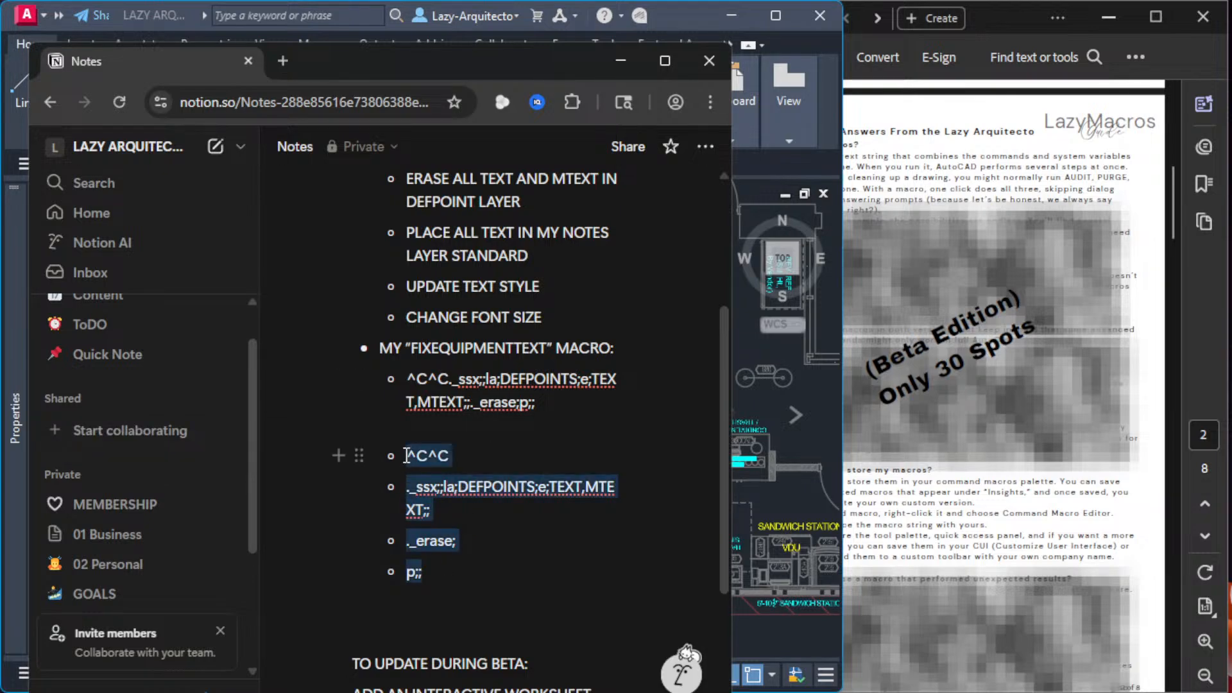
left_click(448, 505)
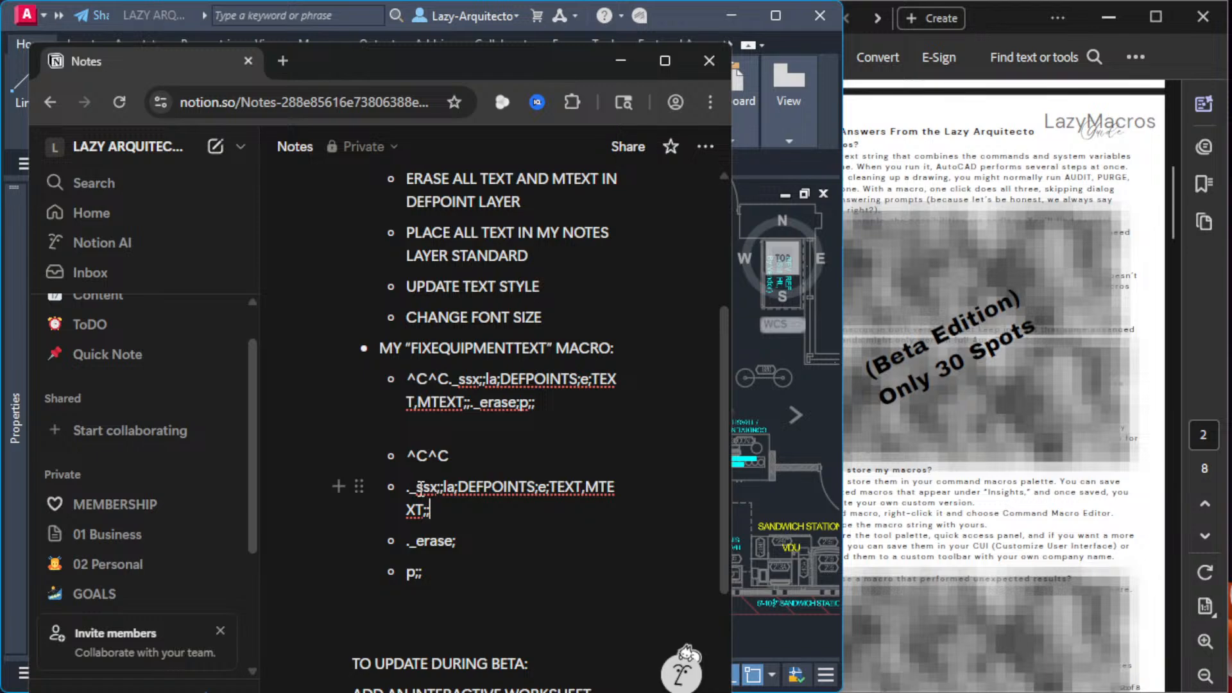
double_click(421, 486)
left_click(435, 515)
Step: Copy the full macro string ^C^C._ssx;;la;DEFPOINTS;e;TEXT,MTEXT;;._erase;p;; from the Notion notes and return to AutoCAD
left_click_drag(538, 405, 411, 379)
right_click(433, 385)
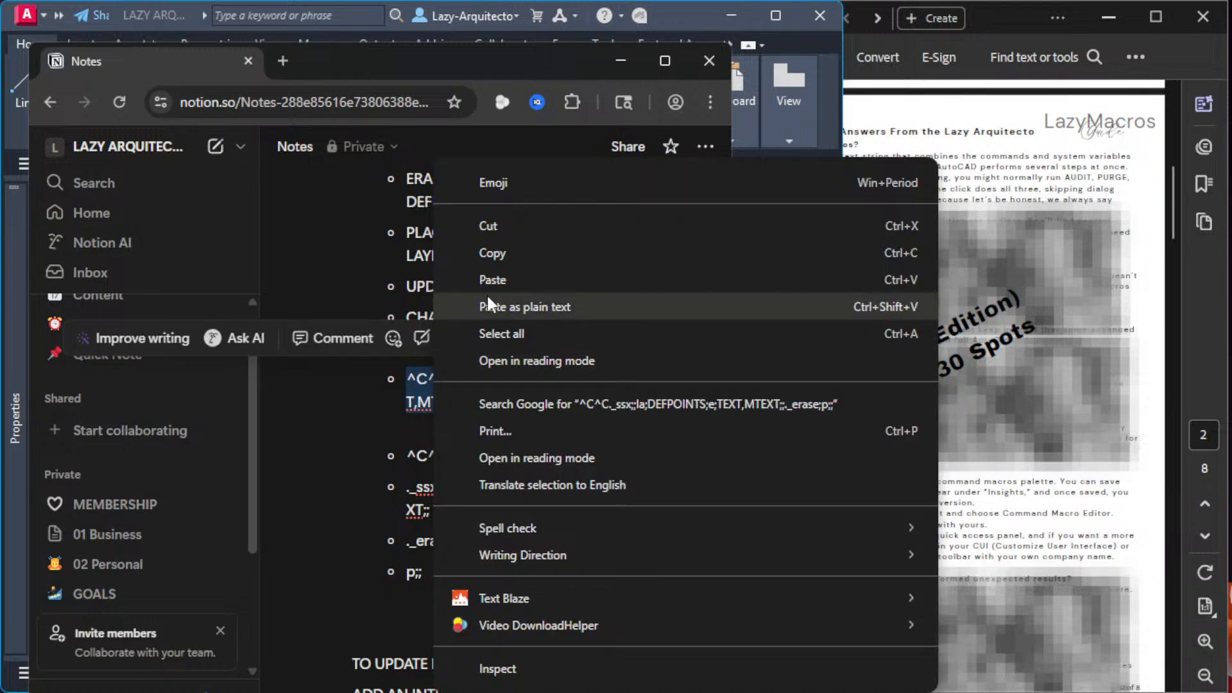
left_click(499, 256)
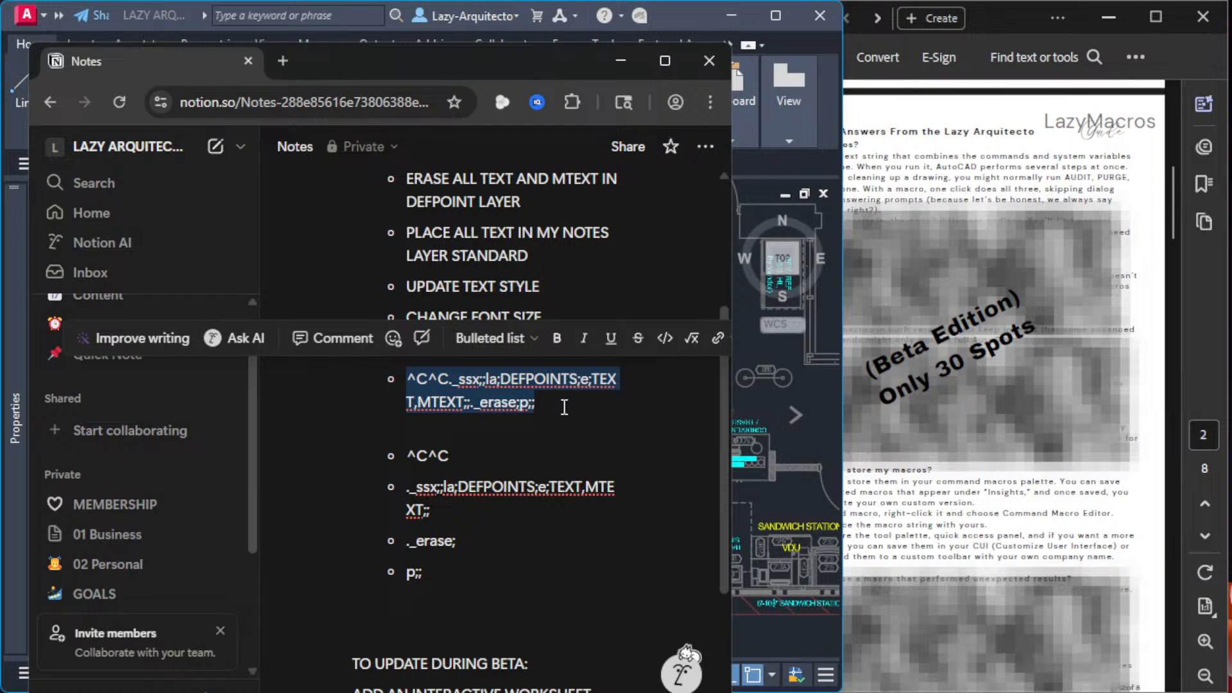
left_click(621, 61)
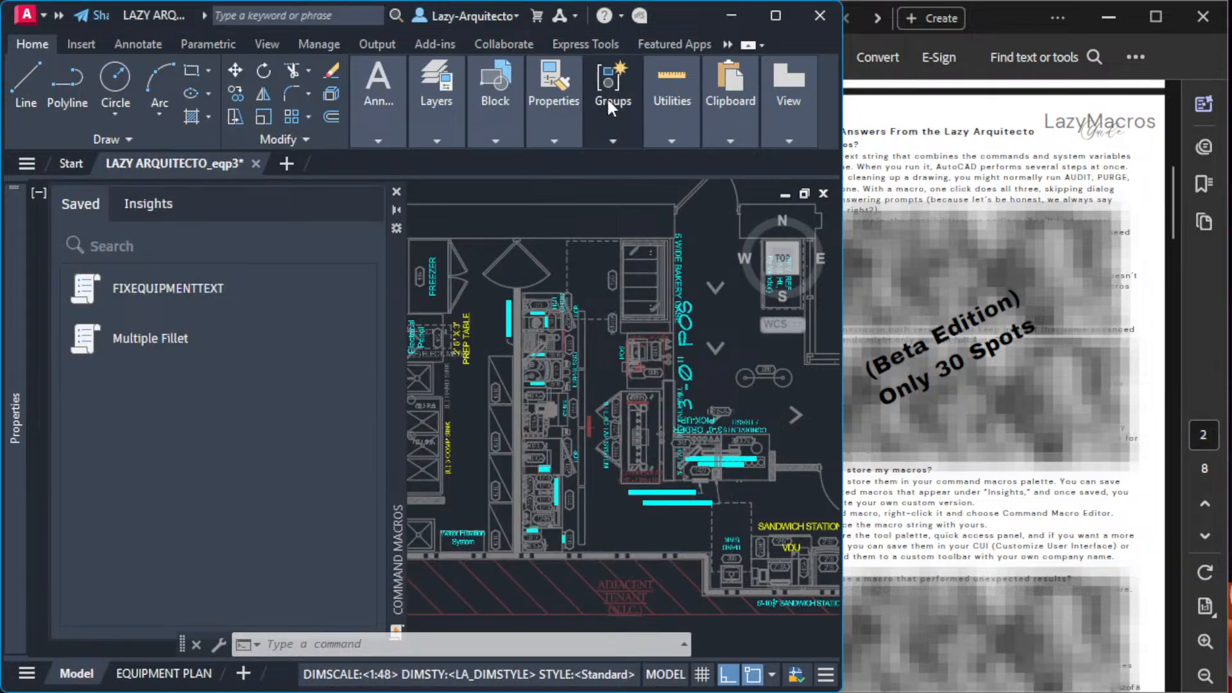
Step: Replace the FIXEQUIPMENTTEXT macro's string with the copied ^C^C._ssx;;la;DEFPOINTS;e;TEXT,MTEXT;;._erase;p;; and save the macro
right_click(169, 294)
left_click(213, 344)
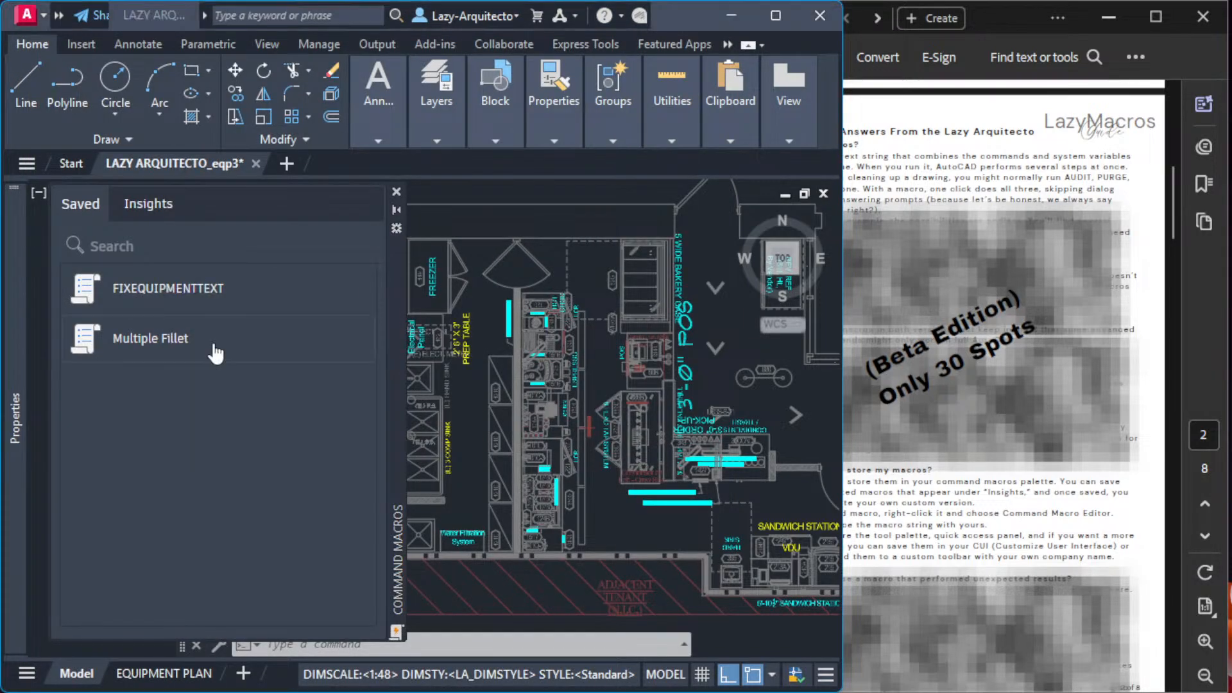
left_click(117, 512)
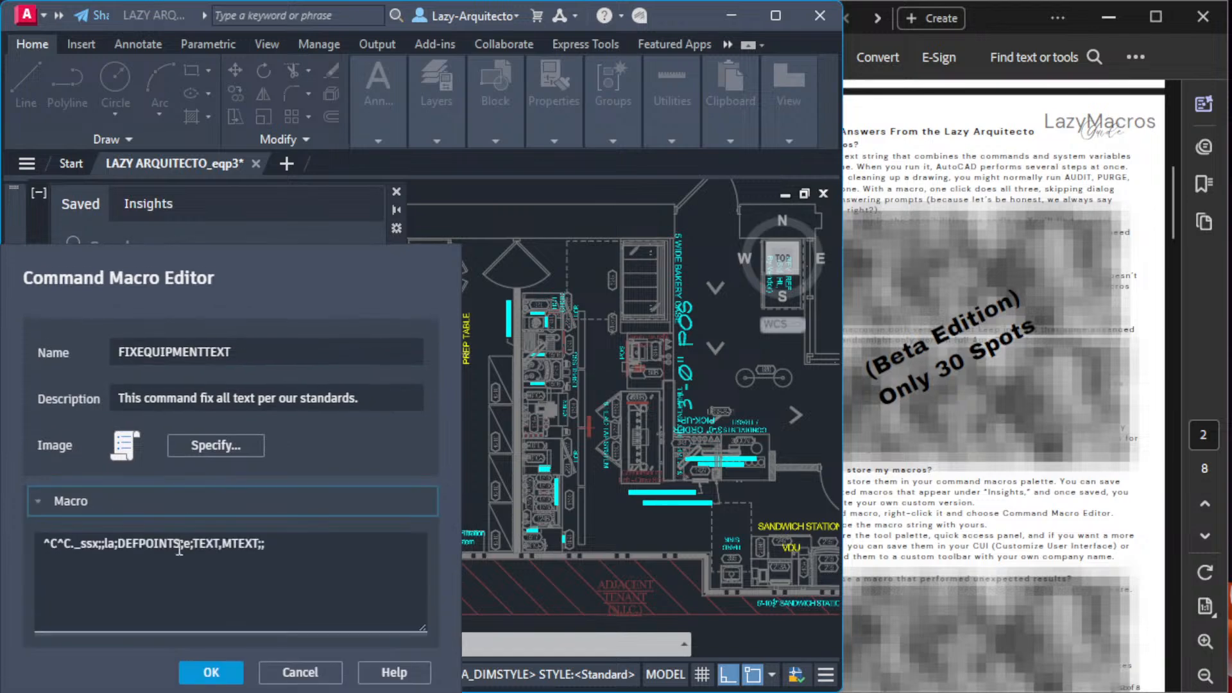
triple_click(273, 545)
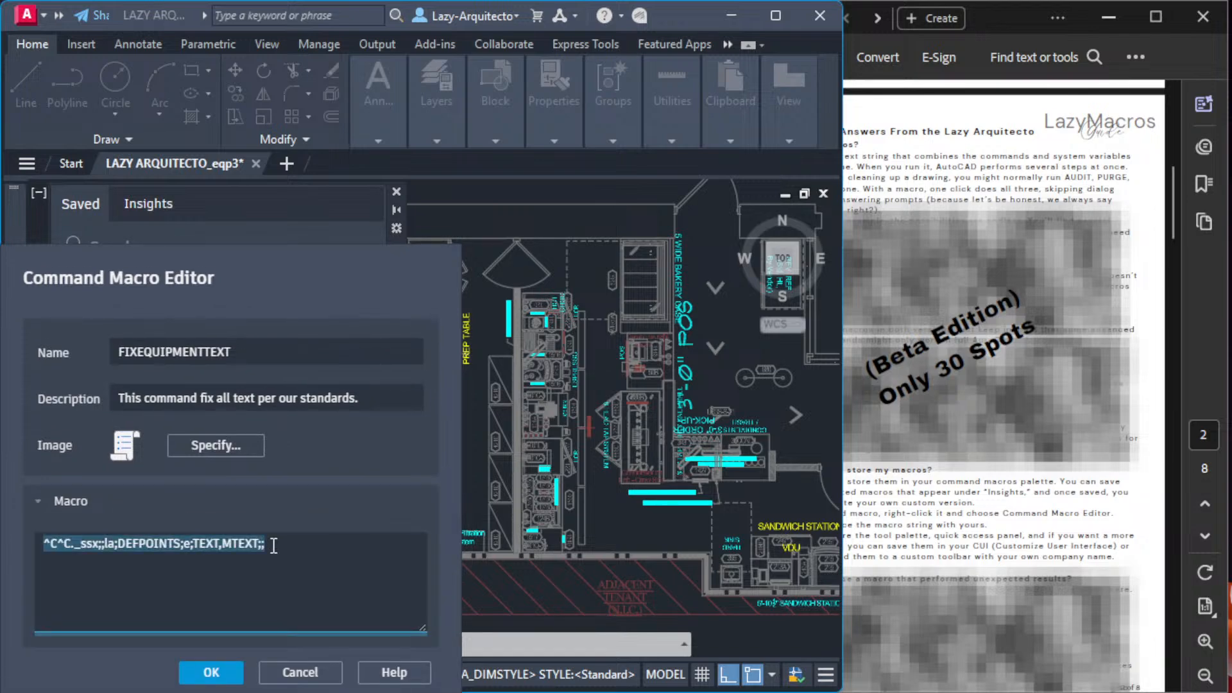
key("Delete")
key("ctrl+v")
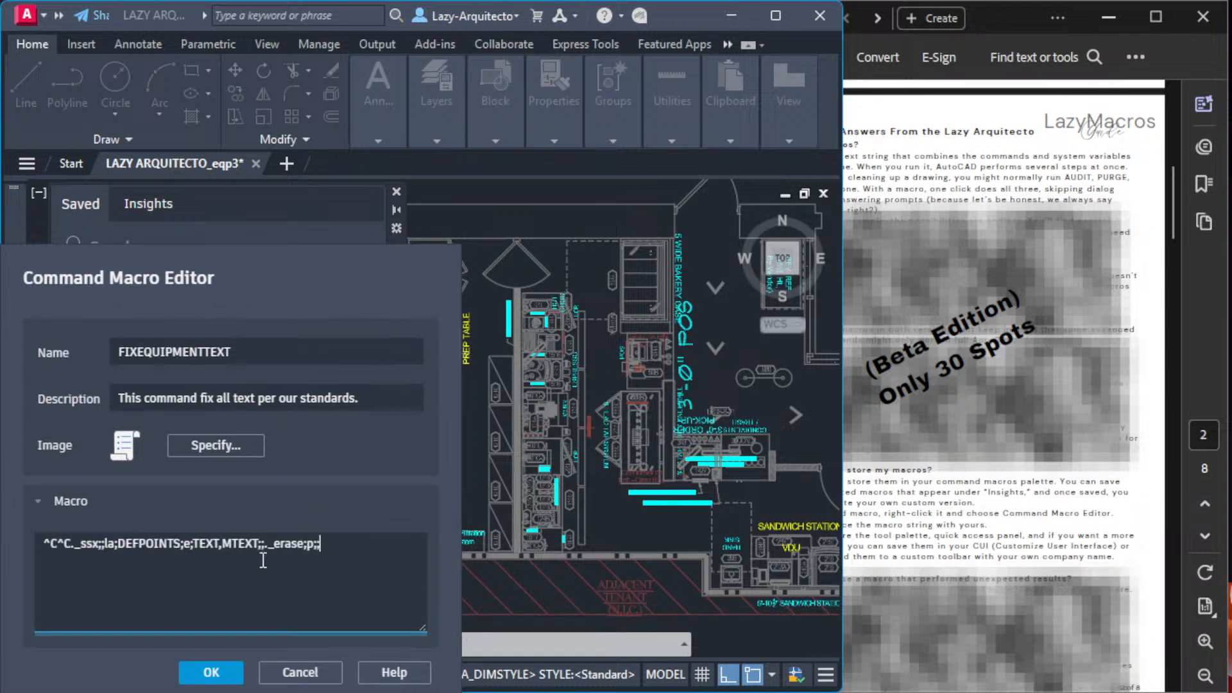
left_click(209, 669)
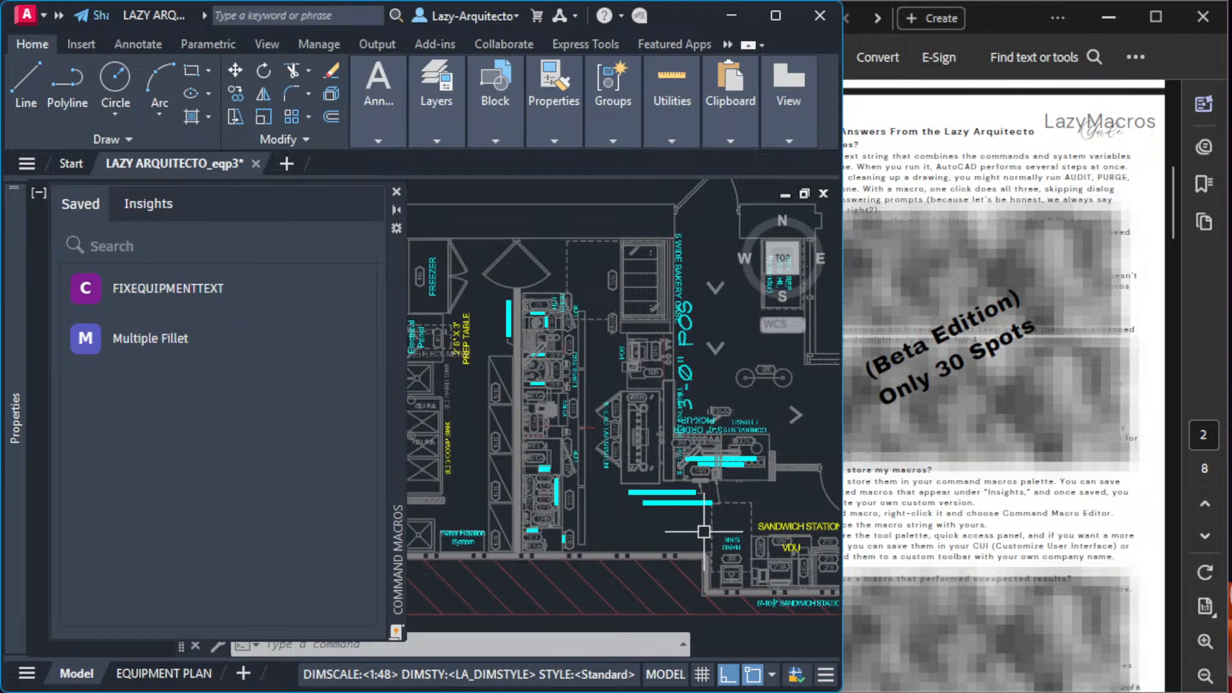
Step: Examine the text left in the equipment plan around the sinks, prep table, espresso line and tap system
middle_click_drag(648, 511, 710, 503)
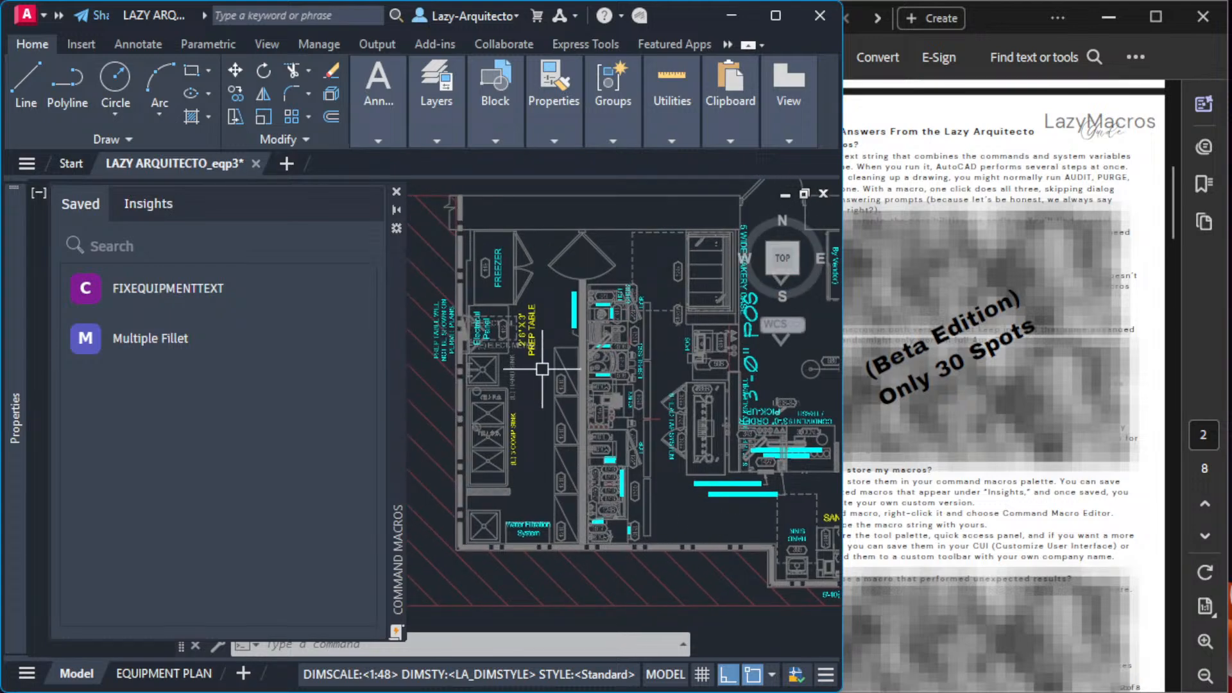
scroll(528, 357, "up", 3)
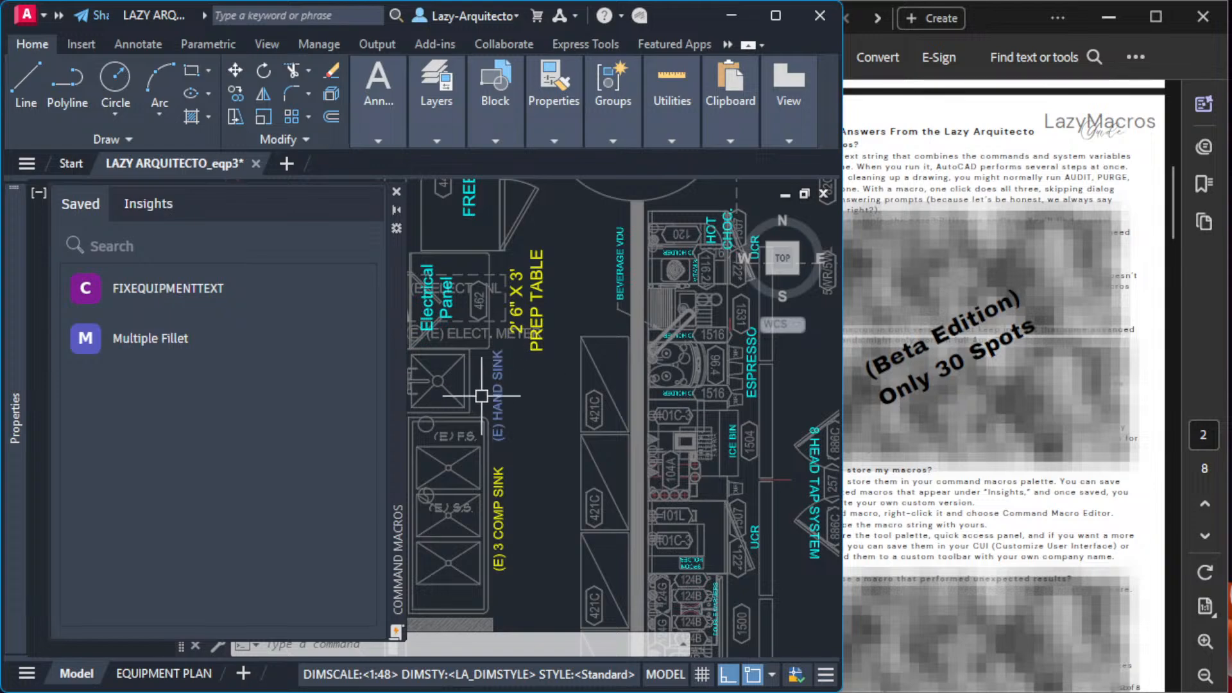
scroll(481, 398, "down", 3)
scroll(613, 439, "up", 3)
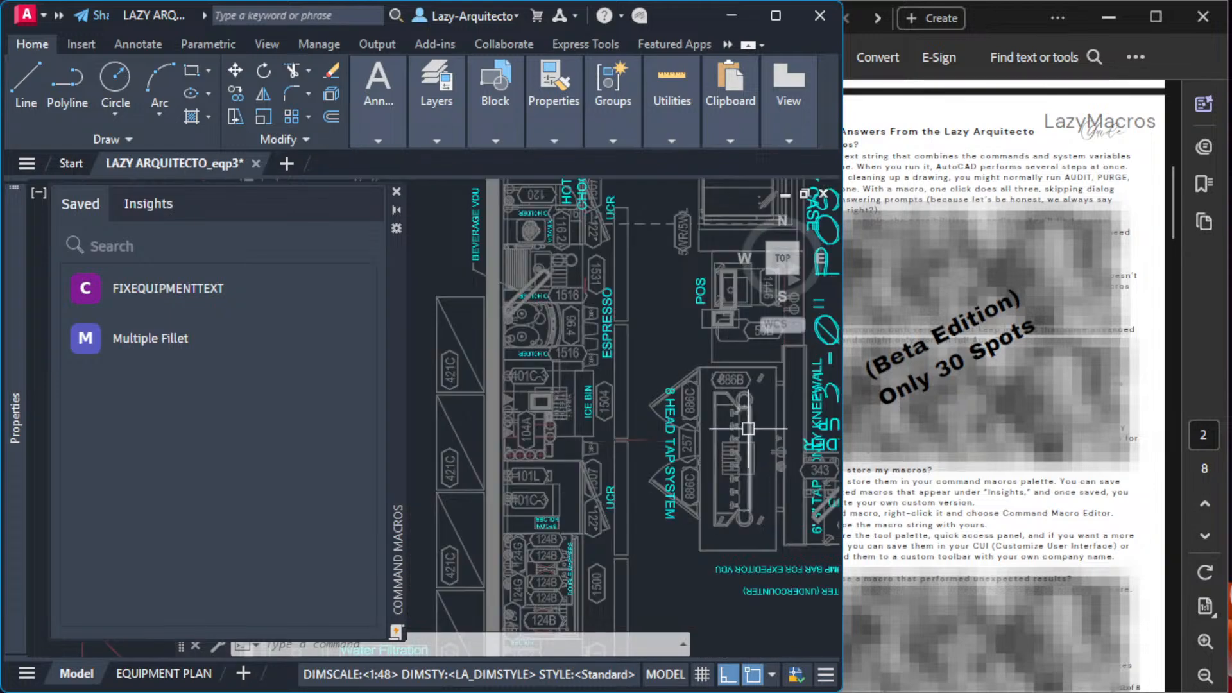
scroll(748, 429, "down", 3)
scroll(545, 385, "up", 2)
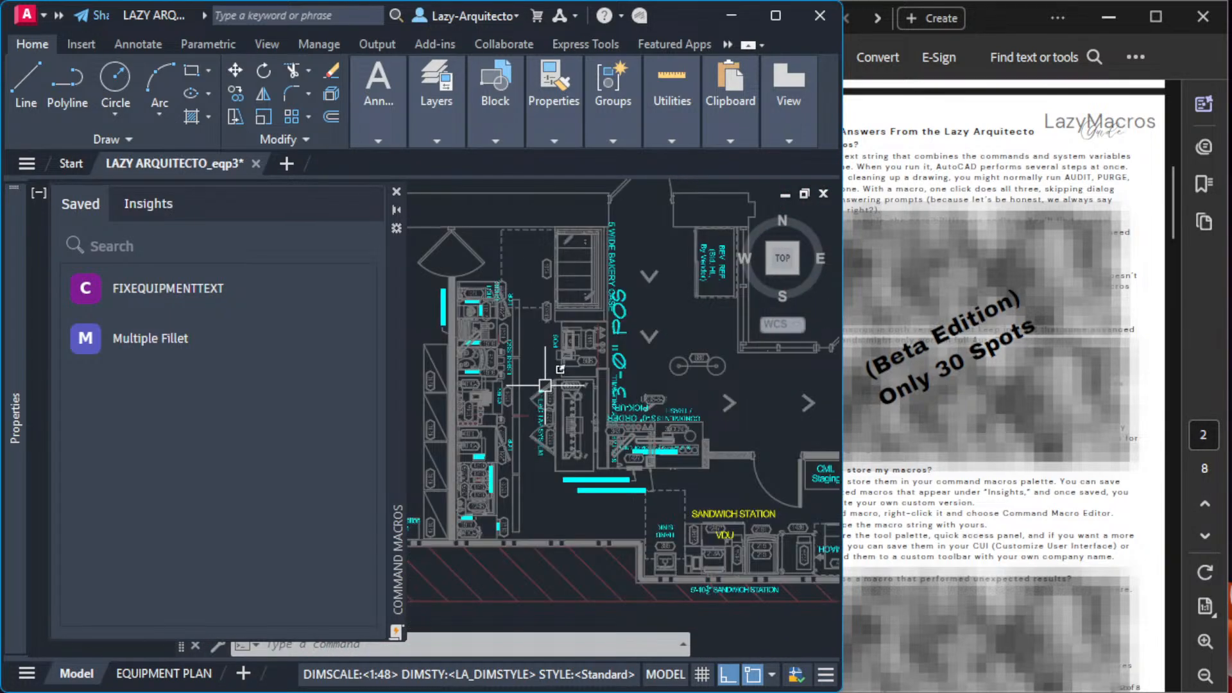
Step: Undo the FIXEQUIPMENTTEXT macro's SSX selection and erase, and check the Defpoints text around the tap system and POS counter
scroll(554, 408, "down", 3)
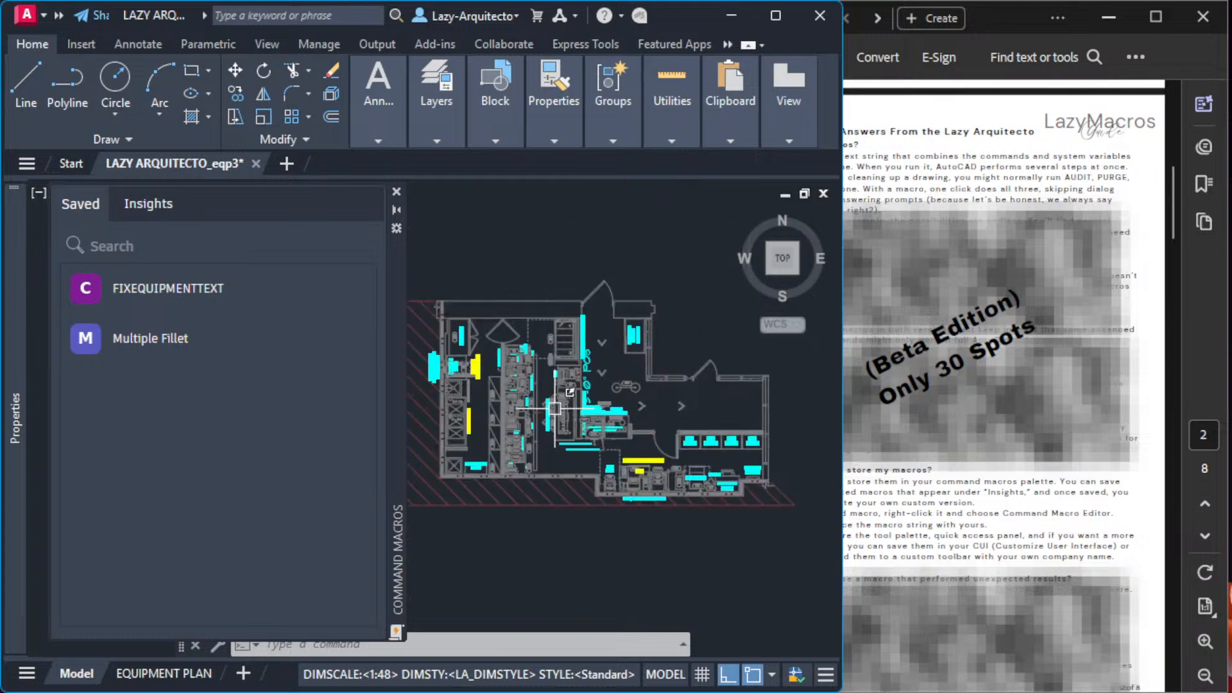
scroll(546, 398, "up", 3)
middle_click_drag(537, 391, 620, 407)
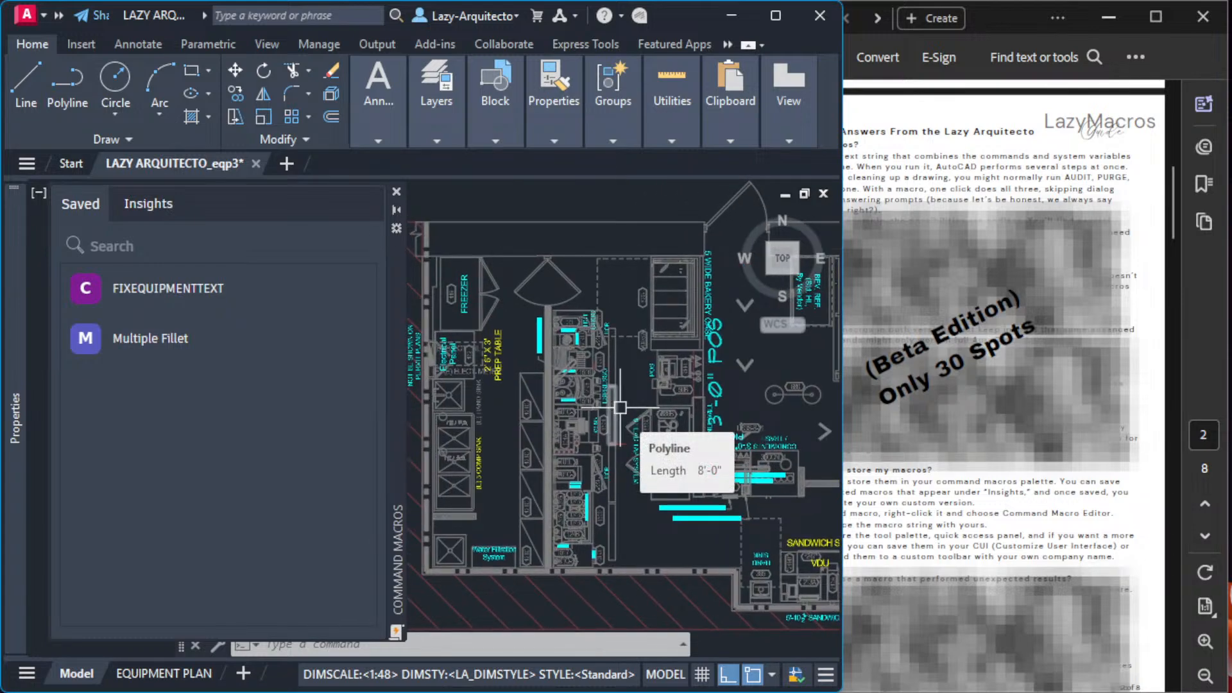
middle_click_drag(641, 405, 601, 395)
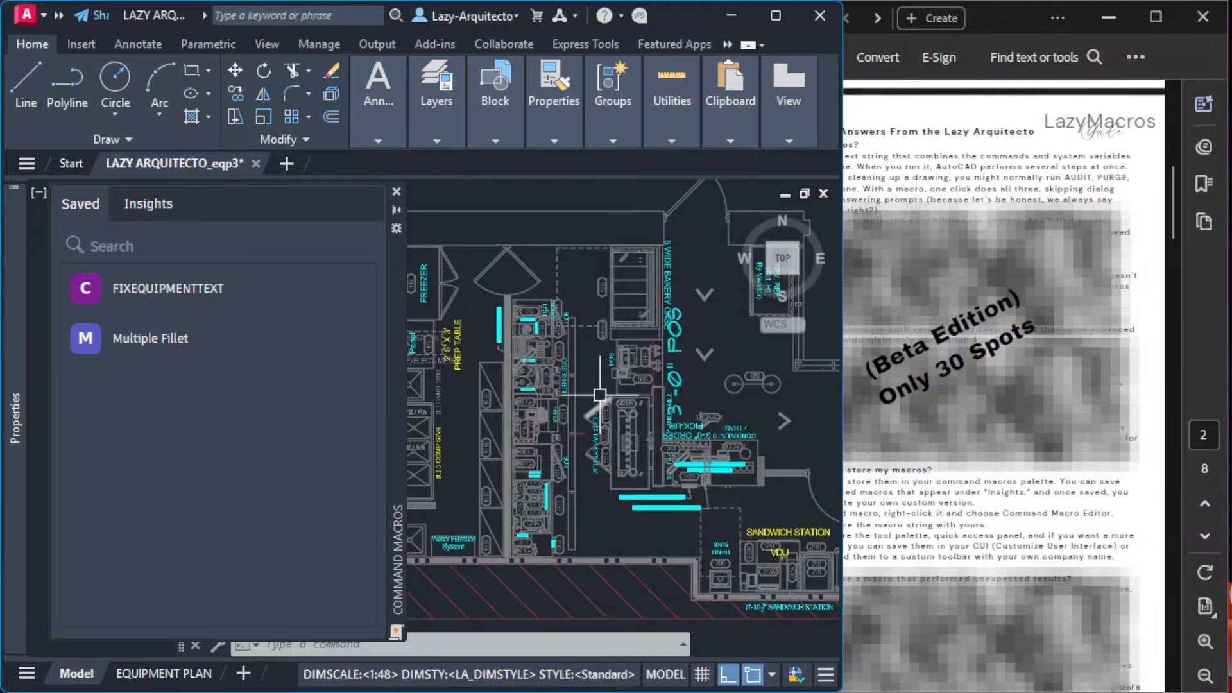
key("ctrl+z")
key("ctrl+z")
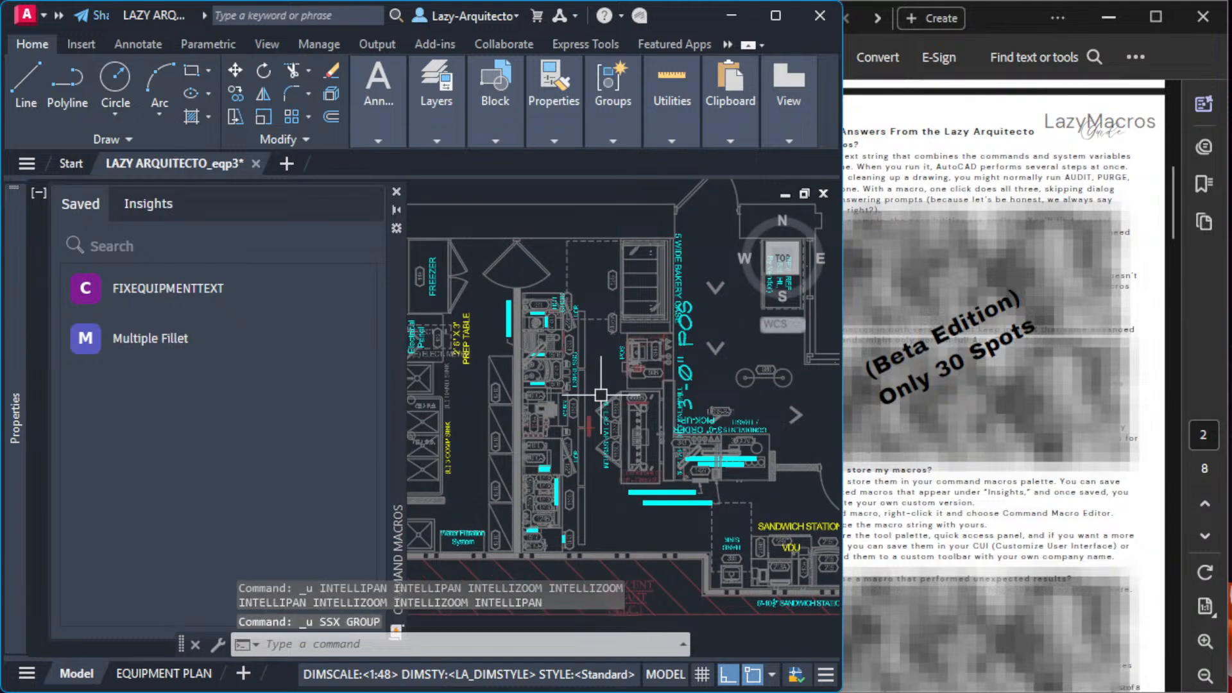
scroll(655, 462, "up", 6)
scroll(611, 500, "down", 3)
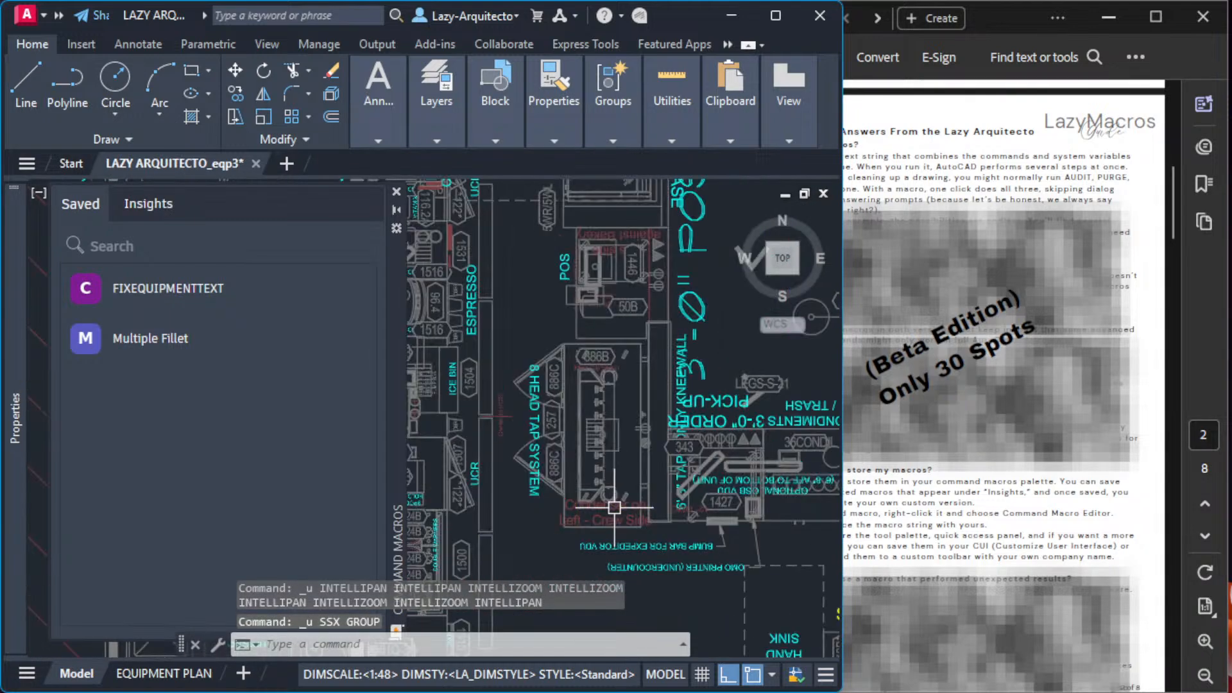
scroll(603, 298, "up", 3)
scroll(605, 357, "down", 5)
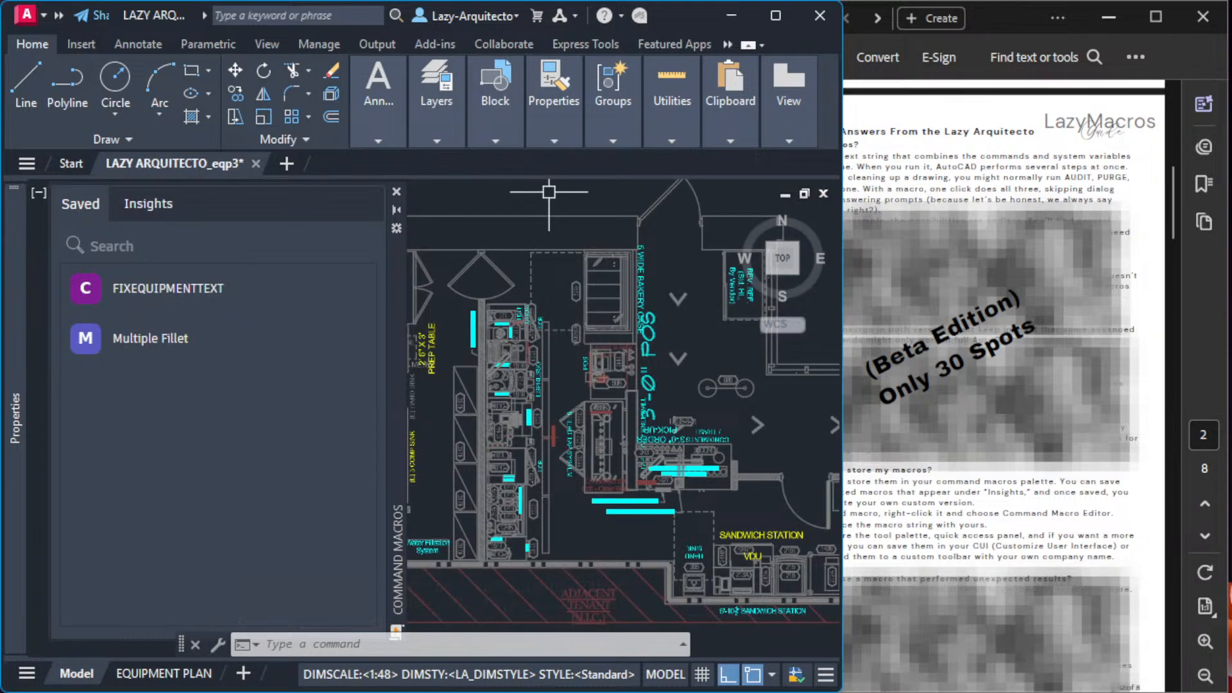
Step: Switch to the Notion notes, review the equipment plan tasks for notes layer, text style and font size, and return to AutoCAD
key("alt+Tab")
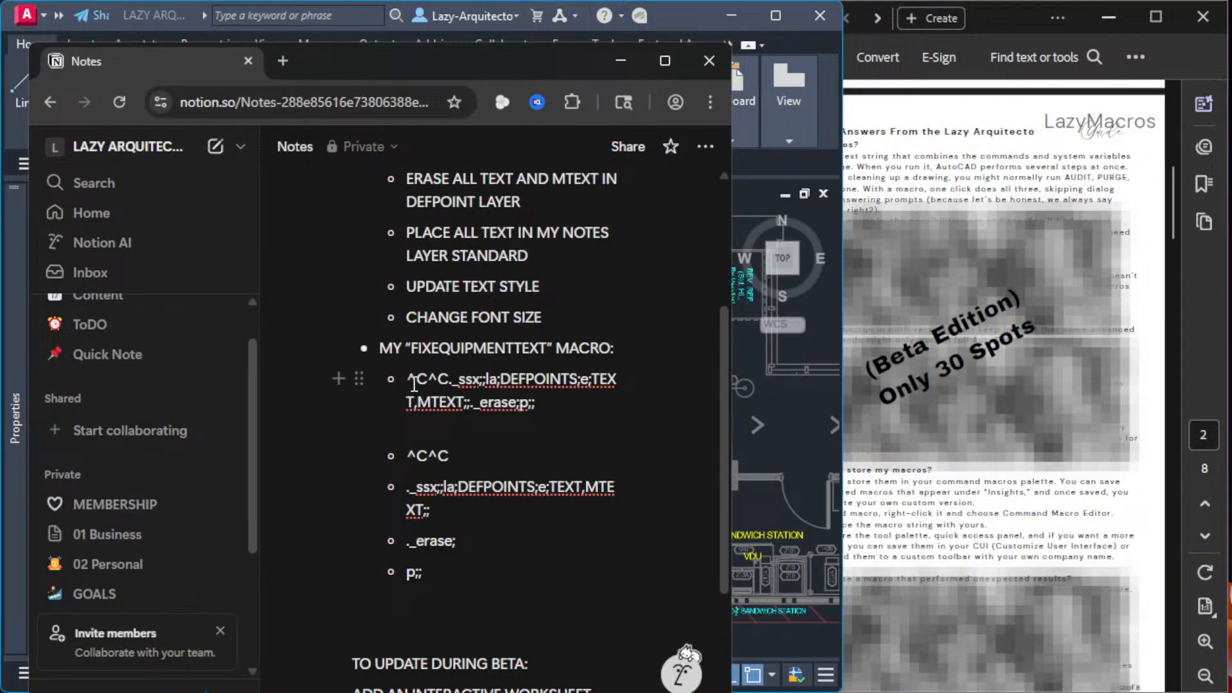
scroll(409, 329, "up", 2)
left_click_drag(408, 328, 522, 347)
left_click(527, 354)
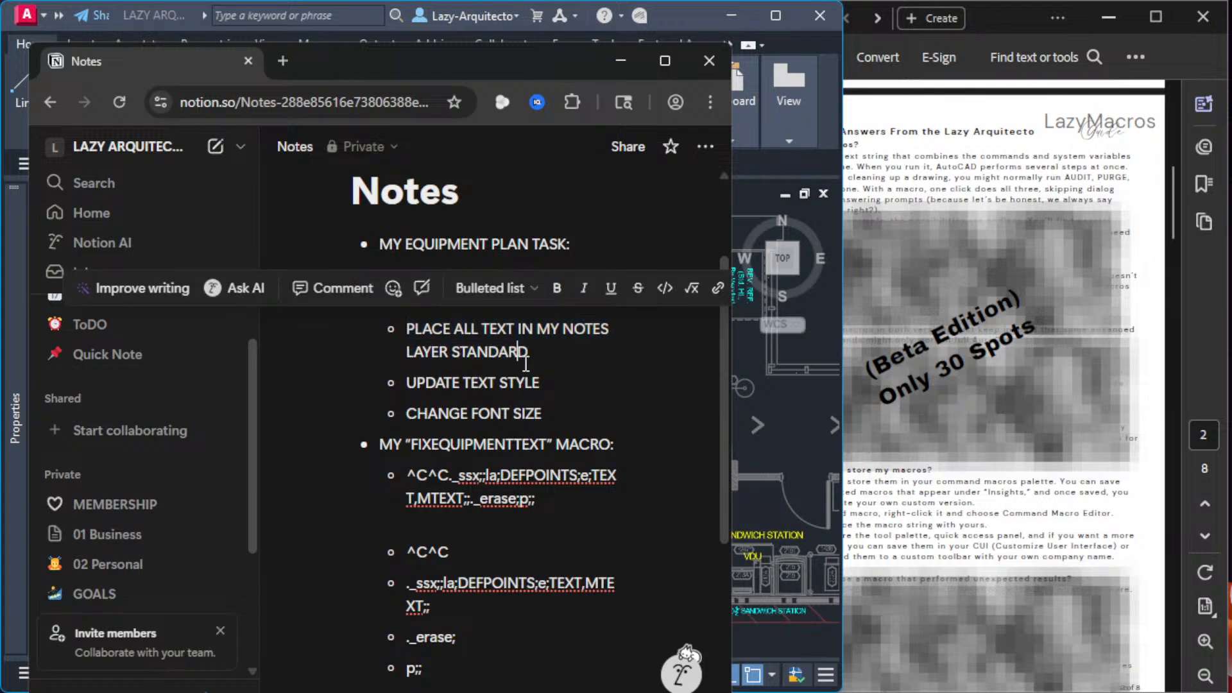
left_click(541, 384)
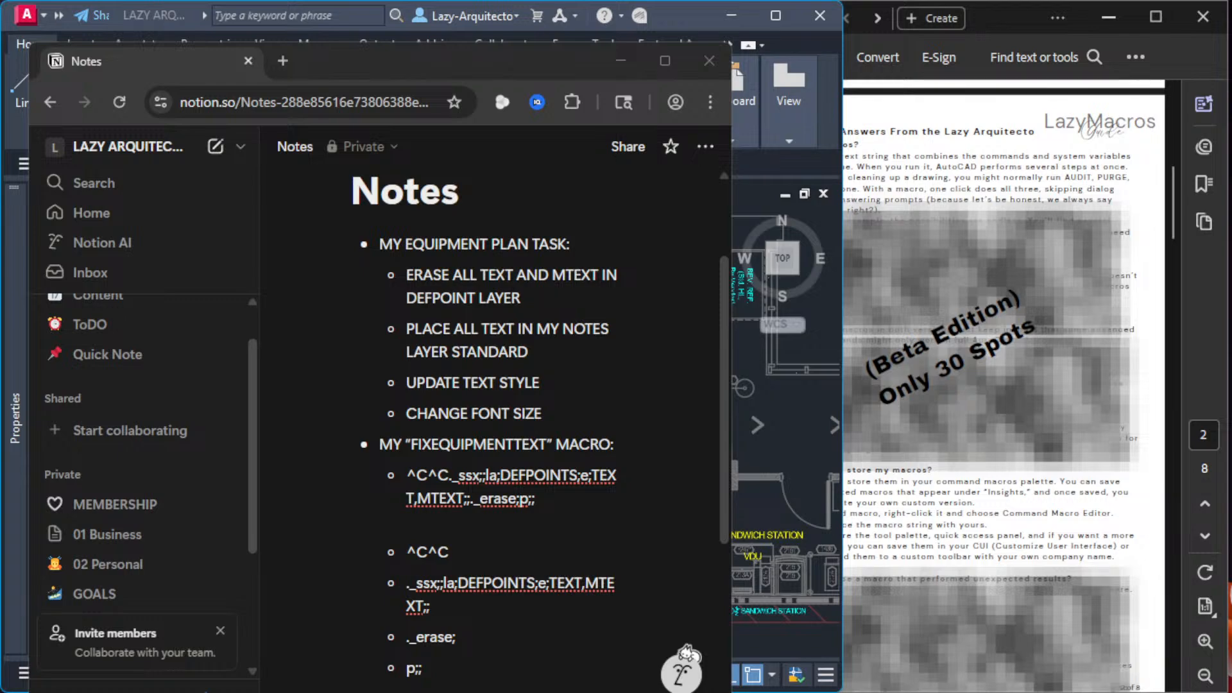
left_click(618, 64)
Step: Replace the FIXEQUIPMENTTEXT macro string with ^C^C._-style;A_EQPM-NOTE-STYLE;ARCHSTYL;2.5;1;0;no;no;no;._ssx;;la;DEFPOINTS;e;TEXT,mtext;;._erase;p;;._ssx;;e;text,mtext;;._-la;m;A-EQPM-NOTE-LAYER;c;3;A-EQPM-NOTE-LAYER;;._chprop;p;;la;A-EQPM-NOTE-LAYER;;._optchprop;p;;t;A_EQPM-NOTE-STYLE;;
right_click(165, 300)
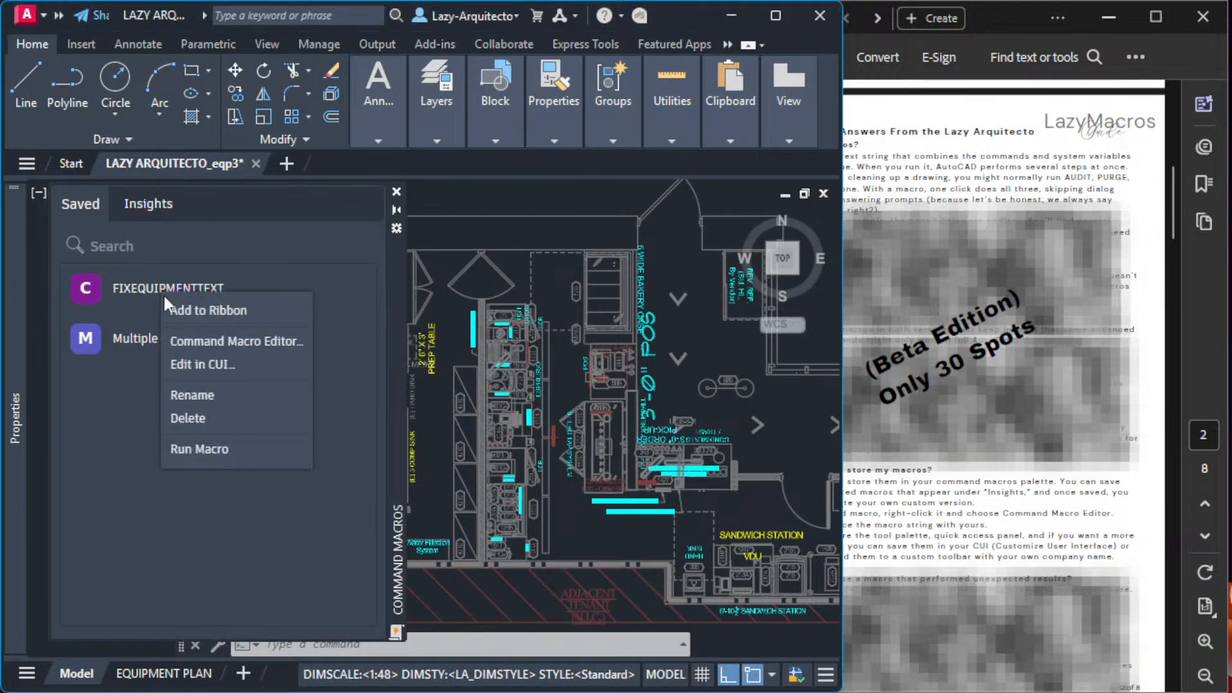
left_click(202, 341)
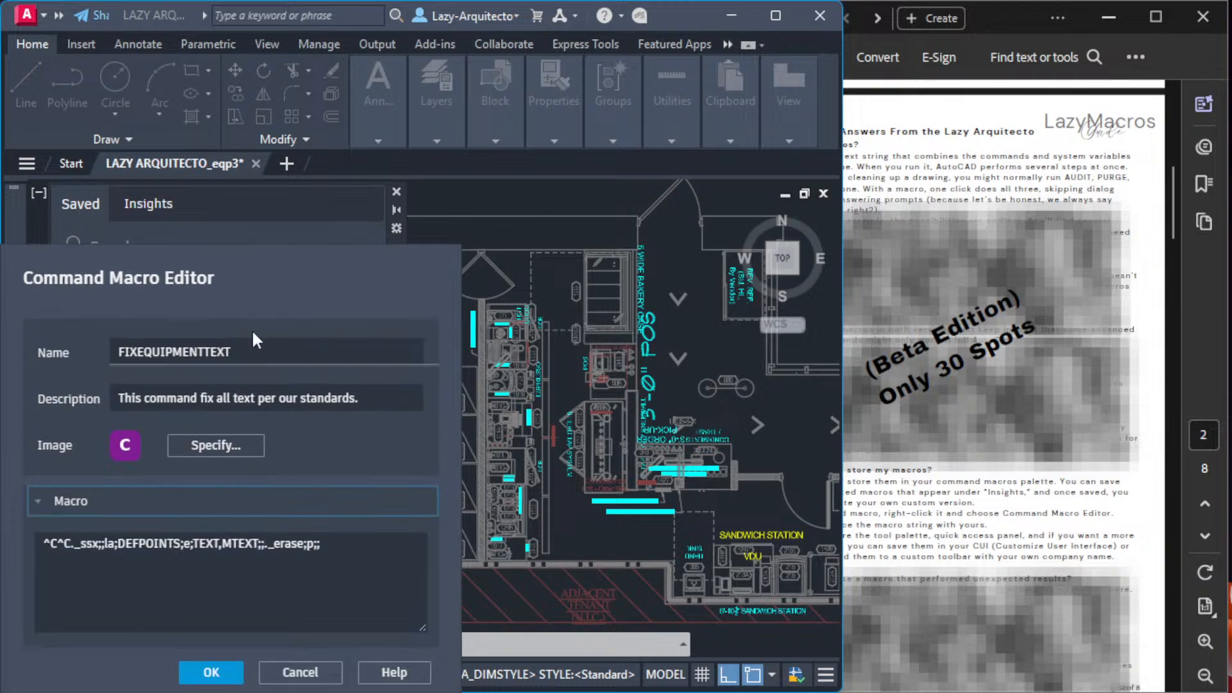
left_click_drag(253, 255, 459, 228)
left_click_drag(572, 520, 250, 515)
type("^C^C._-style;A_EQPM-NOTE-STYLE;ARCHSTYL;2.5;1;0;no;no;no;._ssx;;la;DEFPOINTS;e;TEXT,mtext;;._erase;p;;._ssx;;e;text,mtext;;._-la;m;A-EQPM-NOTE-LAYER;c;3;A-EQPM-NOTE-LAYER;;._chprop;p;;la;A-EQPM-NOTE-LAYER;;._optchprop;p;;t;A_EQPM-NOTE-STYLE;;")
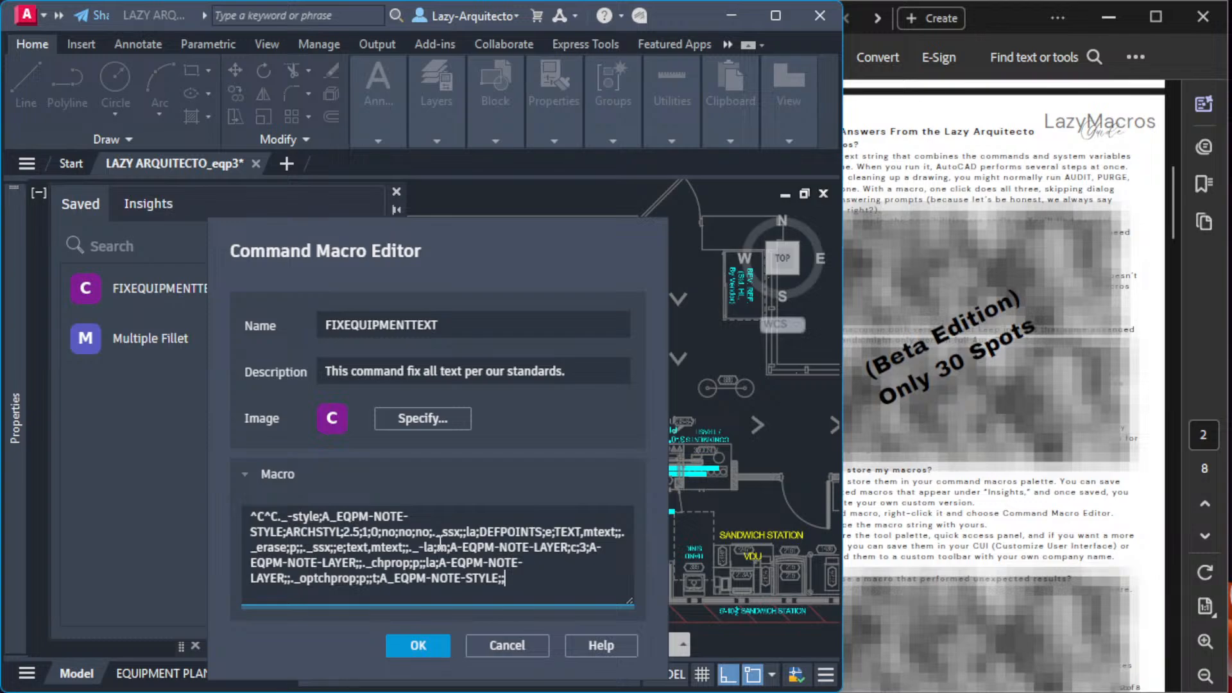
Step: Check the special characters table in the LazyMacros guide PDF and save the edited FIXEQUIPMENTTEXT macro
left_click(935, 347)
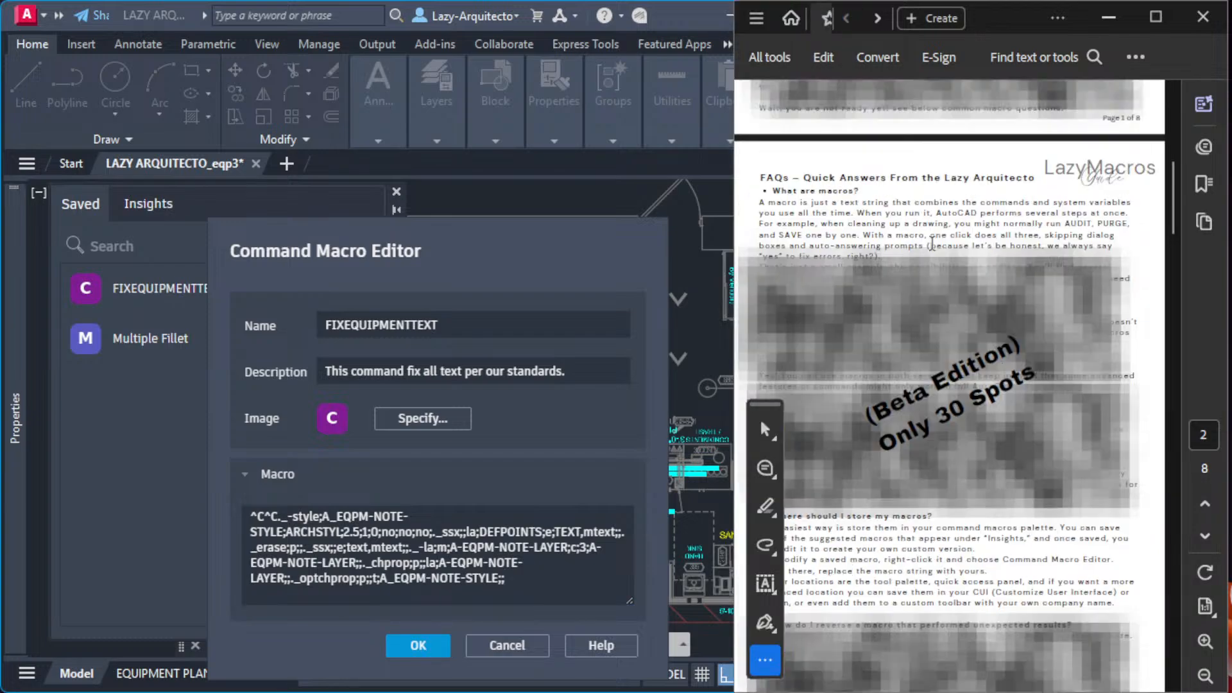
scroll(932, 241, "up", 3)
scroll(932, 242, "down", 10)
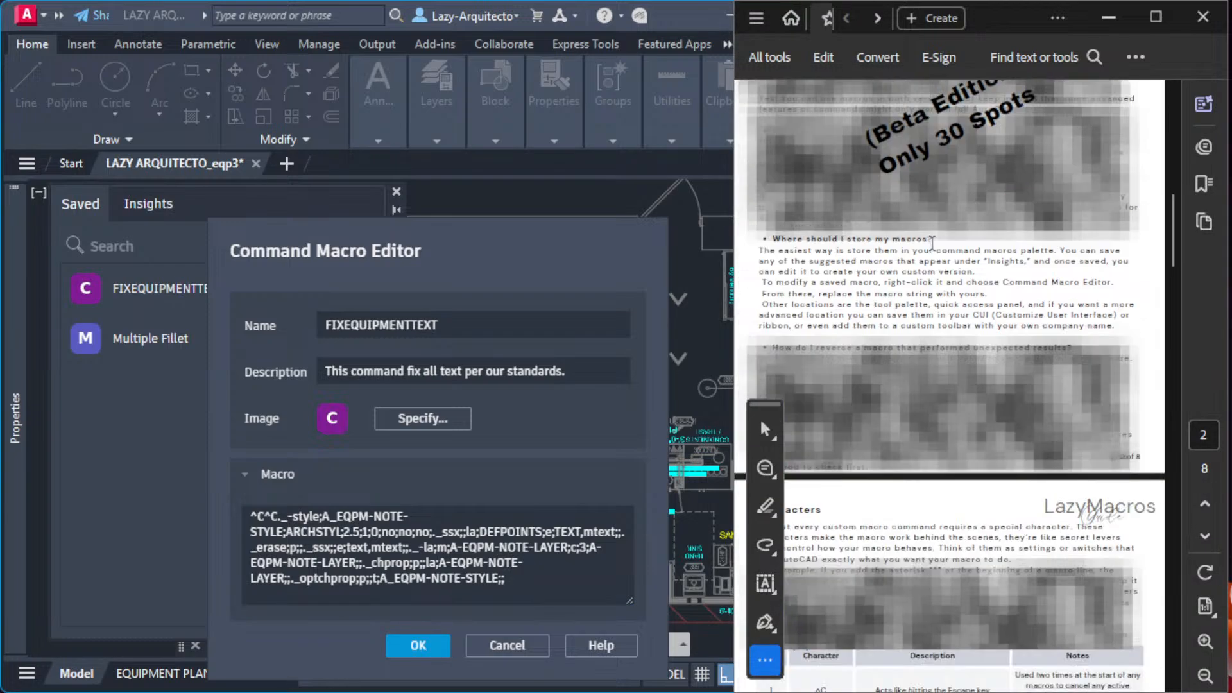
scroll(932, 242, "down", 3)
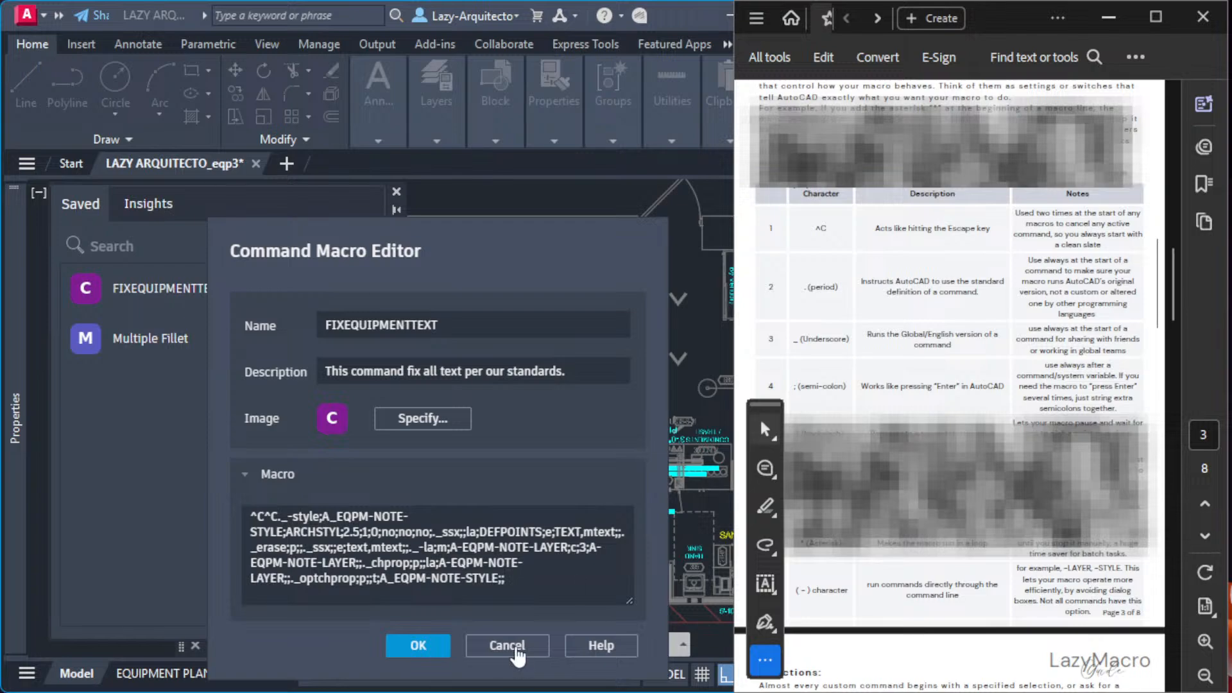
left_click(434, 648)
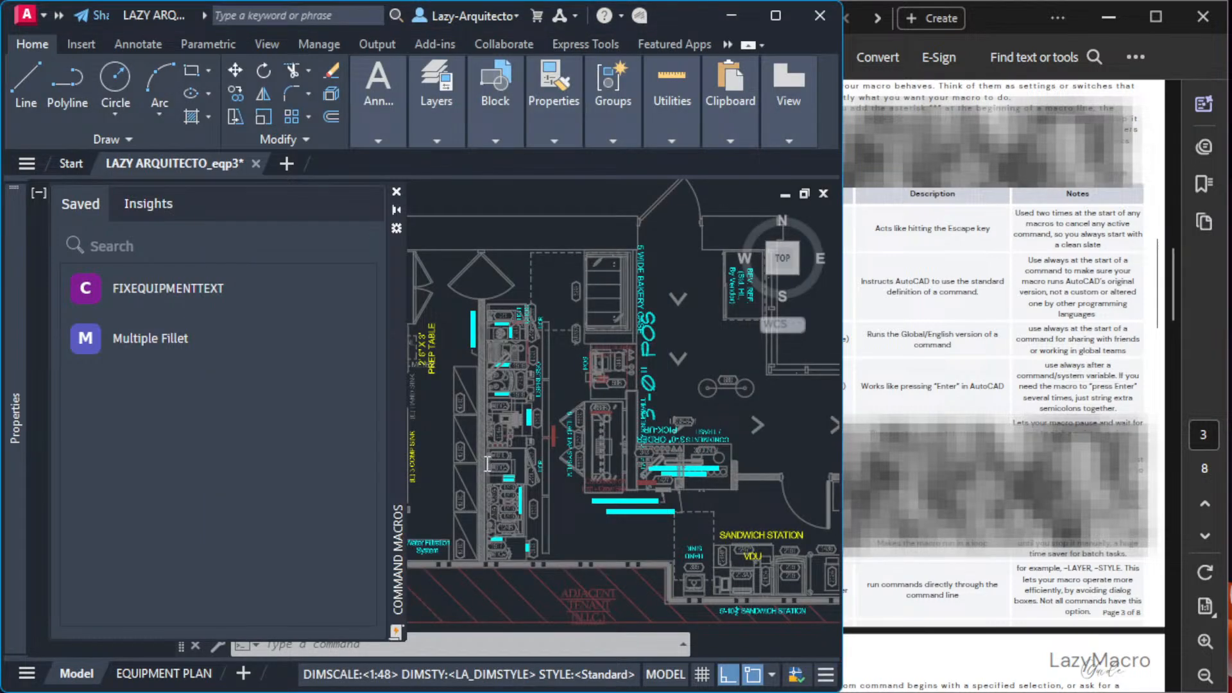
Step: Run the FIXEQUIPMENTTEXT macro on the whole equipment plan to erase Defpoints text and standardize the remaining notes
middle_click_drag(527, 441, 556, 453)
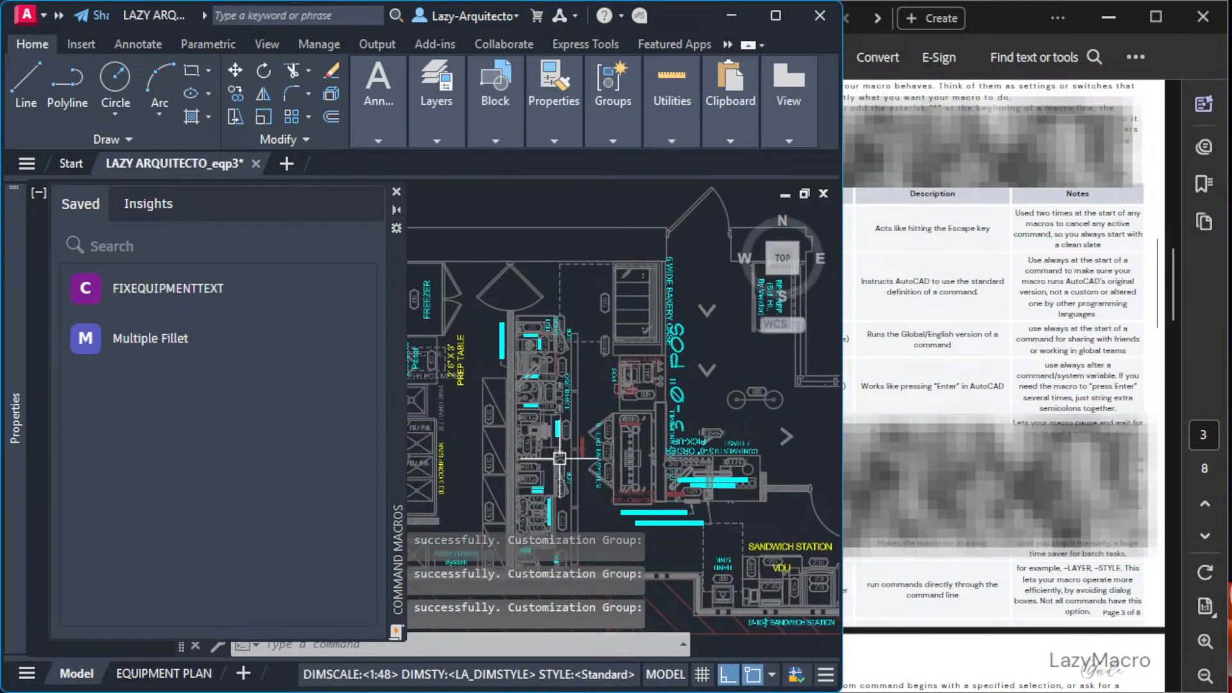
scroll(555, 453, "down", 4)
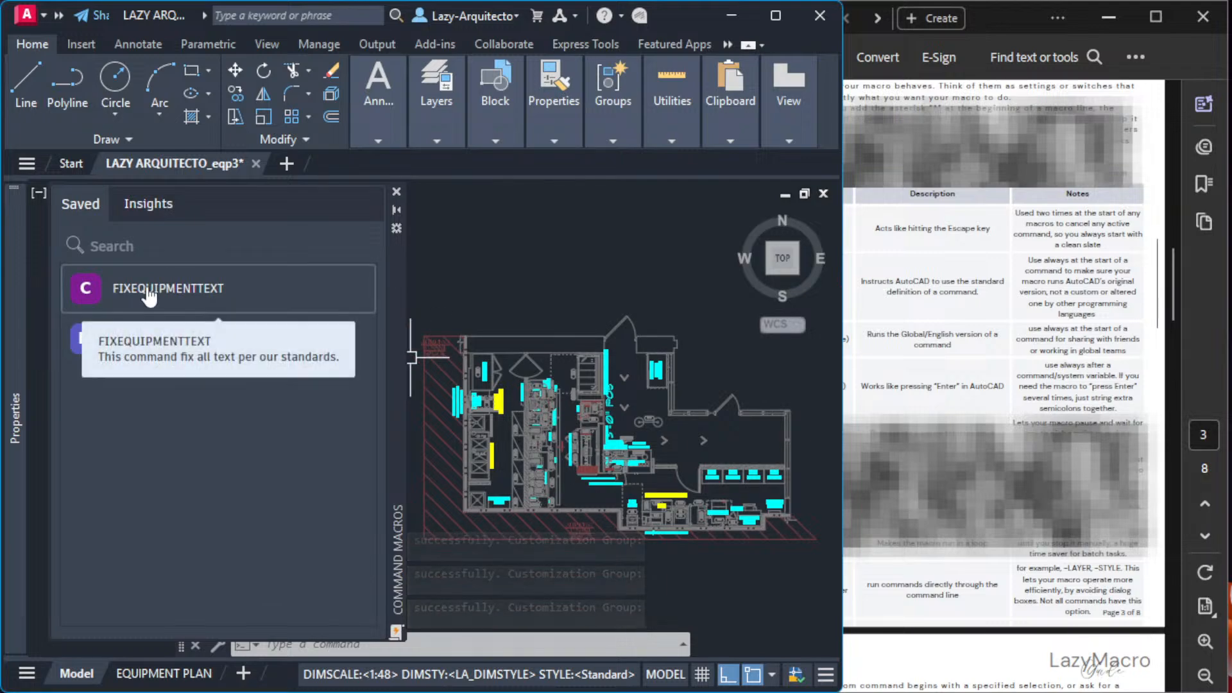
mouse_move(149, 297)
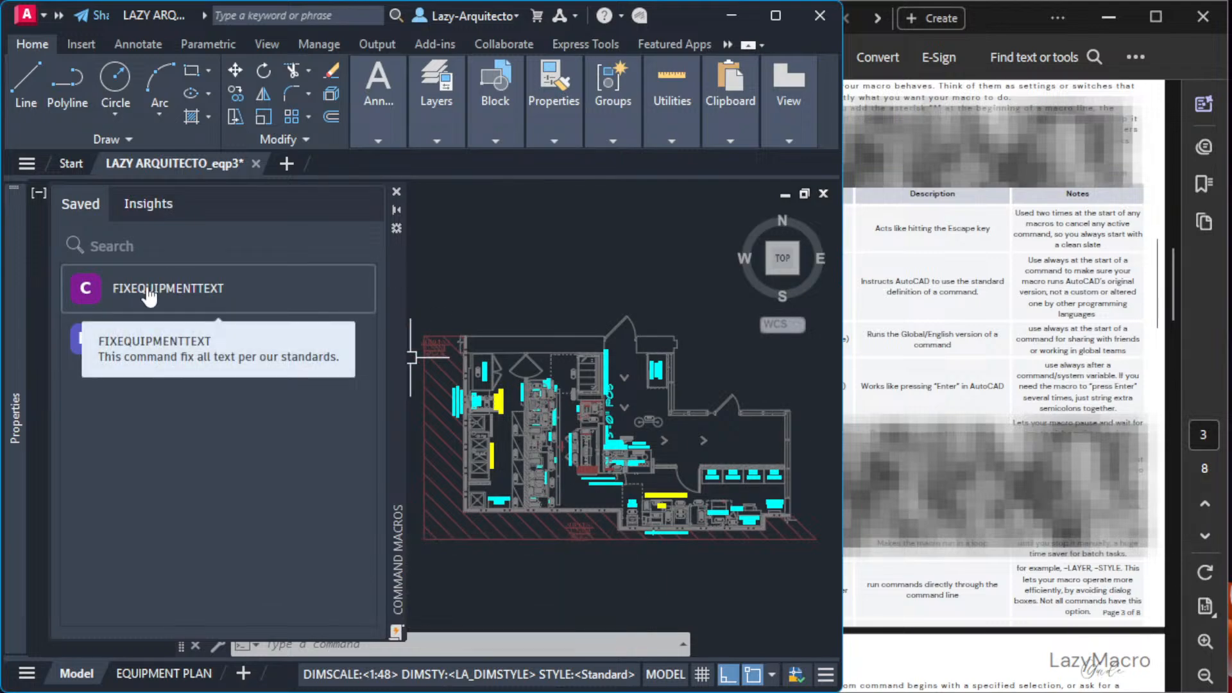
left_click(149, 296)
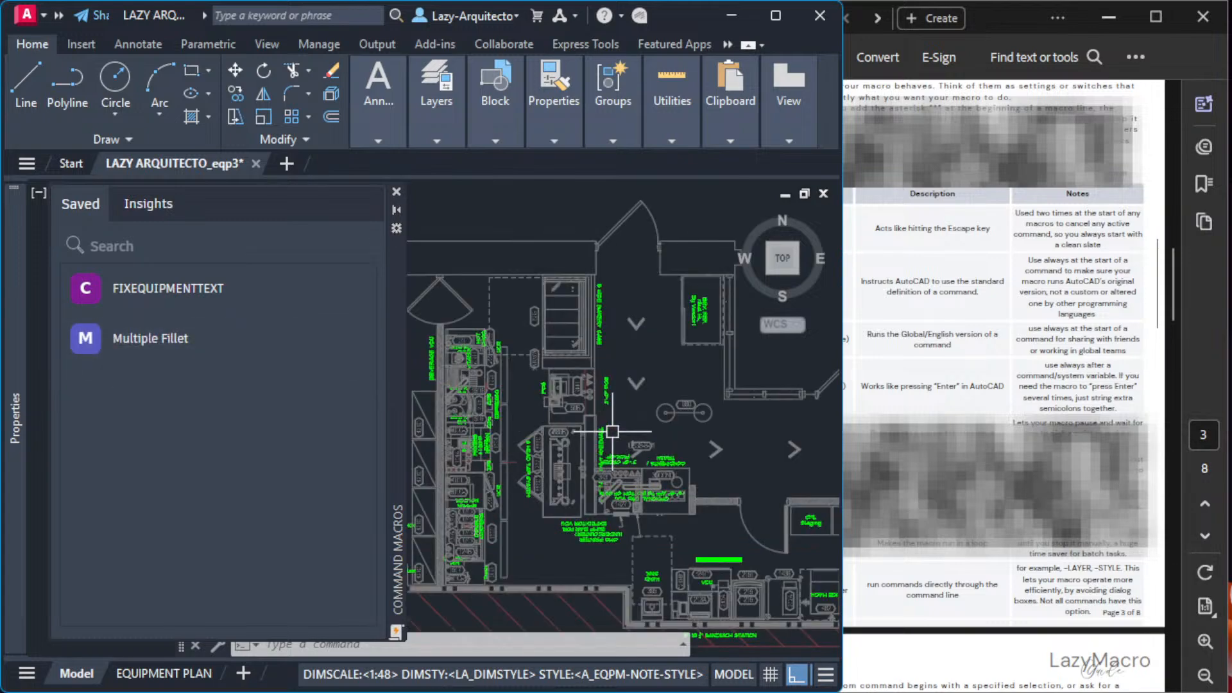
Step: Examine the layer, style and size of the equipment notes around the bakery case, POS, espresso line and sinks
scroll(606, 420, "up", 3)
scroll(603, 336, "up", 3)
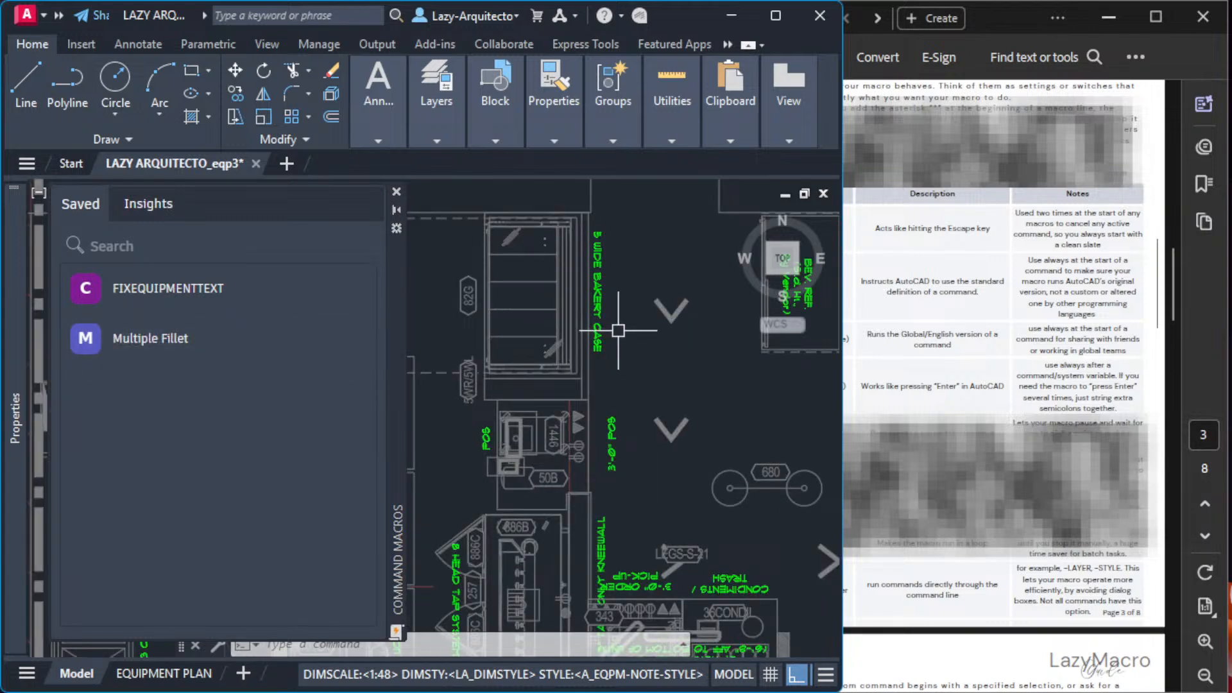
scroll(618, 330, "down", 3)
scroll(515, 472, "down", 5)
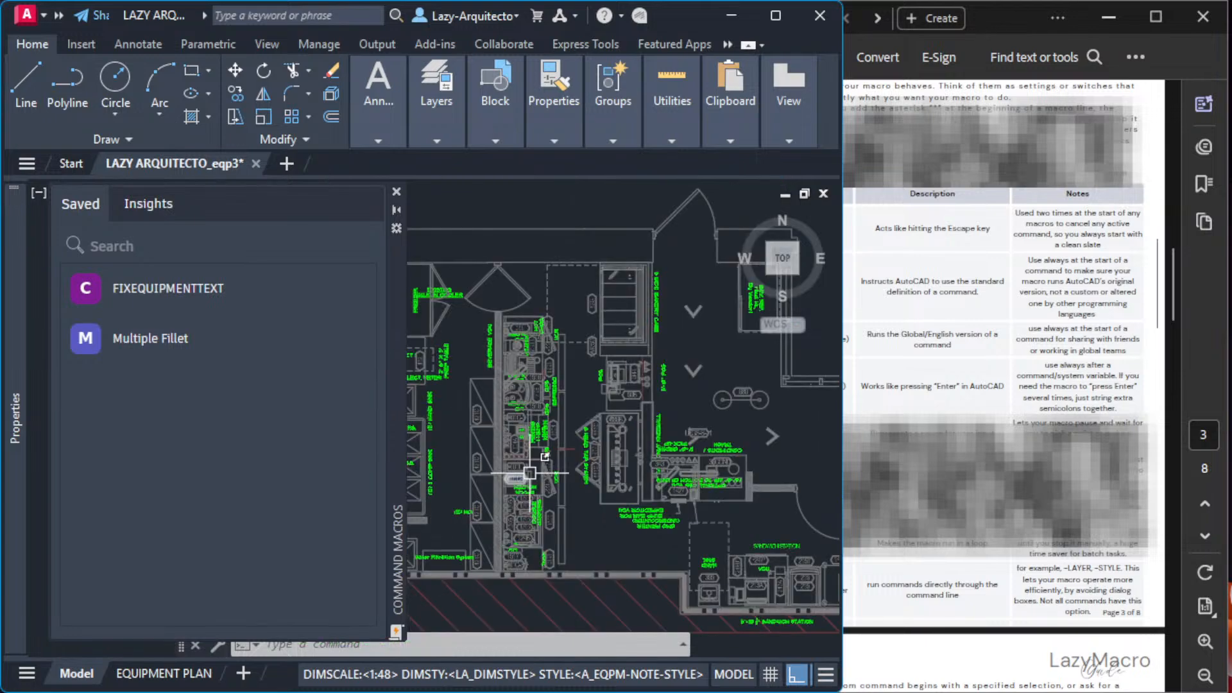
scroll(513, 483, "up", 3)
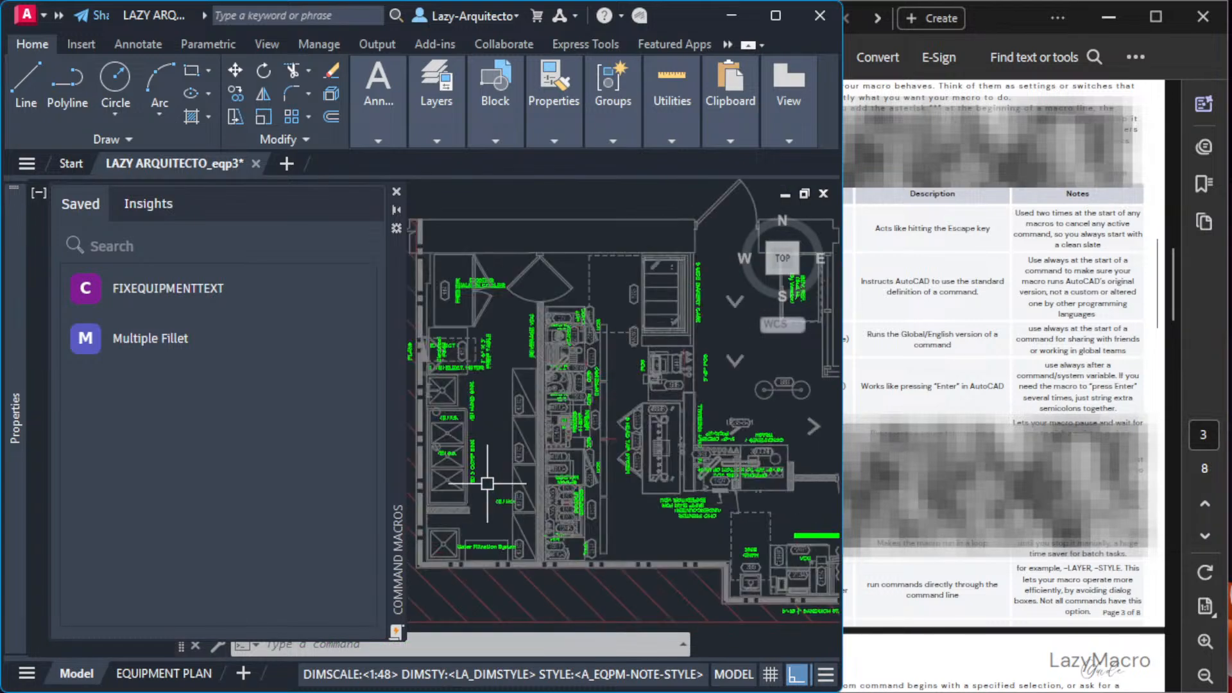
key("Escape")
left_click(478, 472)
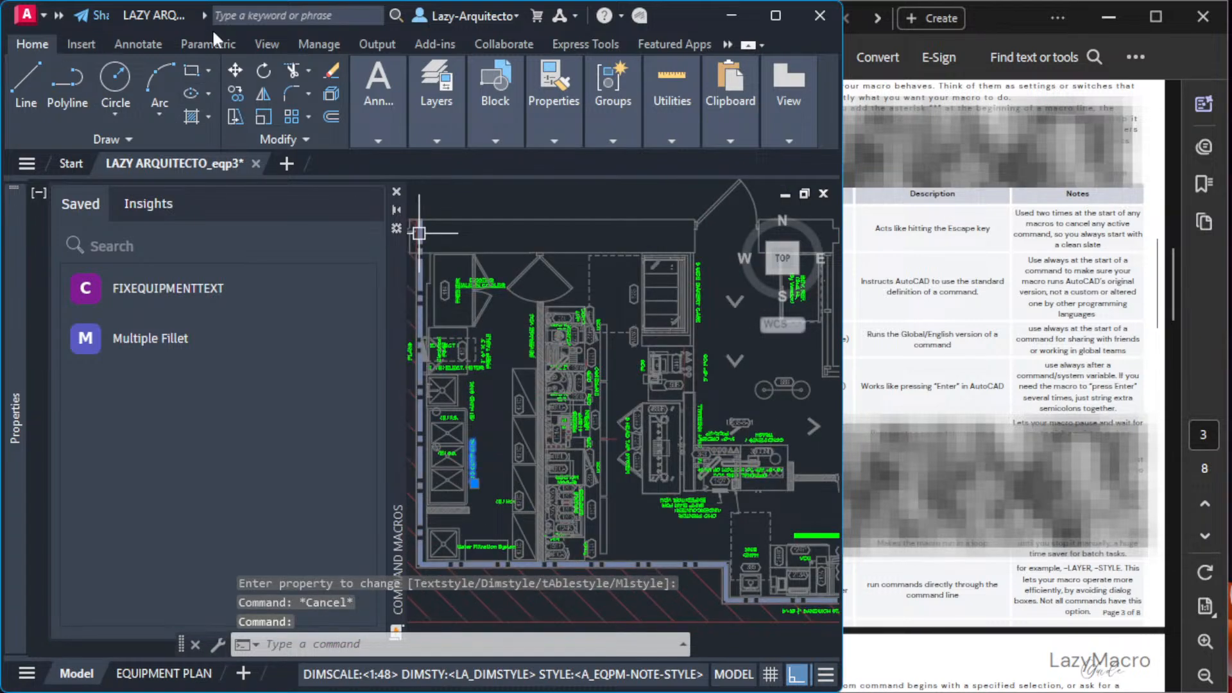
key("Escape")
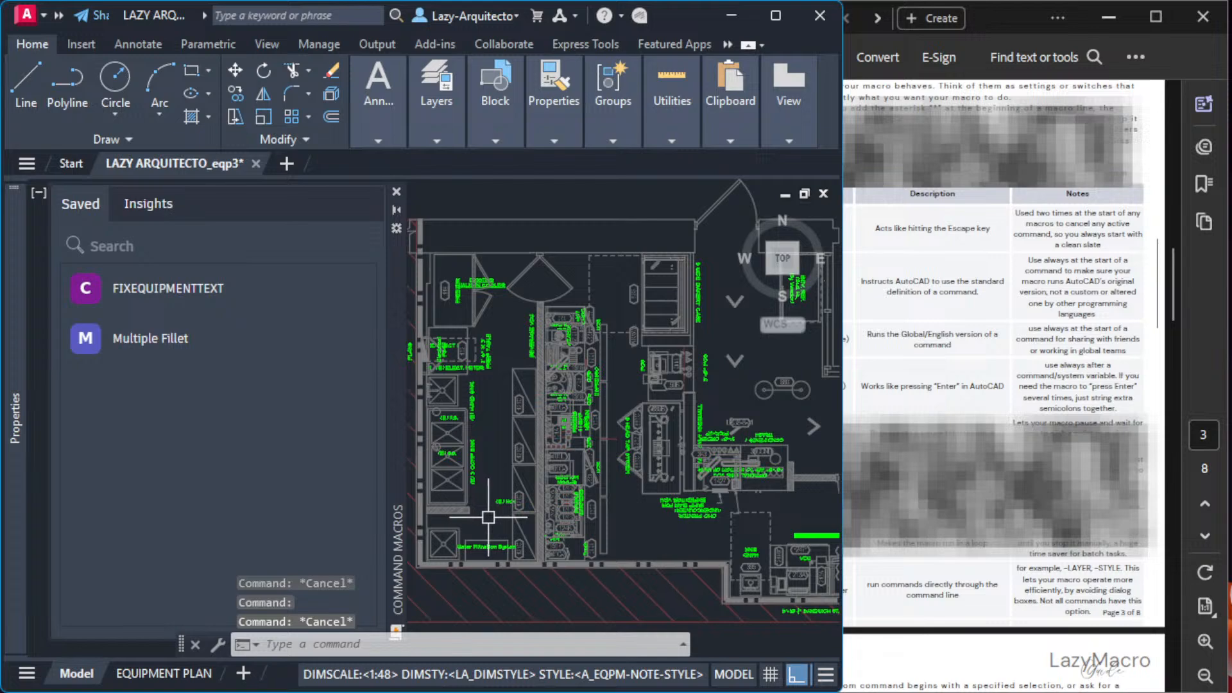
scroll(601, 542, "down", 3)
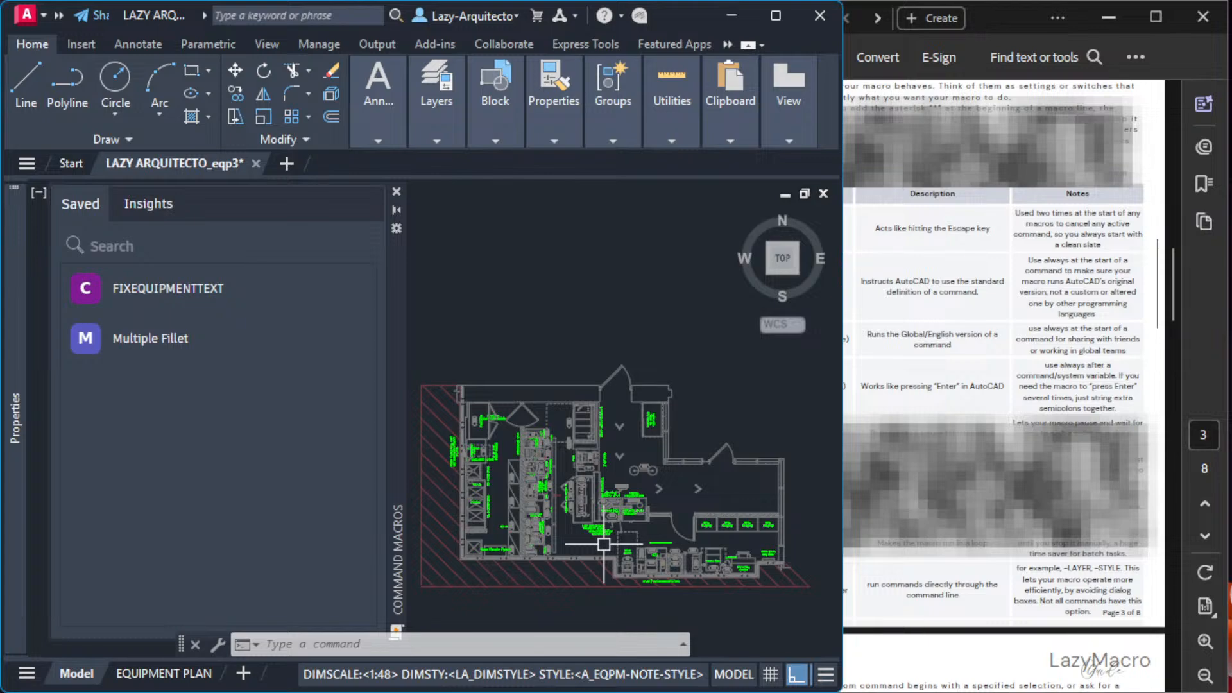
Step: Browse the LazyMacros guide PDF from its introduction through the special characters table to the selection macros on page 4
left_click(930, 385)
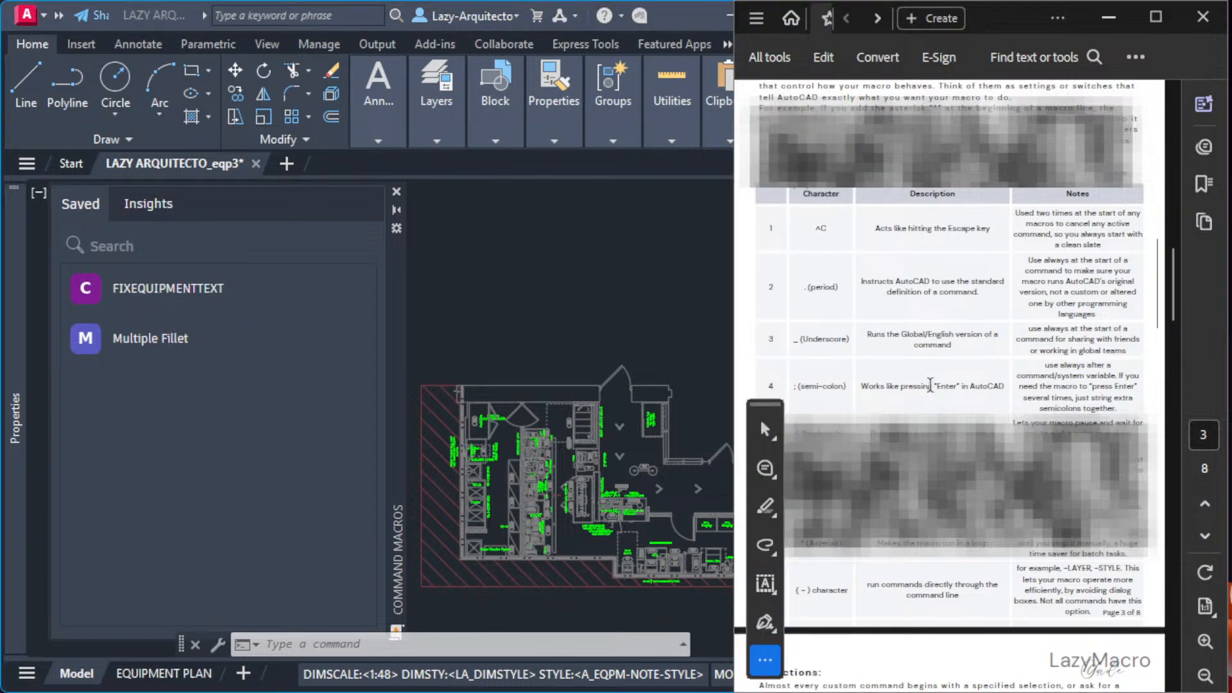
scroll(930, 385, "up", 15)
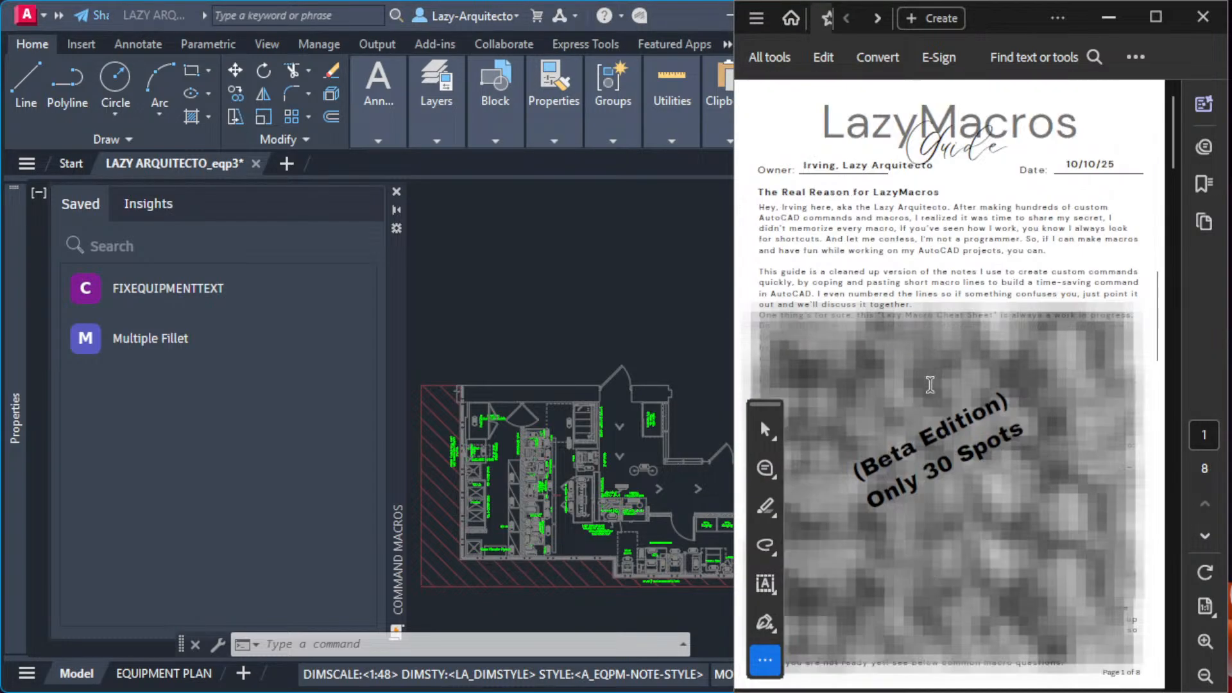
scroll(930, 385, "down", 15)
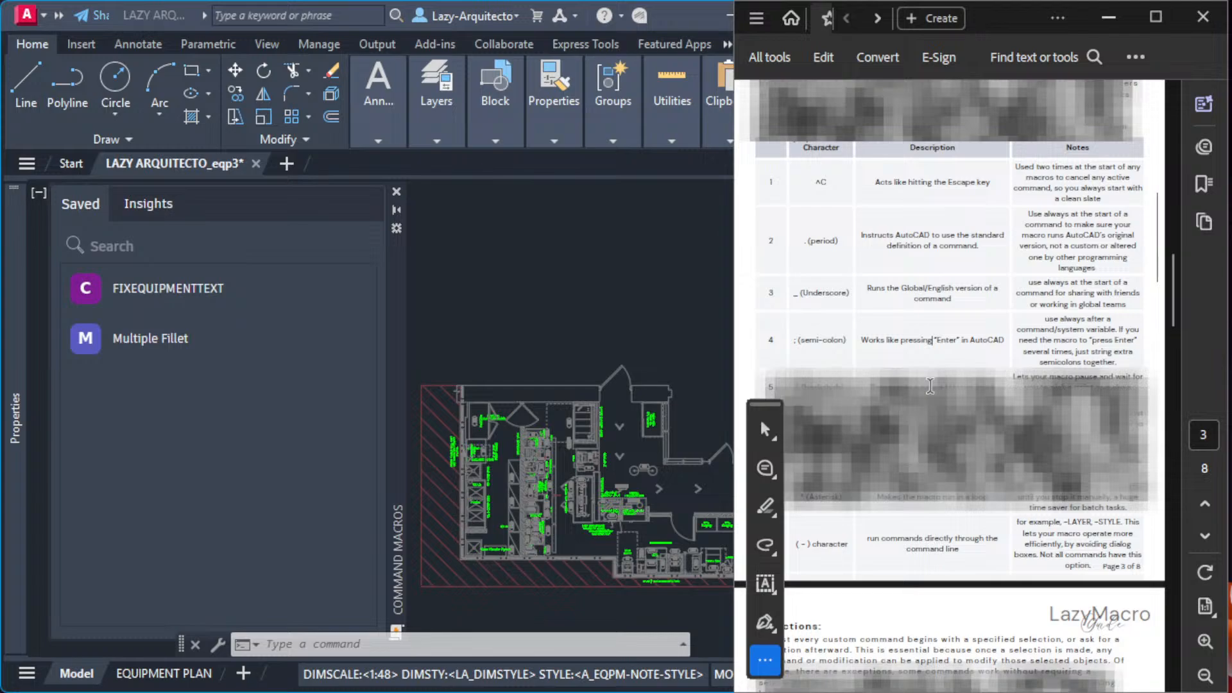
scroll(930, 385, "down", 6)
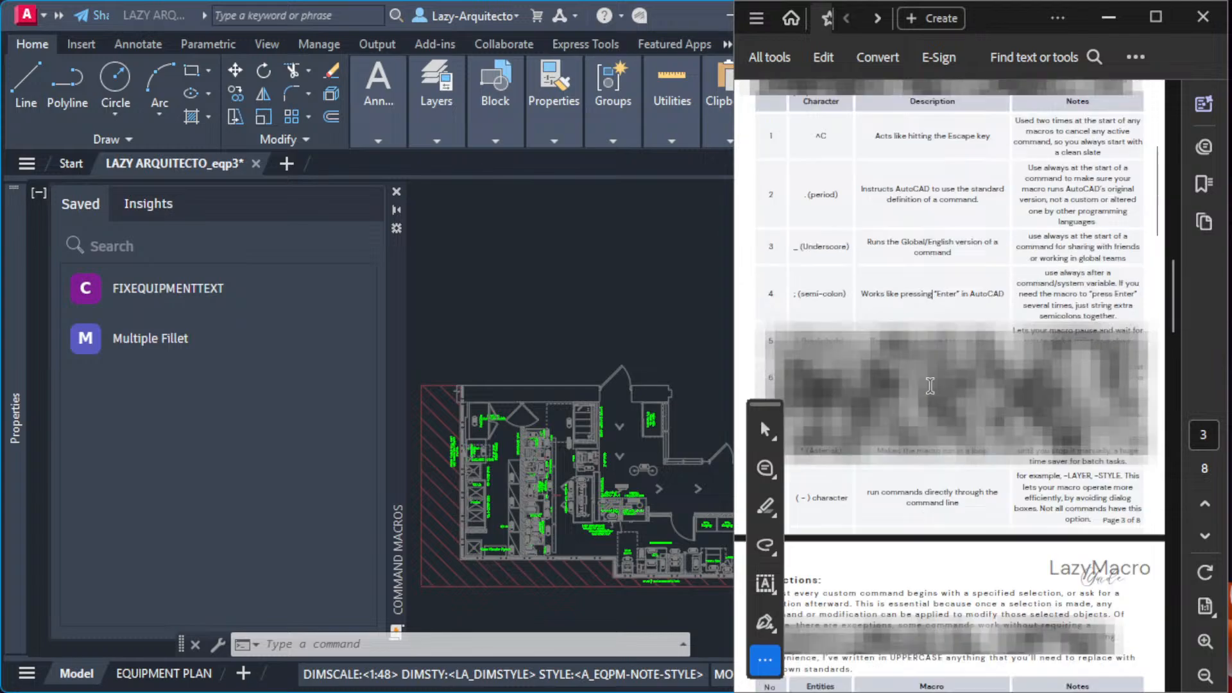
scroll(935, 422, "down", 3)
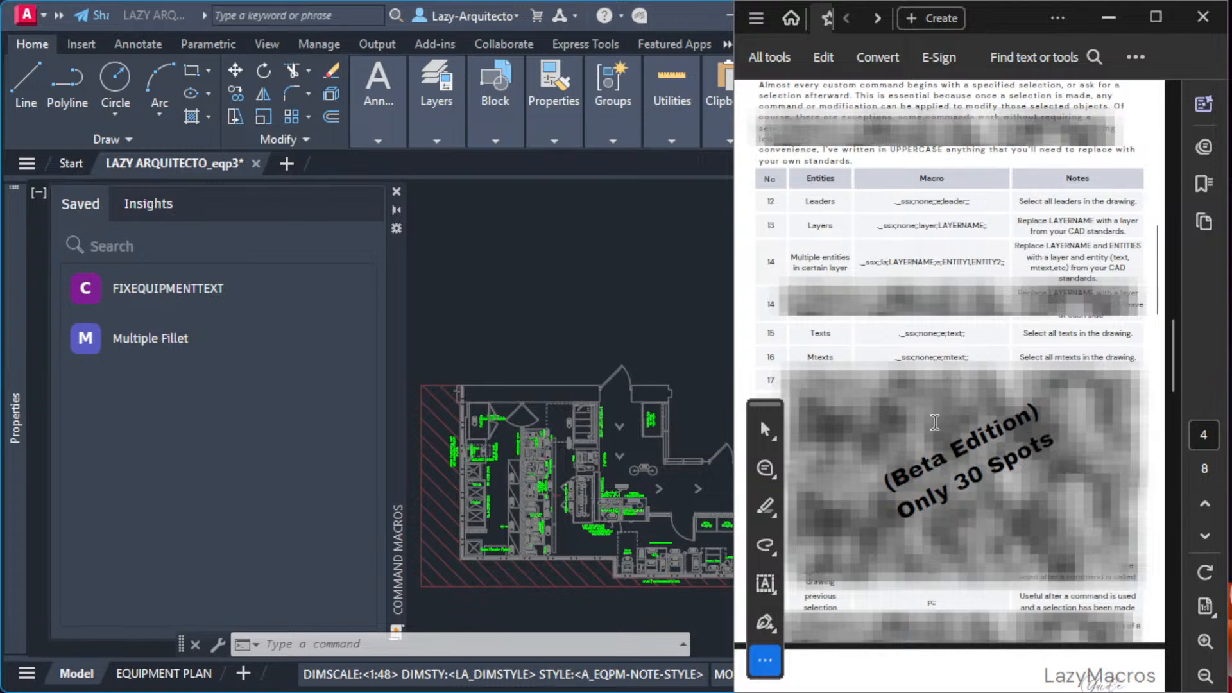
scroll(935, 422, "down", 1)
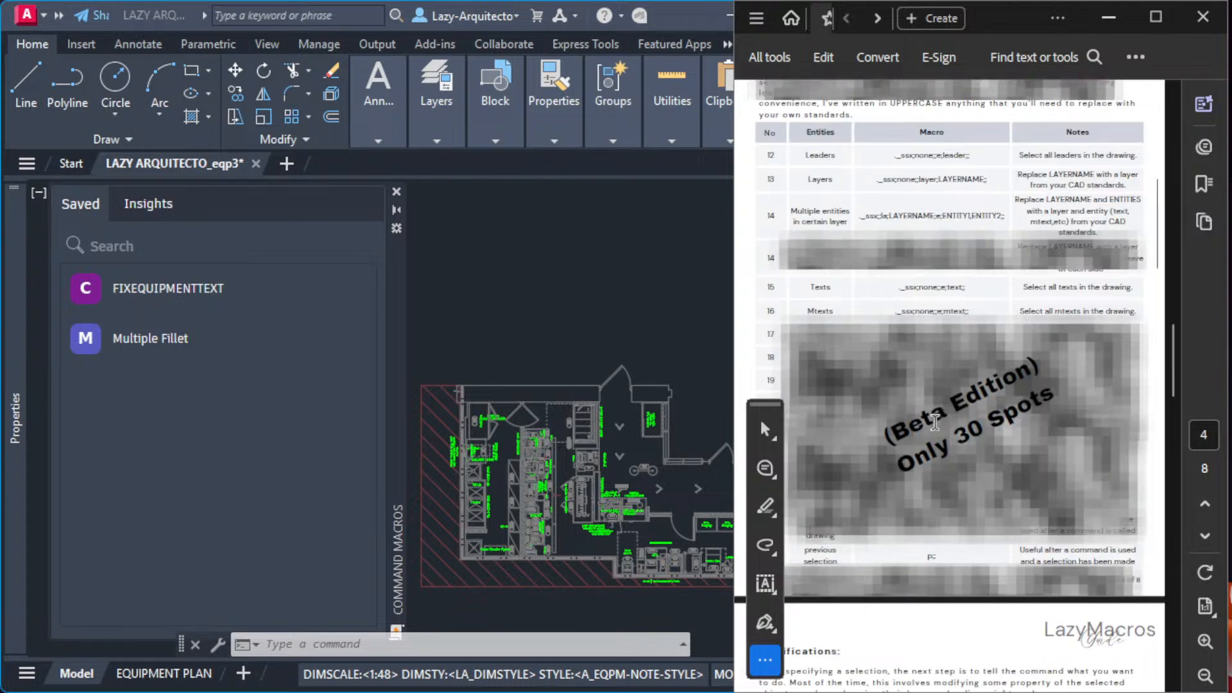